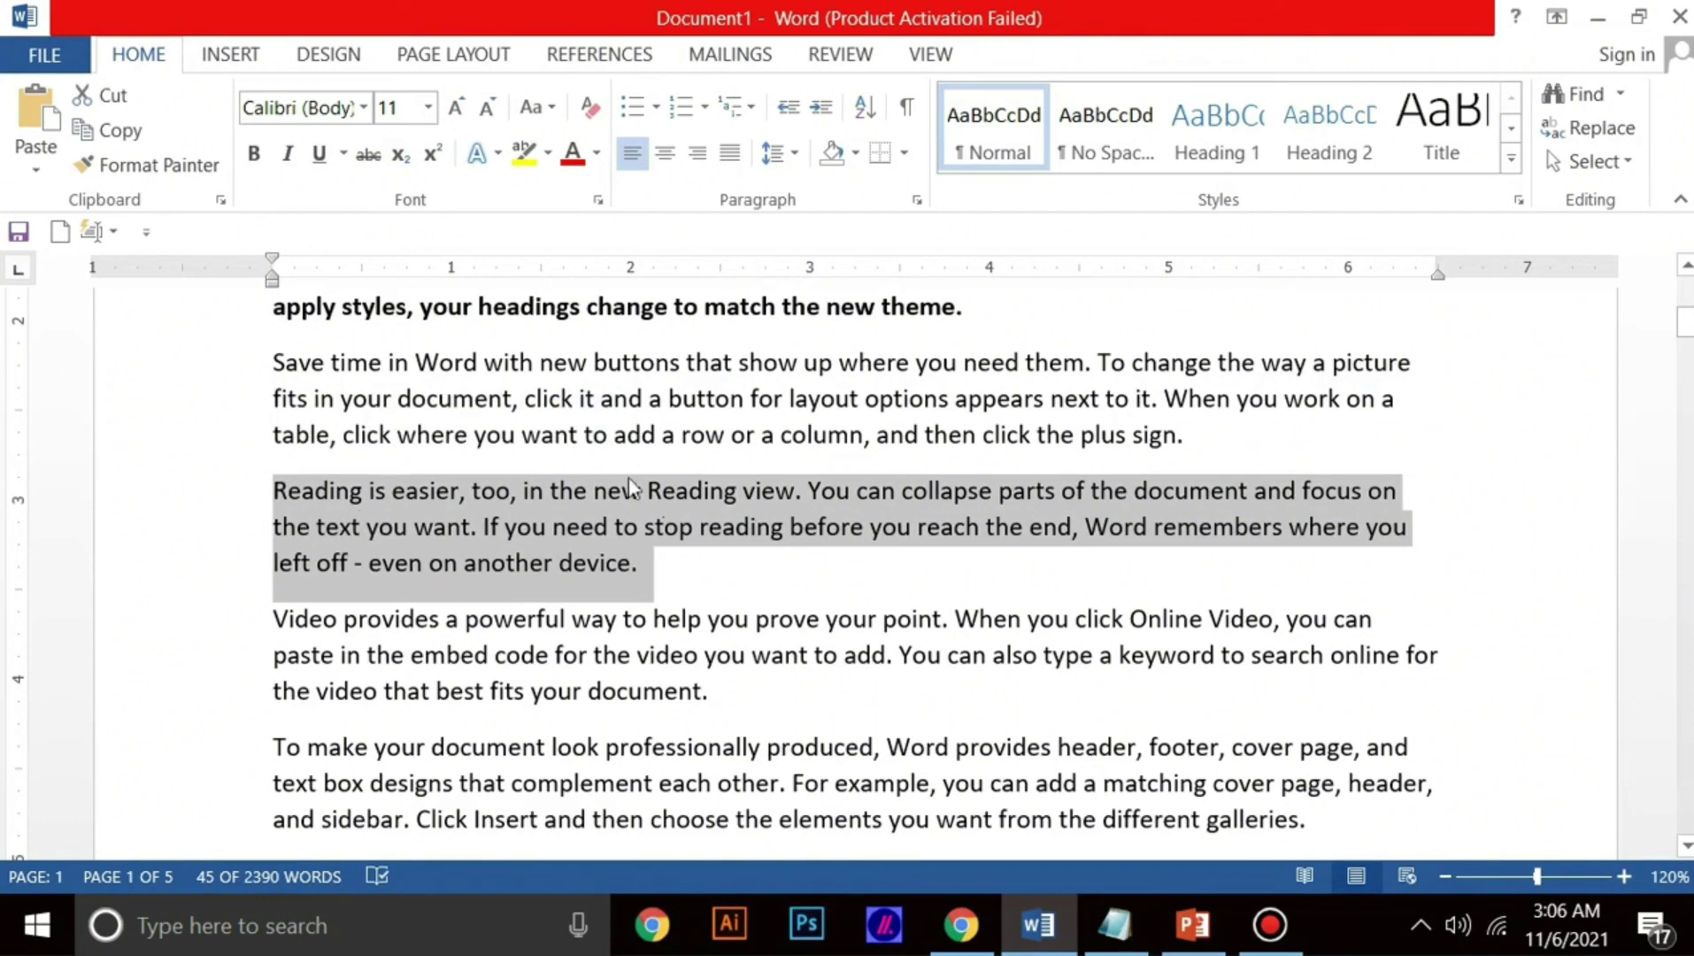
Step: Copy the selected paragraph starting "Reading is easier, too" and paste it into the empty Notepad document
{"action": "key", "text": "ctrl+c"}
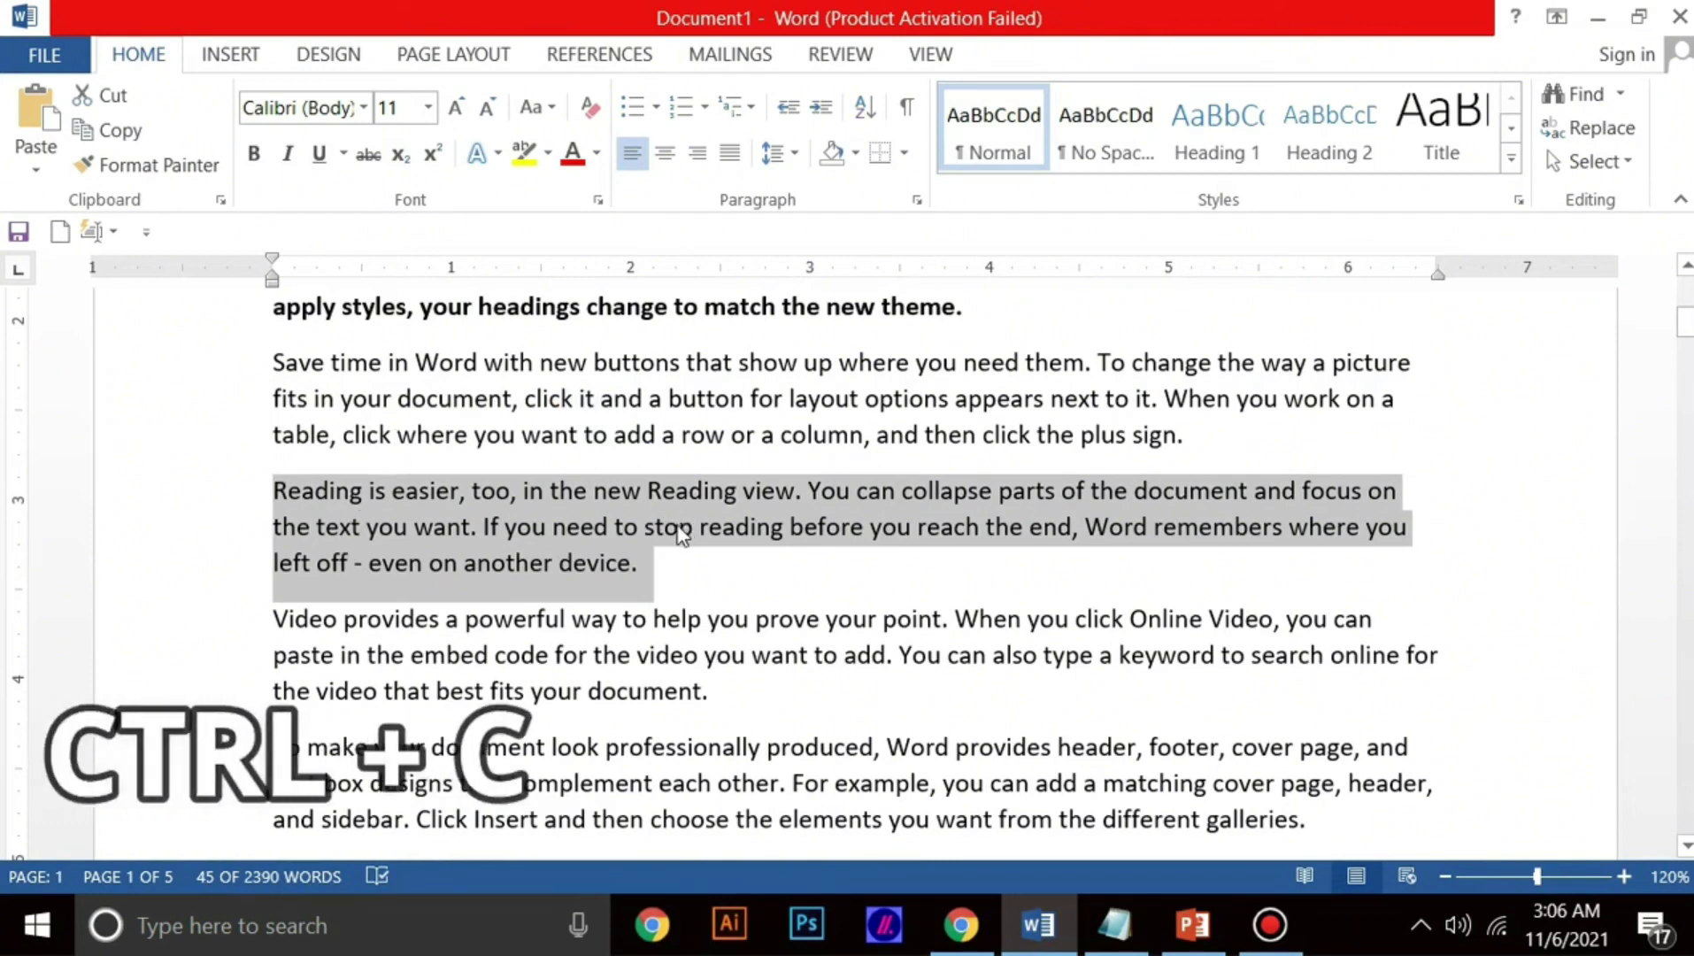
{"action": "scroll", "coordinate": [651, 575], "scroll_direction": "down", "scroll_amount": 3}
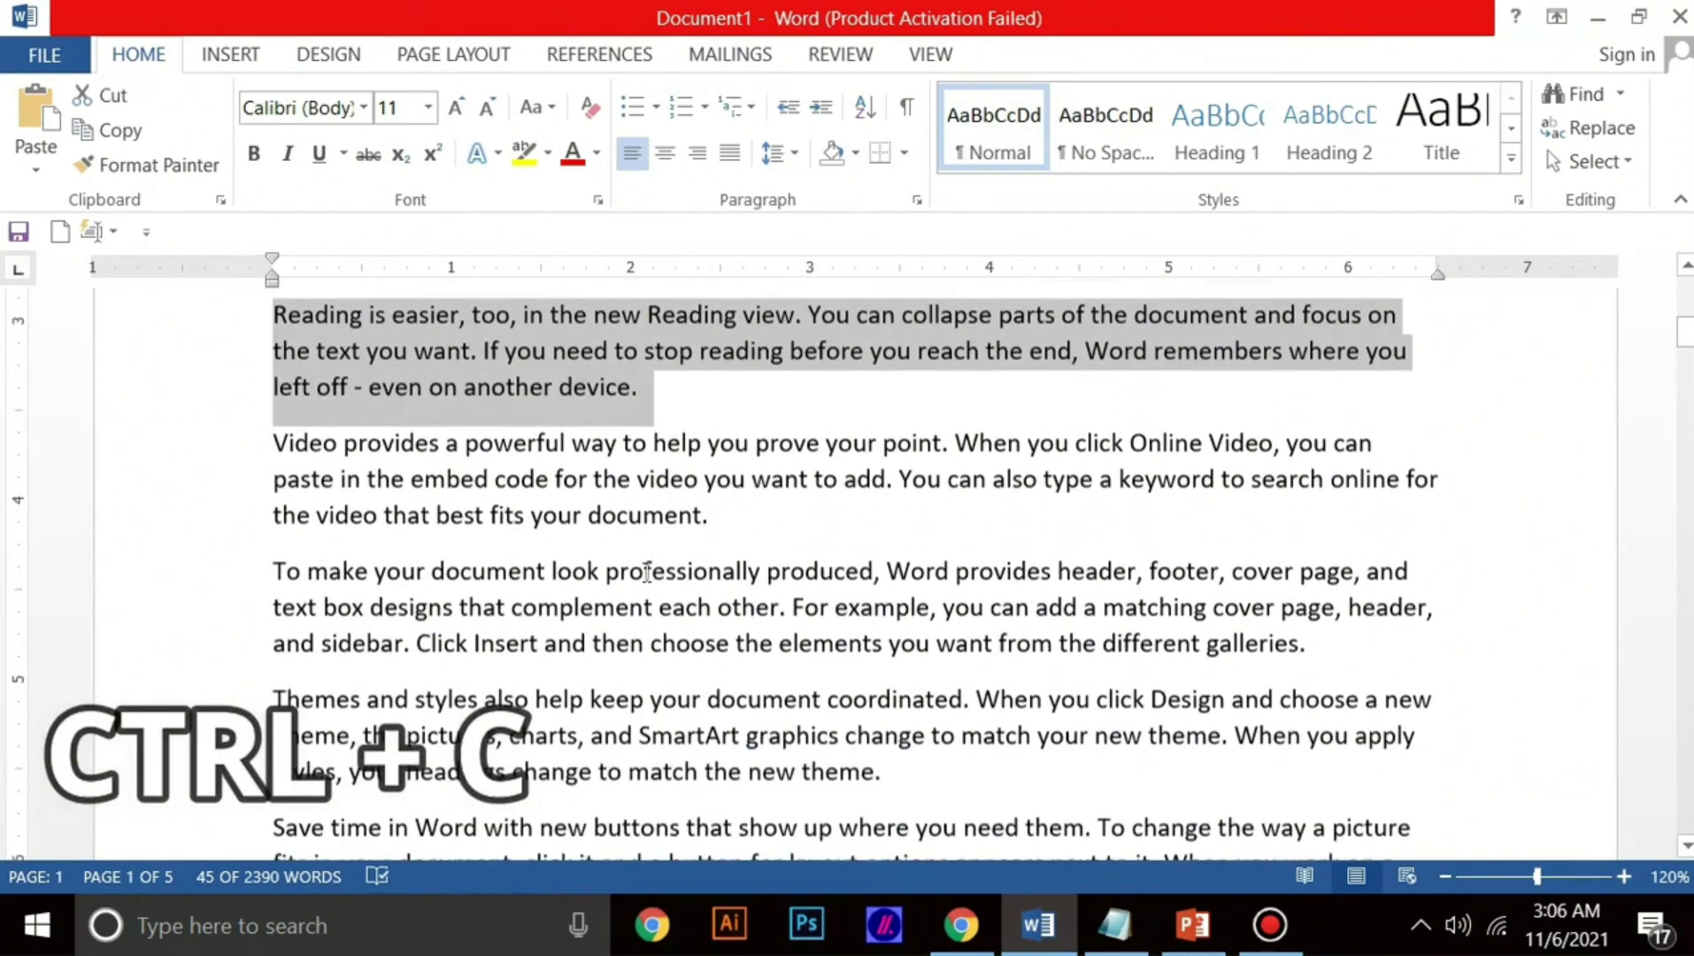
{"action": "scroll", "coordinate": [647, 573], "scroll_direction": "down", "scroll_amount": 1}
{"action": "scroll", "coordinate": [1058, 604], "scroll_direction": "up", "scroll_amount": 1}
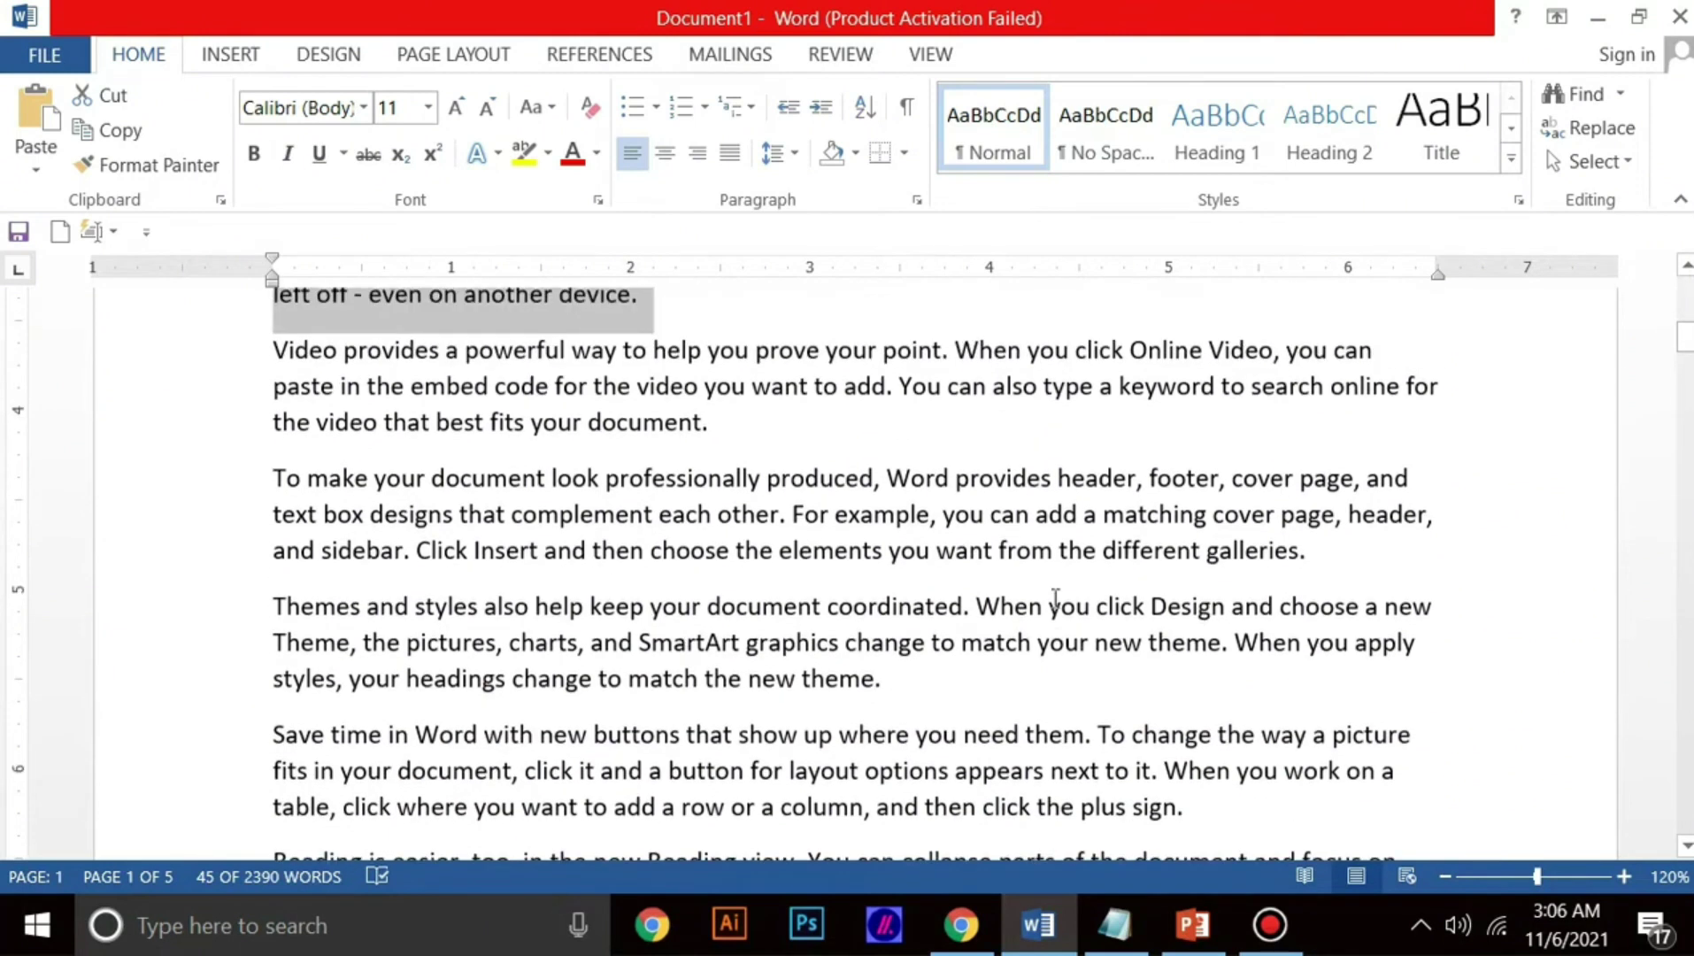
{"action": "left_click", "coordinate": [1114, 925]}
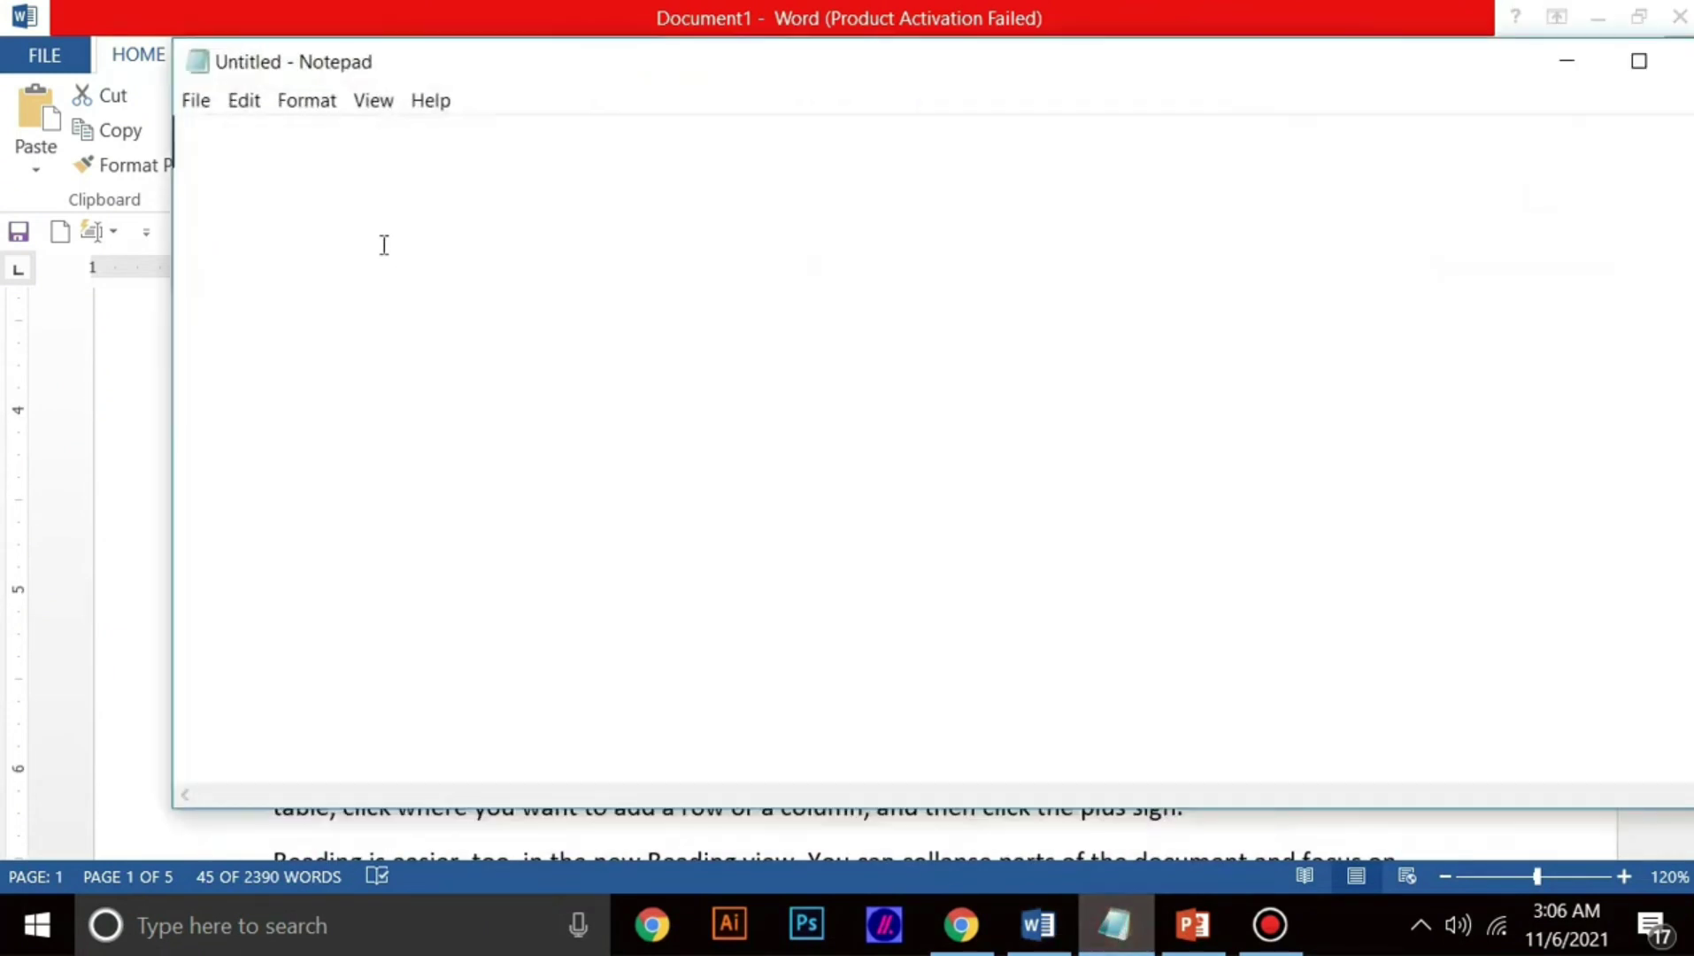
{"action": "left_click", "coordinate": [262, 155]}
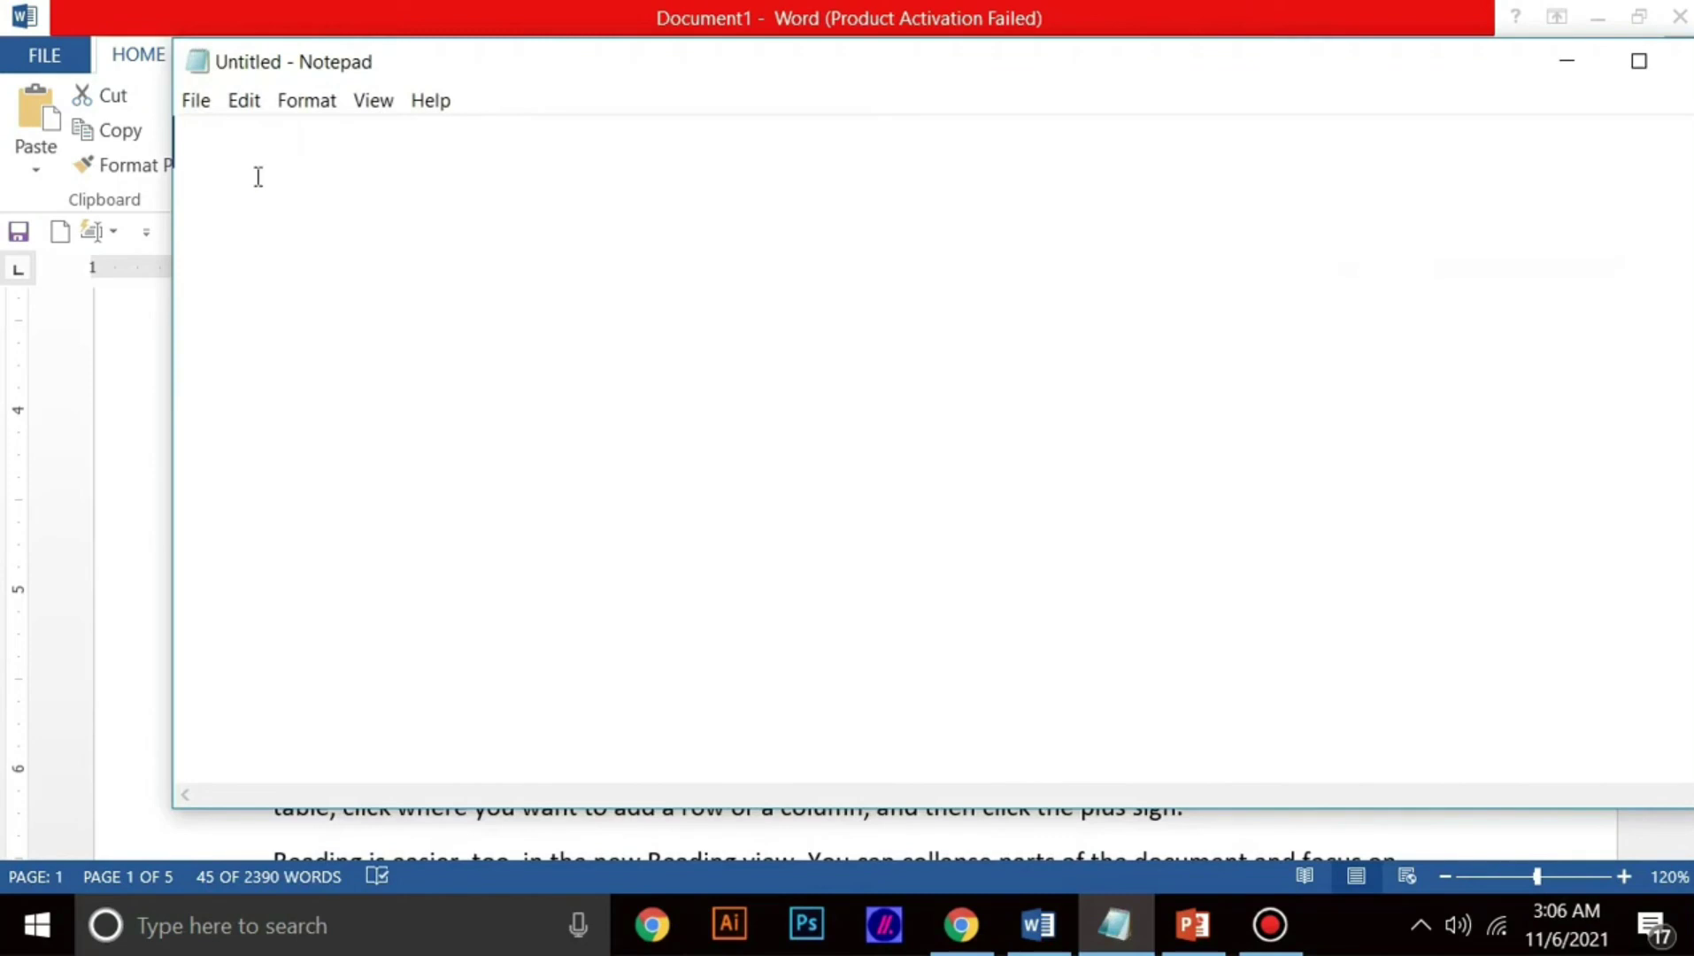
{"action": "left_click", "coordinate": [414, 187]}
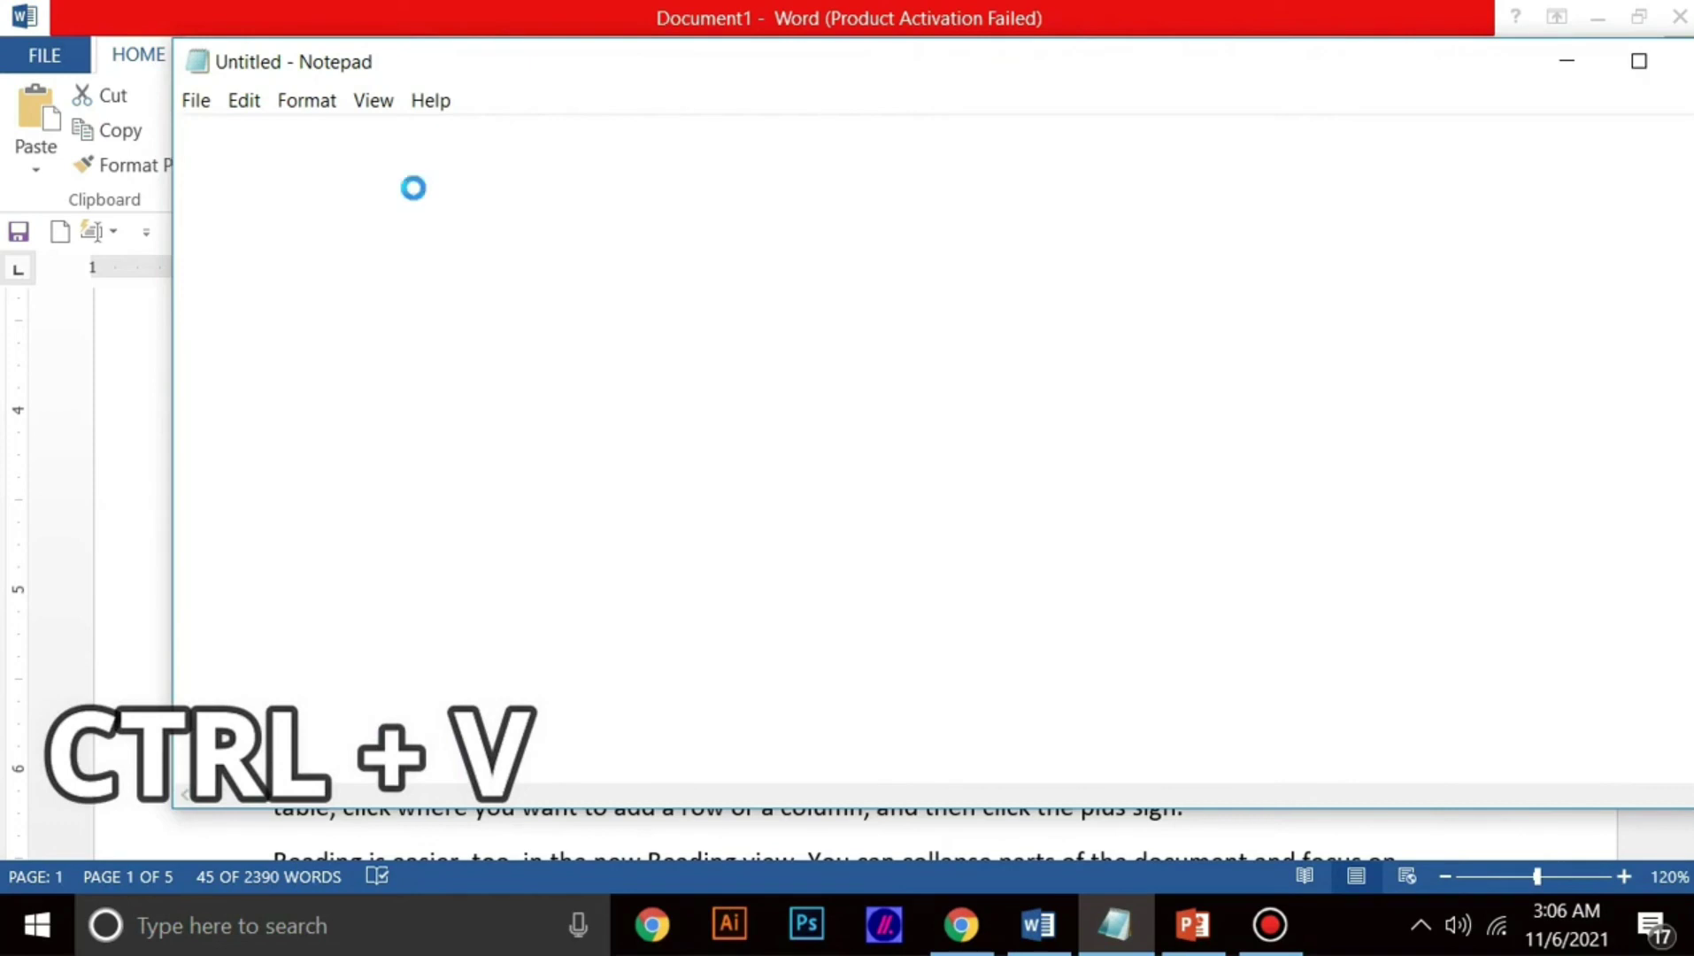
{"action": "key", "text": "ctrl+v"}
{"action": "left_click_drag", "start_coordinate": [1132, 787], "coordinate": [227, 719]}
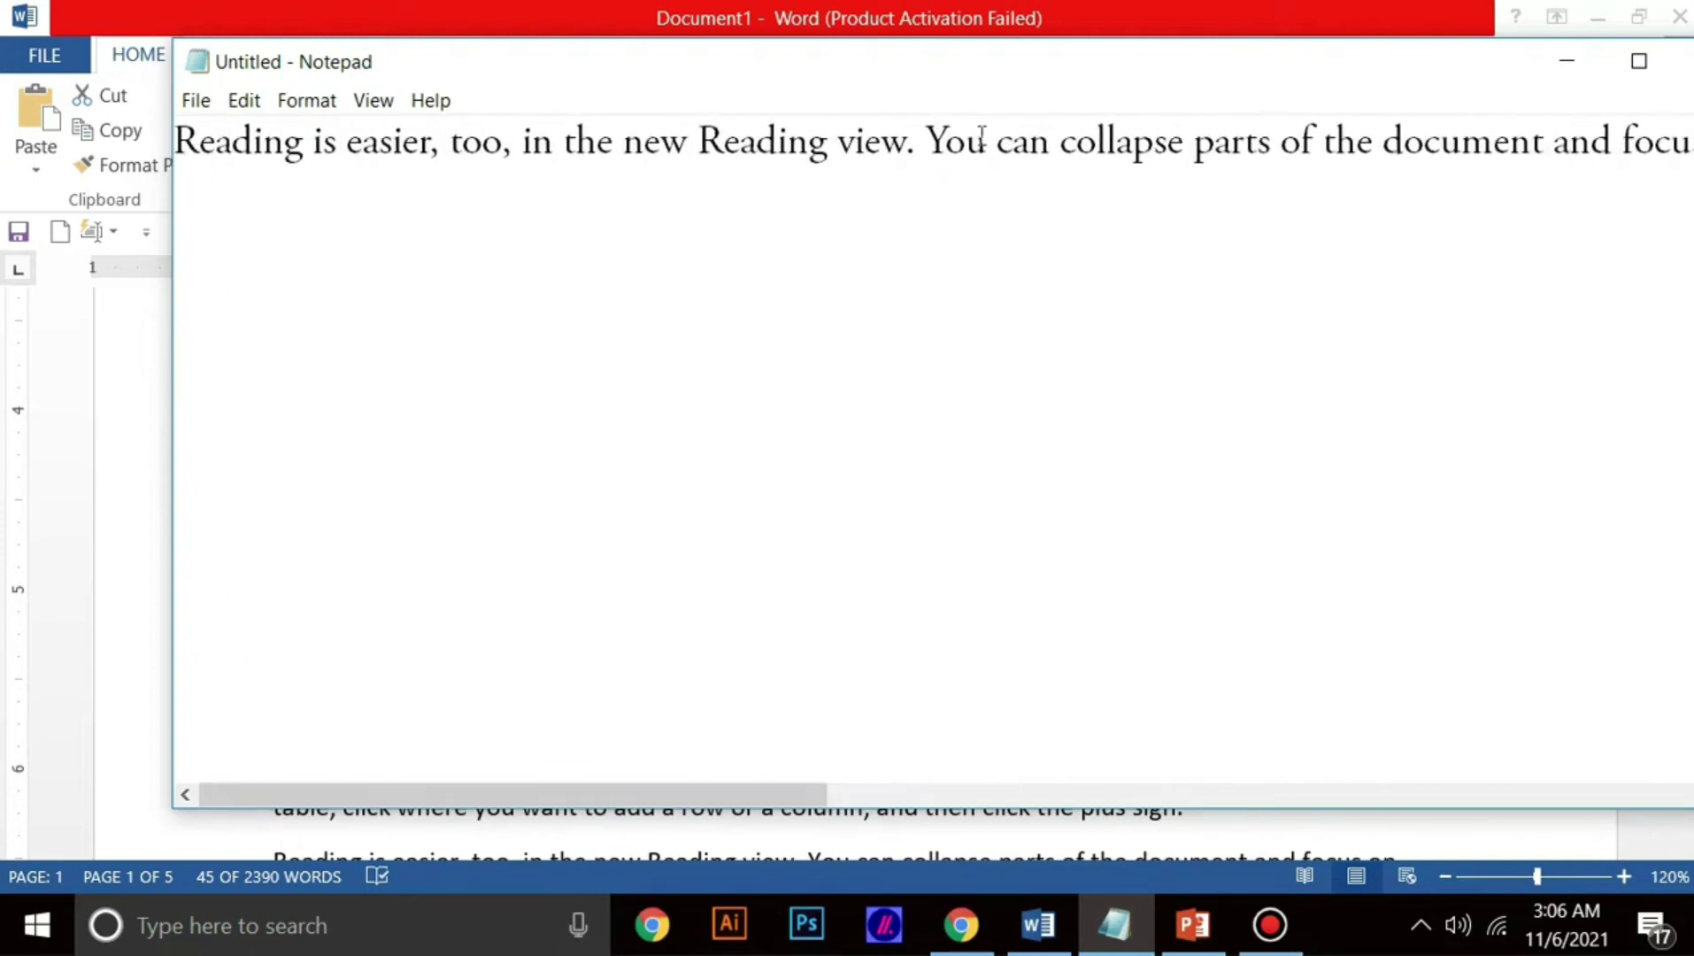
{"action": "left_click_drag", "start_coordinate": [1002, 84], "coordinate": [887, 135]}
{"action": "left_click", "coordinate": [1451, 121]}
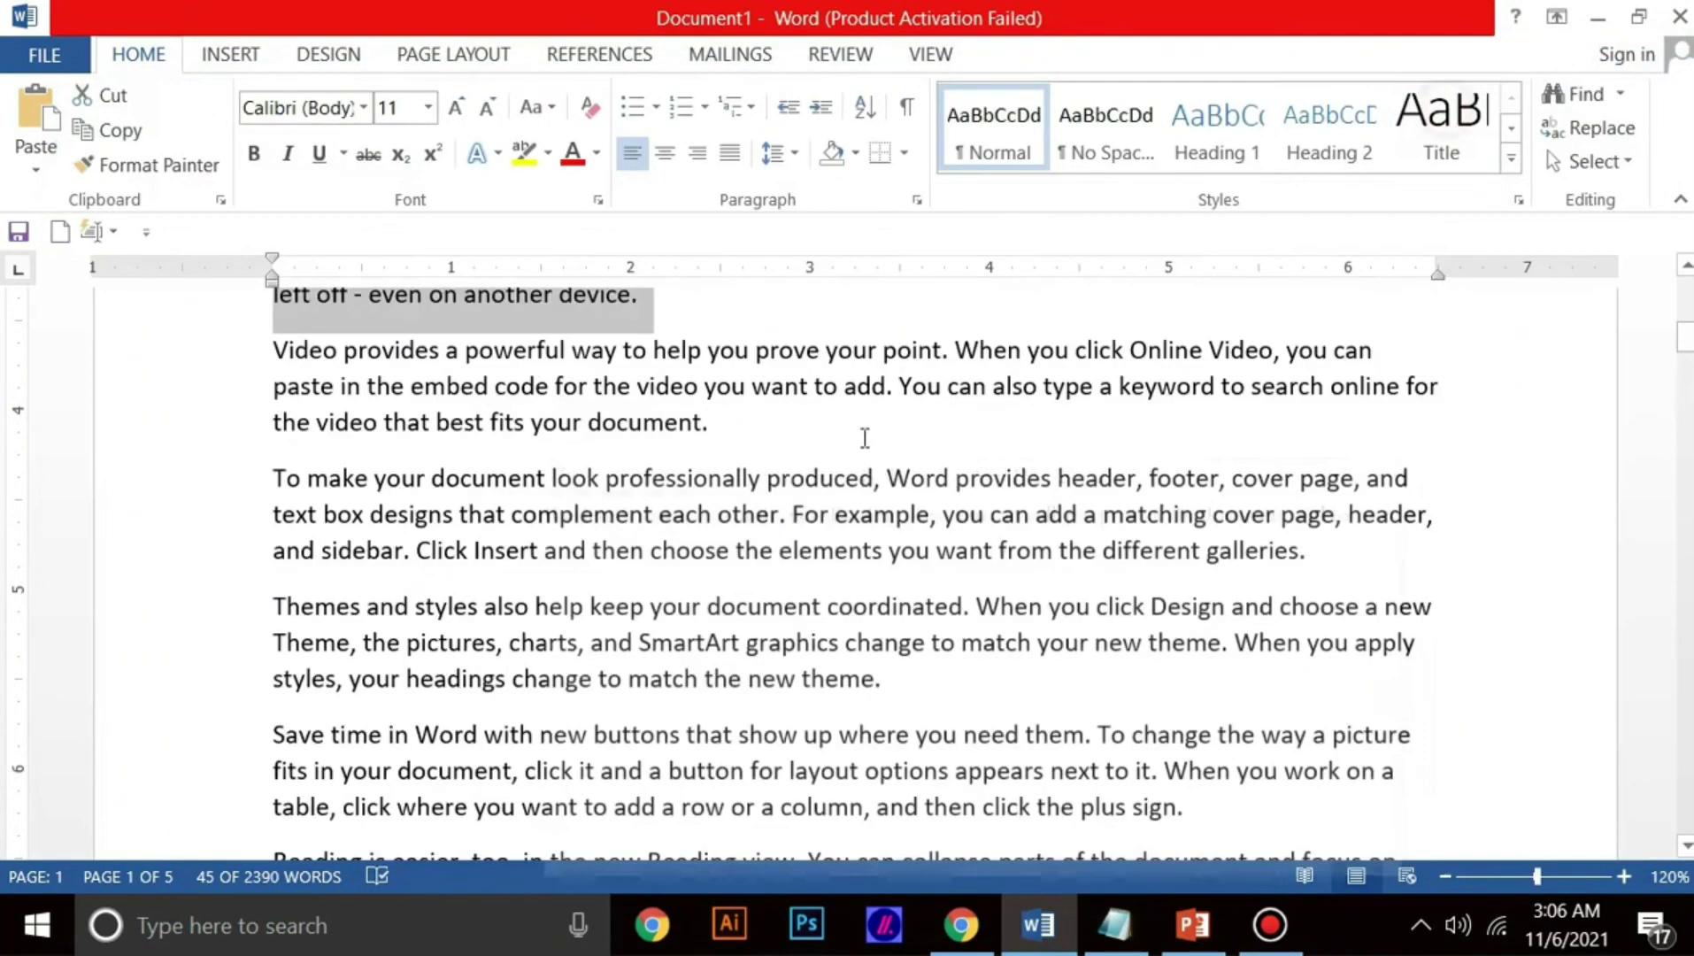
Step: Minimize Word and open the Documents folder in File Explorer
{"action": "left_click", "coordinate": [1598, 17]}
{"action": "double_click", "coordinate": [72, 242]}
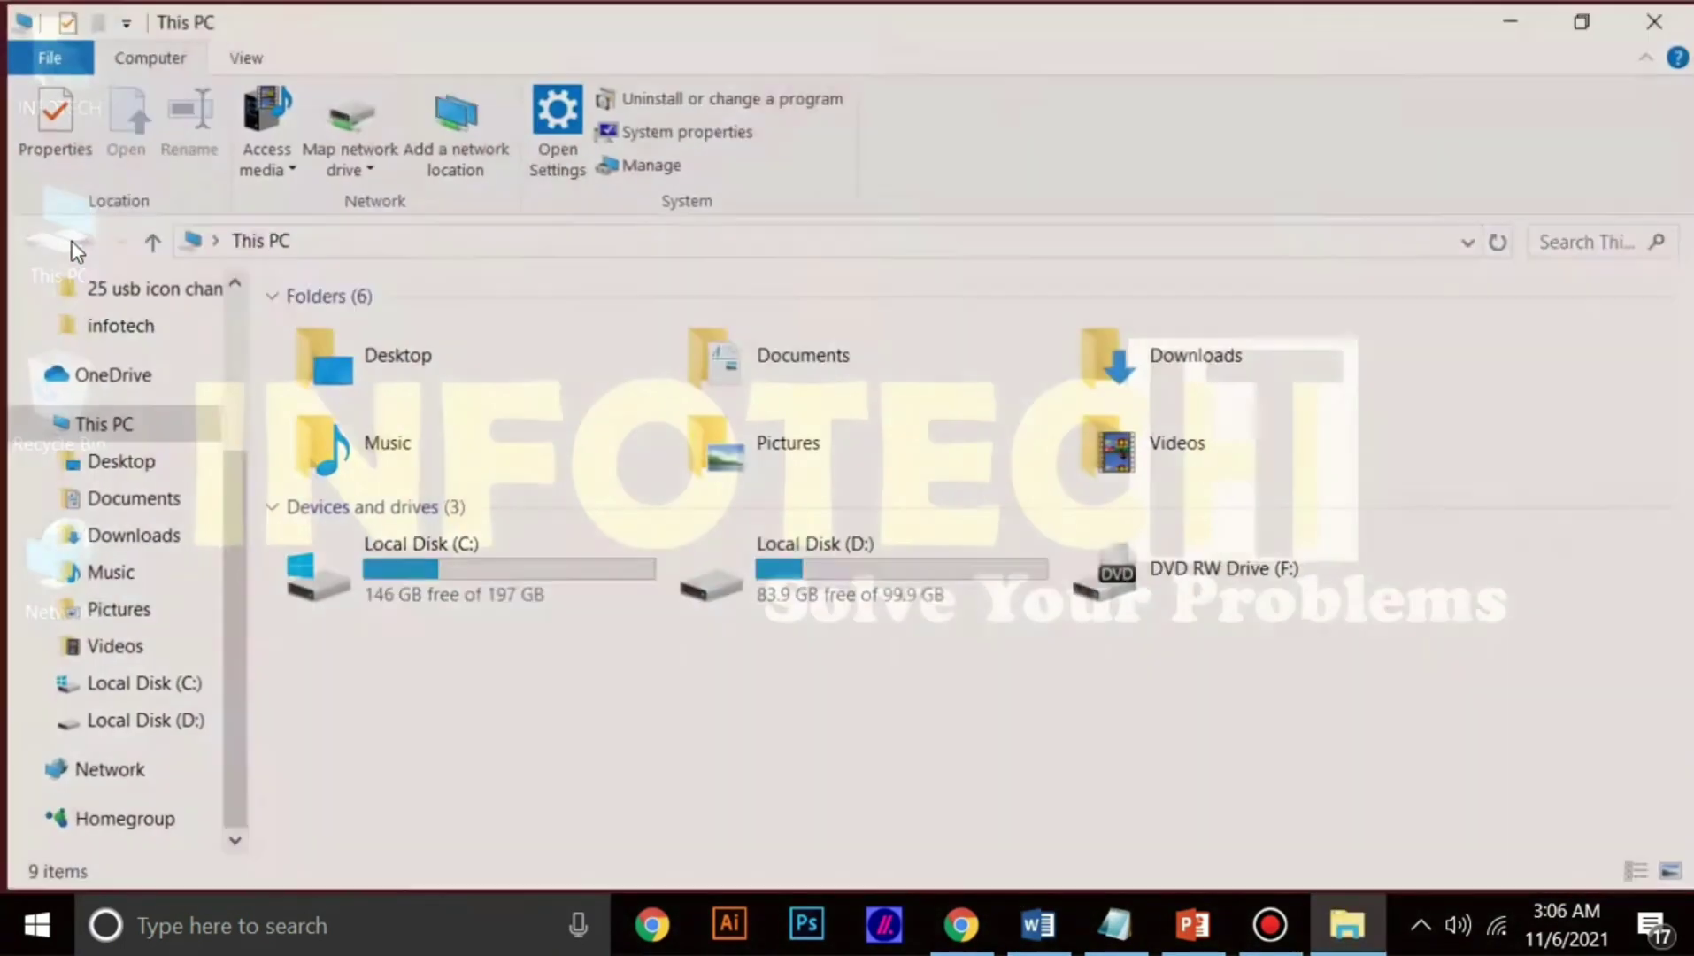
{"action": "left_click", "coordinate": [133, 509]}
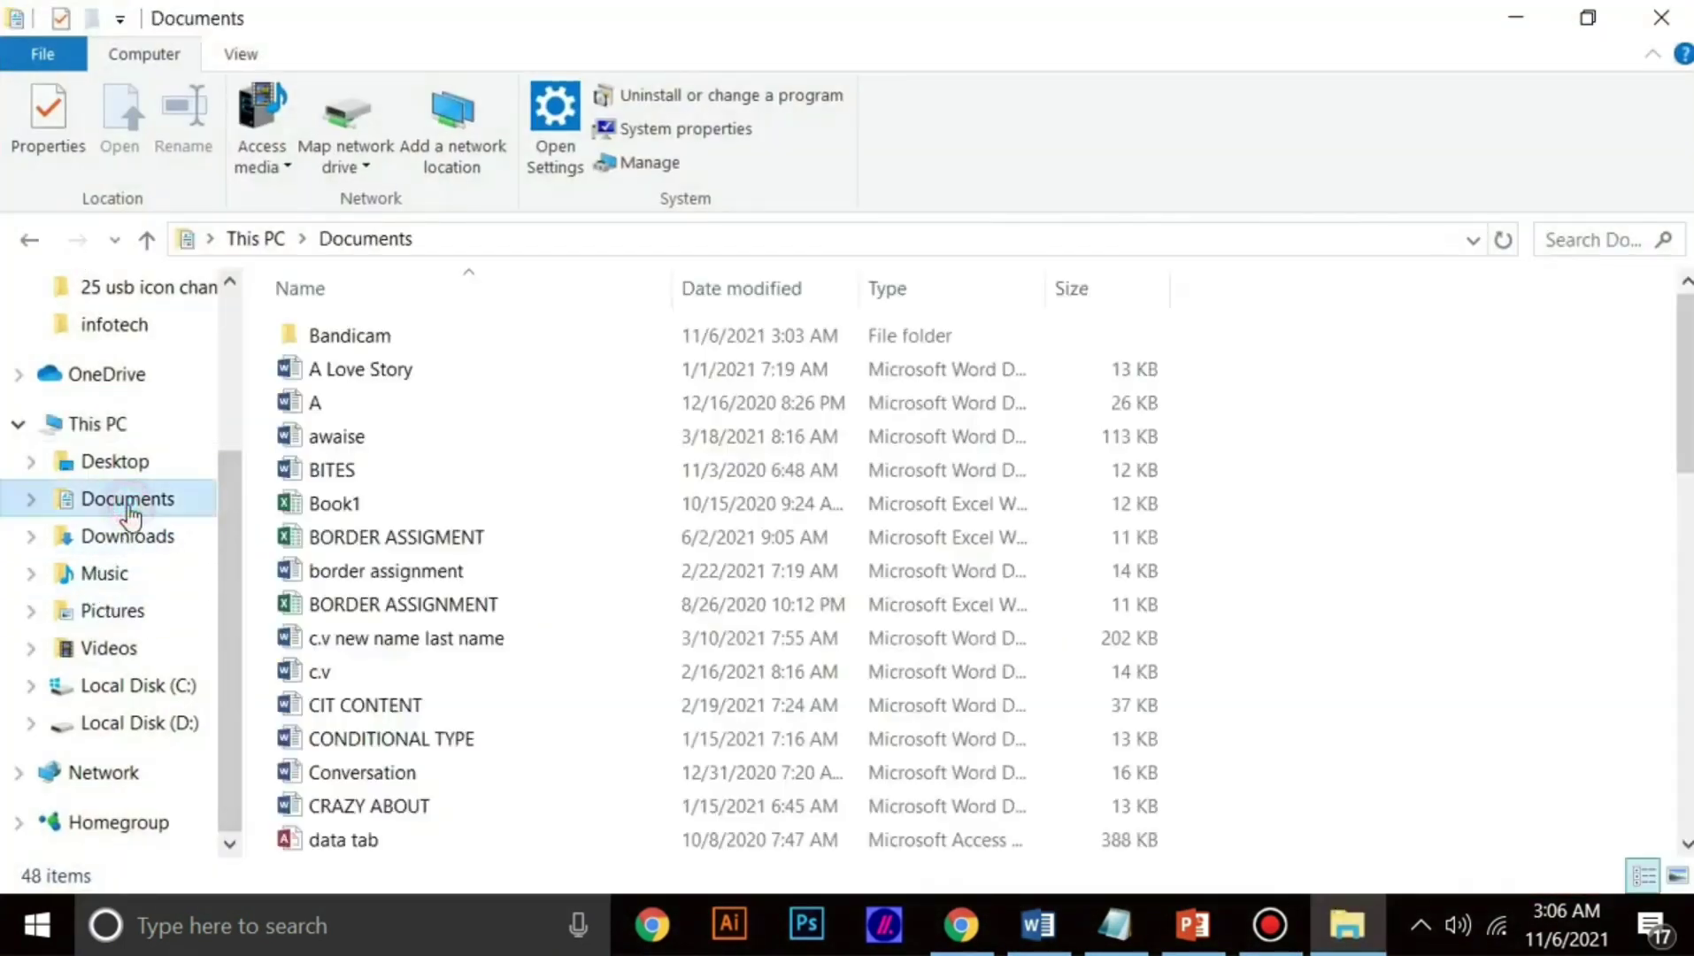
Step: Find the Word document "unit 9" in the Documents folder and copy it to the clipboard
{"action": "scroll", "coordinate": [465, 646], "scroll_direction": "down", "scroll_amount": 1}
{"action": "scroll", "coordinate": [460, 639], "scroll_direction": "down", "scroll_amount": 3}
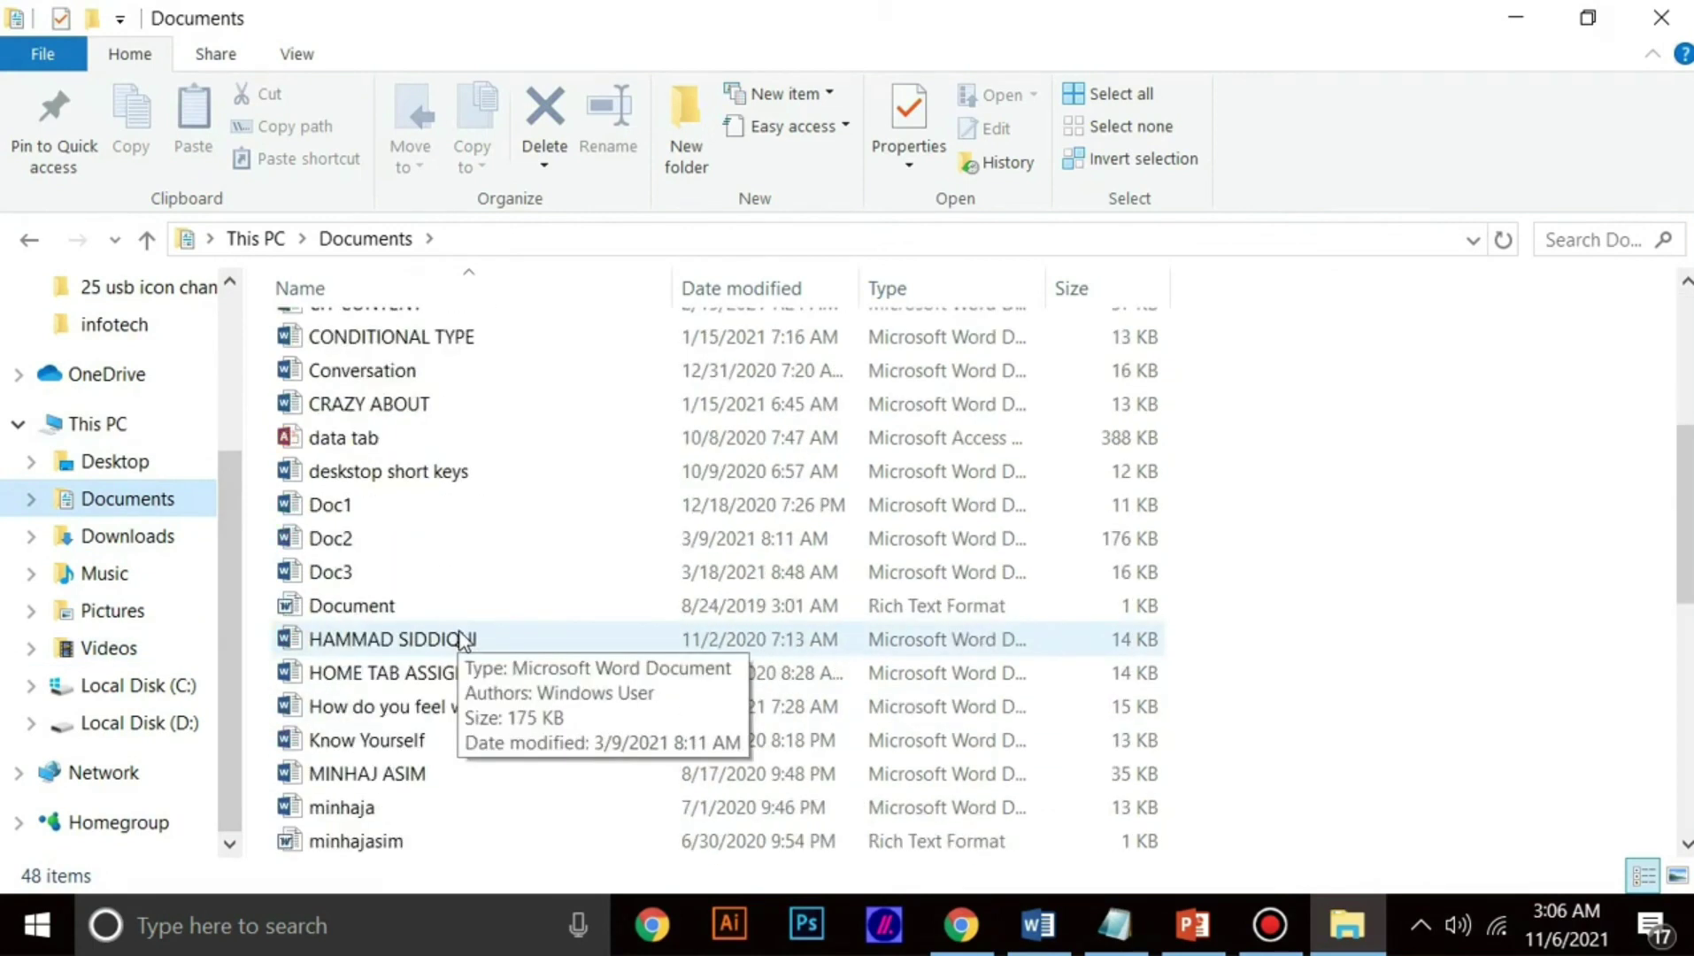
{"action": "scroll", "coordinate": [392, 644], "scroll_direction": "down", "scroll_amount": 2}
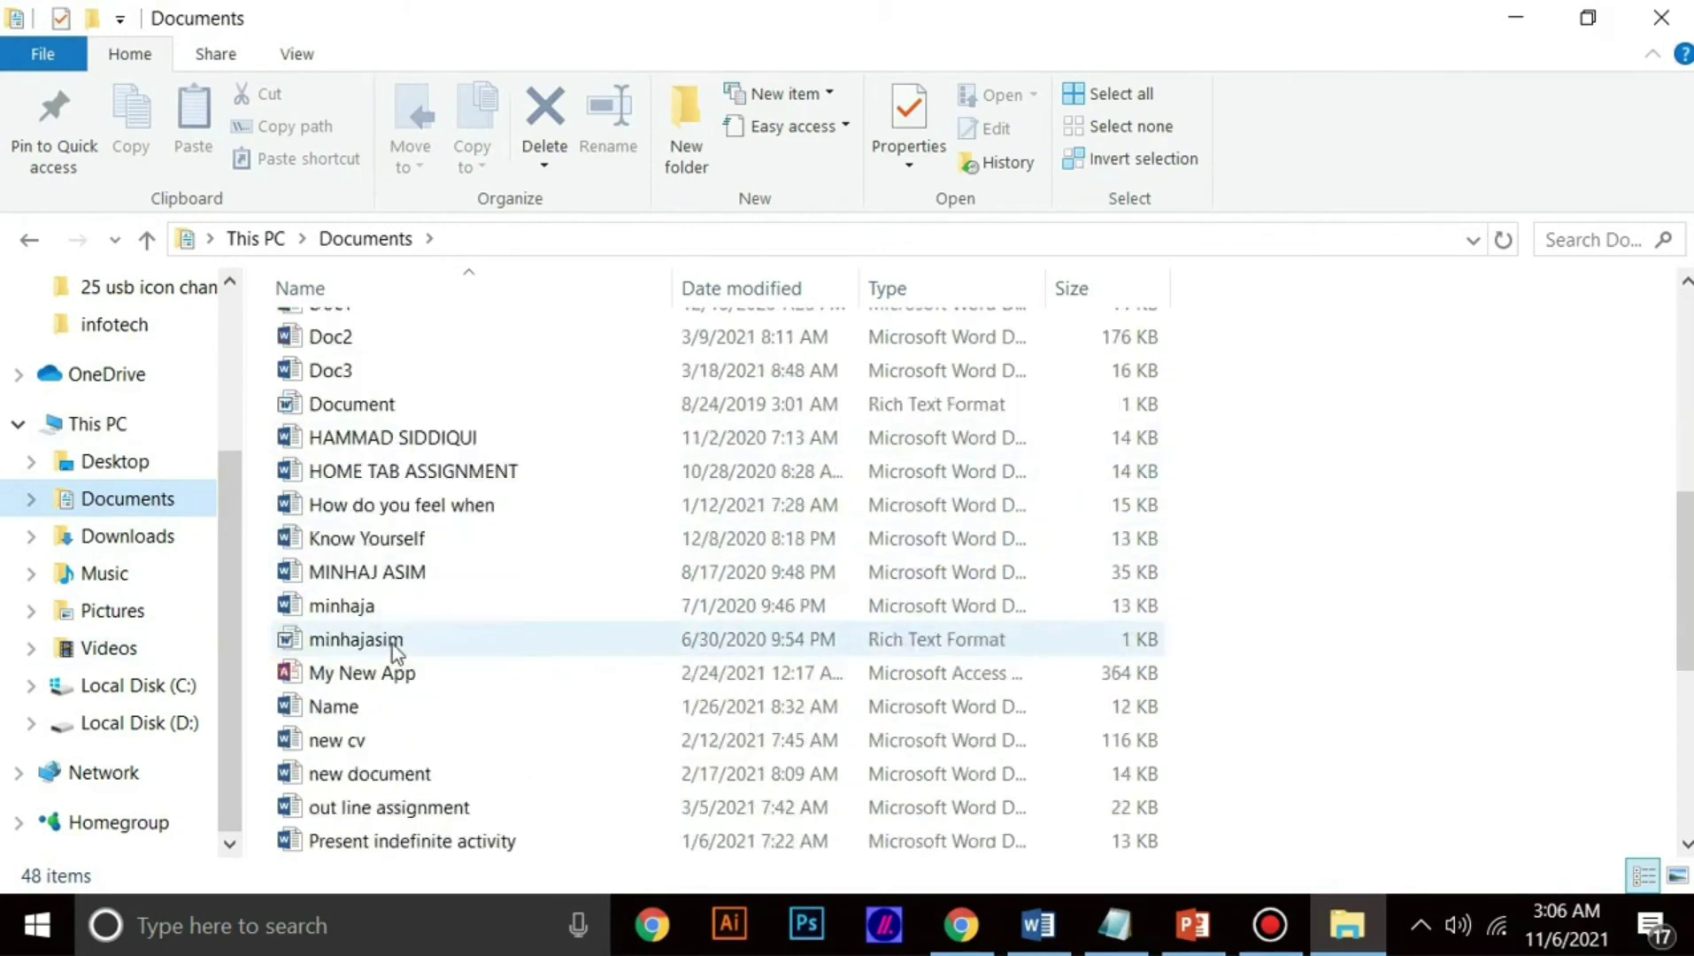
{"action": "scroll", "coordinate": [392, 644], "scroll_direction": "down", "scroll_amount": 5}
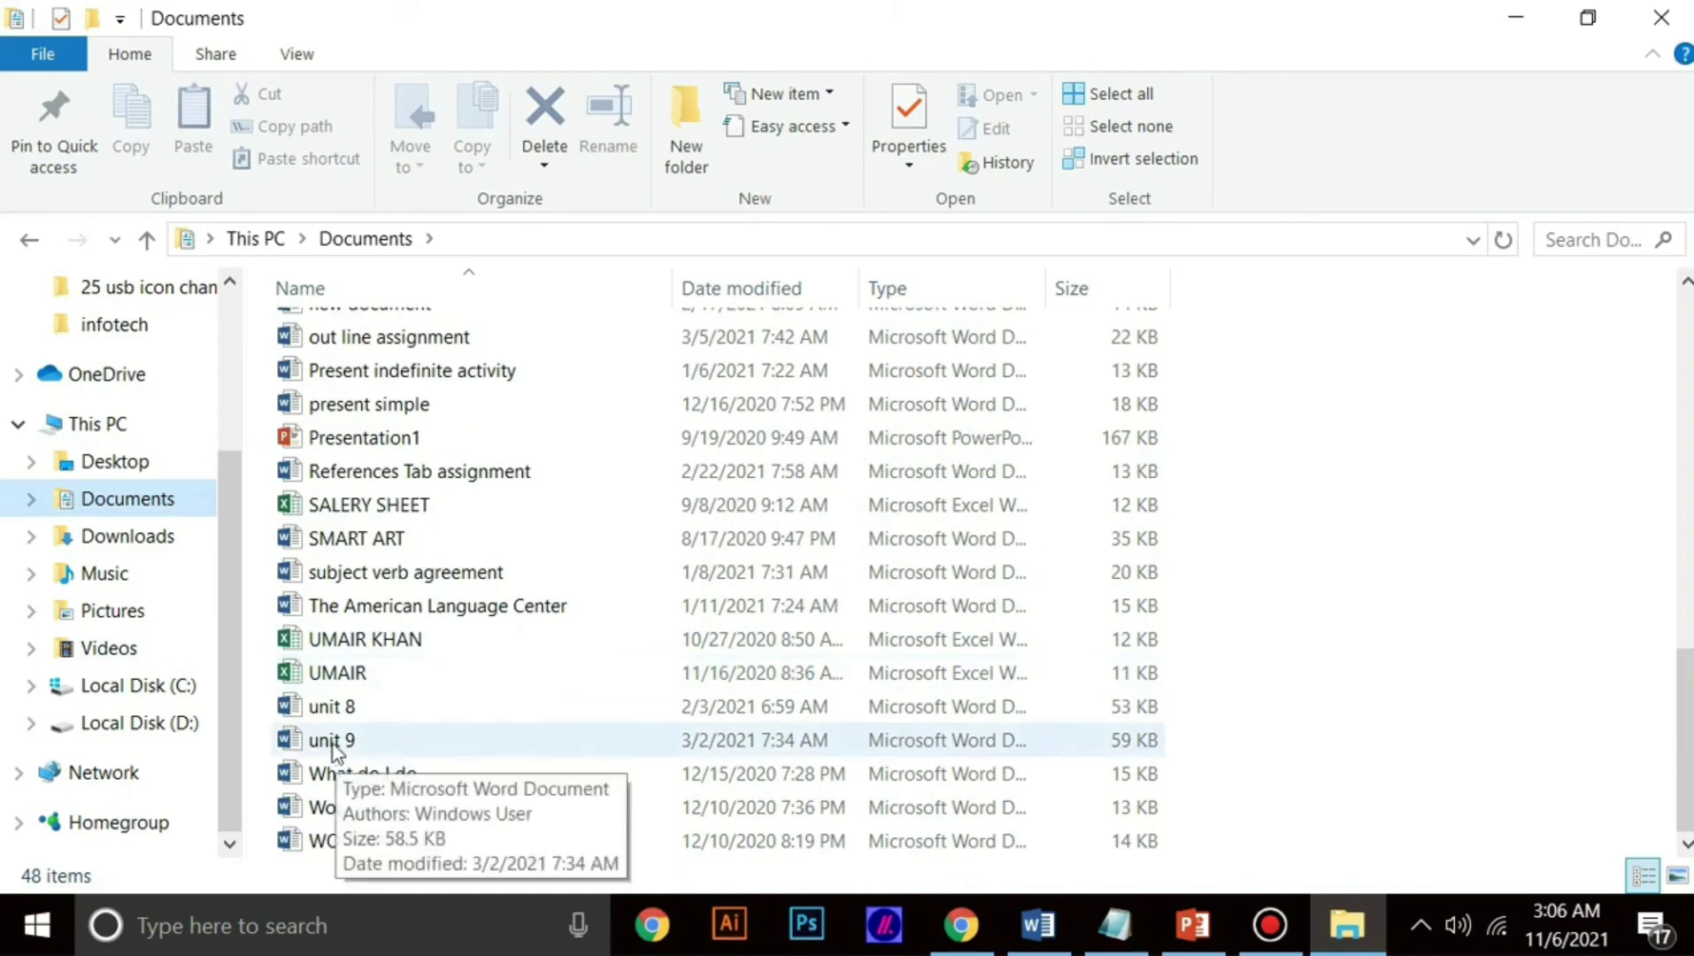
{"action": "left_click", "coordinate": [335, 746]}
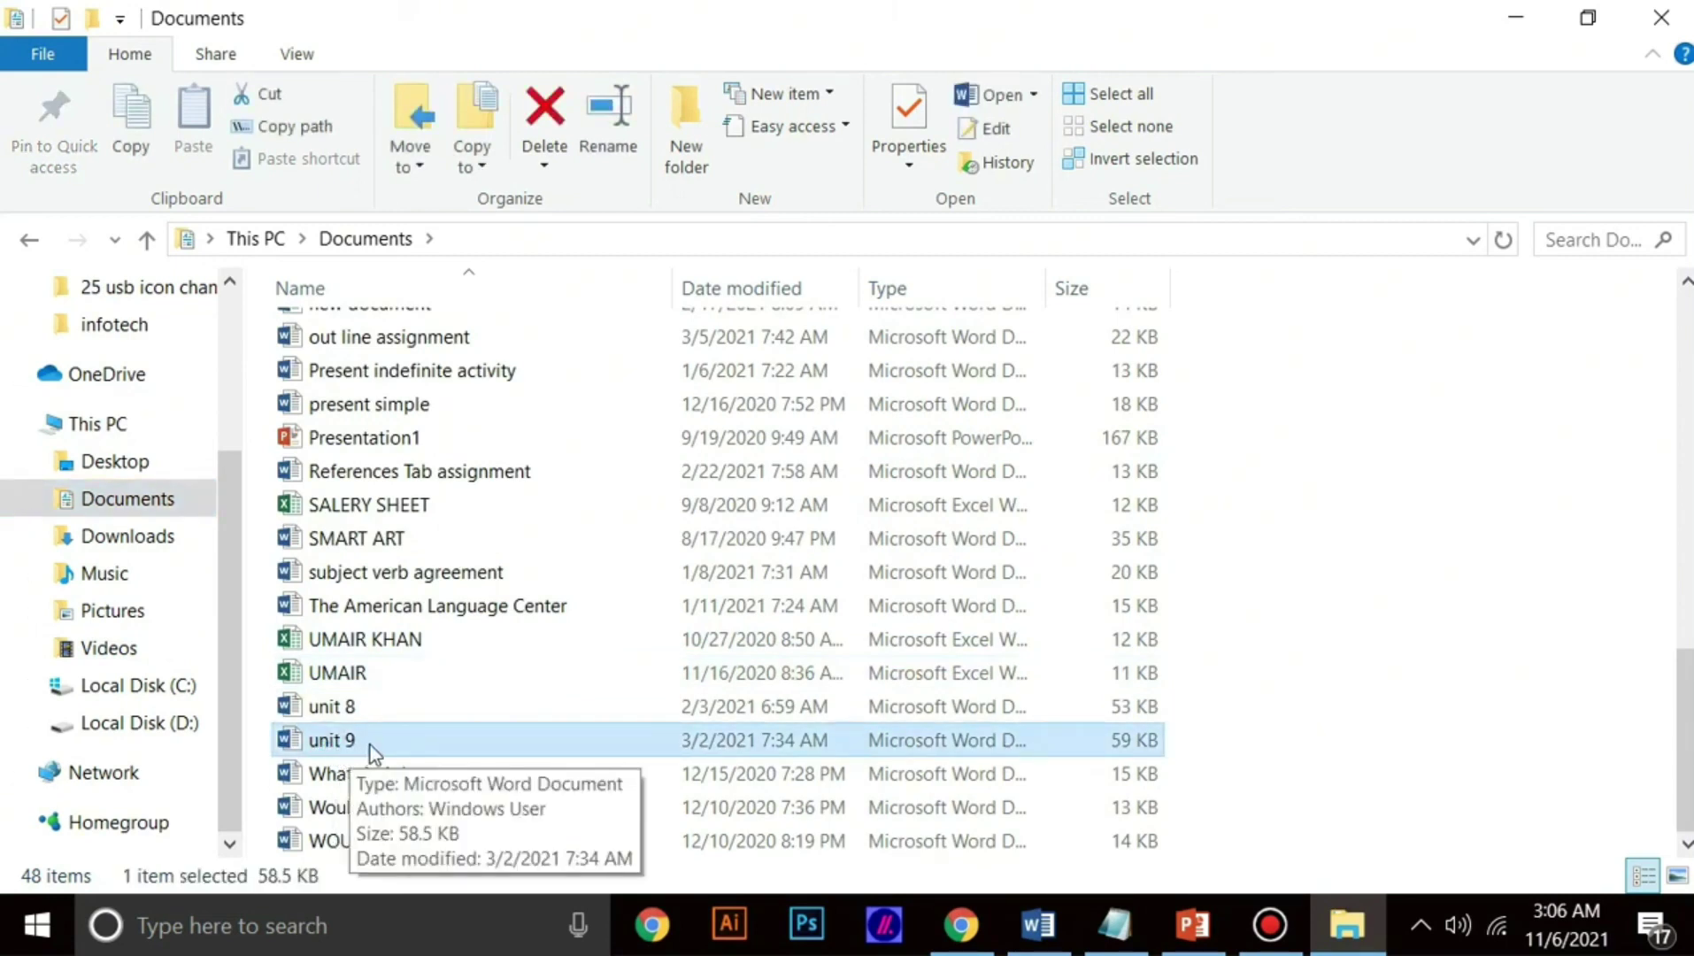
{"action": "key", "text": "ctrl+c"}
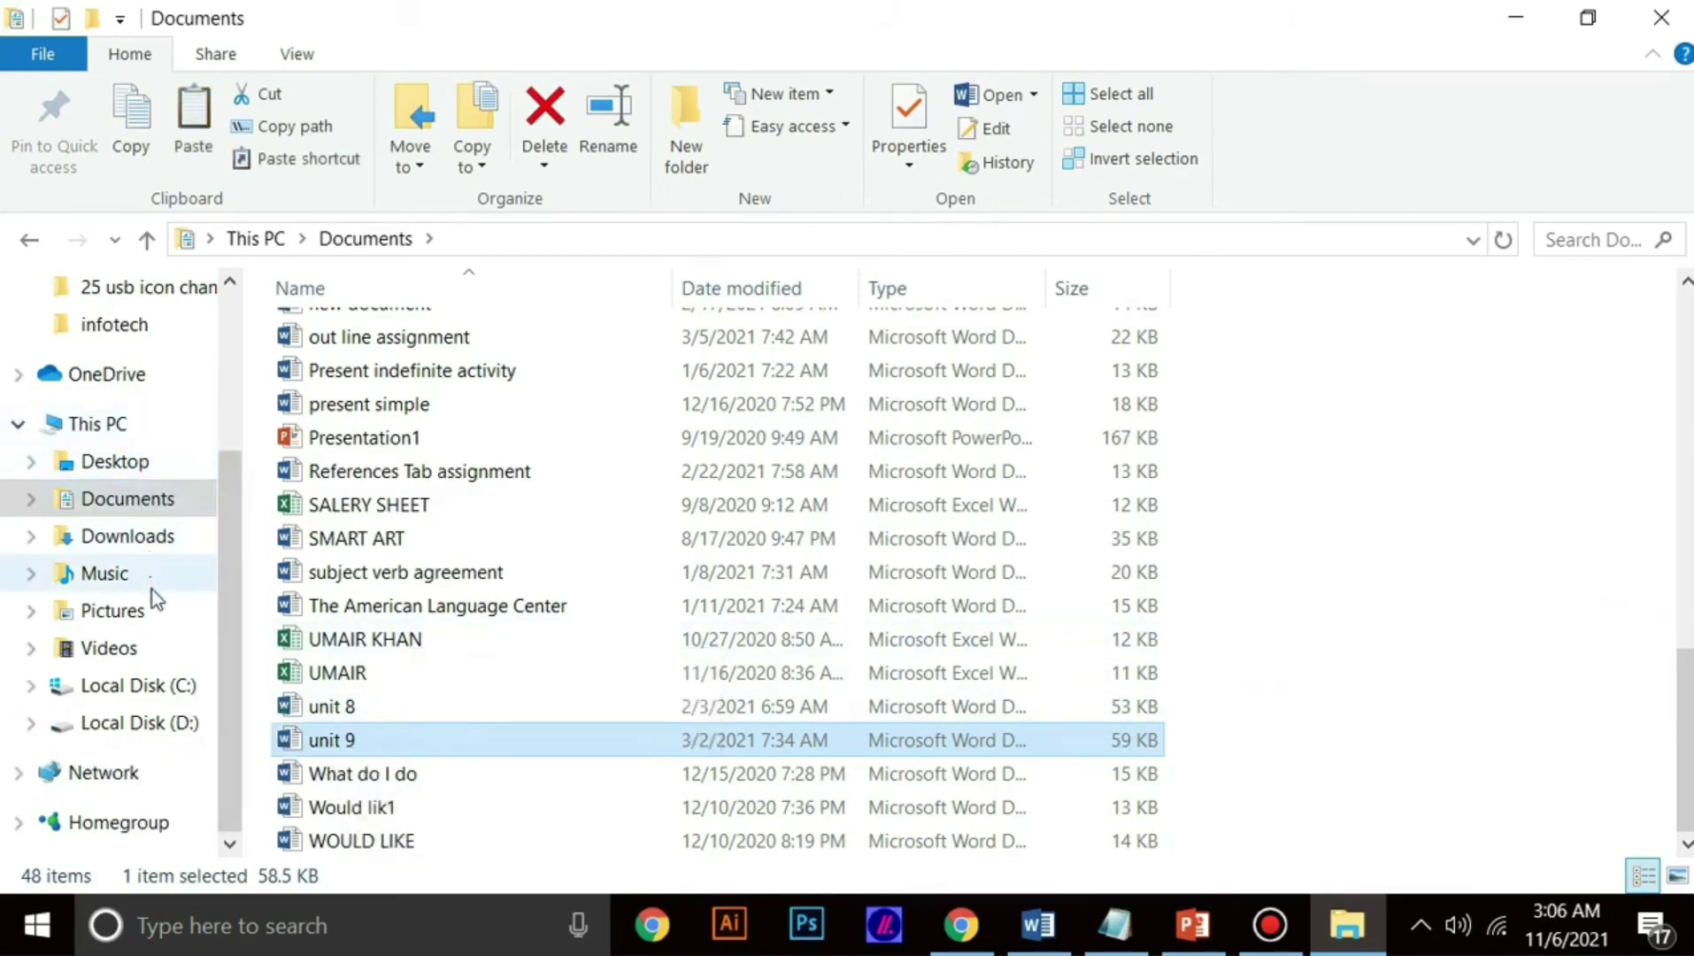
Step: Paste the copied "unit 9" document into the Pictures folder and minimize the window
{"action": "left_click", "coordinate": [116, 611]}
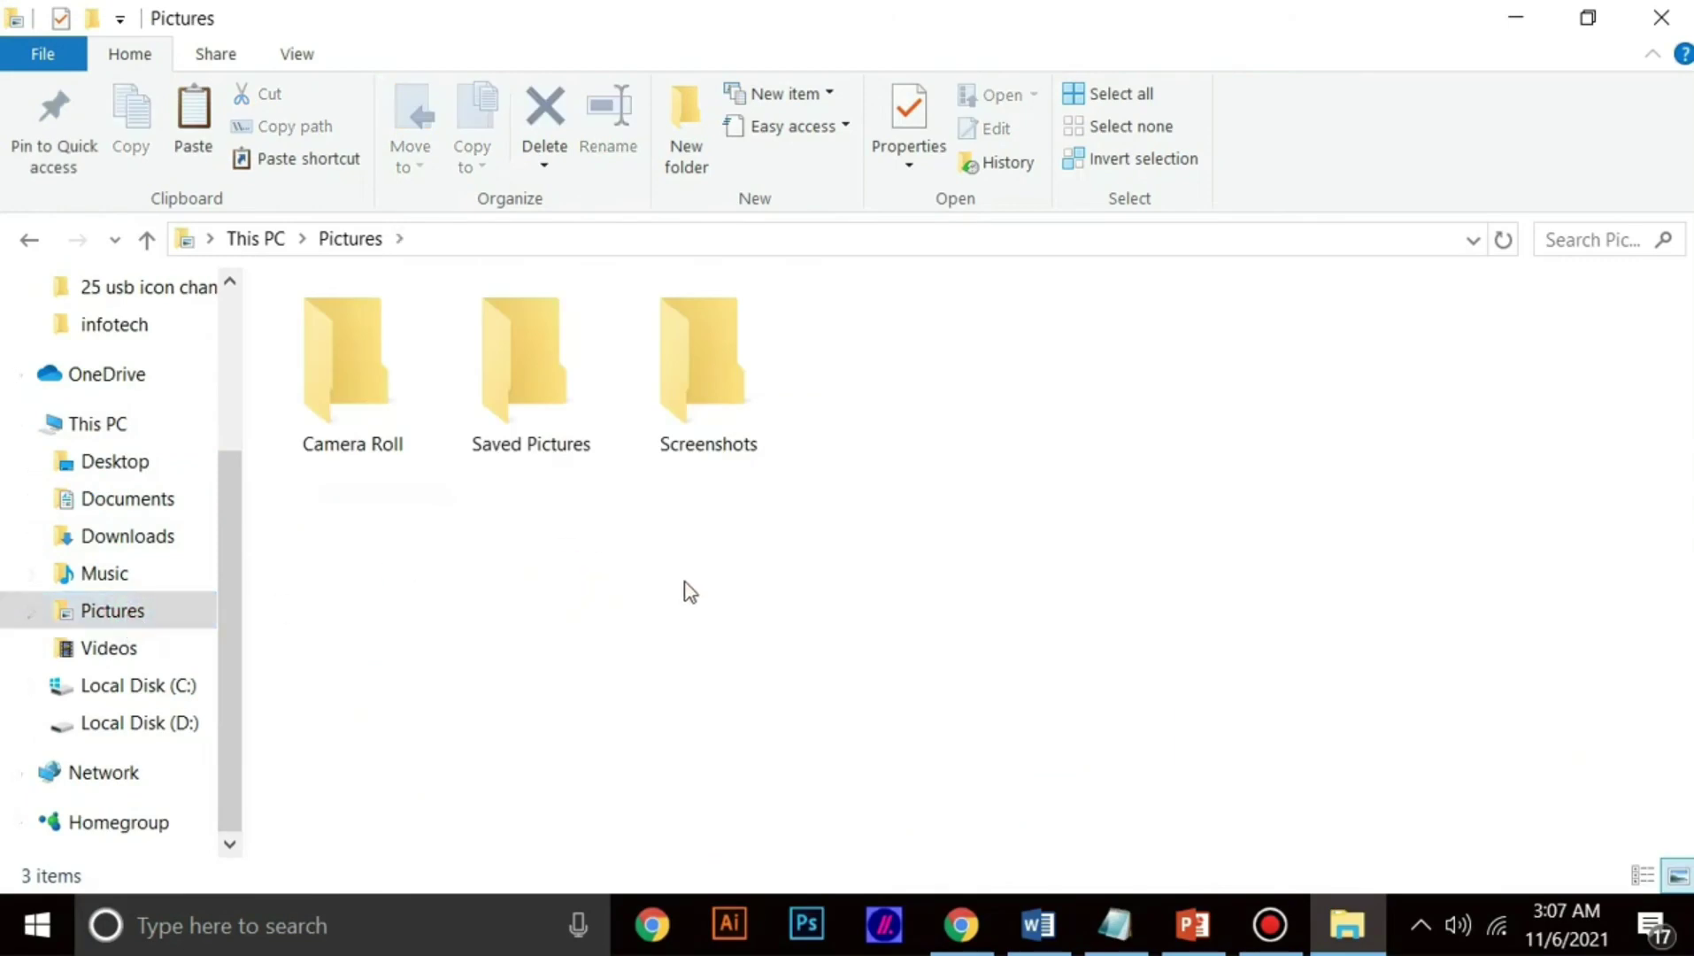
{"action": "key", "text": "ctrl+v"}
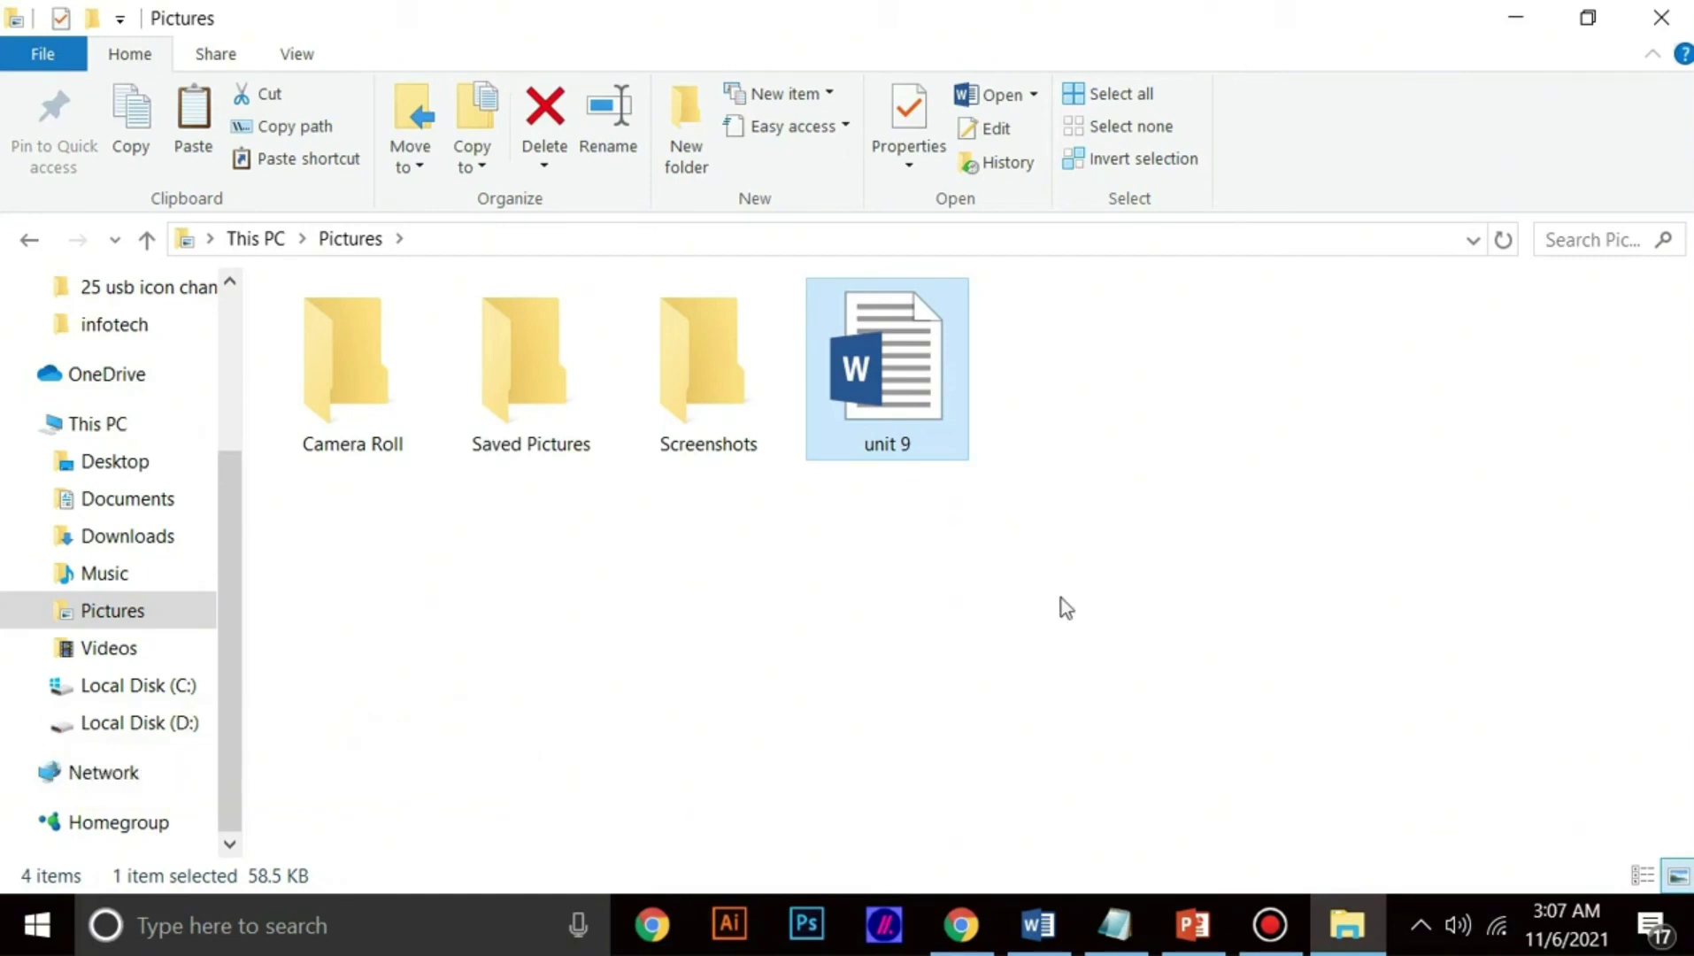
{"action": "left_click", "coordinate": [1515, 18]}
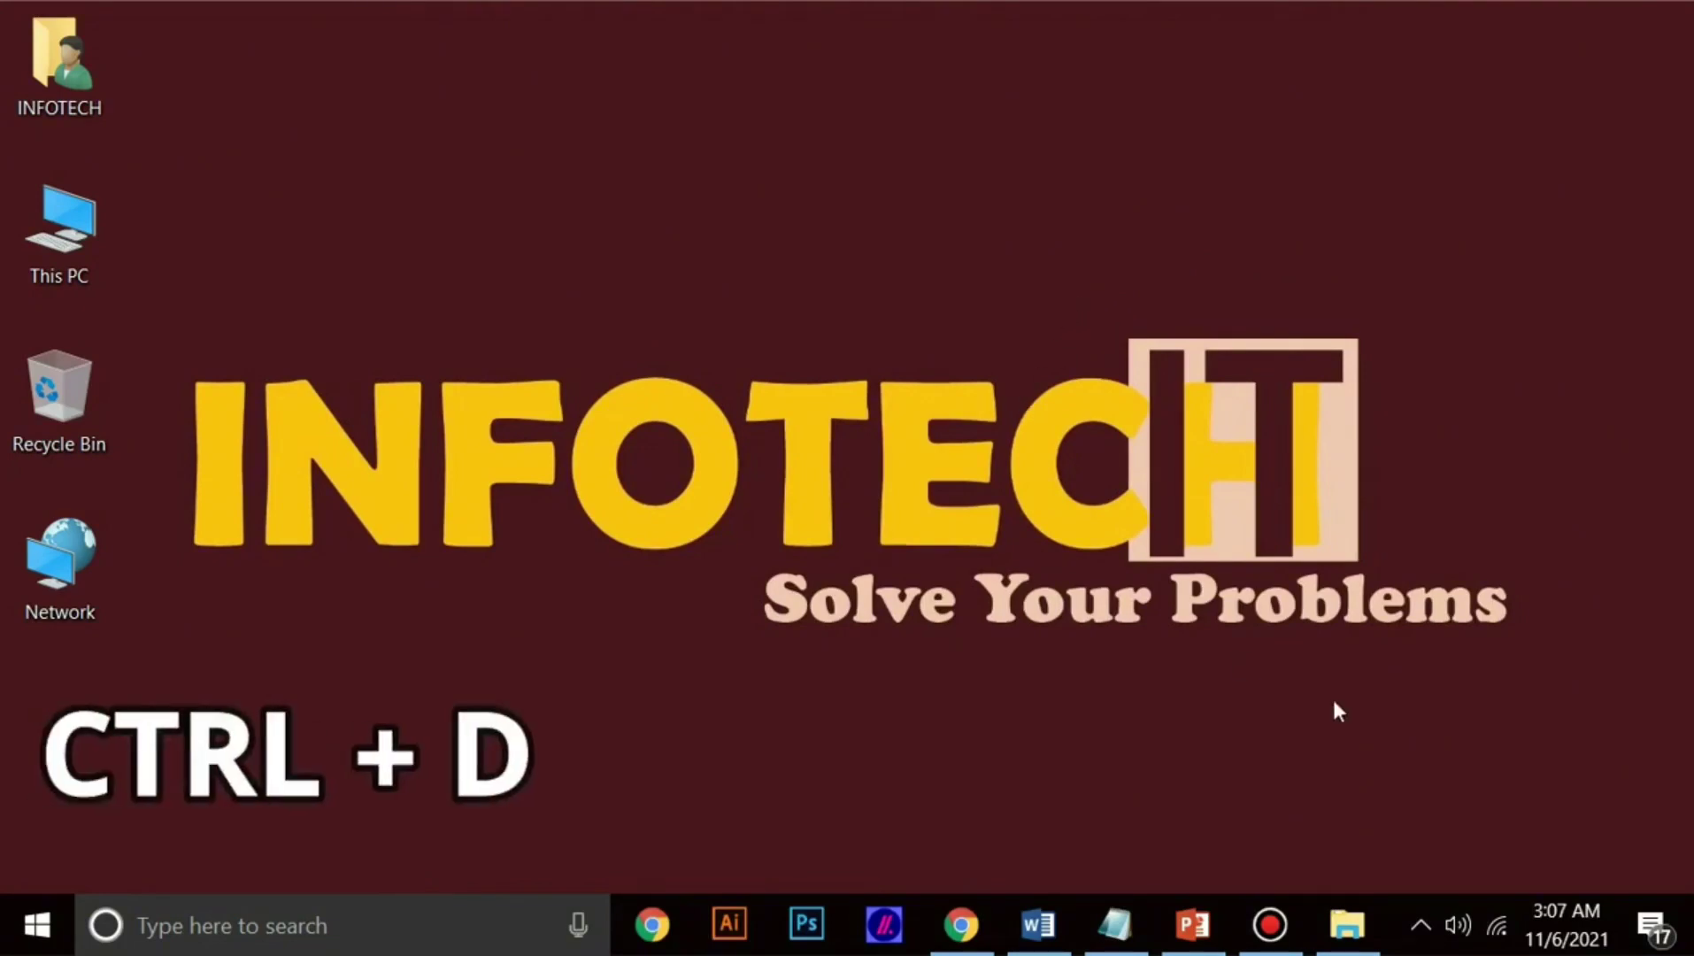
Step: Delete the "unit 9" document from the Pictures folder and return to the desktop
{"action": "left_click", "coordinate": [1346, 925]}
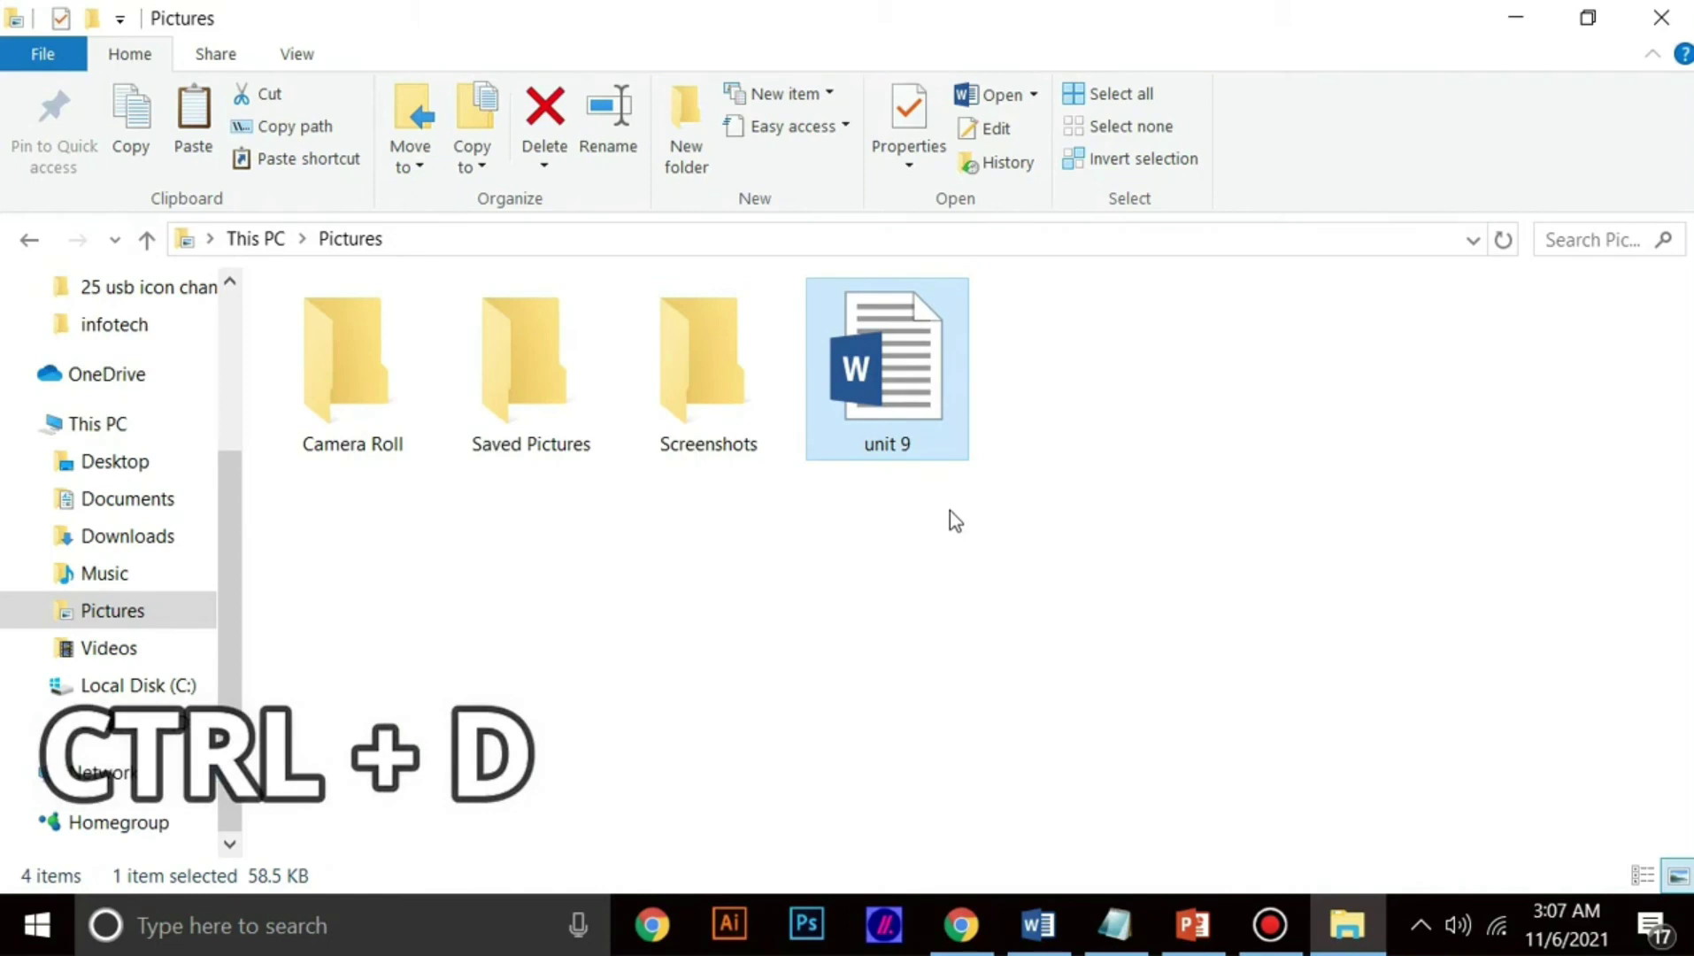
{"action": "key", "text": "ctrl+d"}
{"action": "left_click", "coordinate": [1517, 17]}
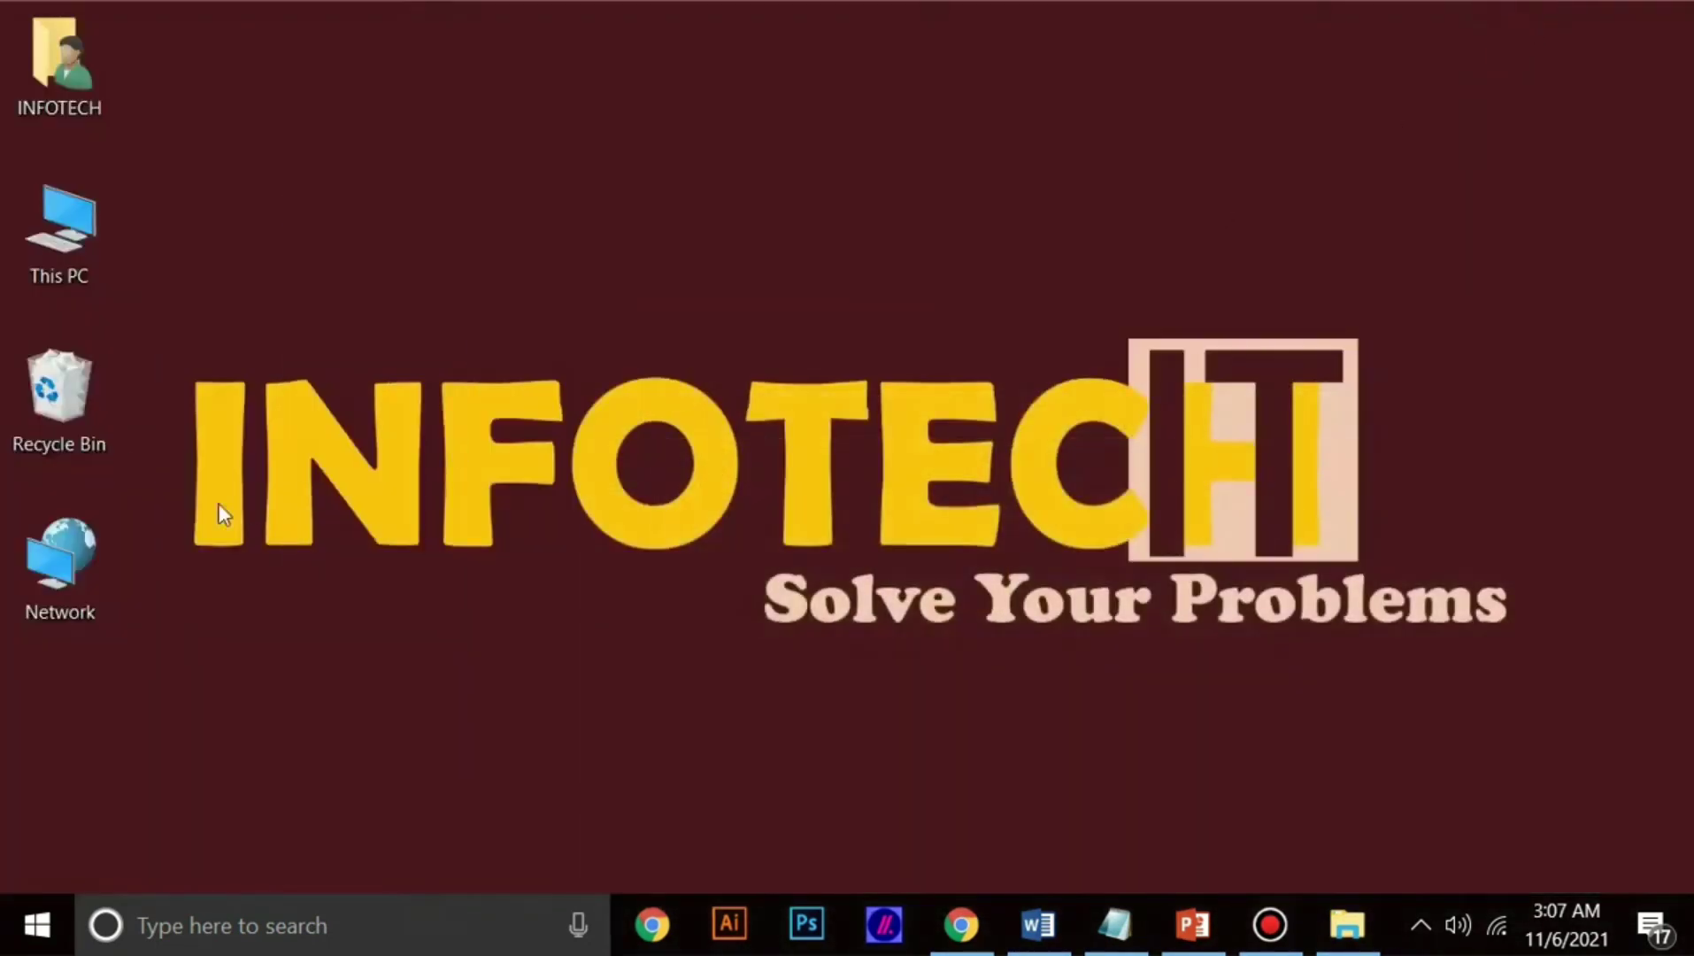
Step: Check the Recycle Bin for the deleted "unit 9" document and close the window
{"action": "double_click", "coordinate": [57, 395]}
{"action": "left_click_drag", "start_coordinate": [549, 433], "coordinate": [434, 328]}
{"action": "left_click_drag", "start_coordinate": [531, 482], "coordinate": [426, 351]}
{"action": "left_click", "coordinate": [455, 457]}
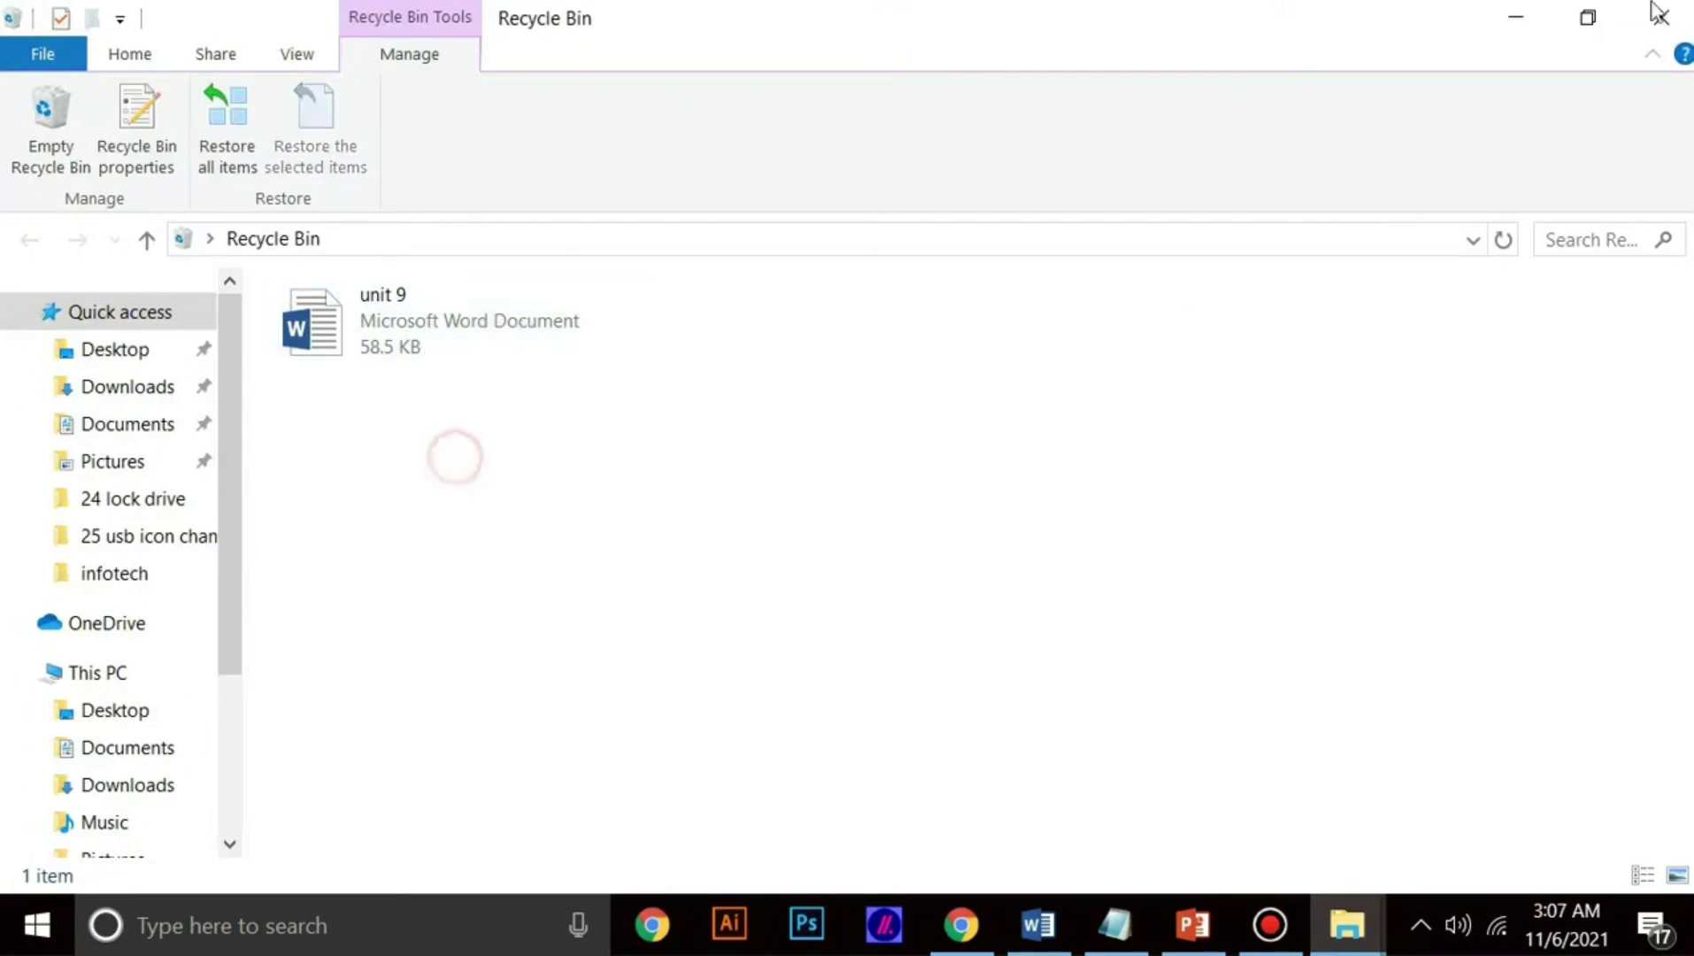
{"action": "left_click", "coordinate": [1659, 14]}
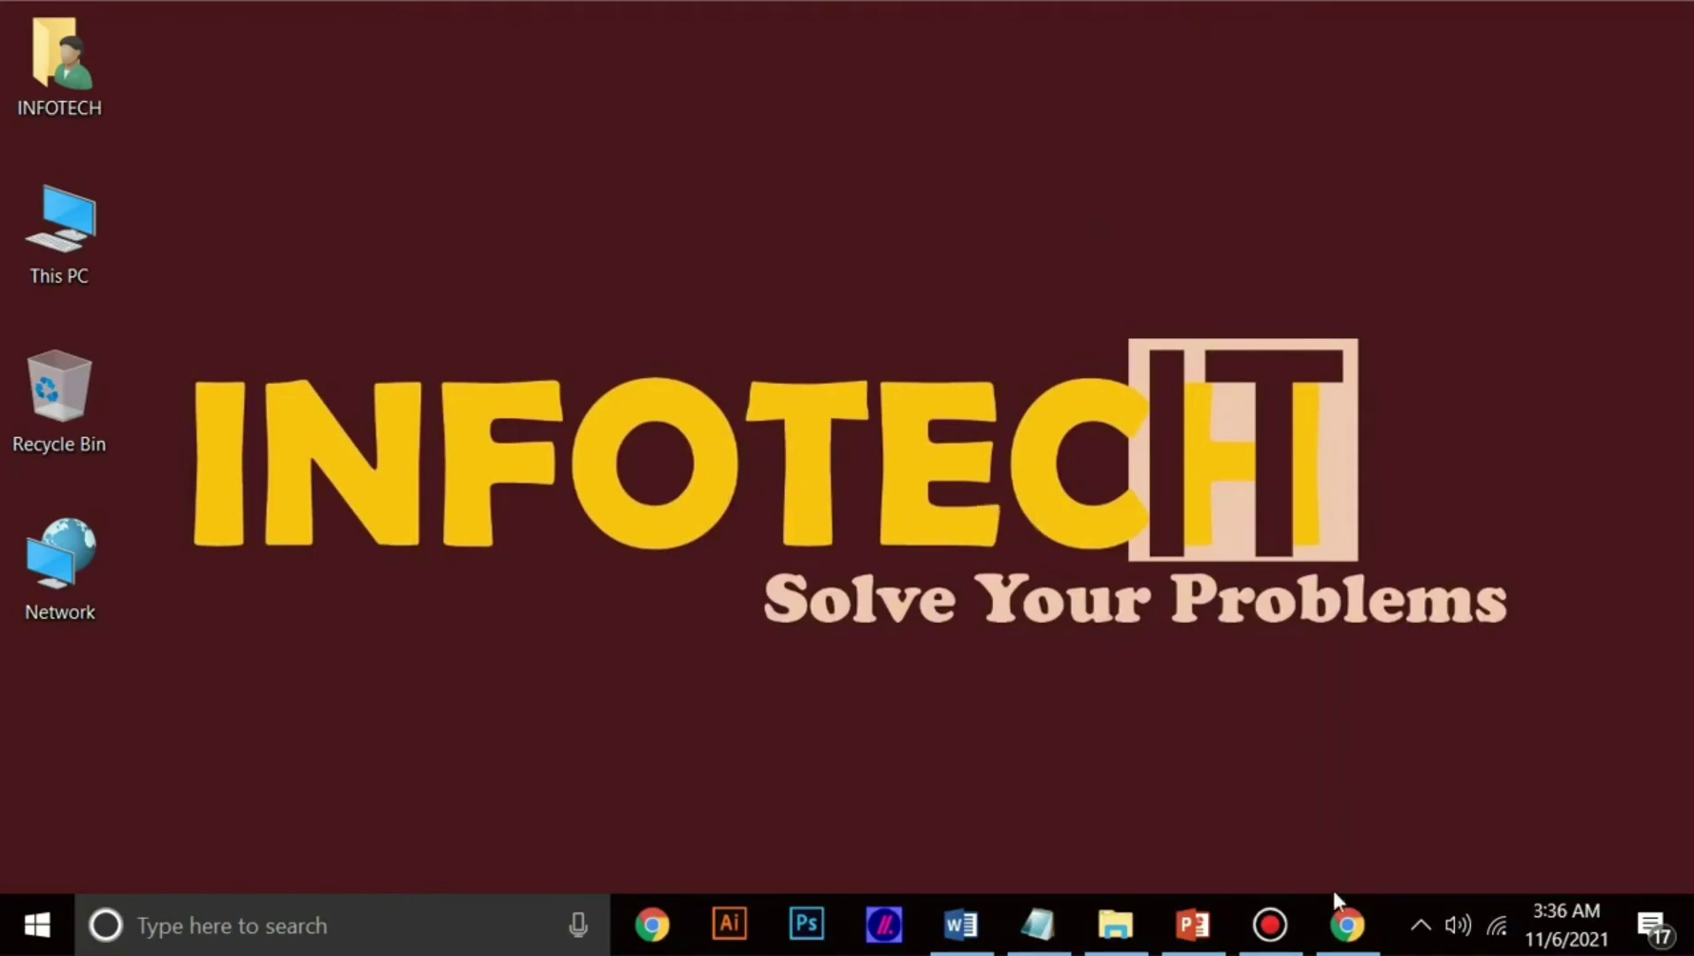
Step: Switch to Chrome and search Google for "what is html"
{"action": "left_click", "coordinate": [1345, 924]}
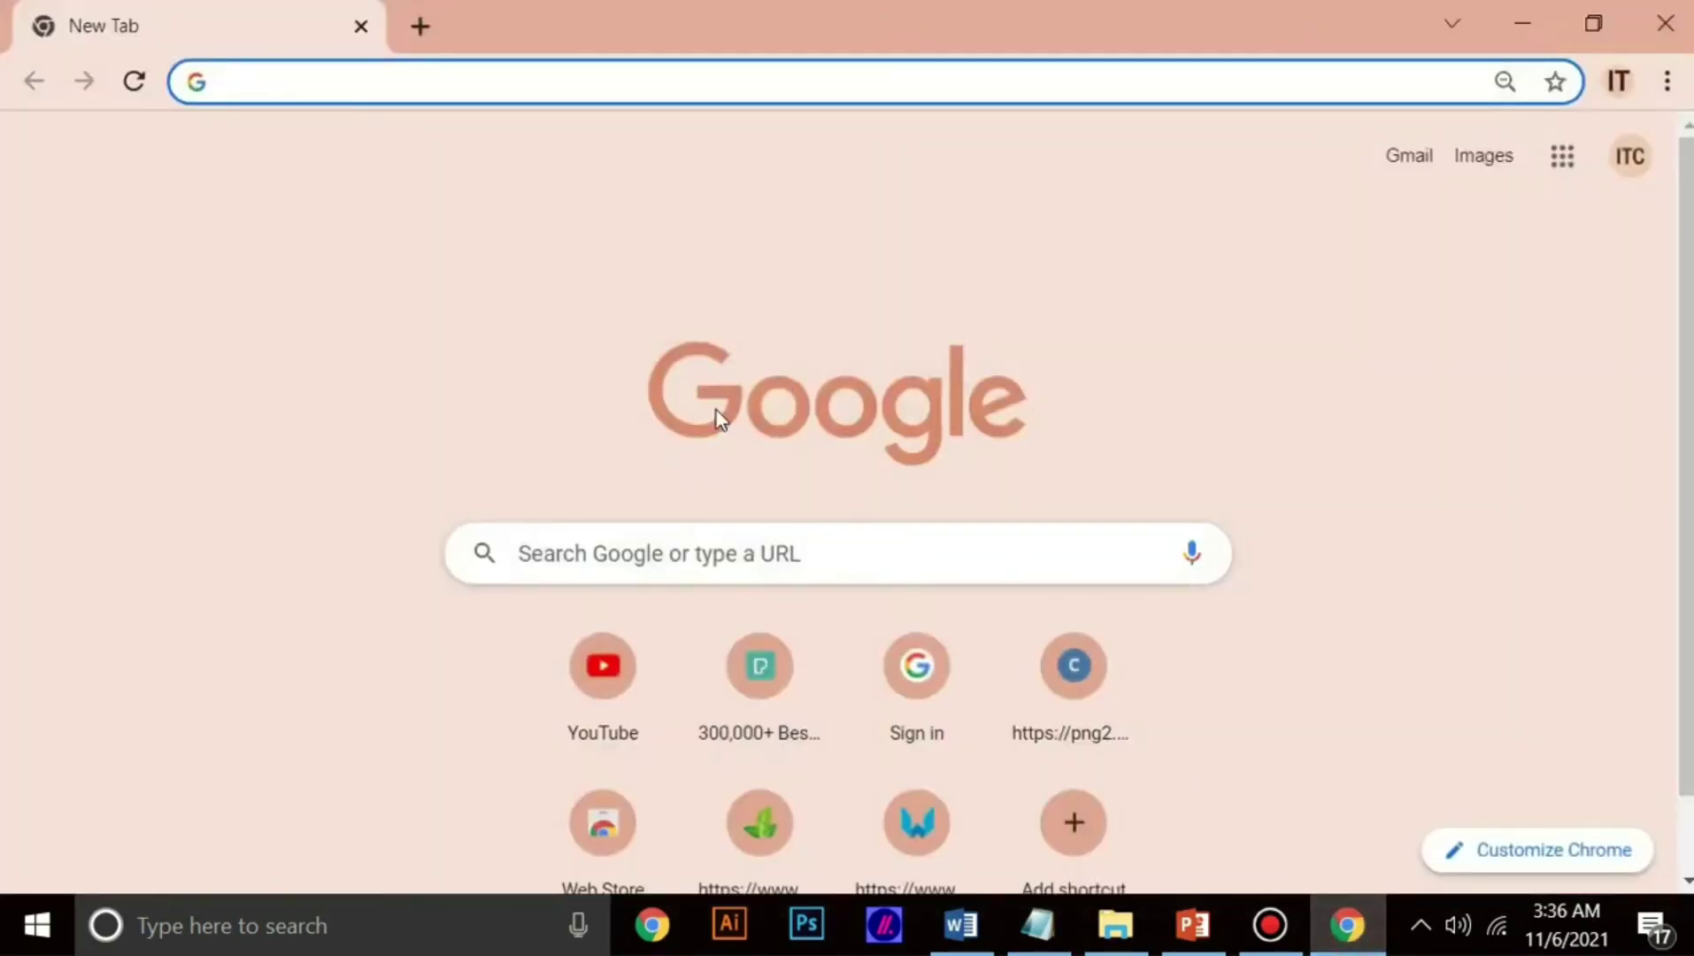
{"action": "type", "text": "what"}
{"action": "key", "text": "Right"}
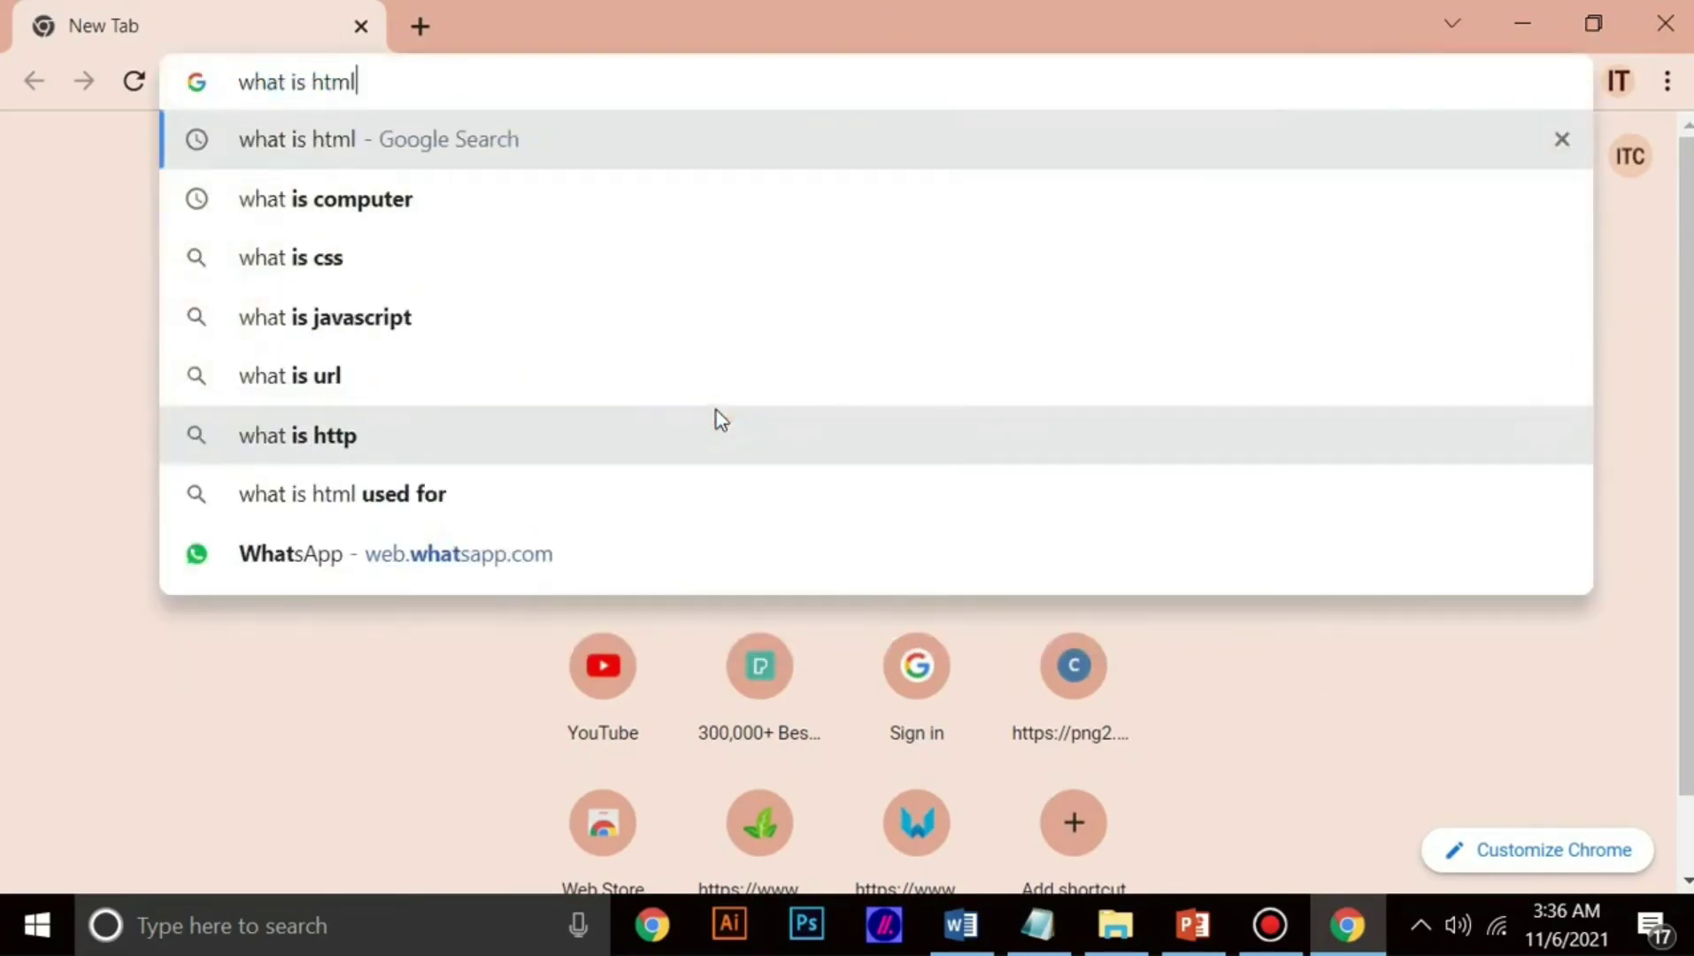
{"action": "key", "text": "Return"}
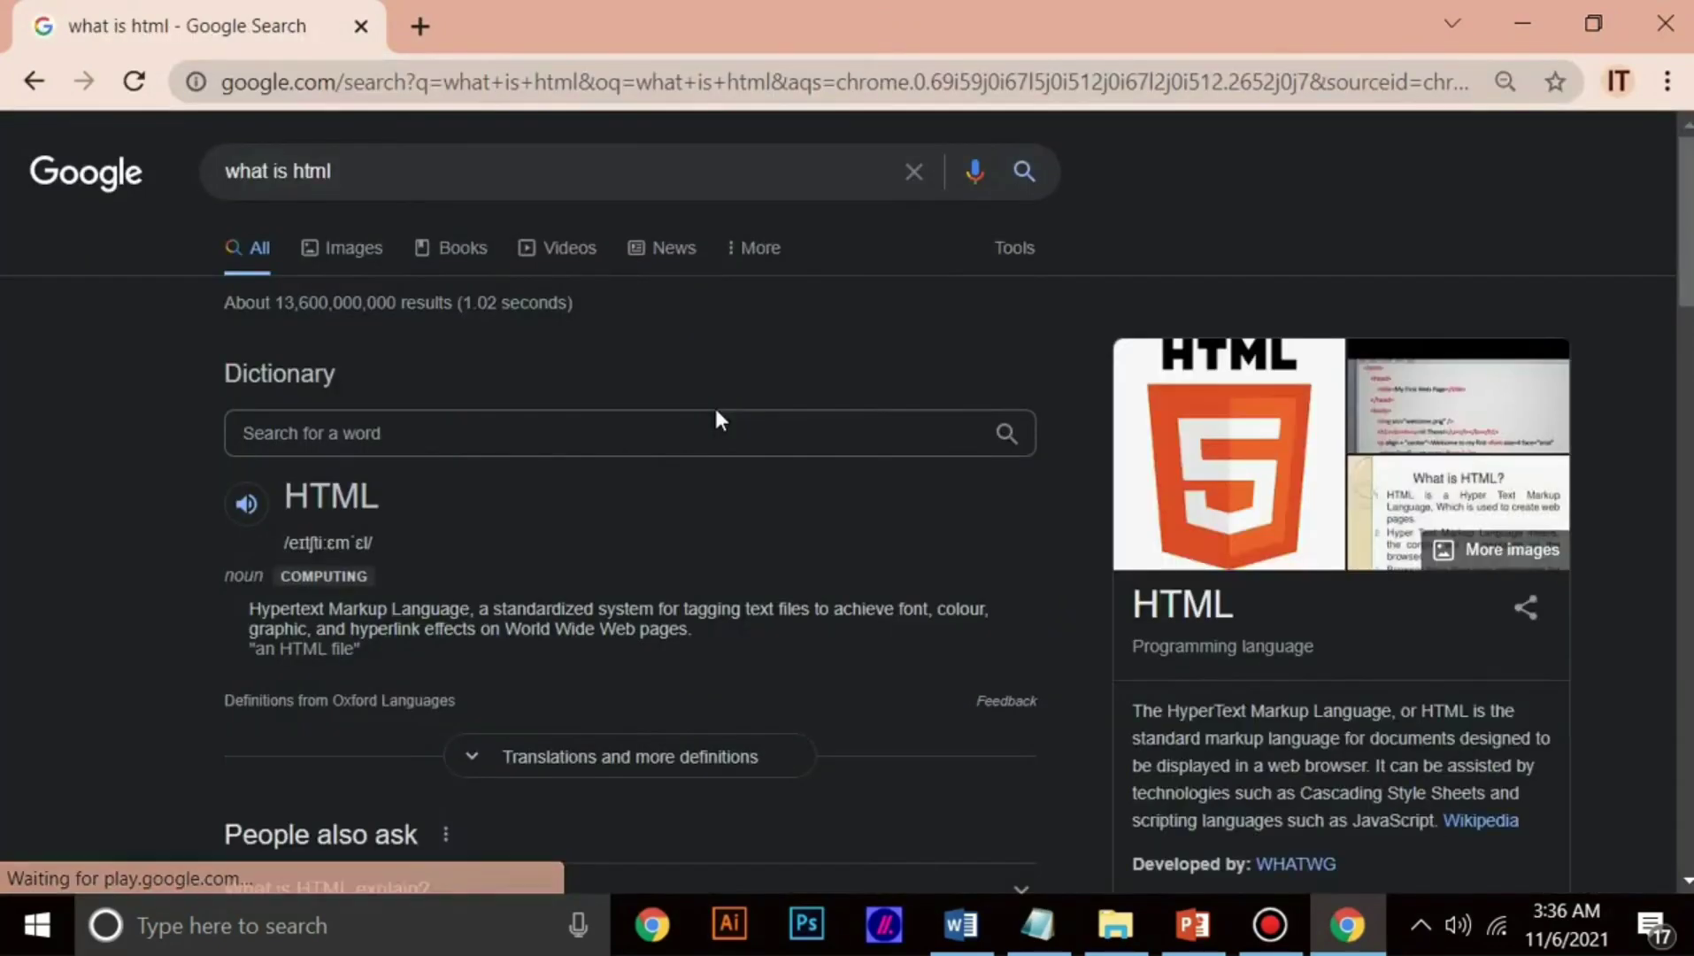
Step: Open the "What is HTML - W3Schools" page from the search results
{"action": "scroll", "coordinate": [567, 447], "scroll_direction": "down", "scroll_amount": 8}
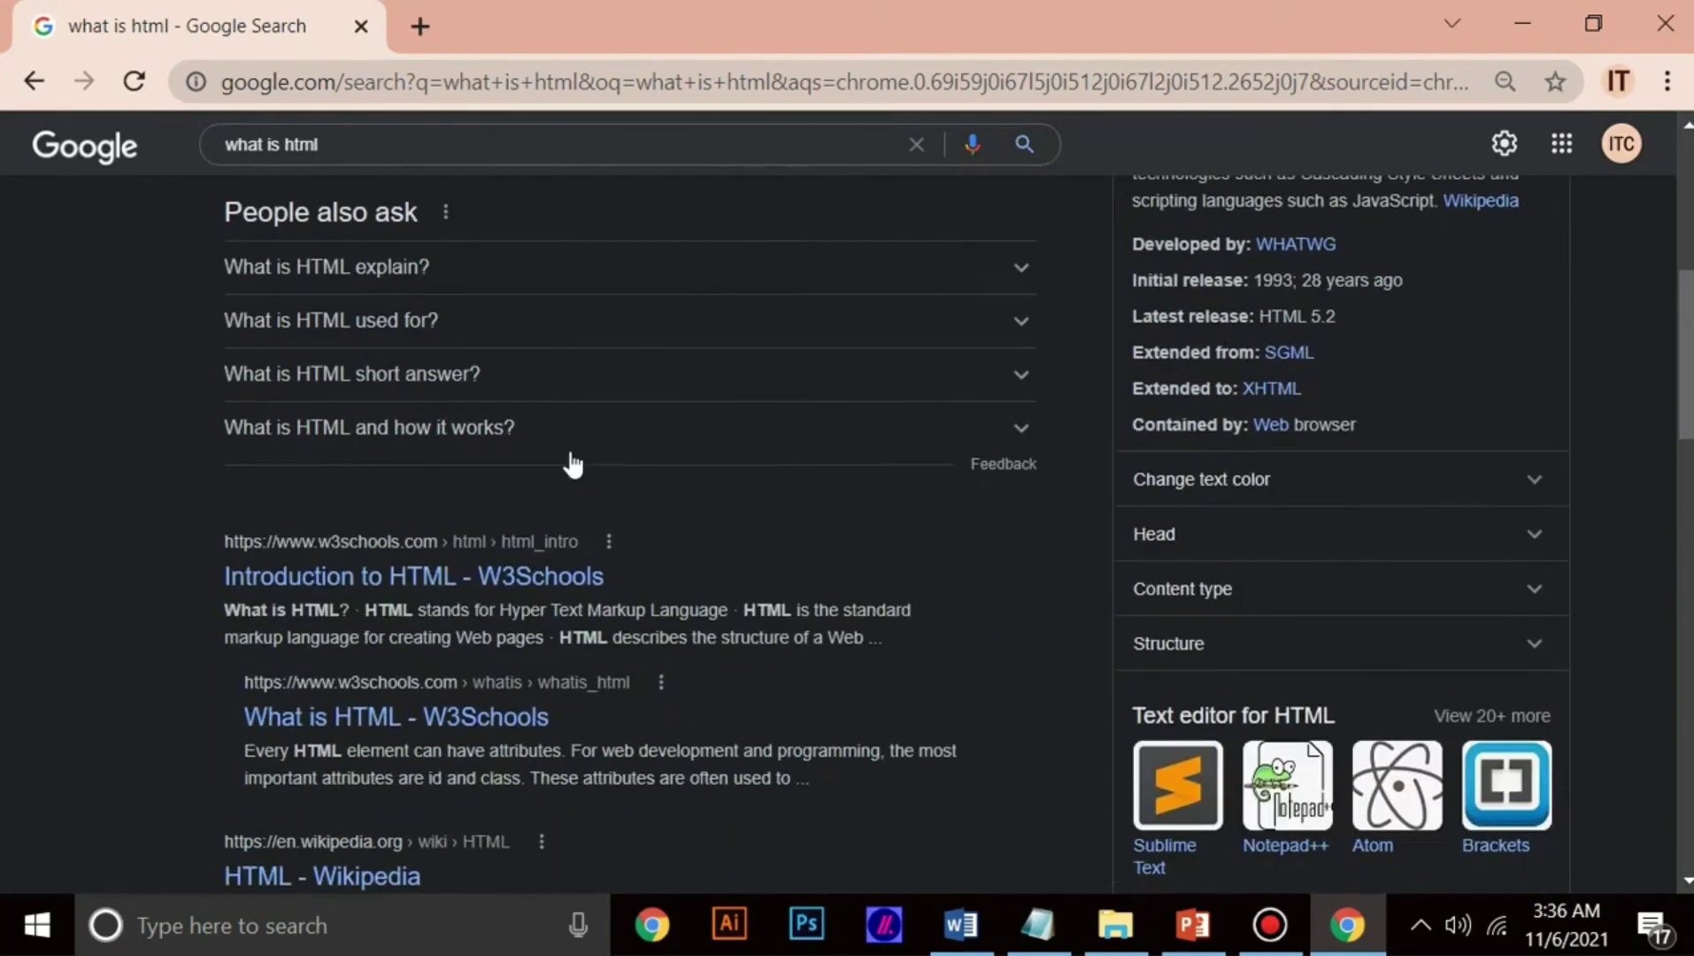
{"action": "scroll", "coordinate": [572, 450], "scroll_direction": "down", "scroll_amount": 2}
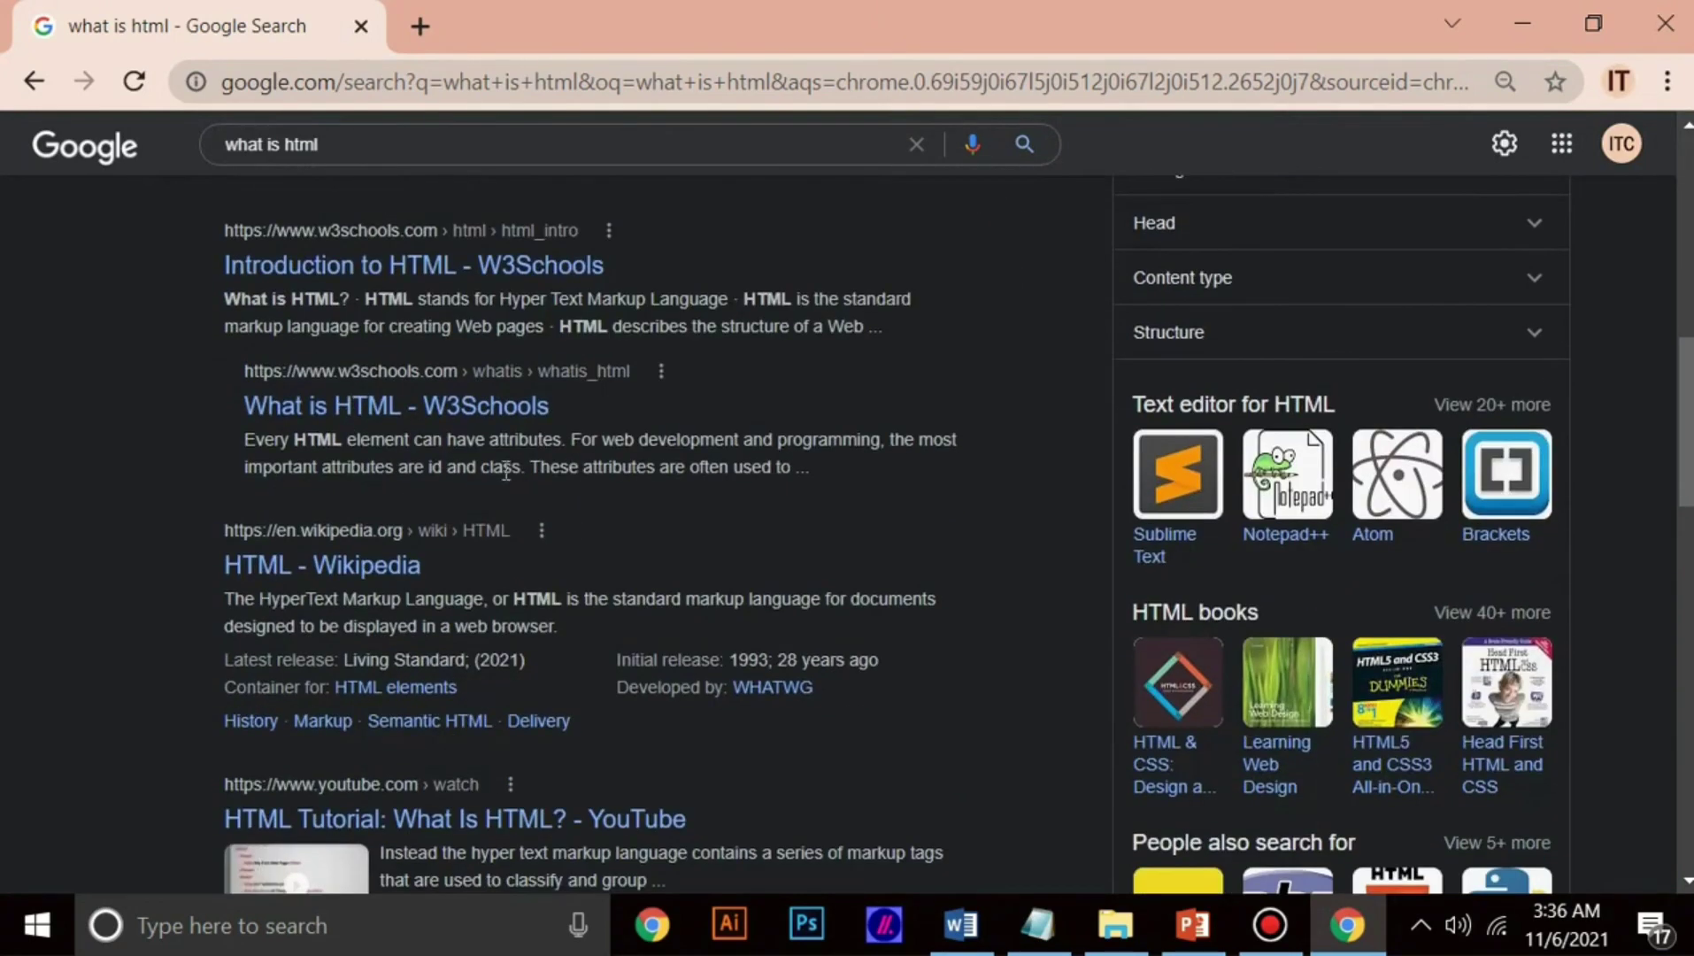
{"action": "left_click", "coordinate": [460, 413]}
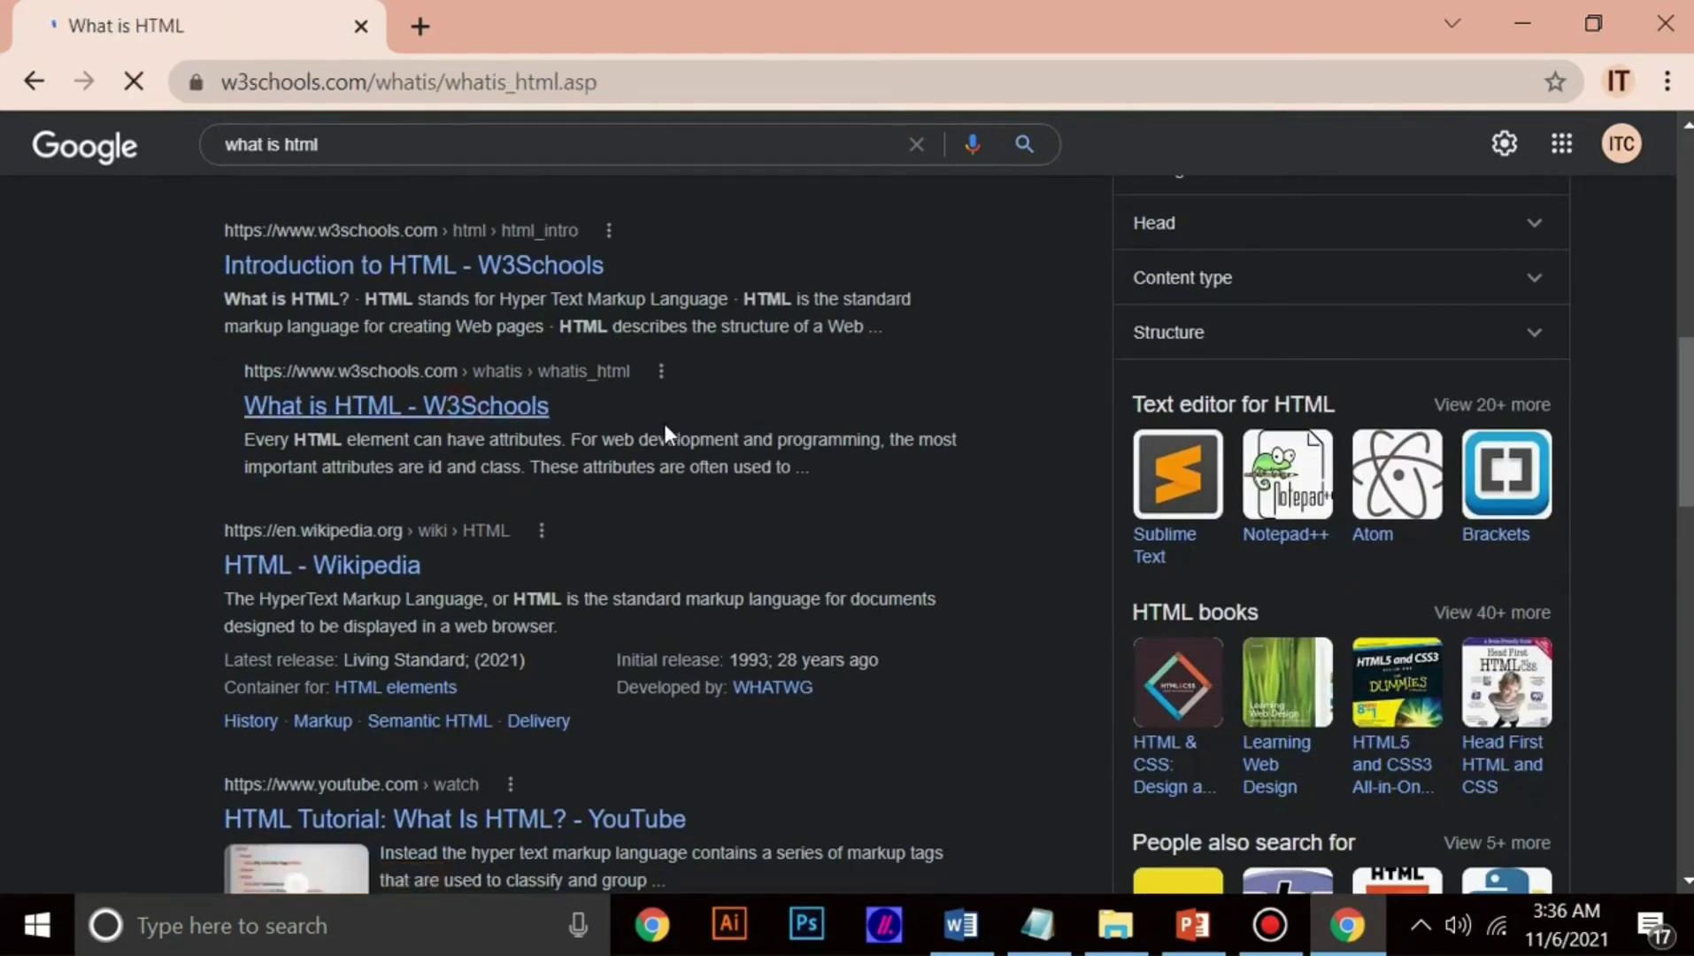
Step: Look through the W3Schools page and bookmark it as "What is HTML" in the Bookmarks bar folder
{"action": "scroll", "coordinate": [992, 606], "scroll_direction": "down", "scroll_amount": 15}
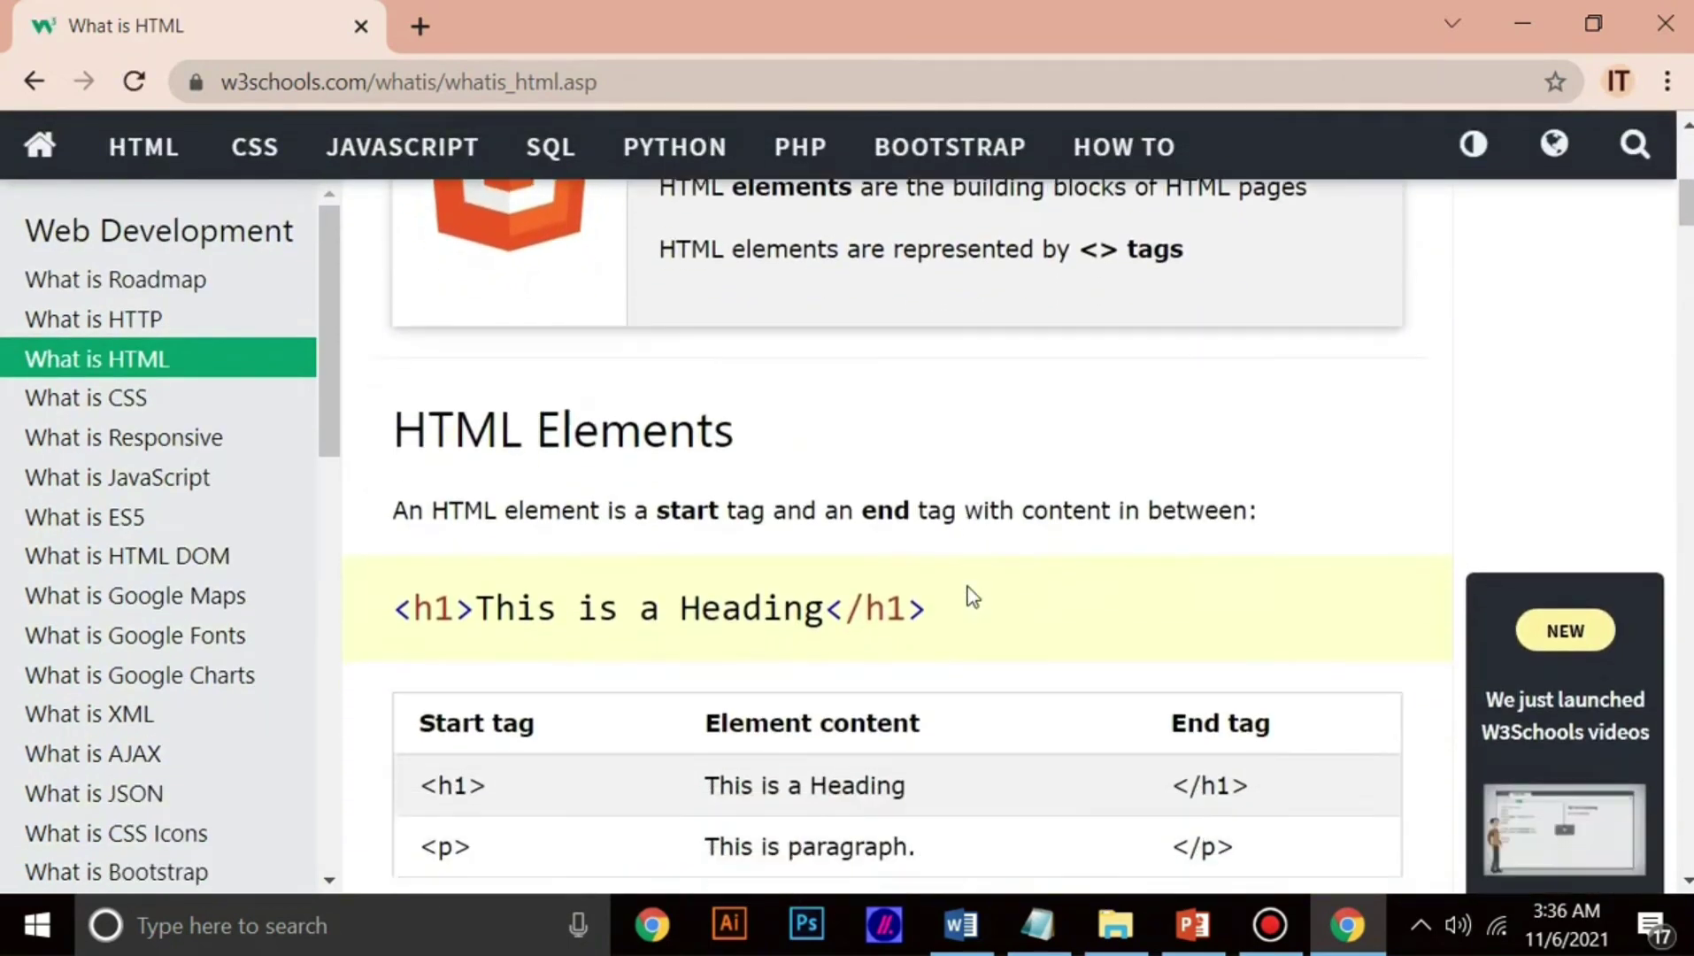
{"action": "scroll", "coordinate": [969, 586], "scroll_direction": "down", "scroll_amount": 7}
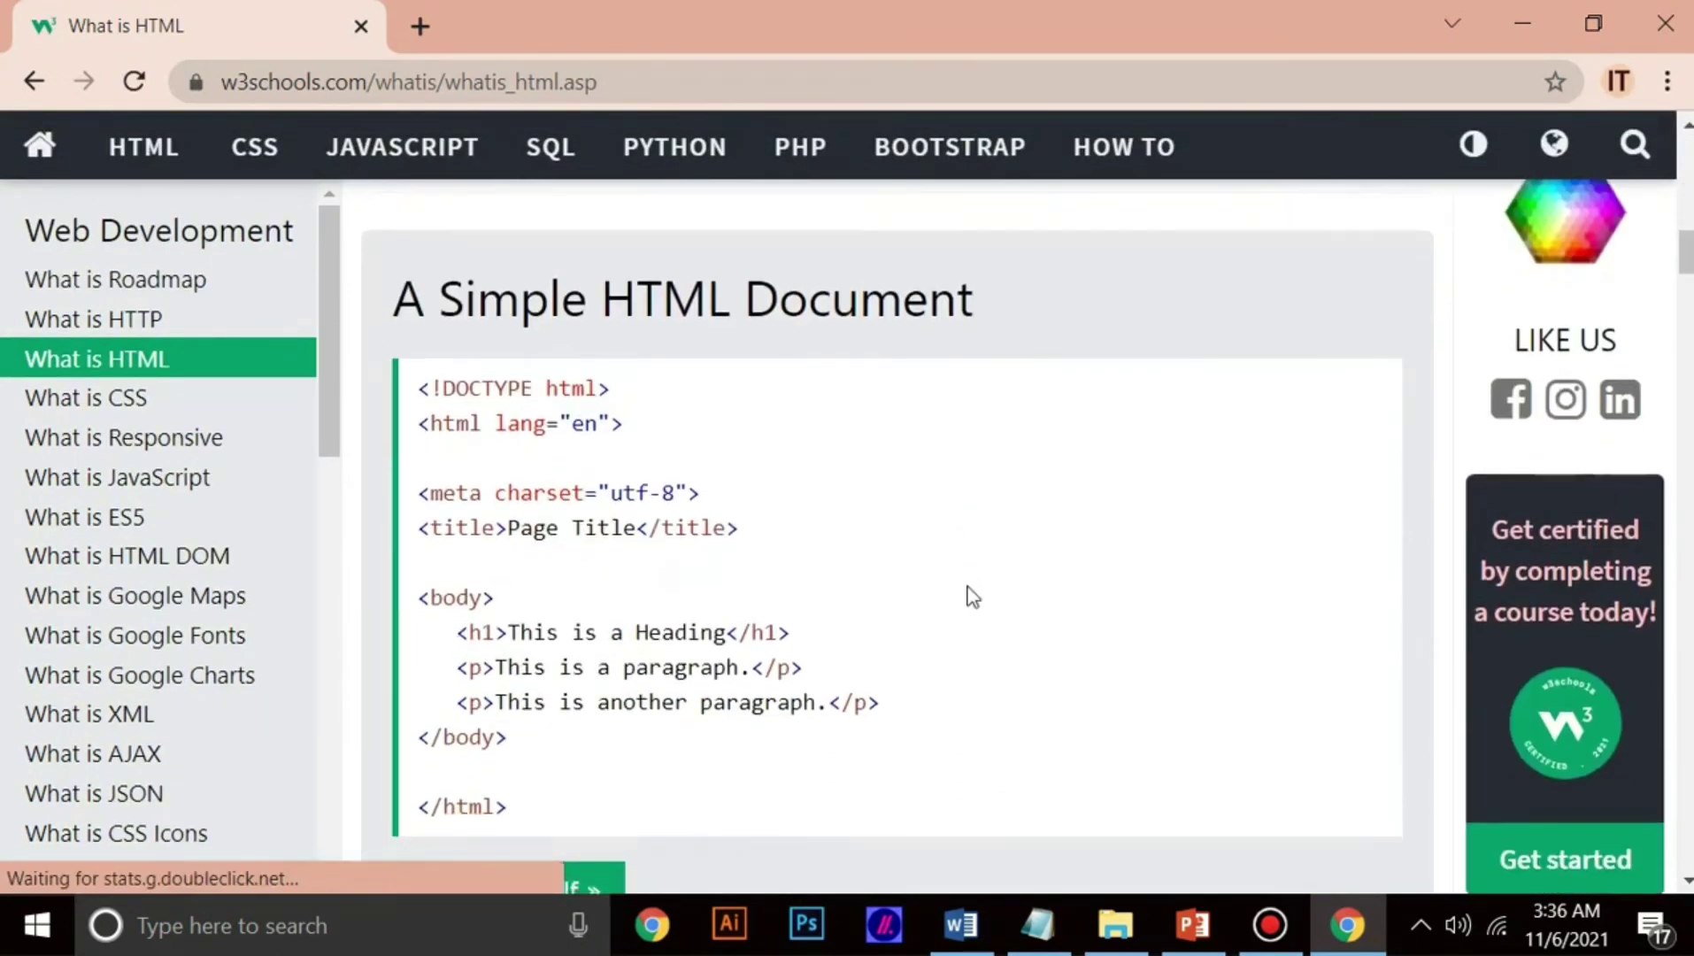
{"action": "scroll", "coordinate": [972, 595], "scroll_direction": "down", "scroll_amount": 5}
{"action": "scroll", "coordinate": [972, 595], "scroll_direction": "up", "scroll_amount": 12}
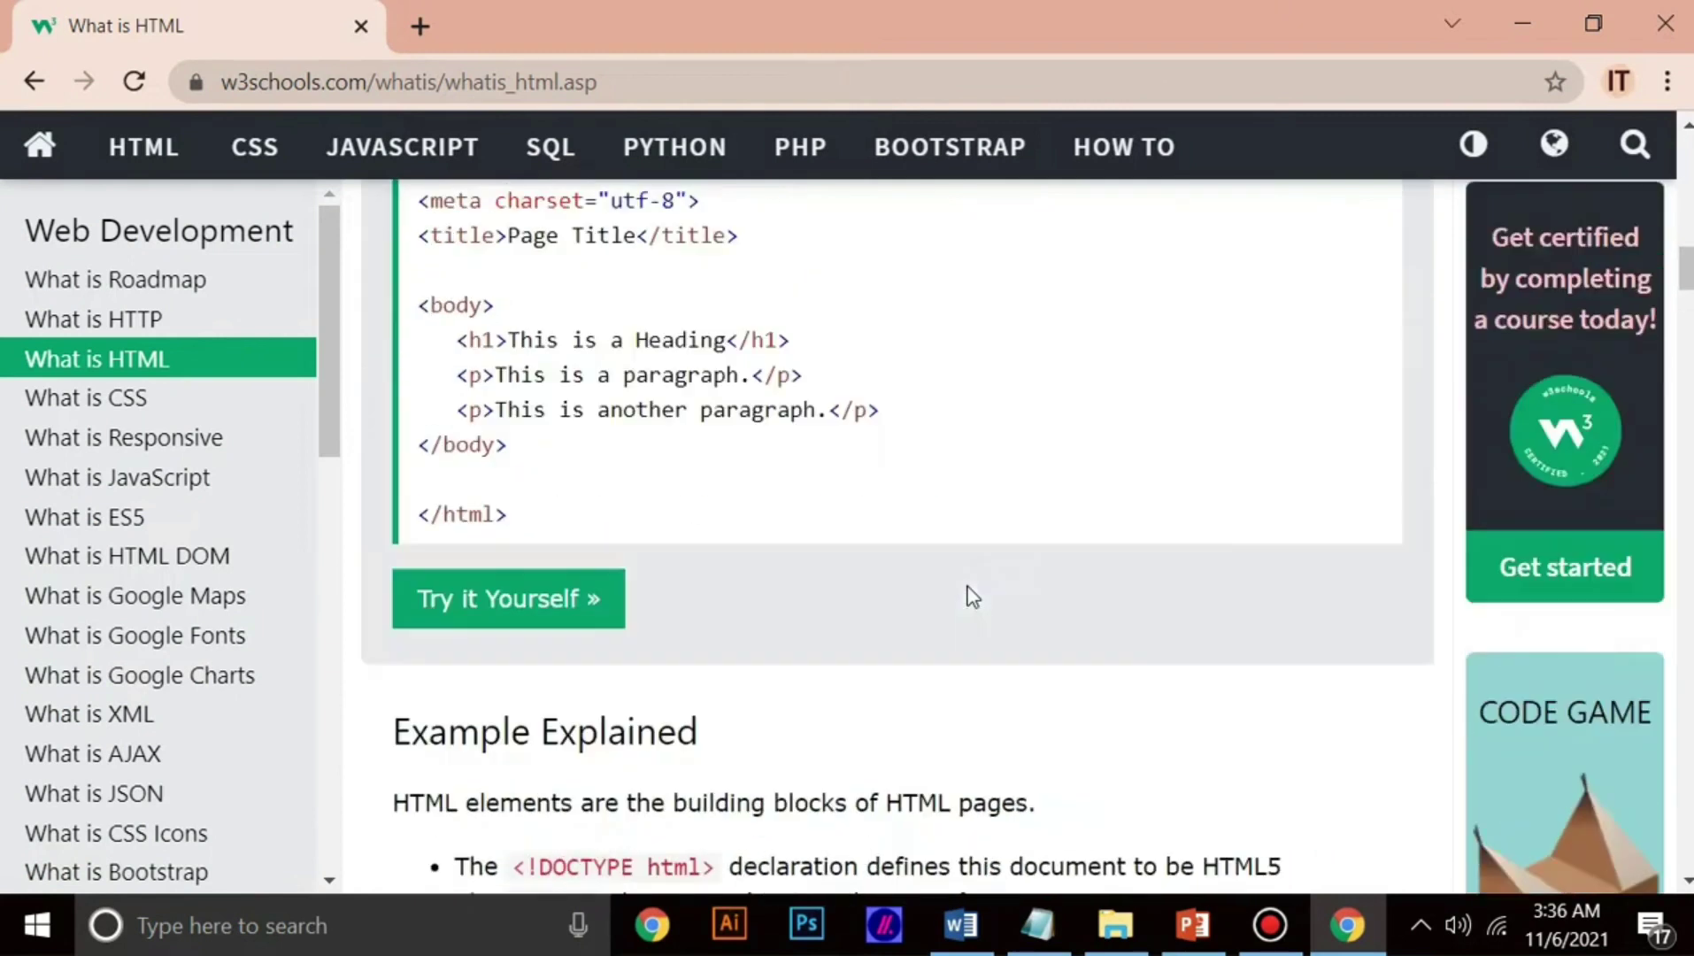
{"action": "scroll", "coordinate": [972, 595], "scroll_direction": "up", "scroll_amount": 10}
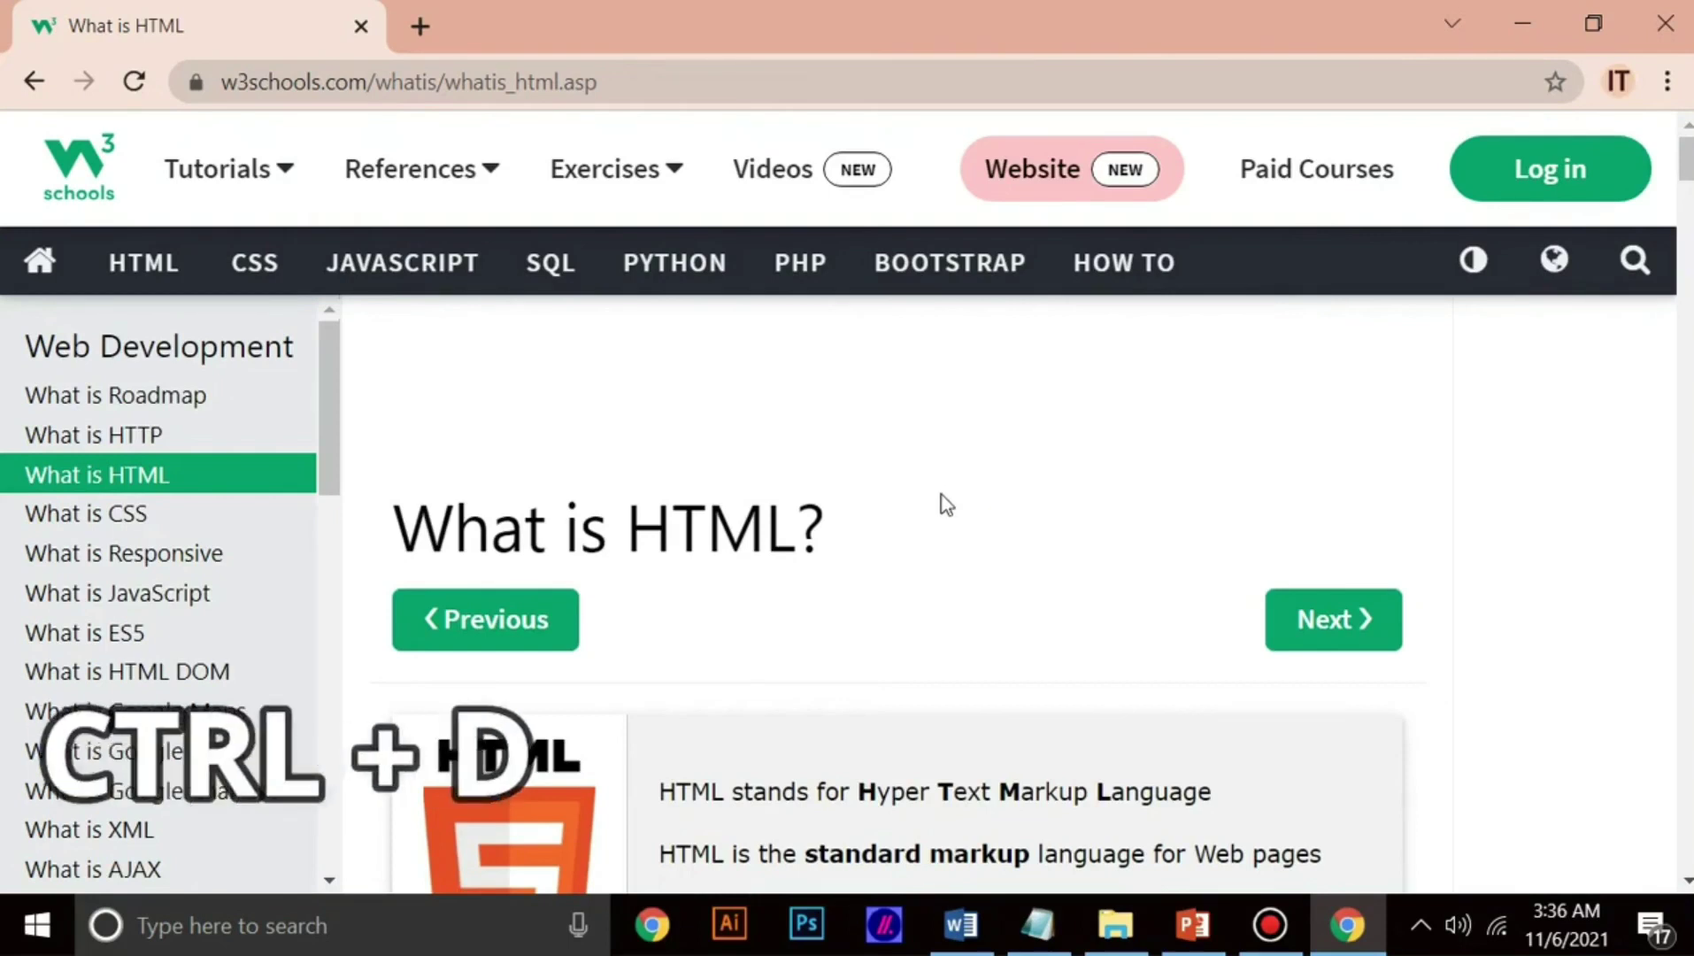
{"action": "key", "text": "ctrl+d"}
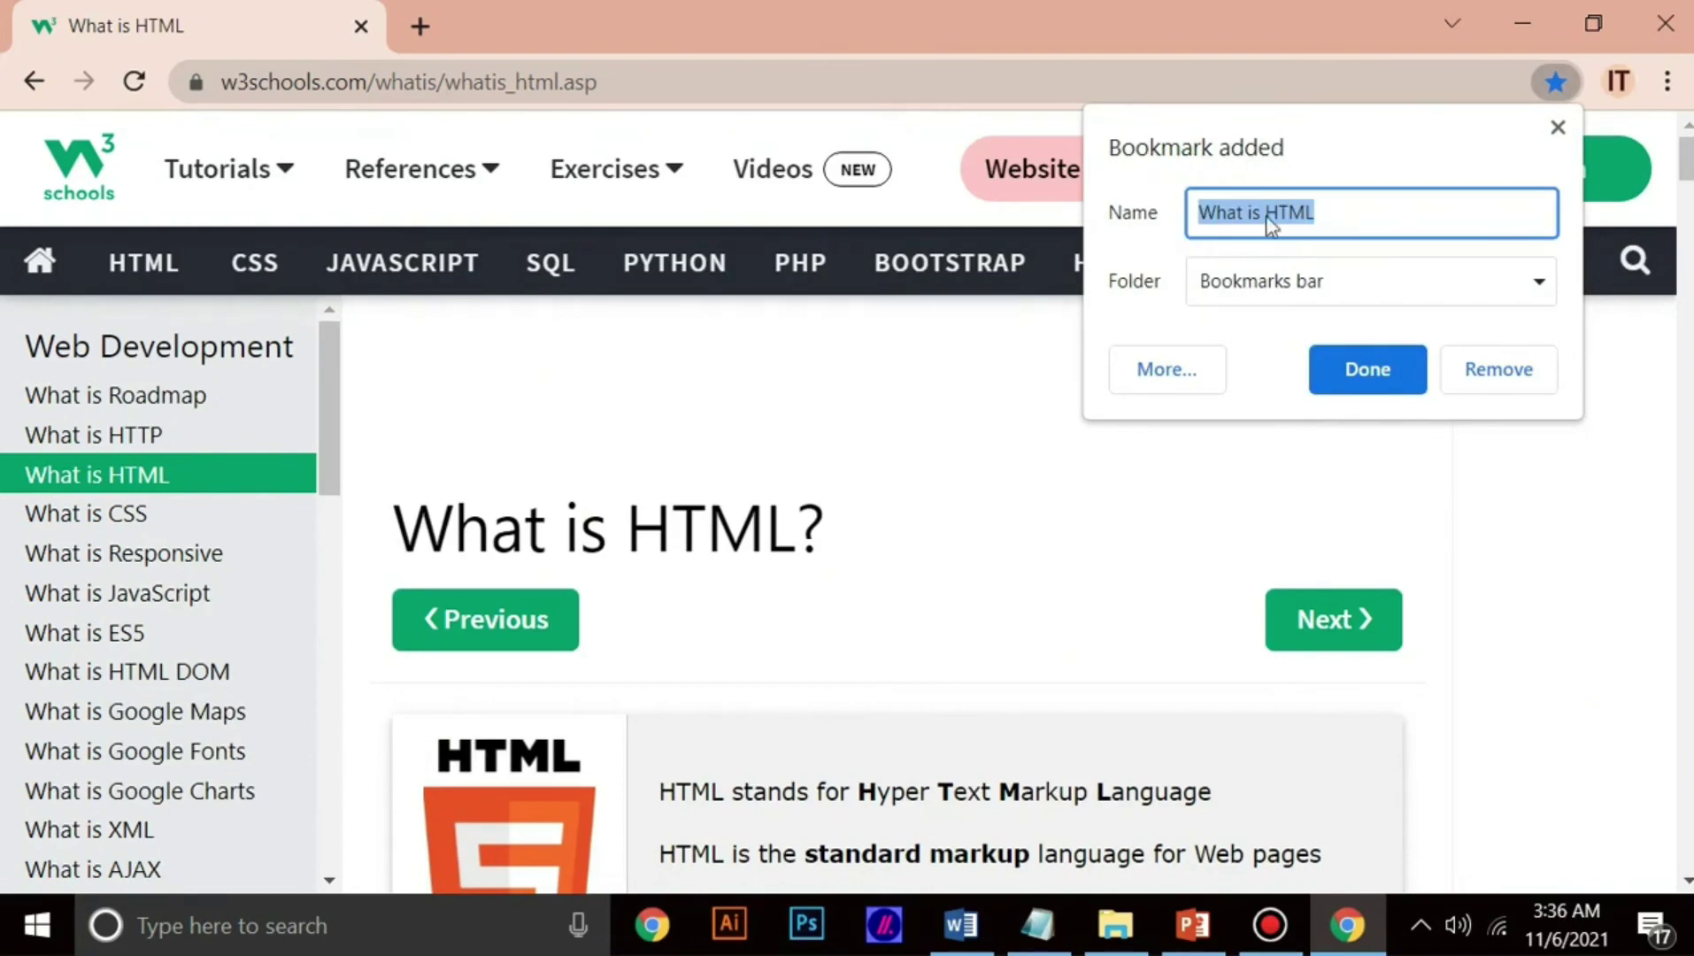
{"action": "left_click", "coordinate": [1318, 212]}
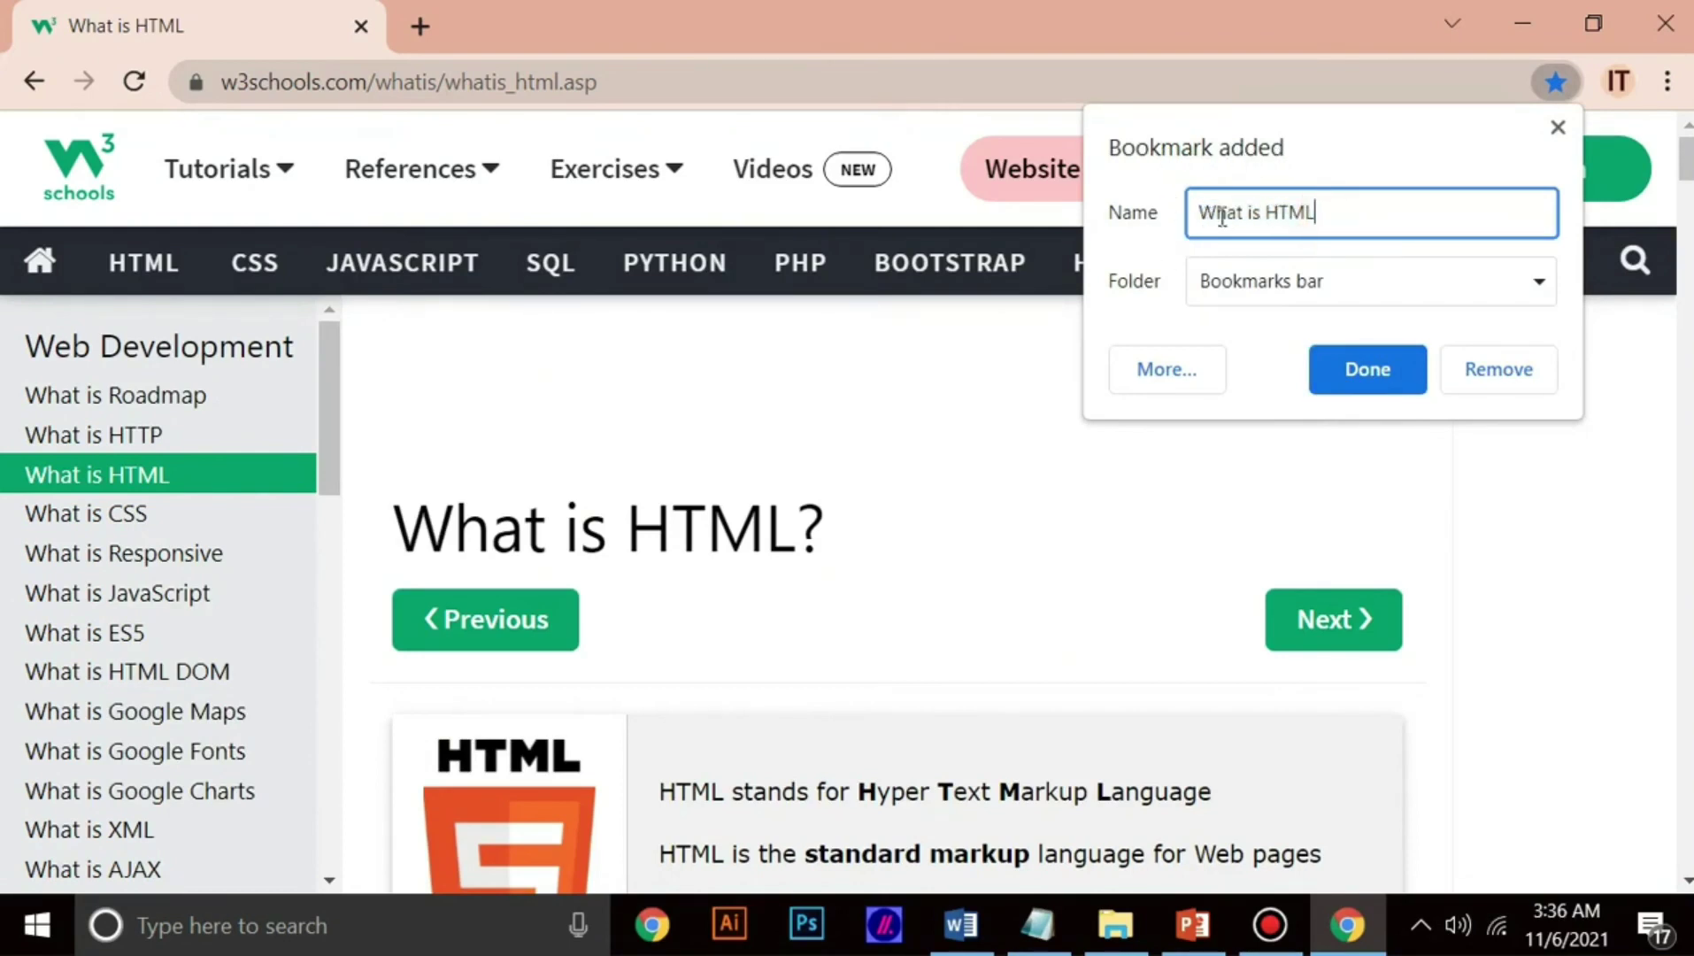
{"action": "left_click", "coordinate": [1370, 370]}
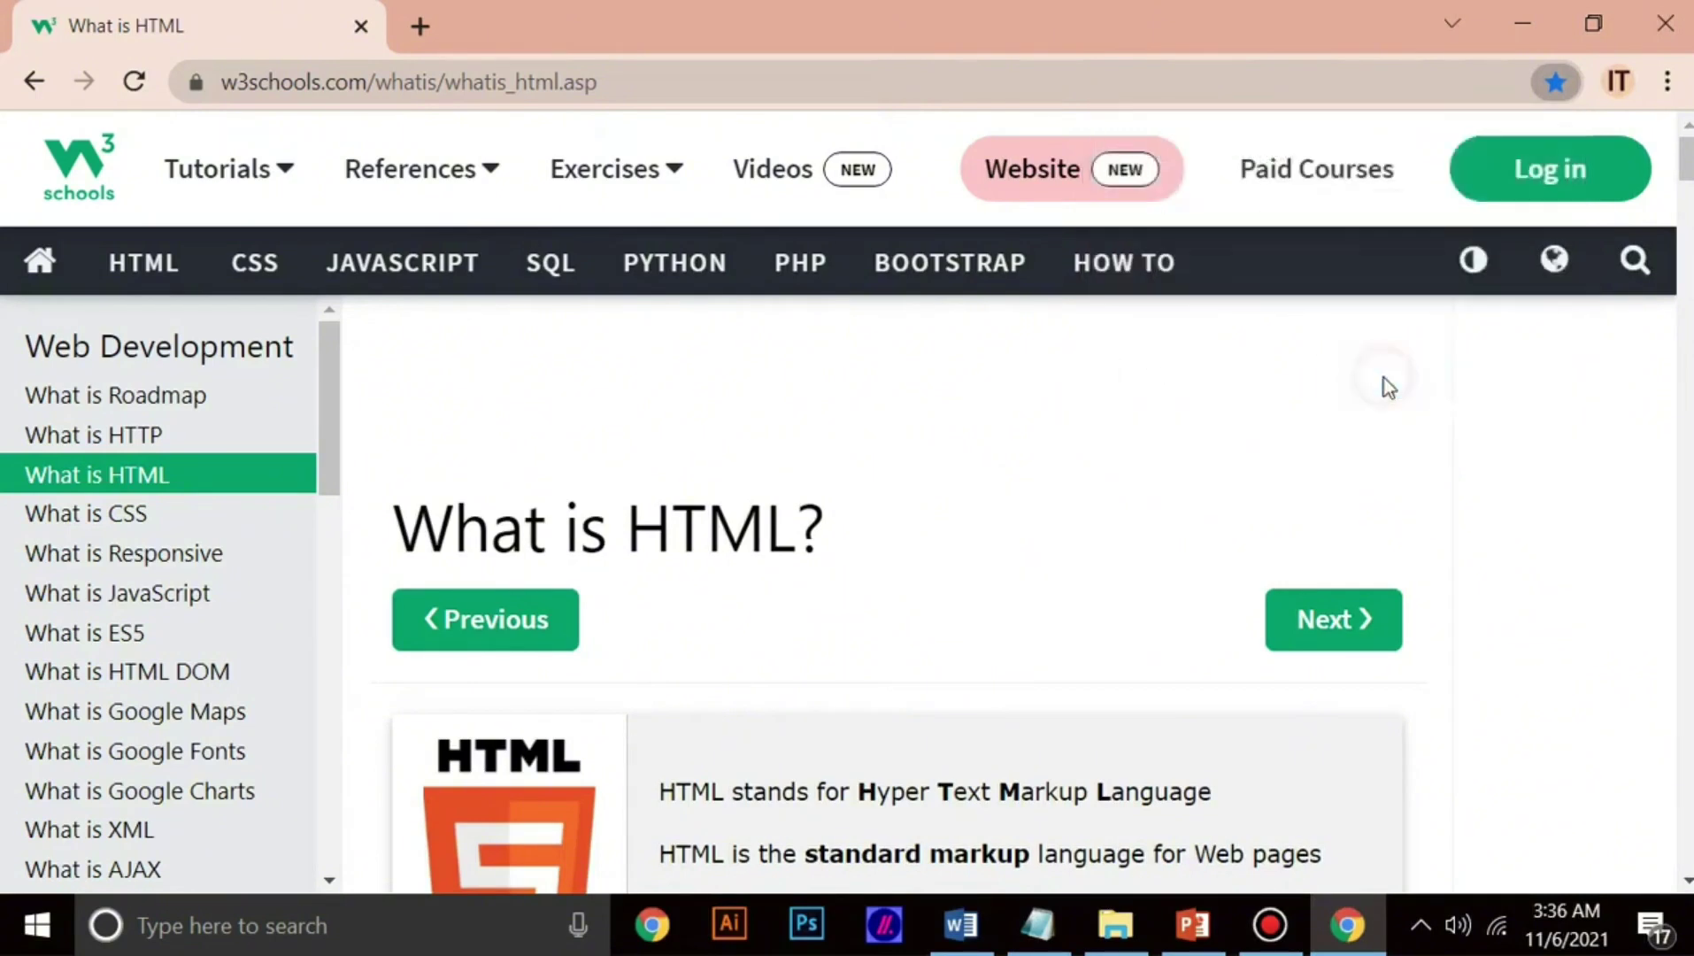
Step: Open a new tab, close the W3Schools tab, and reopen the page from its "What is HTML" bookmark
{"action": "left_click", "coordinate": [420, 29]}
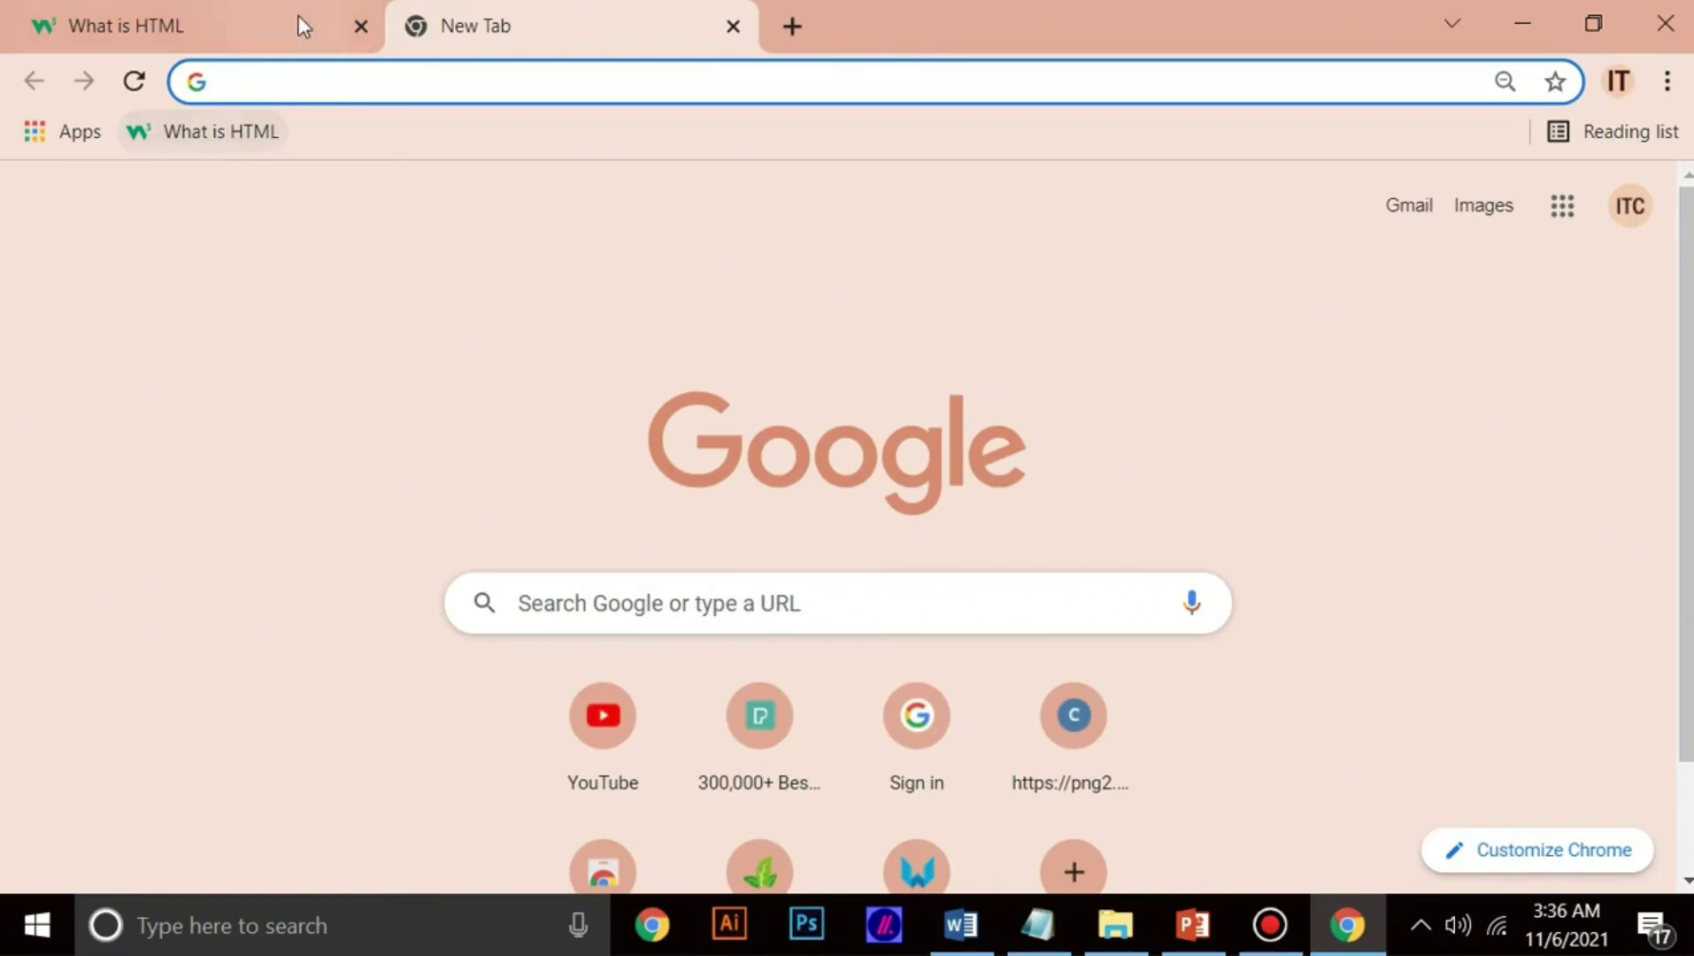
{"action": "left_click", "coordinate": [361, 27]}
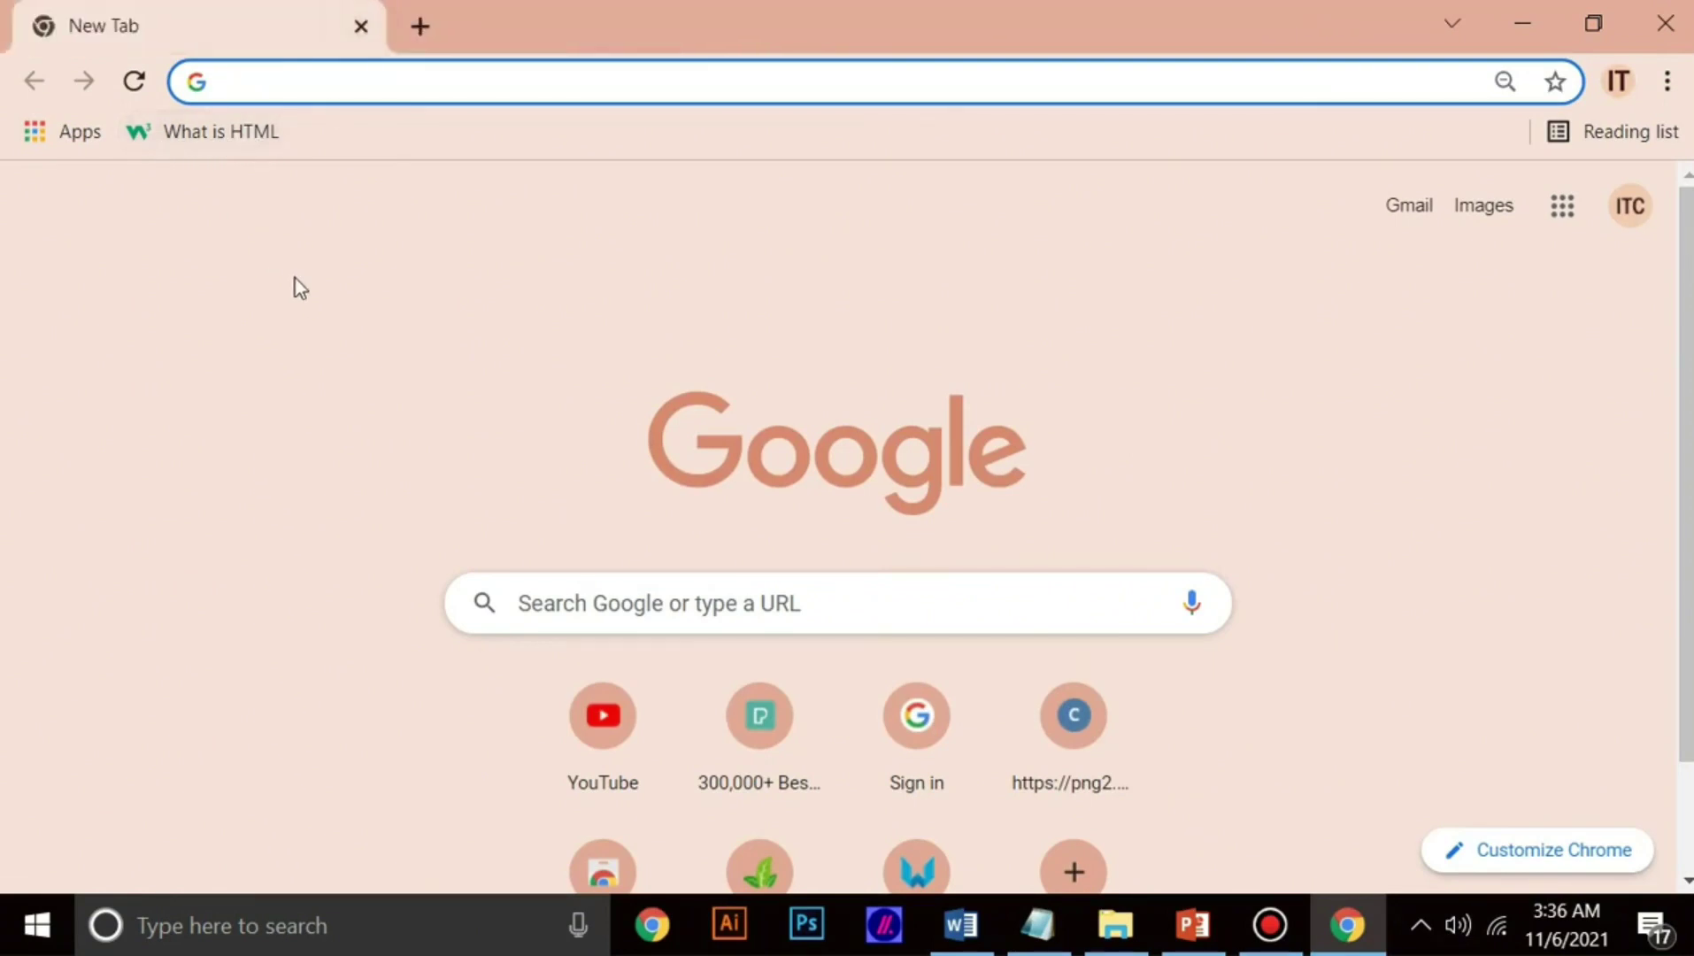
{"action": "left_click", "coordinate": [134, 81]}
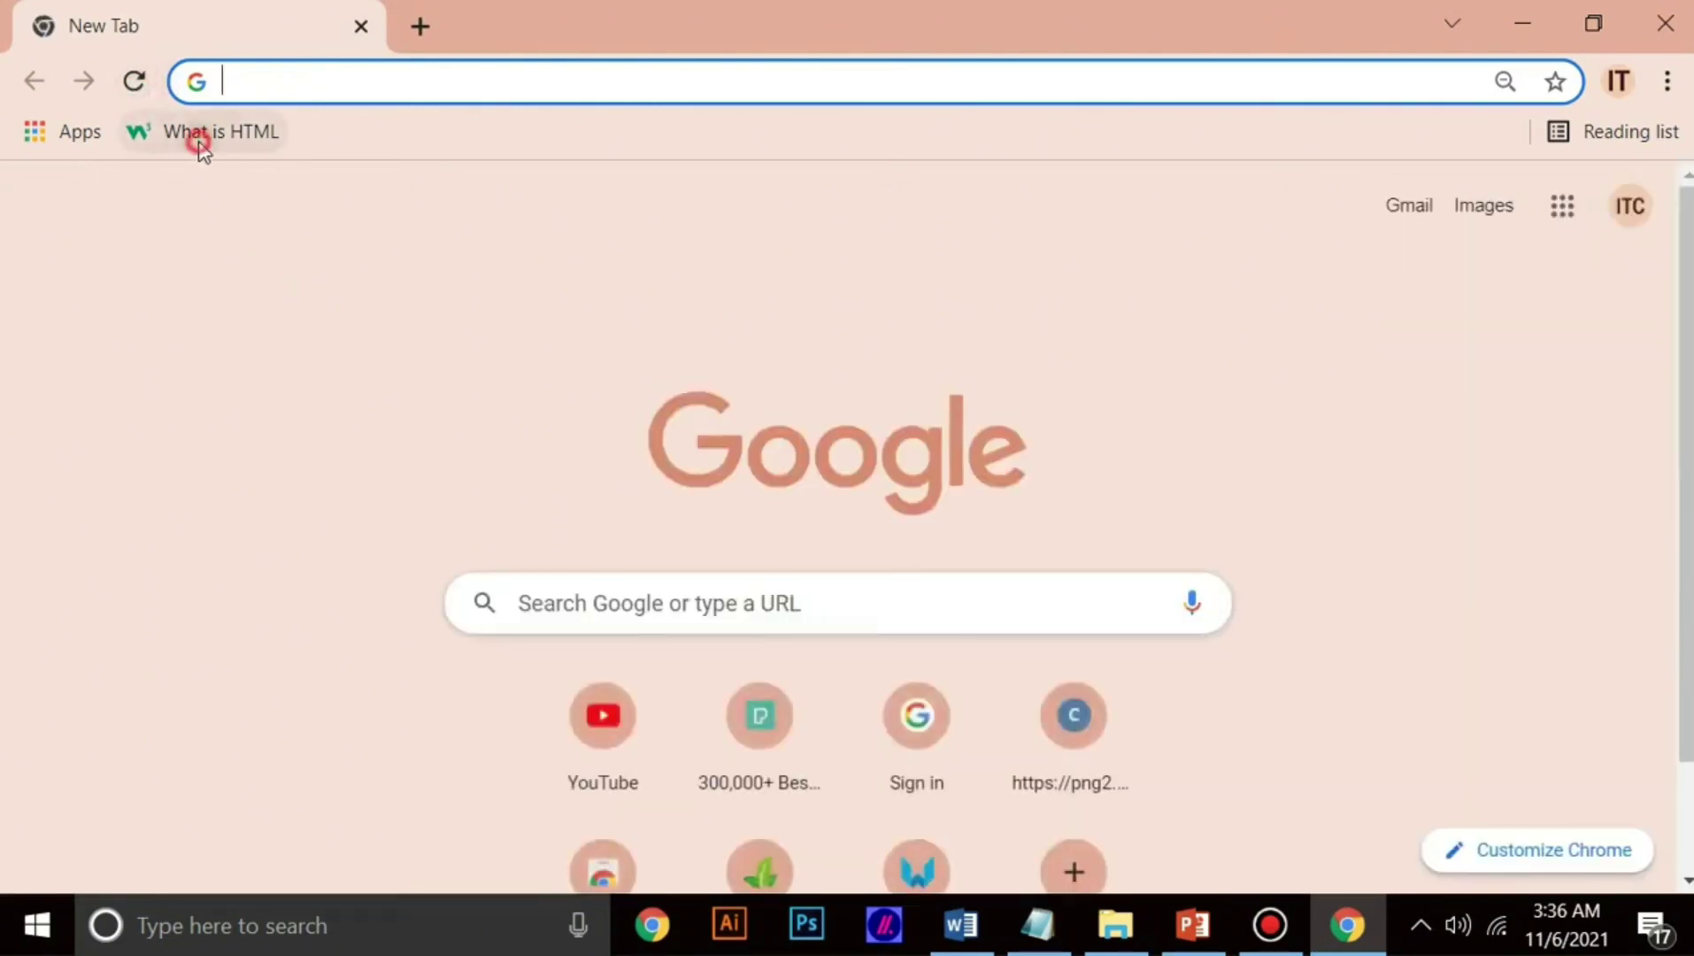
{"action": "left_click", "coordinate": [198, 135]}
{"action": "scroll", "coordinate": [855, 440], "scroll_direction": "down", "scroll_amount": 12}
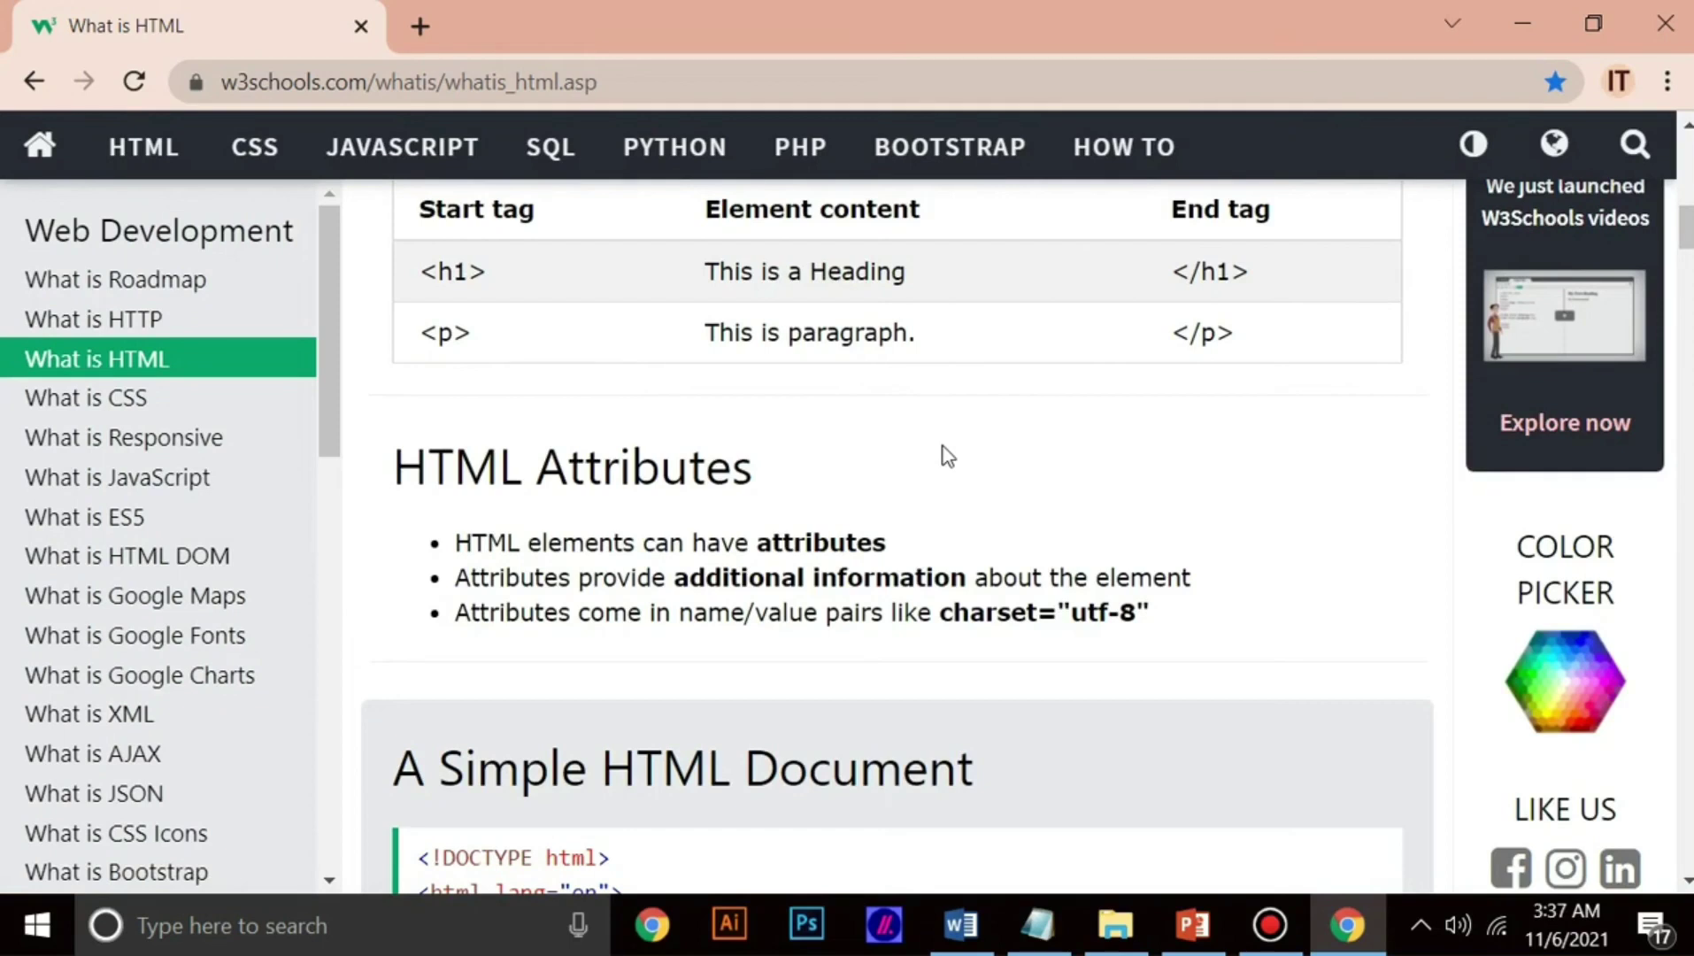
{"action": "scroll", "coordinate": [946, 455], "scroll_direction": "up", "scroll_amount": 12}
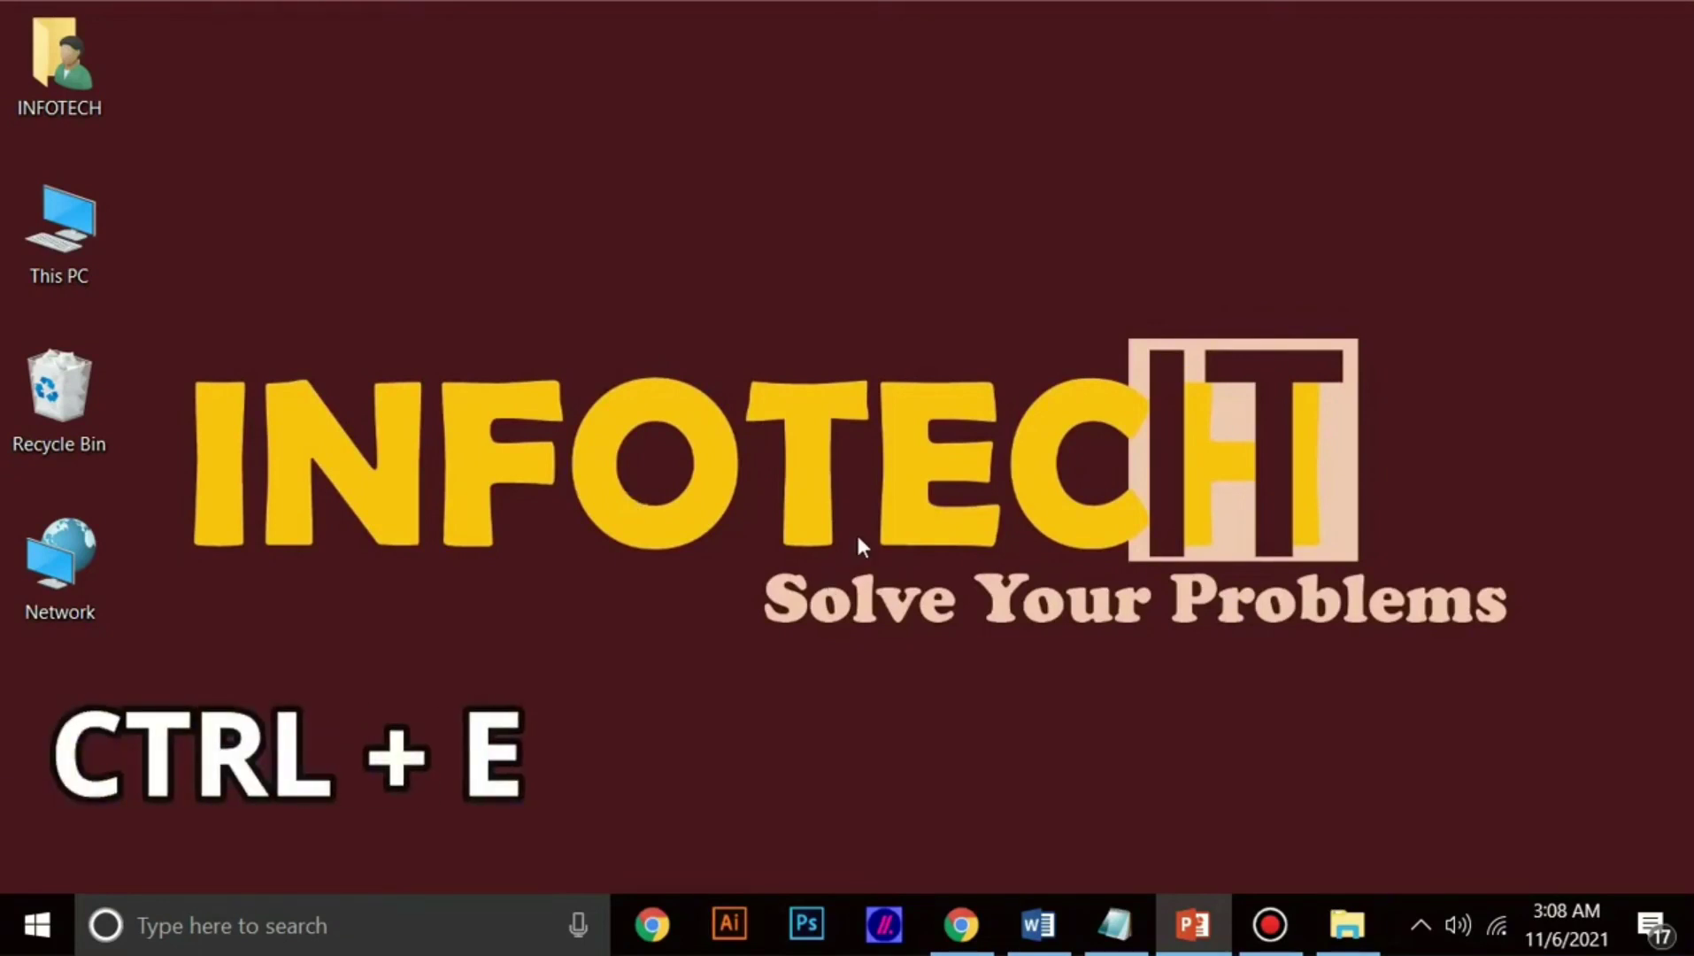
Step: Switch to Word and add the word "Infotech" on its own line at the end of the document
{"action": "left_click", "coordinate": [1037, 922]}
{"action": "scroll", "coordinate": [556, 465], "scroll_direction": "up", "scroll_amount": 3}
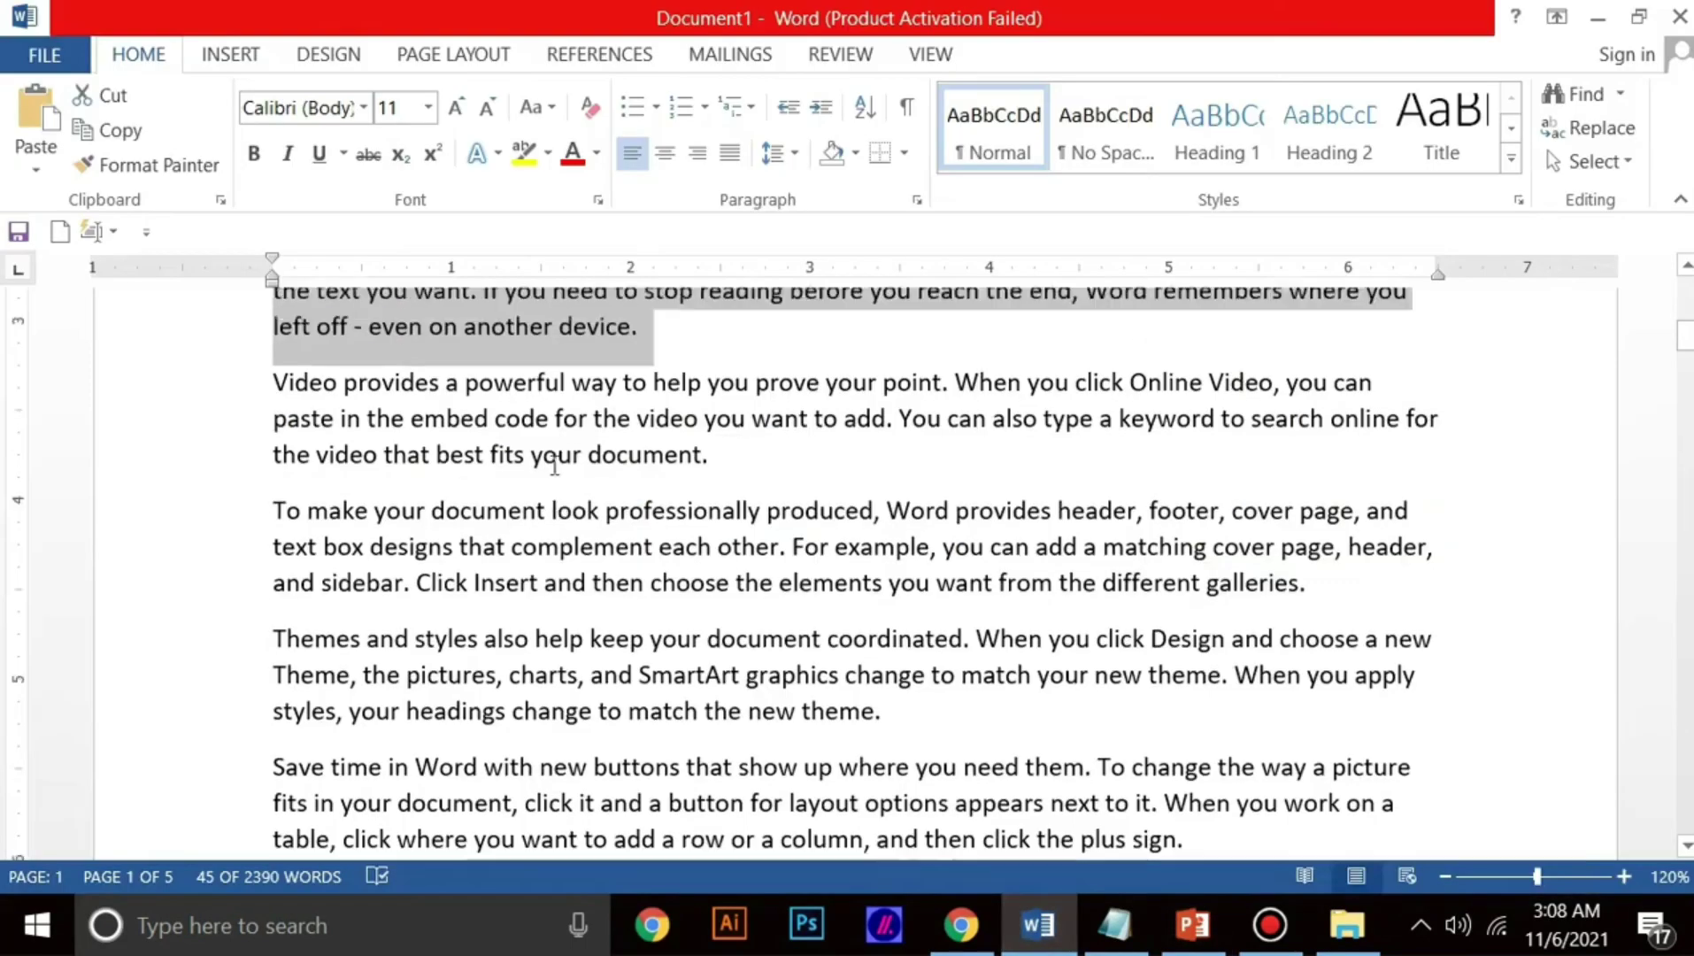
{"action": "left_click", "coordinate": [663, 563]}
{"action": "scroll", "coordinate": [663, 563], "scroll_direction": "down", "scroll_amount": 4}
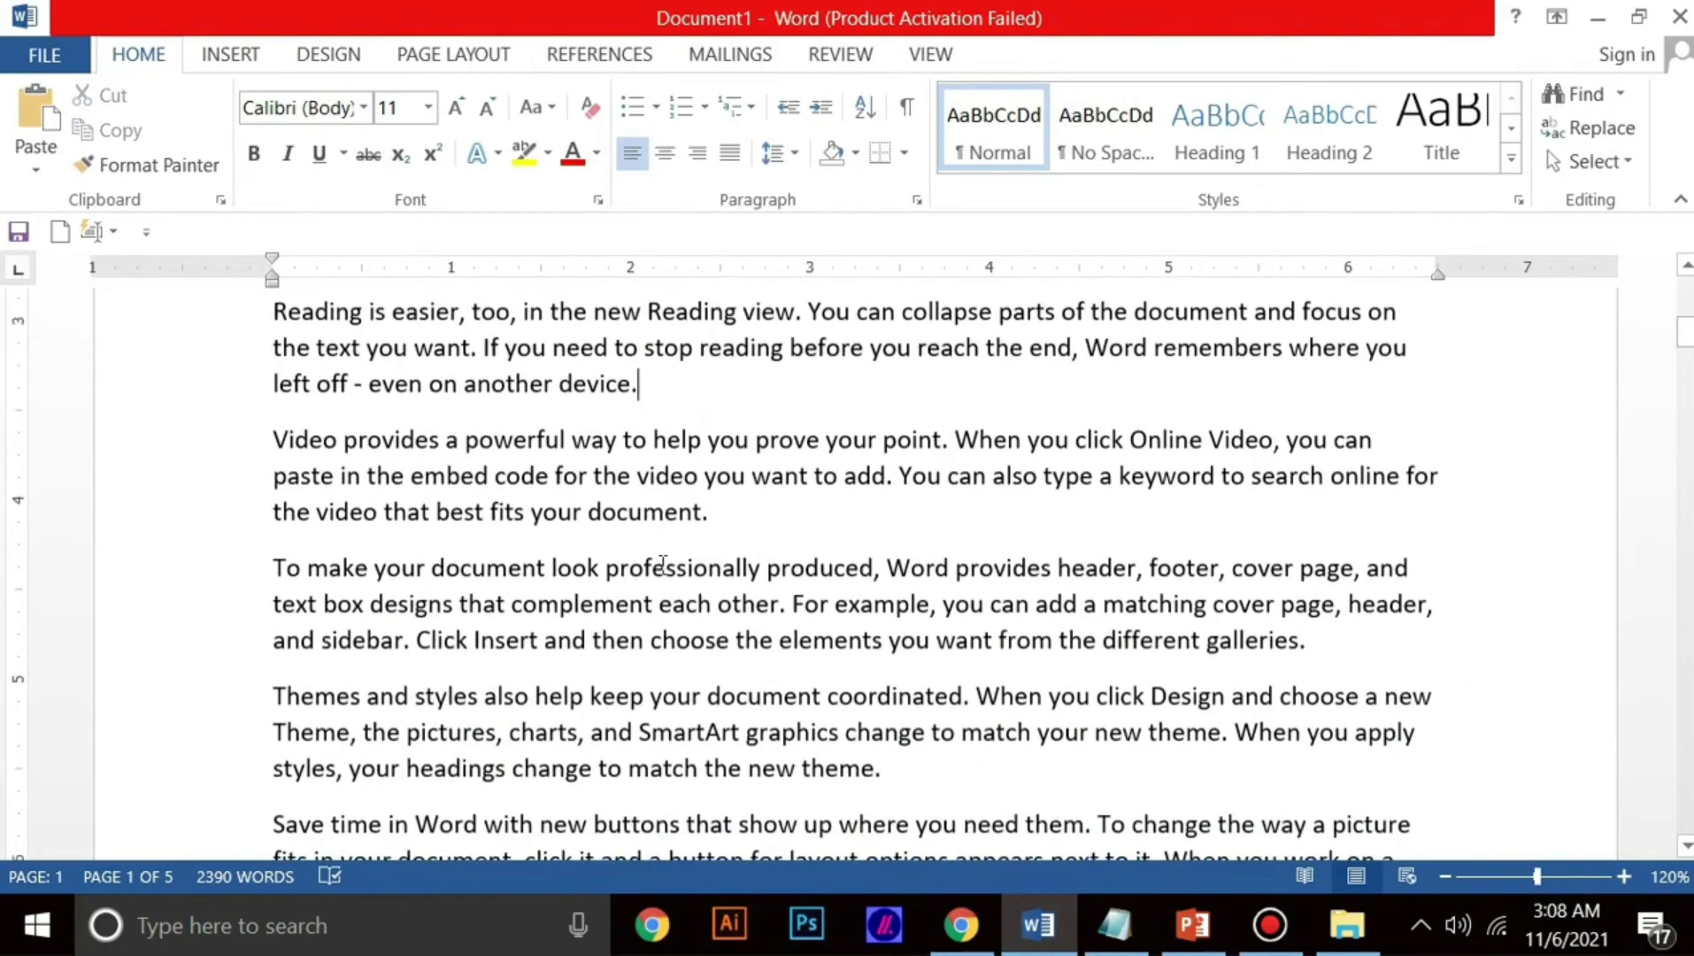
{"action": "scroll", "coordinate": [663, 563], "scroll_direction": "up", "scroll_amount": 4}
{"action": "left_click_drag", "start_coordinate": [1686, 417], "coordinate": [1686, 787]}
{"action": "scroll", "coordinate": [769, 499], "scroll_direction": "up", "scroll_amount": 4}
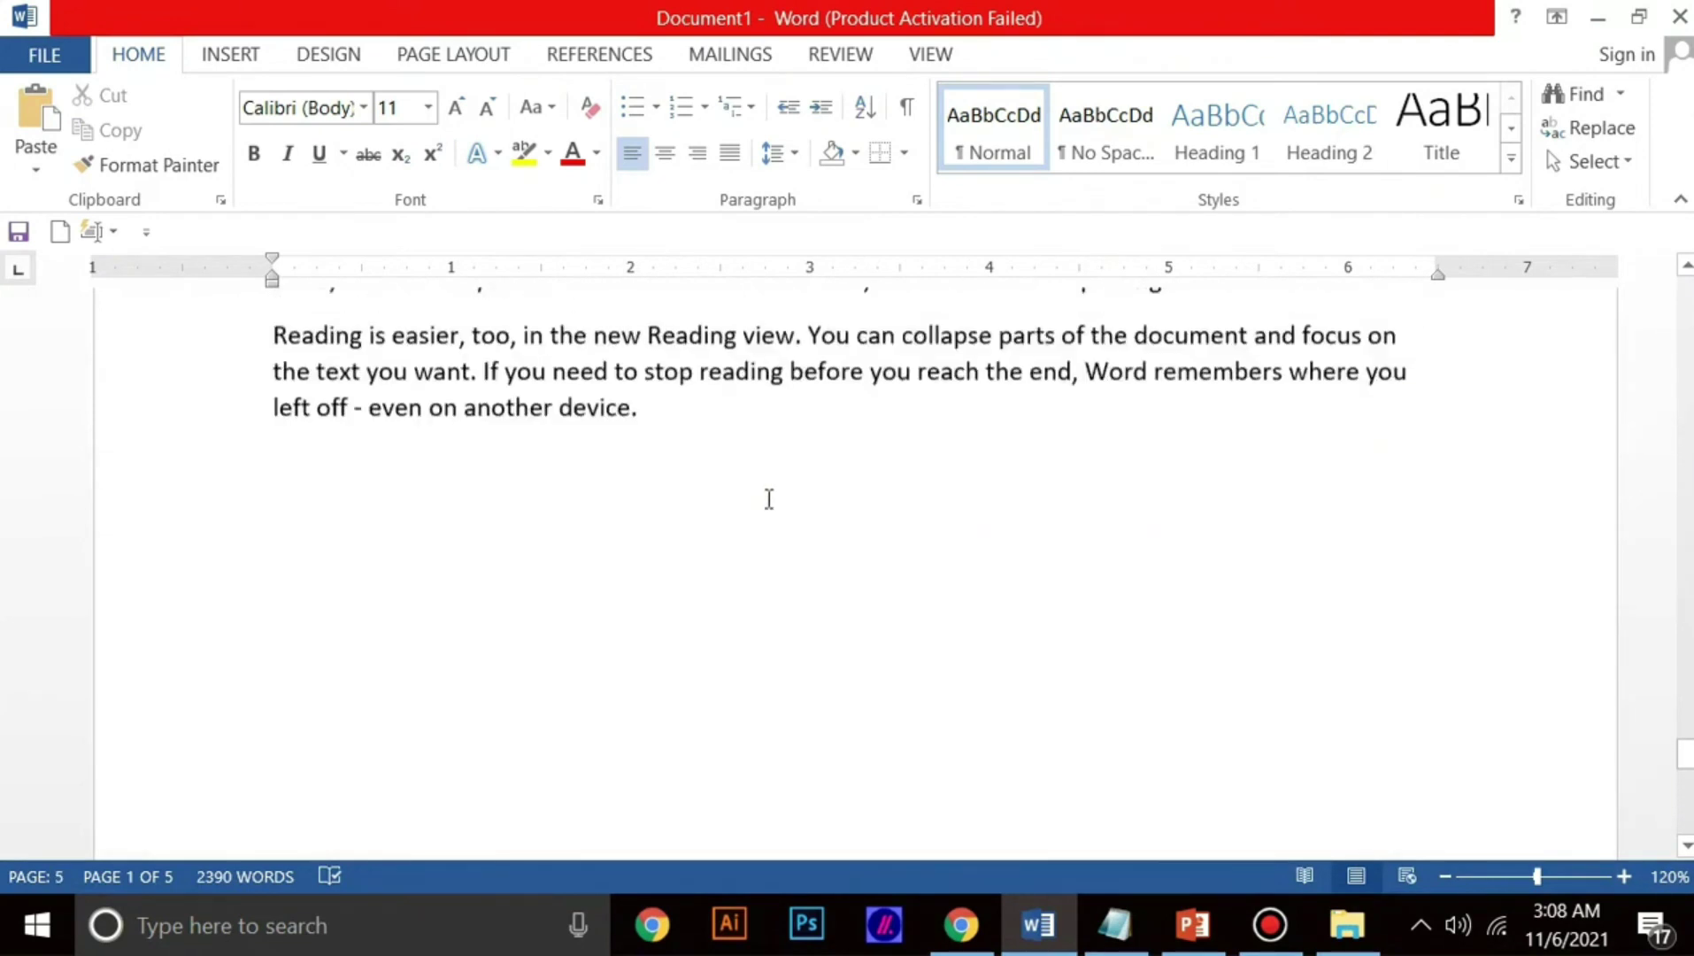
{"action": "left_click", "coordinate": [435, 631]}
{"action": "type", "text": "infotech"}
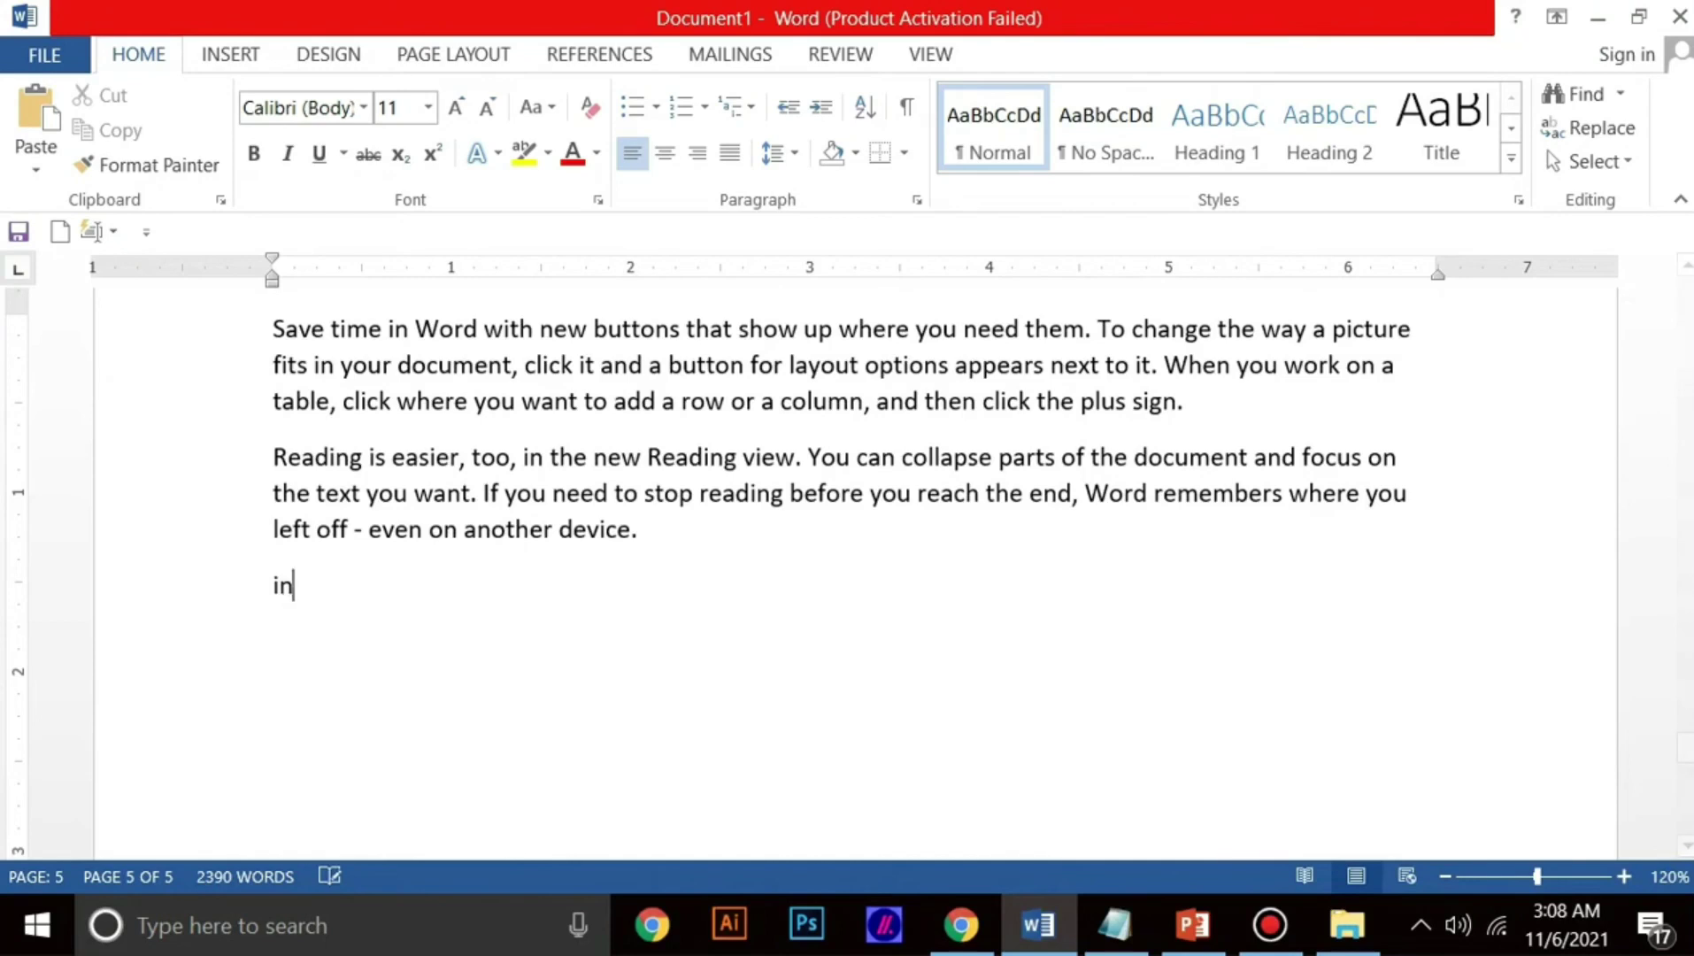
{"action": "key", "text": "BackSpace"}
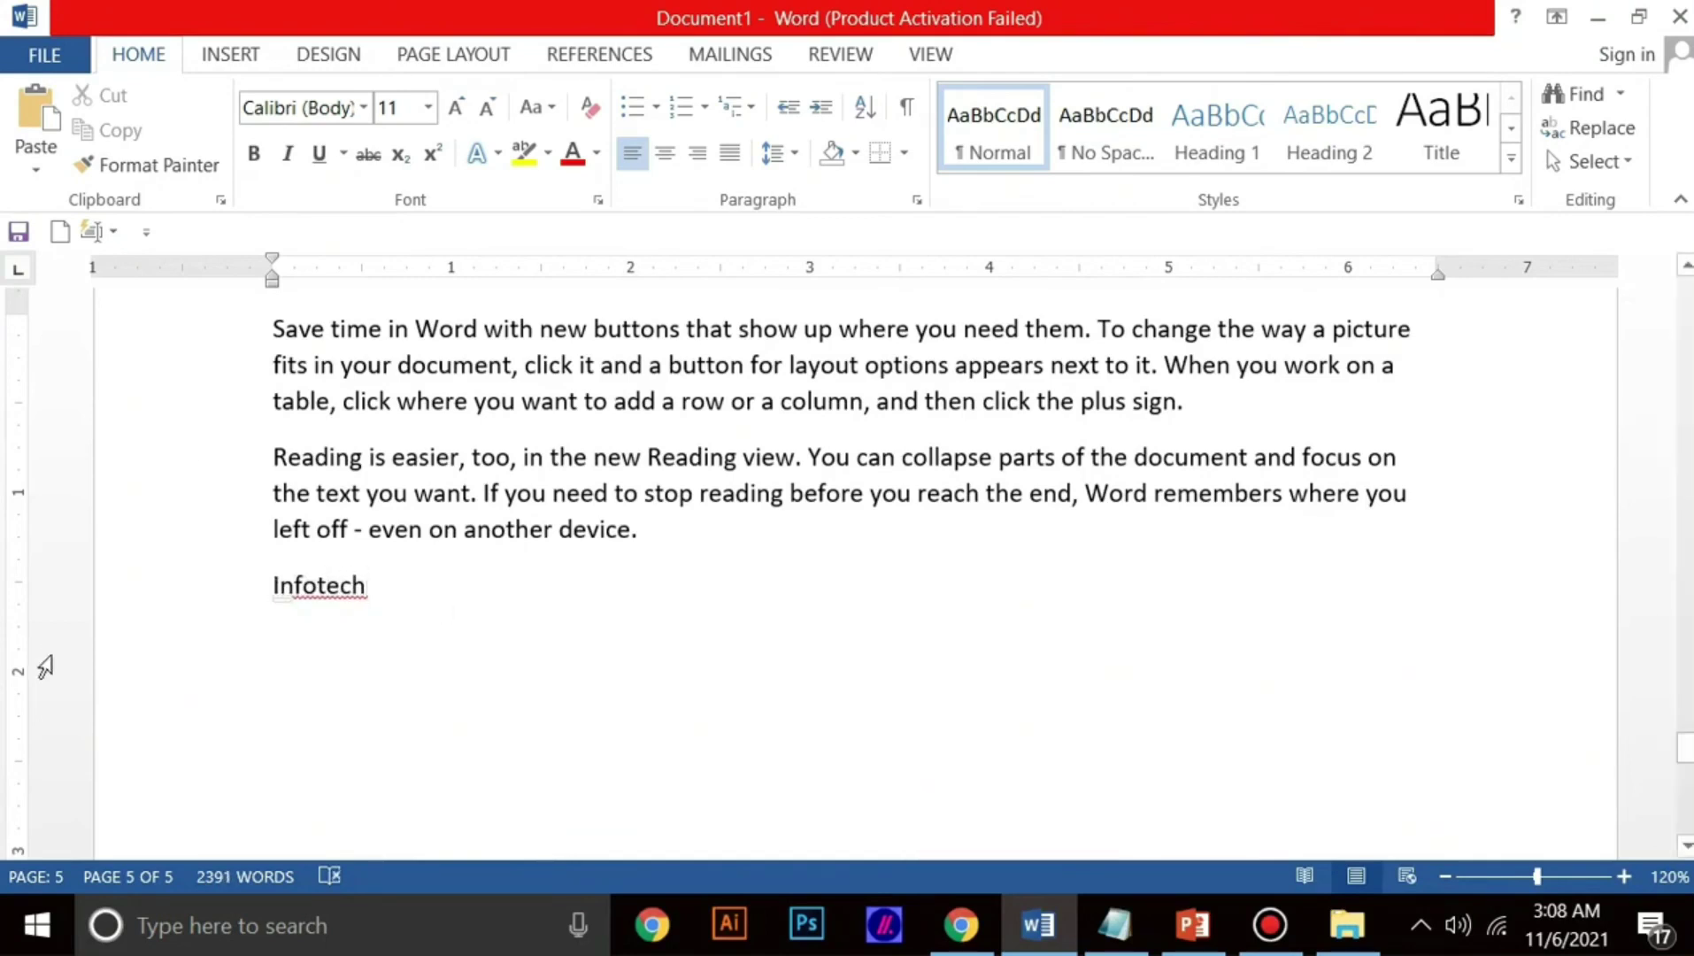
Step: Center the "Infotech" line at the end of the document
{"action": "left_click_drag", "start_coordinate": [380, 586], "coordinate": [274, 586]}
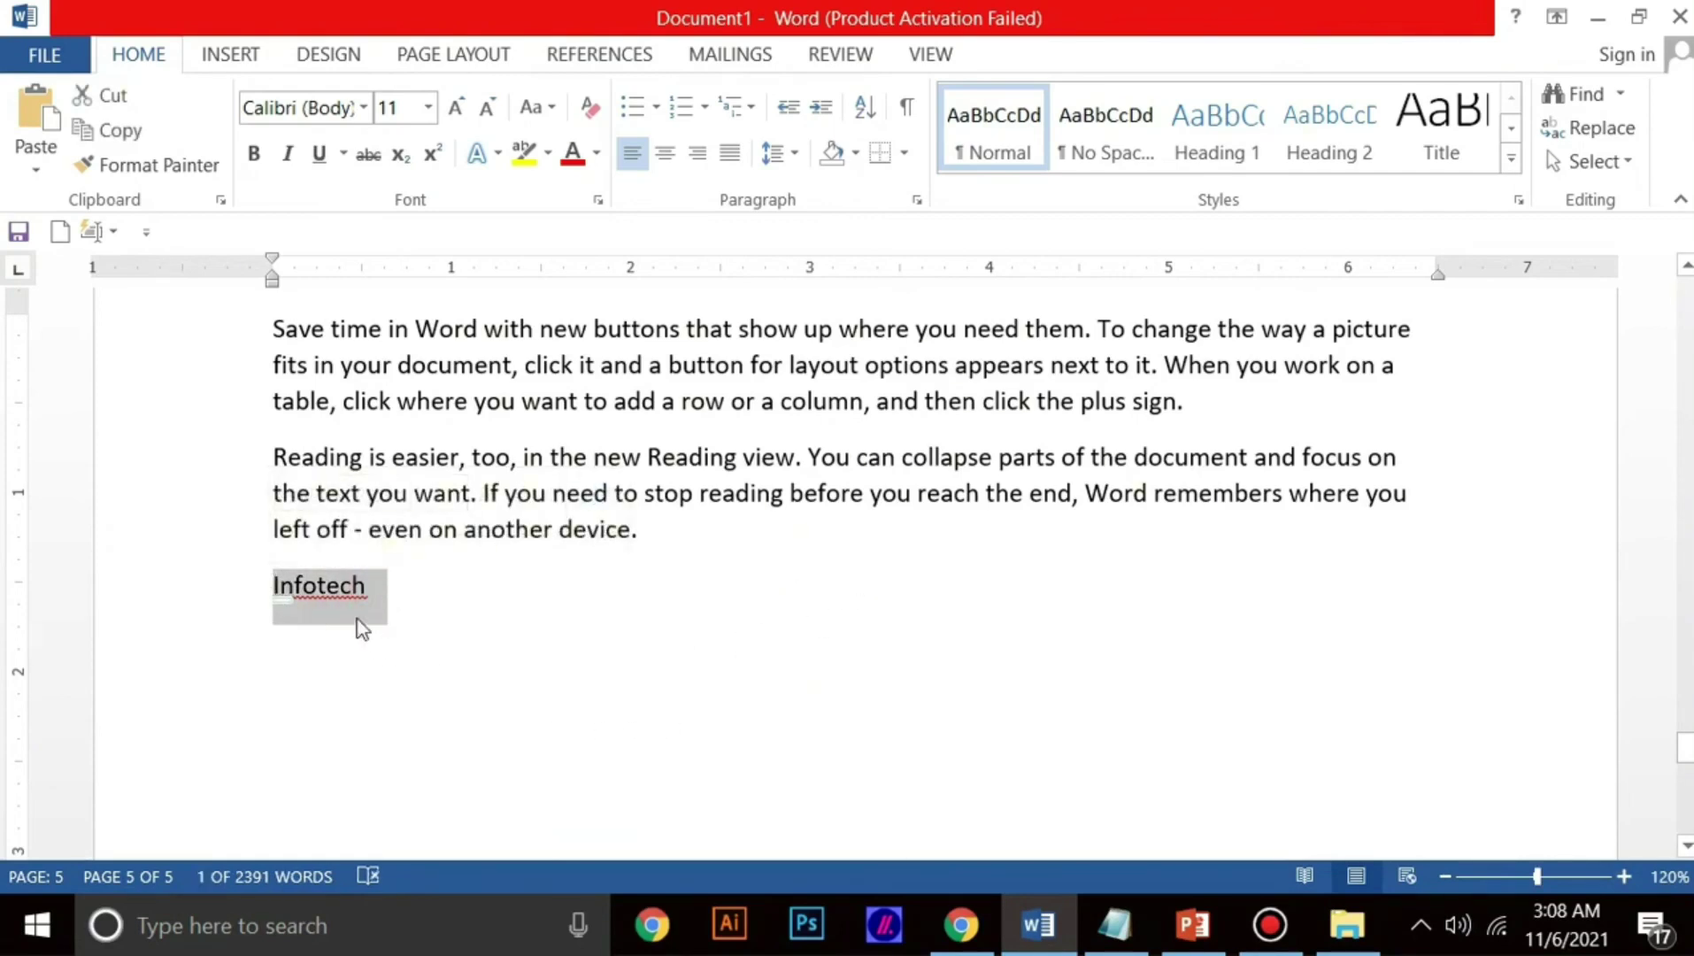
{"action": "left_click", "coordinate": [359, 586]}
{"action": "double_click", "coordinate": [367, 586]}
{"action": "key", "text": "ctrl+e"}
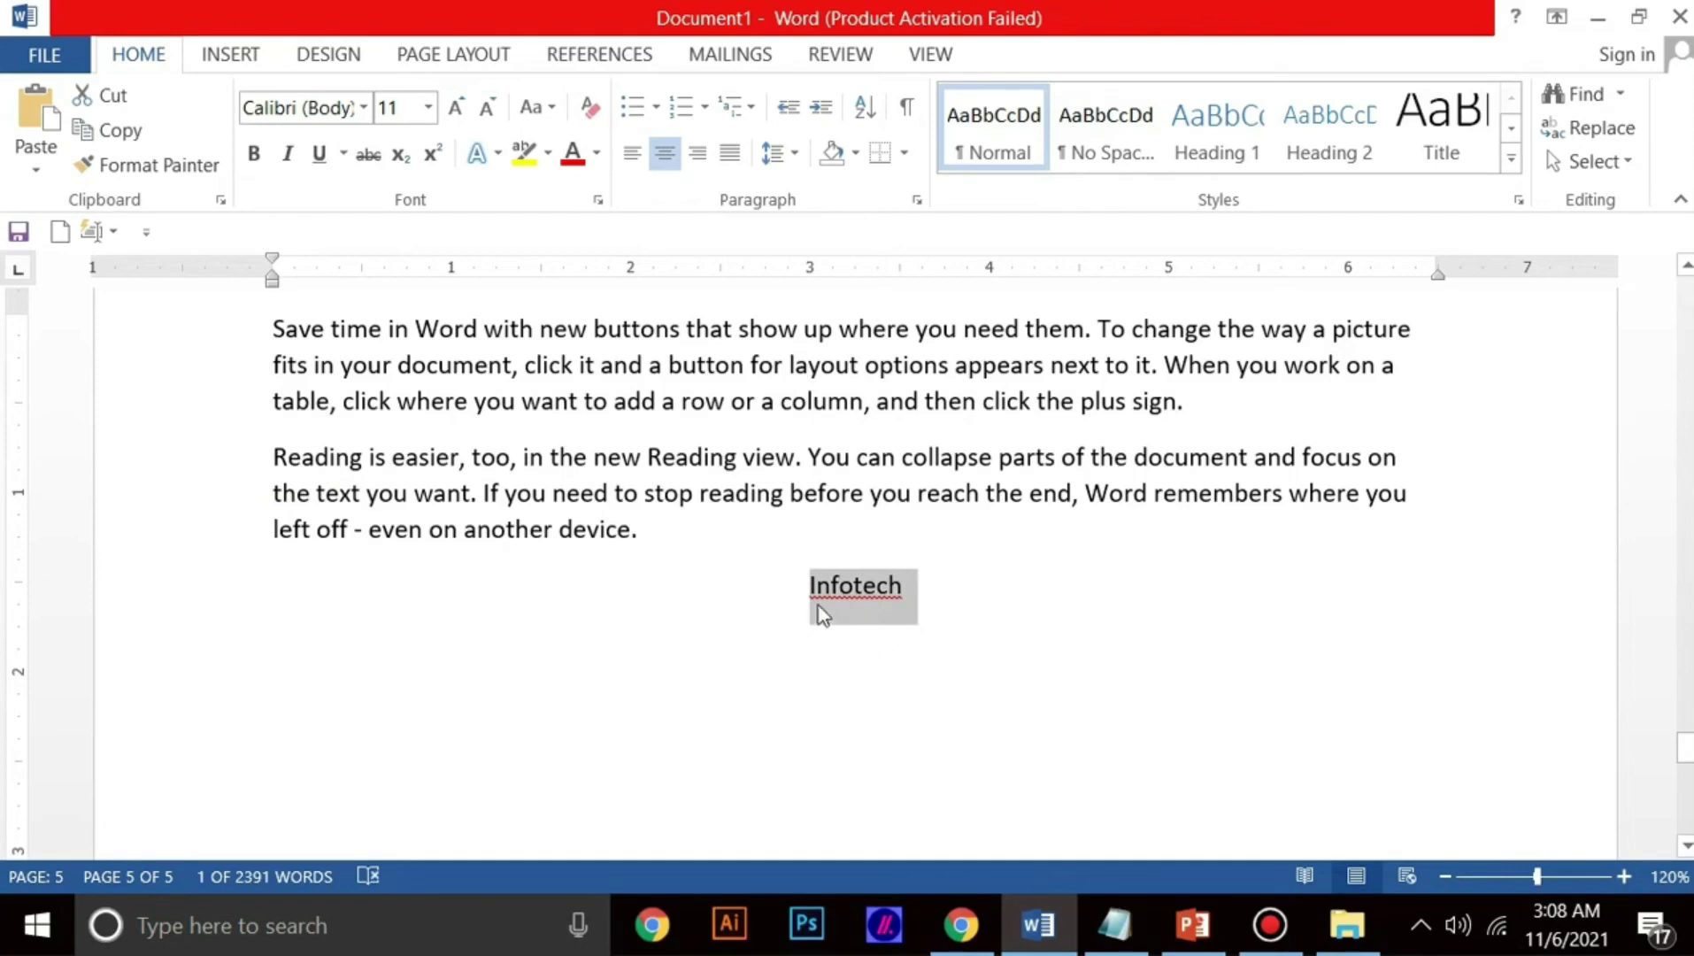
Step: Center the "Save time in Word" paragraph on the last page
{"action": "scroll", "coordinate": [708, 576], "scroll_direction": "up", "scroll_amount": 1}
{"action": "left_click_drag", "start_coordinate": [1184, 489], "coordinate": [273, 418]}
{"action": "left_click_drag", "start_coordinate": [336, 546], "coordinate": [261, 427]}
{"action": "key", "text": "ctrl+e"}
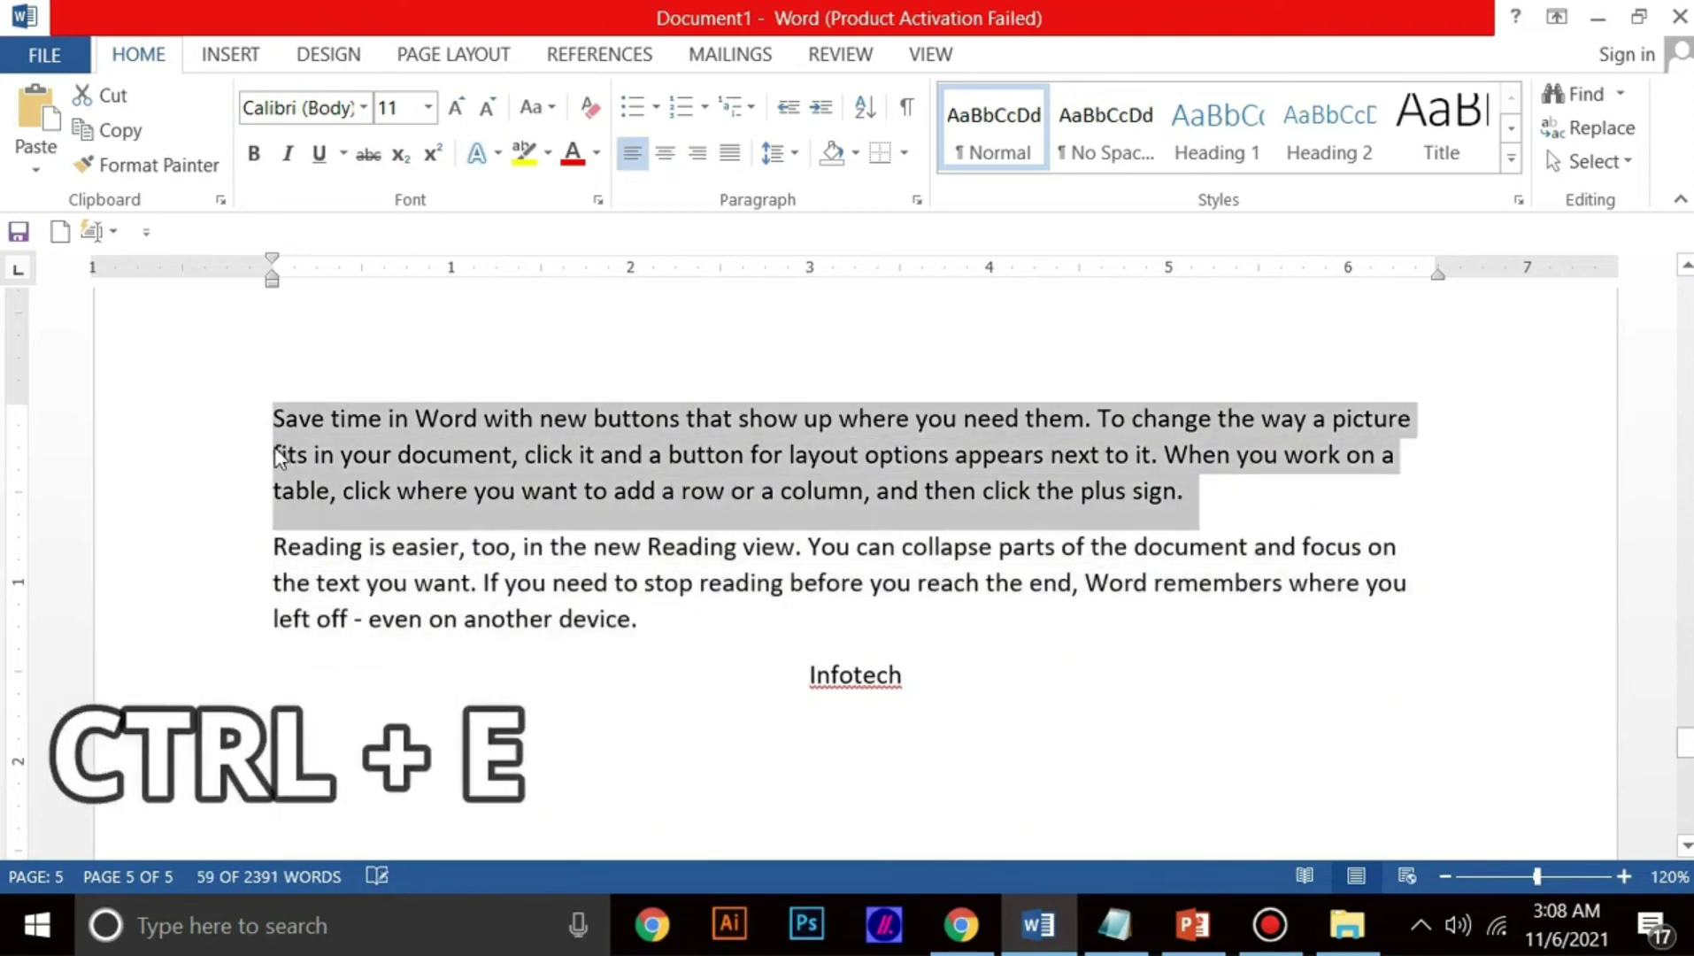
{"action": "key", "text": "ctrl+e"}
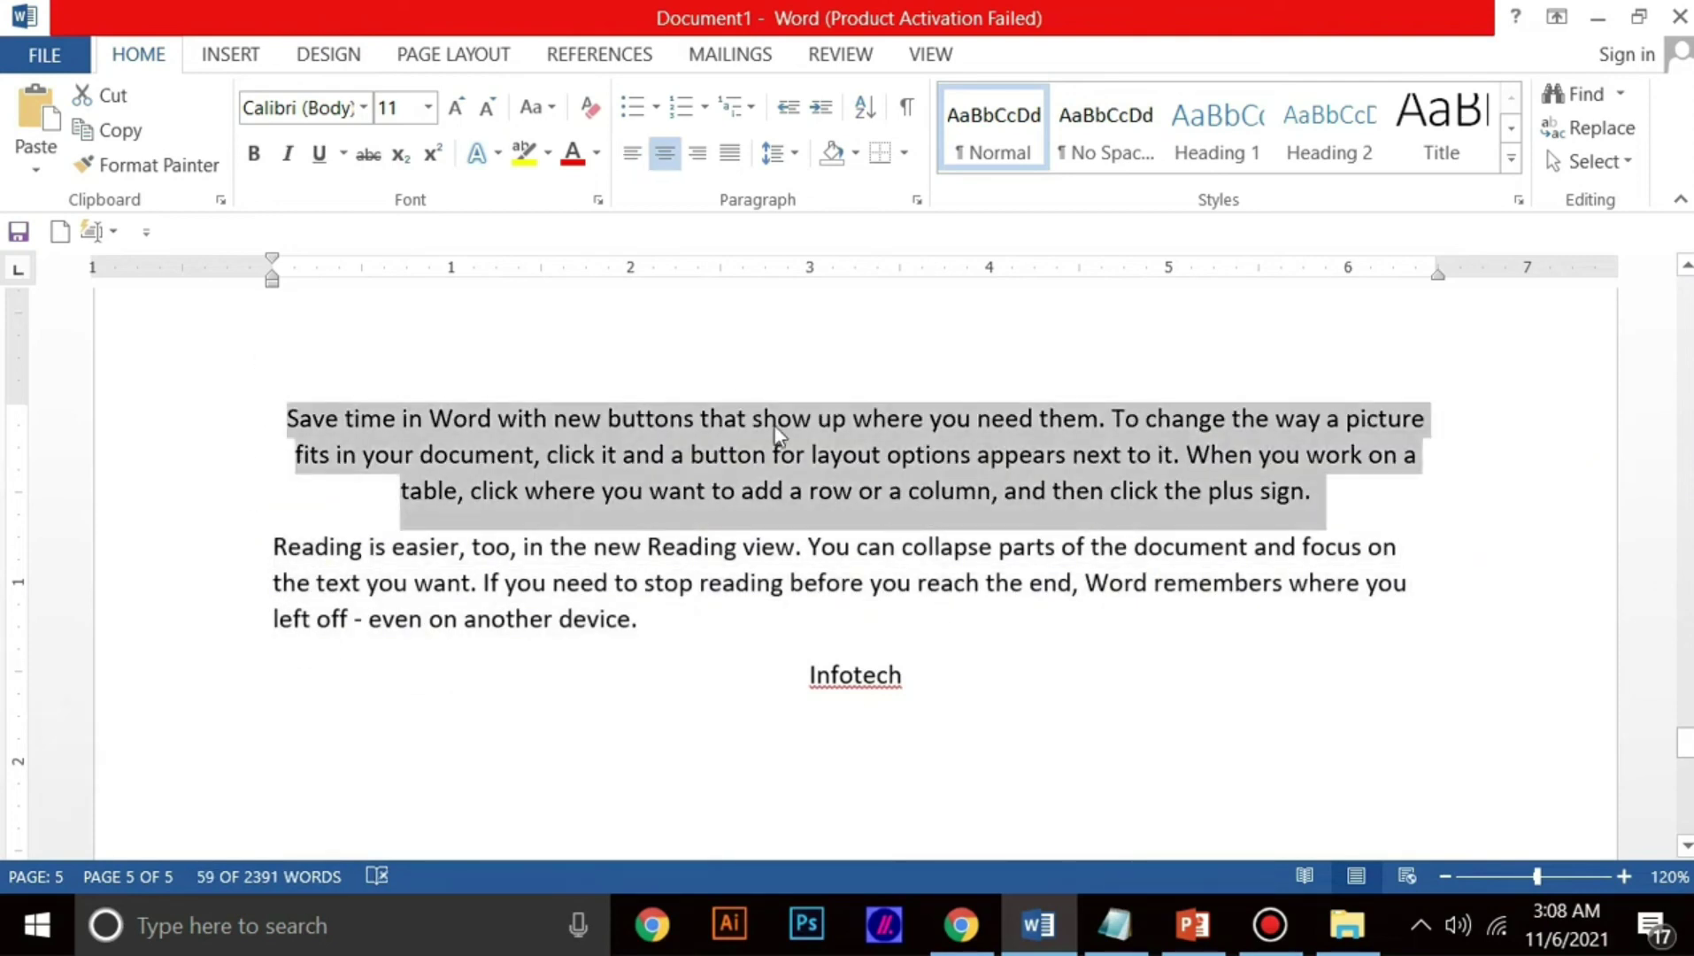
{"action": "left_click", "coordinate": [894, 556]}
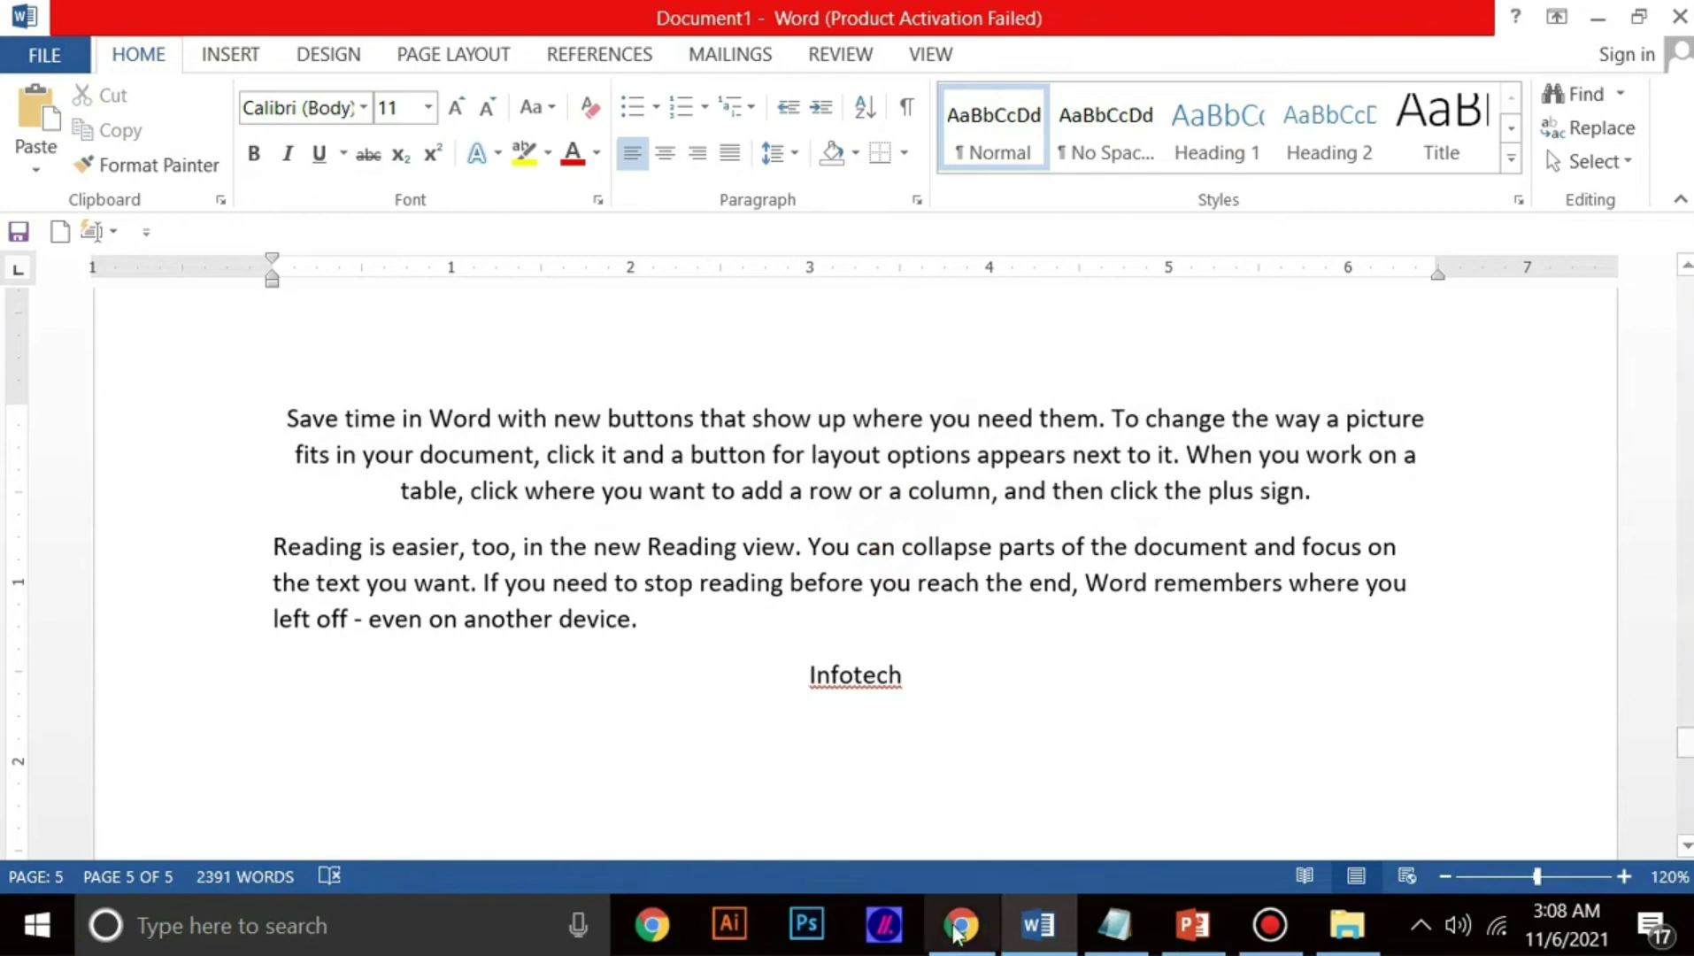
Step: Switch to Chrome, search Google for "what is computer" and look through the results
{"action": "mouse_move", "coordinate": [961, 934]}
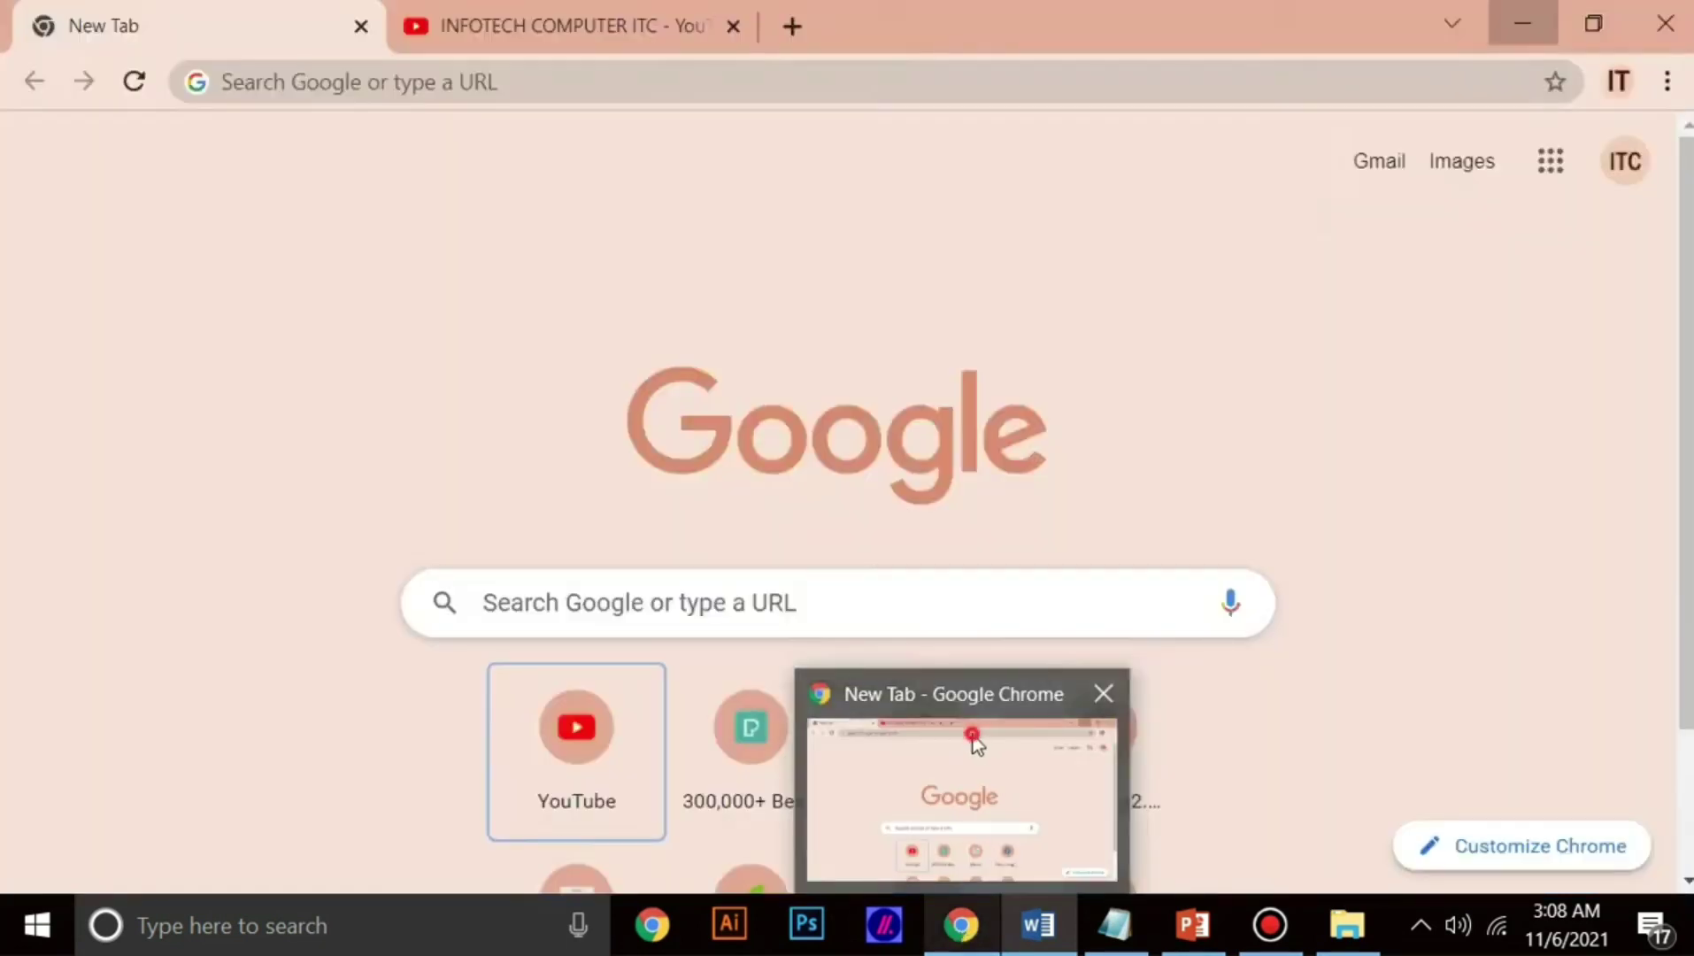
{"action": "left_click", "coordinate": [992, 777]}
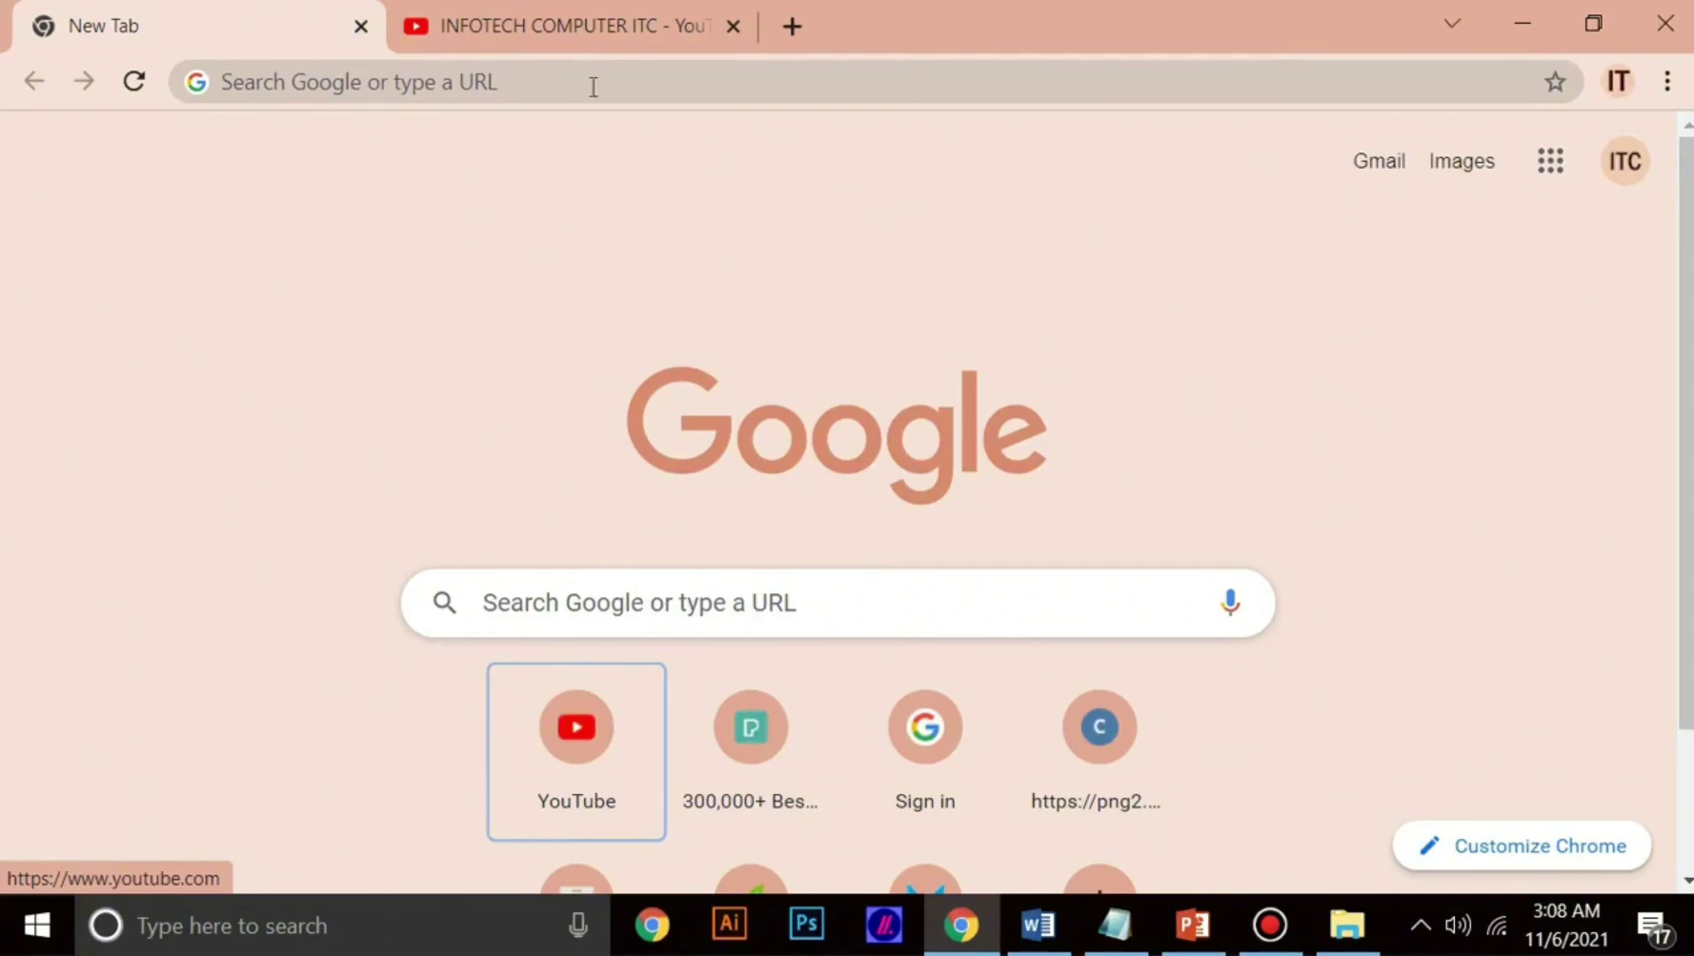
{"action": "left_click", "coordinate": [502, 84]}
{"action": "type", "text": "what"}
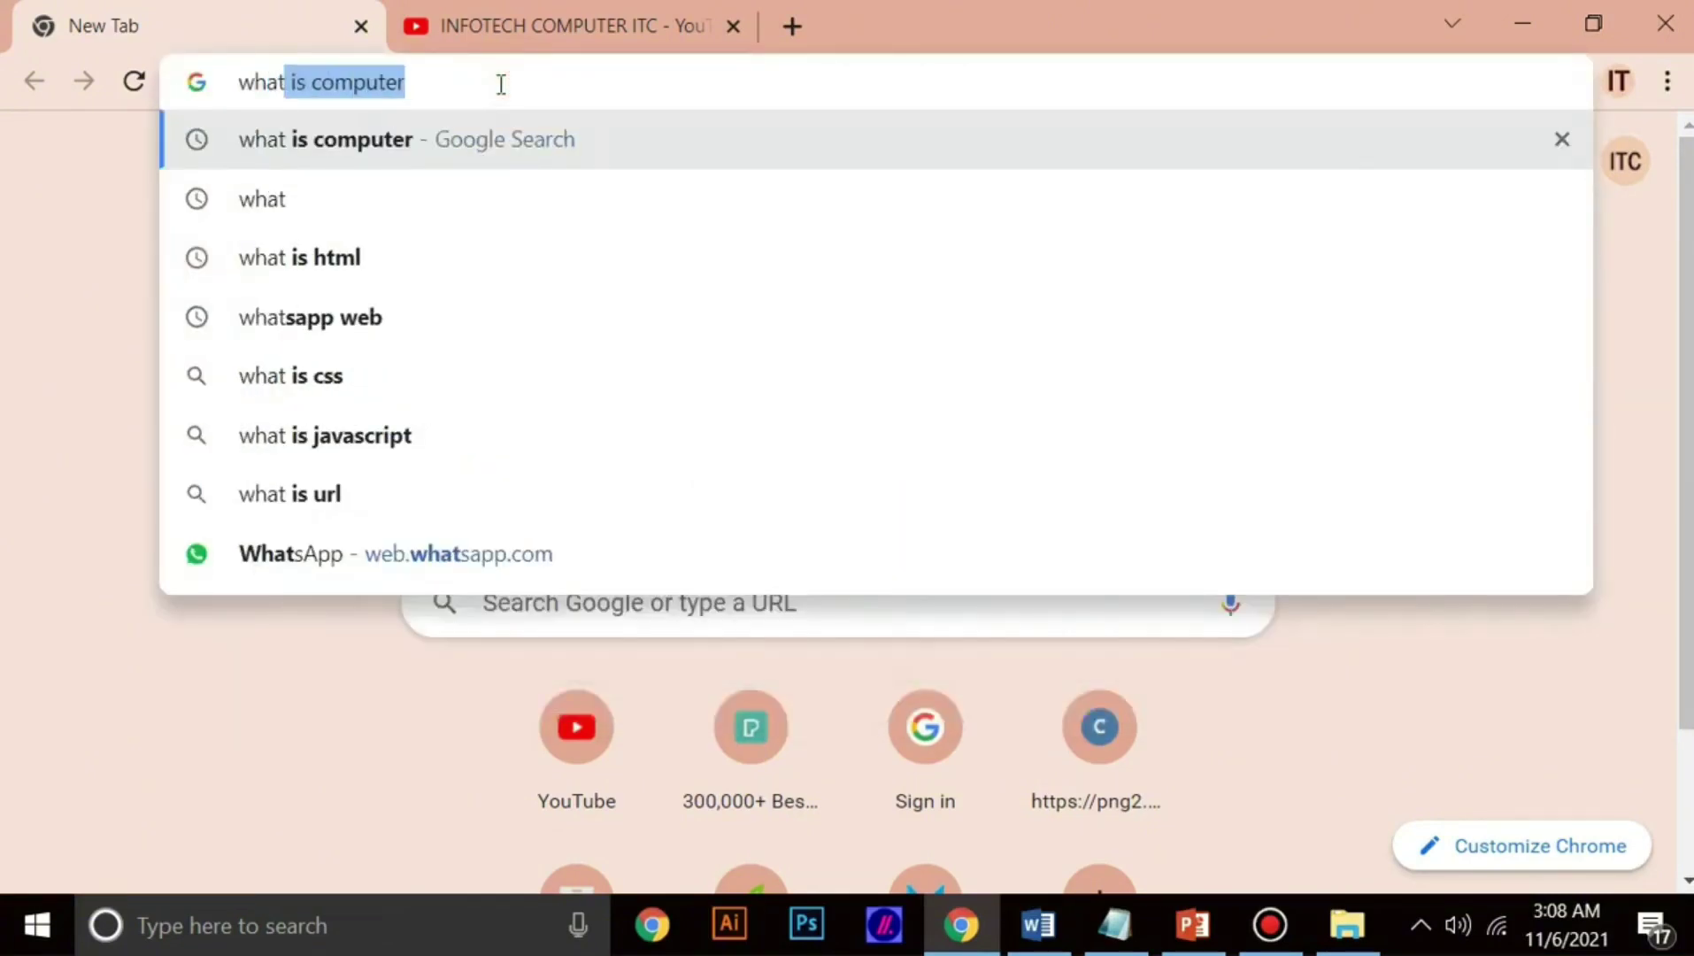
{"action": "key", "text": "Return"}
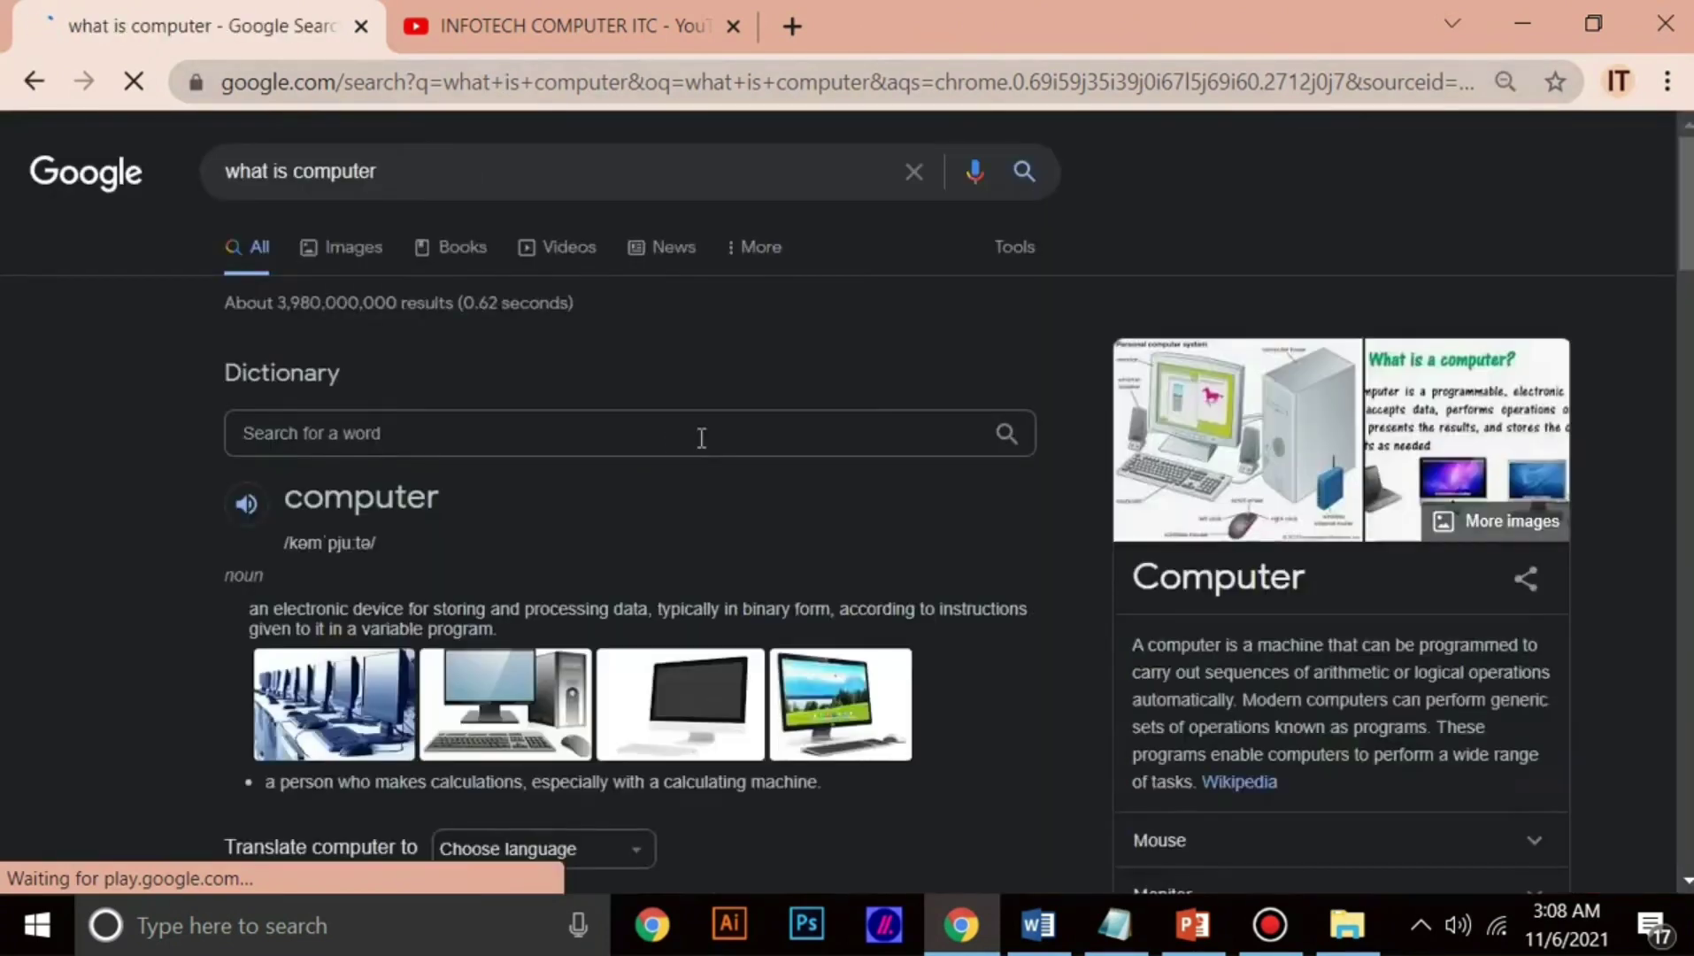
{"action": "scroll", "coordinate": [765, 356], "scroll_direction": "down", "scroll_amount": 5}
{"action": "scroll", "coordinate": [766, 360], "scroll_direction": "down", "scroll_amount": 4}
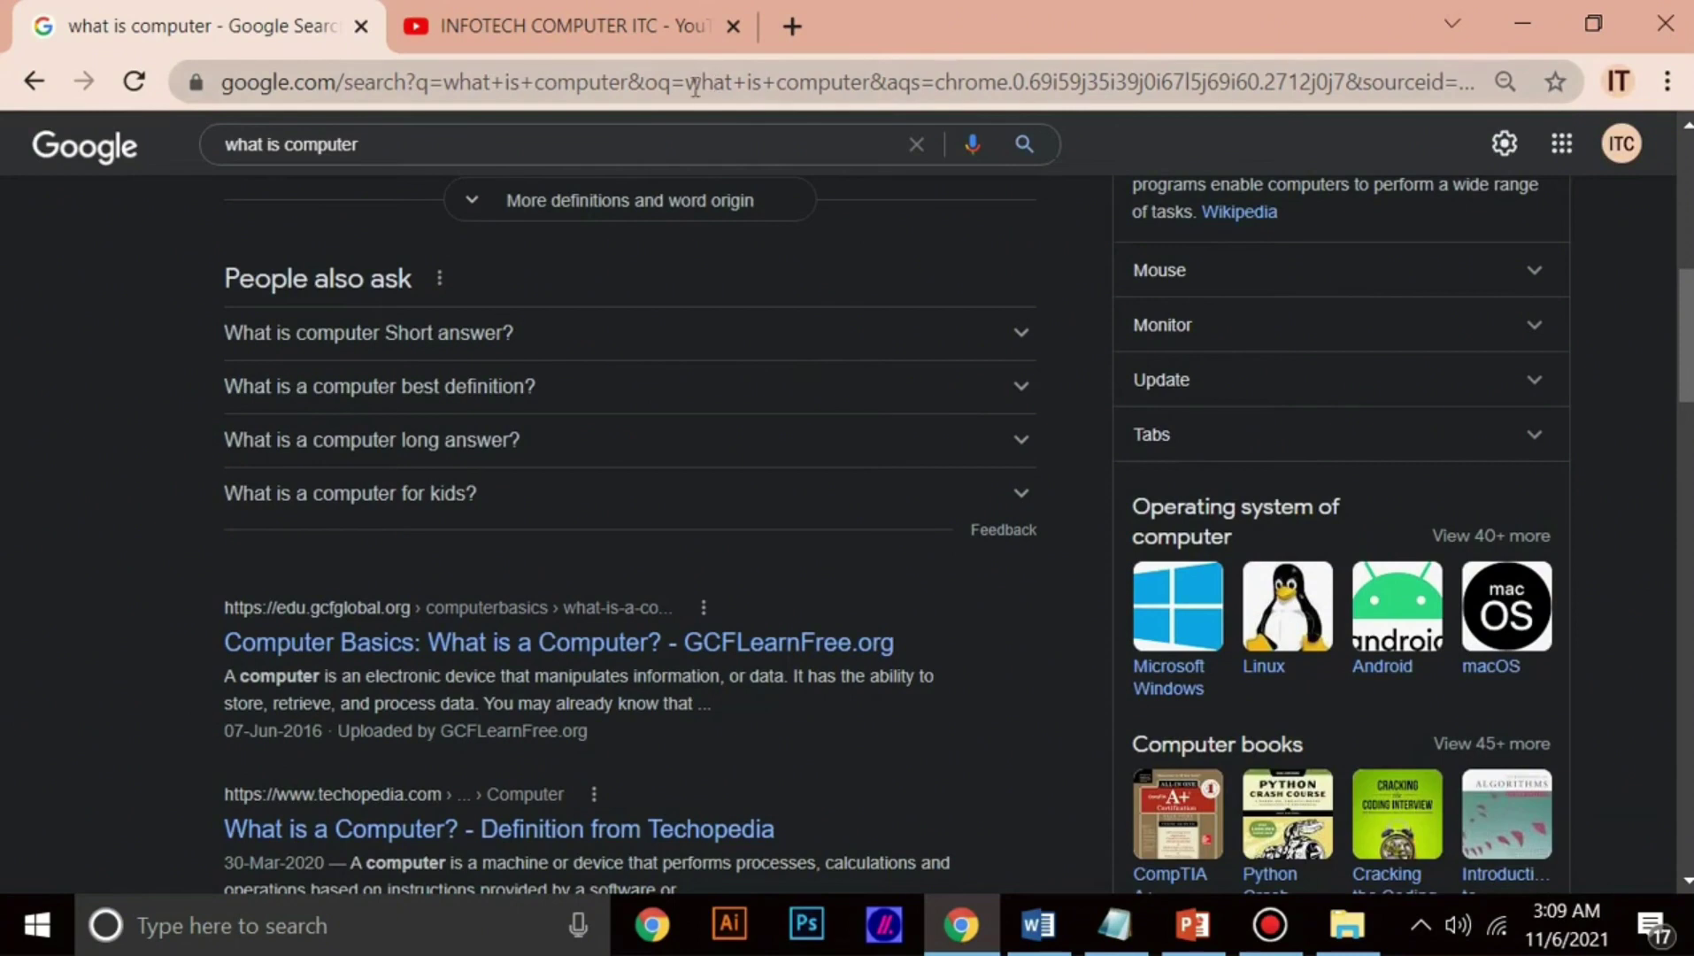
{"action": "scroll", "coordinate": [868, 363], "scroll_direction": "up", "scroll_amount": 2}
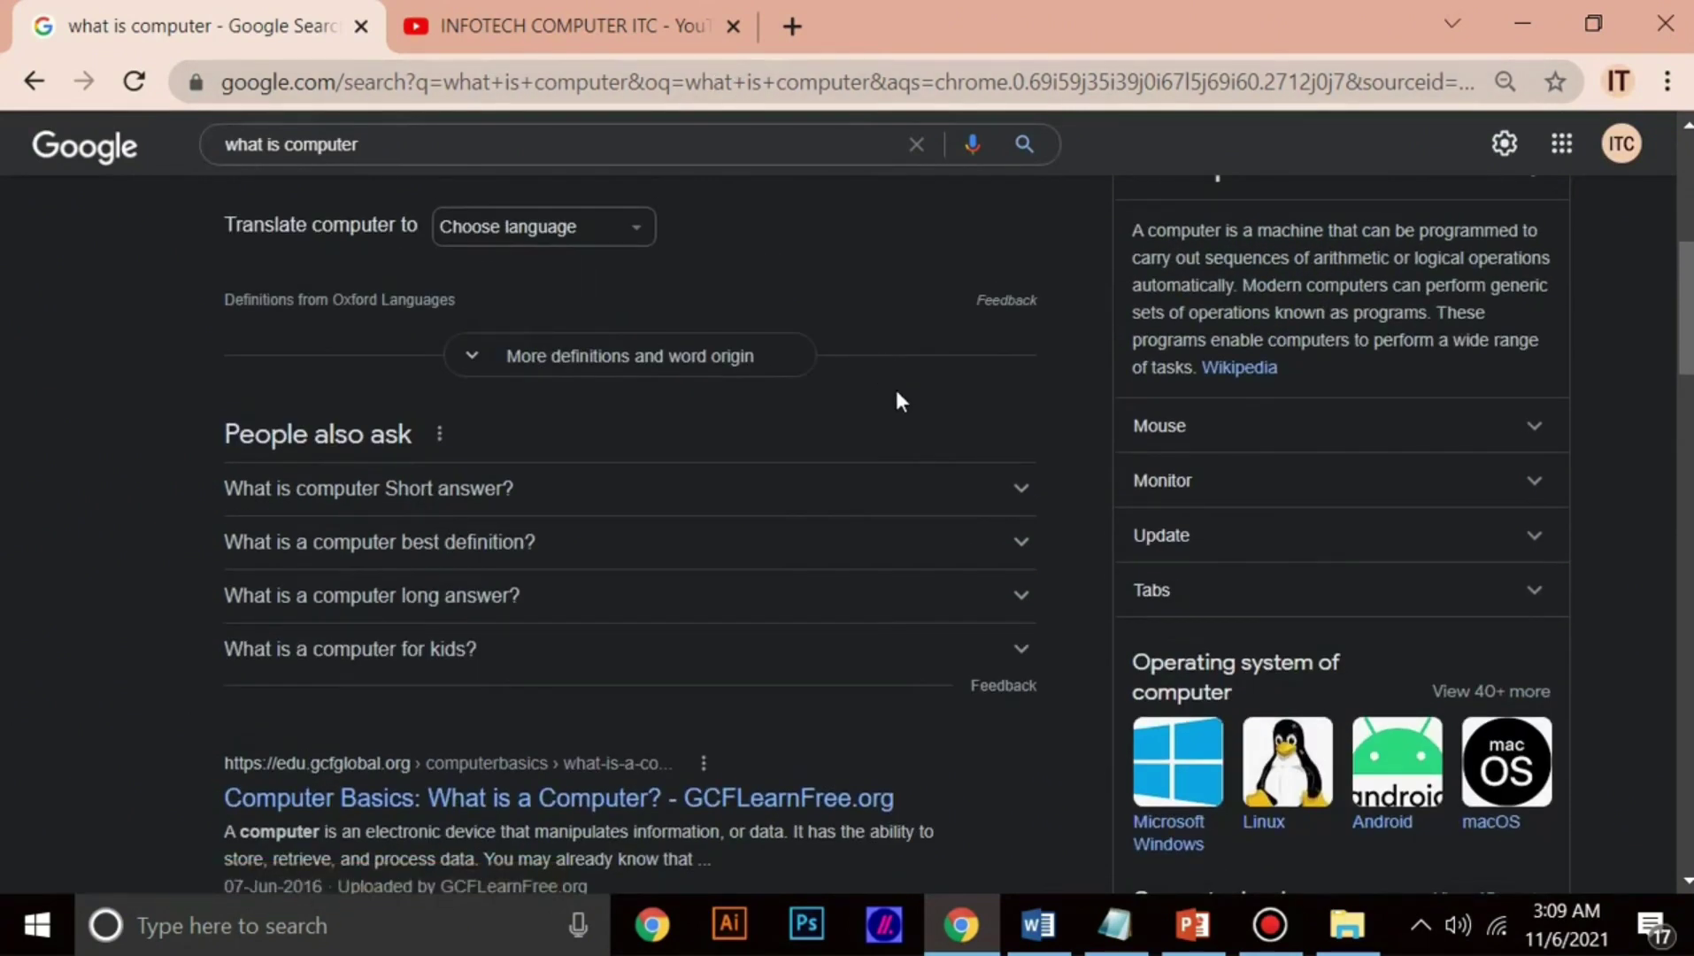
Step: Start a new Google search from the address bar using the keyboard shortcut and search for "what is html"
{"action": "key", "text": "ctrl+e"}
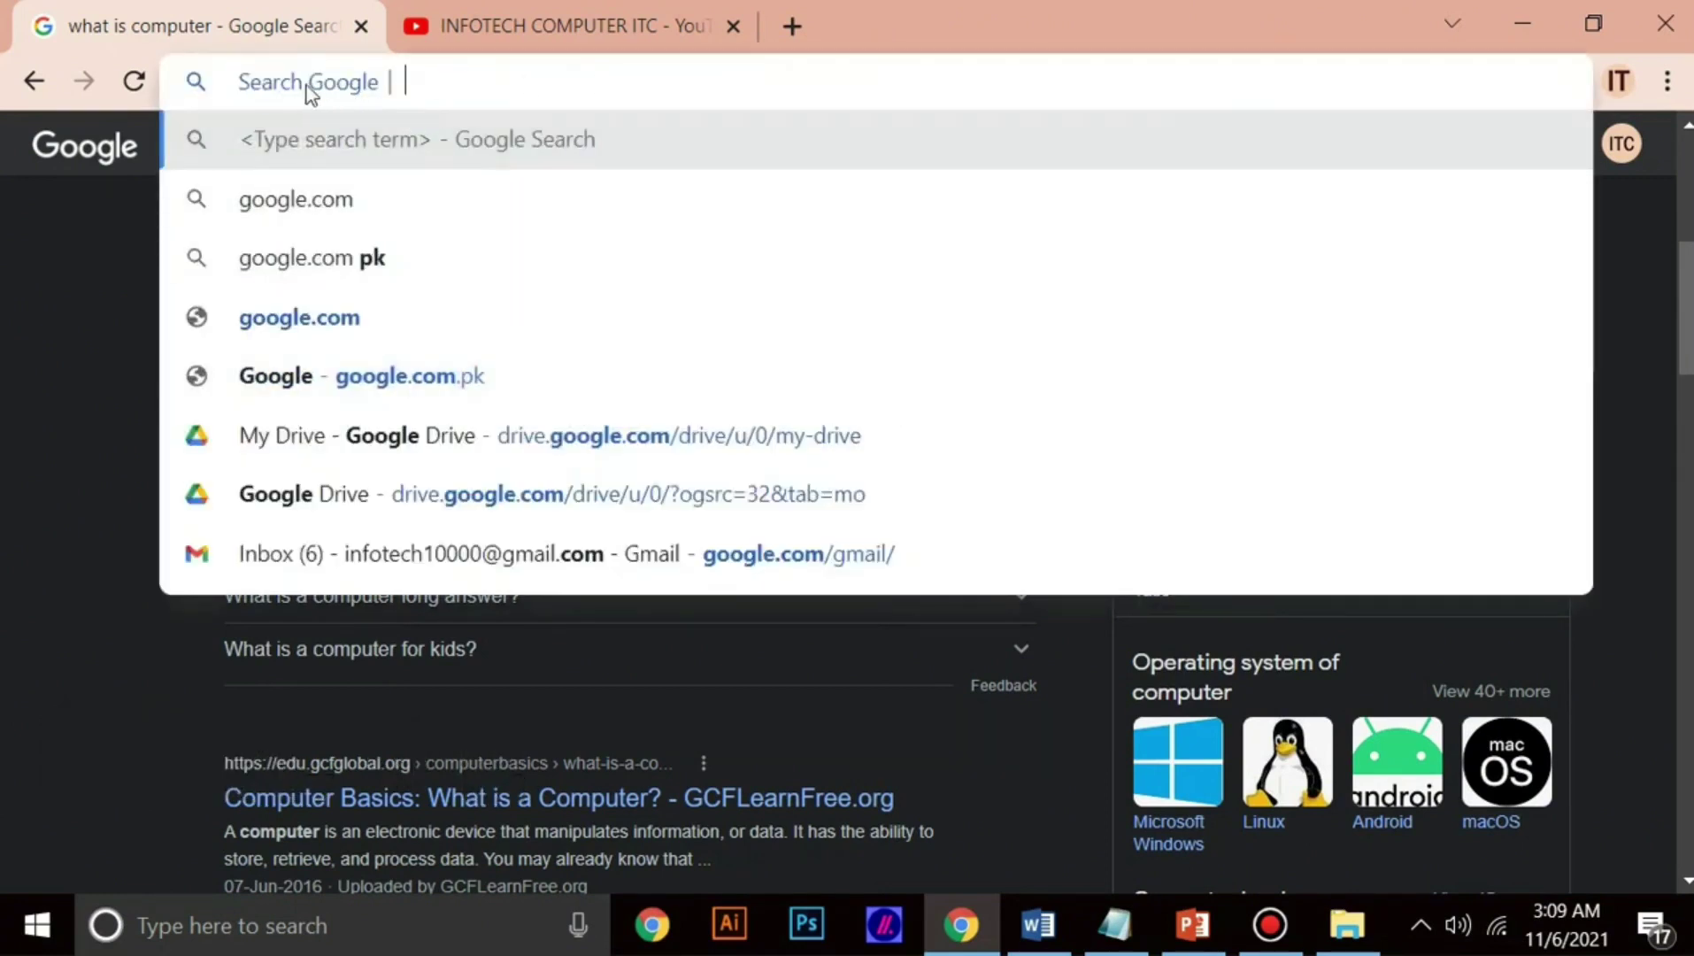
{"action": "type", "text": "what i"}
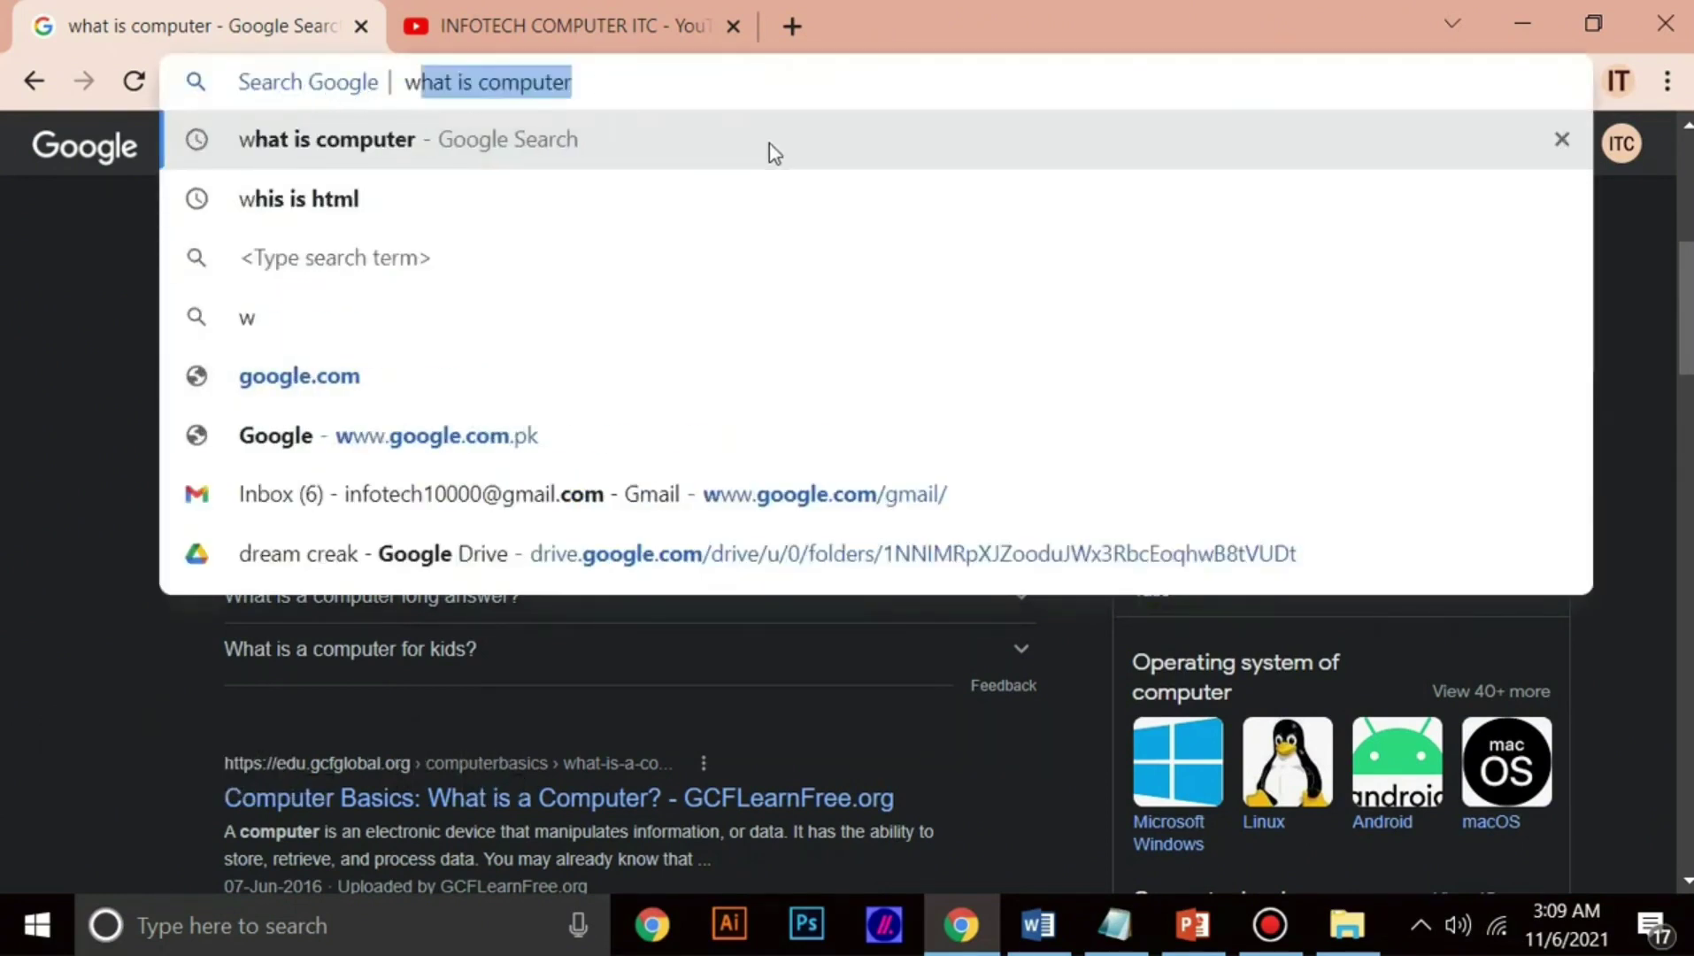
{"action": "type", "text": "s"}
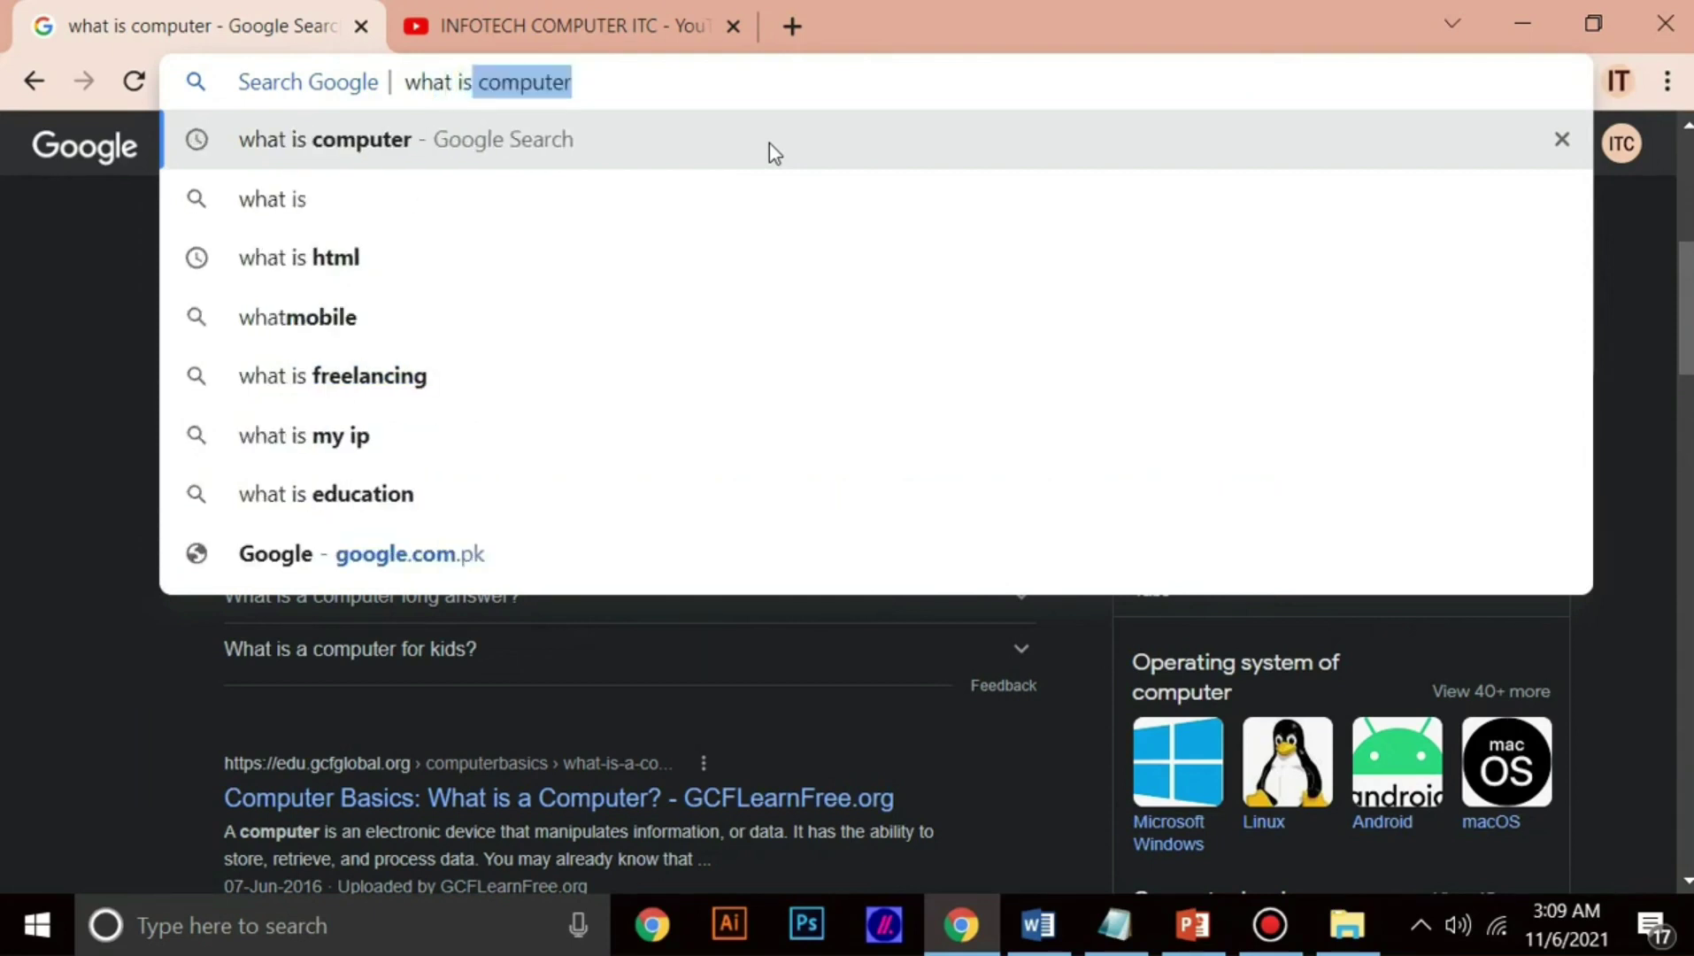
{"action": "type", "text": " html"}
{"action": "key", "text": "Return"}
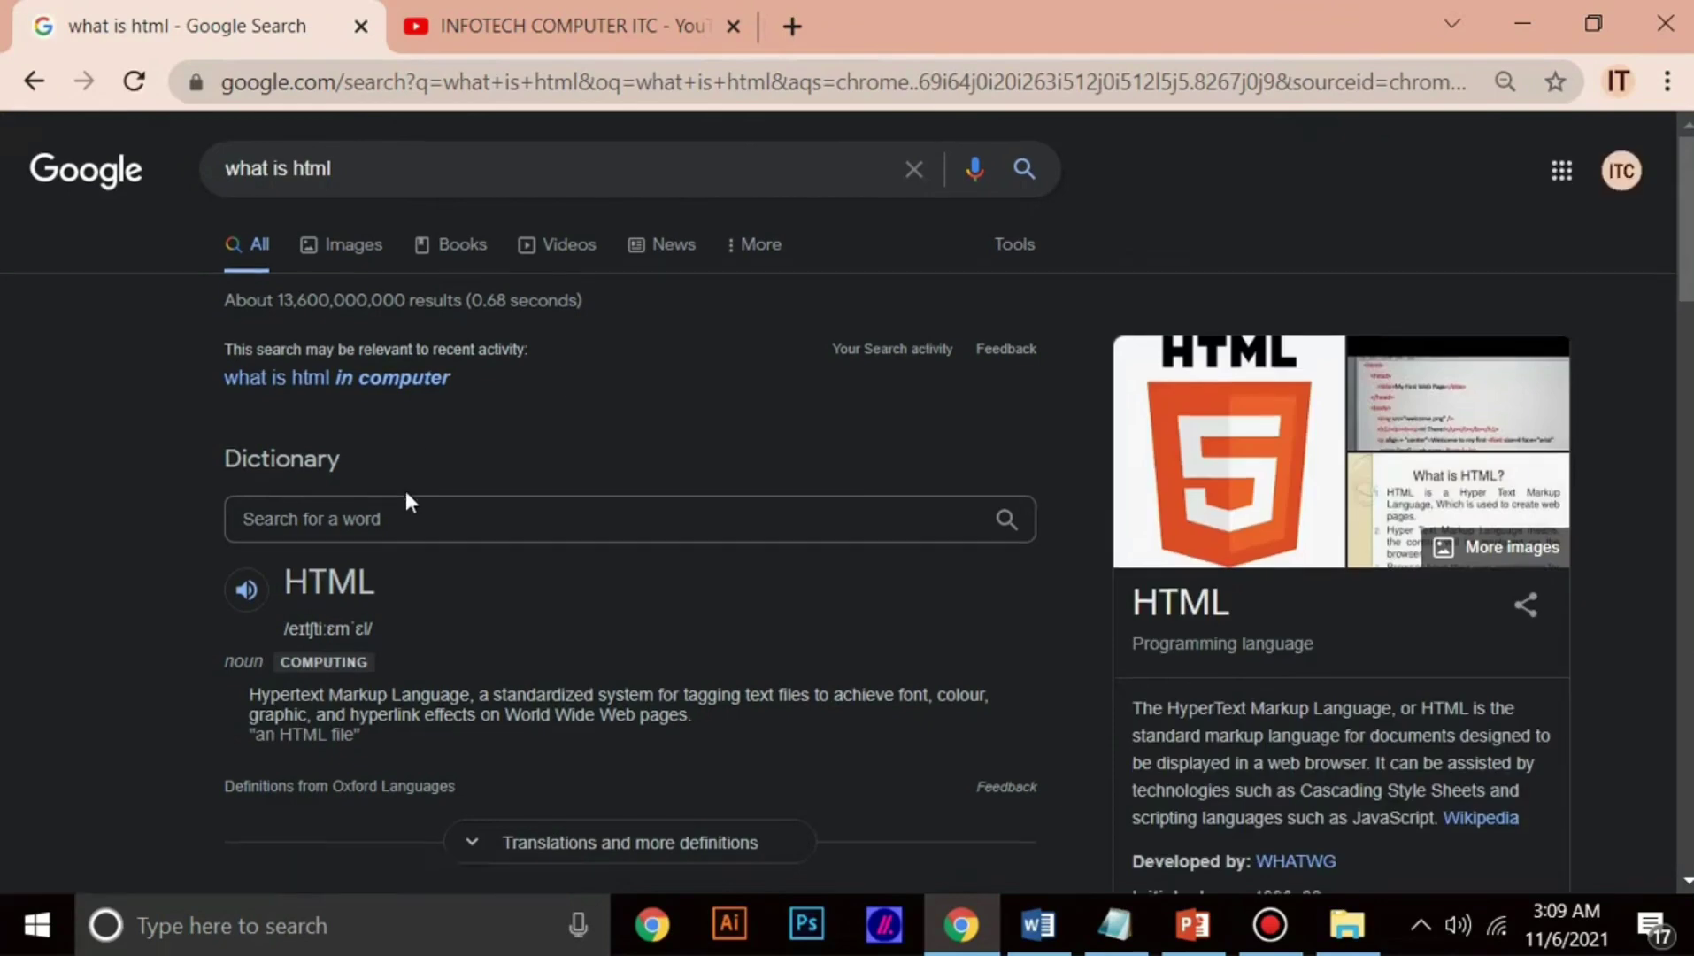
Step: Look through the "what is html" search results, then minimize the Chrome and Word windows
{"action": "scroll", "coordinate": [403, 487], "scroll_direction": "down", "scroll_amount": 5}
{"action": "scroll", "coordinate": [473, 717], "scroll_direction": "down", "scroll_amount": 11}
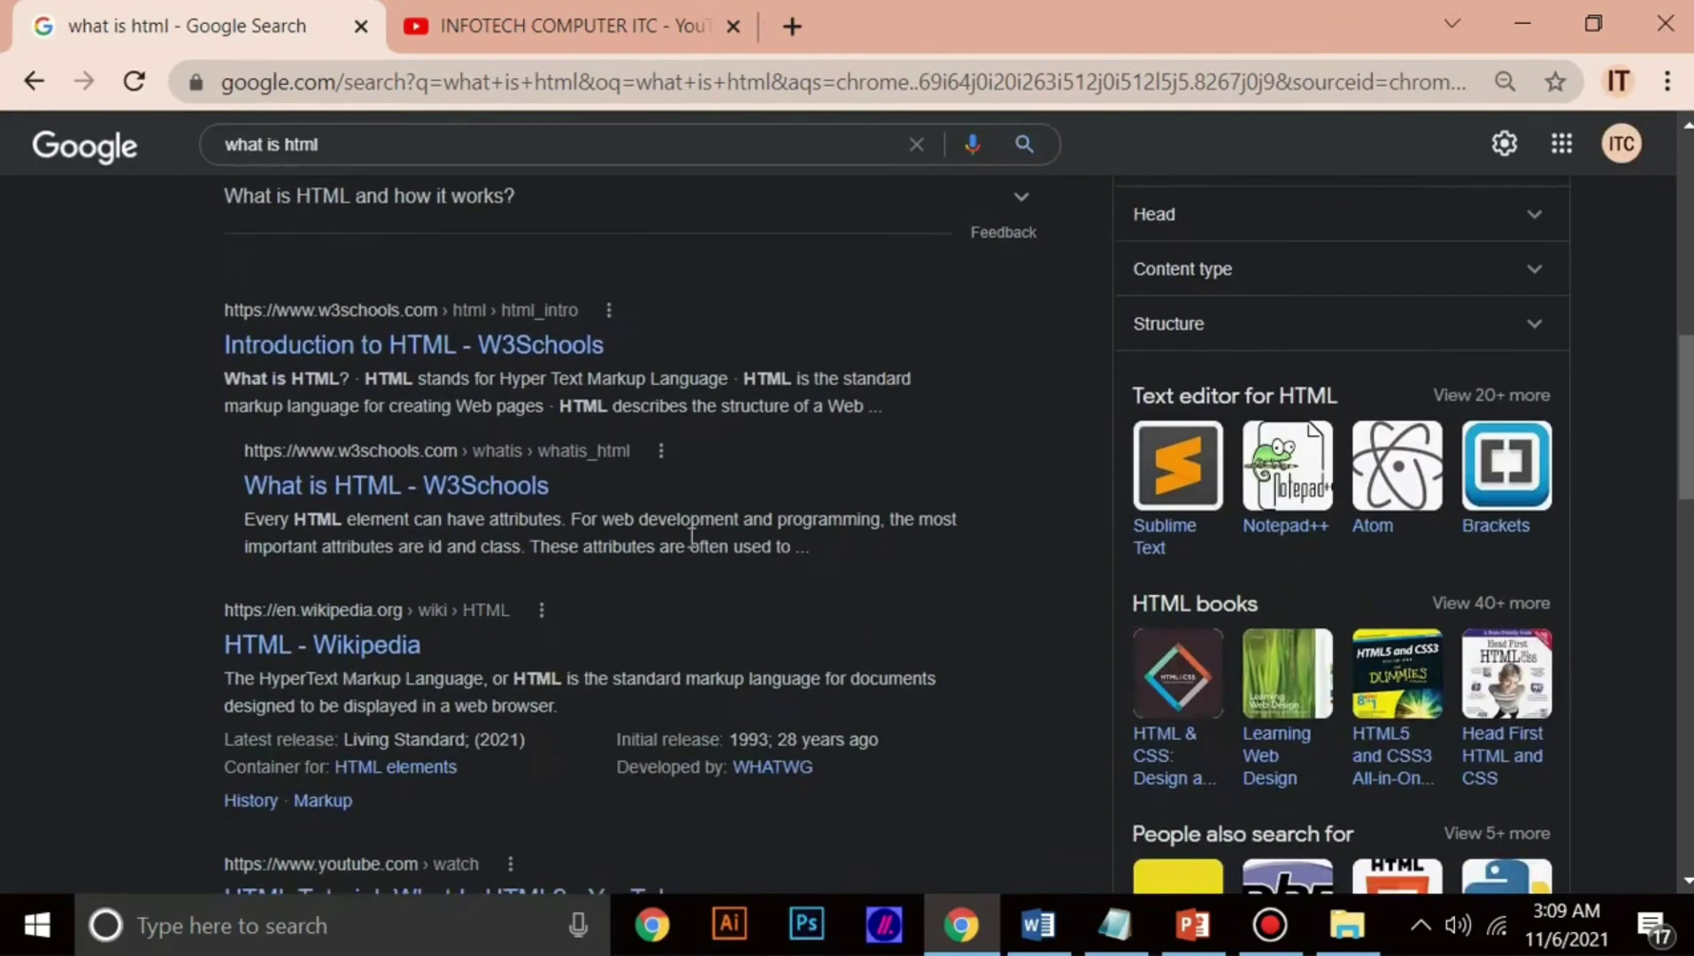
{"action": "scroll", "coordinate": [460, 512], "scroll_direction": "up", "scroll_amount": 10}
{"action": "scroll", "coordinate": [461, 511], "scroll_direction": "up", "scroll_amount": 7}
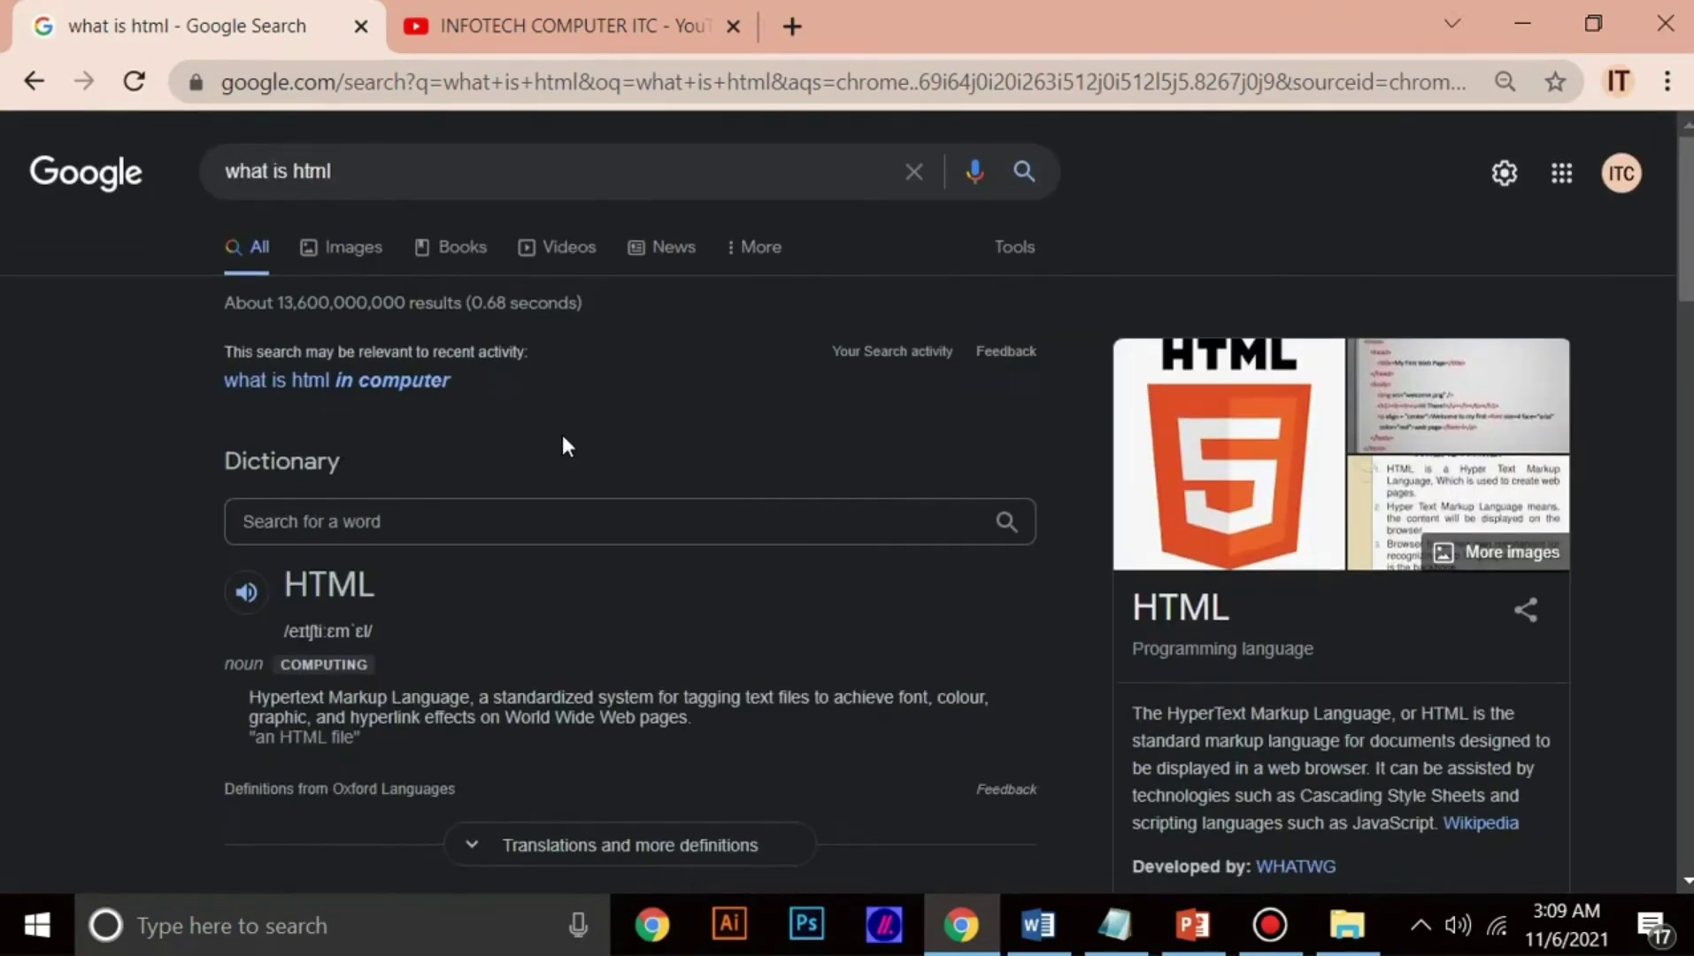
{"action": "left_click", "coordinate": [1522, 24]}
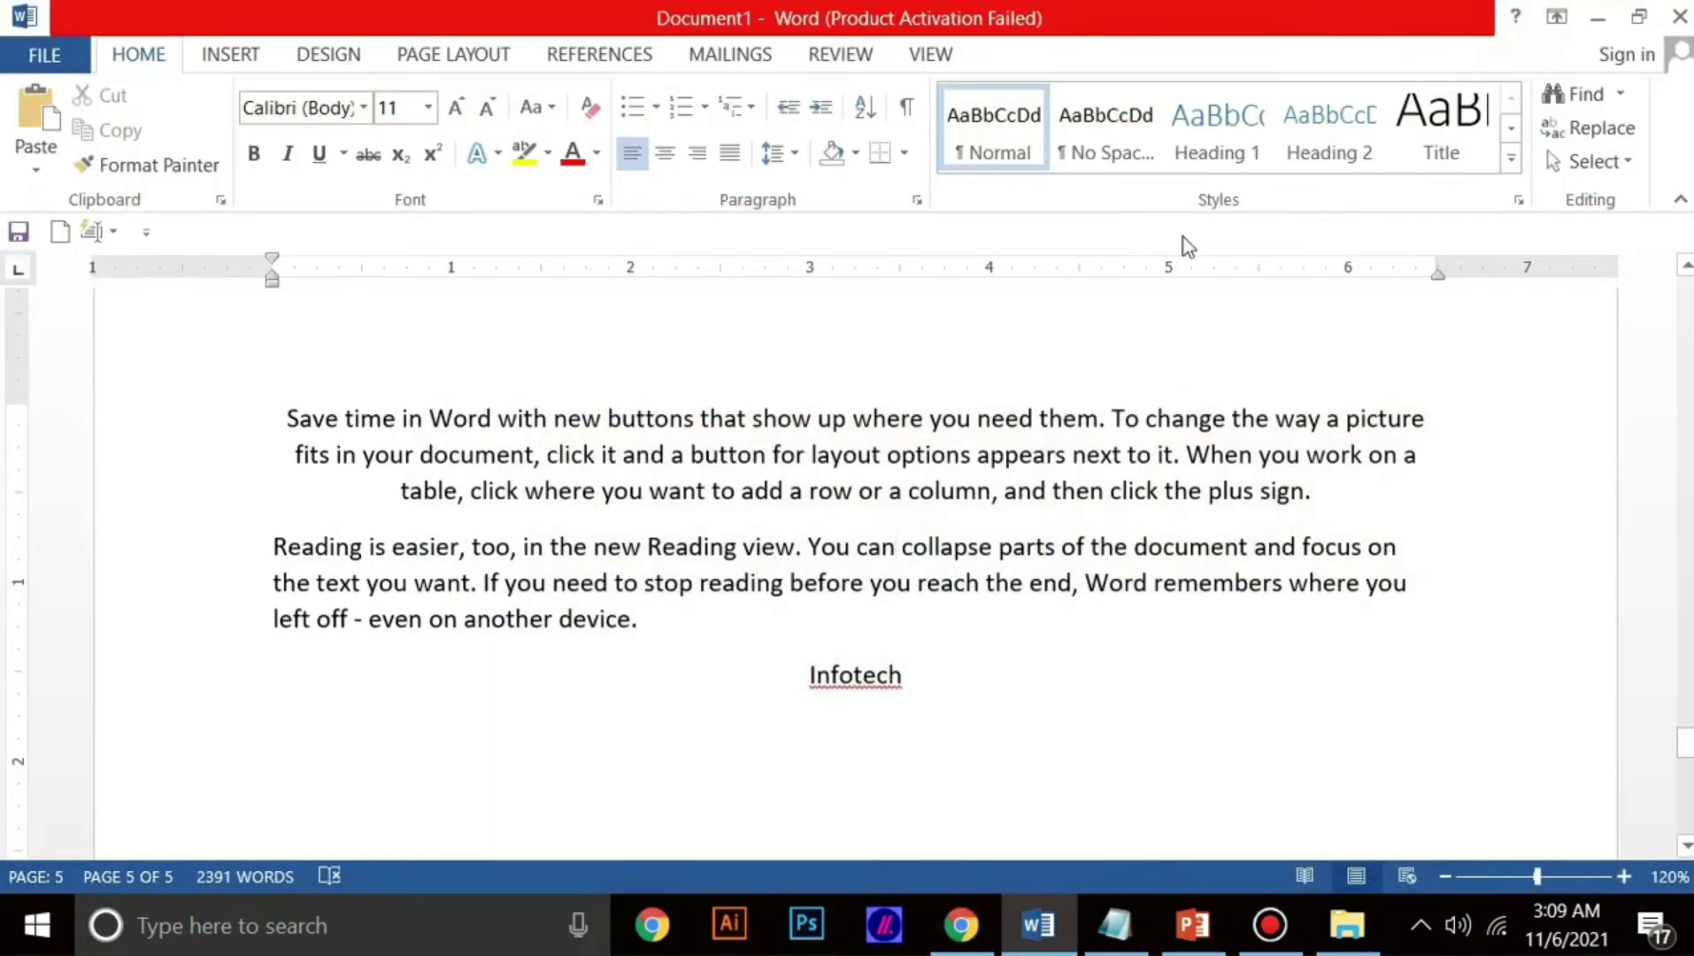
{"action": "left_click", "coordinate": [1597, 16]}
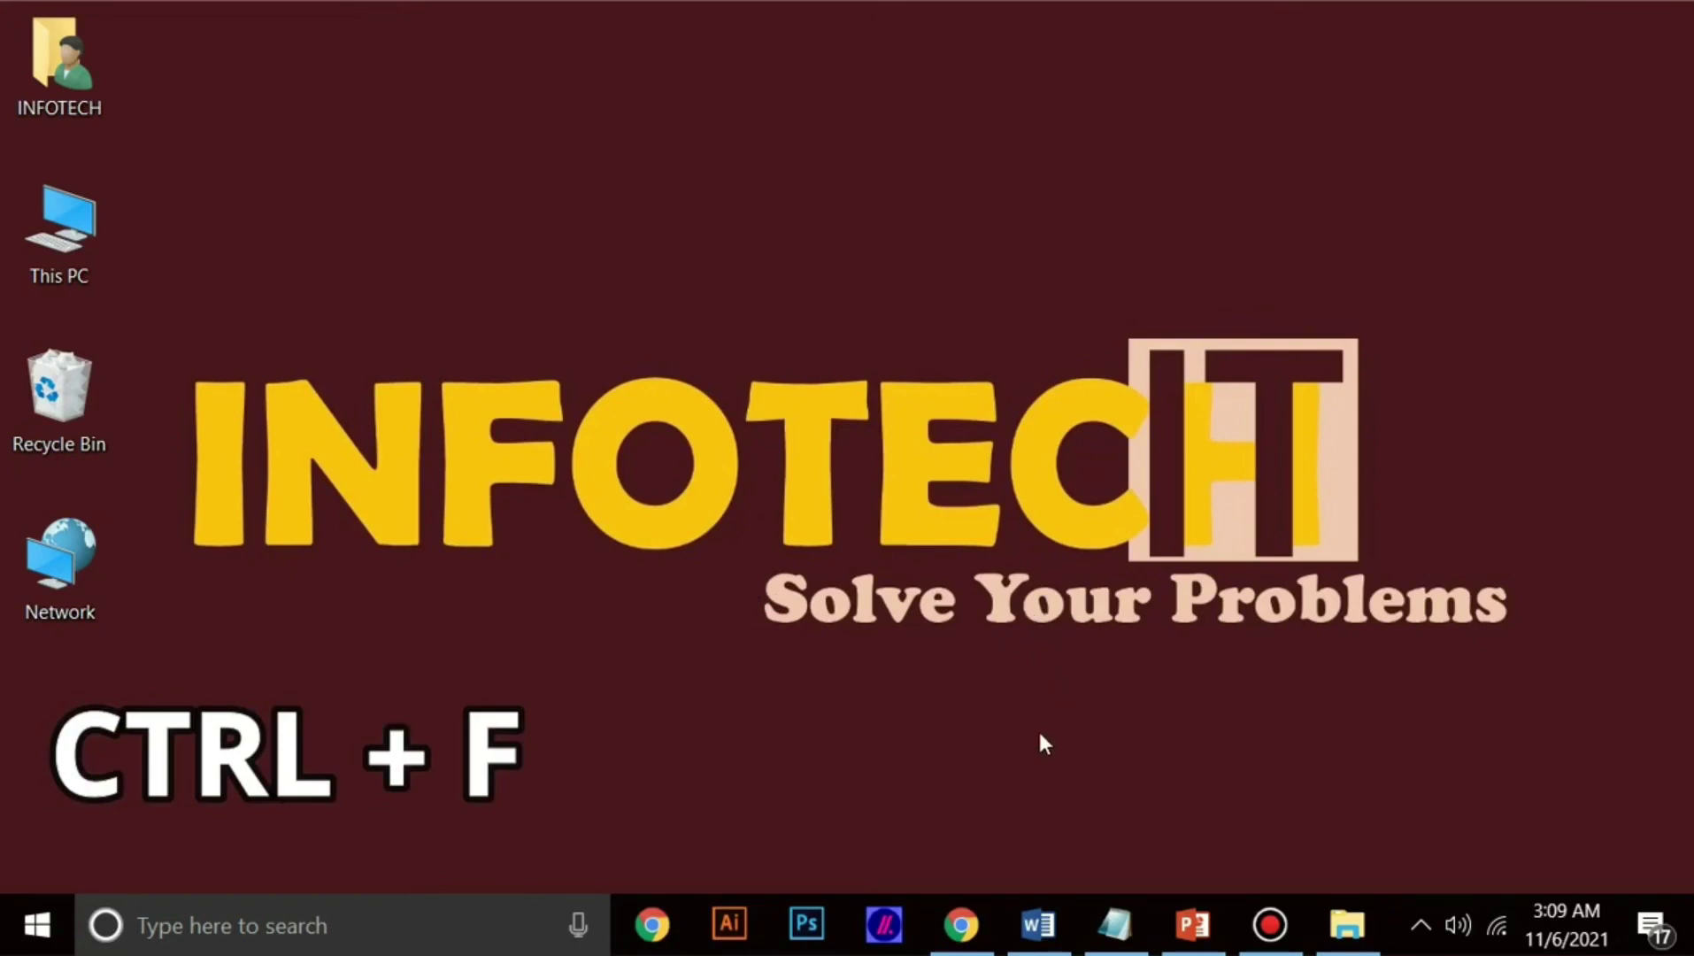
Step: Switch to Word, search the document for "video" and look through the highlighted matches
{"action": "left_click", "coordinate": [1034, 925]}
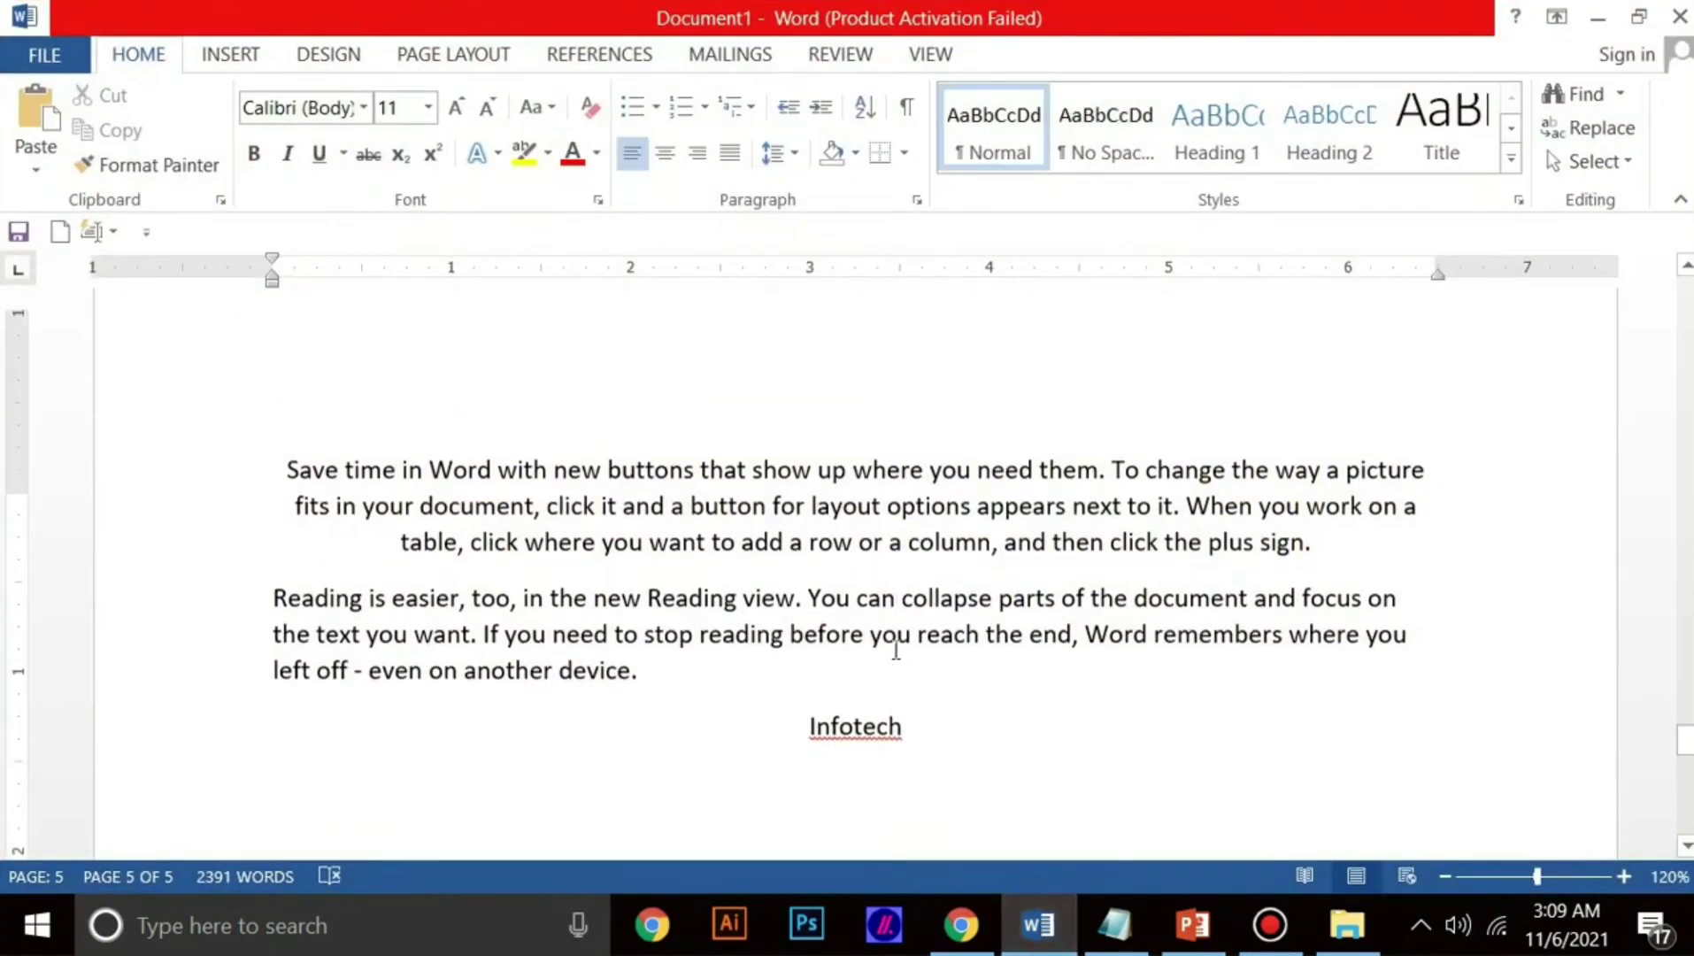
{"action": "scroll", "coordinate": [896, 650], "scroll_direction": "up", "scroll_amount": 6}
{"action": "left_click", "coordinate": [934, 631]}
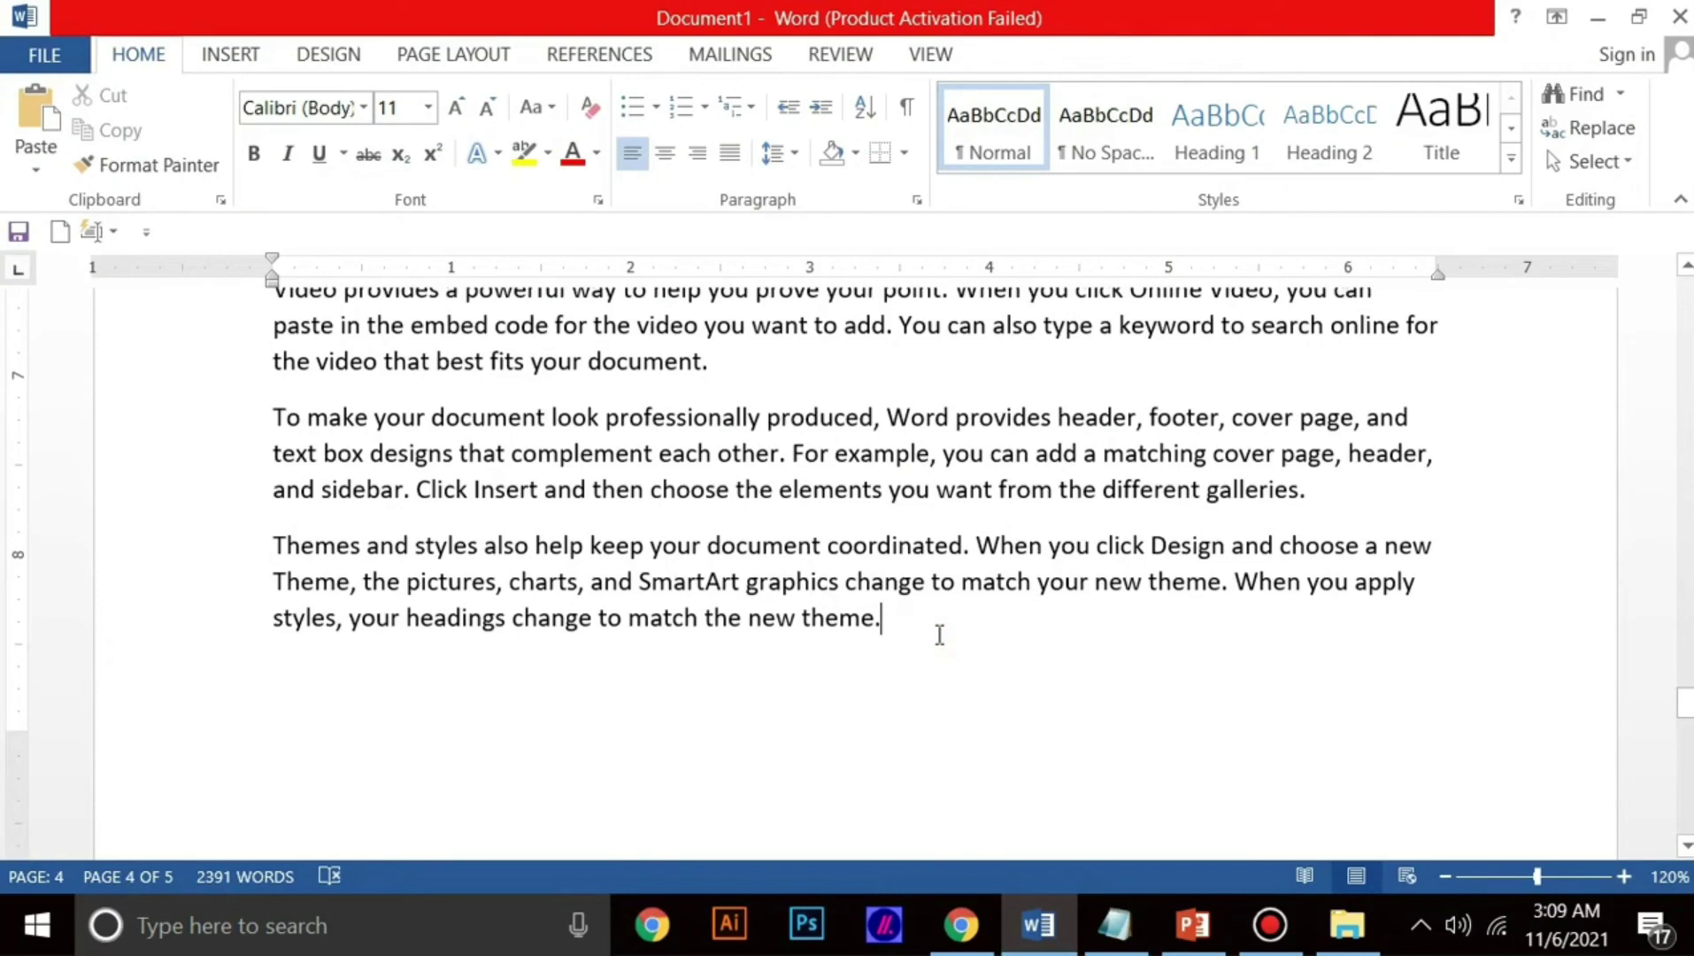
{"action": "key", "text": "ctrl+f"}
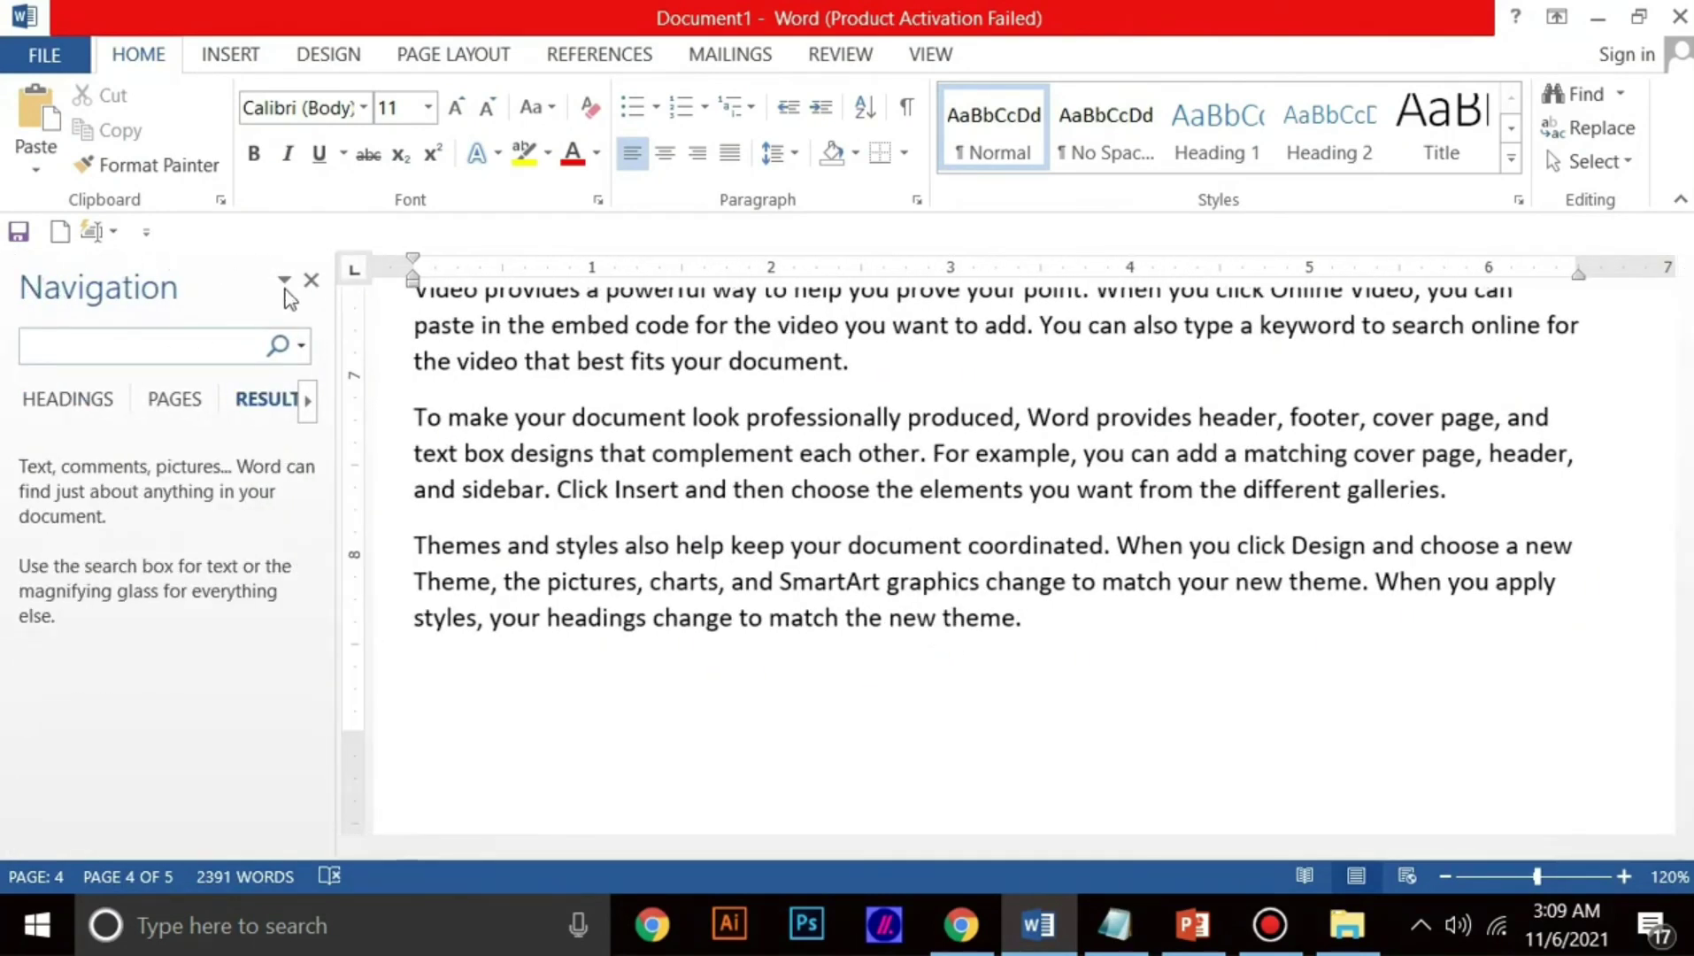
{"action": "left_click", "coordinate": [144, 347]}
{"action": "type", "text": "video"}
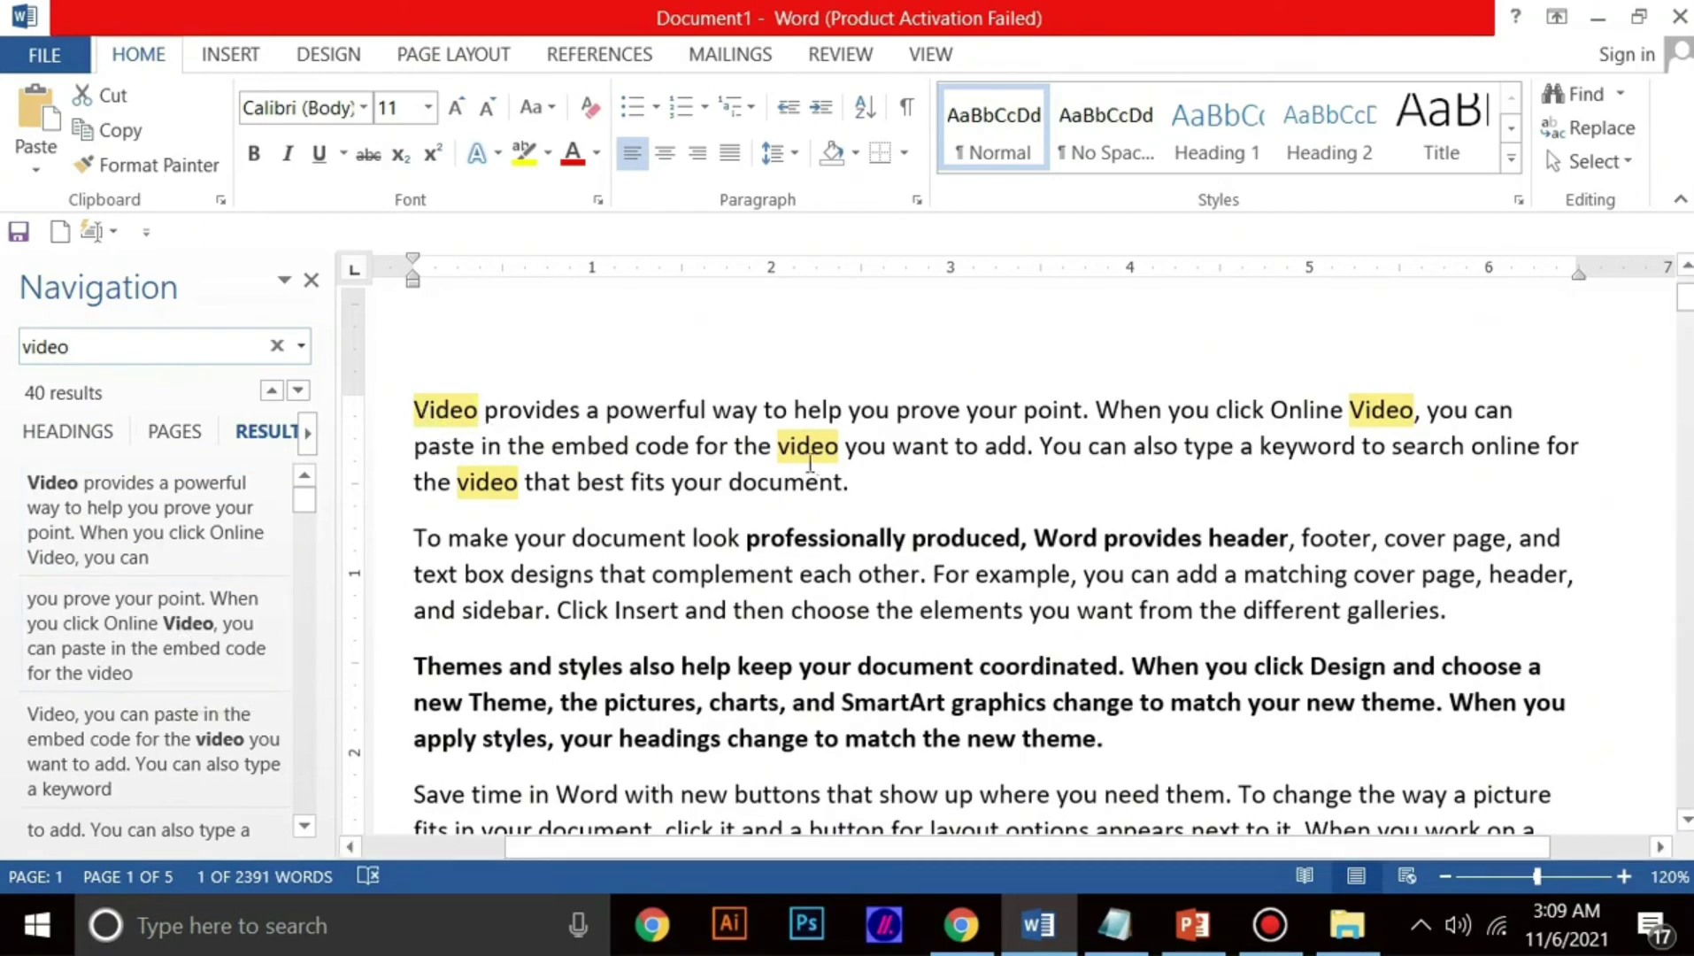
{"action": "scroll", "coordinate": [982, 536], "scroll_direction": "down", "scroll_amount": 1}
{"action": "scroll", "coordinate": [978, 537], "scroll_direction": "down", "scroll_amount": 9}
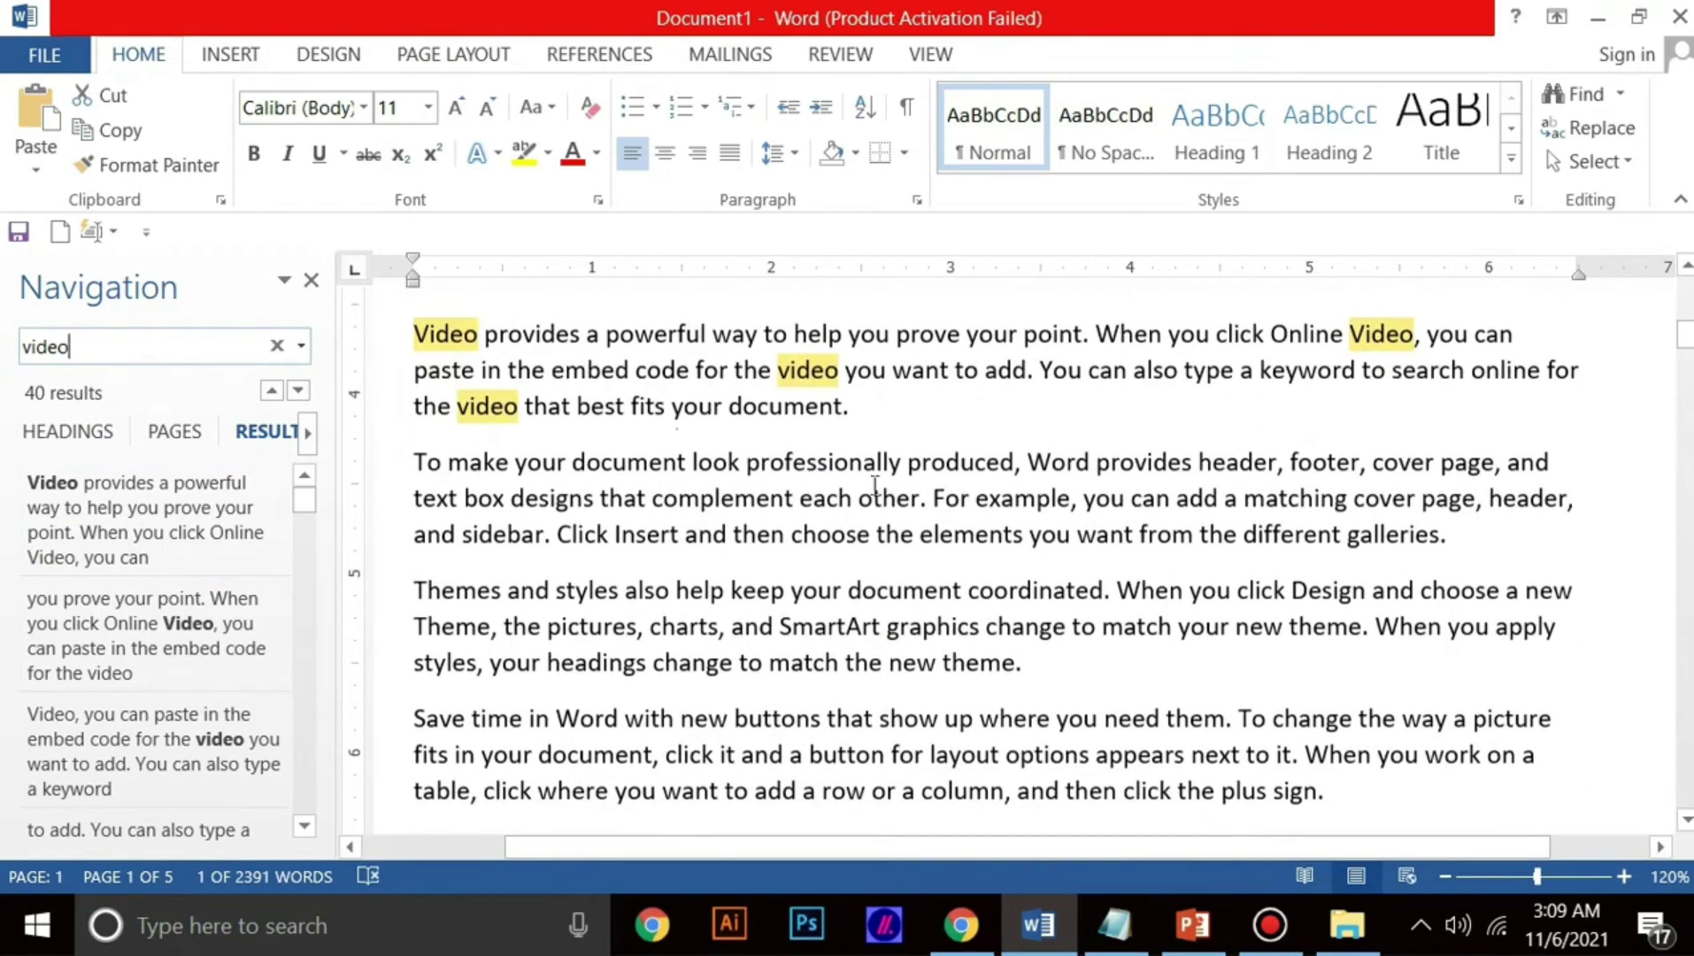
{"action": "scroll", "coordinate": [871, 488], "scroll_direction": "down", "scroll_amount": 4}
{"action": "scroll", "coordinate": [871, 488], "scroll_direction": "down", "scroll_amount": 4}
{"action": "scroll", "coordinate": [877, 574], "scroll_direction": "down", "scroll_amount": 5}
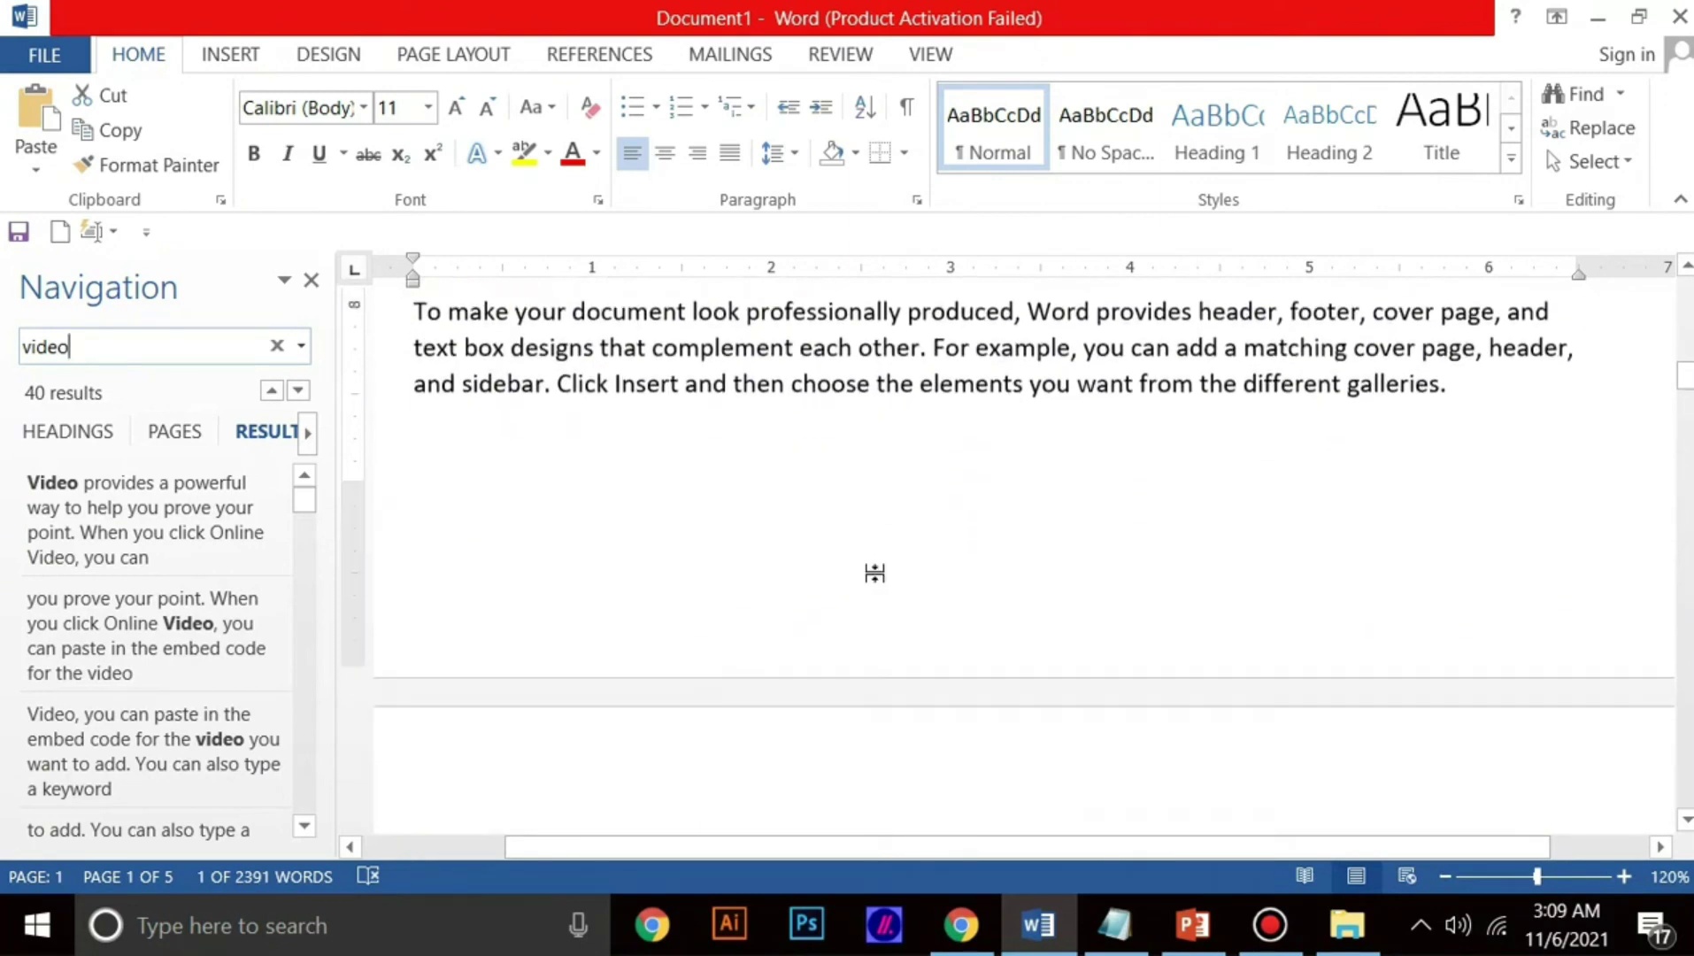
Step: Look through the highlighted "video" matches on pages 2 and 3 of the document, then minimize Word
{"action": "scroll", "coordinate": [877, 575], "scroll_direction": "down", "scroll_amount": 6}
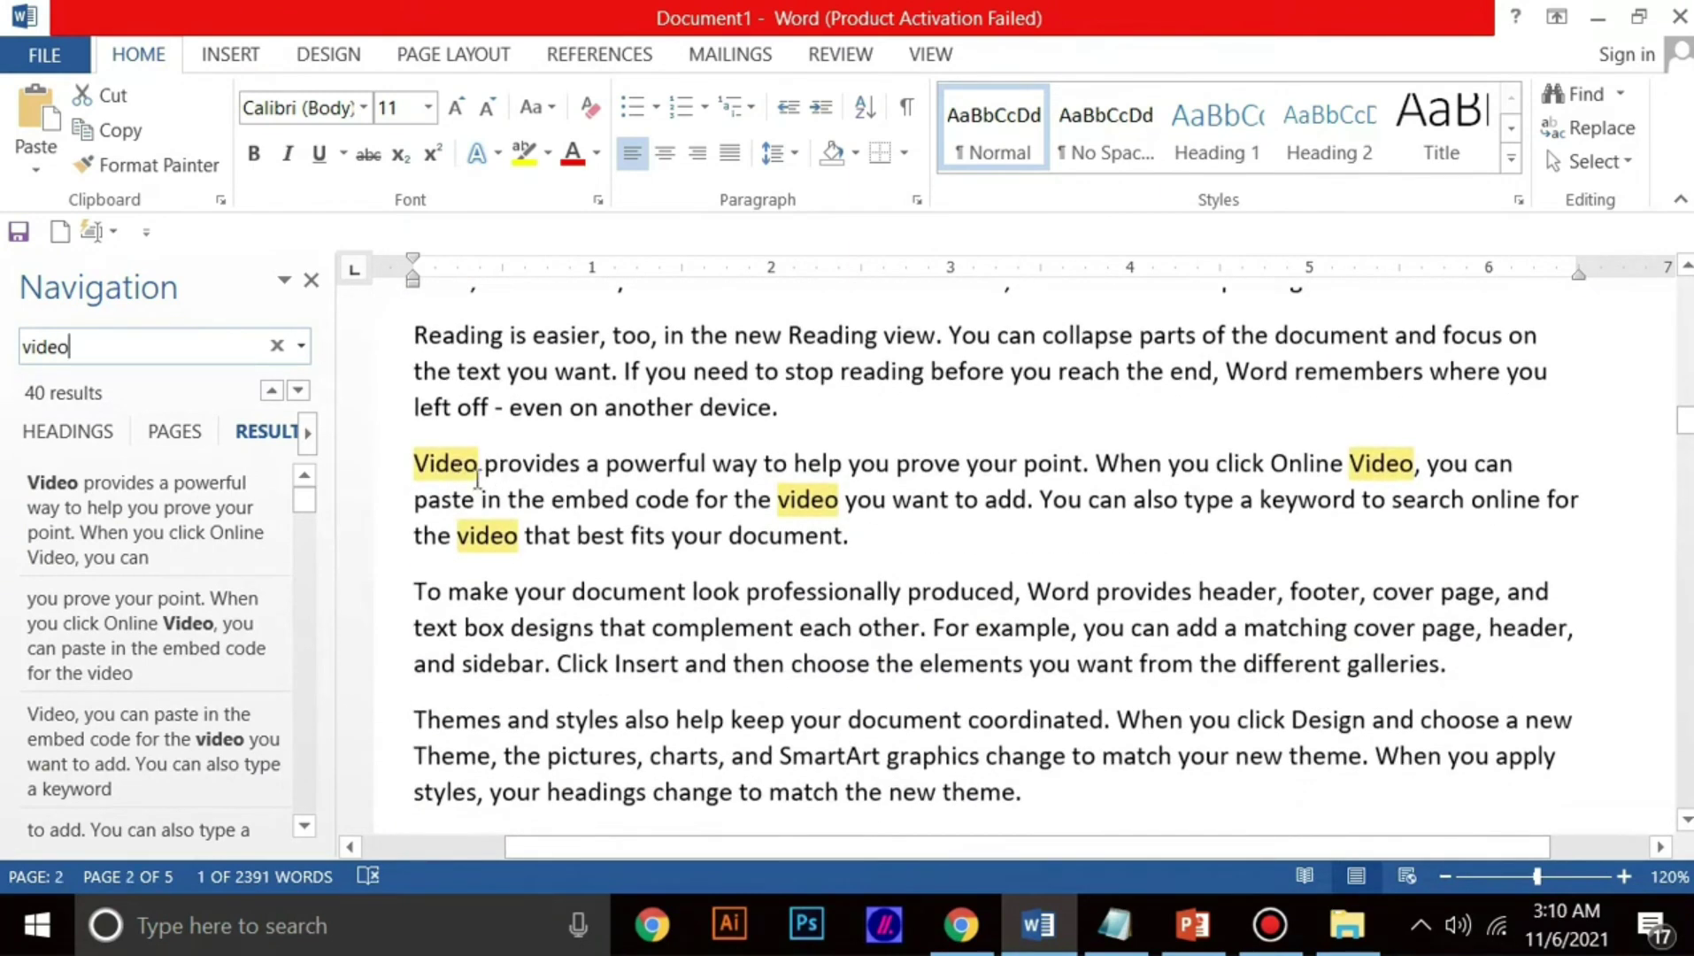
{"action": "scroll", "coordinate": [620, 602], "scroll_direction": "up", "scroll_amount": 2}
{"action": "scroll", "coordinate": [620, 602], "scroll_direction": "down", "scroll_amount": 7}
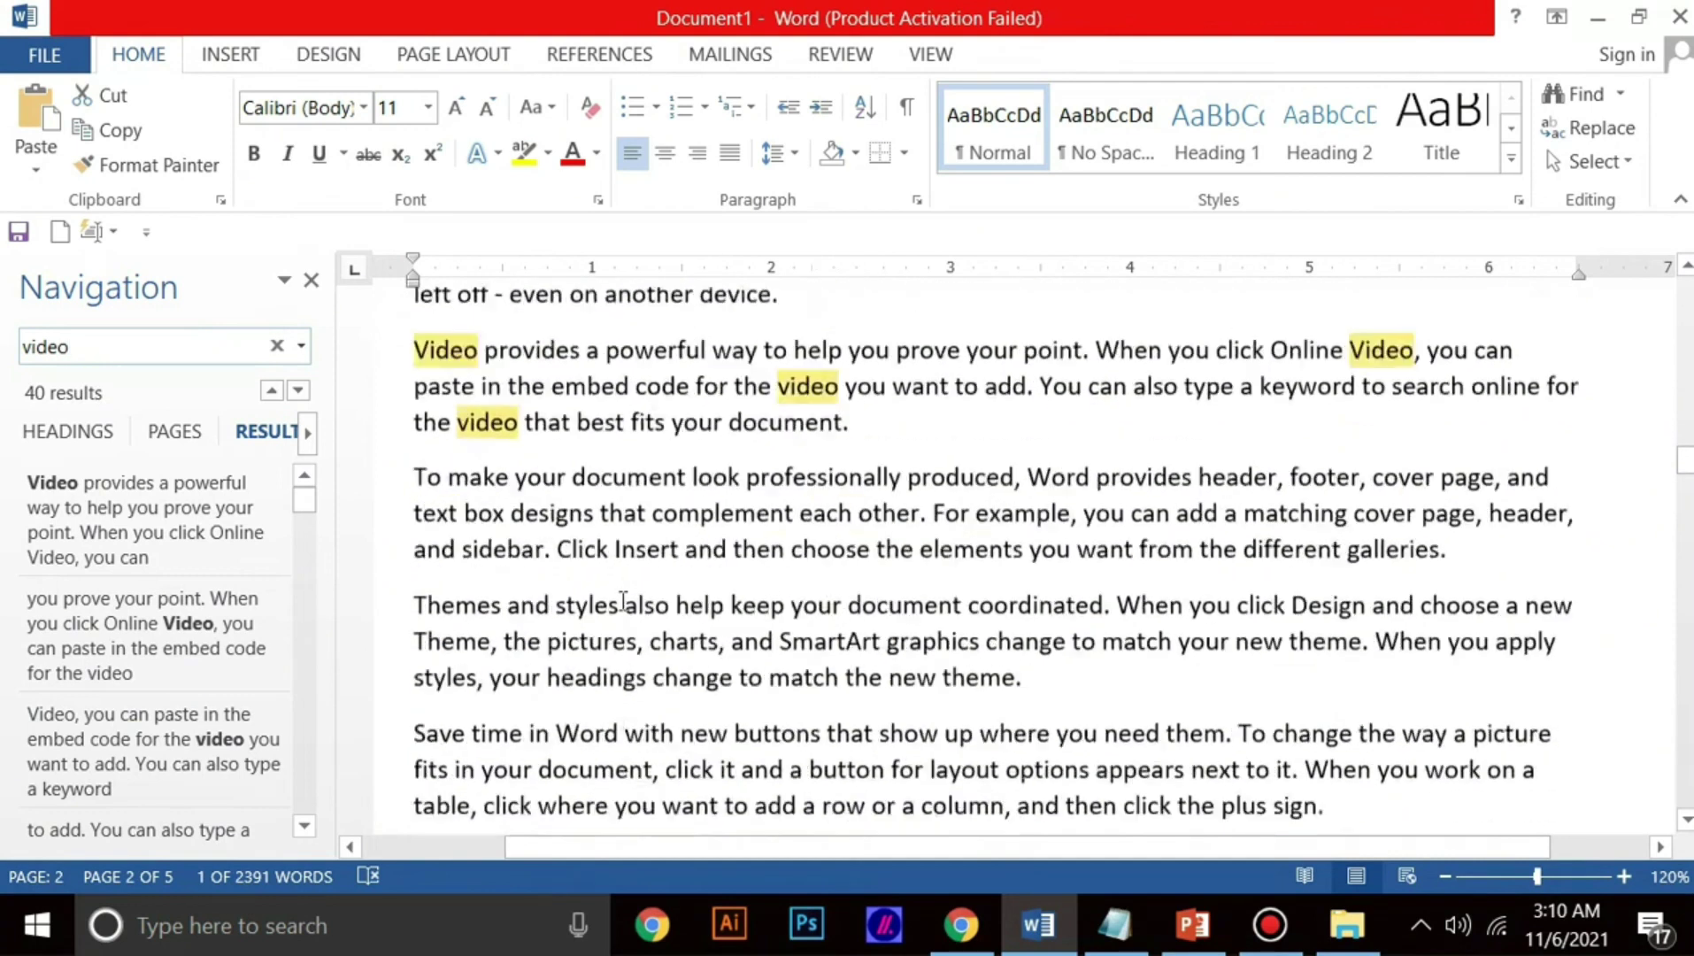
{"action": "scroll", "coordinate": [623, 601], "scroll_direction": "down", "scroll_amount": 10}
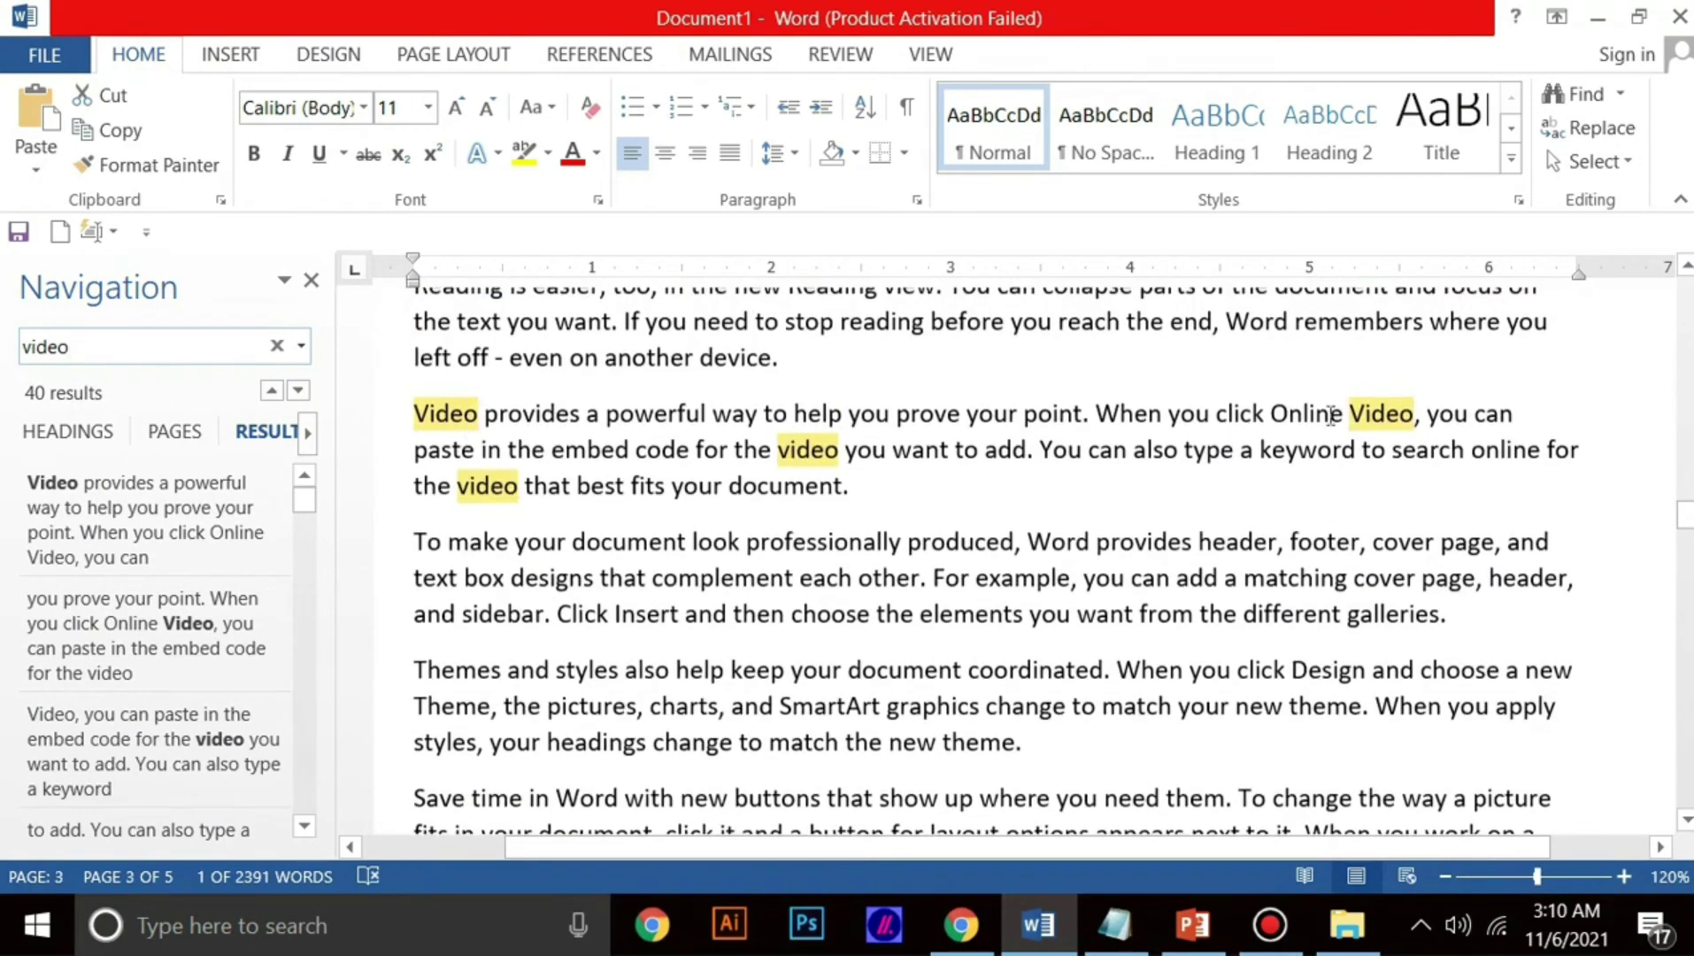
{"action": "scroll", "coordinate": [885, 531], "scroll_direction": "down", "scroll_amount": 1}
{"action": "scroll", "coordinate": [620, 531], "scroll_direction": "up", "scroll_amount": 3}
{"action": "scroll", "coordinate": [463, 417], "scroll_direction": "down", "scroll_amount": 2}
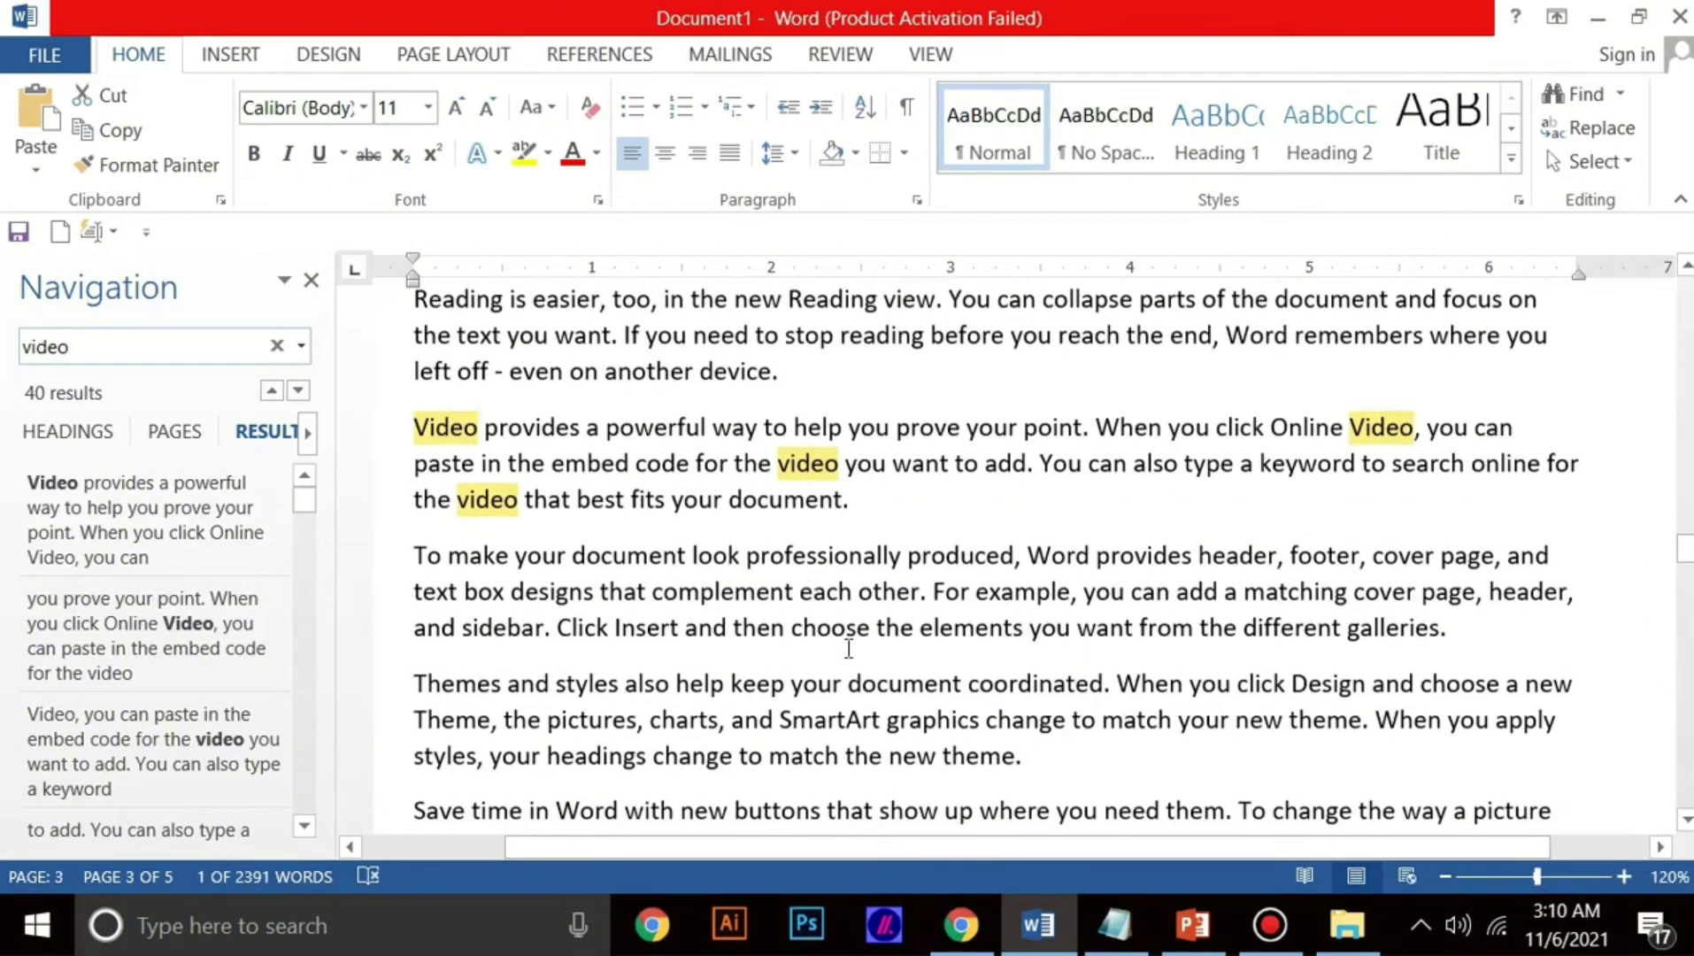
{"action": "scroll", "coordinate": [848, 649], "scroll_direction": "down", "scroll_amount": 3}
{"action": "left_click", "coordinate": [1598, 18]}
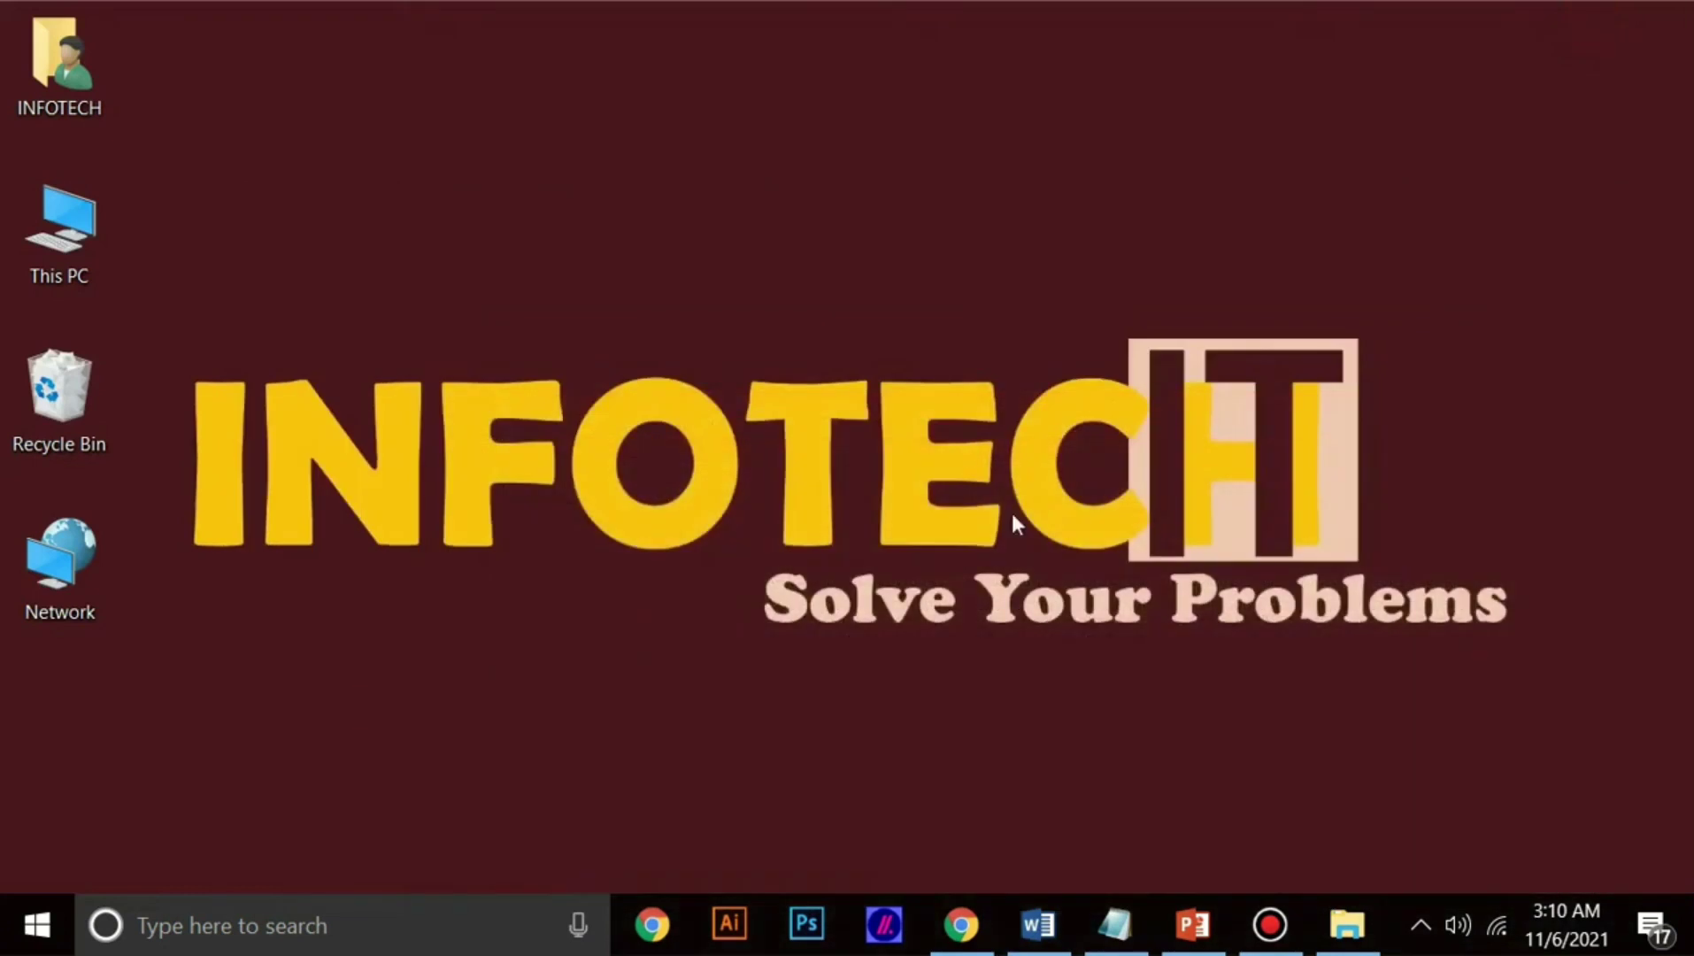
Step: Switch to Chrome and find "html" within the "what is html" search results page
{"action": "left_click", "coordinate": [961, 925]}
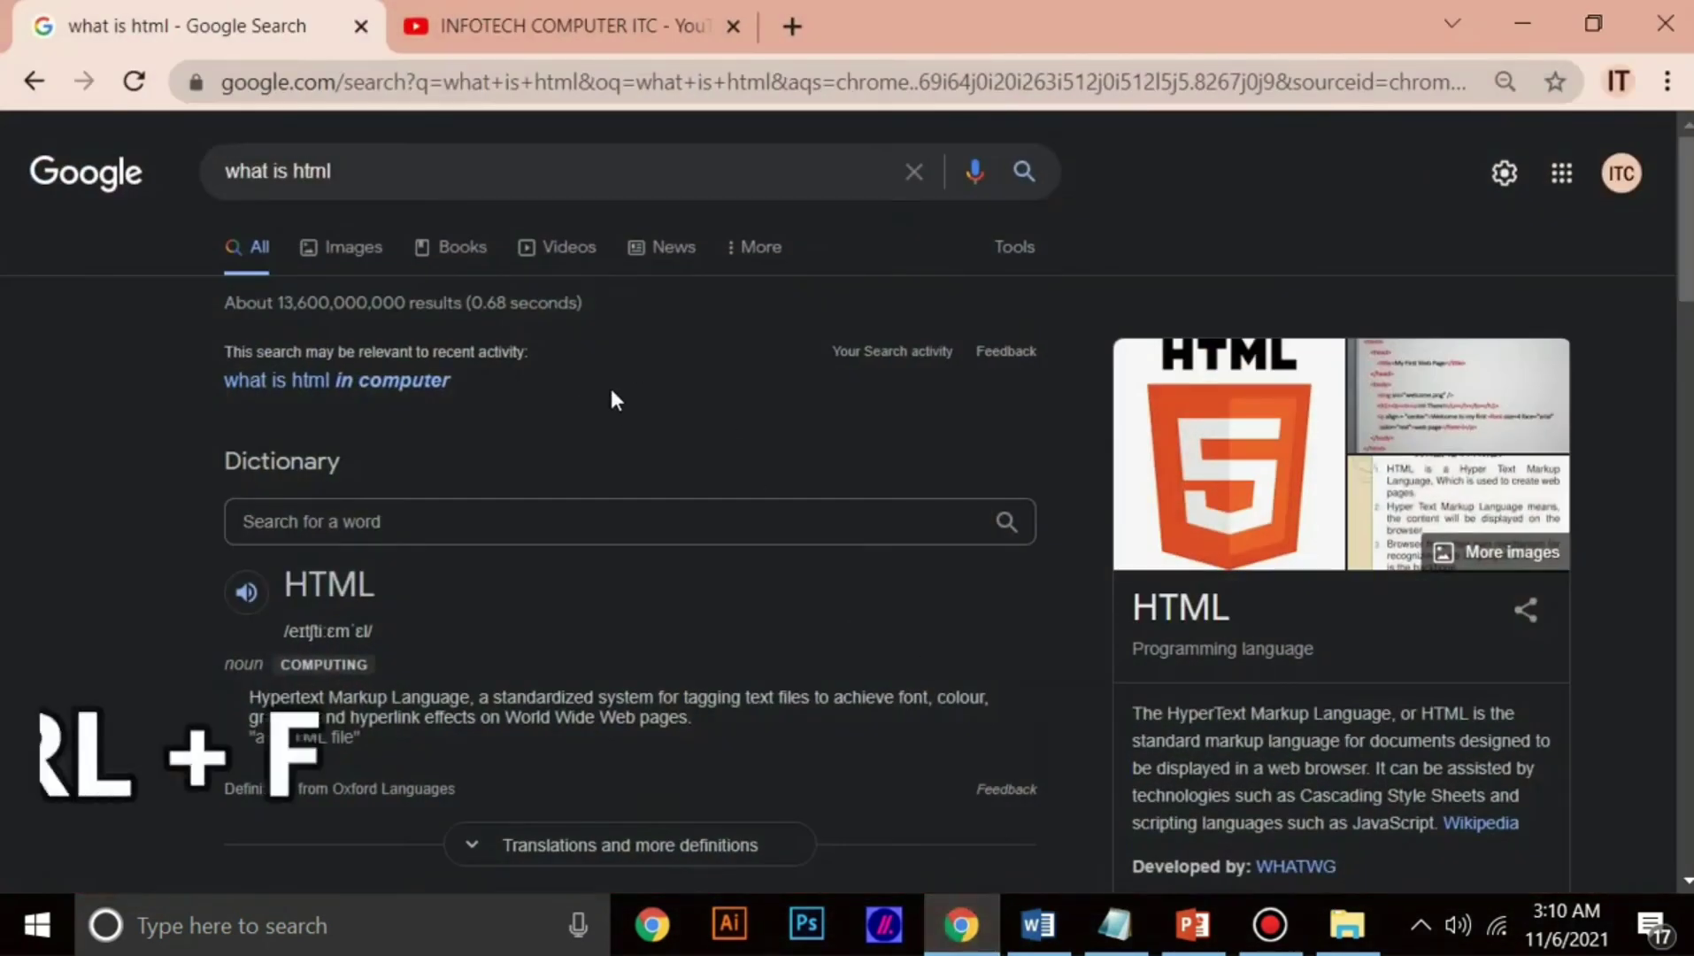
{"action": "key", "text": "ctrl+f"}
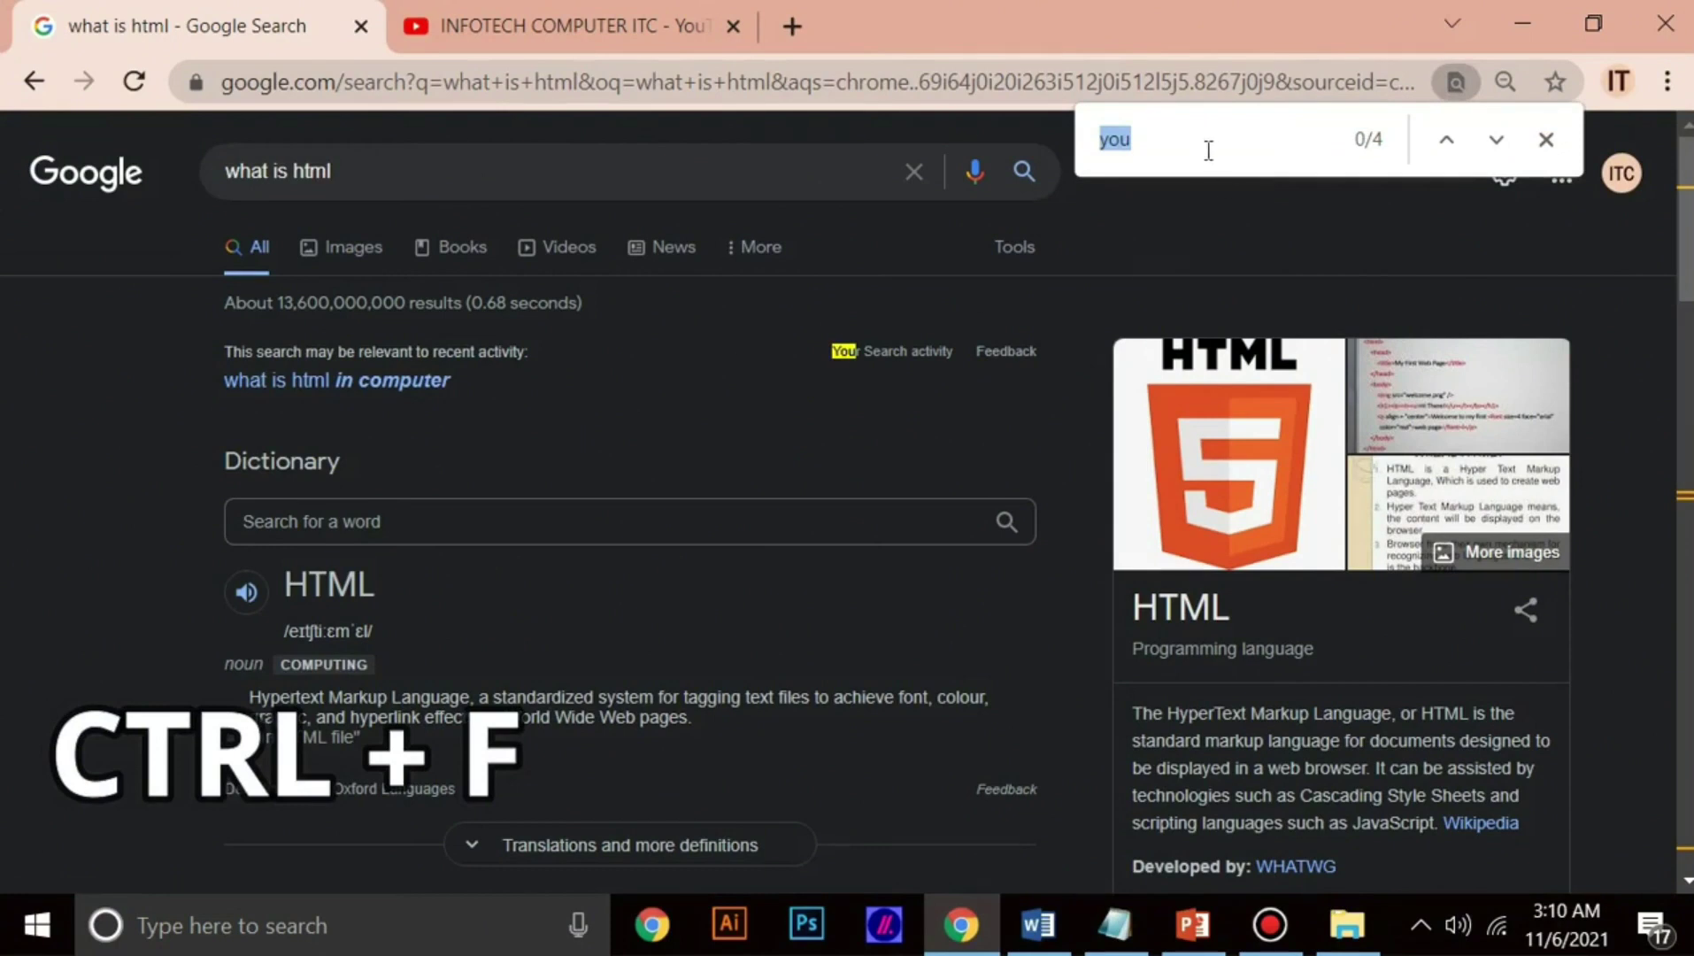
{"action": "type", "text": "html"}
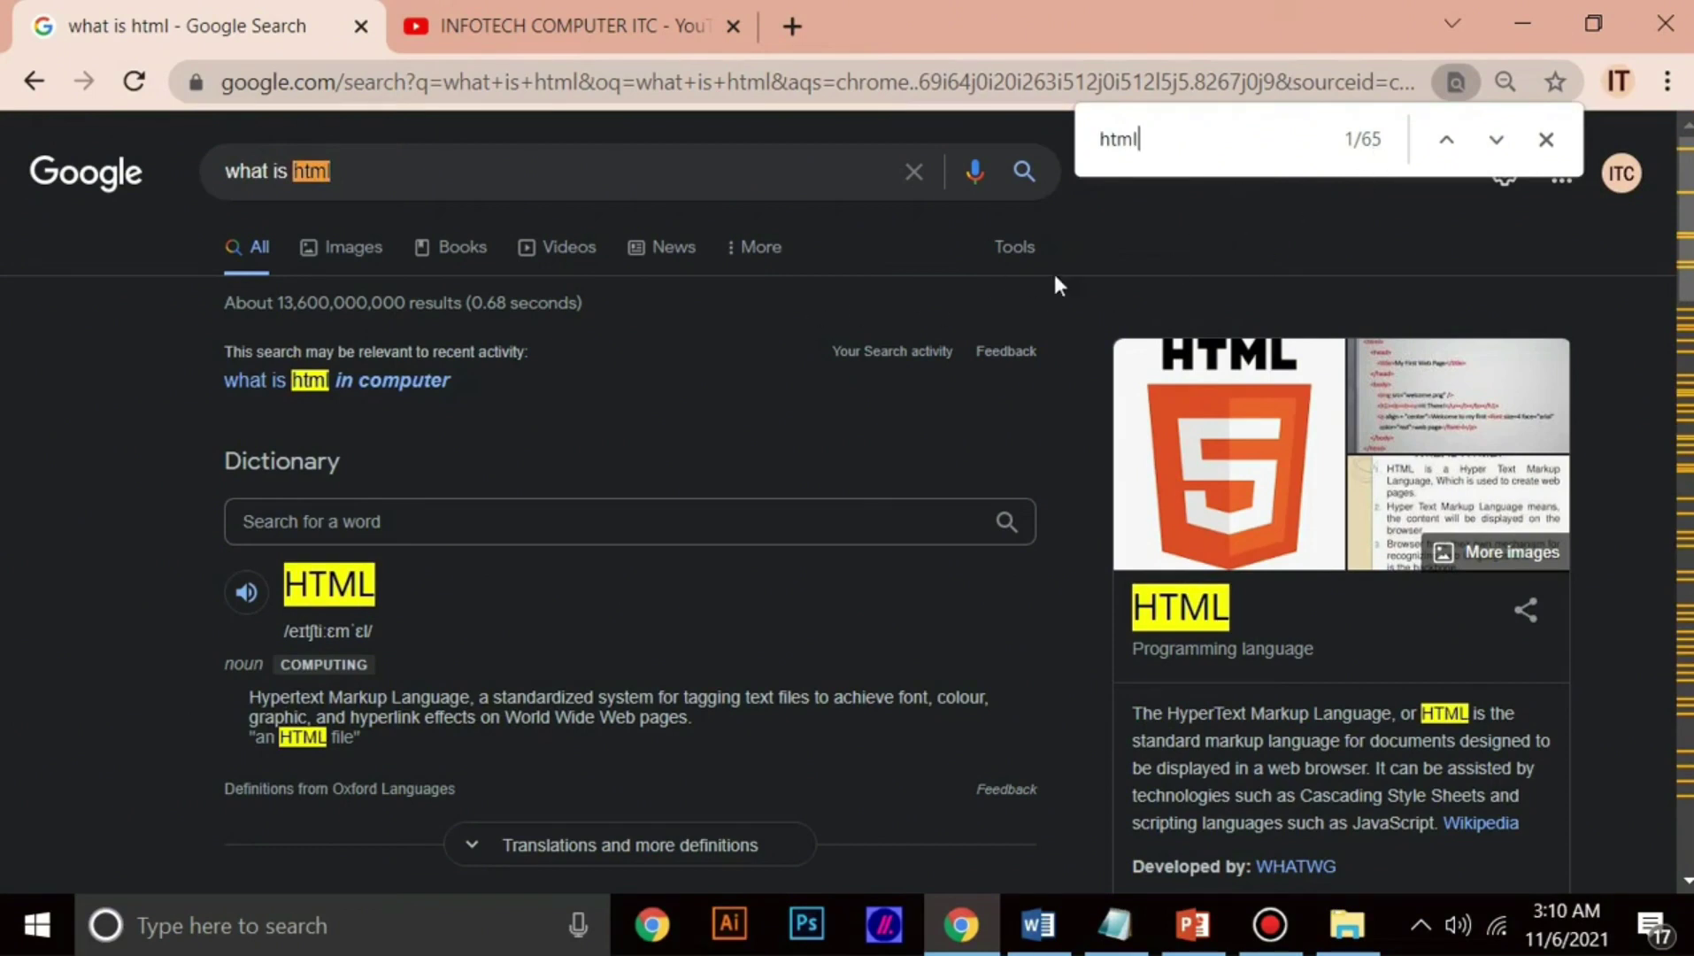
Step: Look through the highlighted "html" matches down to the related searches, then minimize Chrome
{"action": "scroll", "coordinate": [933, 458], "scroll_direction": "down", "scroll_amount": 2}
{"action": "scroll", "coordinate": [932, 456], "scroll_direction": "down", "scroll_amount": 5}
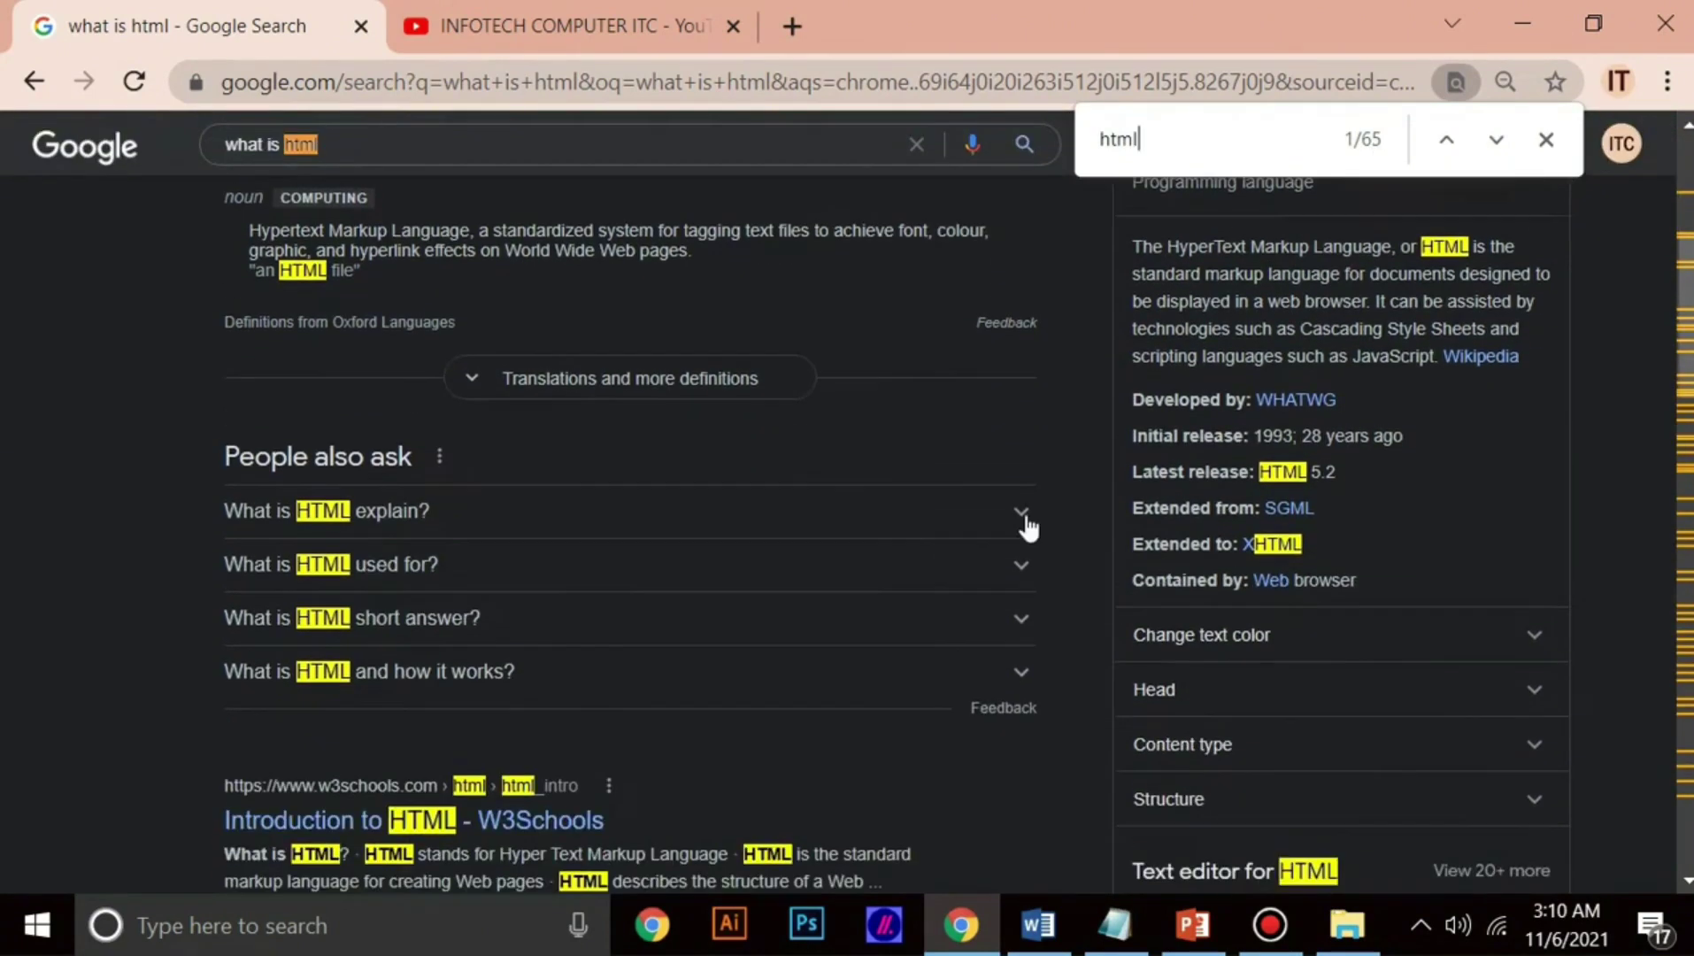
{"action": "scroll", "coordinate": [609, 552], "scroll_direction": "down", "scroll_amount": 4}
{"action": "scroll", "coordinate": [664, 565], "scroll_direction": "down", "scroll_amount": 15}
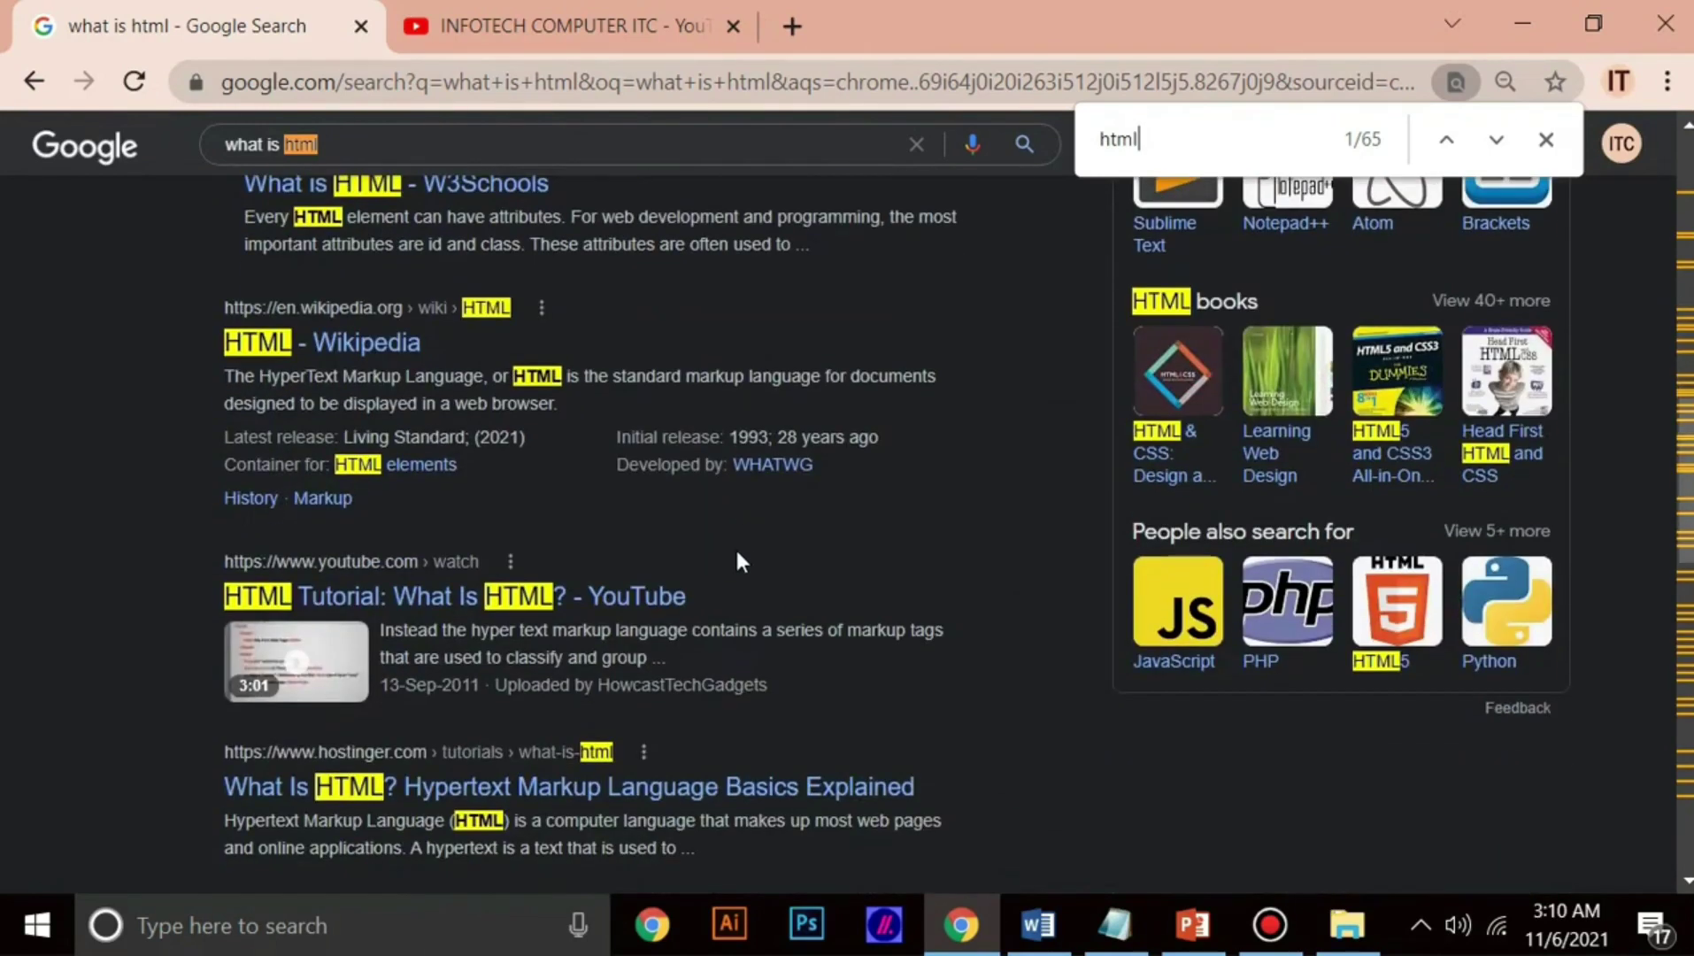
{"action": "scroll", "coordinate": [745, 523], "scroll_direction": "down", "scroll_amount": 5}
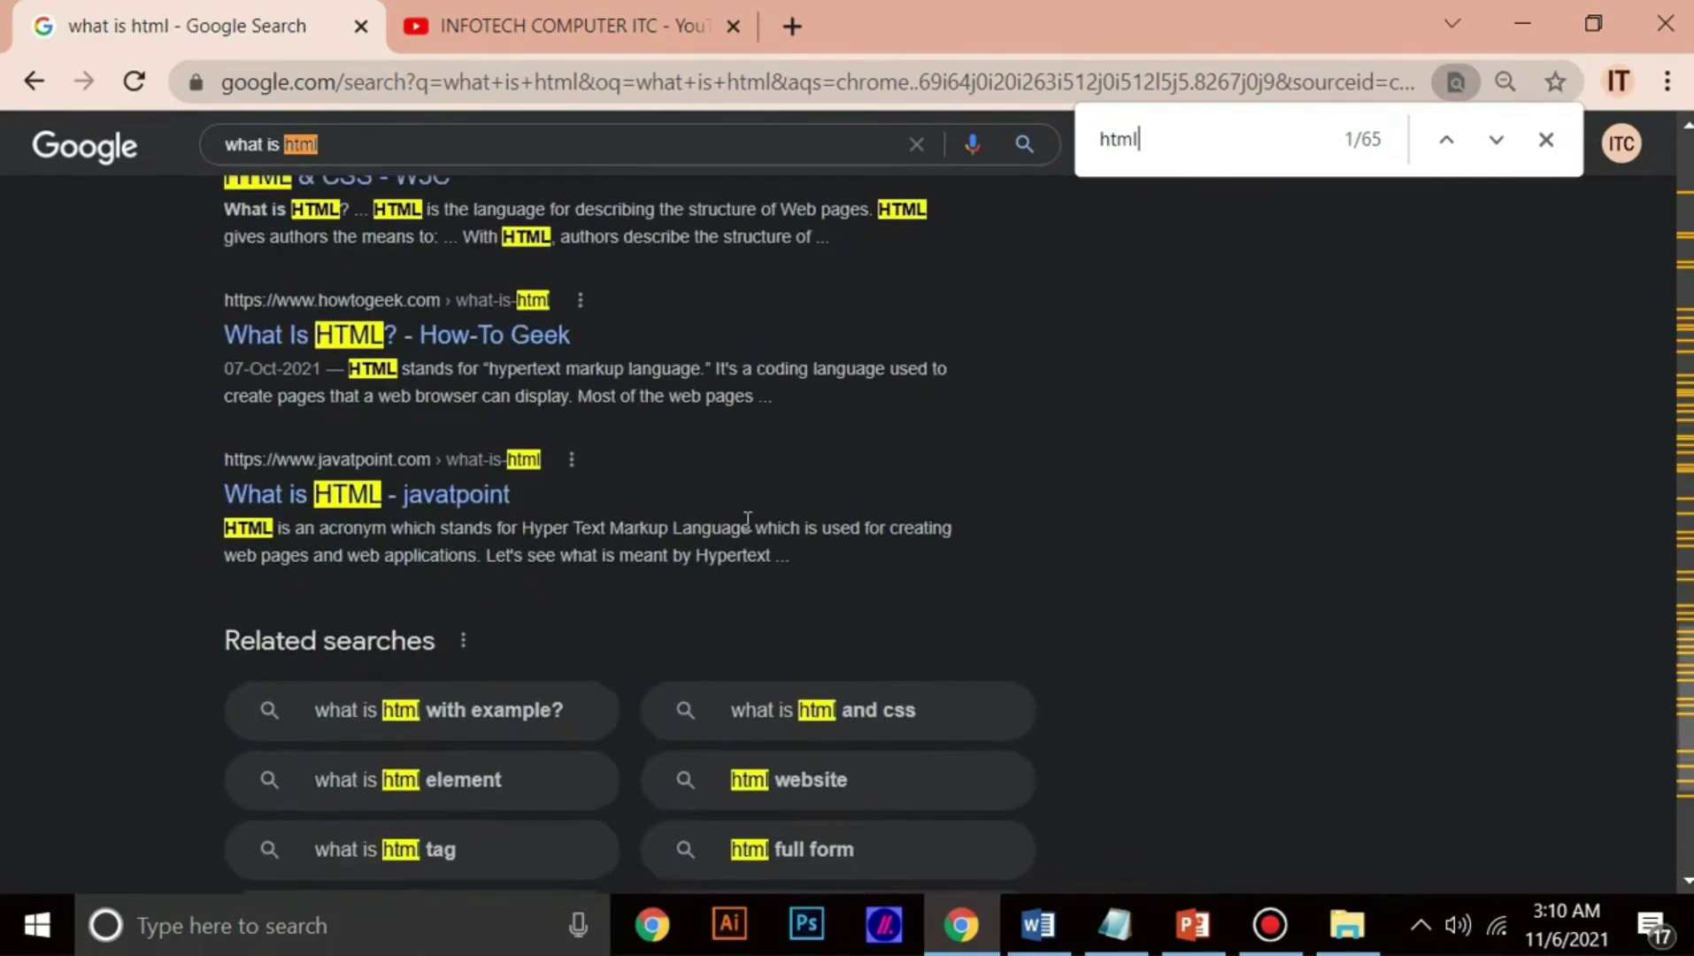
{"action": "left_click", "coordinate": [1524, 22]}
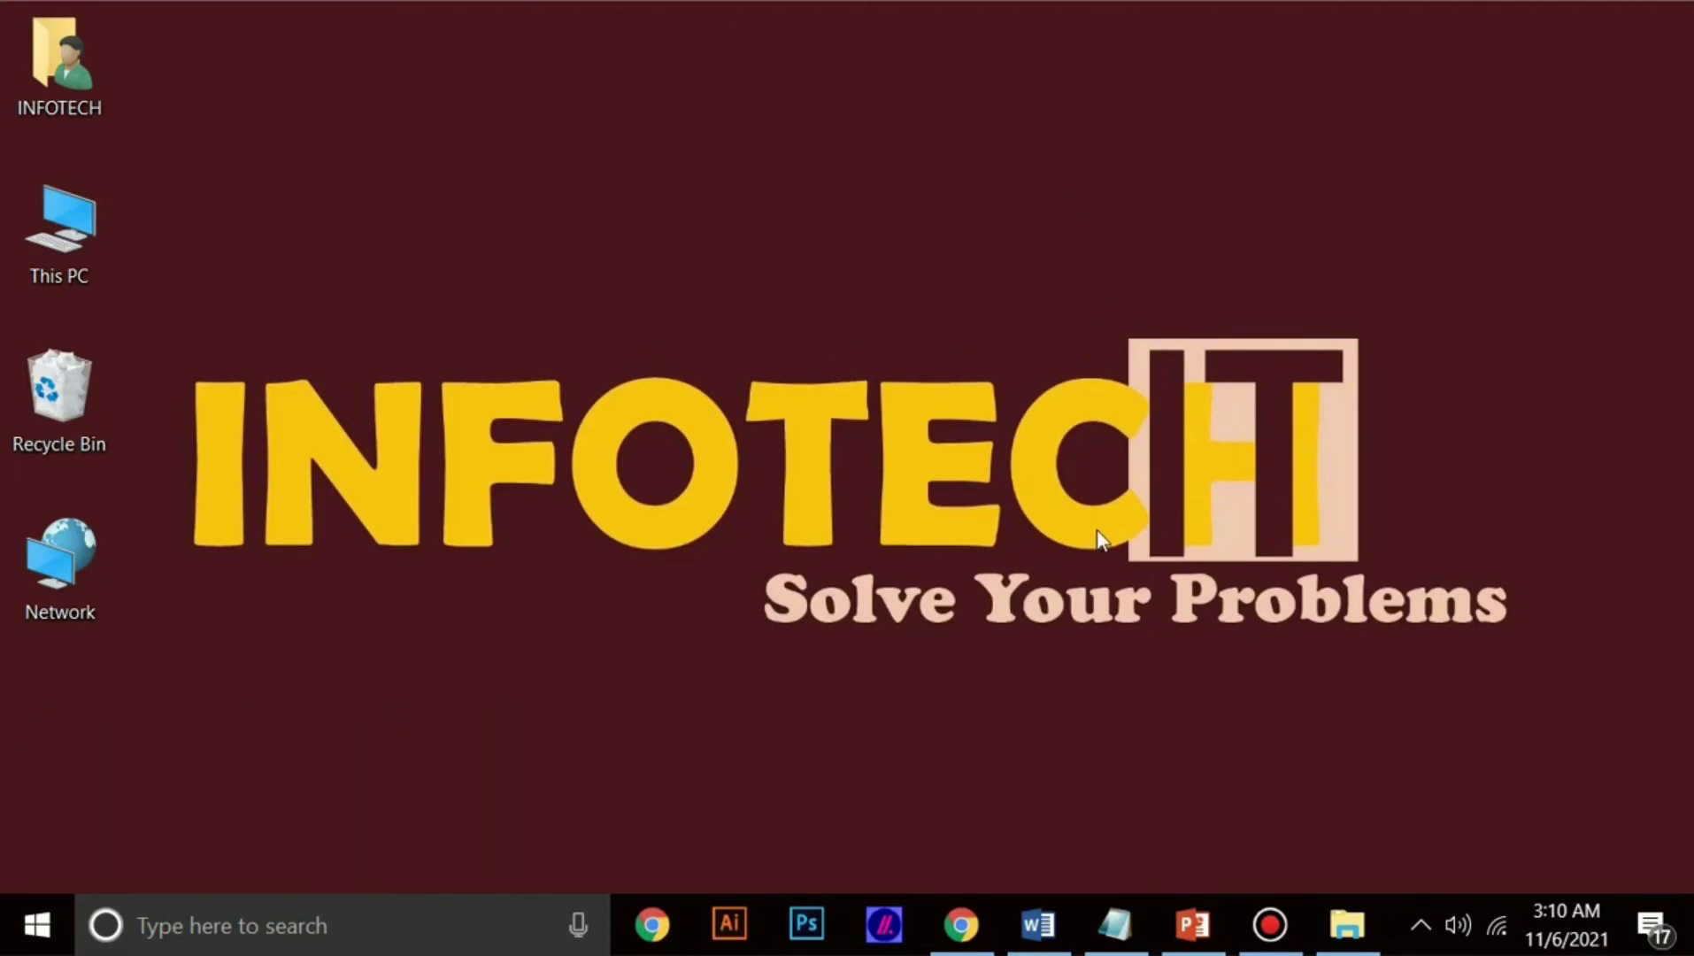
Step: Switch to Word, close the document search and place the cursor at the end of the first paragraph on page 1
{"action": "left_click", "coordinate": [1044, 929]}
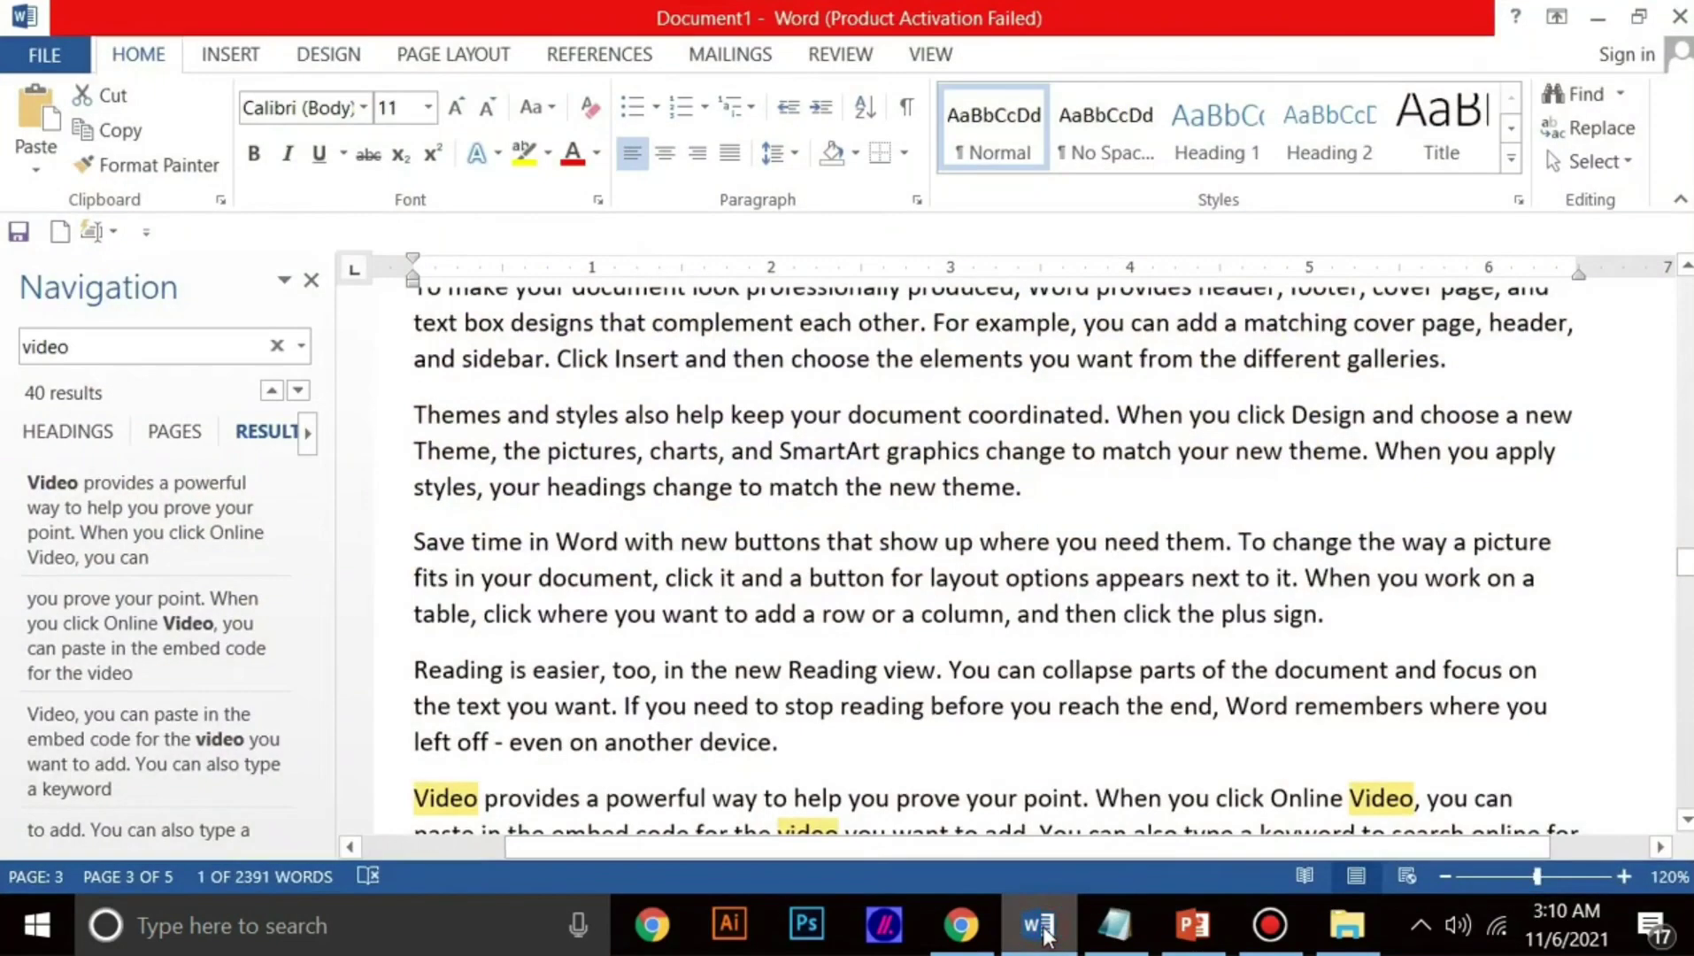
{"action": "left_click", "coordinate": [311, 280]}
{"action": "left_click_drag", "start_coordinate": [1687, 695], "coordinate": [1686, 287]}
{"action": "left_click", "coordinate": [698, 583]}
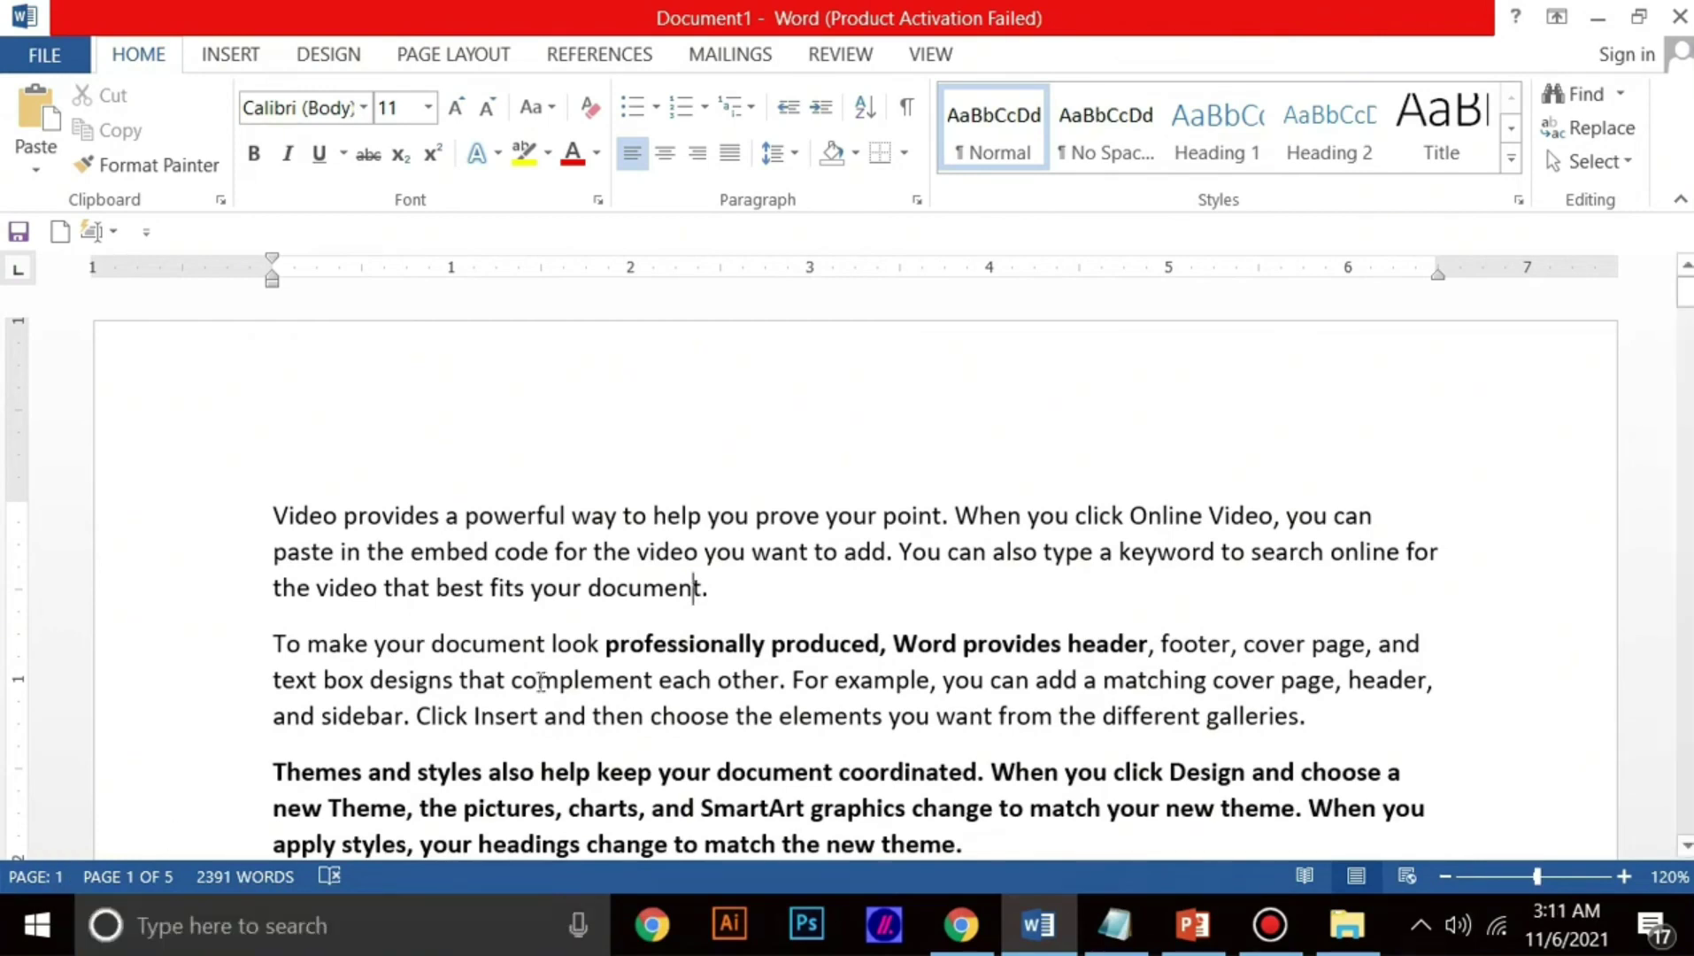
{"action": "left_click", "coordinate": [728, 588]}
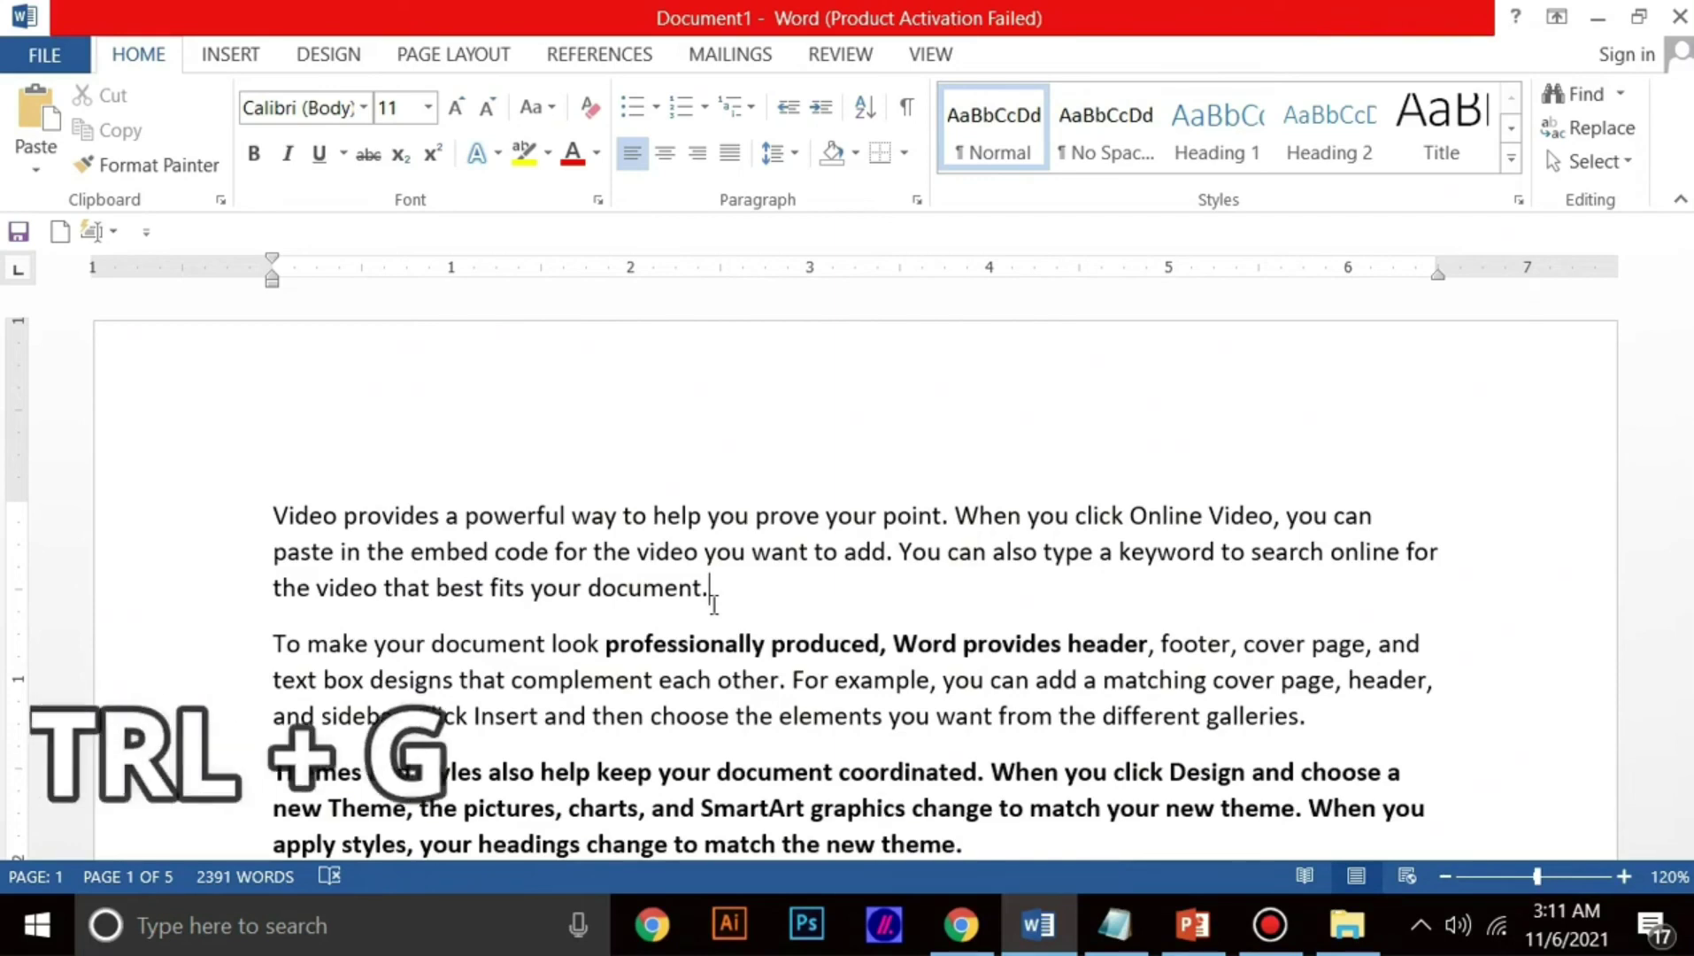
Step: Use the Go To command to jump to page 5 of the document, then close the dialog
{"action": "key", "text": "ctrl+g"}
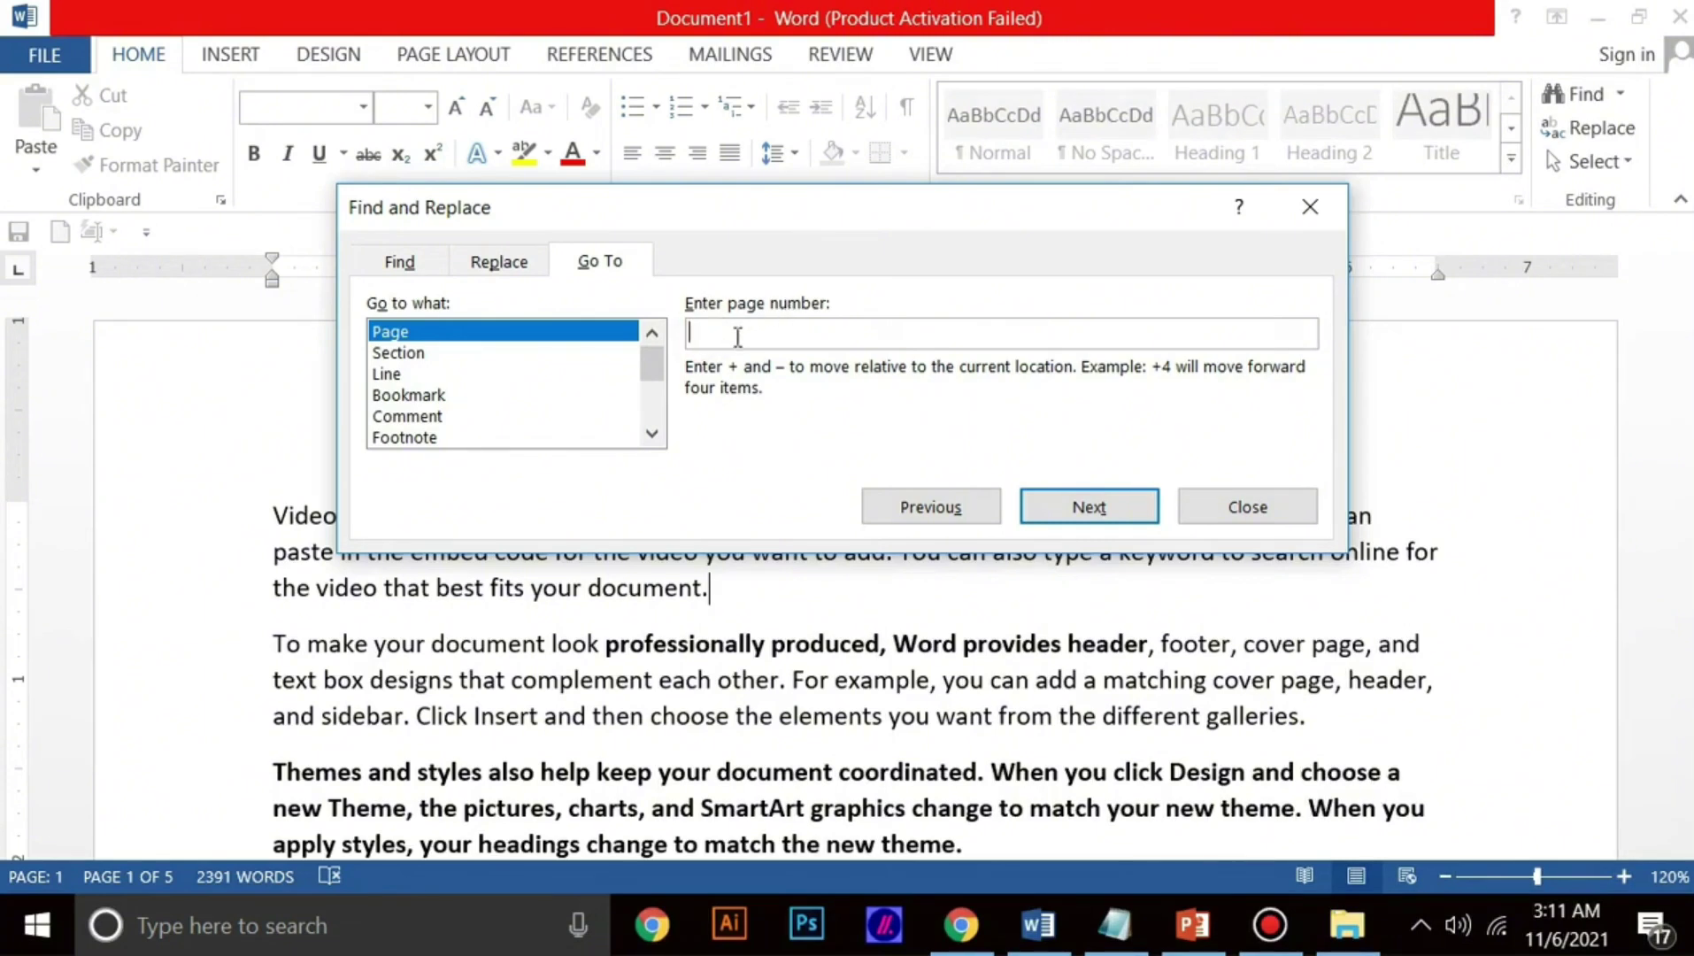
{"action": "type", "text": "5"}
{"action": "left_click", "coordinate": [1089, 504]}
{"action": "left_click", "coordinate": [1262, 514]}
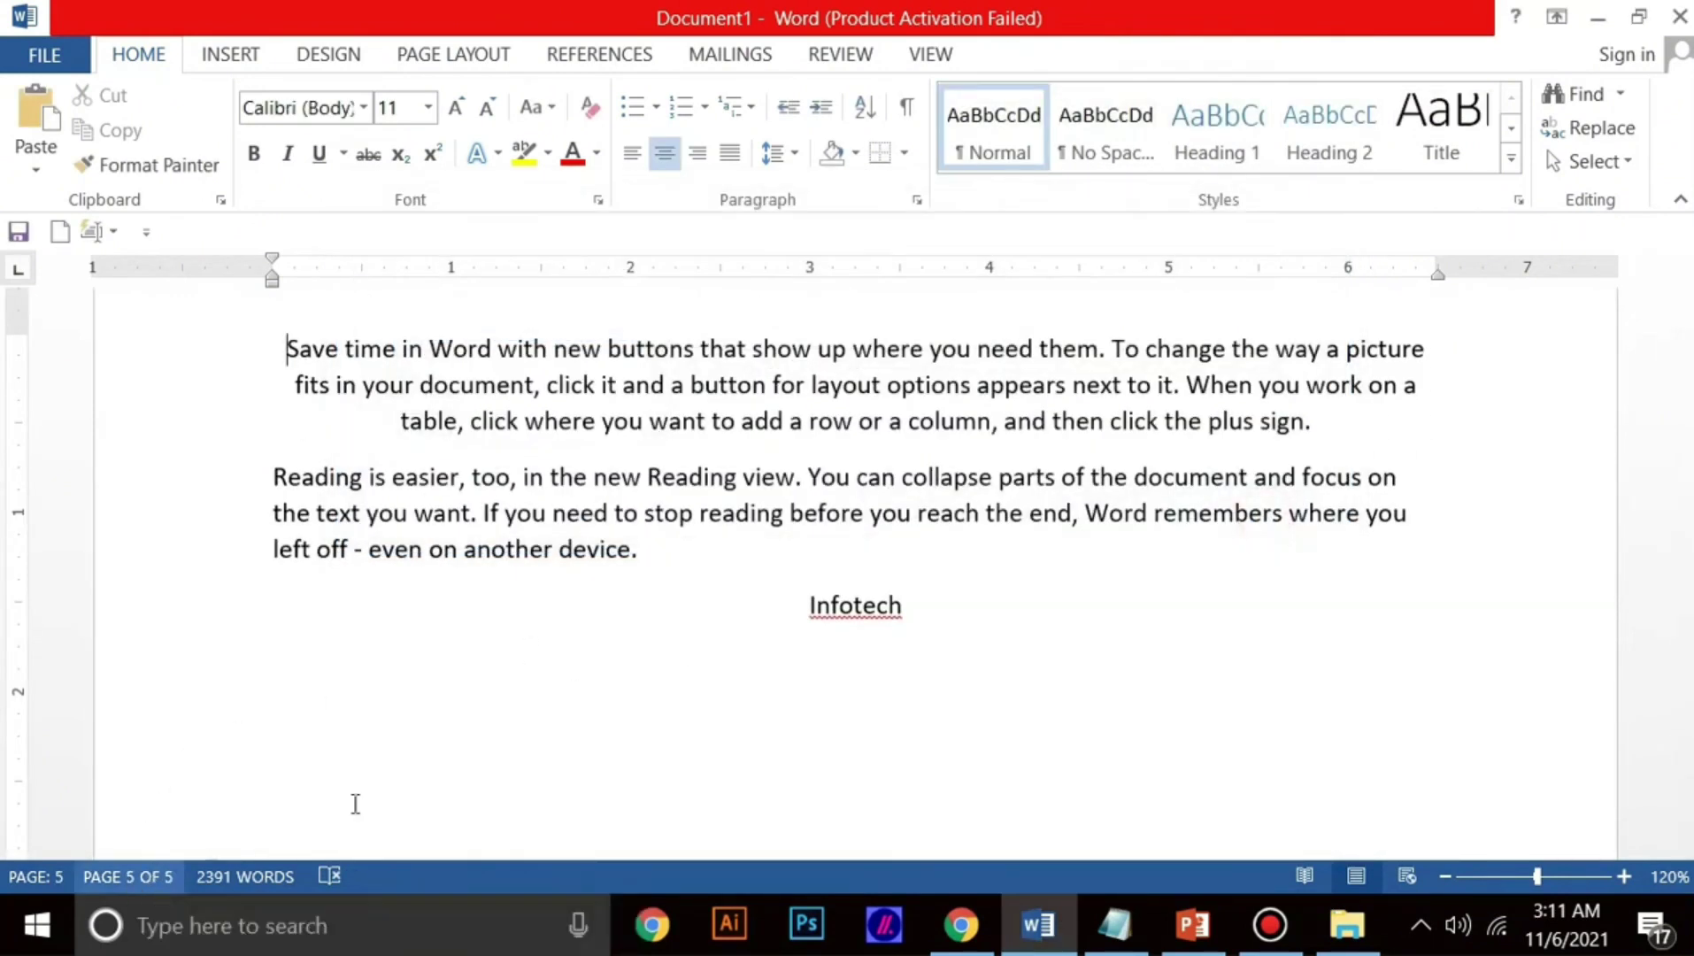
Step: Look over page 5 down to the end of the document
{"action": "scroll", "coordinate": [841, 593], "scroll_direction": "down", "scroll_amount": 8}
{"action": "scroll", "coordinate": [876, 620], "scroll_direction": "down", "scroll_amount": 1}
{"action": "scroll", "coordinate": [1328, 690], "scroll_direction": "up", "scroll_amount": 1}
{"action": "left_click_drag", "start_coordinate": [1686, 753], "coordinate": [1688, 768]}
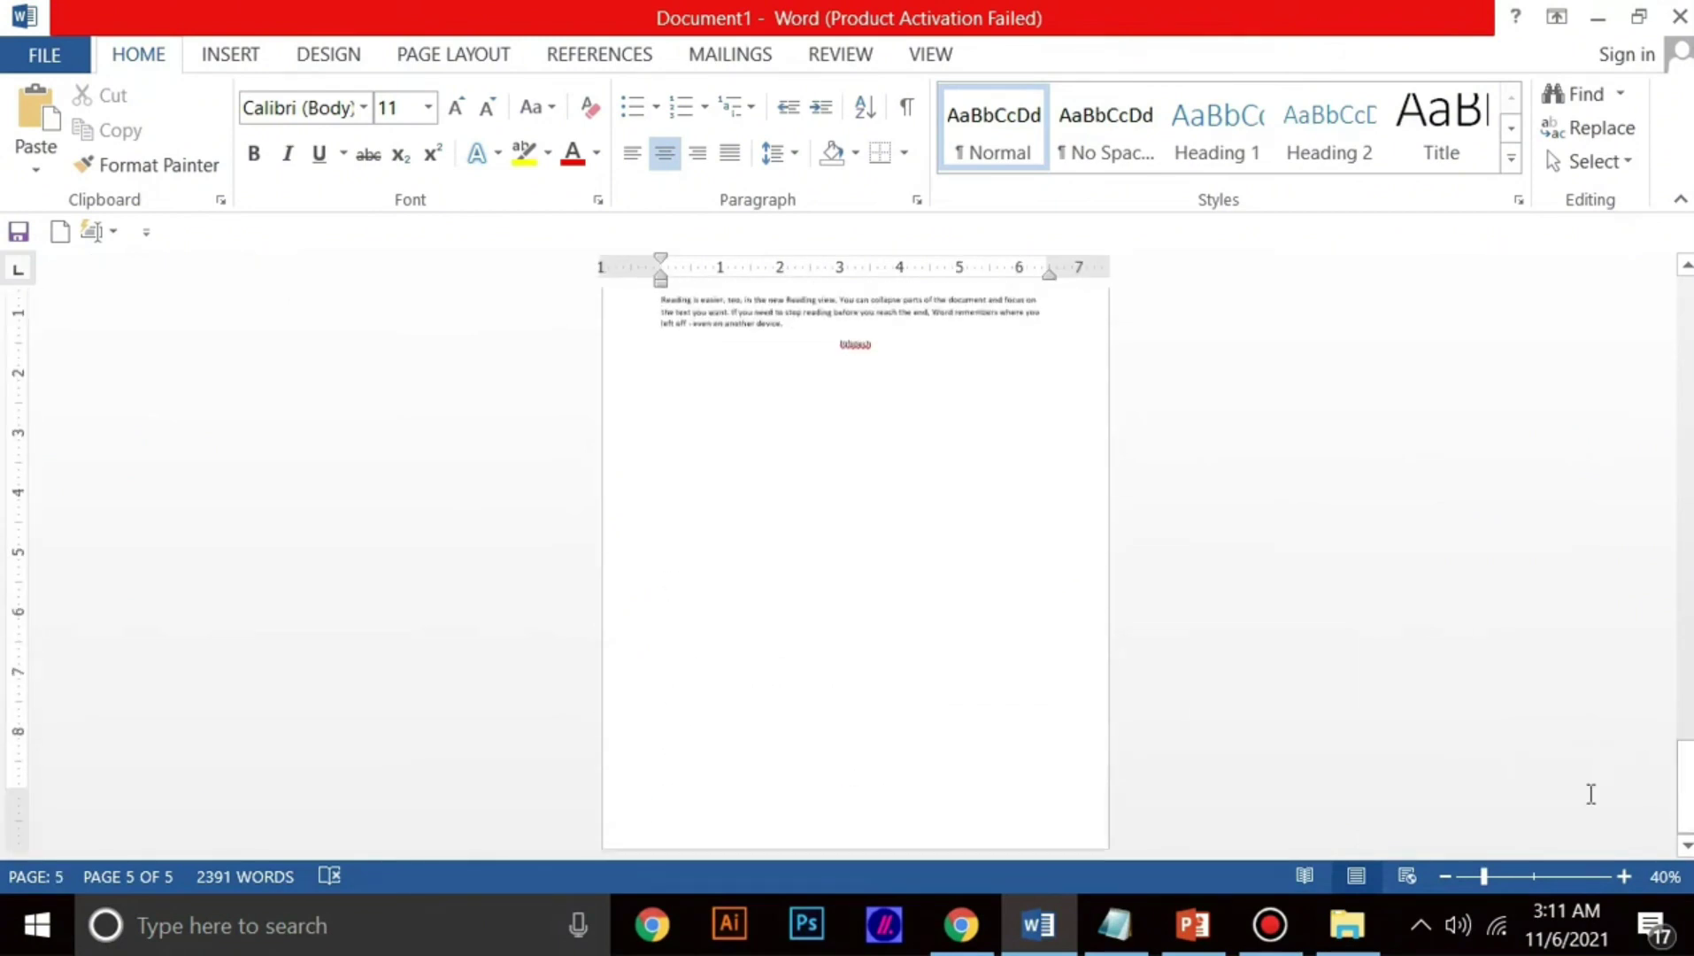
{"action": "scroll", "coordinate": [792, 468], "scroll_direction": "up", "scroll_amount": 9}
Step: Use the Go To command to jump to line number 10, then close the dialog
{"action": "left_click", "coordinate": [803, 438]}
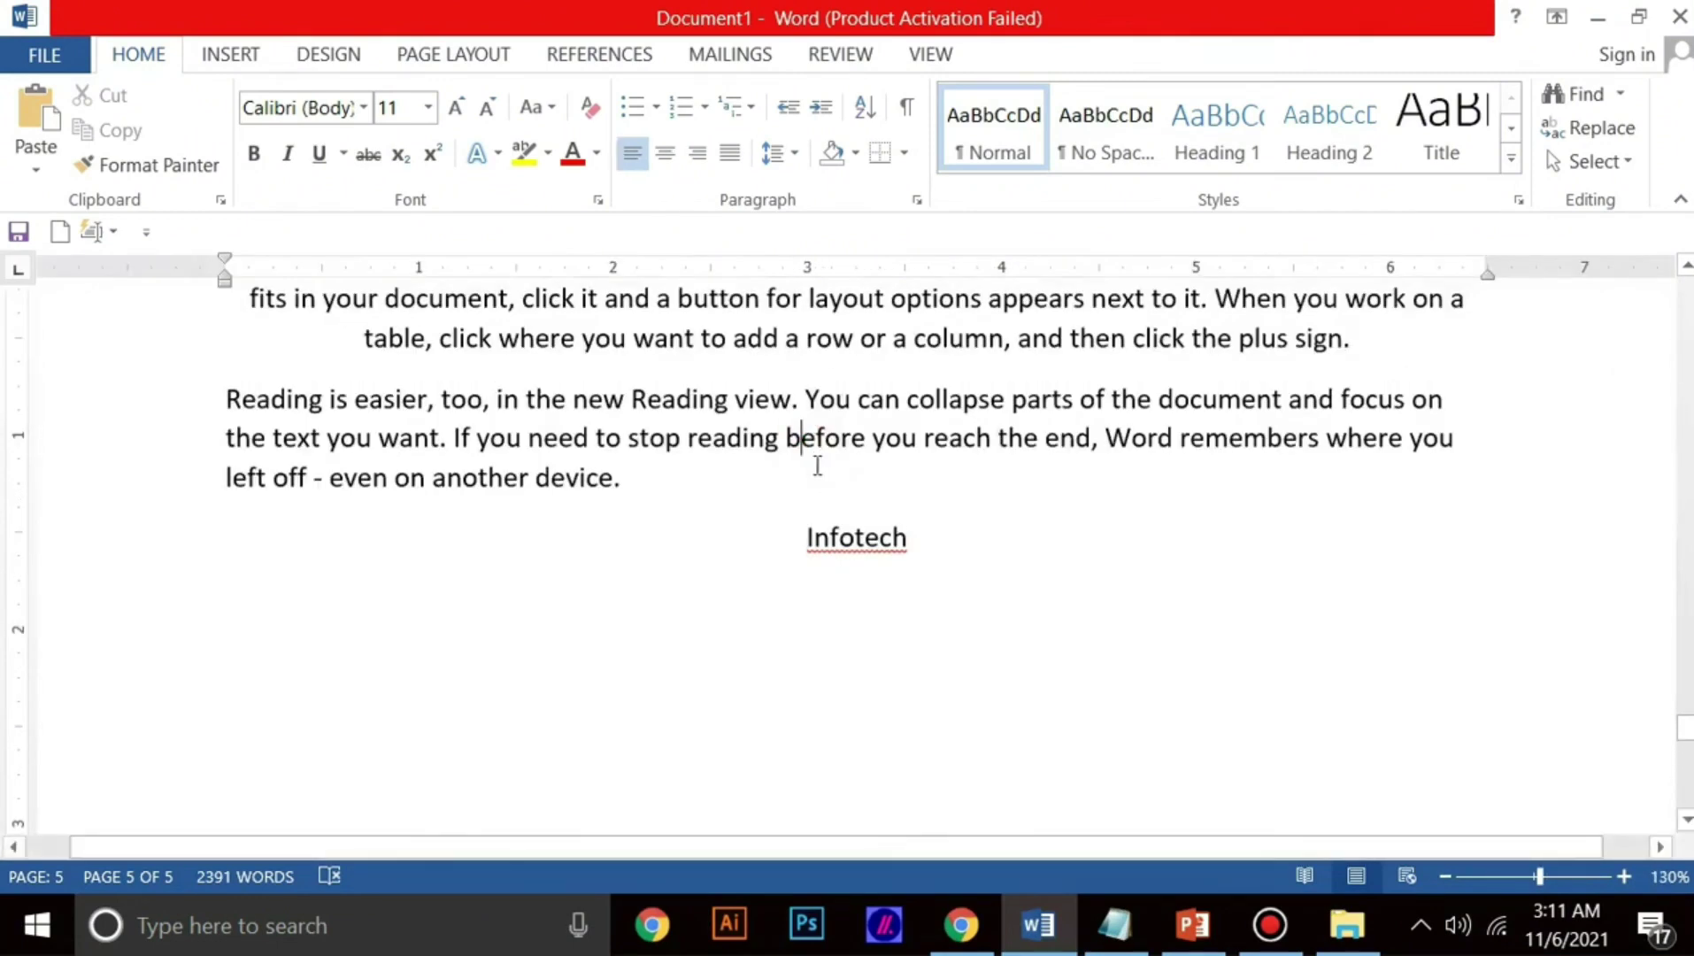
{"action": "key", "text": "ctrl+g"}
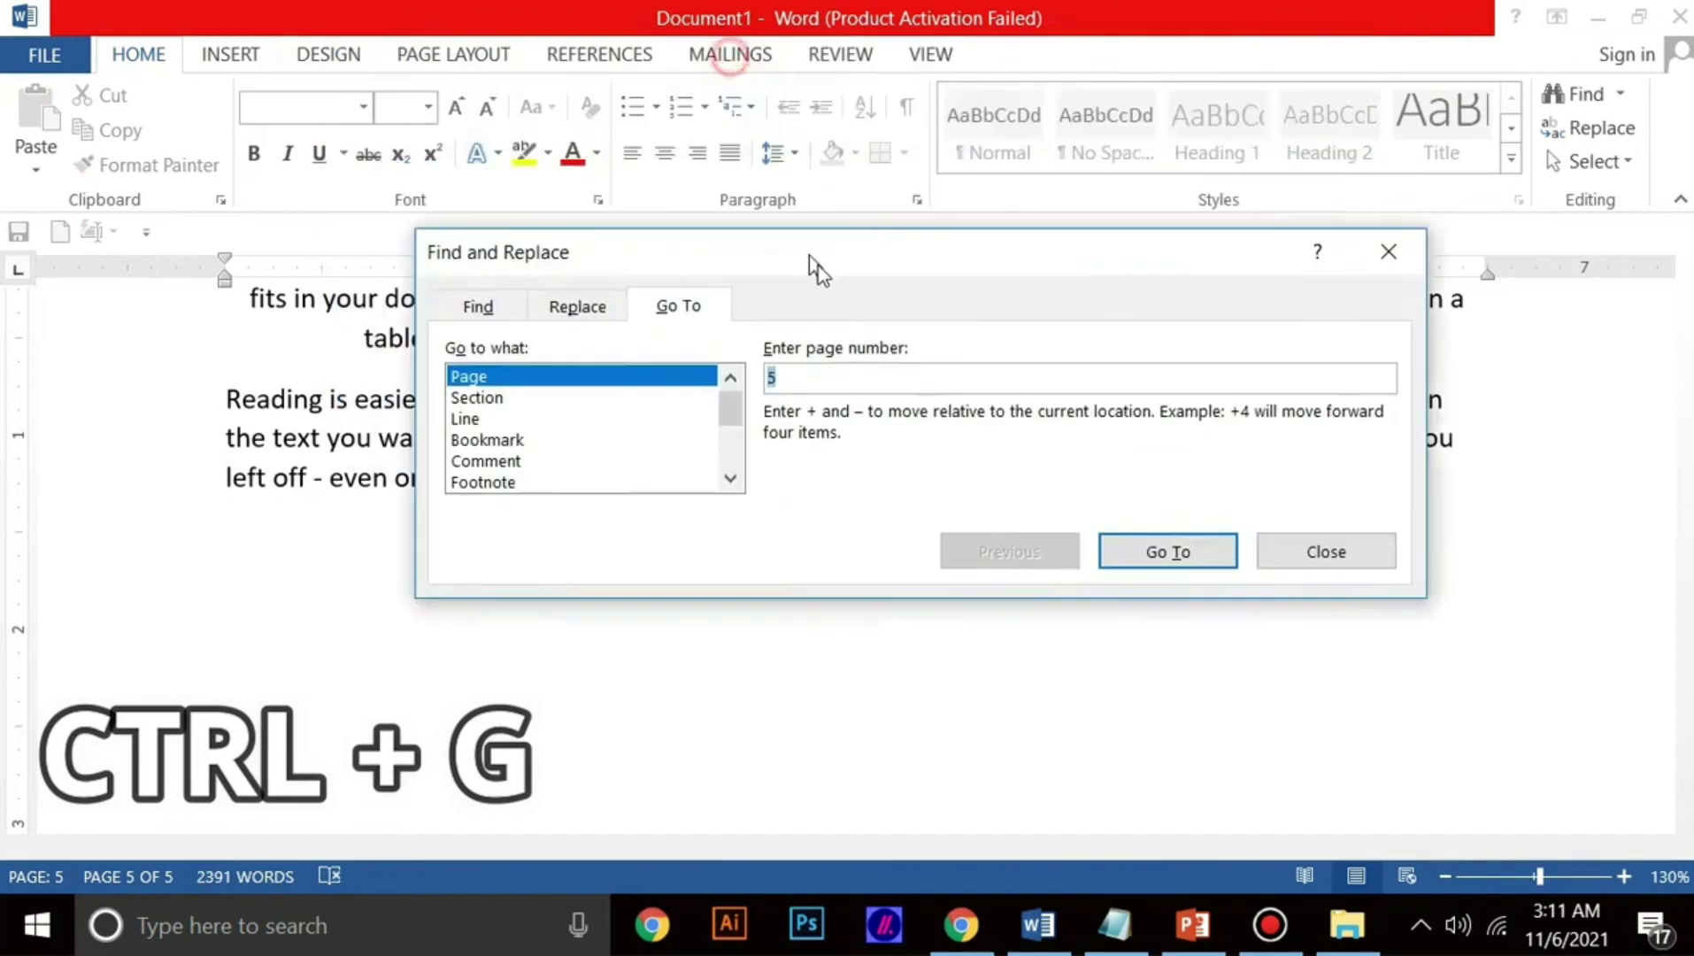
{"action": "left_click_drag", "start_coordinate": [810, 261], "coordinate": [831, 277]}
{"action": "left_click", "coordinate": [487, 436]}
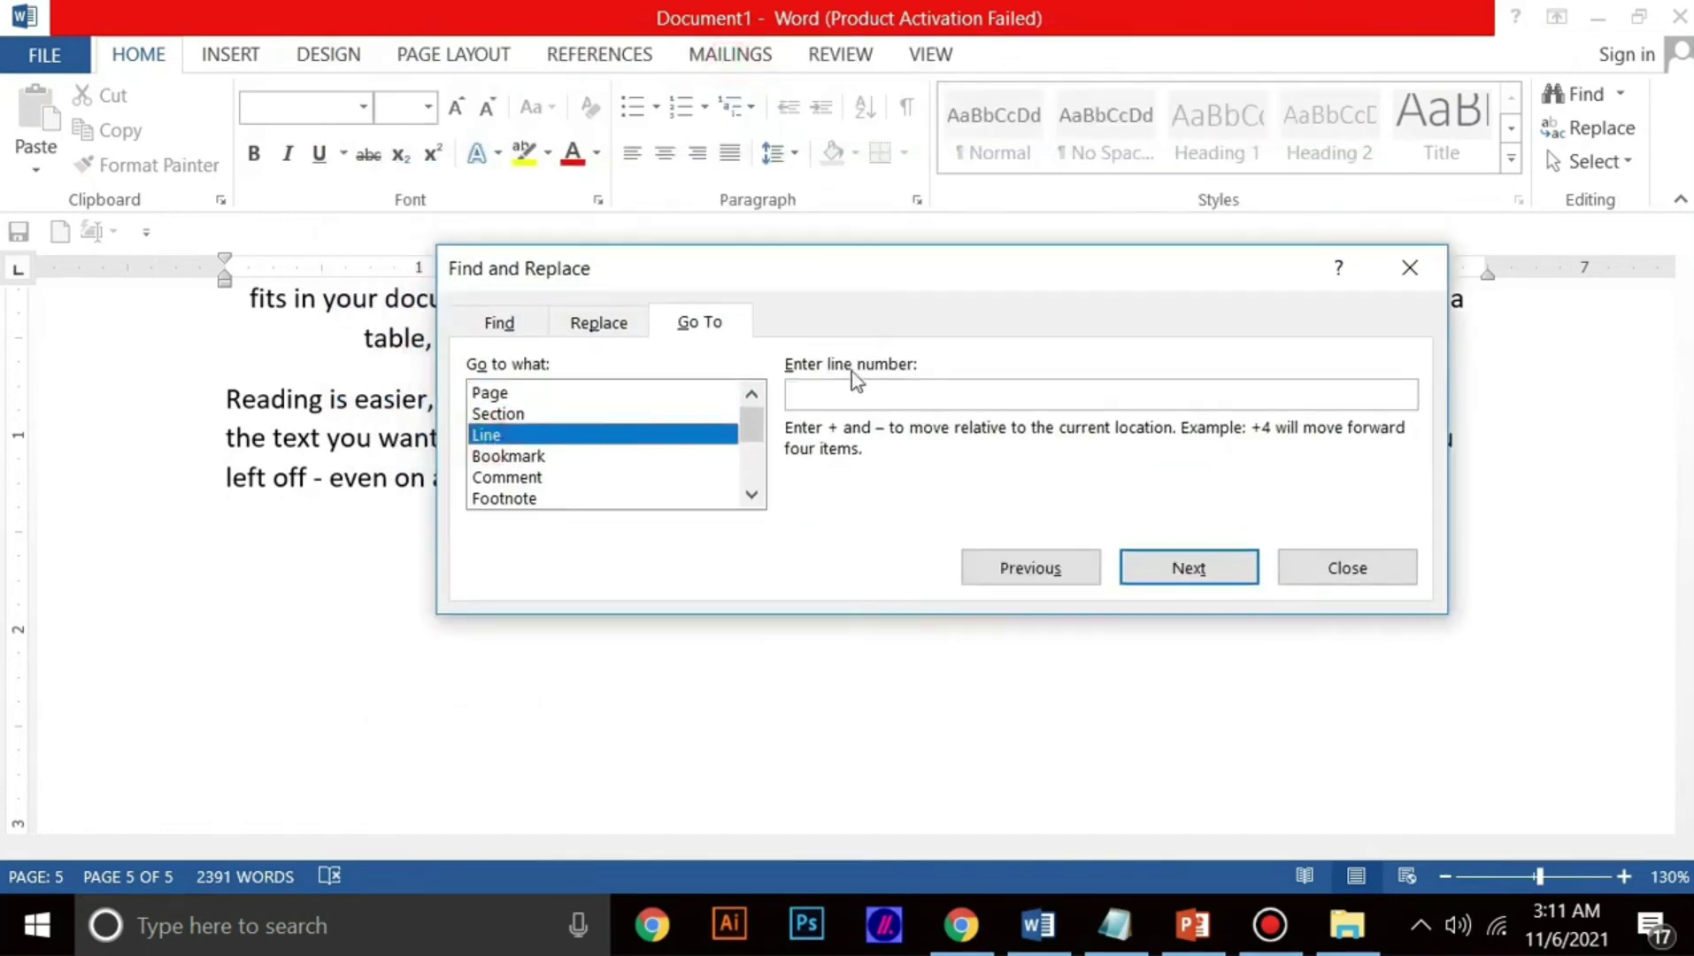
{"action": "left_click", "coordinate": [835, 403]}
{"action": "type", "text": "10"}
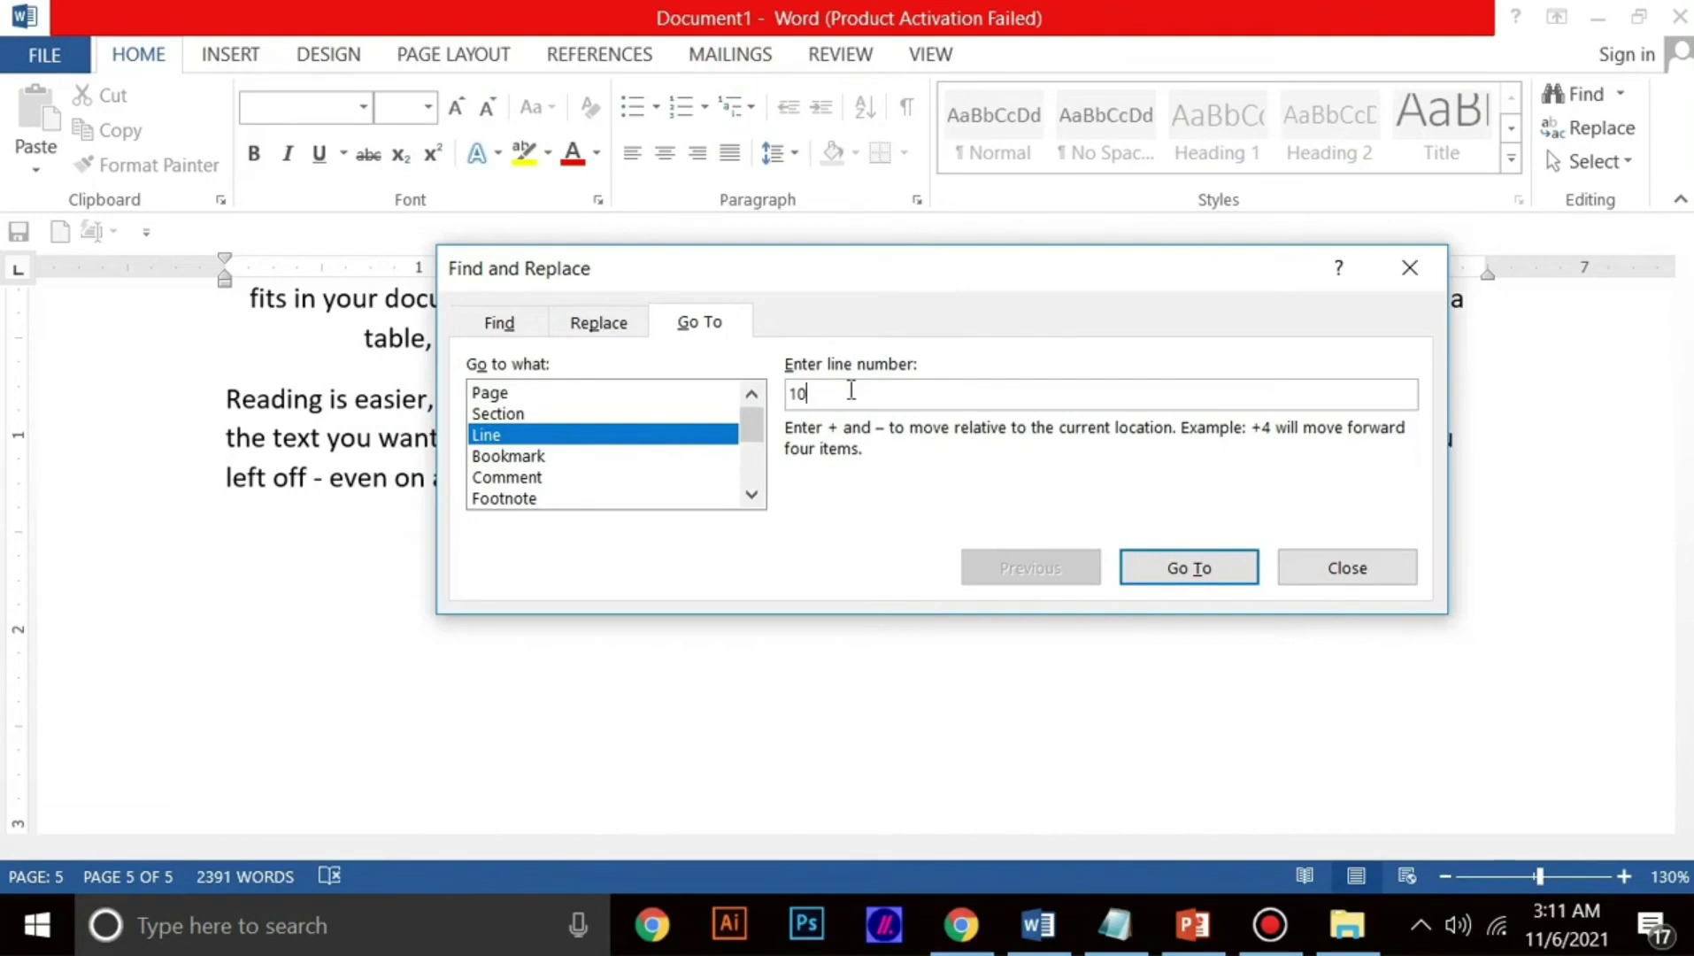
{"action": "double_click", "coordinate": [797, 394]}
{"action": "left_click", "coordinate": [1186, 571]}
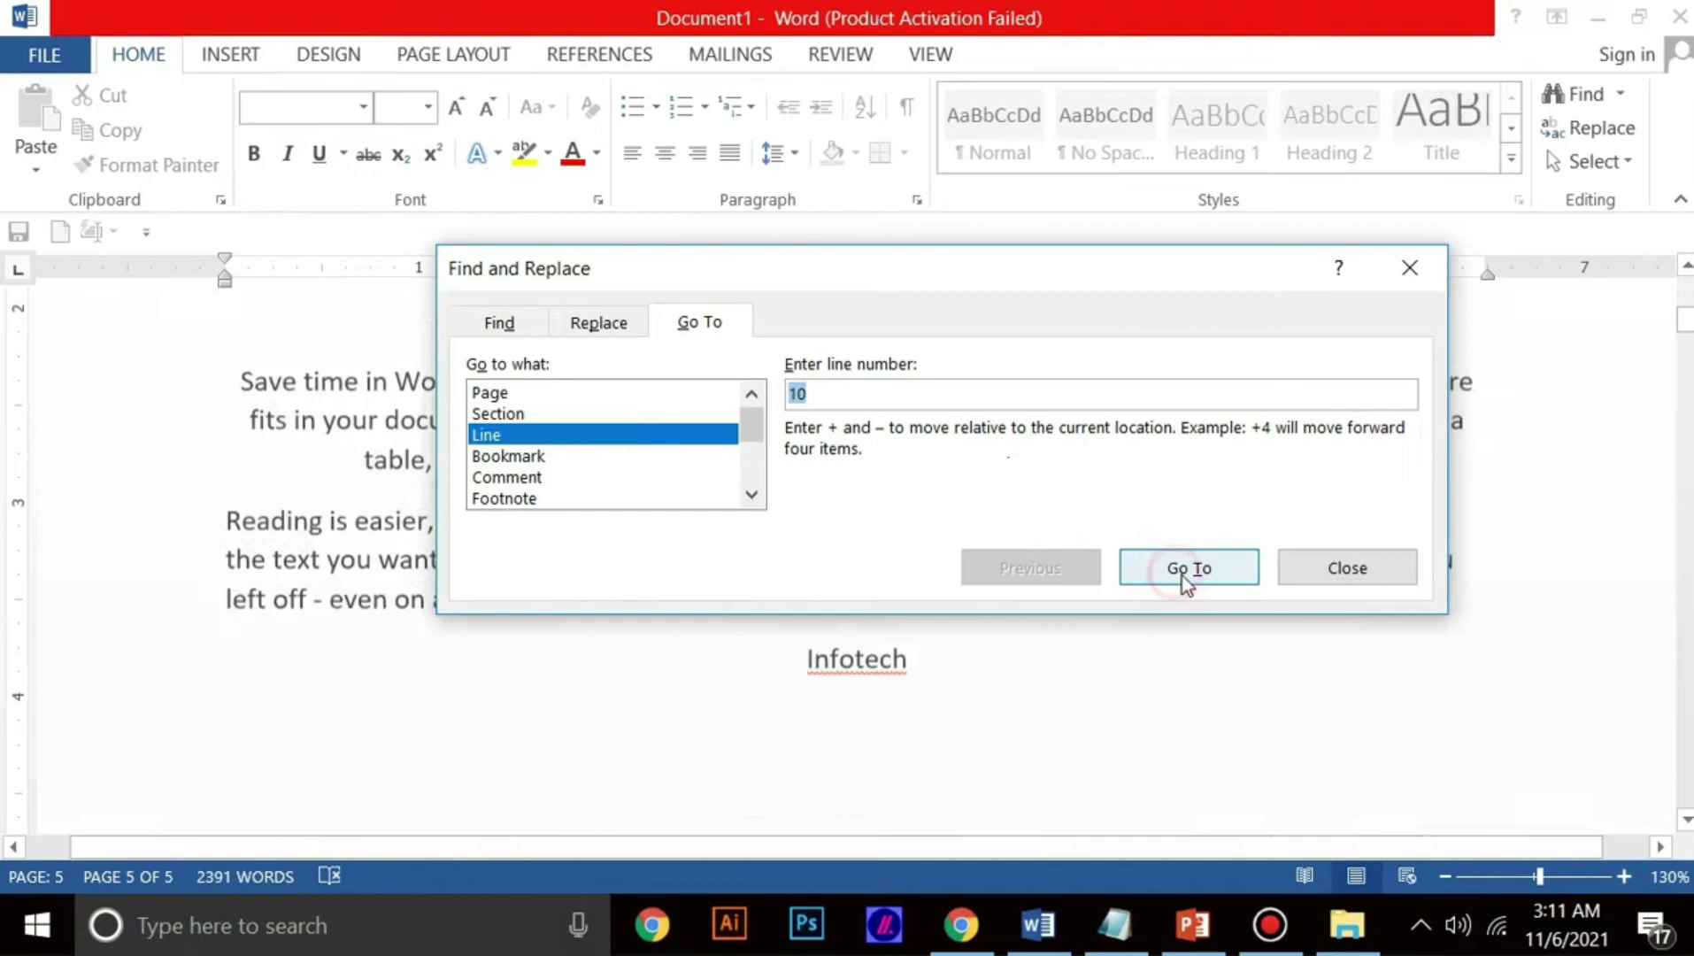
{"action": "left_click", "coordinate": [1358, 575]}
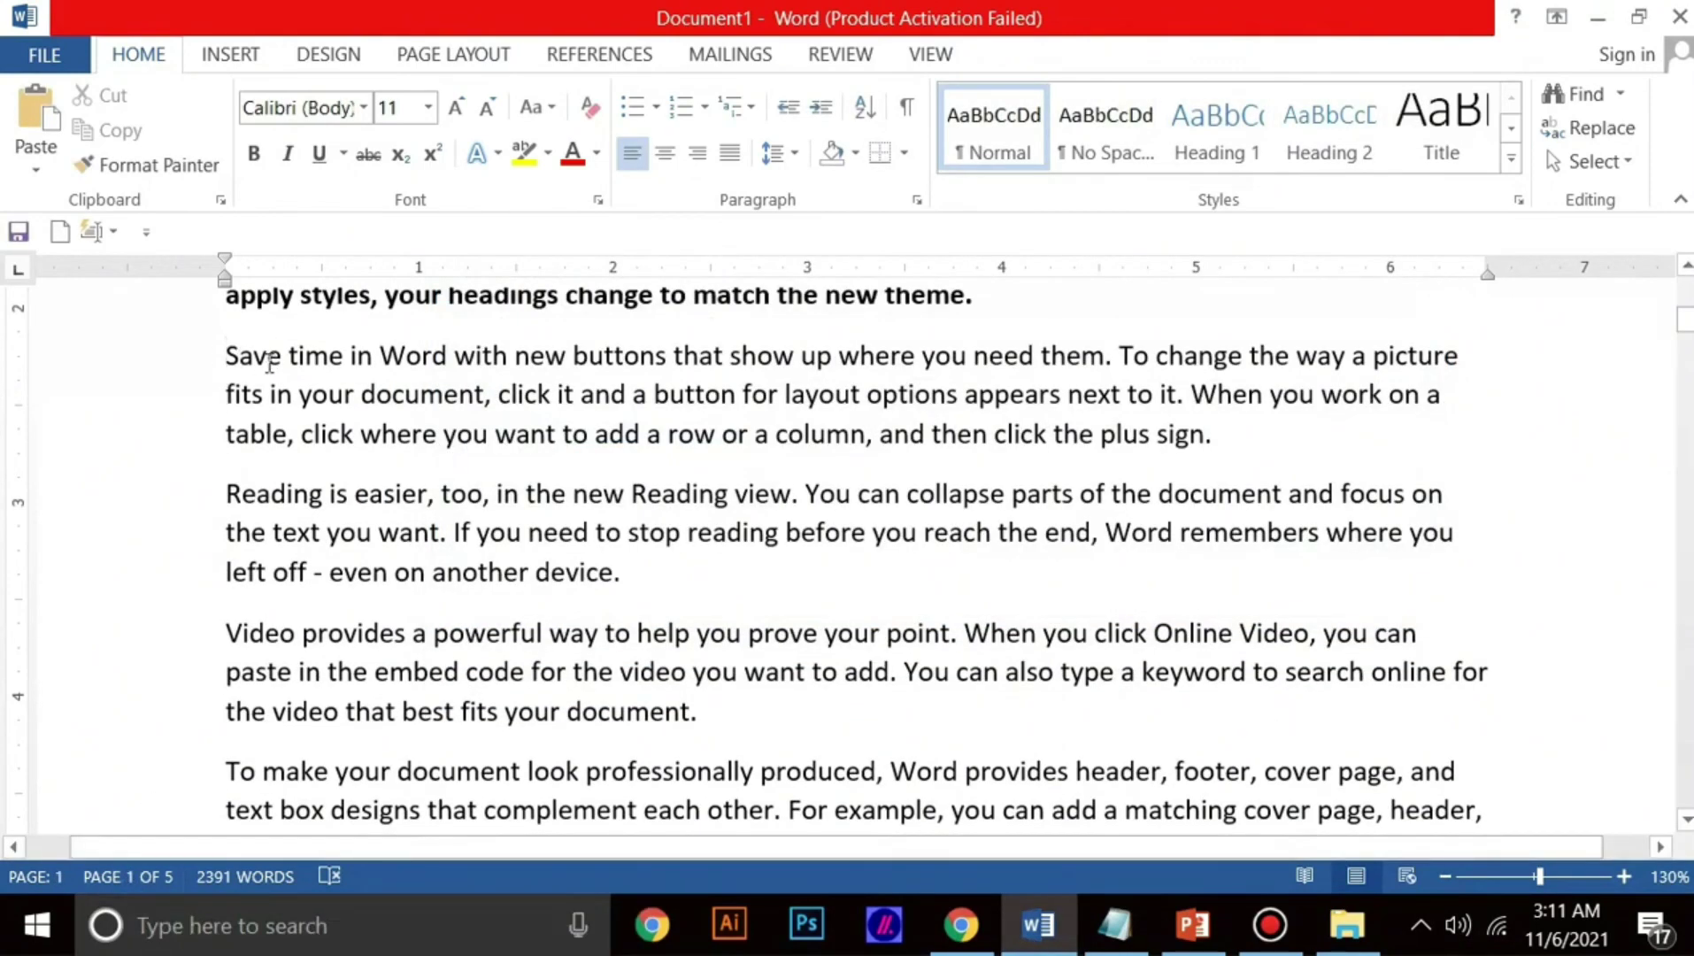
Step: Mark "Save time in Word with new buttons" and check its line position from the document's start, then deselect it and minimize Word
{"action": "scroll", "coordinate": [229, 662], "scroll_direction": "up", "scroll_amount": 3}
{"action": "left_click_drag", "start_coordinate": [229, 662], "coordinate": [673, 655]}
{"action": "scroll", "coordinate": [418, 676], "scroll_direction": "up", "scroll_amount": 1}
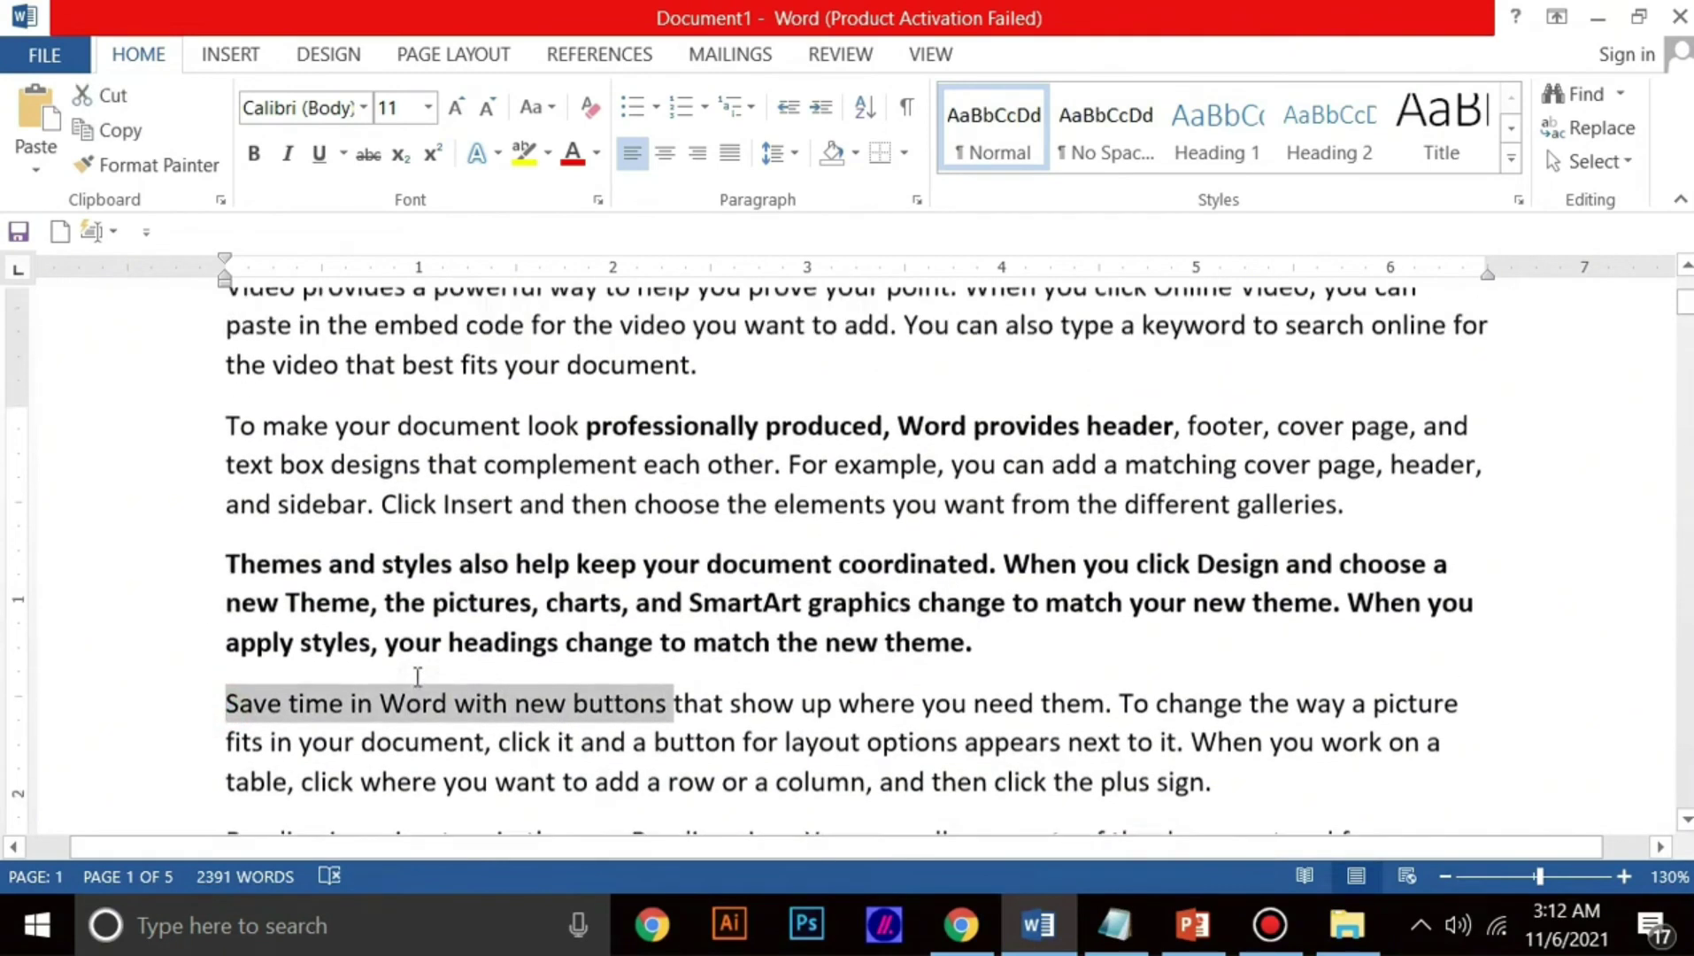
{"action": "scroll", "coordinate": [417, 676], "scroll_direction": "up", "scroll_amount": 3}
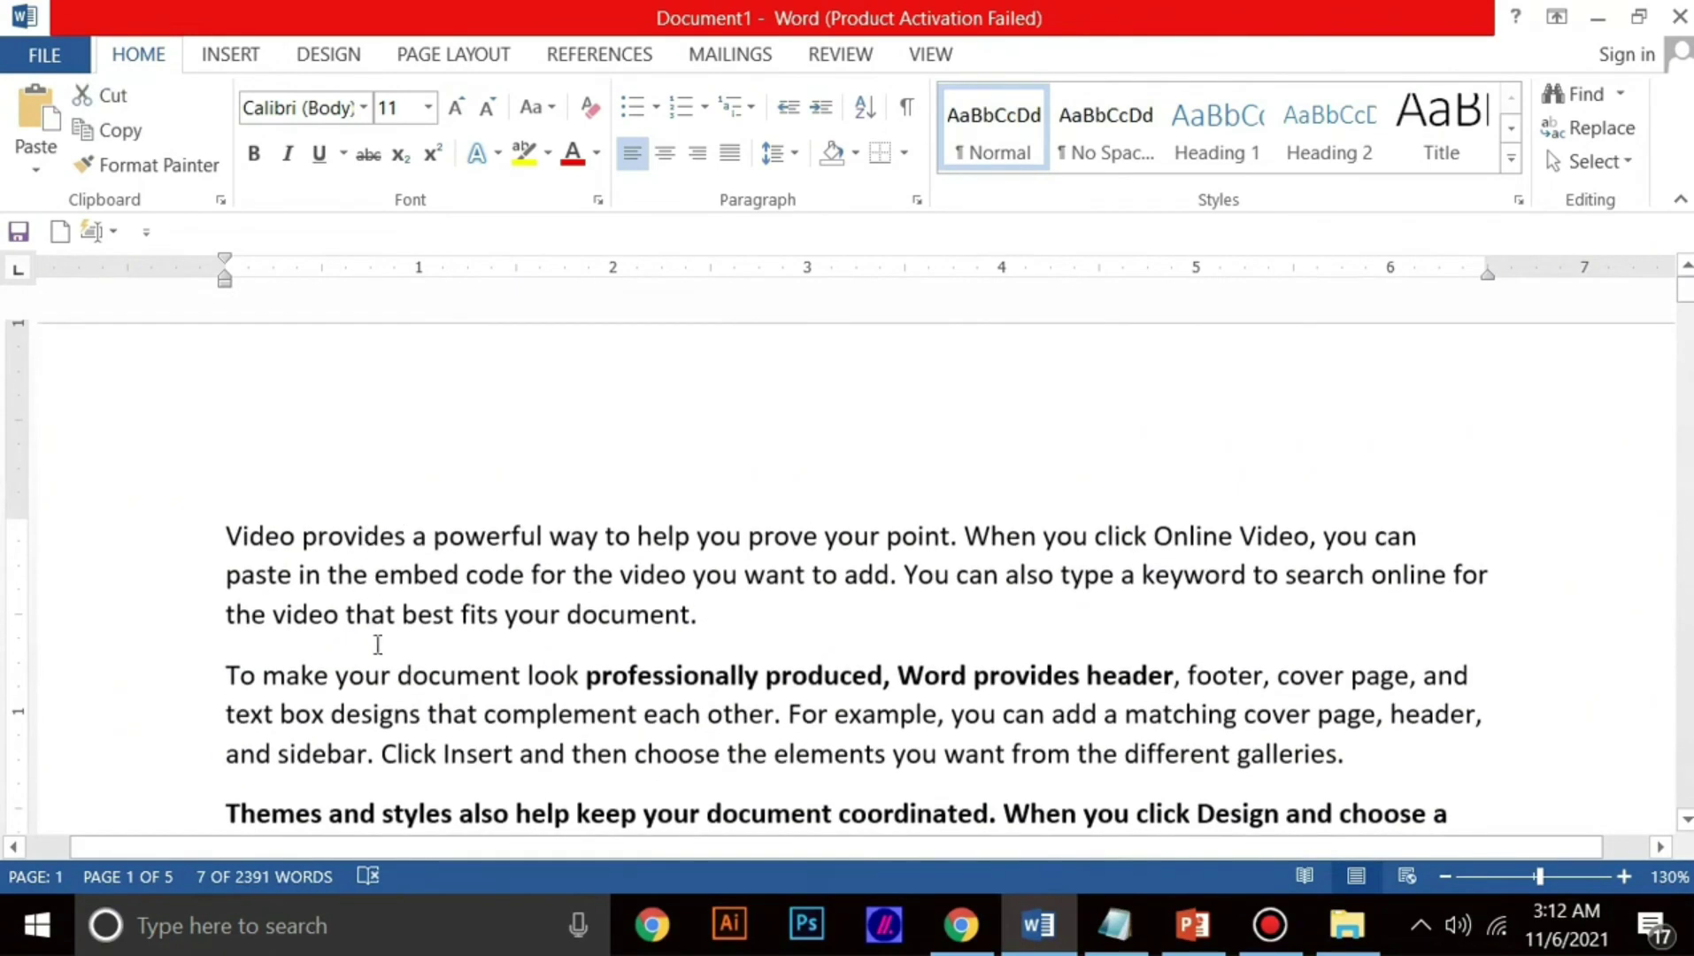
{"action": "scroll", "coordinate": [372, 630], "scroll_direction": "down", "scroll_amount": 1}
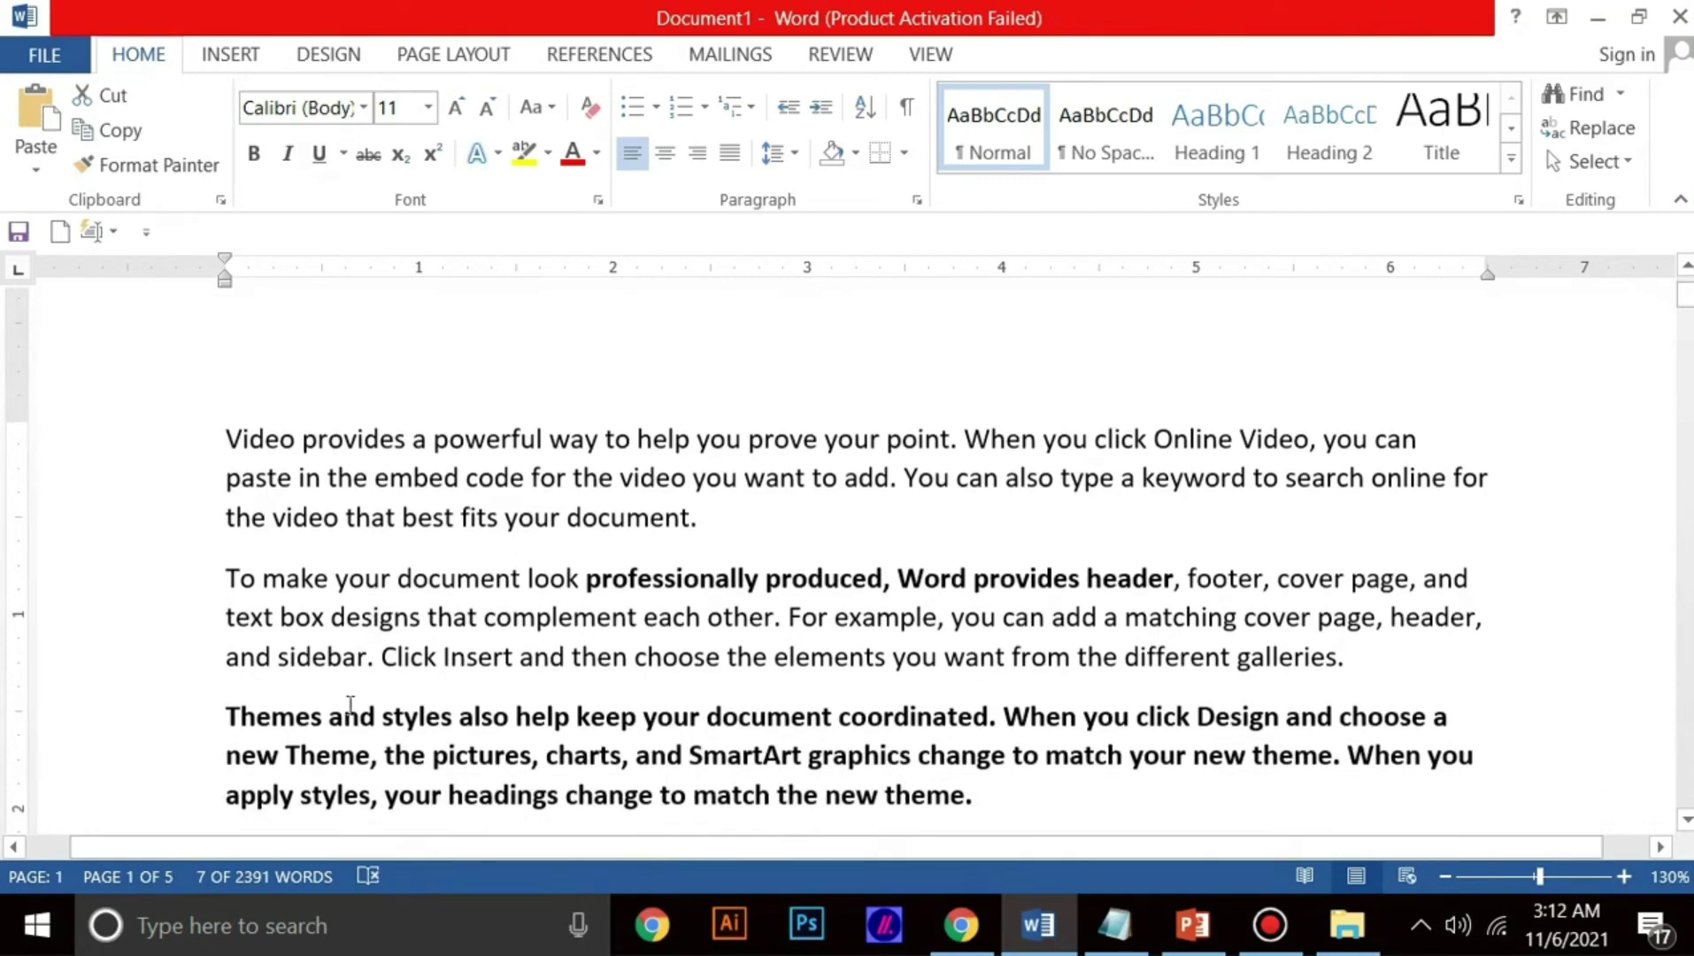
{"action": "scroll", "coordinate": [351, 757], "scroll_direction": "down", "scroll_amount": 1}
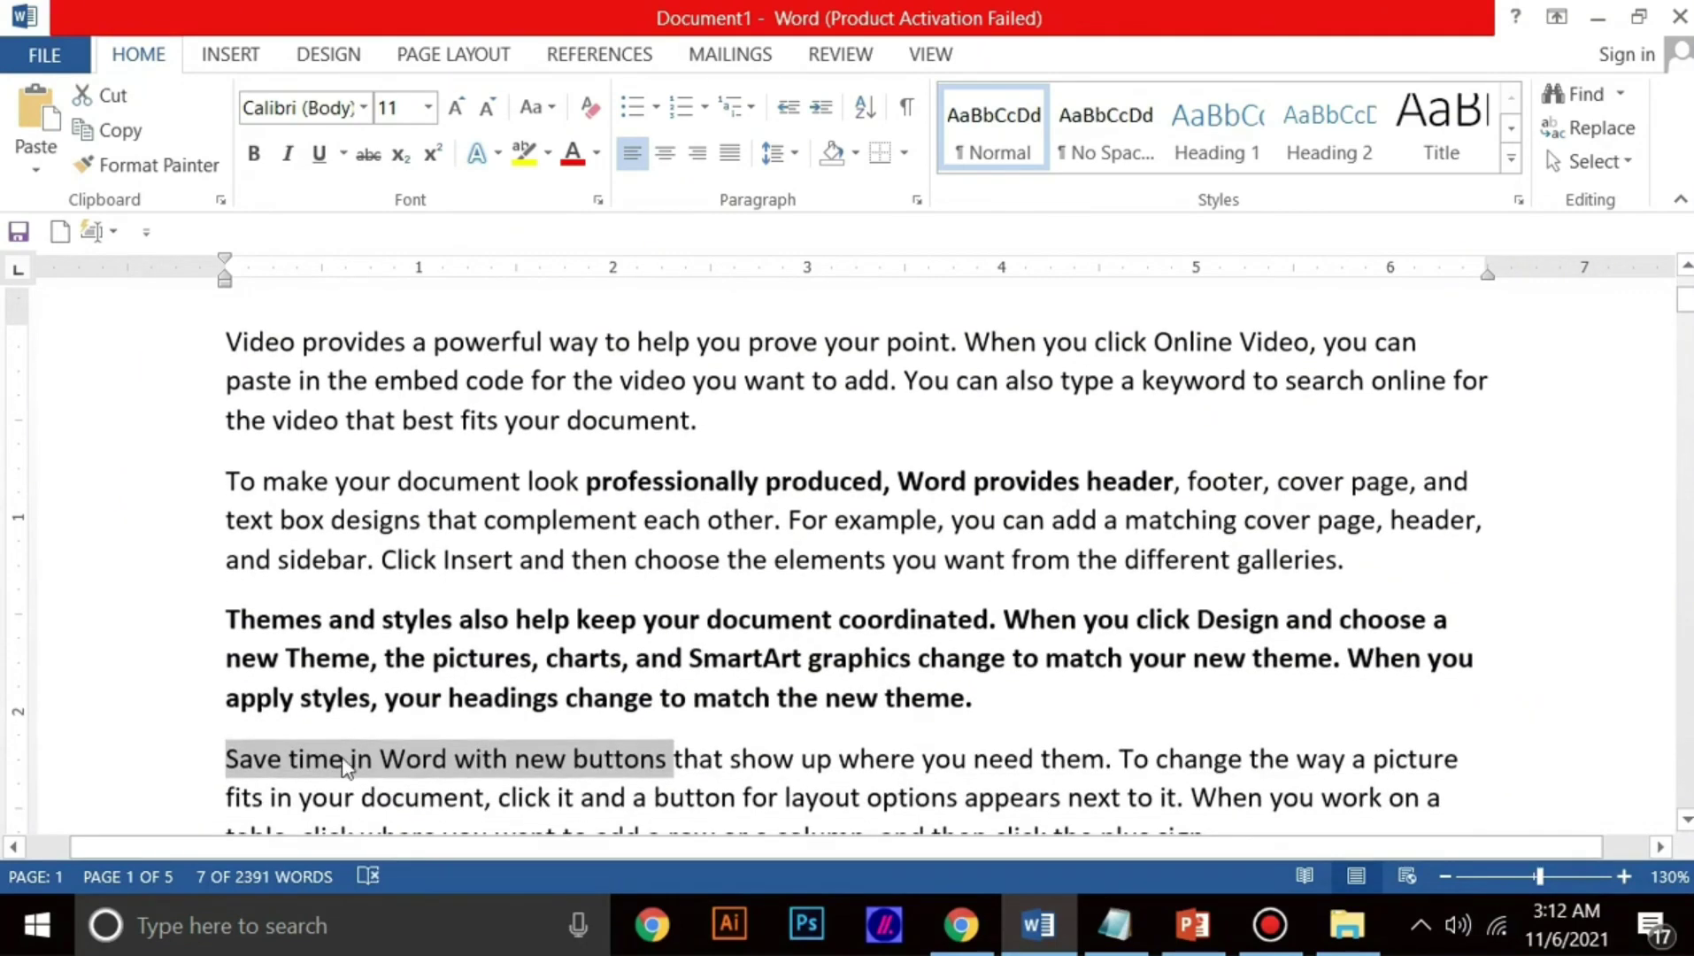
{"action": "left_click", "coordinate": [361, 757]}
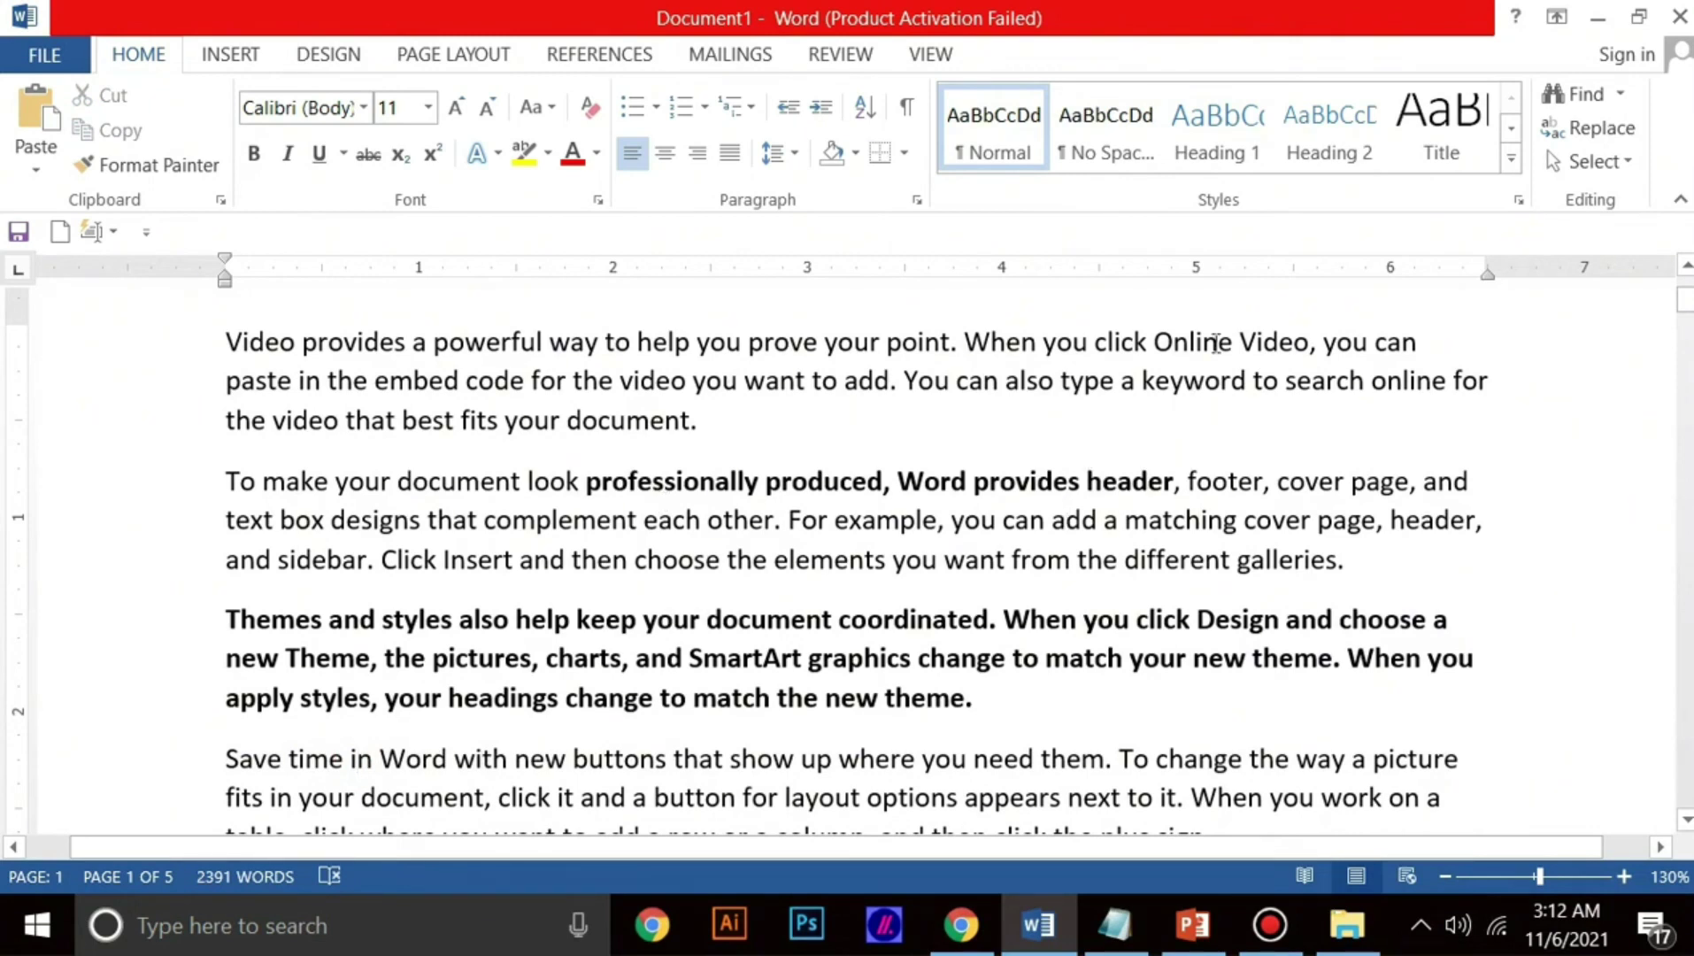
{"action": "left_click", "coordinate": [1598, 16]}
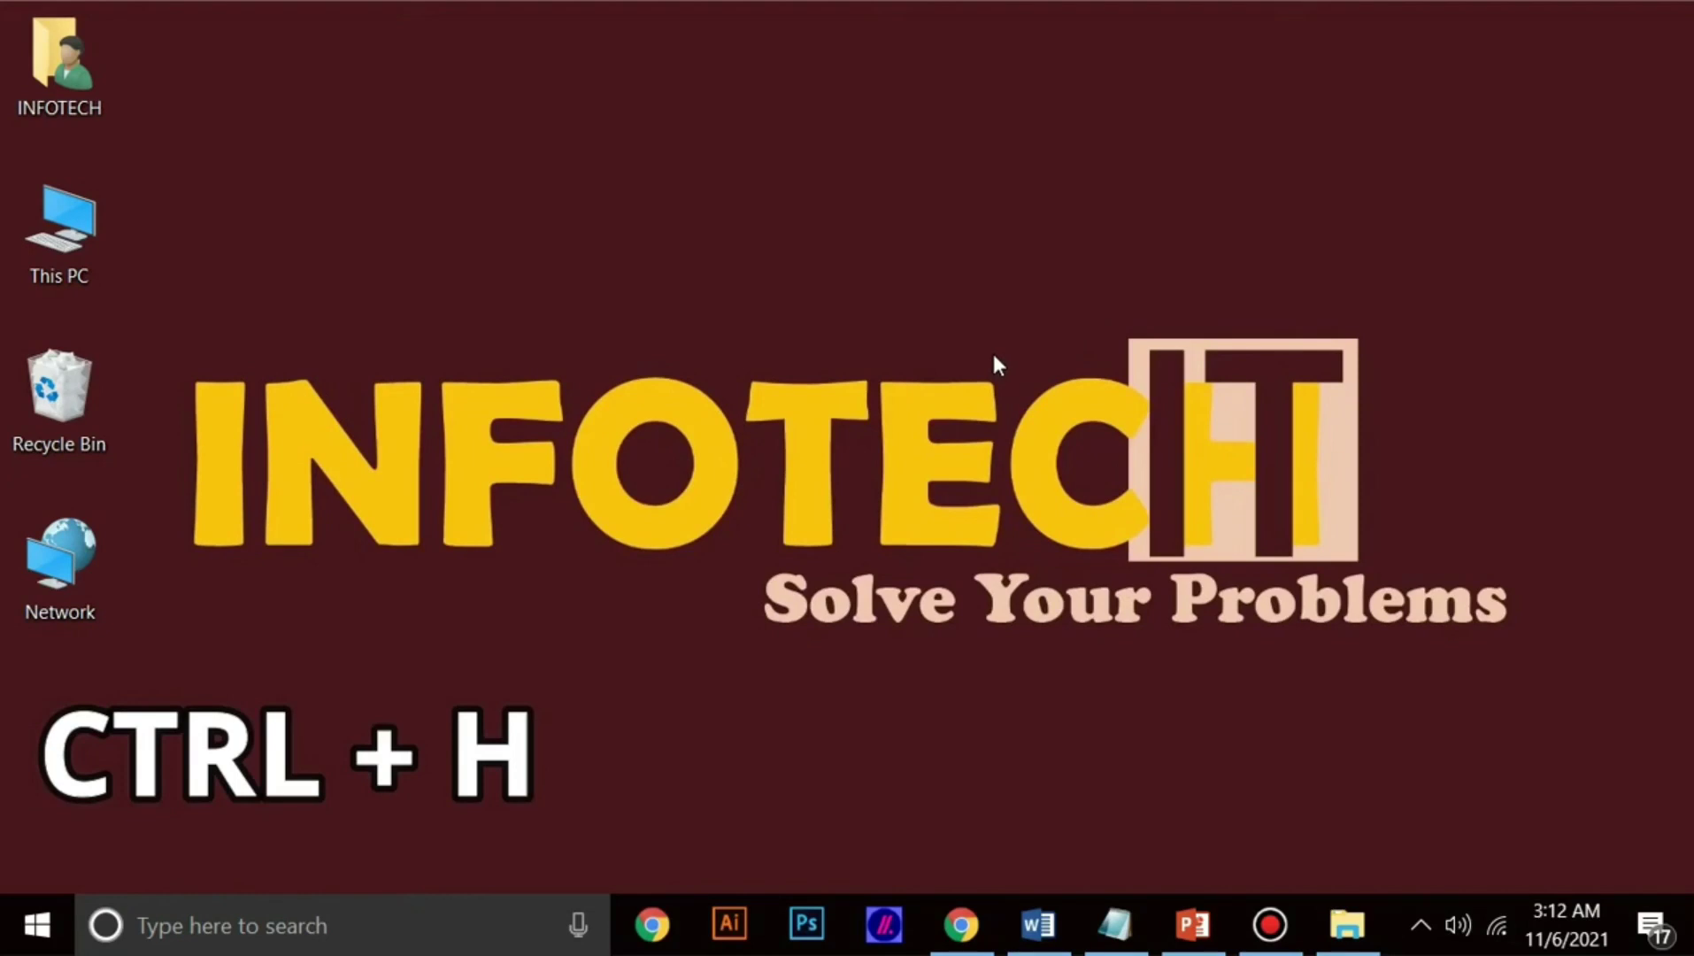
Step: Switch back to Word and replace the first word of the opening paragraph, "Video", with "Flim"
{"action": "left_click", "coordinate": [1038, 925]}
{"action": "scroll", "coordinate": [556, 540], "scroll_direction": "up", "scroll_amount": 3}
{"action": "left_click", "coordinate": [711, 536]}
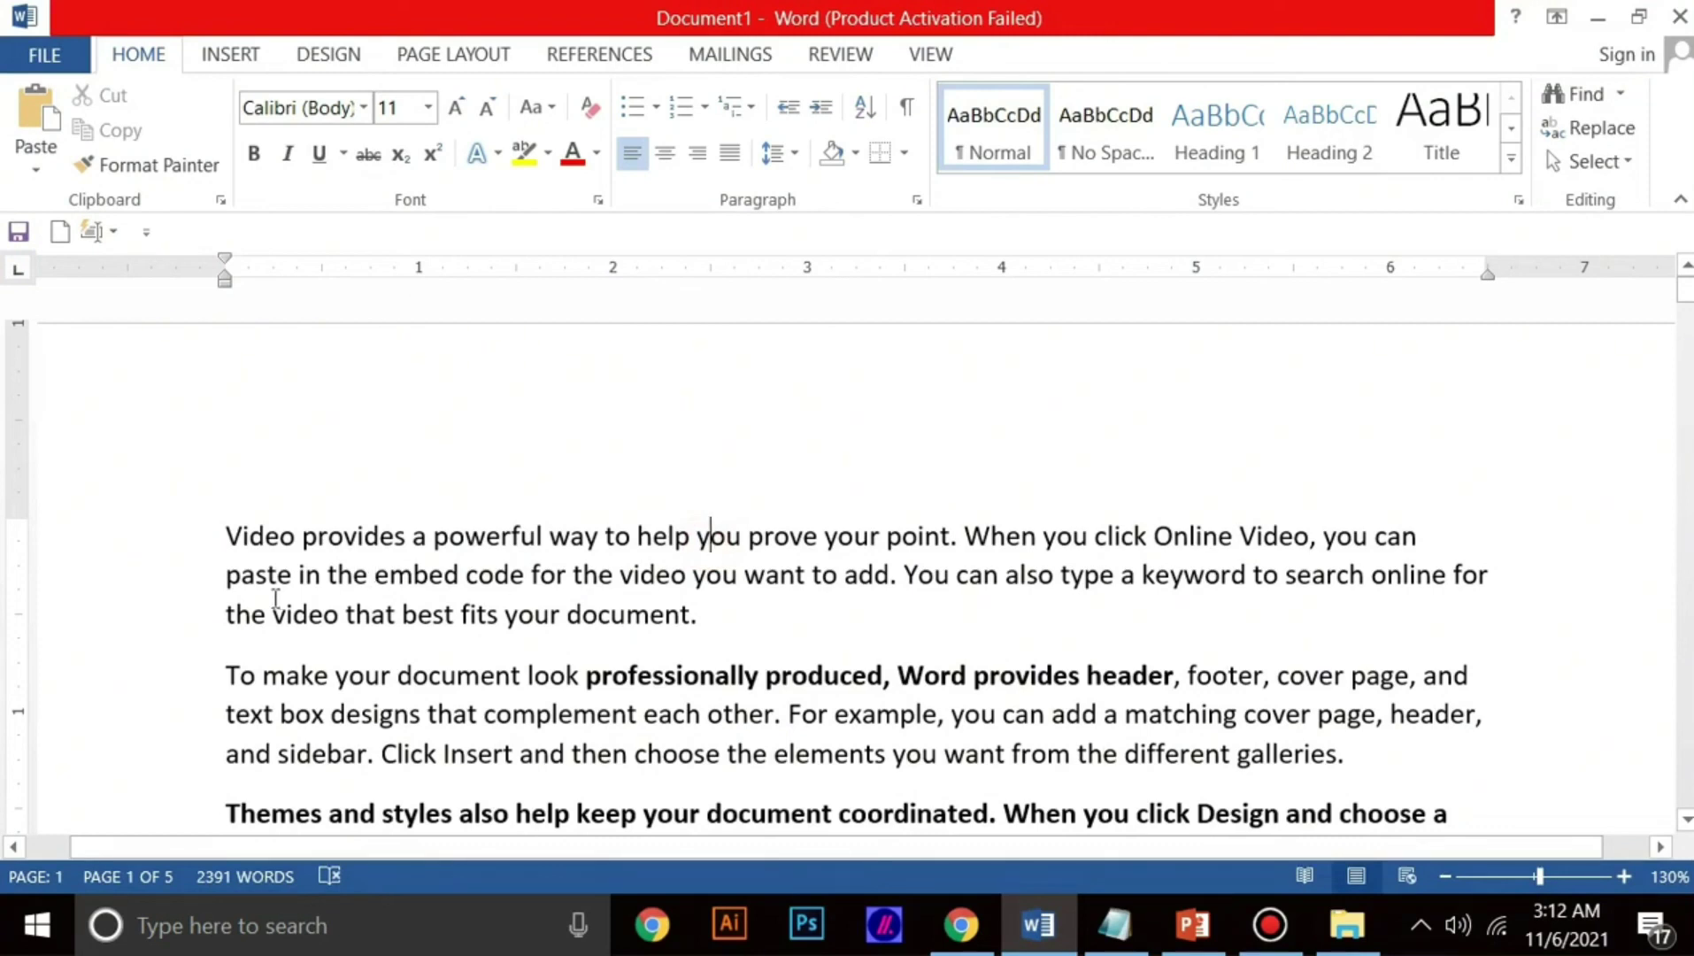
{"action": "left_click_drag", "start_coordinate": [229, 540], "coordinate": [295, 542]}
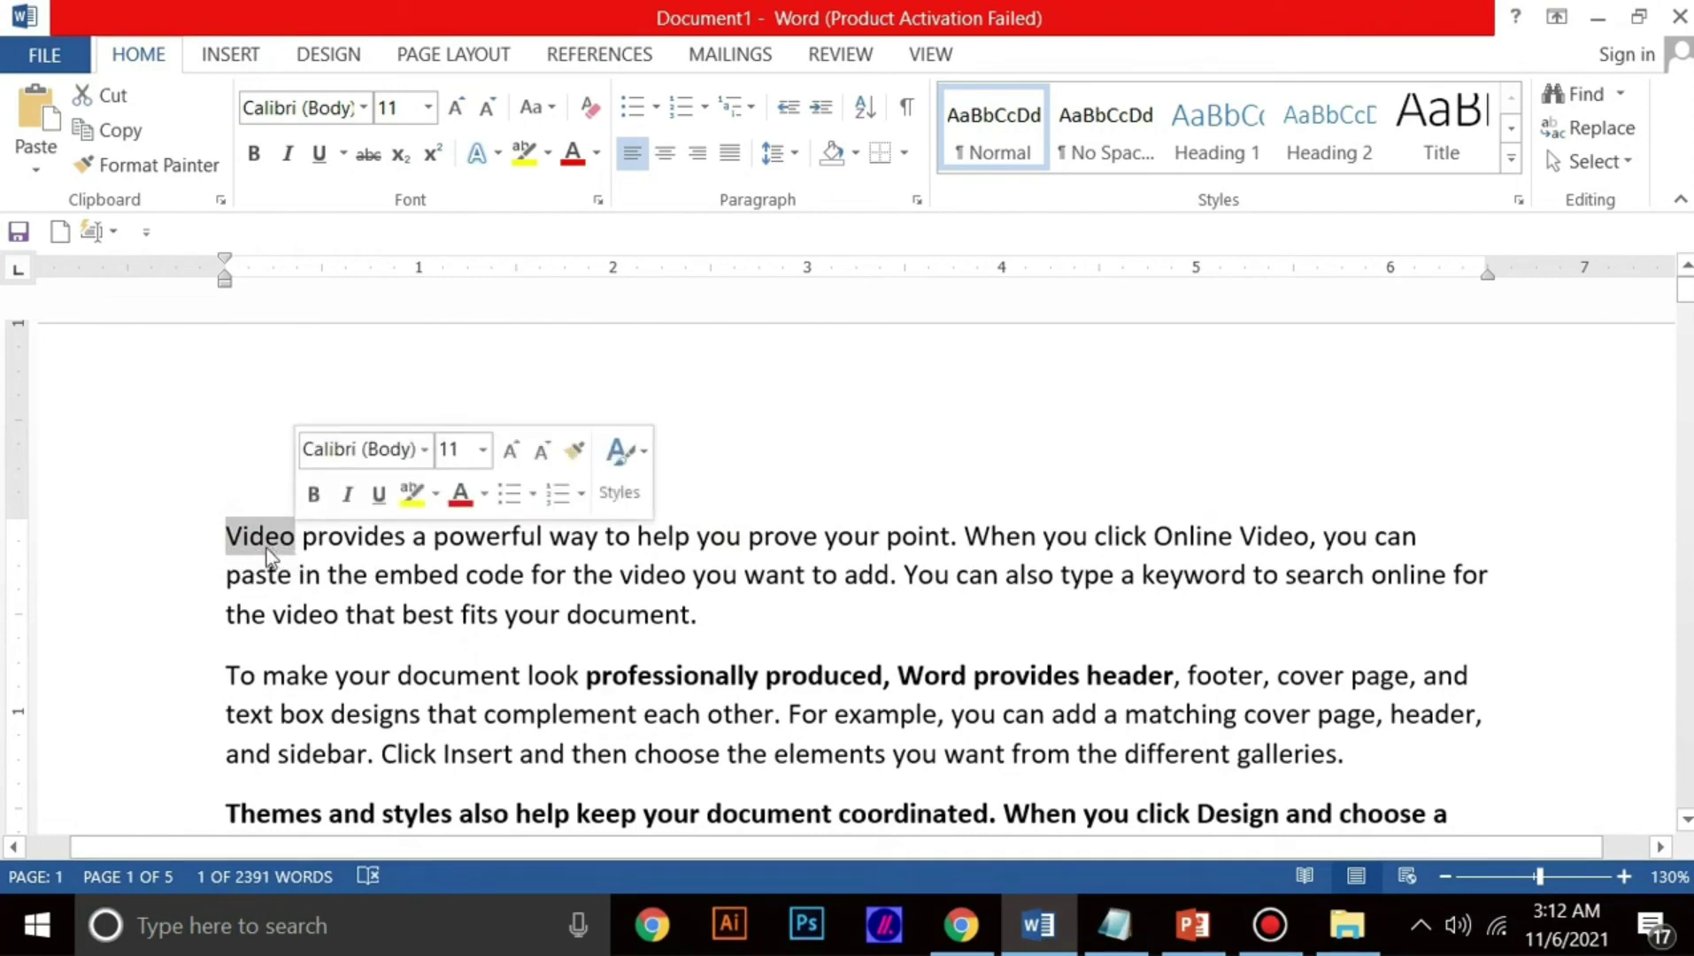
{"action": "left_click", "coordinate": [267, 549]}
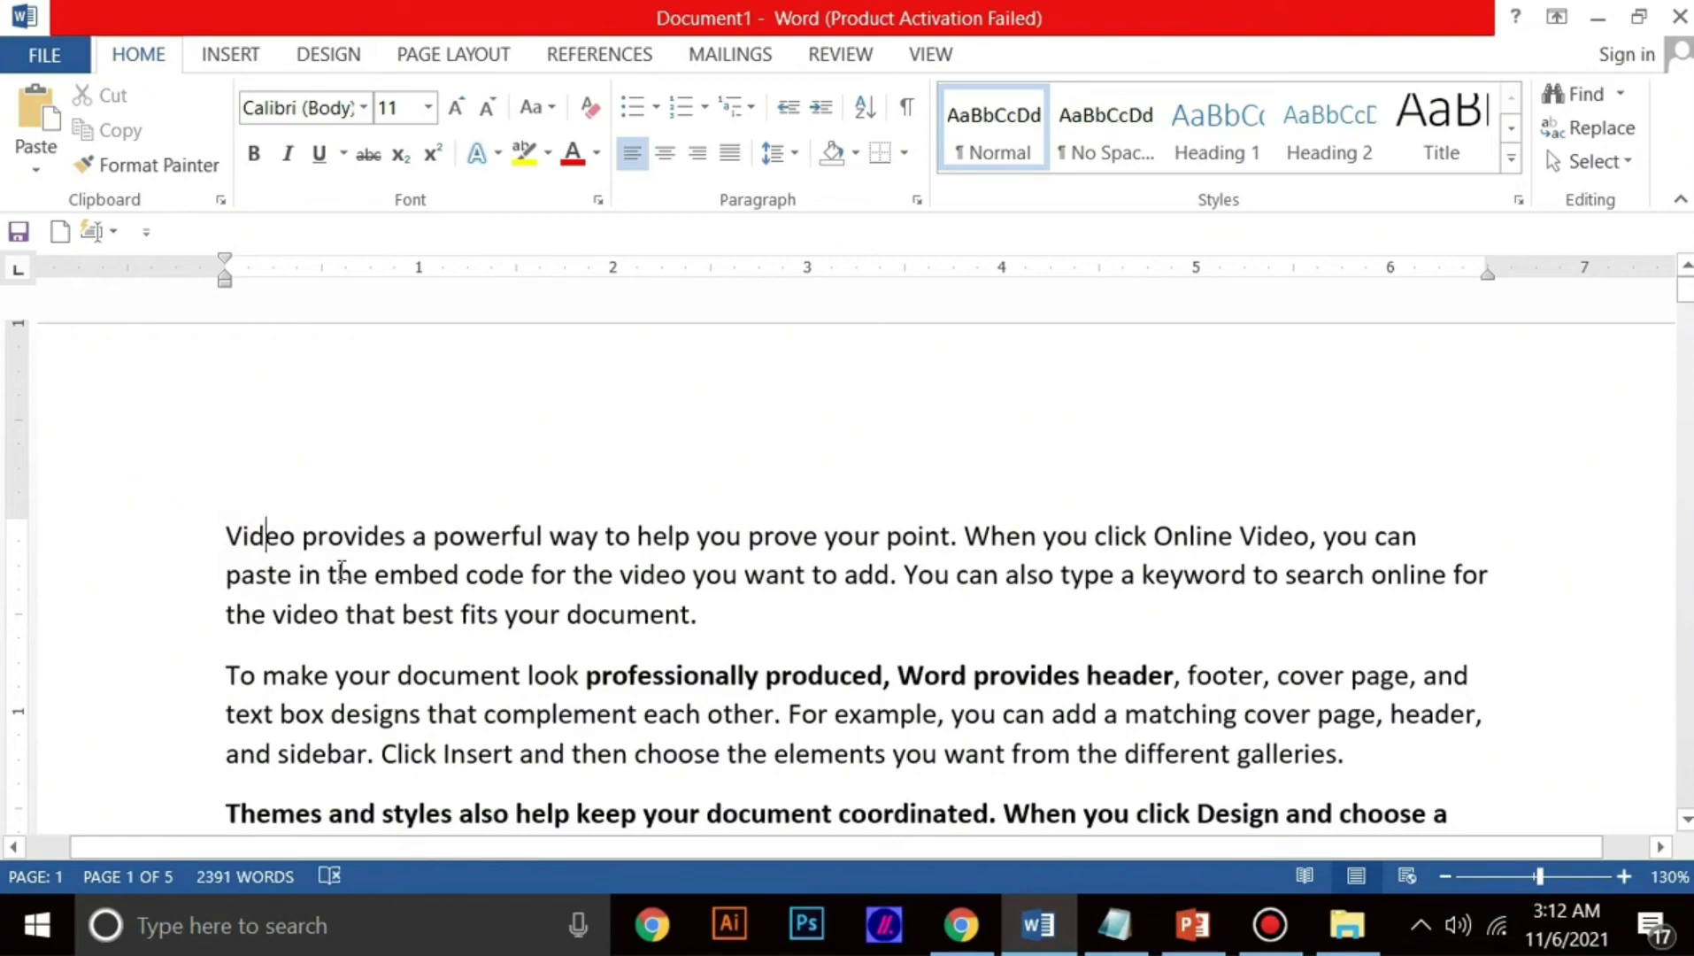
{"action": "left_click_drag", "start_coordinate": [295, 537], "coordinate": [227, 537]}
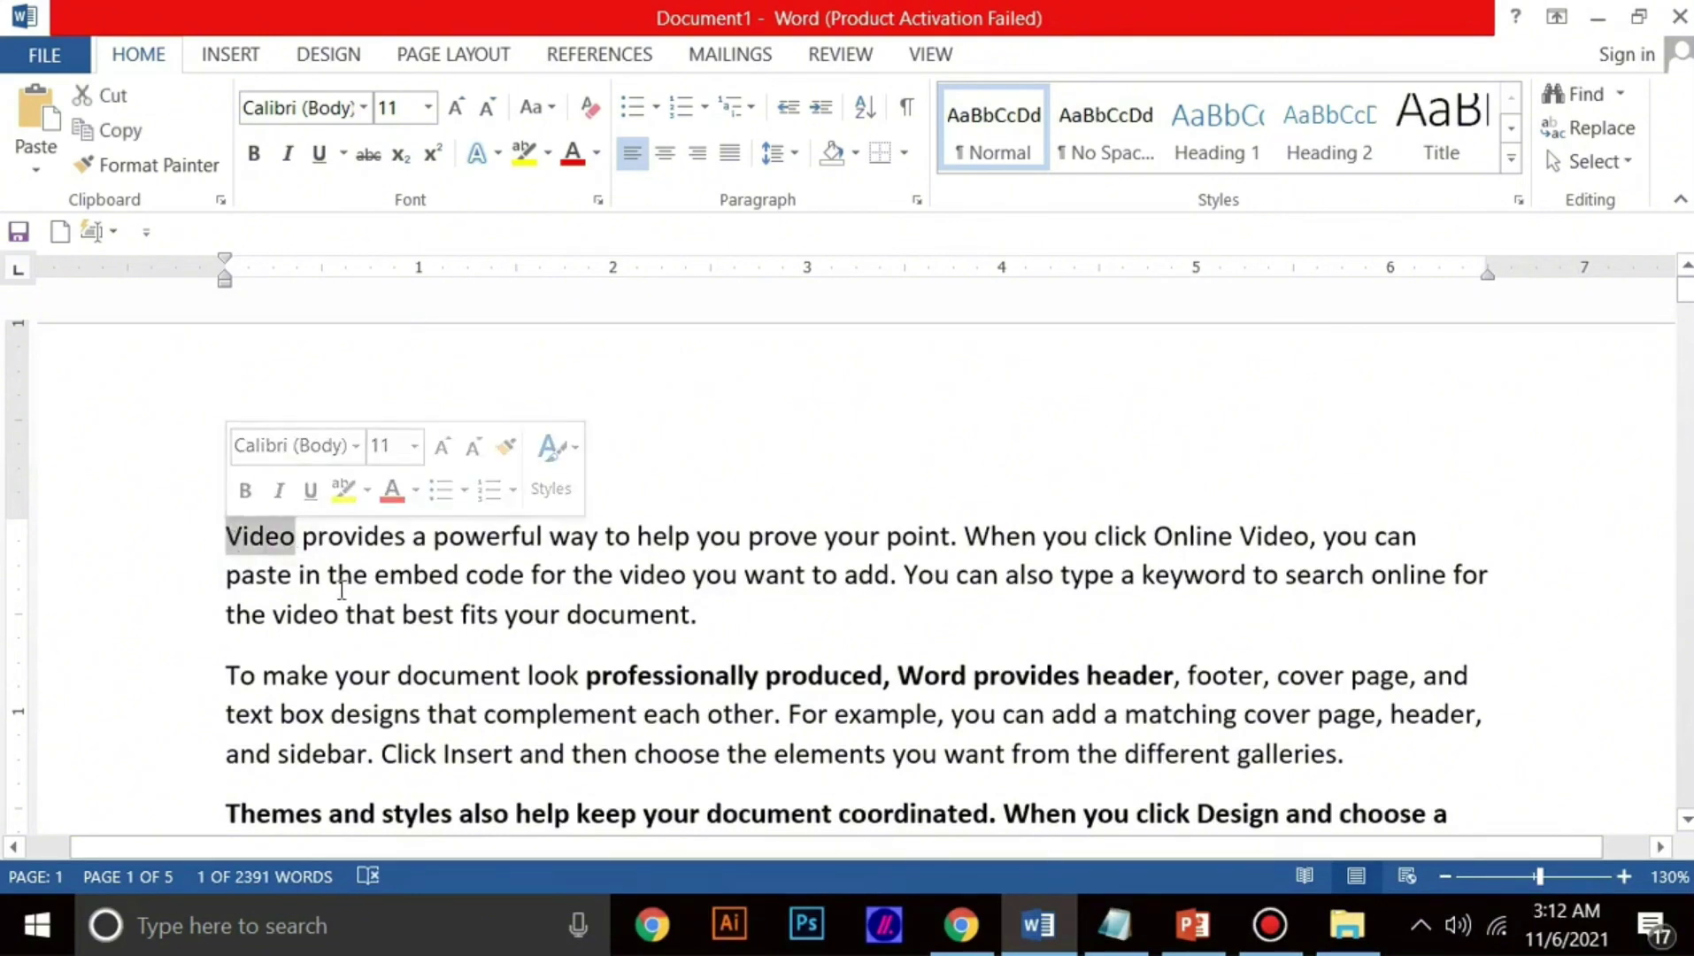
{"action": "key", "text": "BackSpace"}
{"action": "type", "text": "flim"}
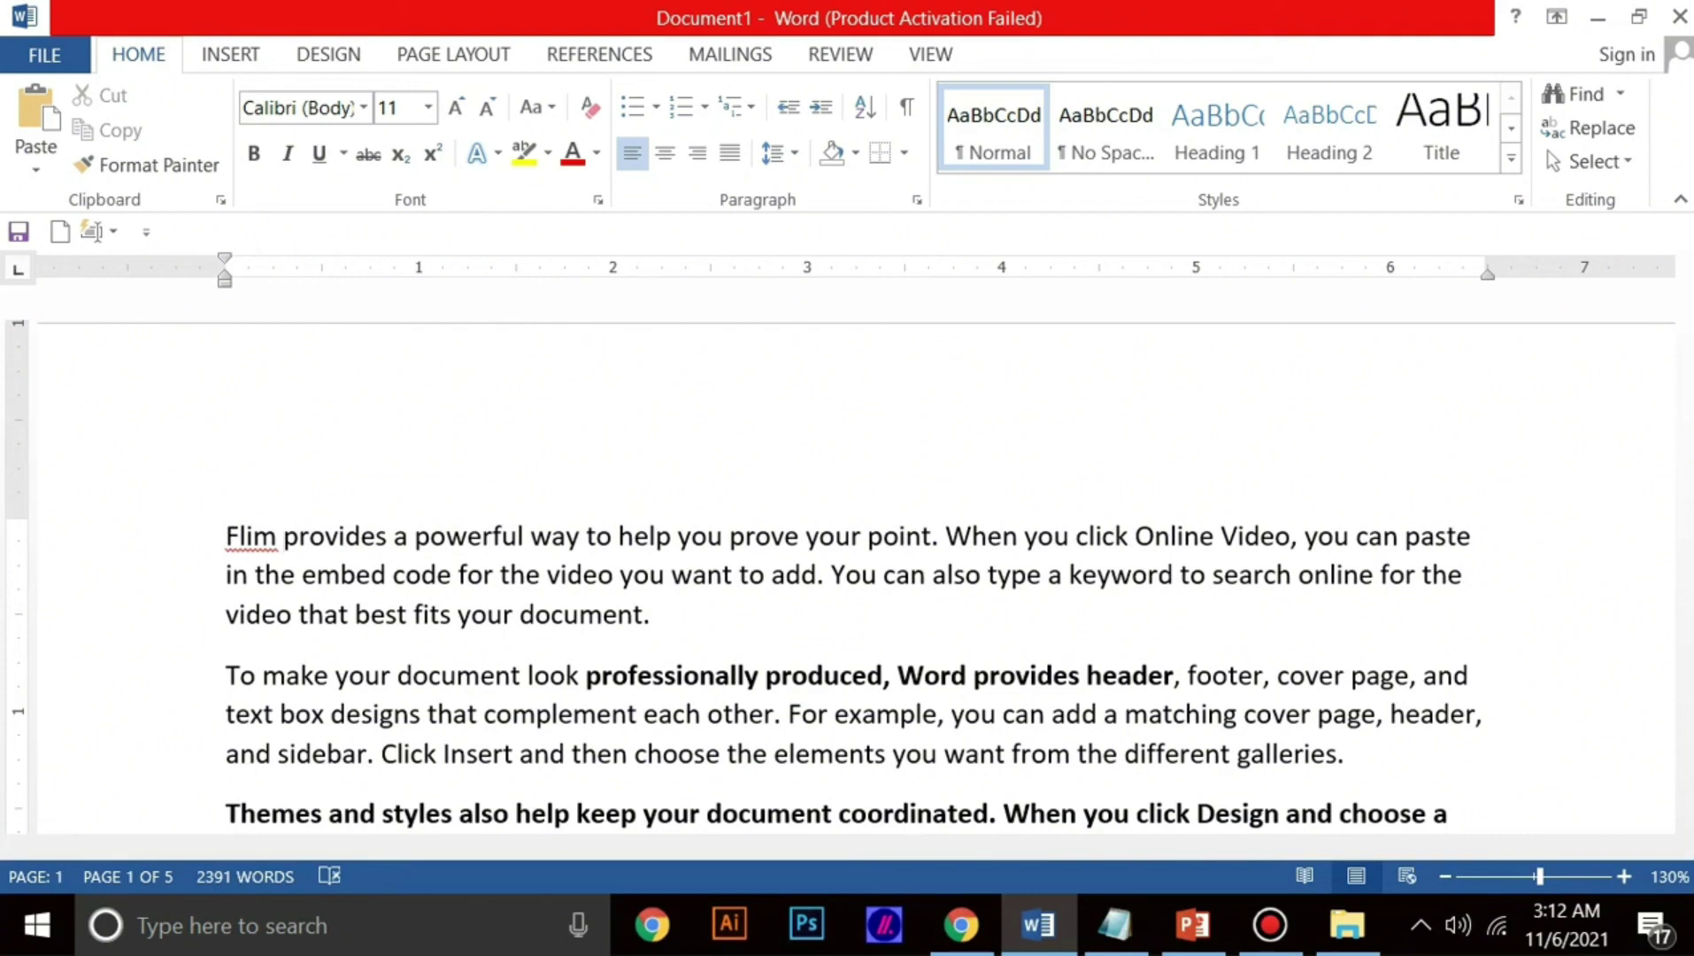
Step: Change the first word of the opening paragraph from "Flim" back to "Video"
{"action": "key", "text": "BackSpace"}
{"action": "key", "text": "BackSpace"}
{"action": "key", "text": "BackSpace"}
{"action": "key", "text": "BackSpace"}
{"action": "key", "text": "BackSpace"}
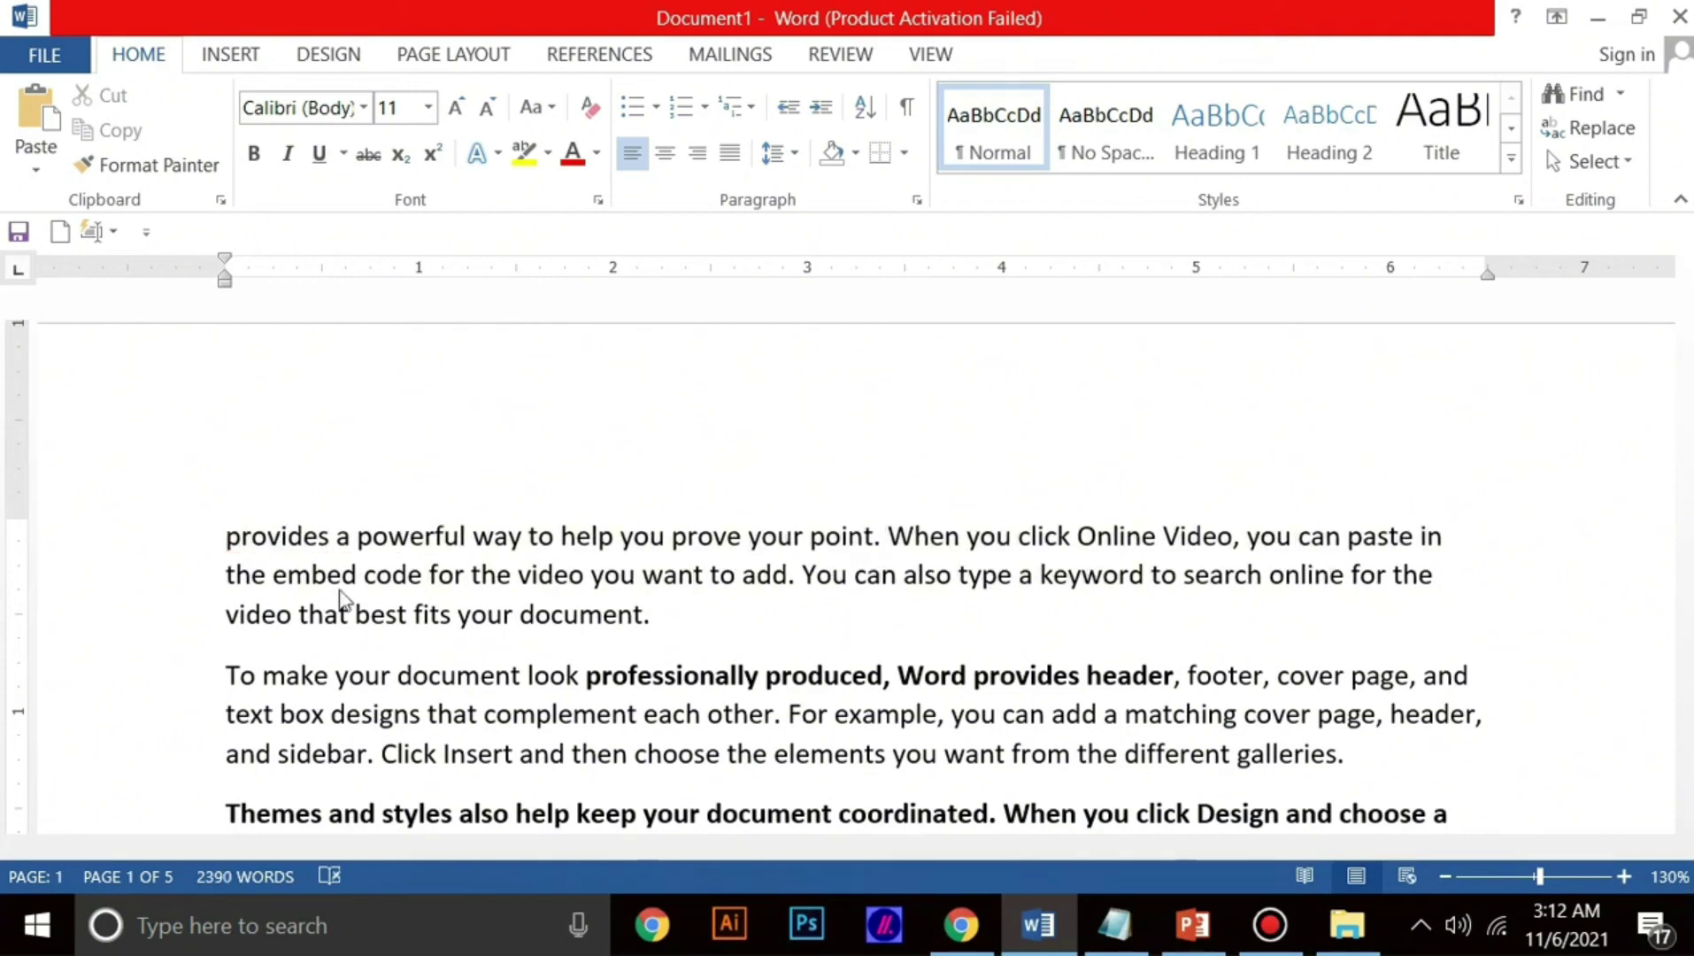
{"action": "type", "text": "video"}
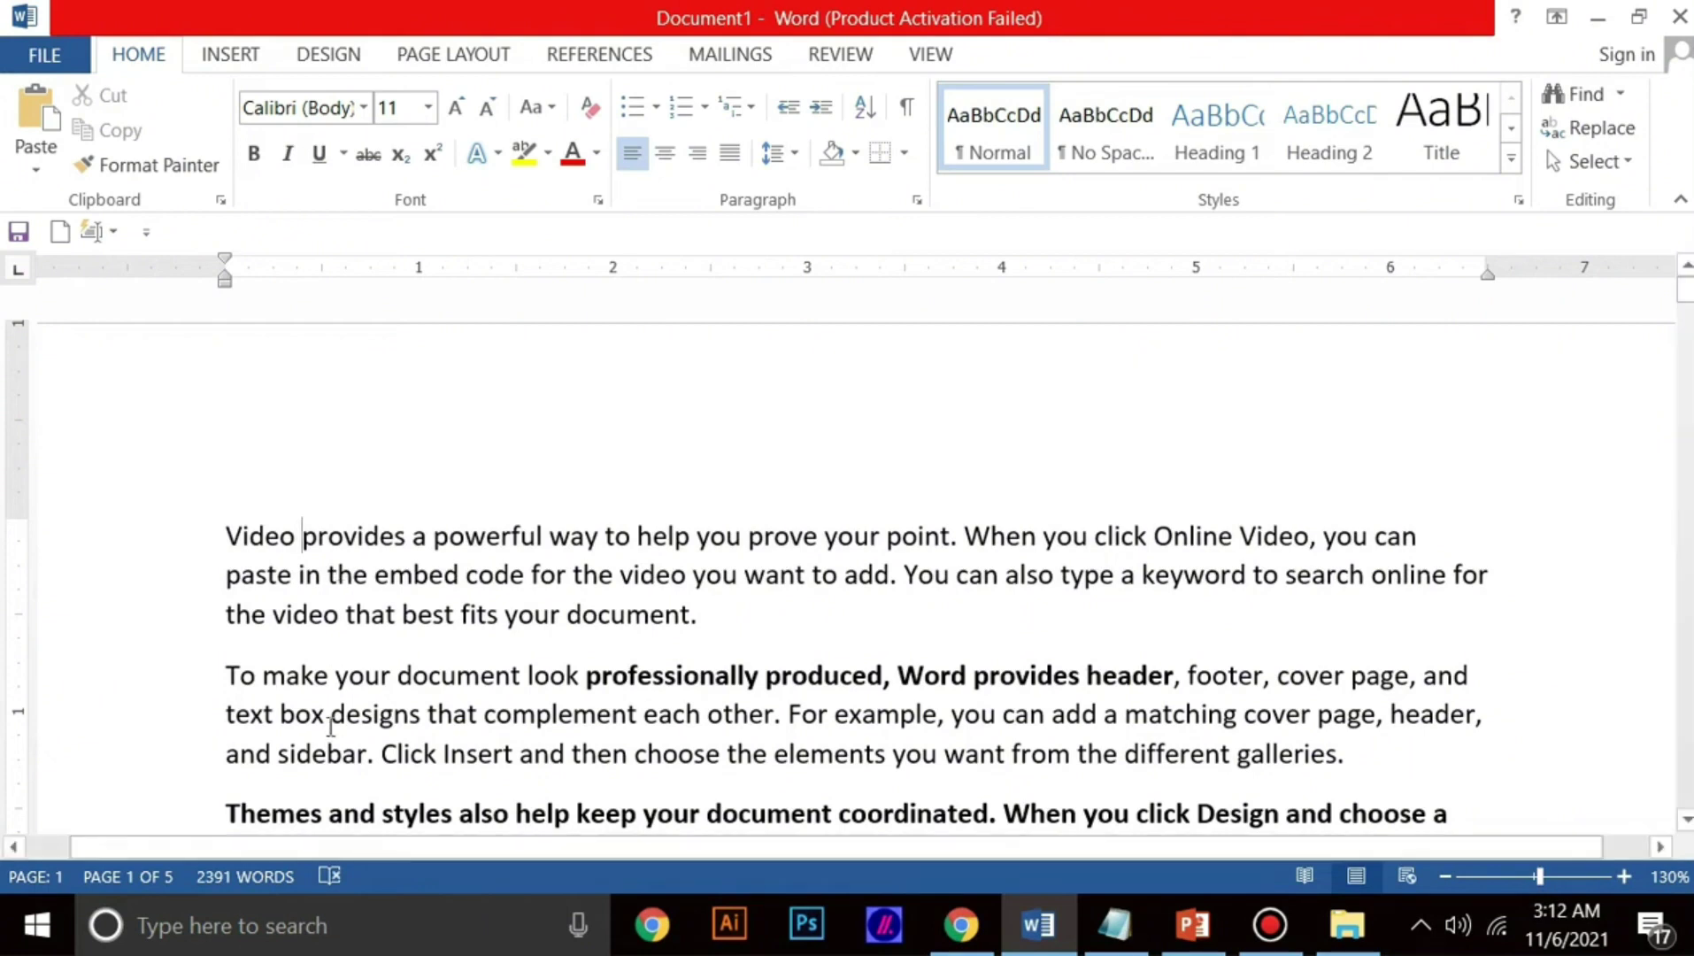
Step: Replace all occurrences of "video" in the document with "flim" using Find and Replace, then close the dialog
{"action": "left_click", "coordinate": [663, 617]}
{"action": "key", "text": "ctrl+h"}
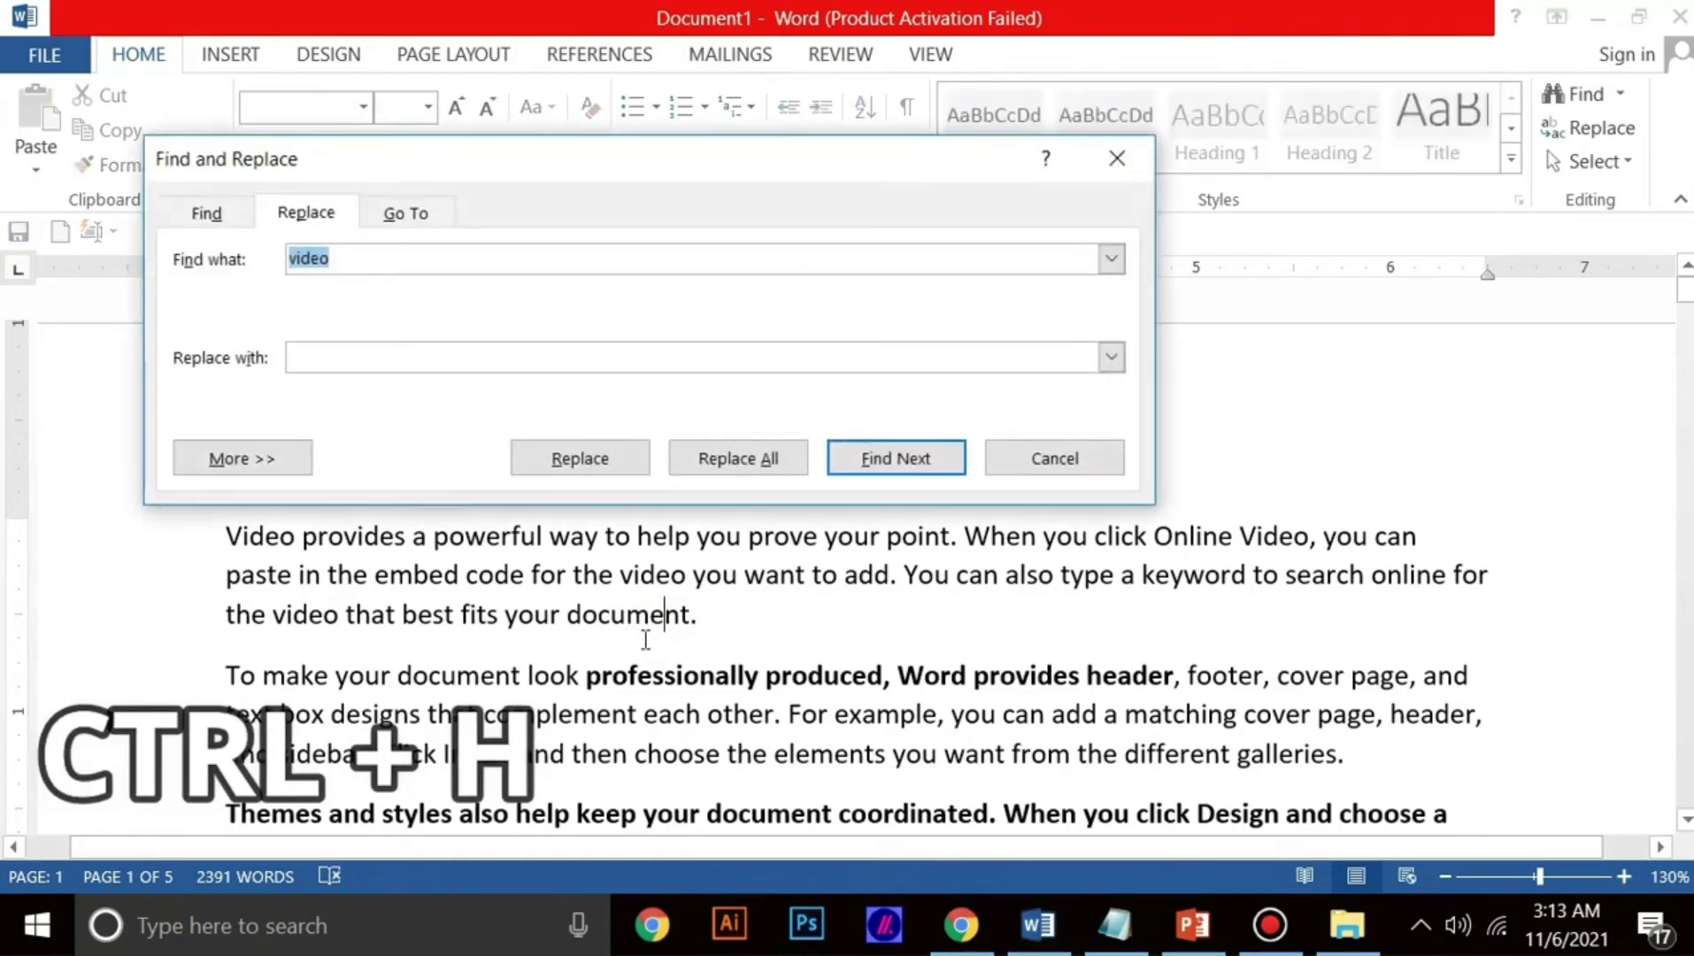
{"action": "left_click_drag", "start_coordinate": [357, 159], "coordinate": [588, 215]}
{"action": "left_click", "coordinate": [579, 318]}
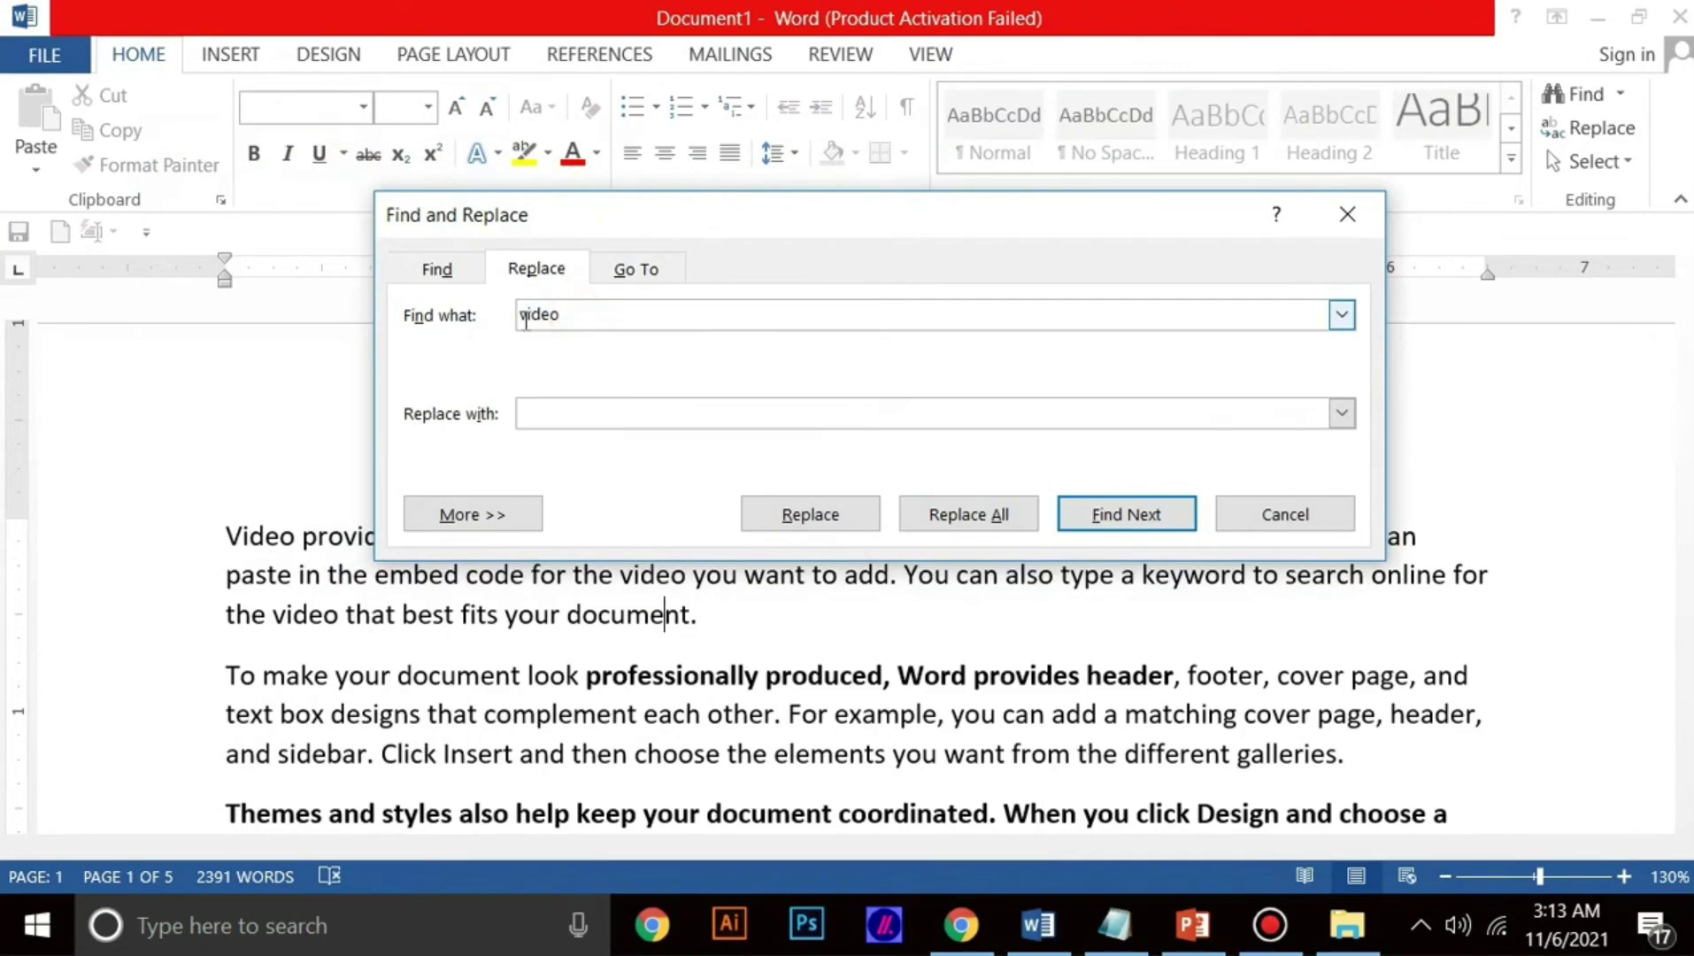
{"action": "double_click", "coordinate": [567, 317]}
{"action": "left_click", "coordinate": [555, 414]}
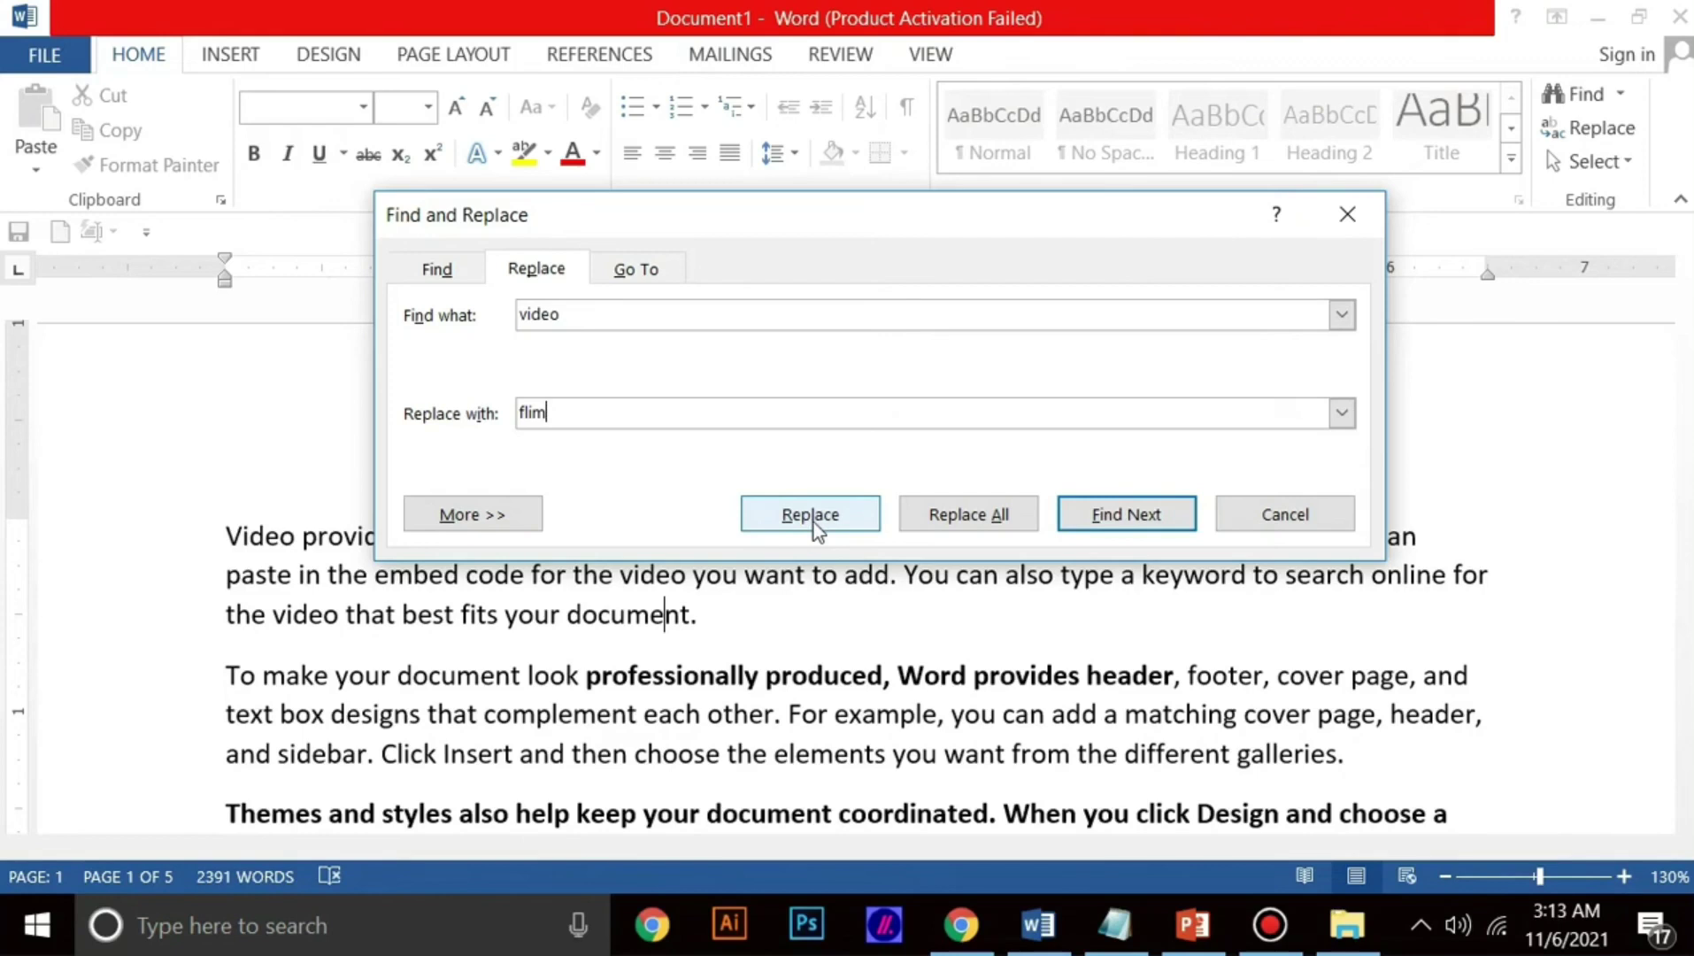
{"action": "left_click", "coordinate": [993, 526]}
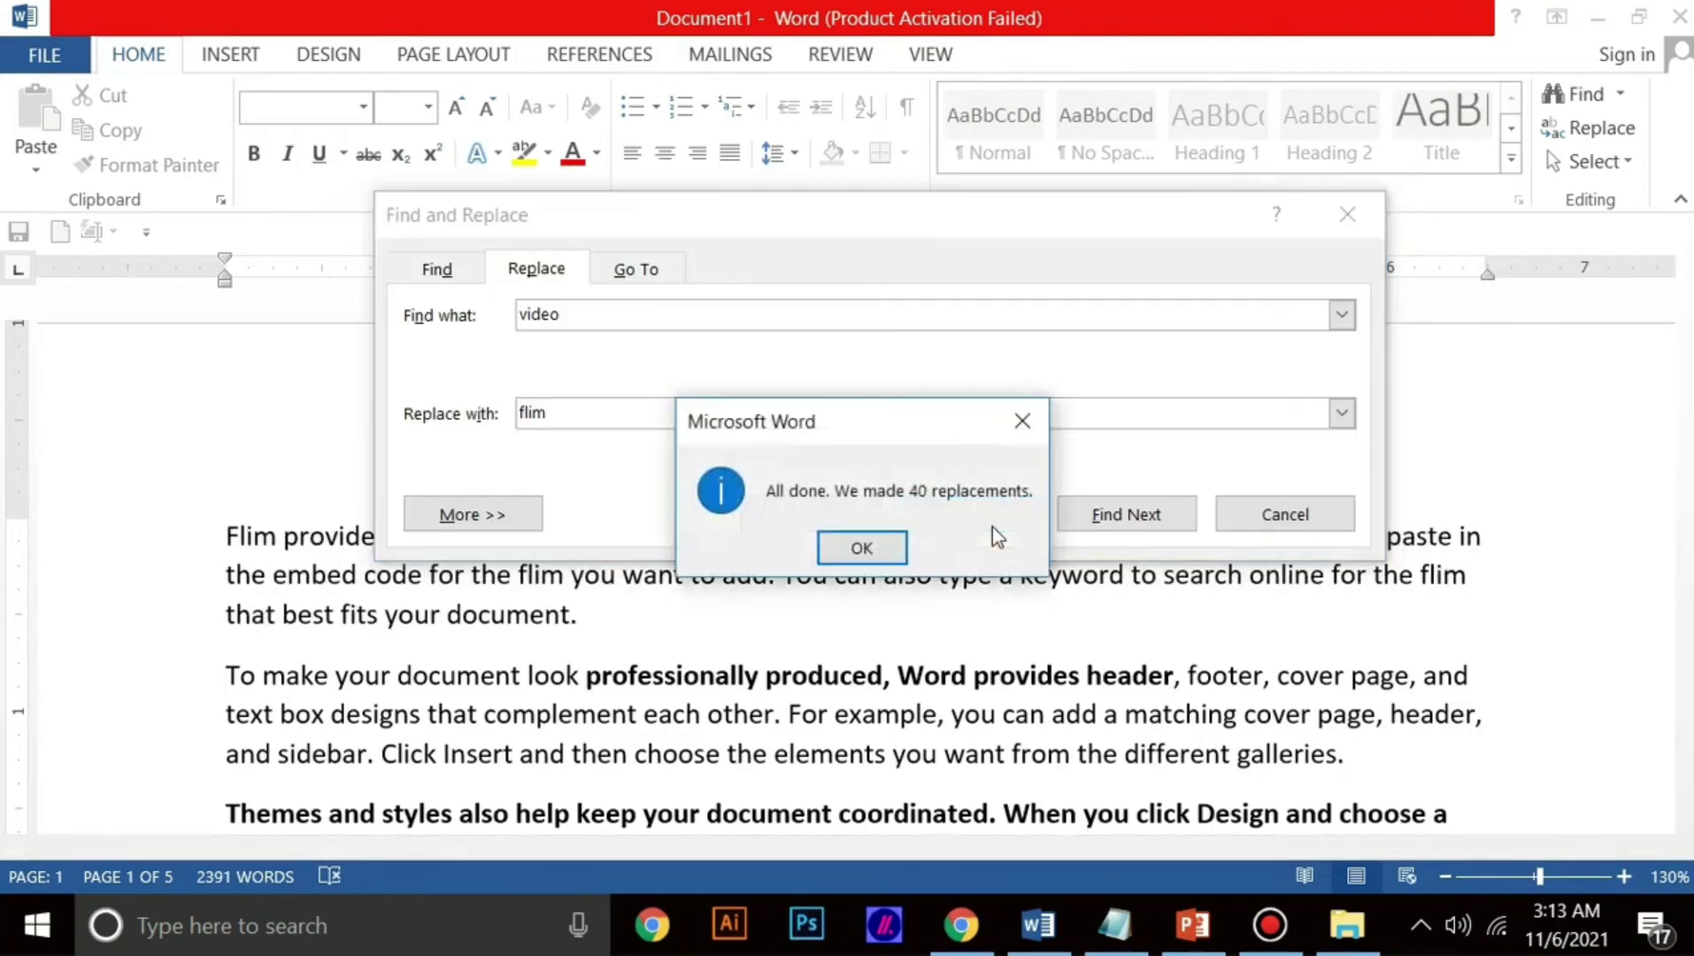
{"action": "left_click_drag", "start_coordinate": [812, 426], "coordinate": [775, 359]}
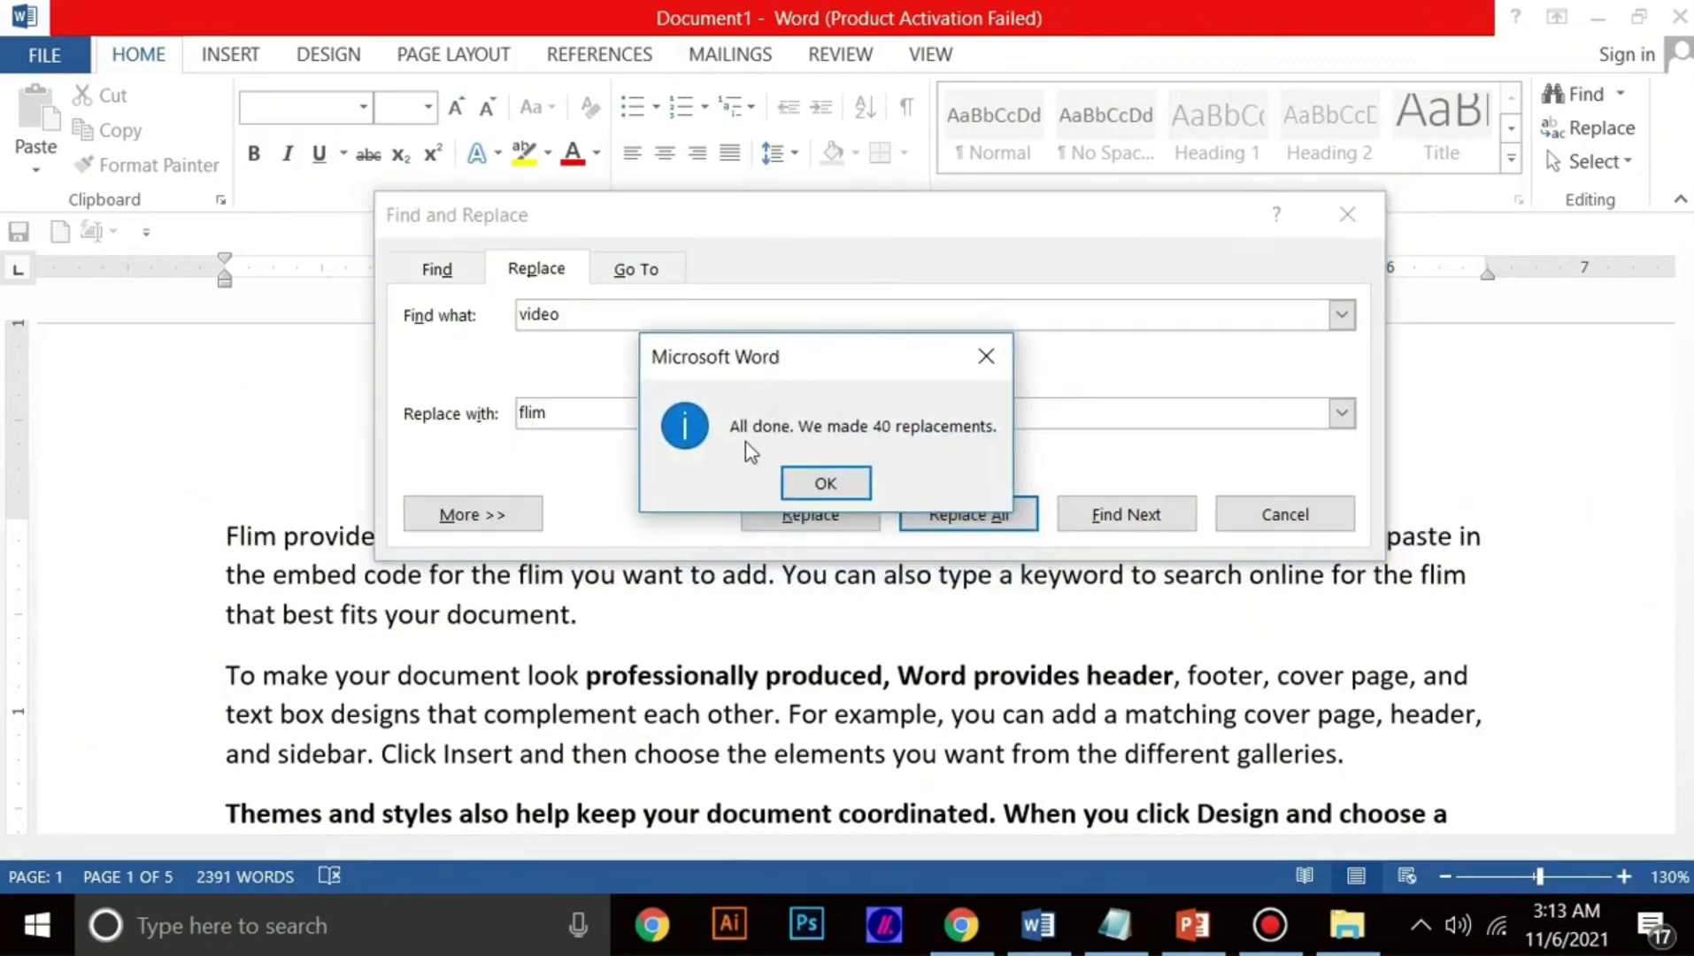
{"action": "left_click", "coordinate": [815, 483]}
{"action": "left_click", "coordinate": [1290, 520]}
Step: Check each replaced word "flim" in the opening paragraph
{"action": "scroll", "coordinate": [485, 531], "scroll_direction": "up", "scroll_amount": 3}
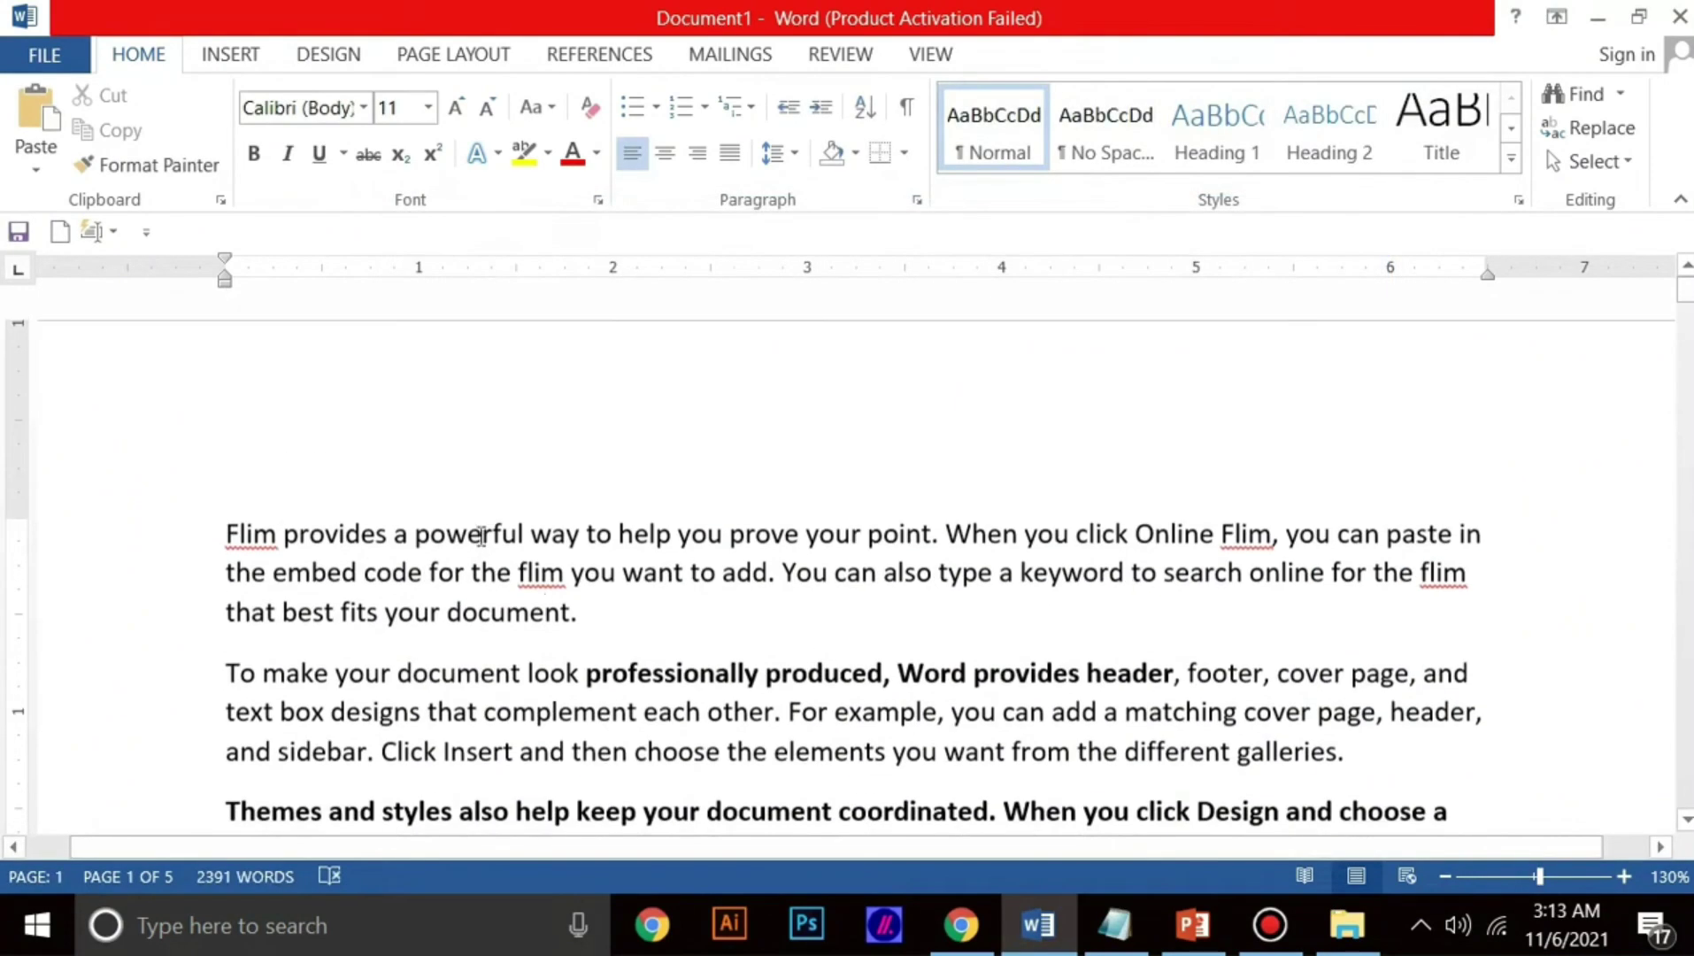
{"action": "double_click", "coordinate": [239, 535]}
{"action": "double_click", "coordinate": [540, 574]}
{"action": "double_click", "coordinate": [1244, 535]}
{"action": "double_click", "coordinate": [1441, 575]}
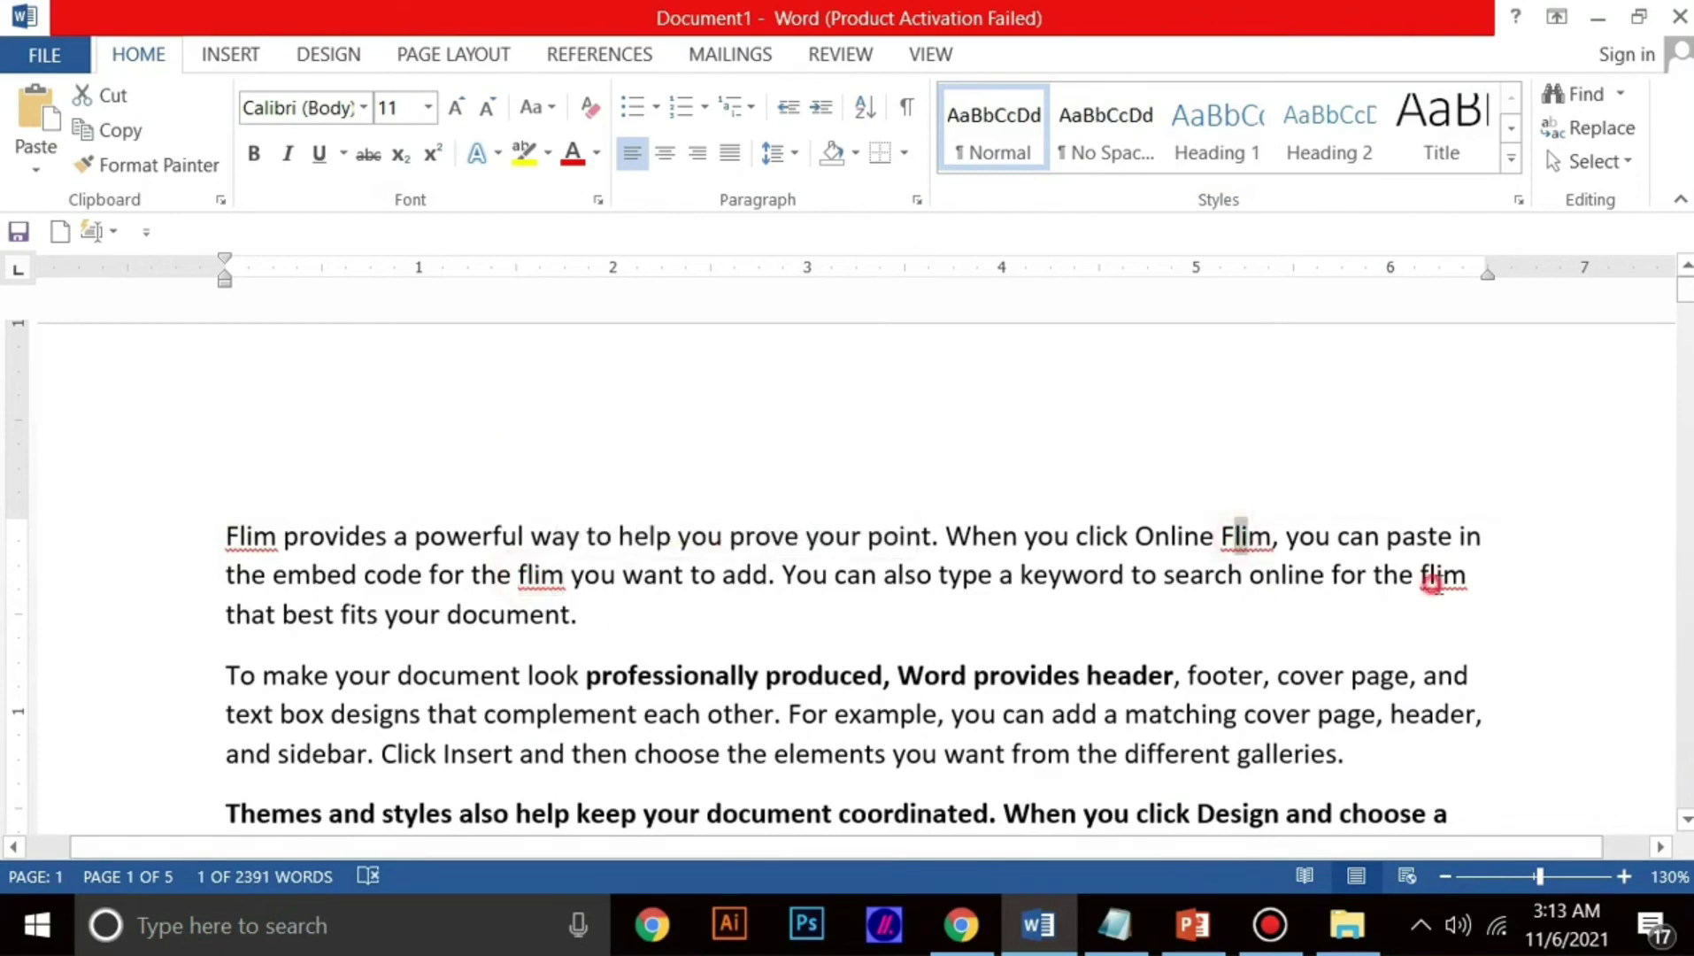
{"action": "left_click", "coordinate": [1099, 580]}
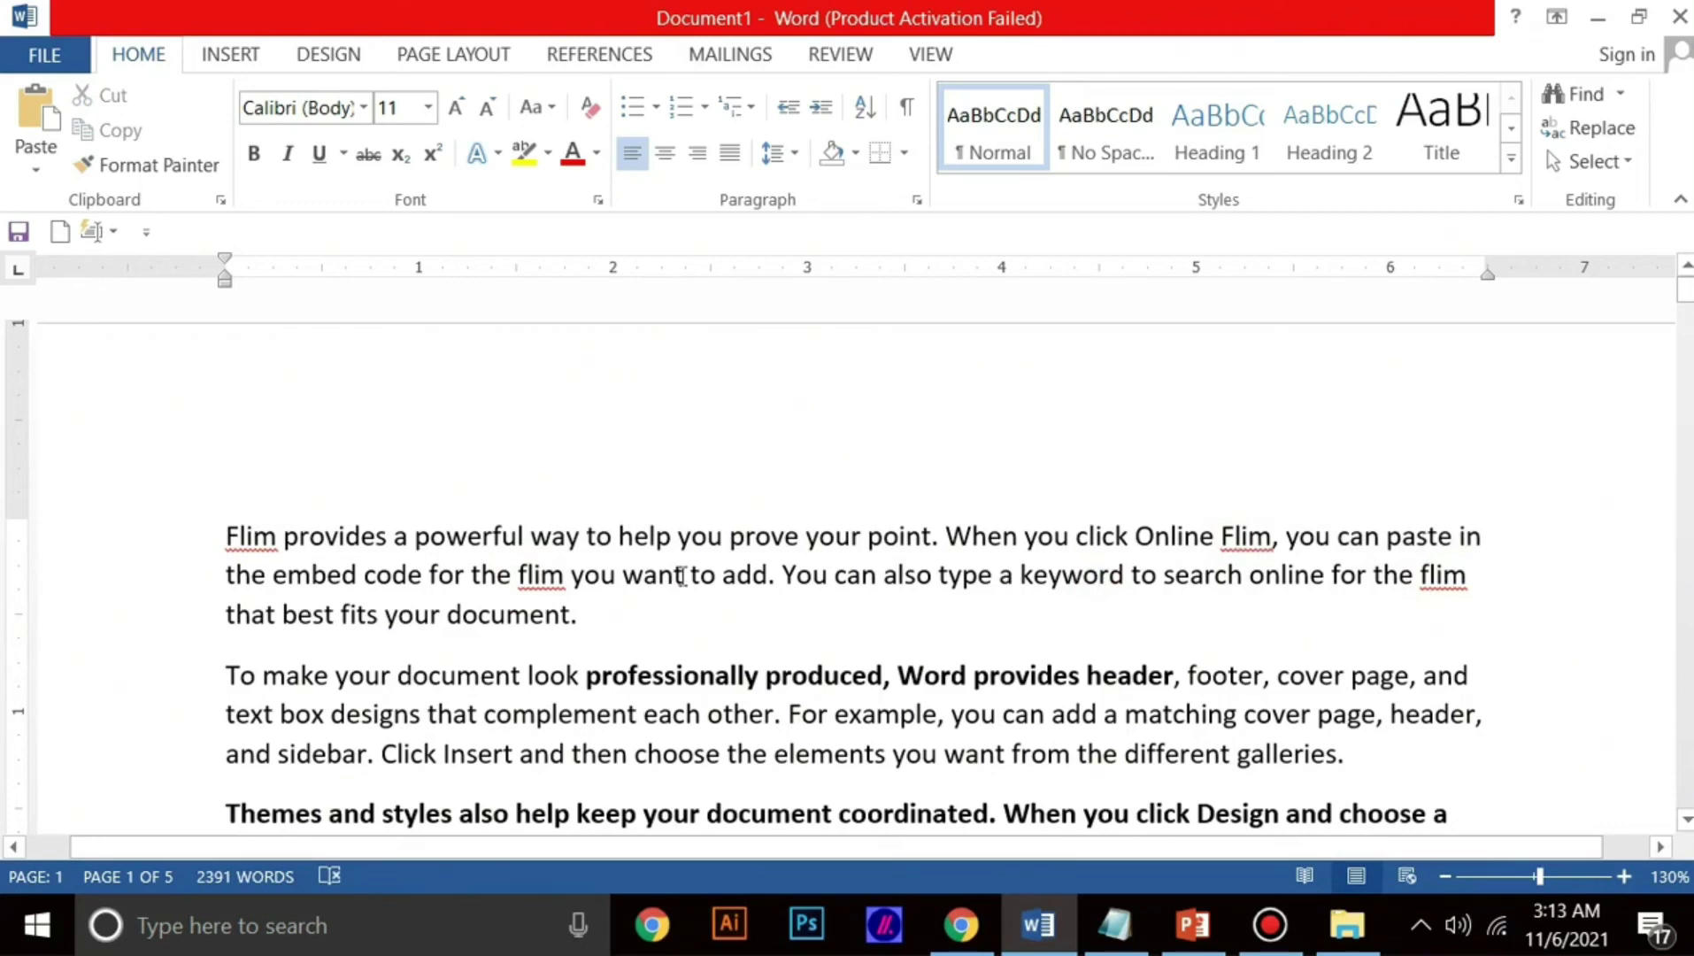
{"action": "left_click", "coordinate": [684, 576]}
Step: Switch to Chrome, dismiss the "html" page search and look through the browsing history
{"action": "left_click", "coordinate": [958, 927]}
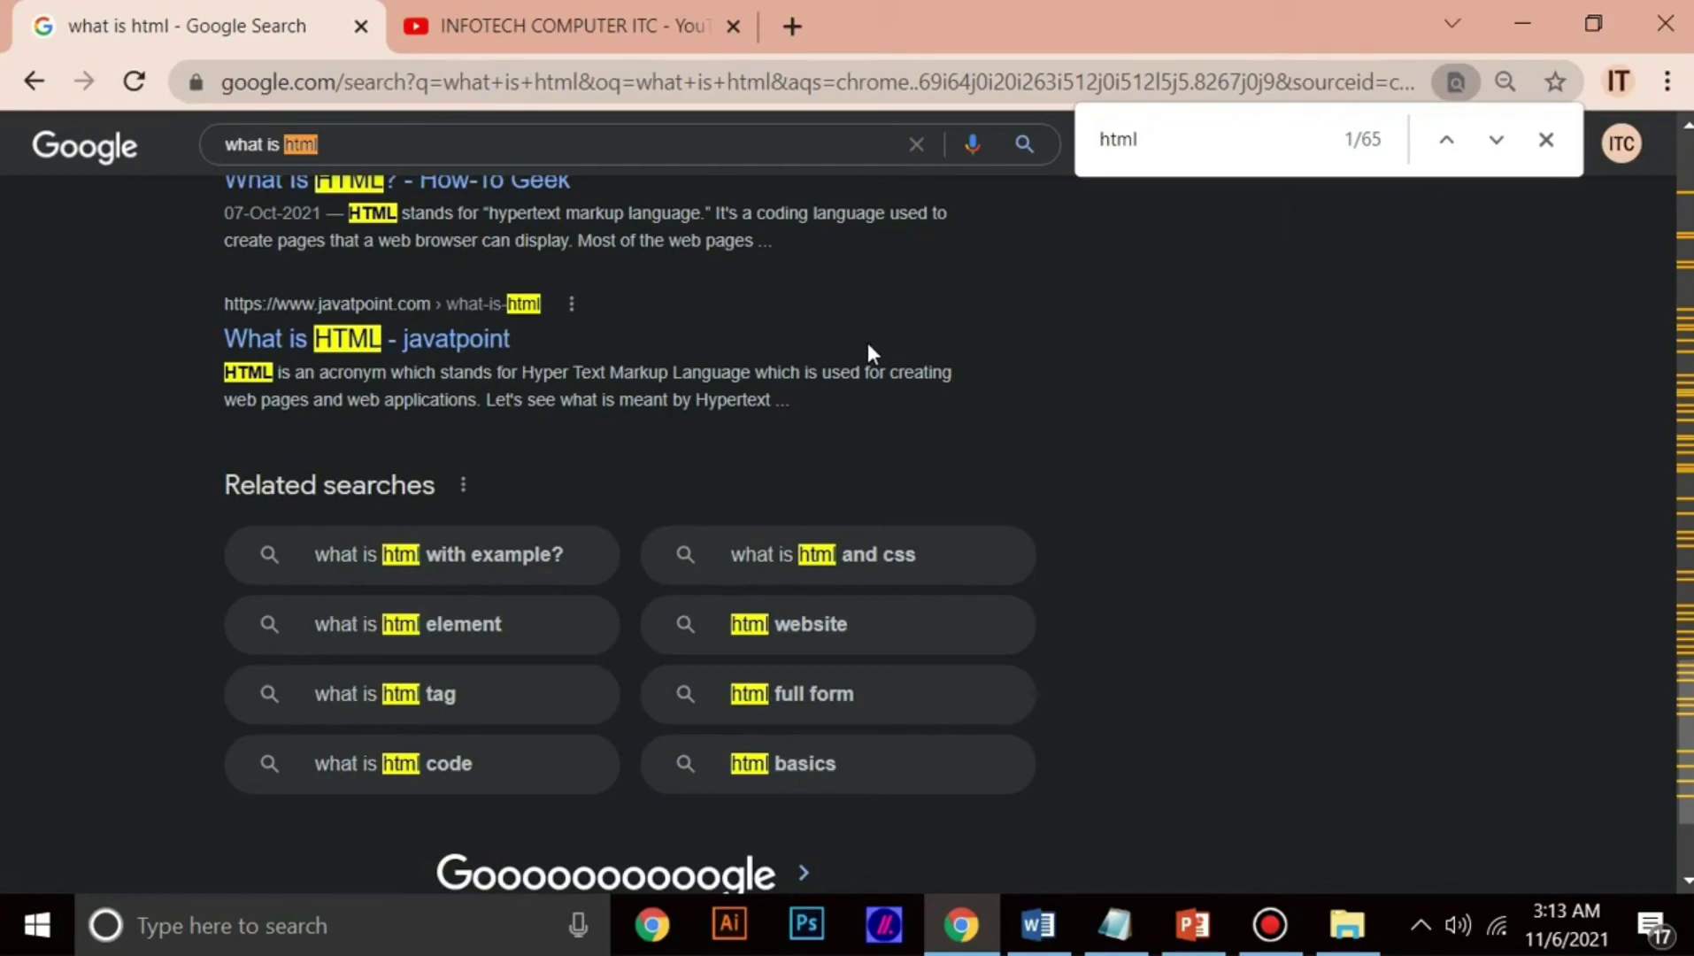
{"action": "left_click", "coordinate": [1546, 140]}
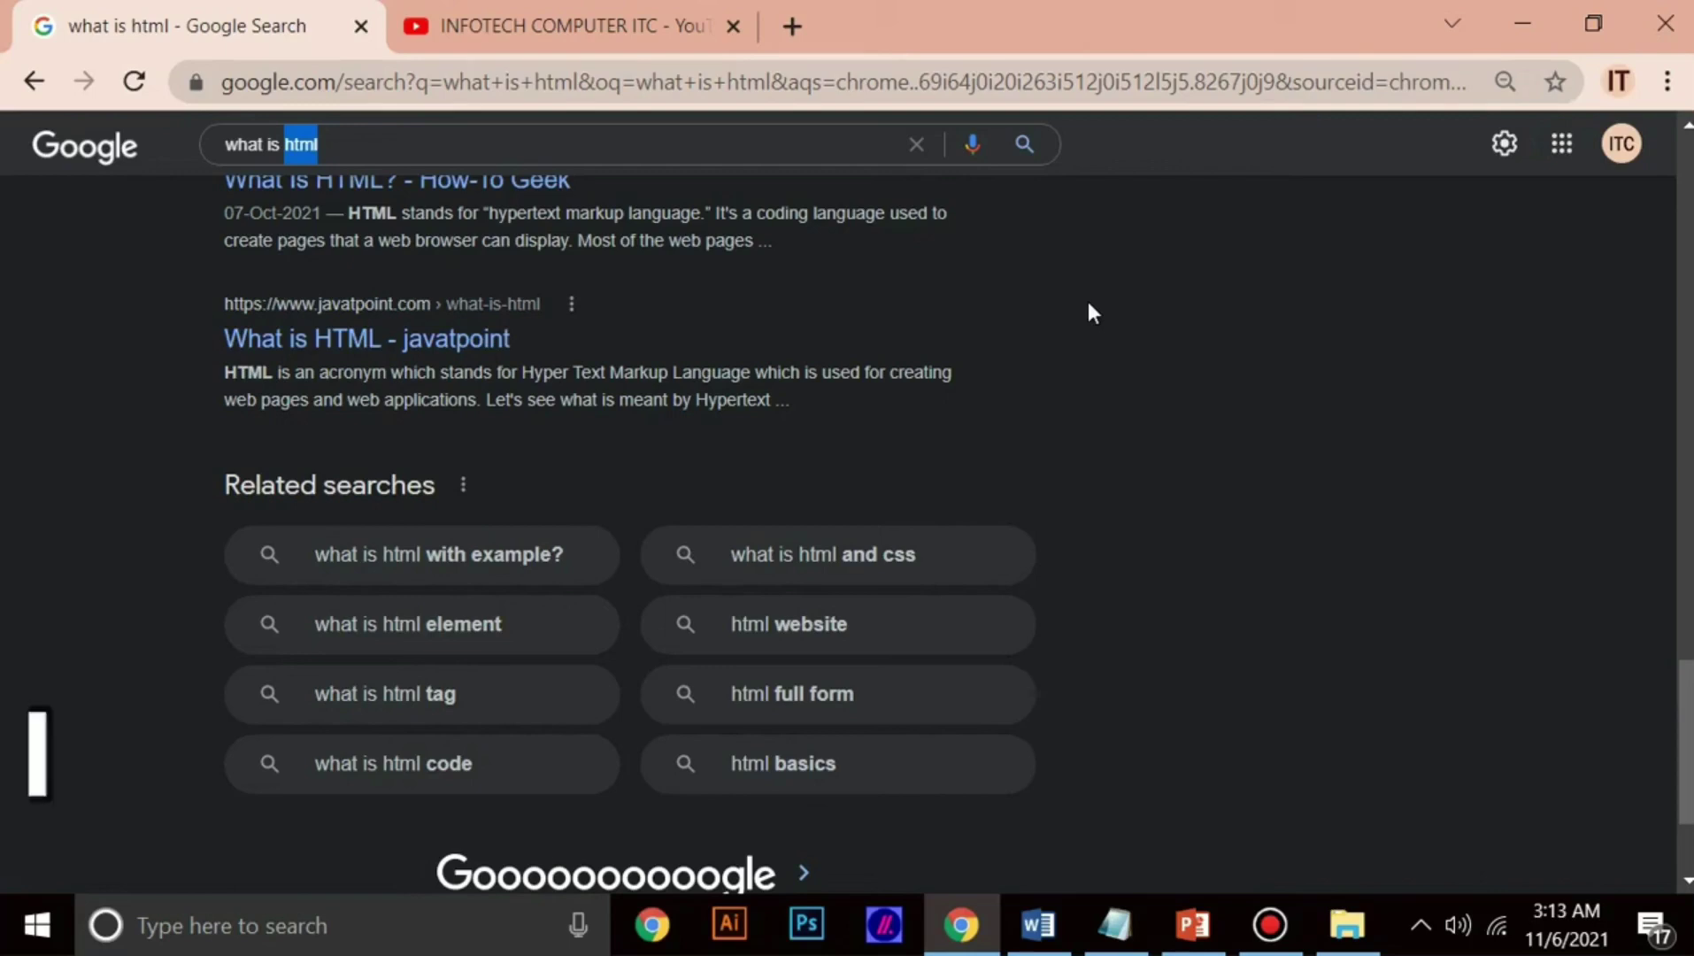
{"action": "key", "text": "ctrl+h"}
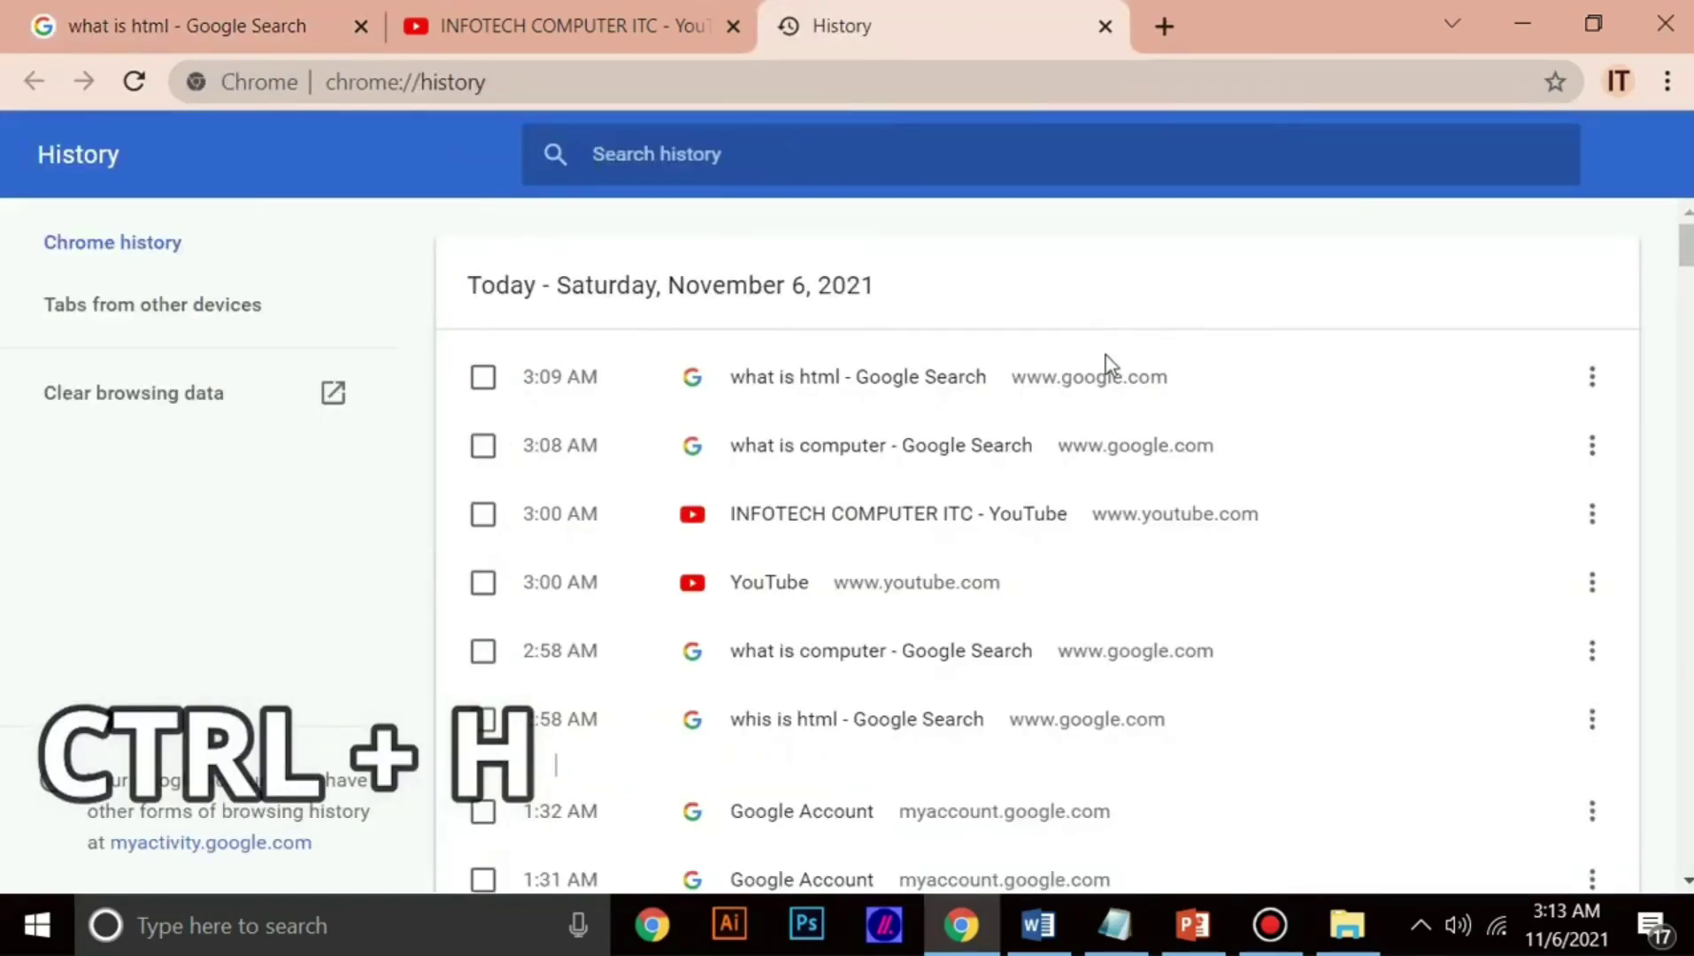
{"action": "scroll", "coordinate": [978, 454], "scroll_direction": "down", "scroll_amount": 12}
{"action": "scroll", "coordinate": [909, 485], "scroll_direction": "down", "scroll_amount": 20}
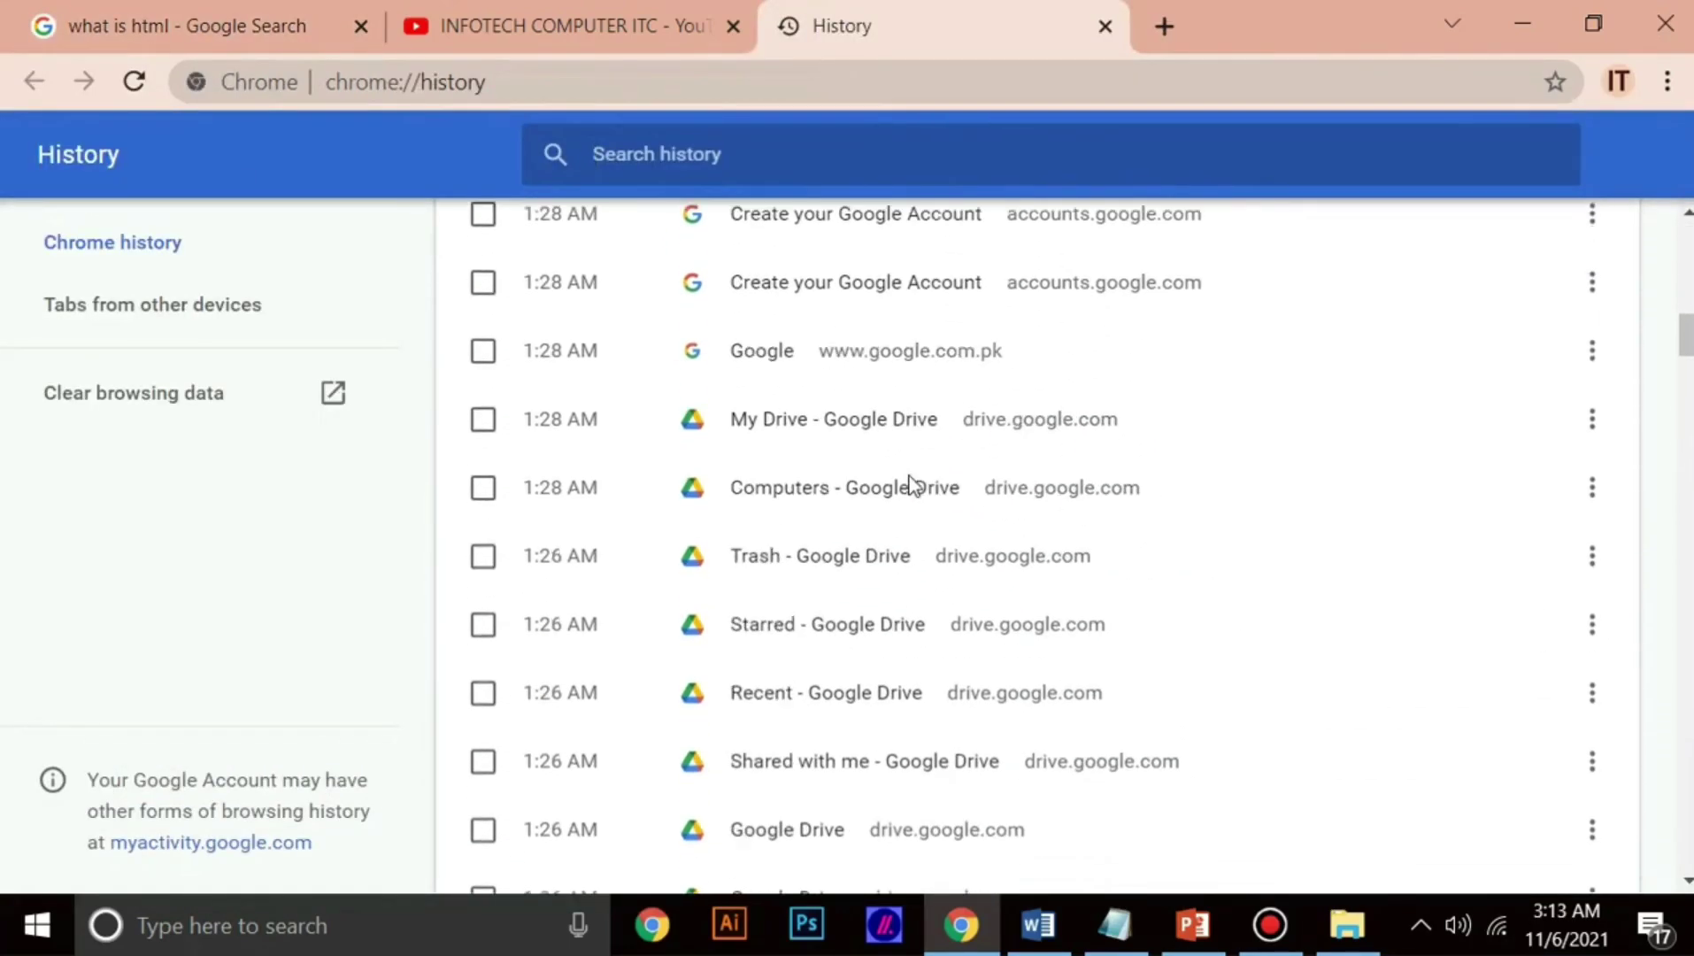
{"action": "scroll", "coordinate": [909, 482], "scroll_direction": "up", "scroll_amount": 20}
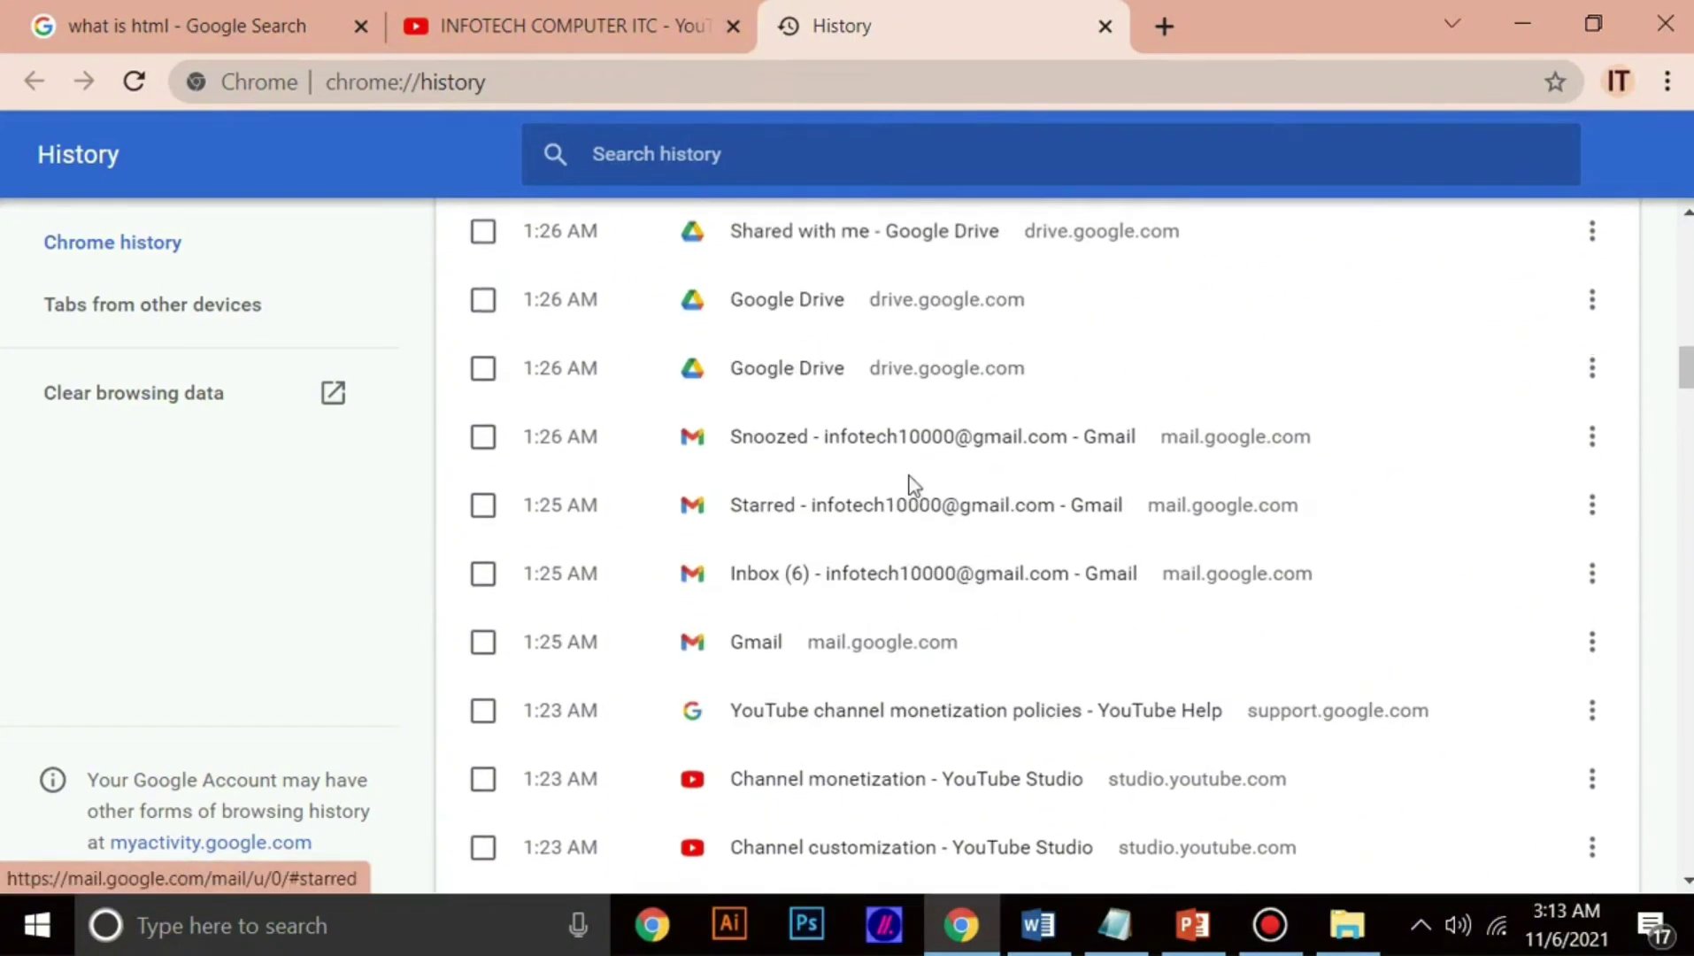
Step: Close the History page and minimize both Chrome and Word
{"action": "left_click", "coordinate": [1105, 25]}
{"action": "left_click", "coordinate": [1522, 23]}
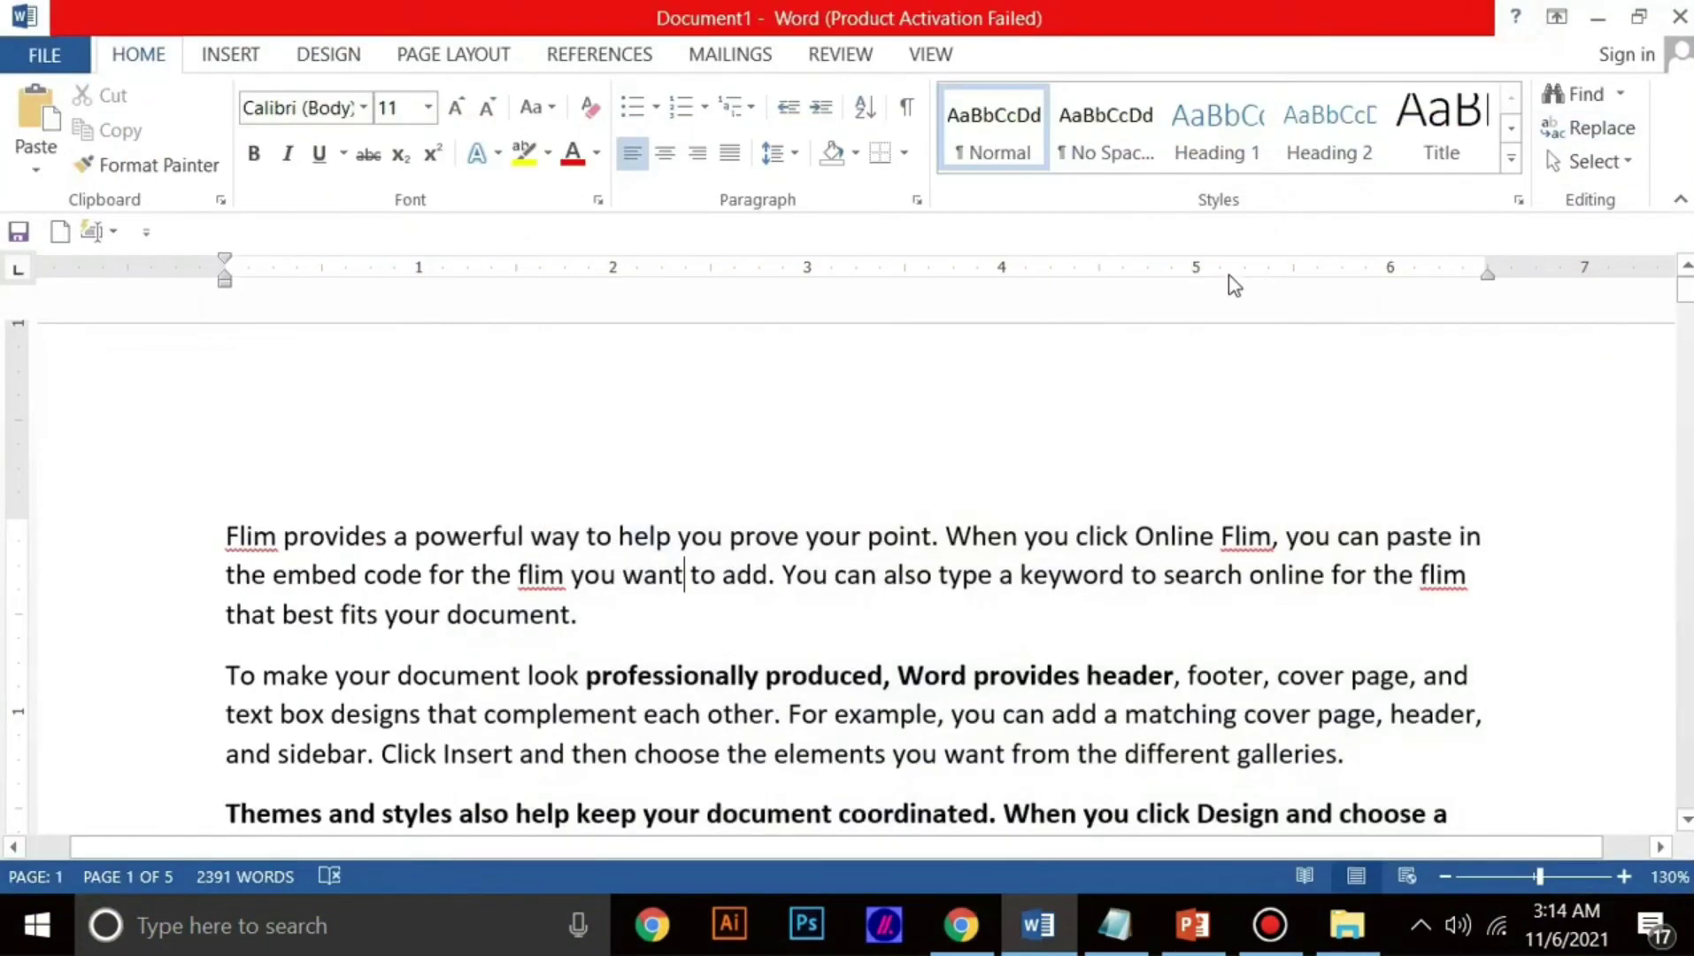
{"action": "left_click", "coordinate": [1598, 18]}
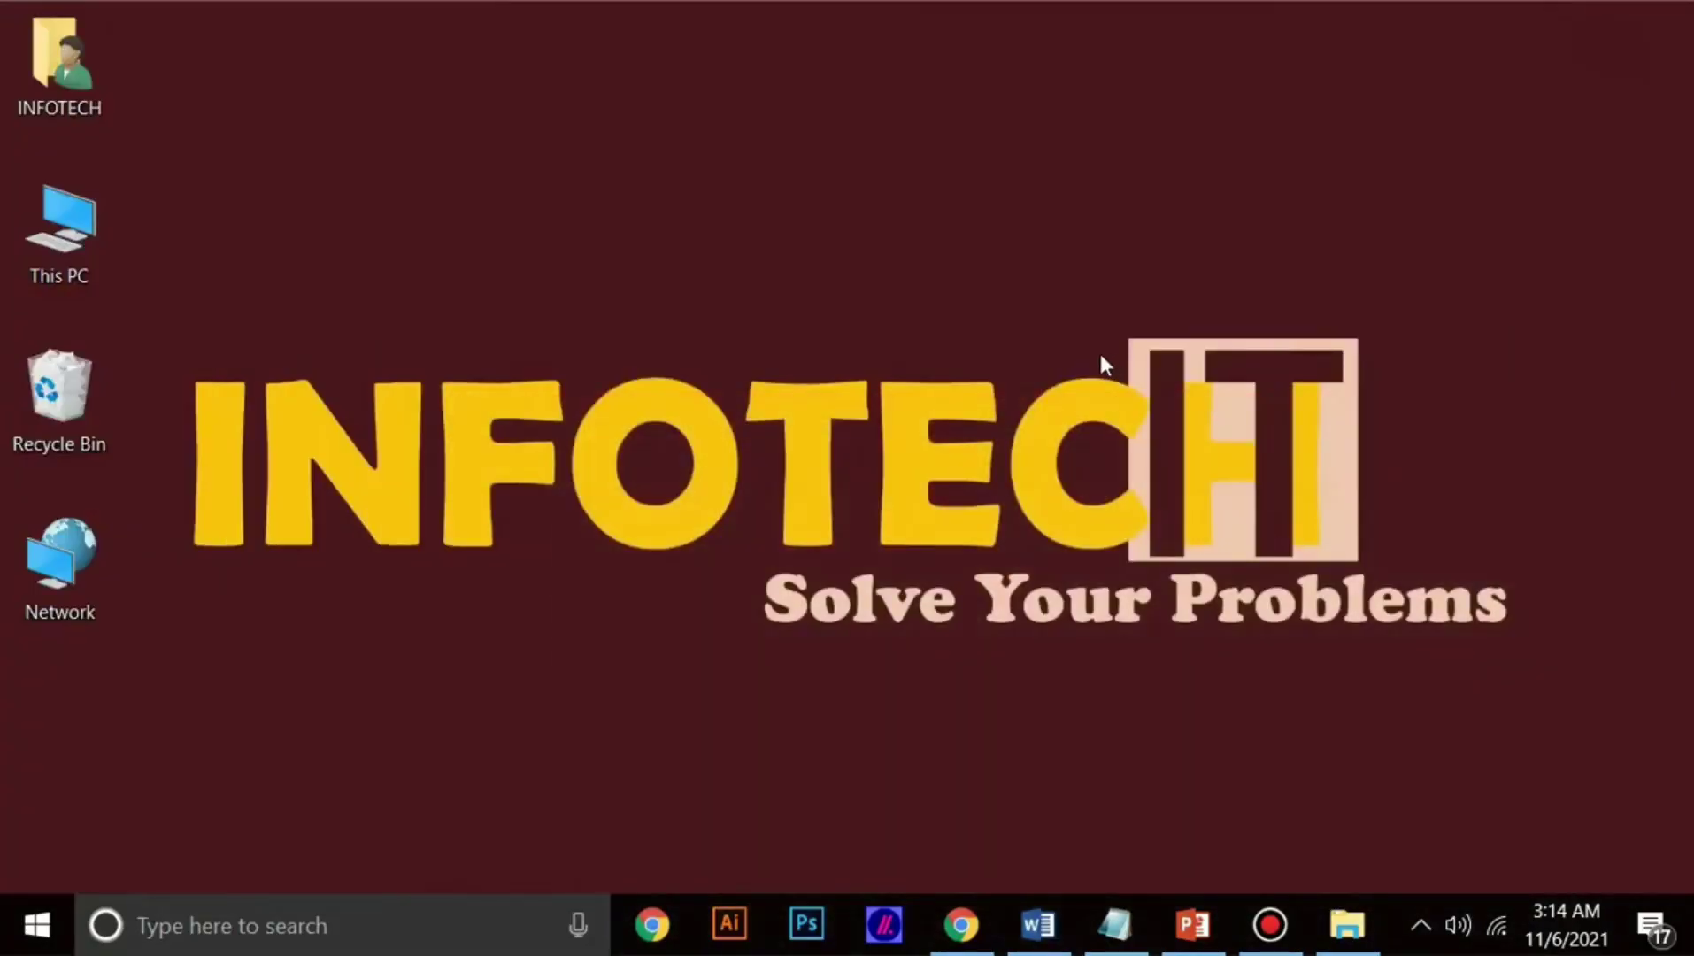
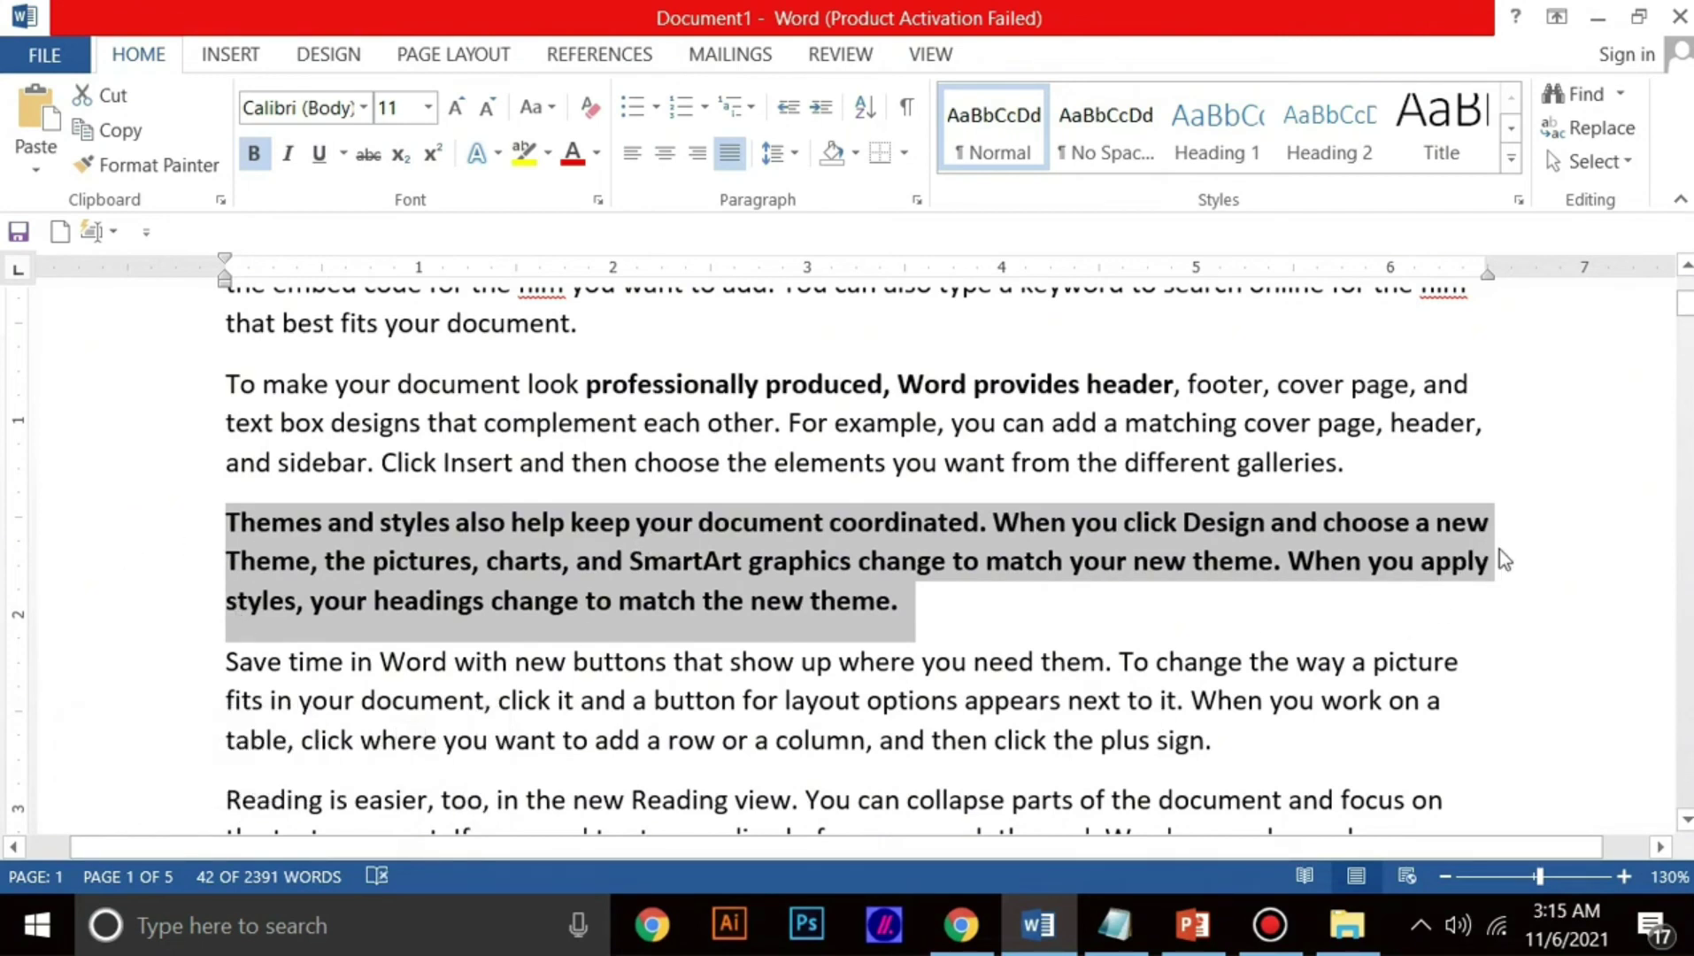
Step: Justify the paragraph starting "Save time in Word with new buttons" and check its aligned edges
{"action": "left_click", "coordinate": [1092, 702]}
{"action": "left_click_drag", "start_coordinate": [1225, 742], "coordinate": [236, 666]}
{"action": "left_click", "coordinate": [859, 671]}
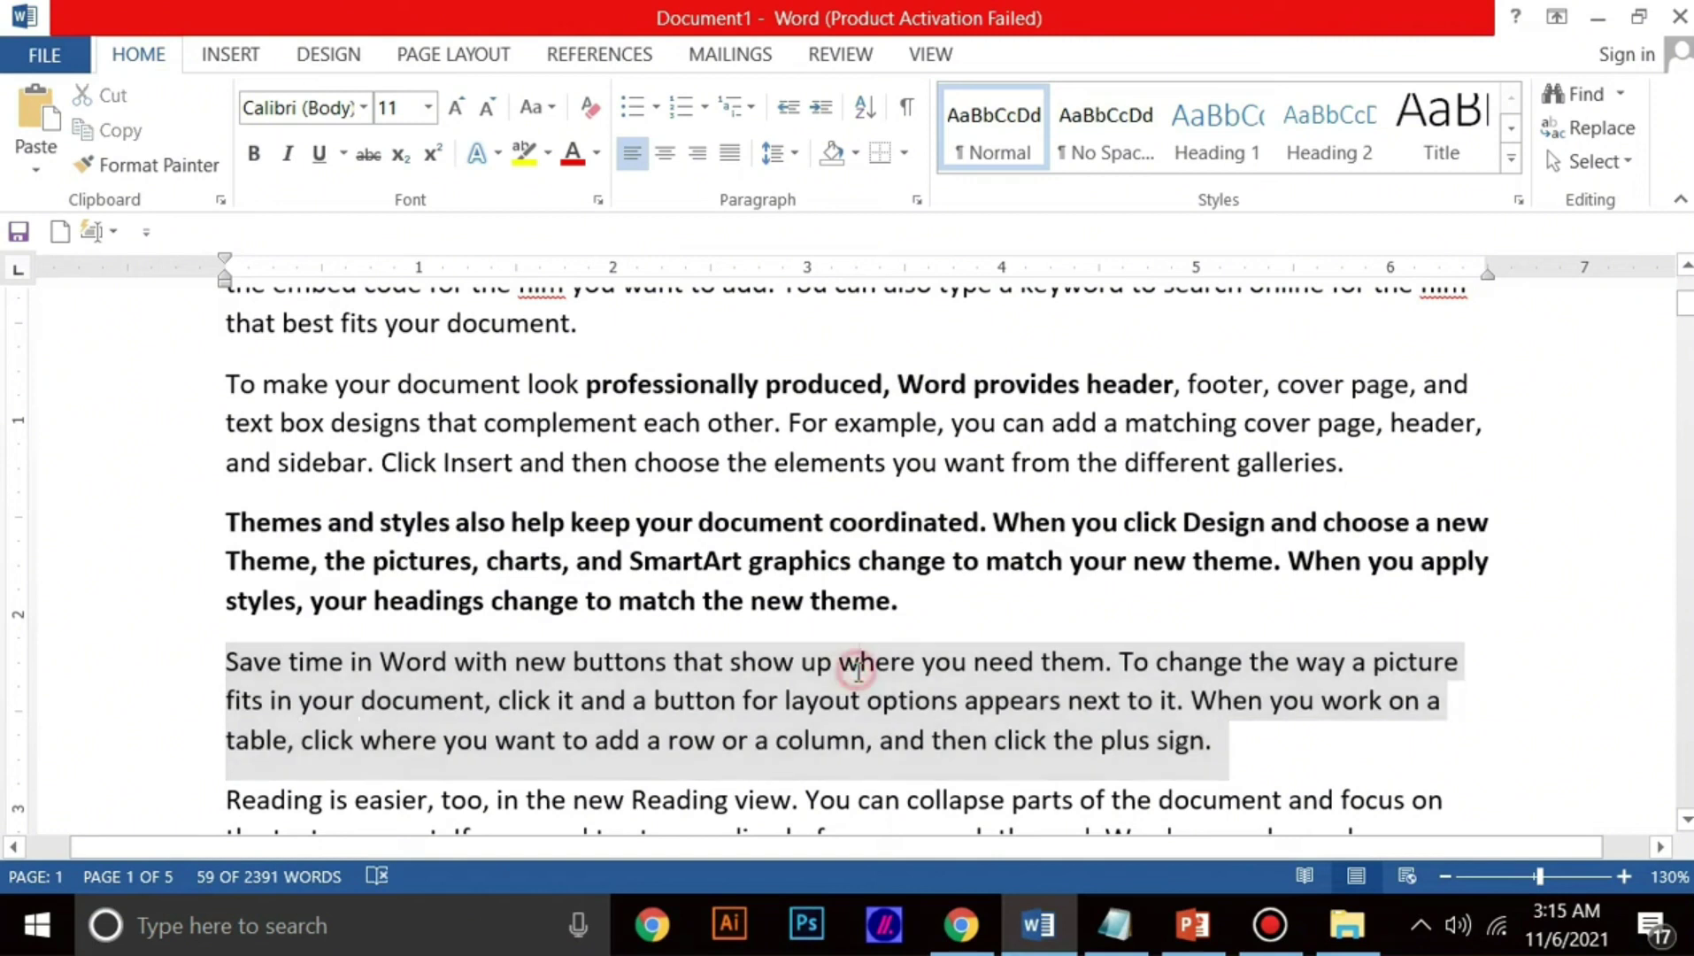
{"action": "scroll", "coordinate": [894, 675], "scroll_direction": "down", "scroll_amount": 1}
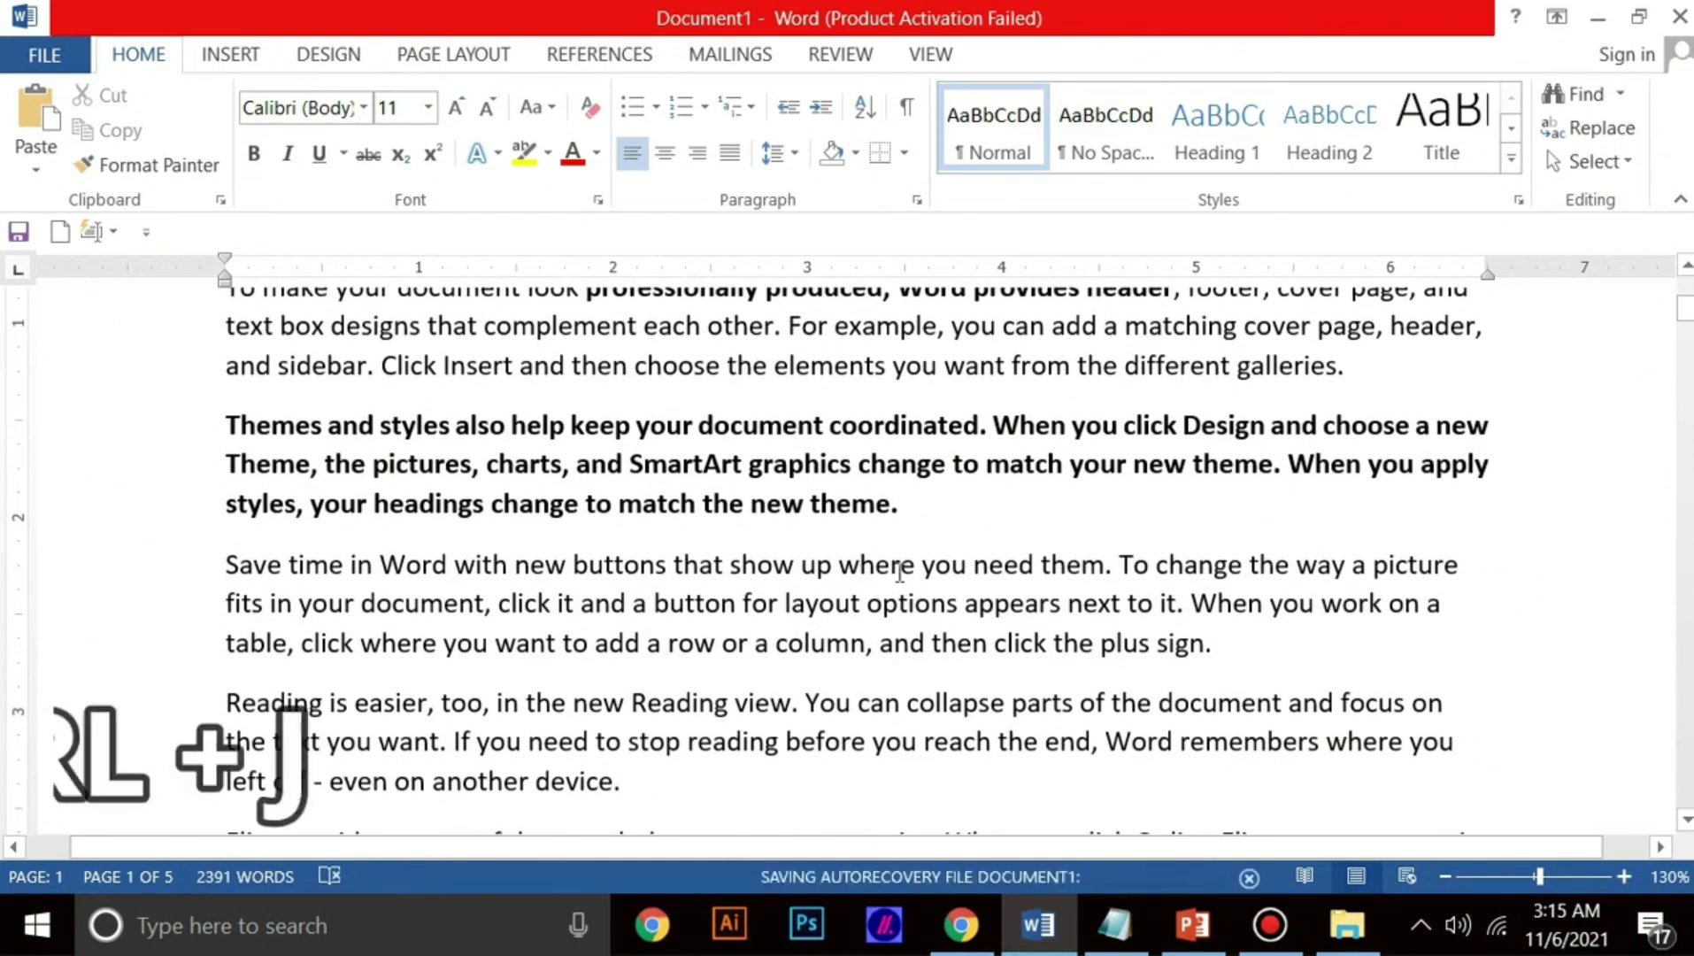
{"action": "key", "text": "ctrl+j"}
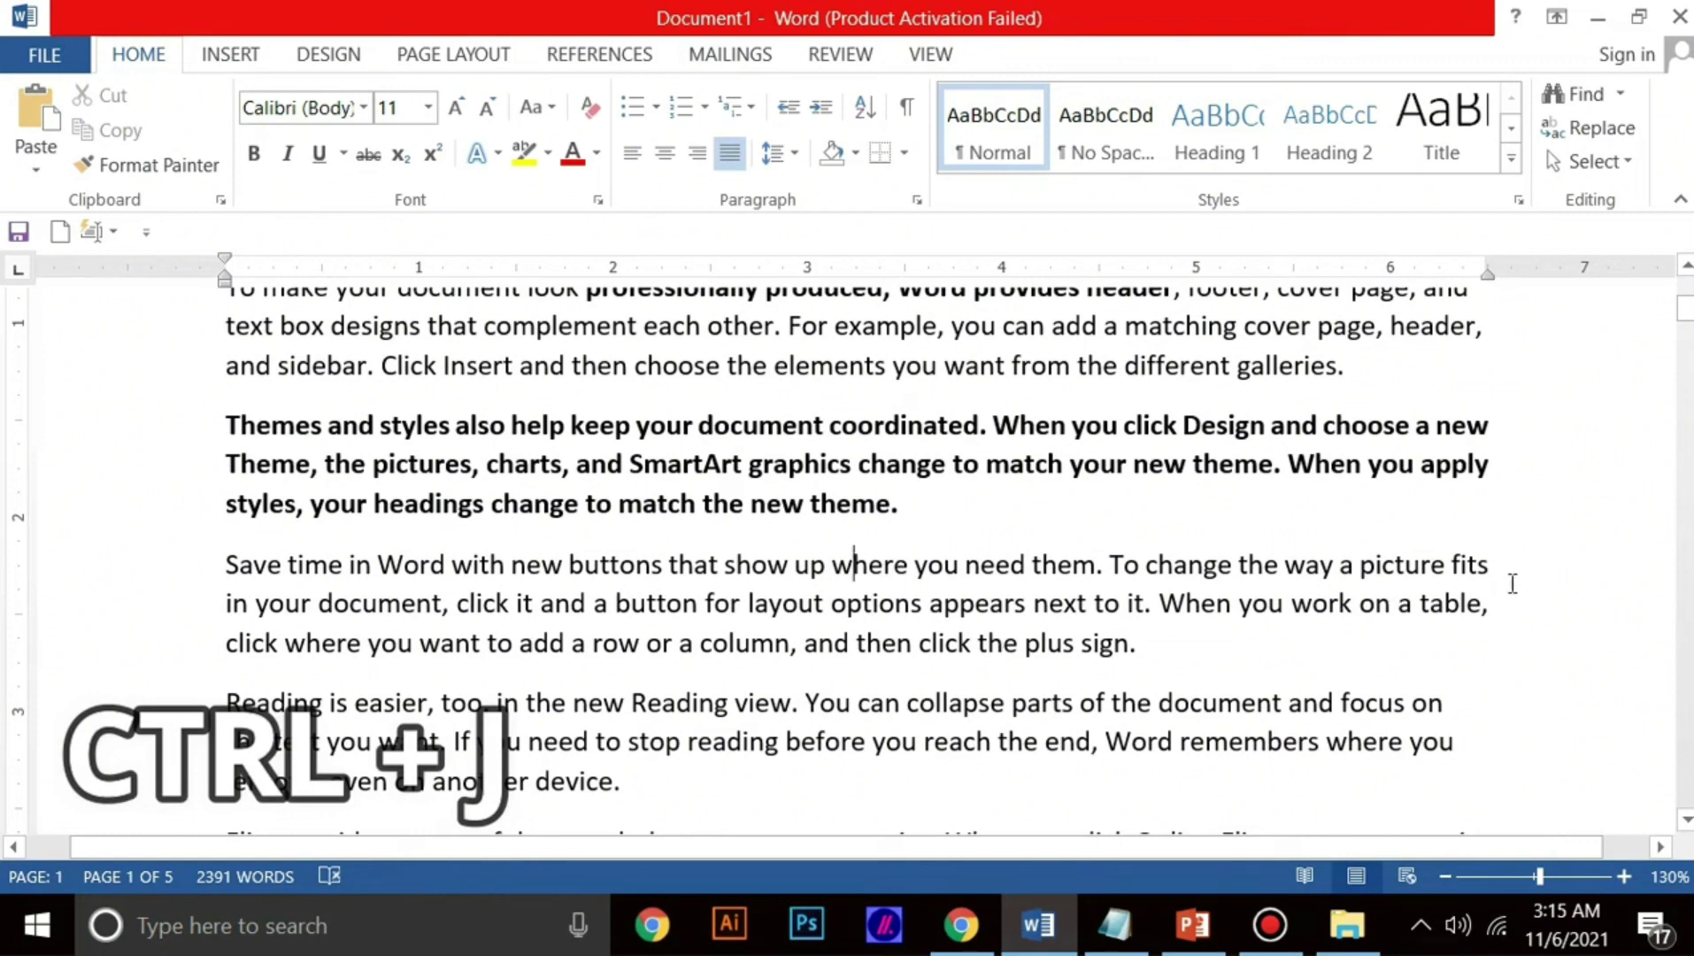
{"action": "left_click_drag", "start_coordinate": [1141, 646], "coordinate": [212, 558]}
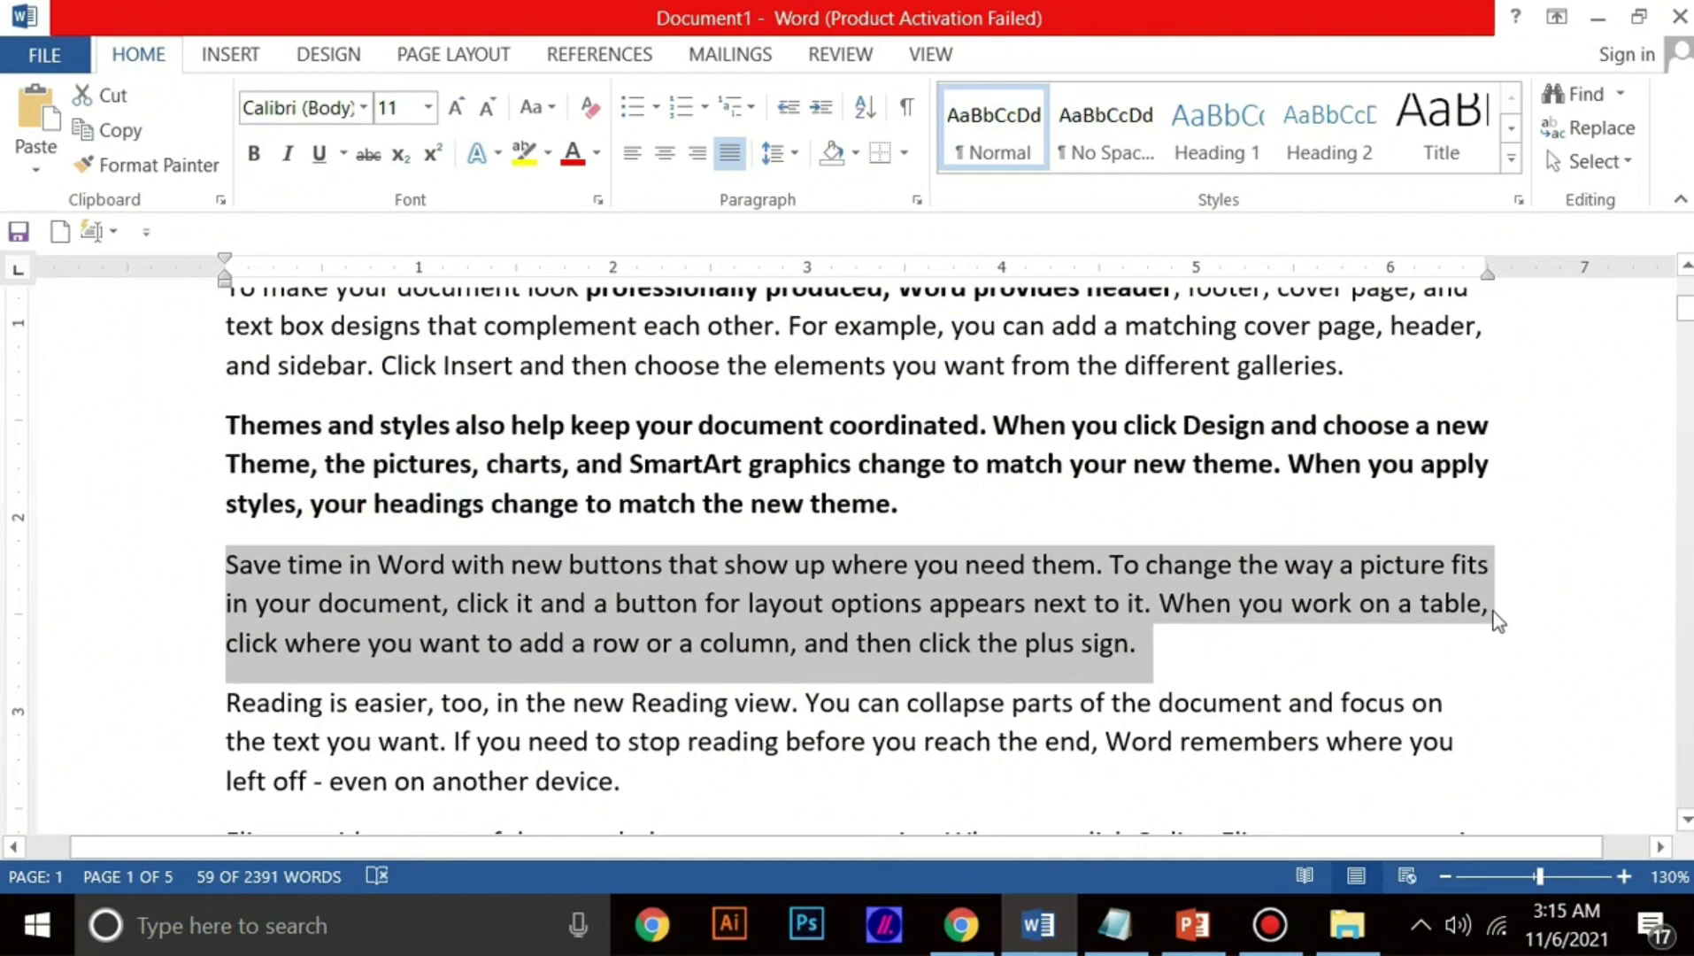
{"action": "left_click", "coordinate": [1168, 651]}
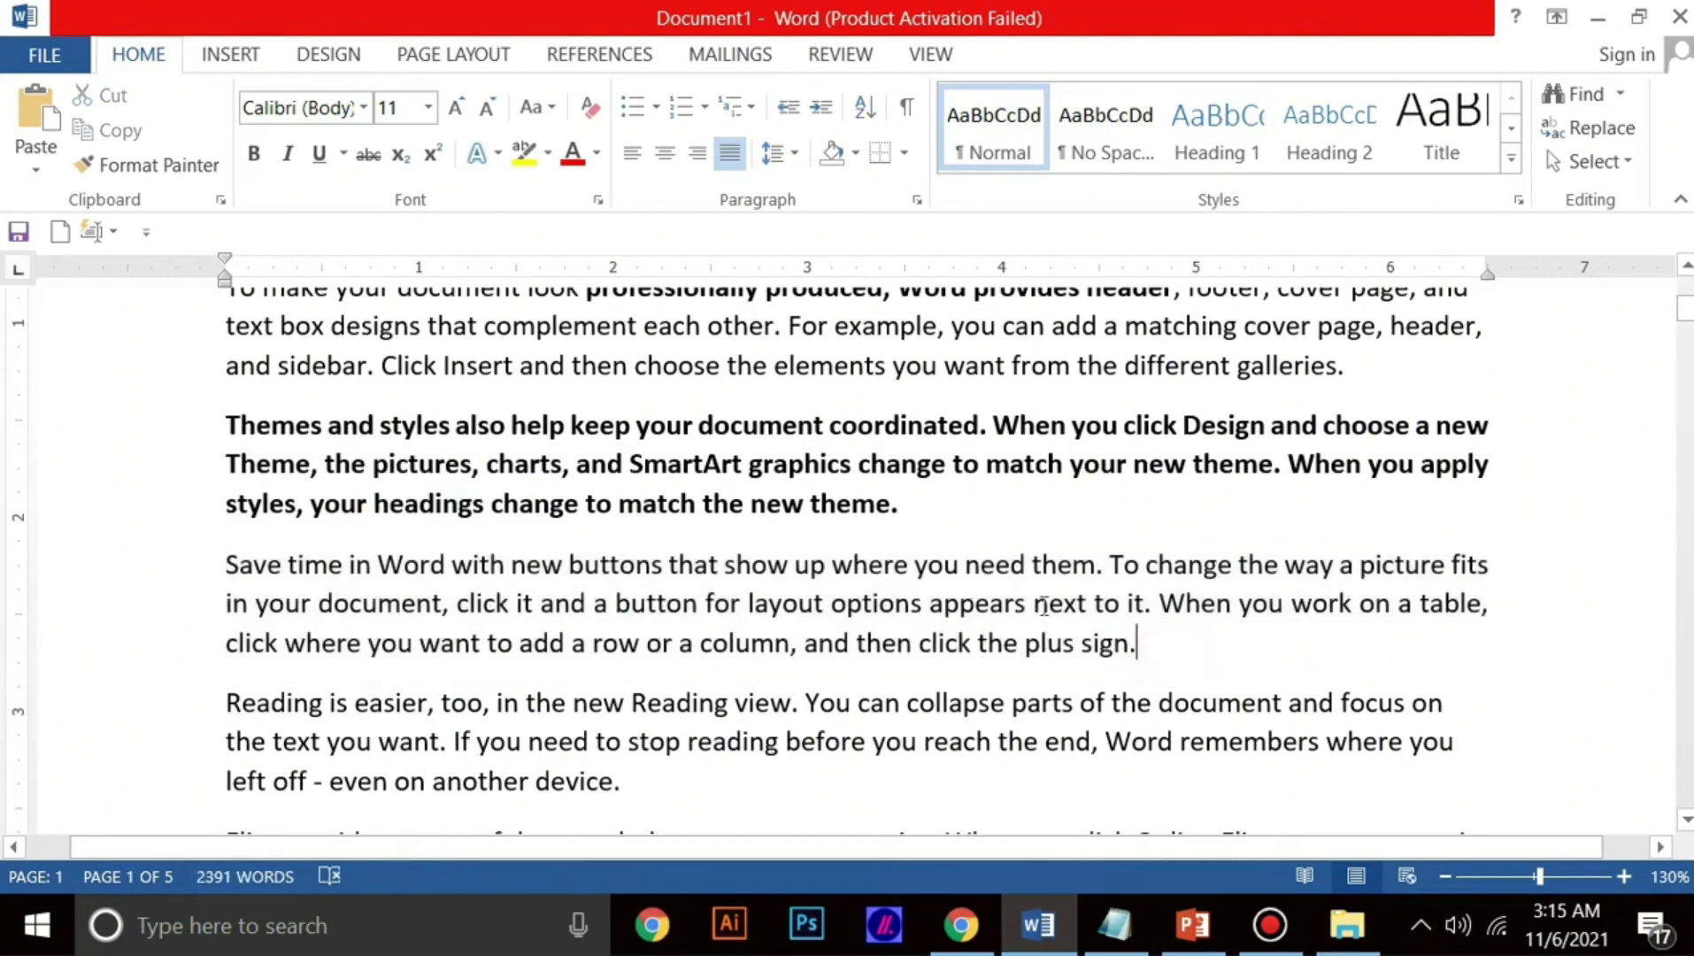
Step: Minimize Word and look through the downloads list in Chrome, closing that page and minimizing the browser when finished
{"action": "left_click", "coordinate": [1593, 20]}
{"action": "left_click", "coordinate": [960, 925]}
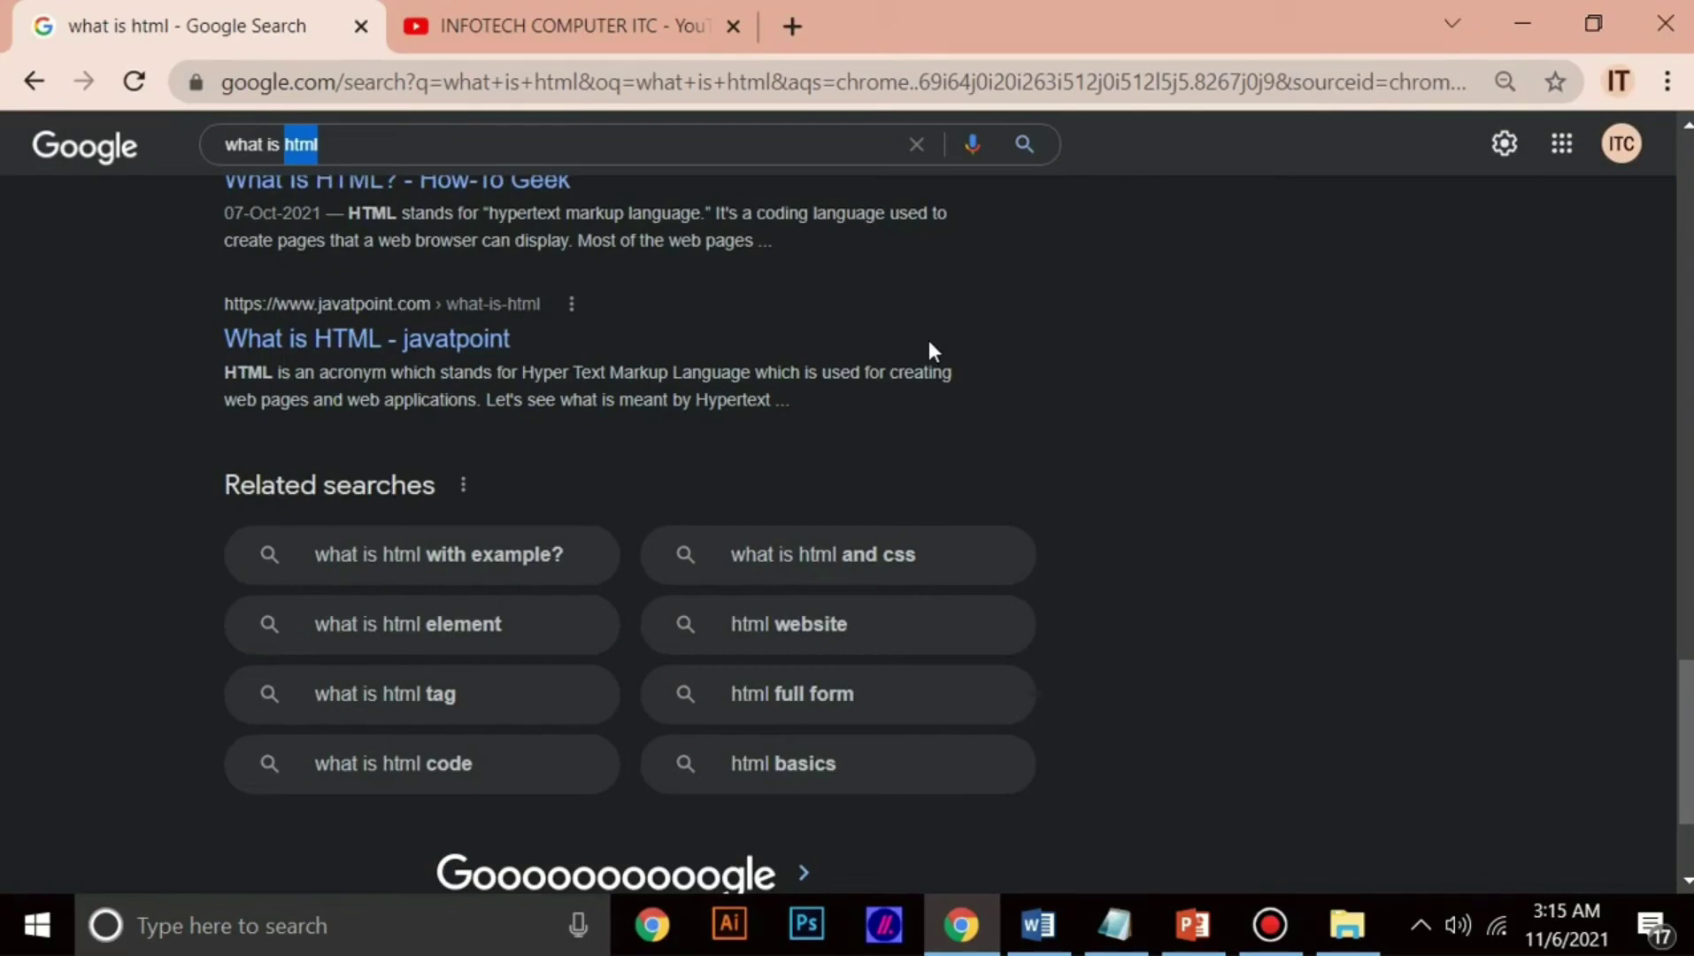
{"action": "key", "text": "ctrl+j"}
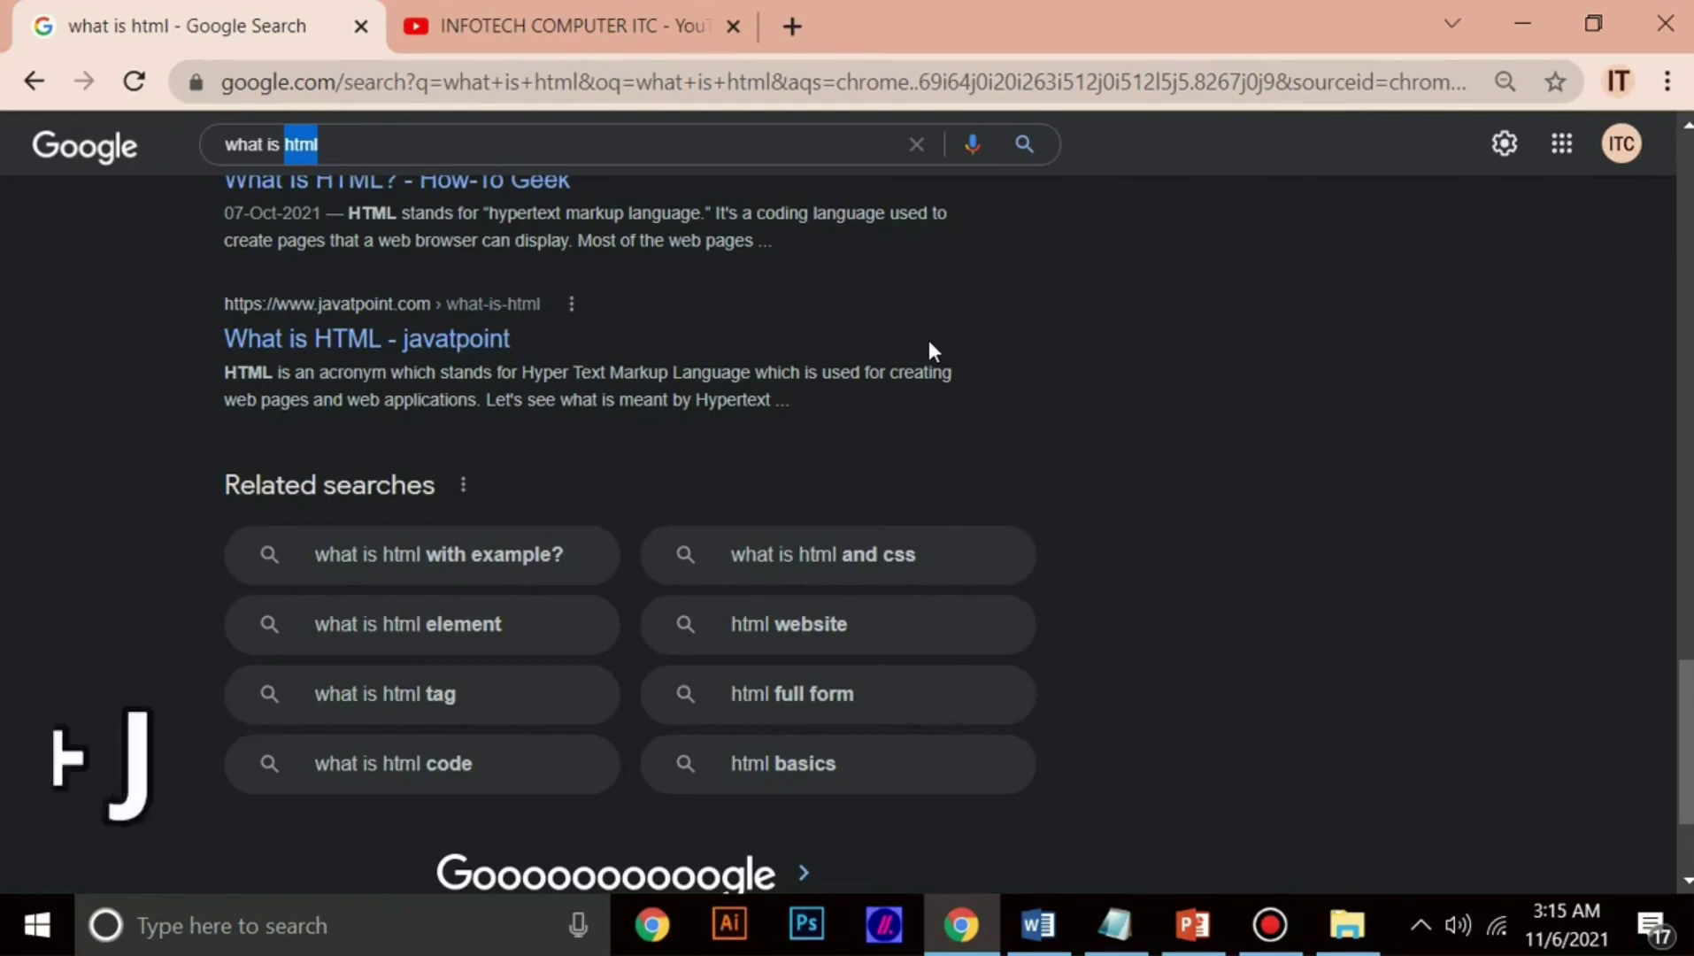
{"action": "scroll", "coordinate": [984, 394], "scroll_direction": "down", "scroll_amount": 15}
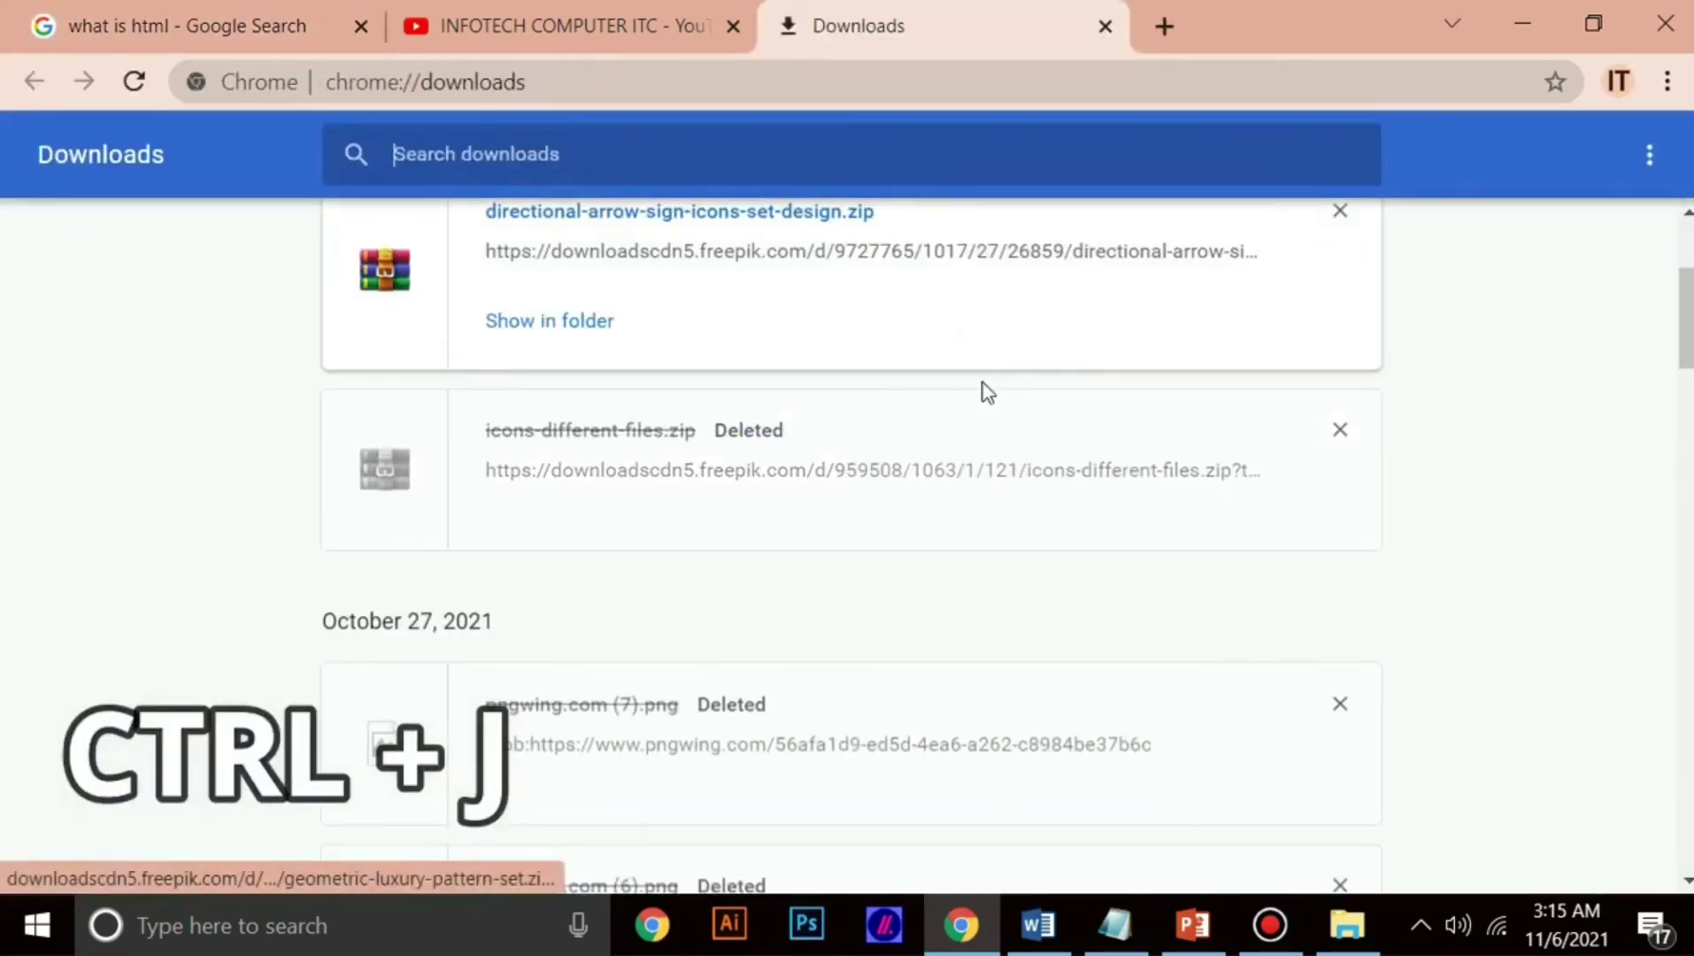
{"action": "scroll", "coordinate": [987, 396], "scroll_direction": "down", "scroll_amount": 15}
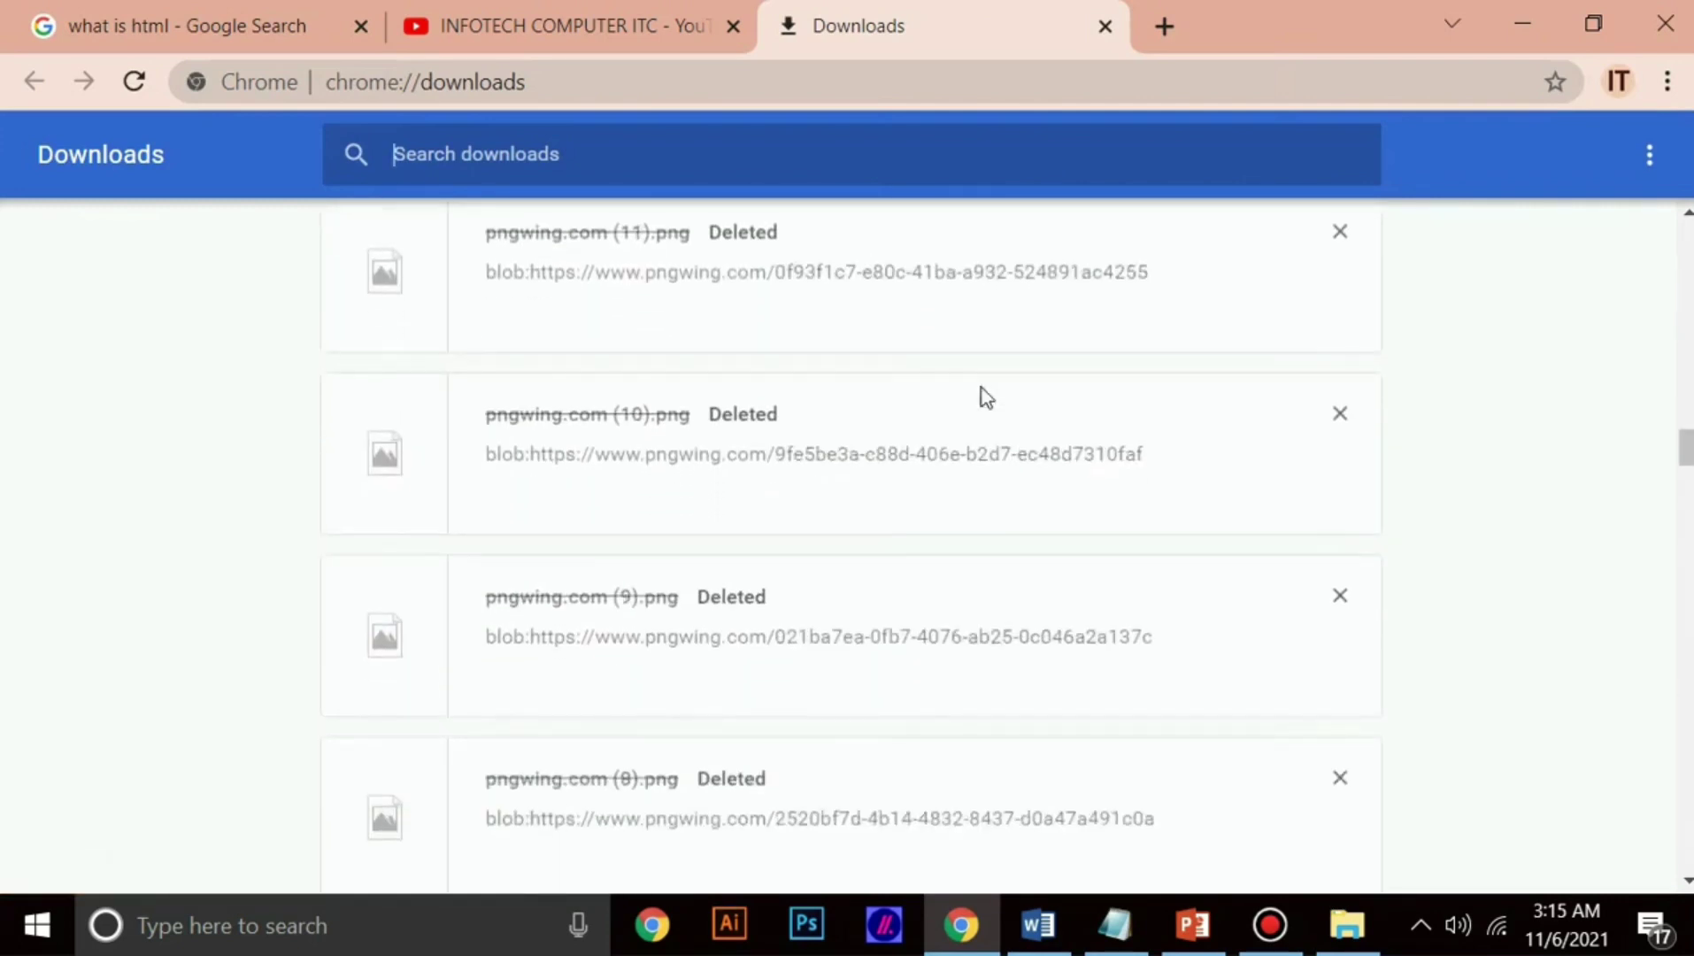
{"action": "scroll", "coordinate": [983, 394], "scroll_direction": "up", "scroll_amount": 10}
{"action": "scroll", "coordinate": [980, 394], "scroll_direction": "up", "scroll_amount": 15}
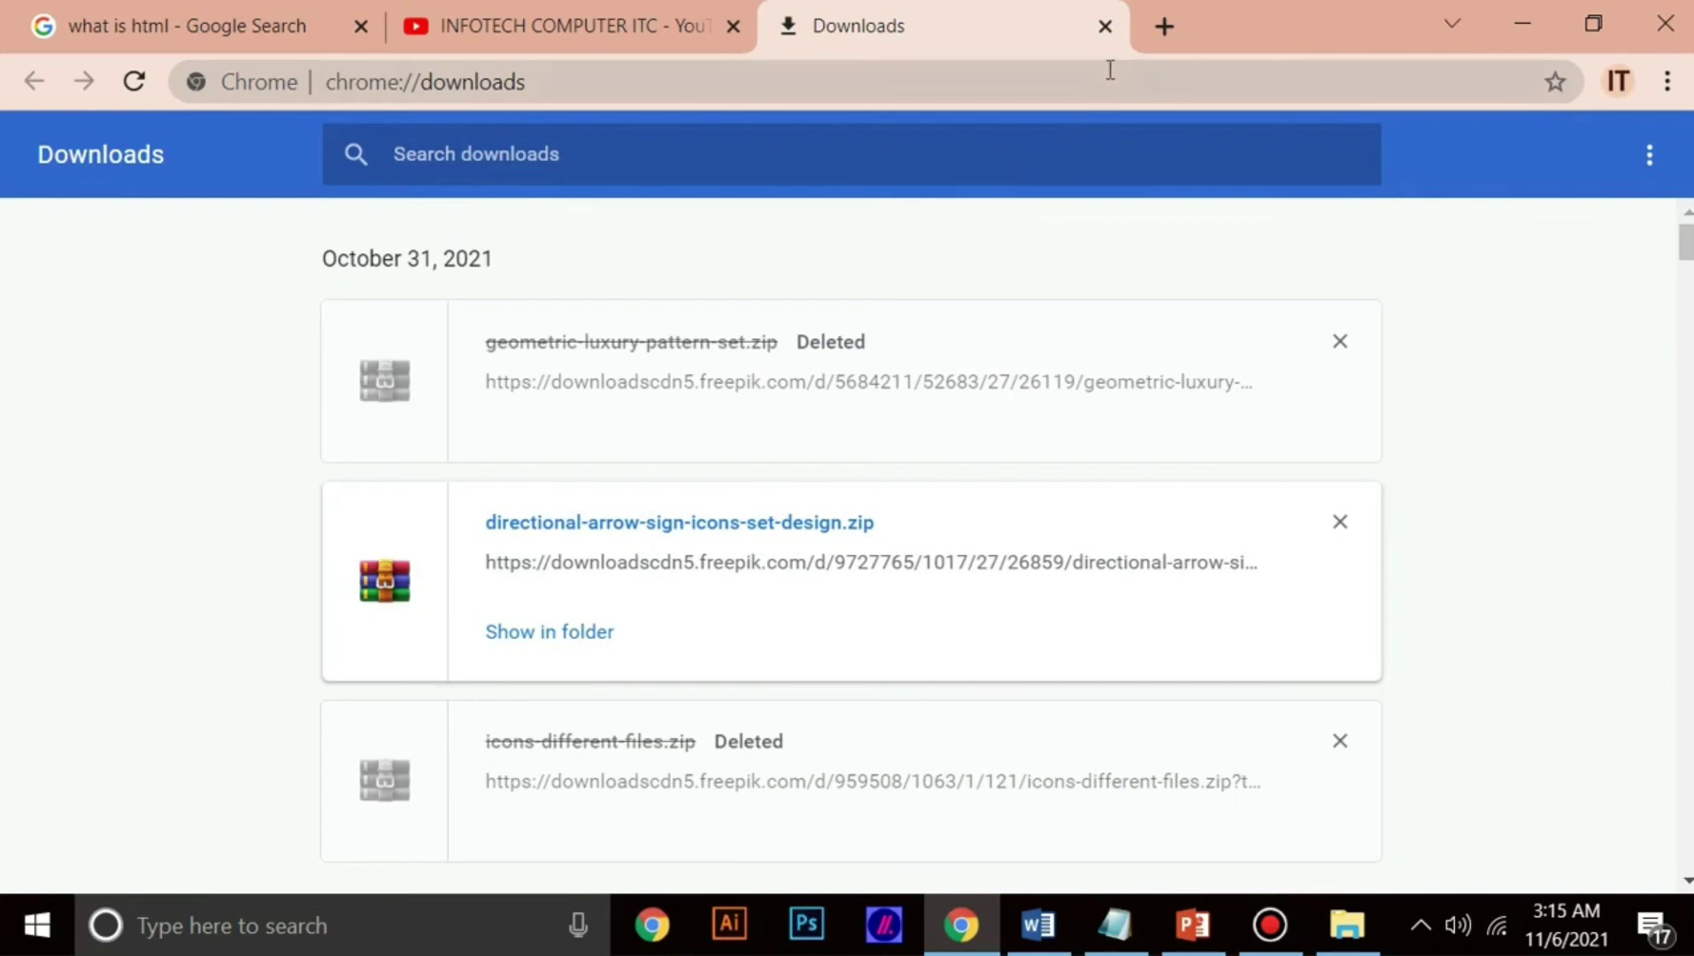
{"action": "left_click", "coordinate": [1104, 26]}
{"action": "left_click", "coordinate": [1520, 27]}
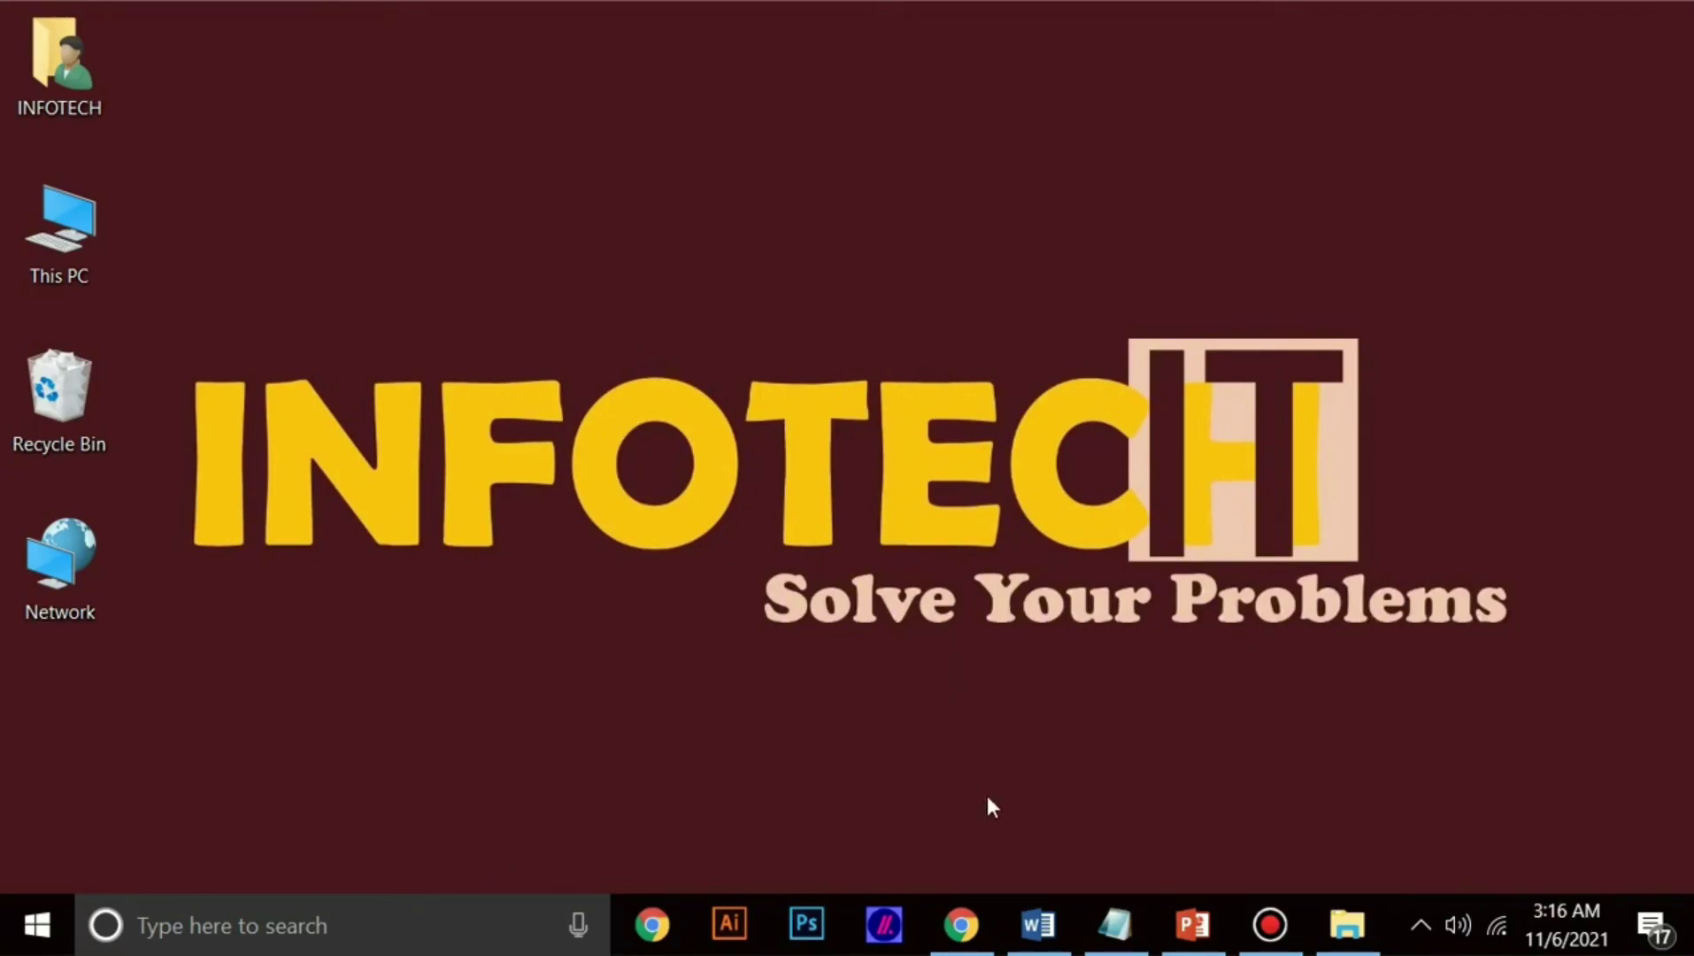
Step: Switch to Word and hyperlink the word "document" in the paragraph starting "To make your document look" to the HP user's Documents folder
{"action": "left_click", "coordinate": [1038, 924]}
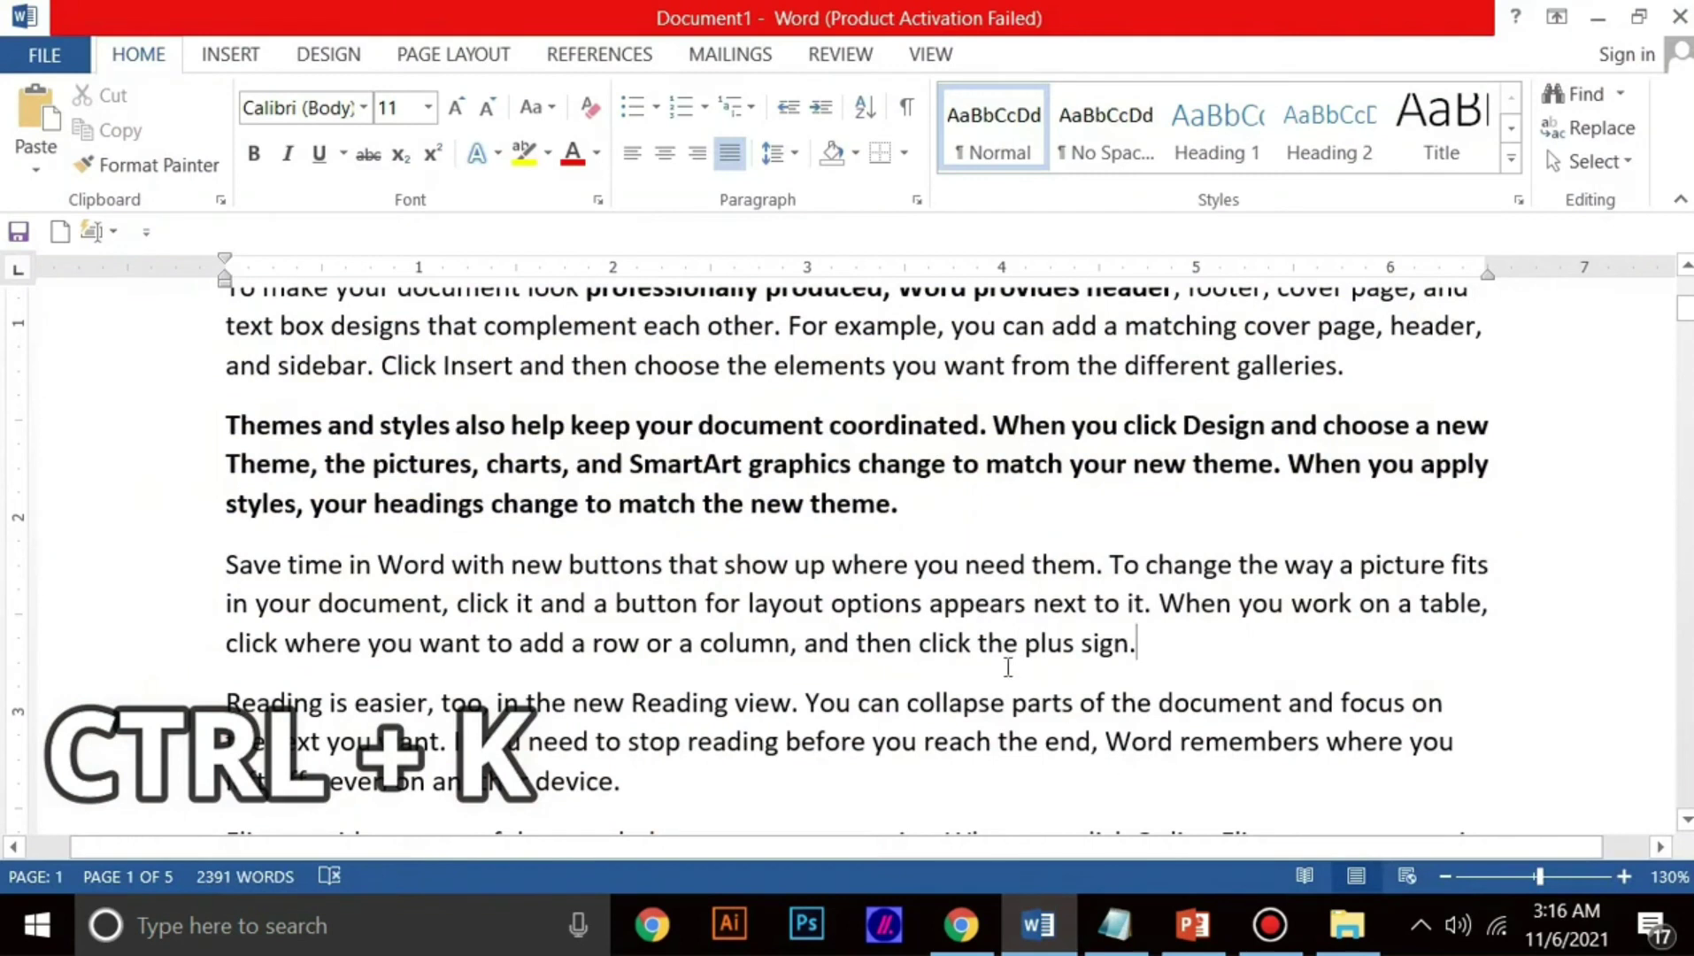
{"action": "scroll", "coordinate": [1008, 668], "scroll_direction": "up", "scroll_amount": 5}
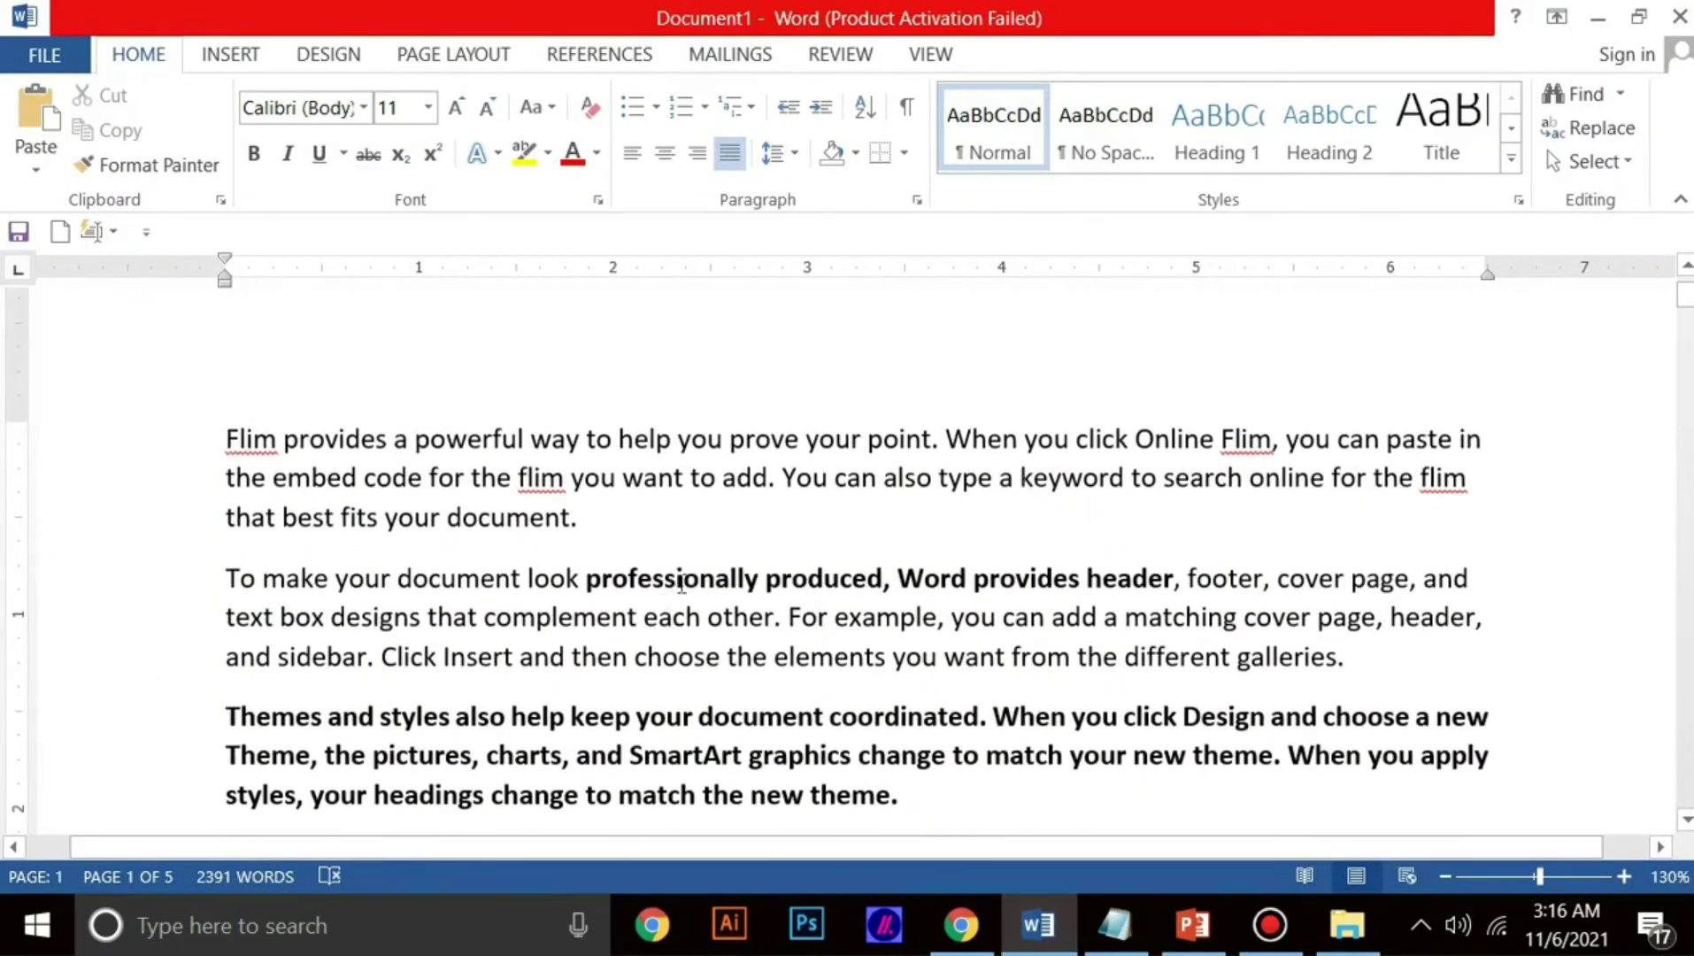
{"action": "scroll", "coordinate": [682, 582], "scroll_direction": "up", "scroll_amount": 3}
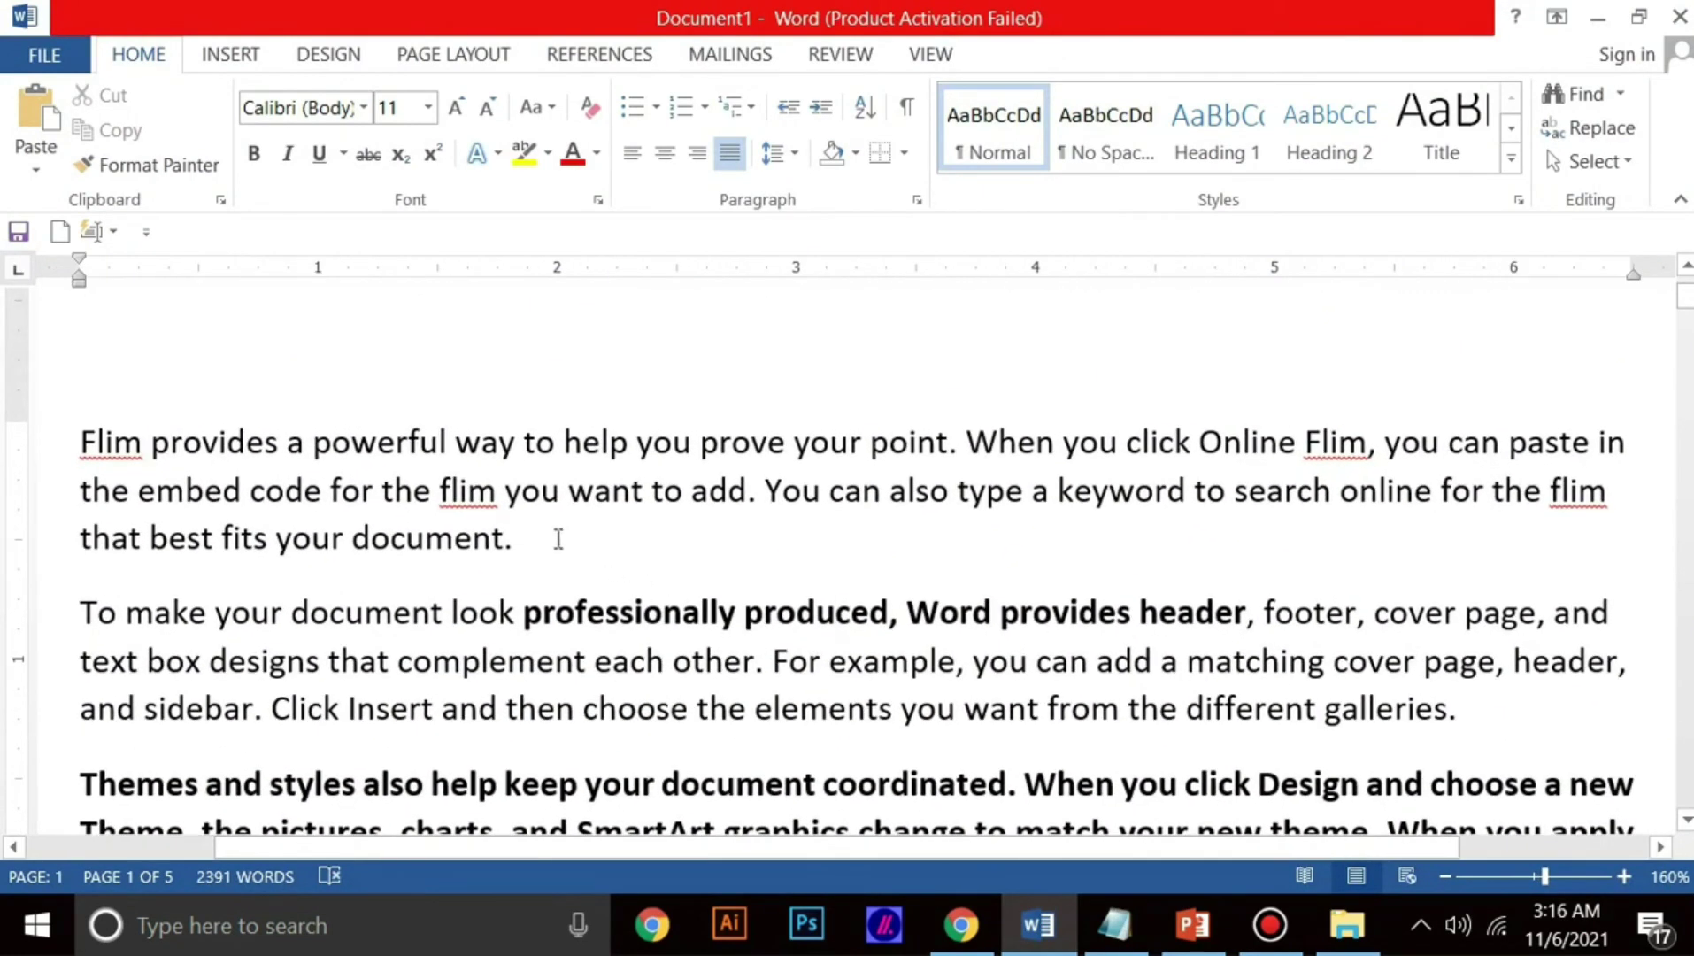
{"action": "left_click_drag", "start_coordinate": [709, 846], "coordinate": [511, 834]}
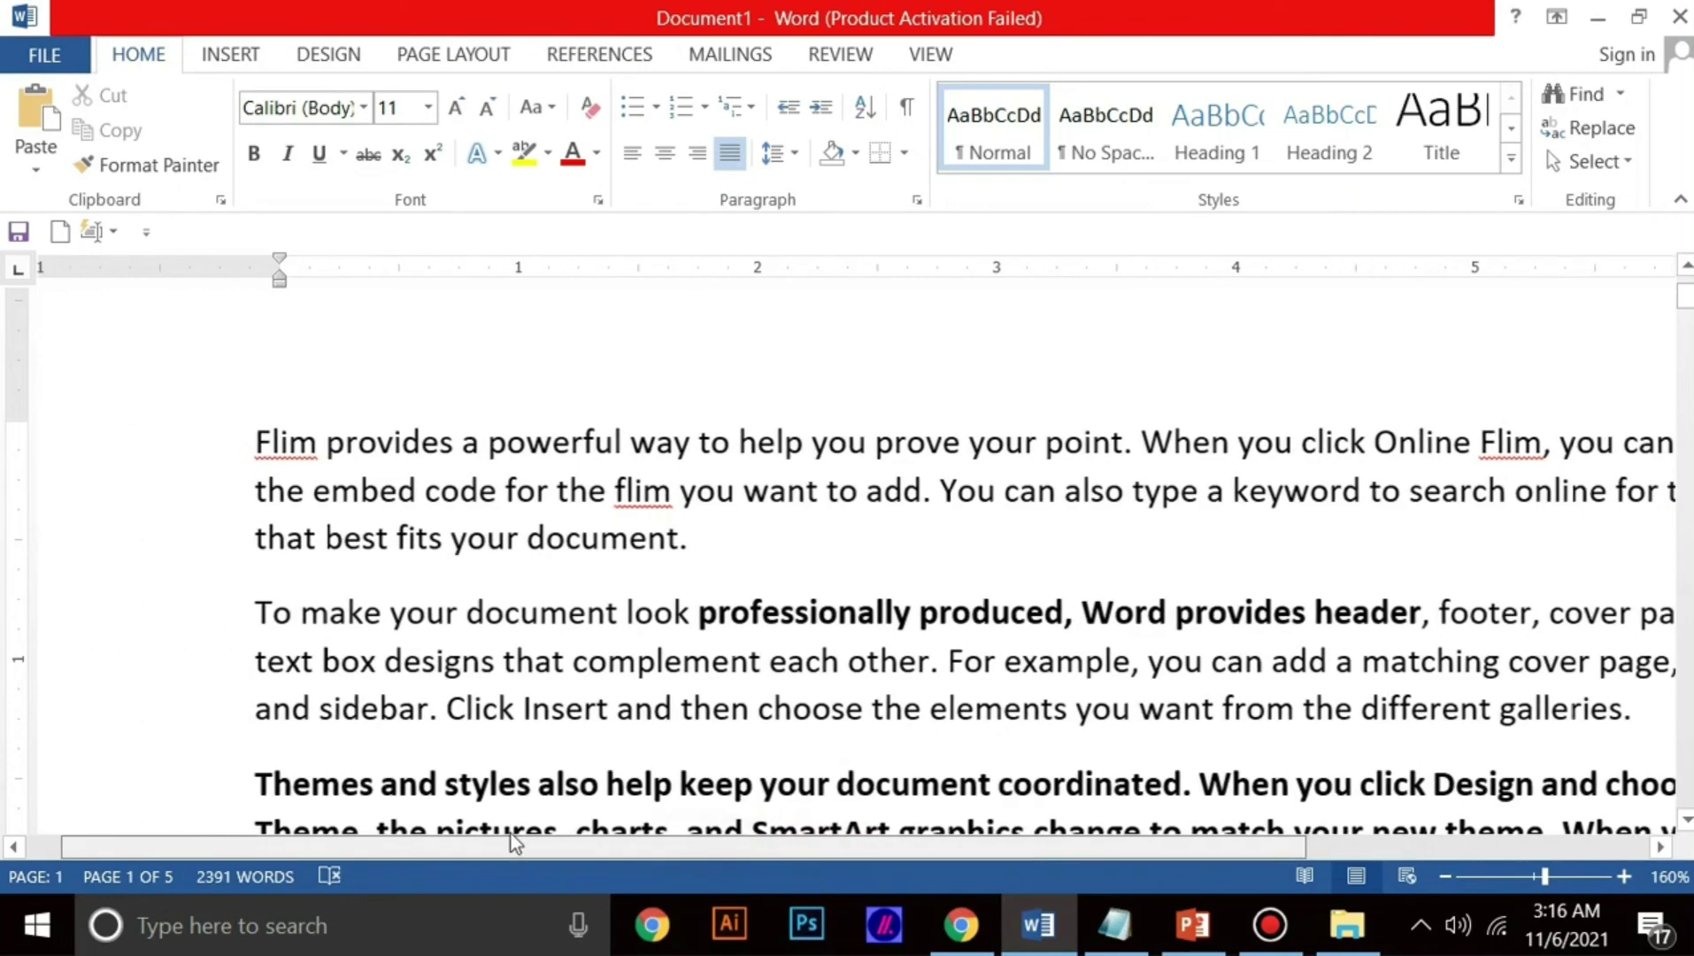
{"action": "left_click_drag", "start_coordinate": [401, 538], "coordinate": [460, 539]}
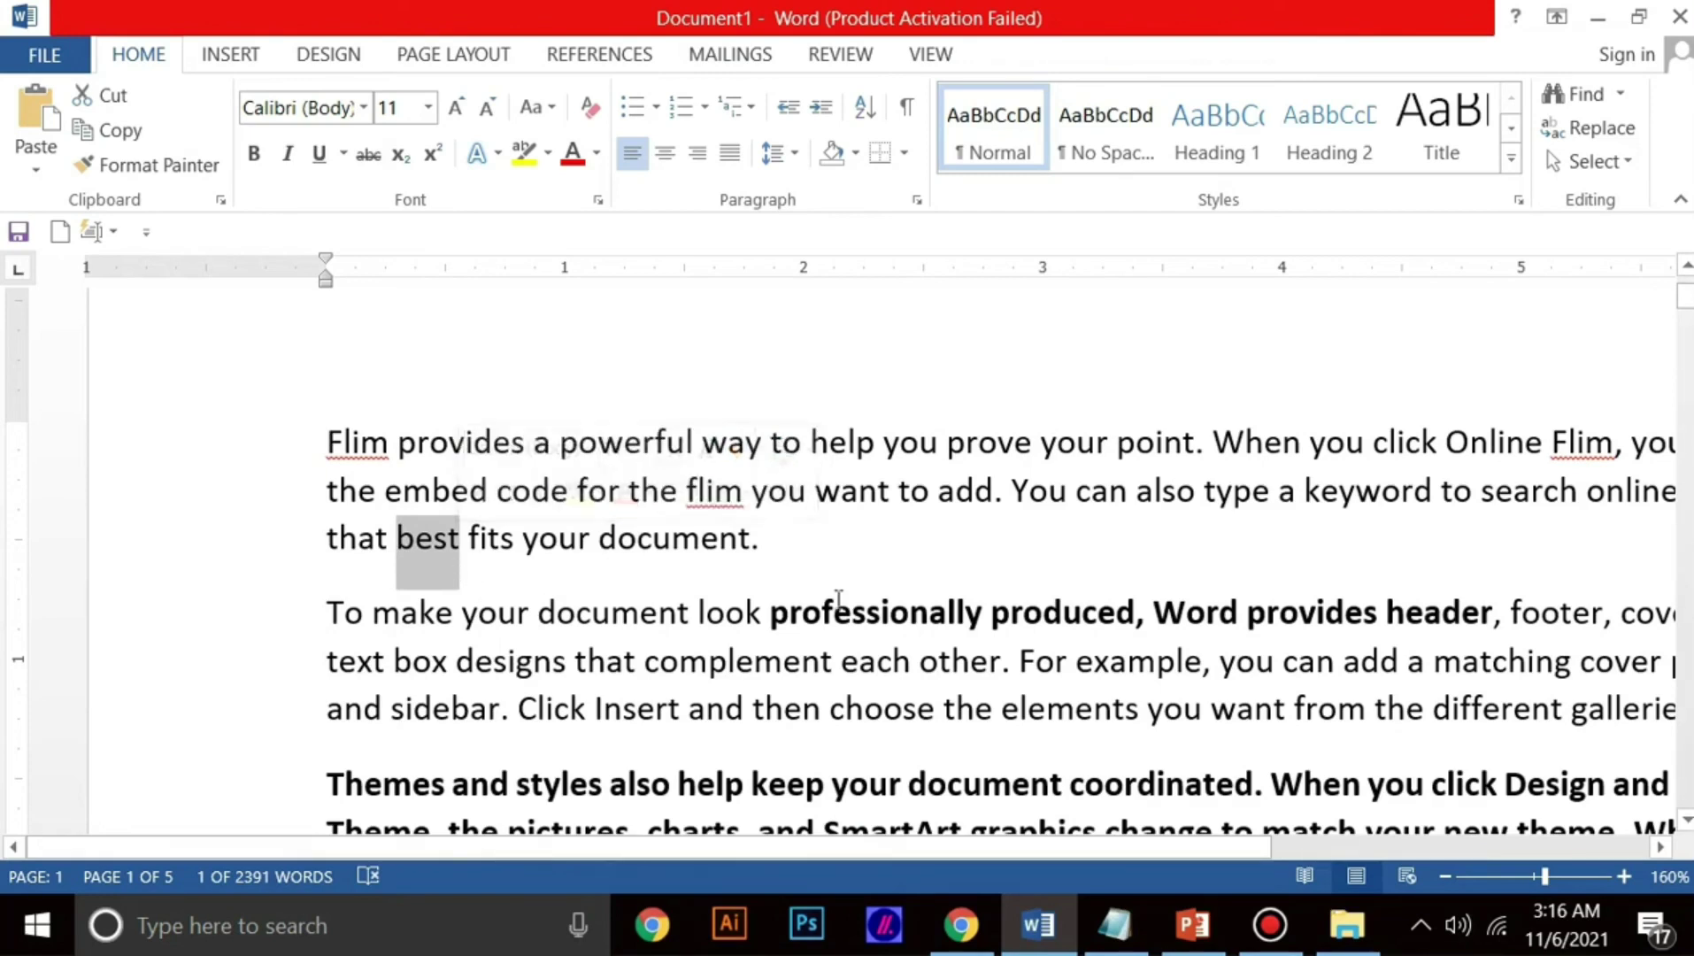
{"action": "left_click_drag", "start_coordinate": [546, 615], "coordinate": [688, 618]}
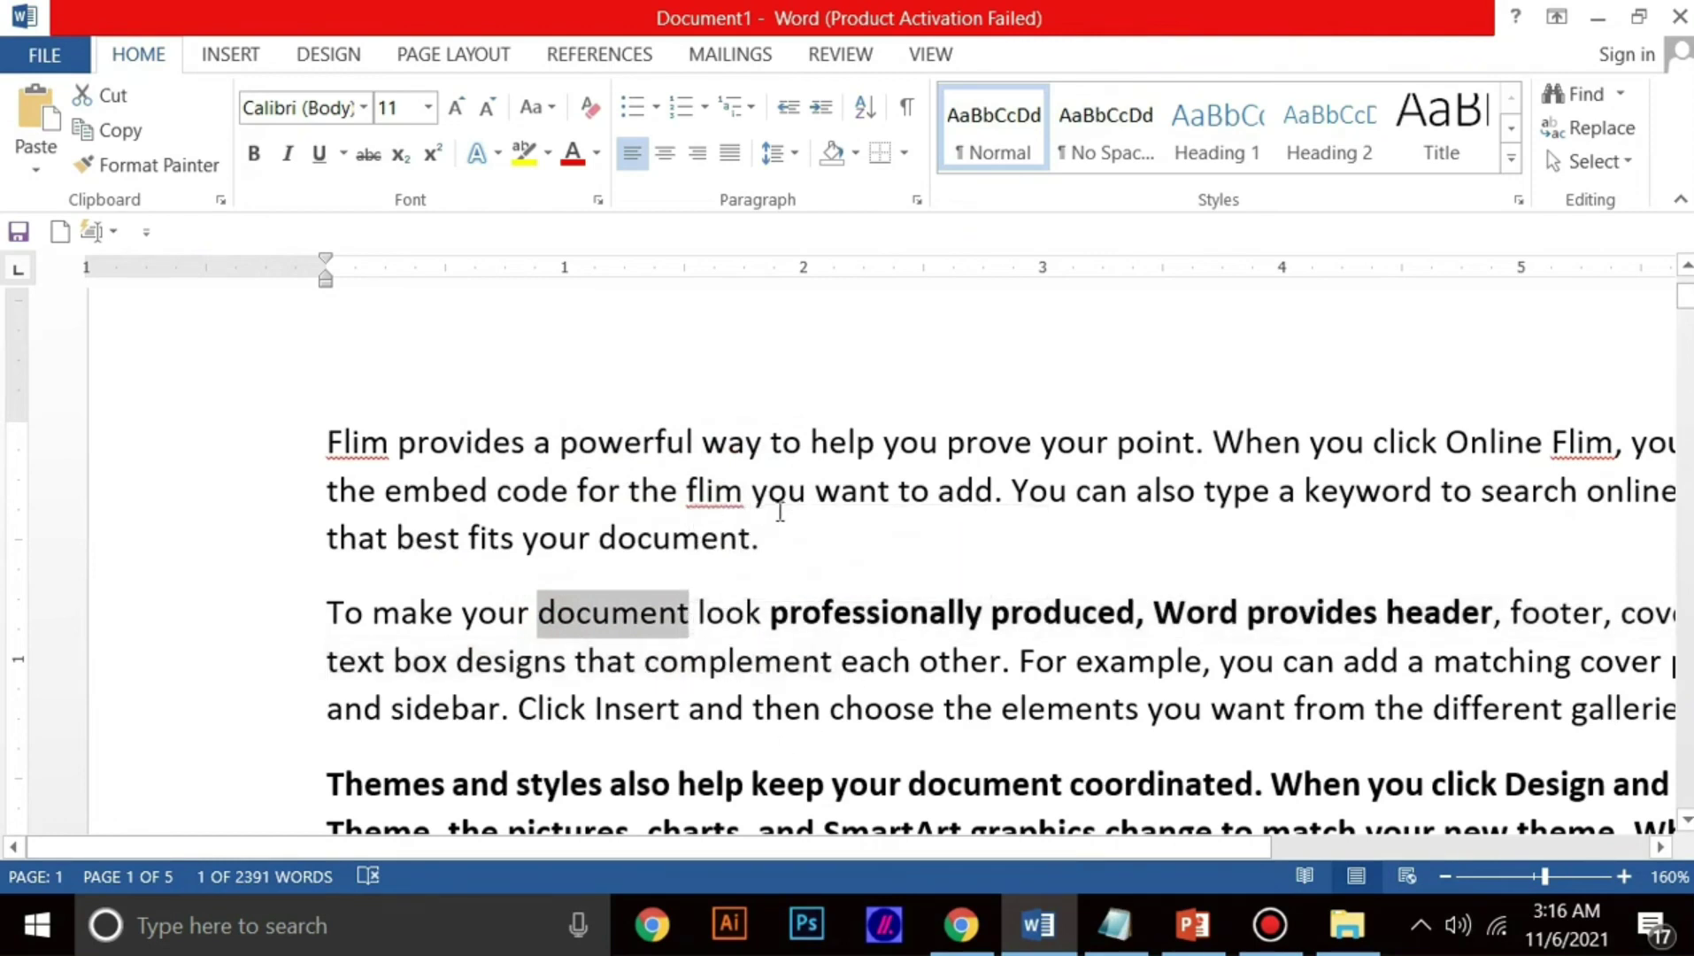
{"action": "key", "text": "ctrl+k"}
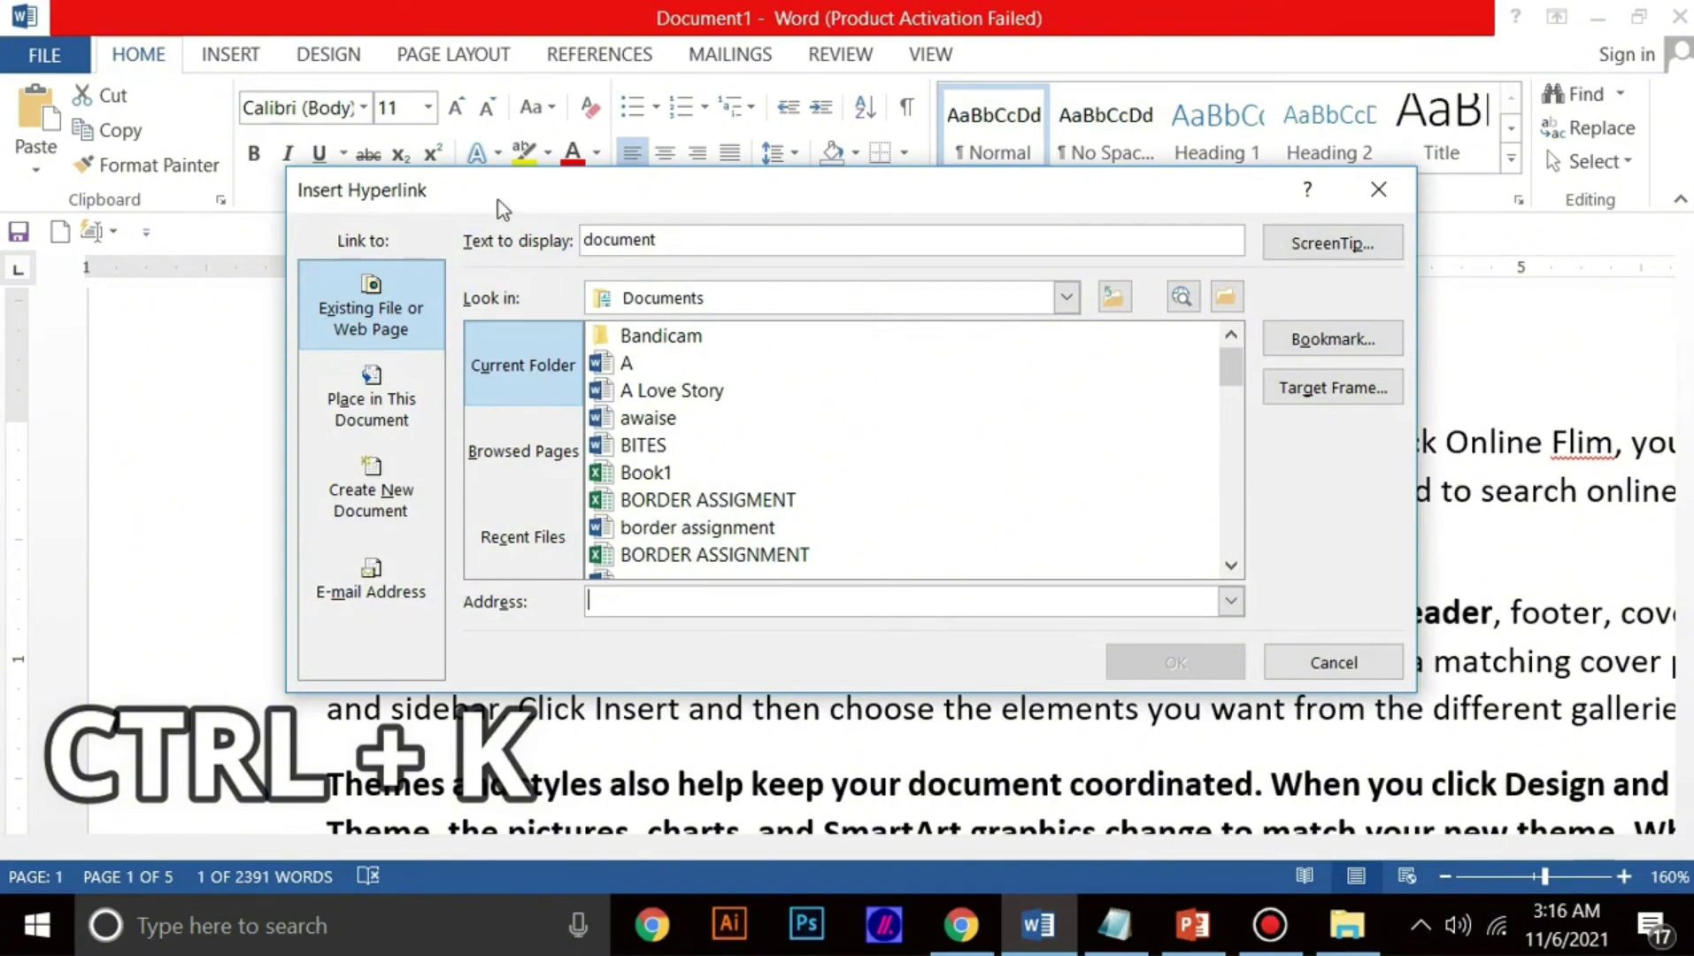
{"action": "left_click_drag", "start_coordinate": [405, 196], "coordinate": [400, 141]}
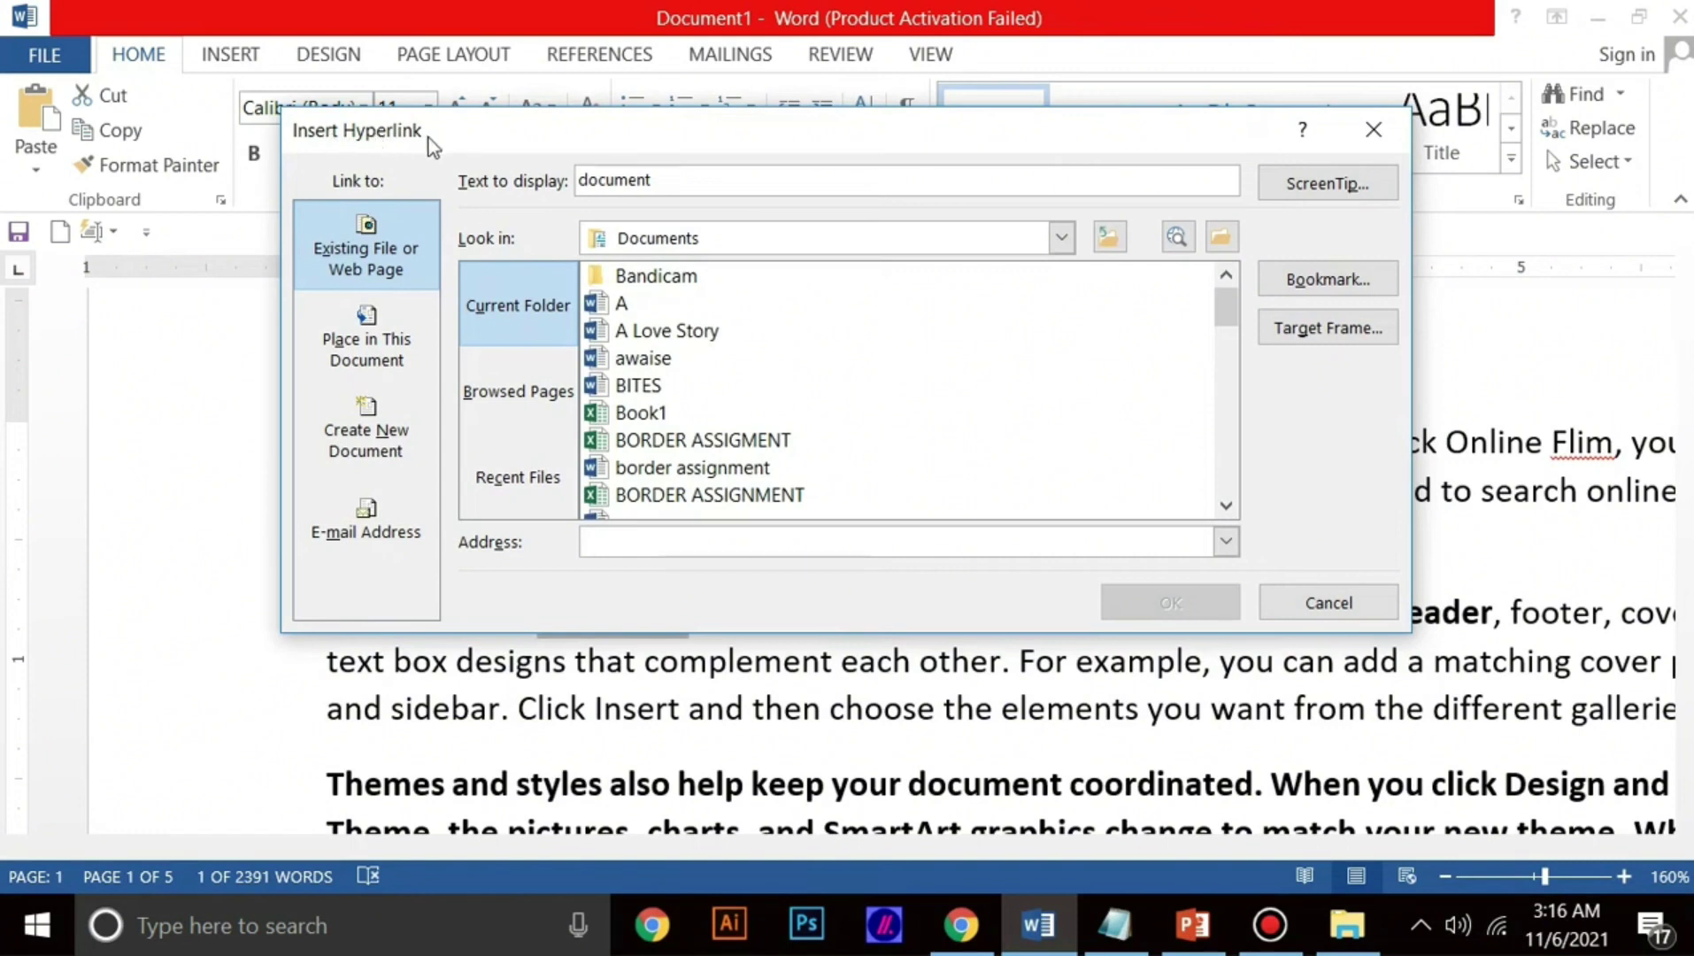
{"action": "left_click", "coordinate": [1114, 243]}
{"action": "scroll", "coordinate": [797, 376], "scroll_direction": "down", "scroll_amount": 2}
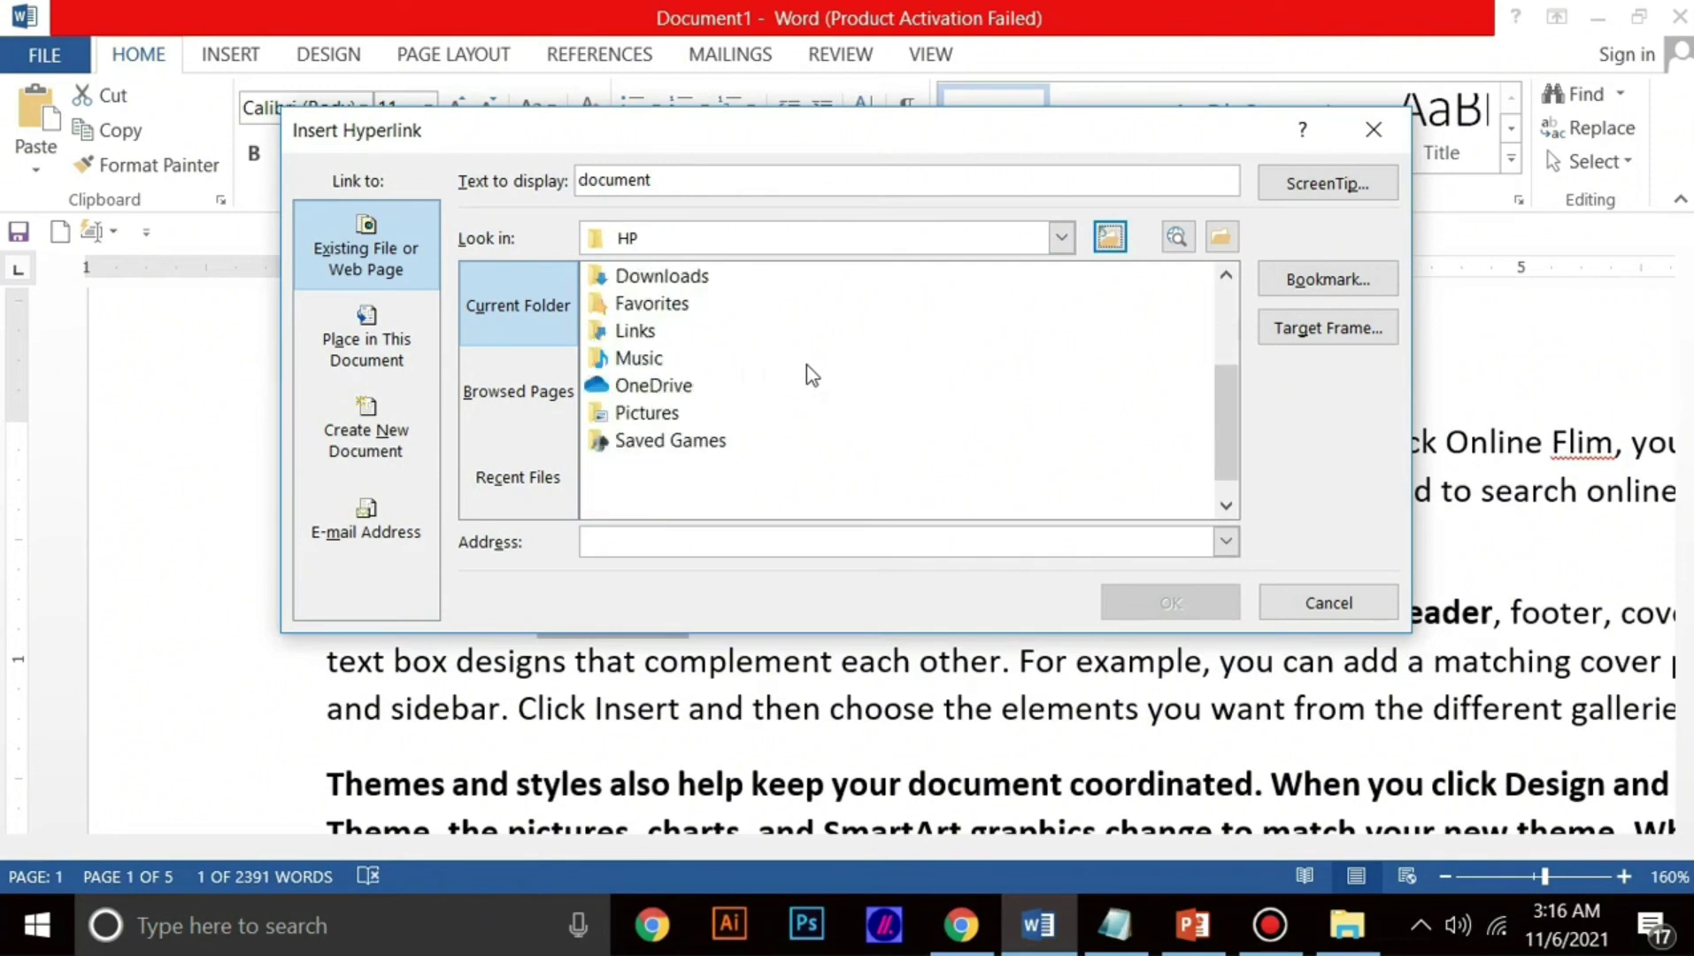
{"action": "scroll", "coordinate": [705, 383], "scroll_direction": "down", "scroll_amount": 1}
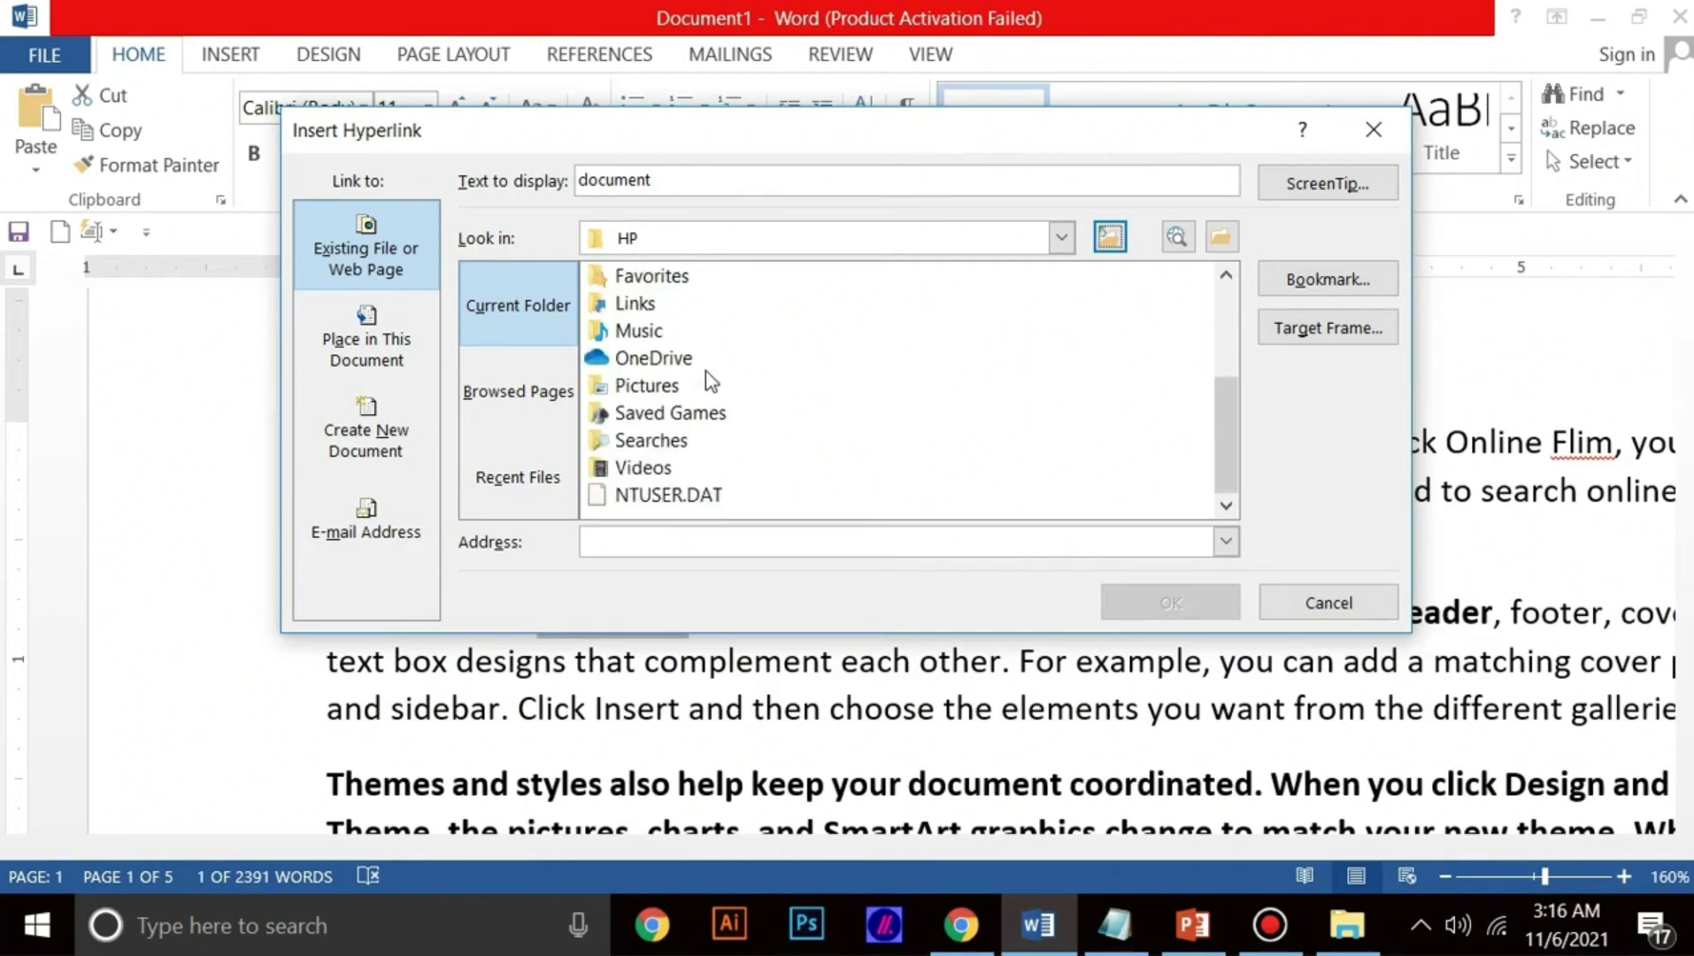
{"action": "scroll", "coordinate": [710, 383], "scroll_direction": "up", "scroll_amount": 1}
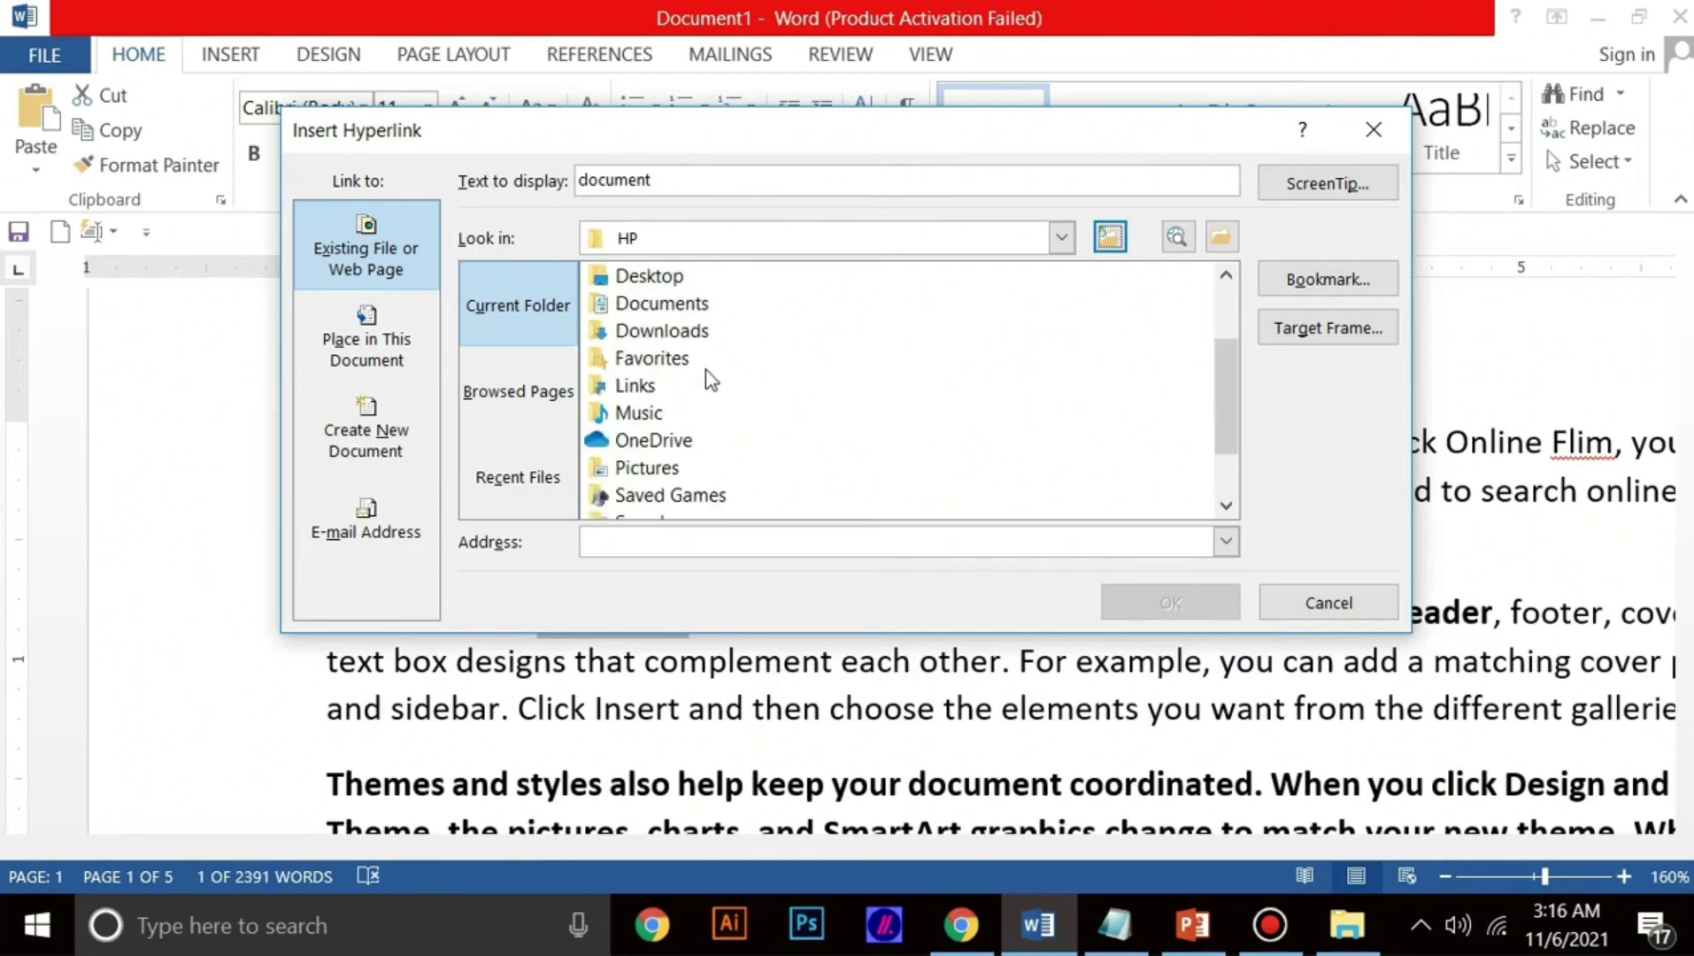
{"action": "left_click", "coordinate": [654, 308]}
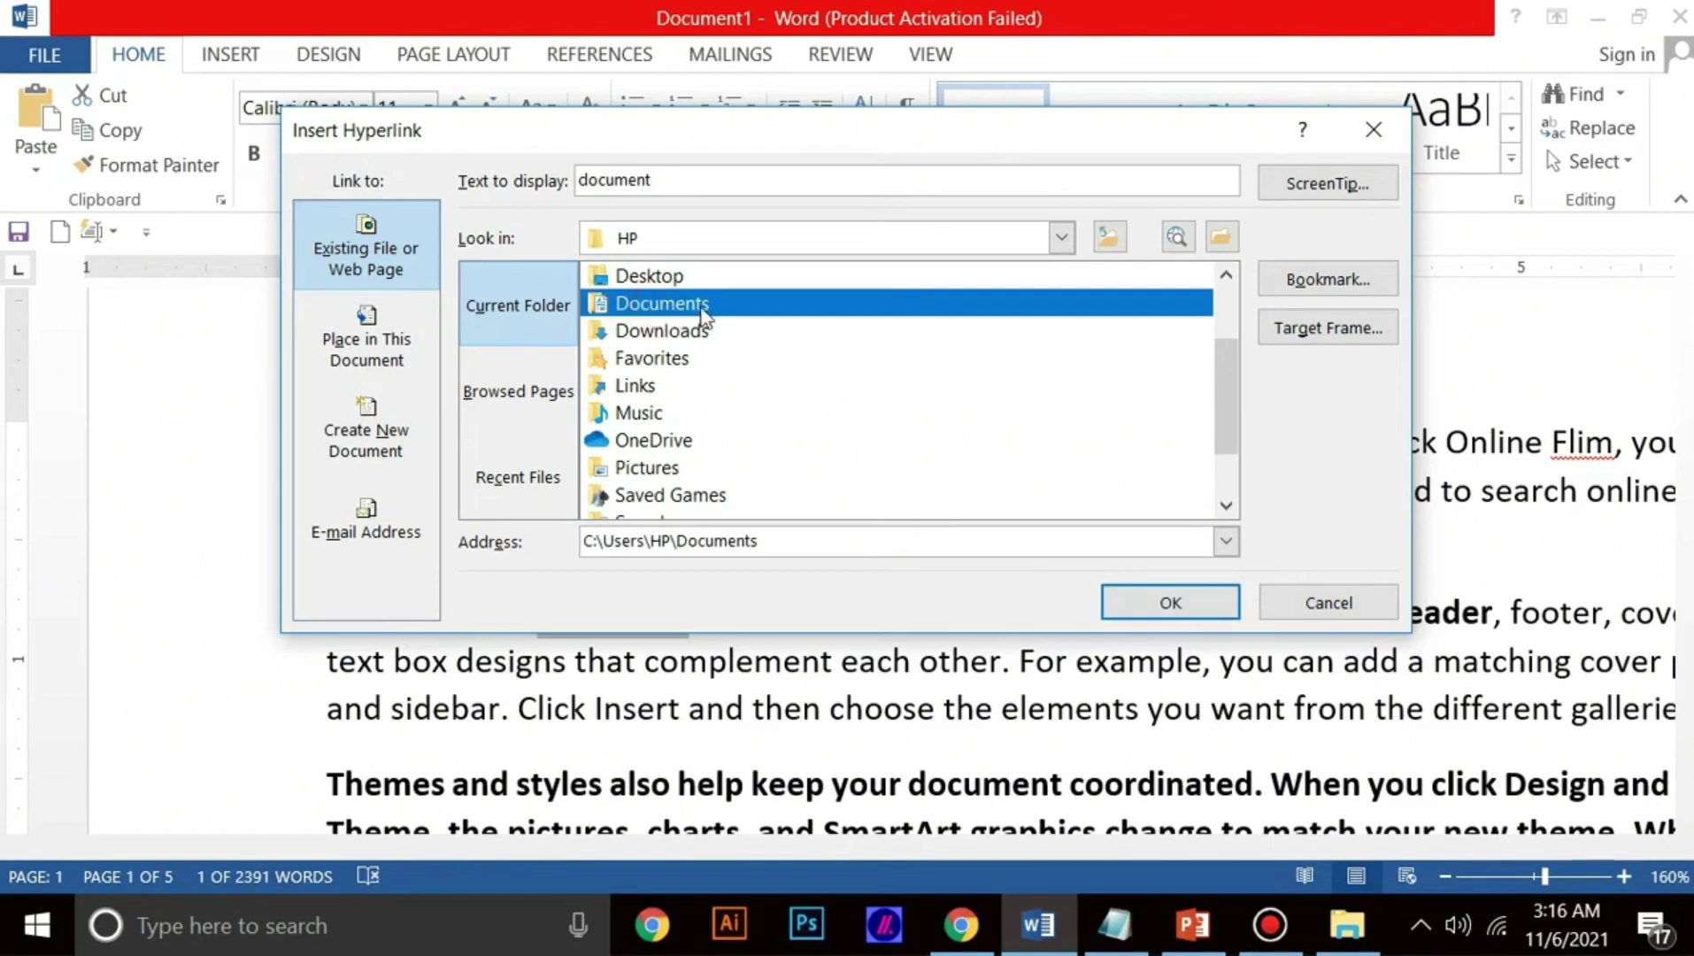
{"action": "left_click", "coordinate": [1170, 601]}
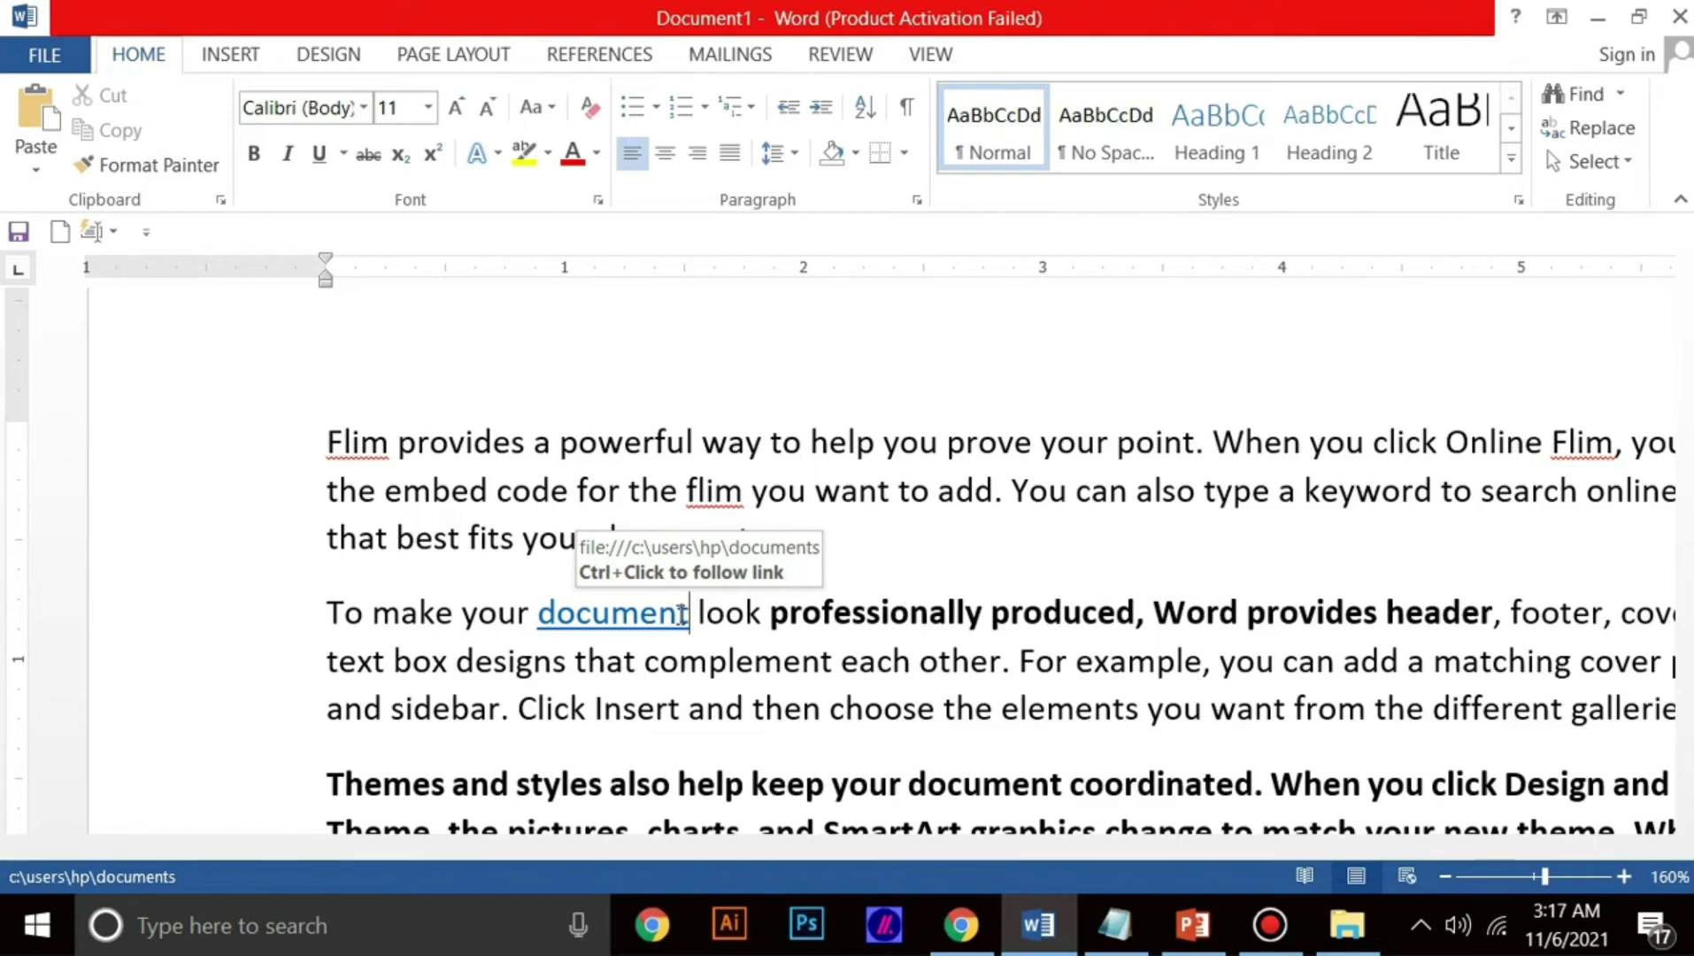
Step: Follow the "document" link to the Documents folder, accepting the security notice, and close the folder window
{"action": "left_click", "coordinate": [616, 627], "text": "ctrl"}
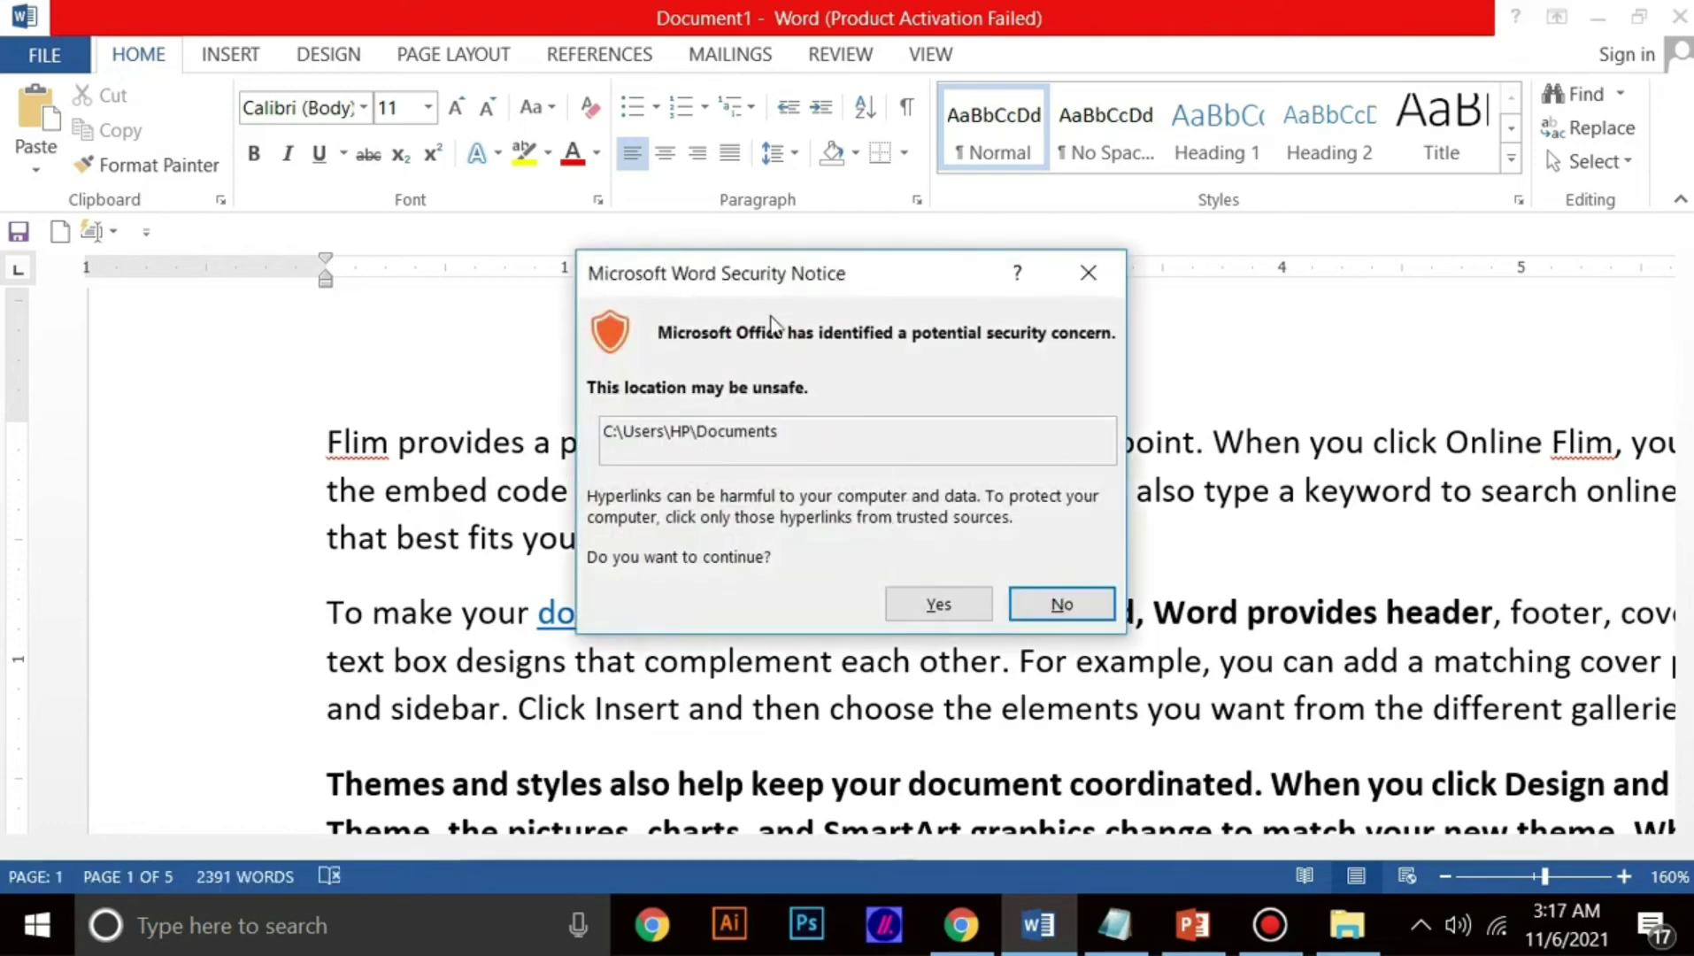
{"action": "left_click", "coordinate": [938, 607]}
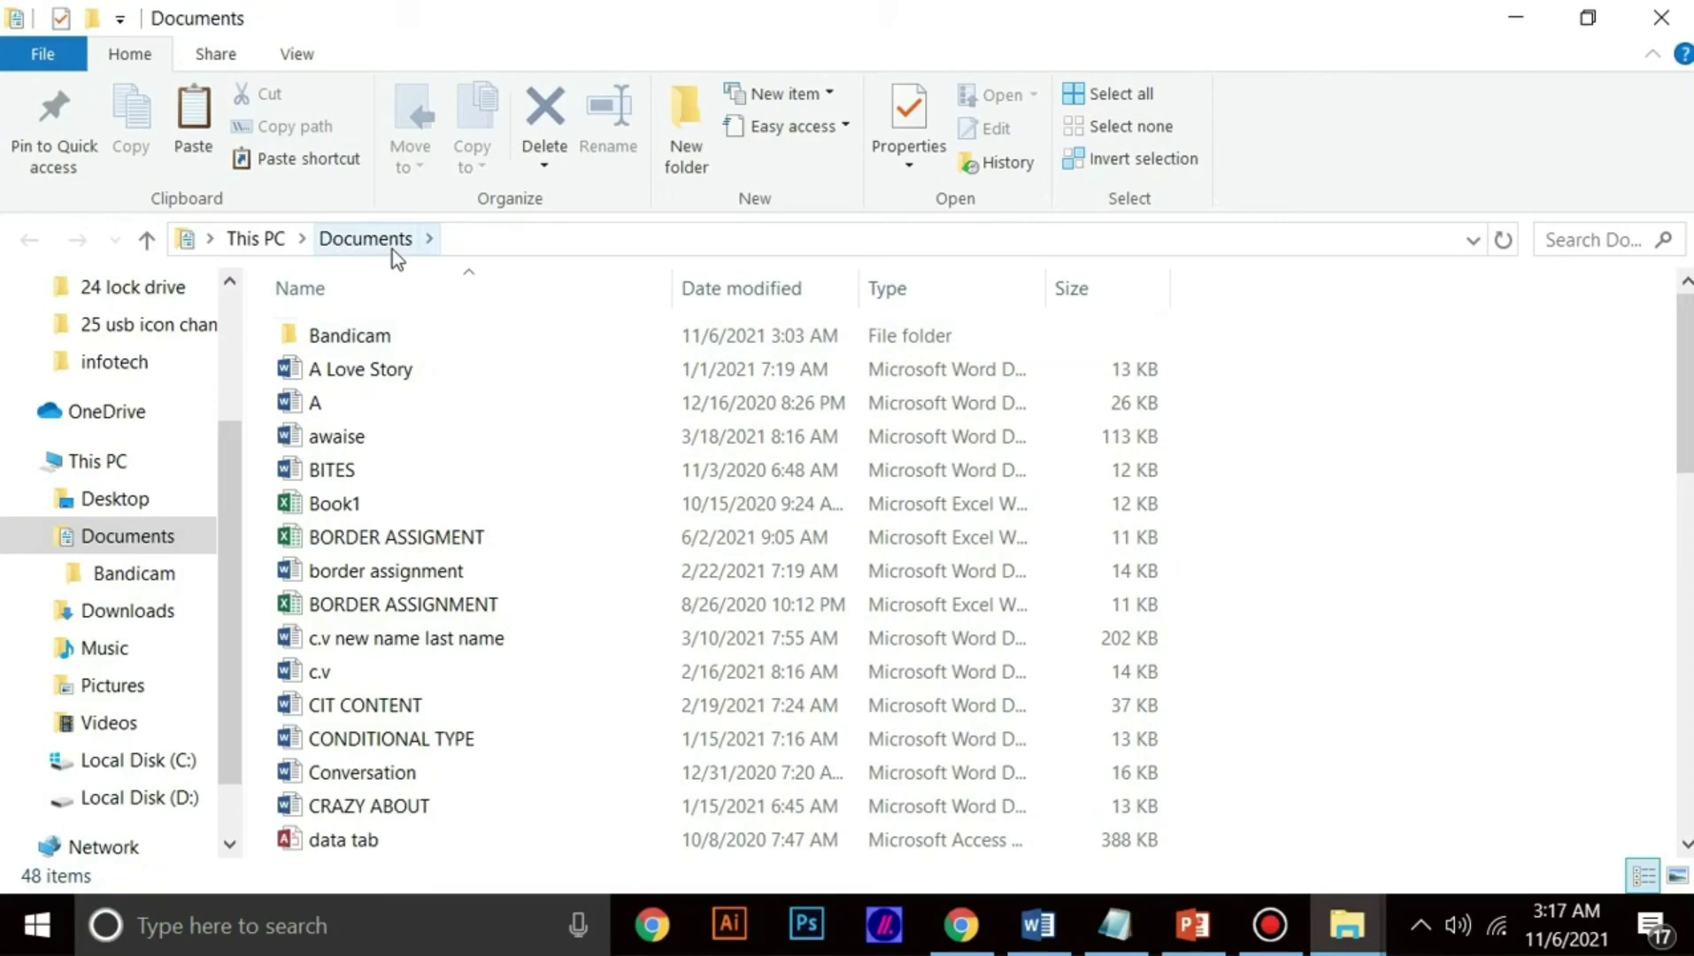
{"action": "left_click", "coordinate": [1661, 18]}
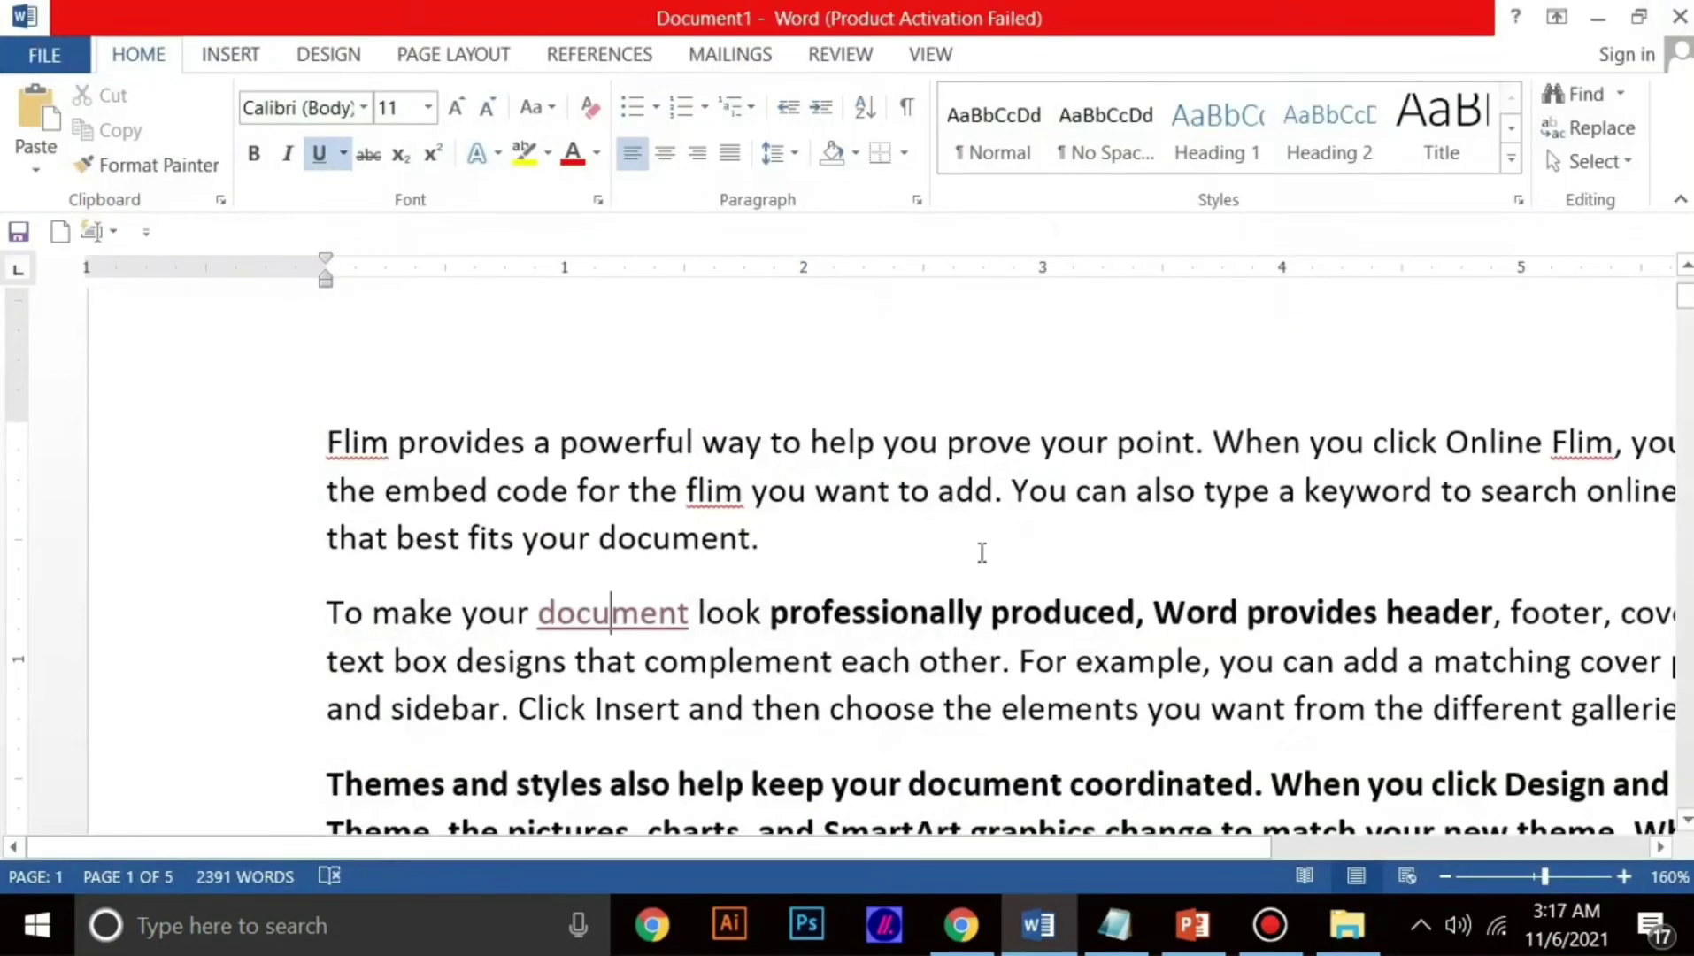
Step: Remove the hyperlink from the word "document" in the second paragraph and minimize Word
{"action": "scroll", "coordinate": [653, 648], "scroll_direction": "down", "scroll_amount": 1}
{"action": "left_click", "coordinate": [690, 496]}
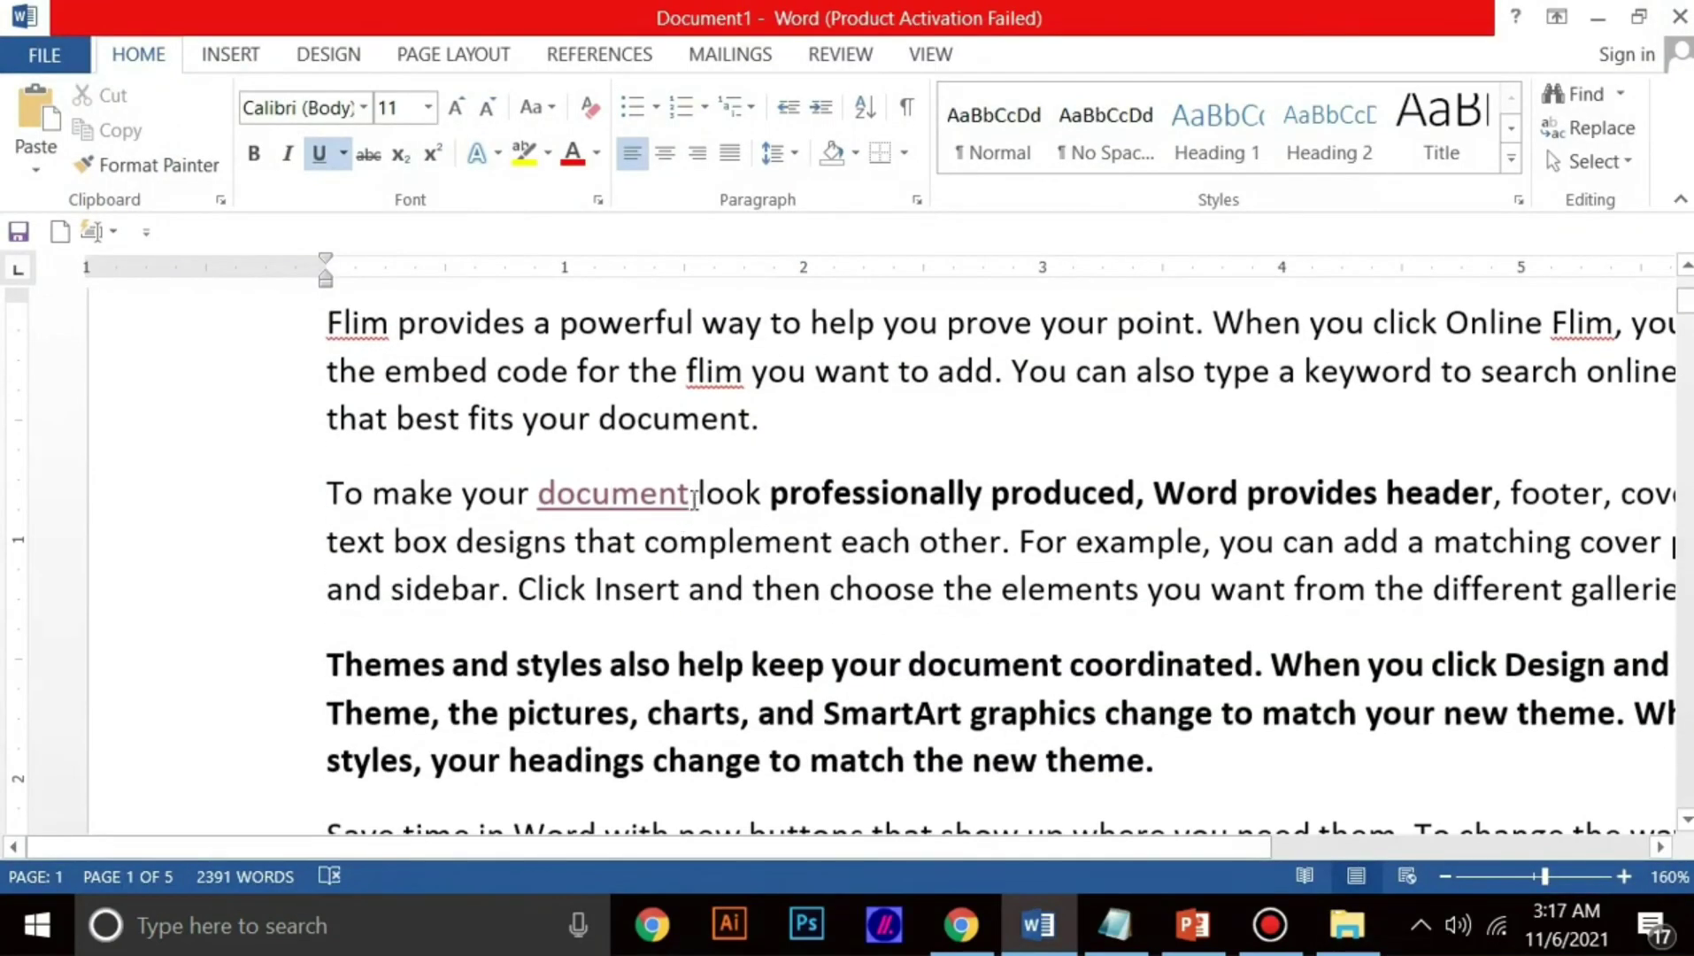
{"action": "left_click_drag", "start_coordinate": [598, 492], "coordinate": [536, 492]}
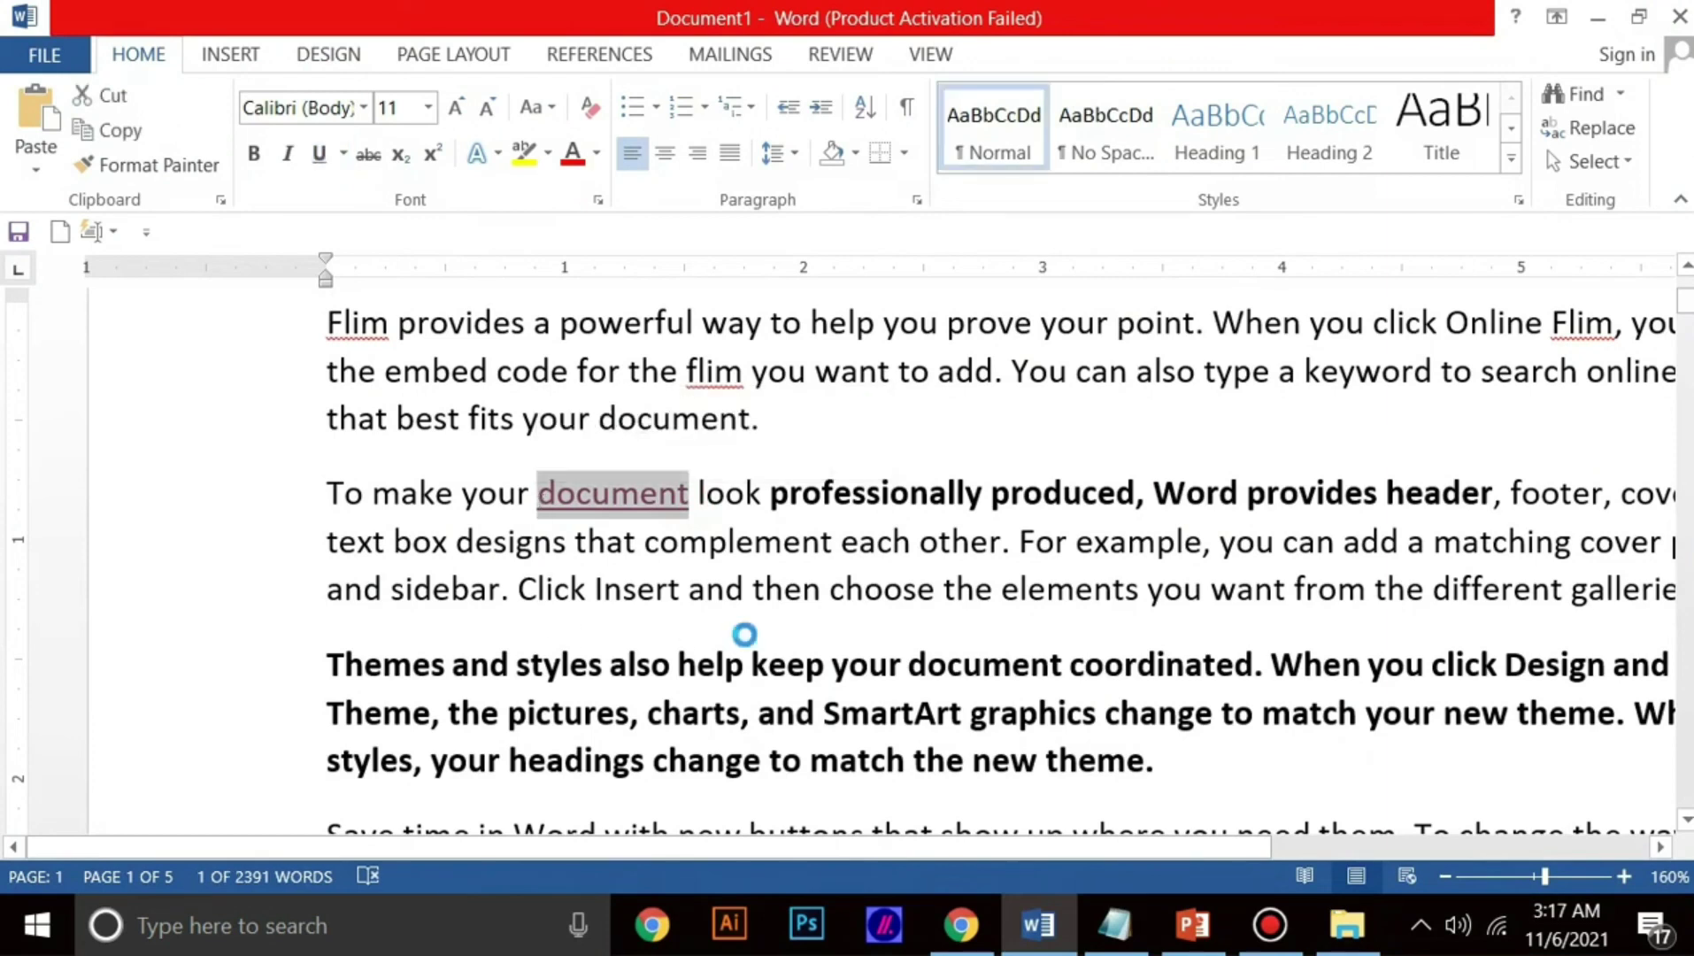
{"action": "key", "text": "ctrl+k"}
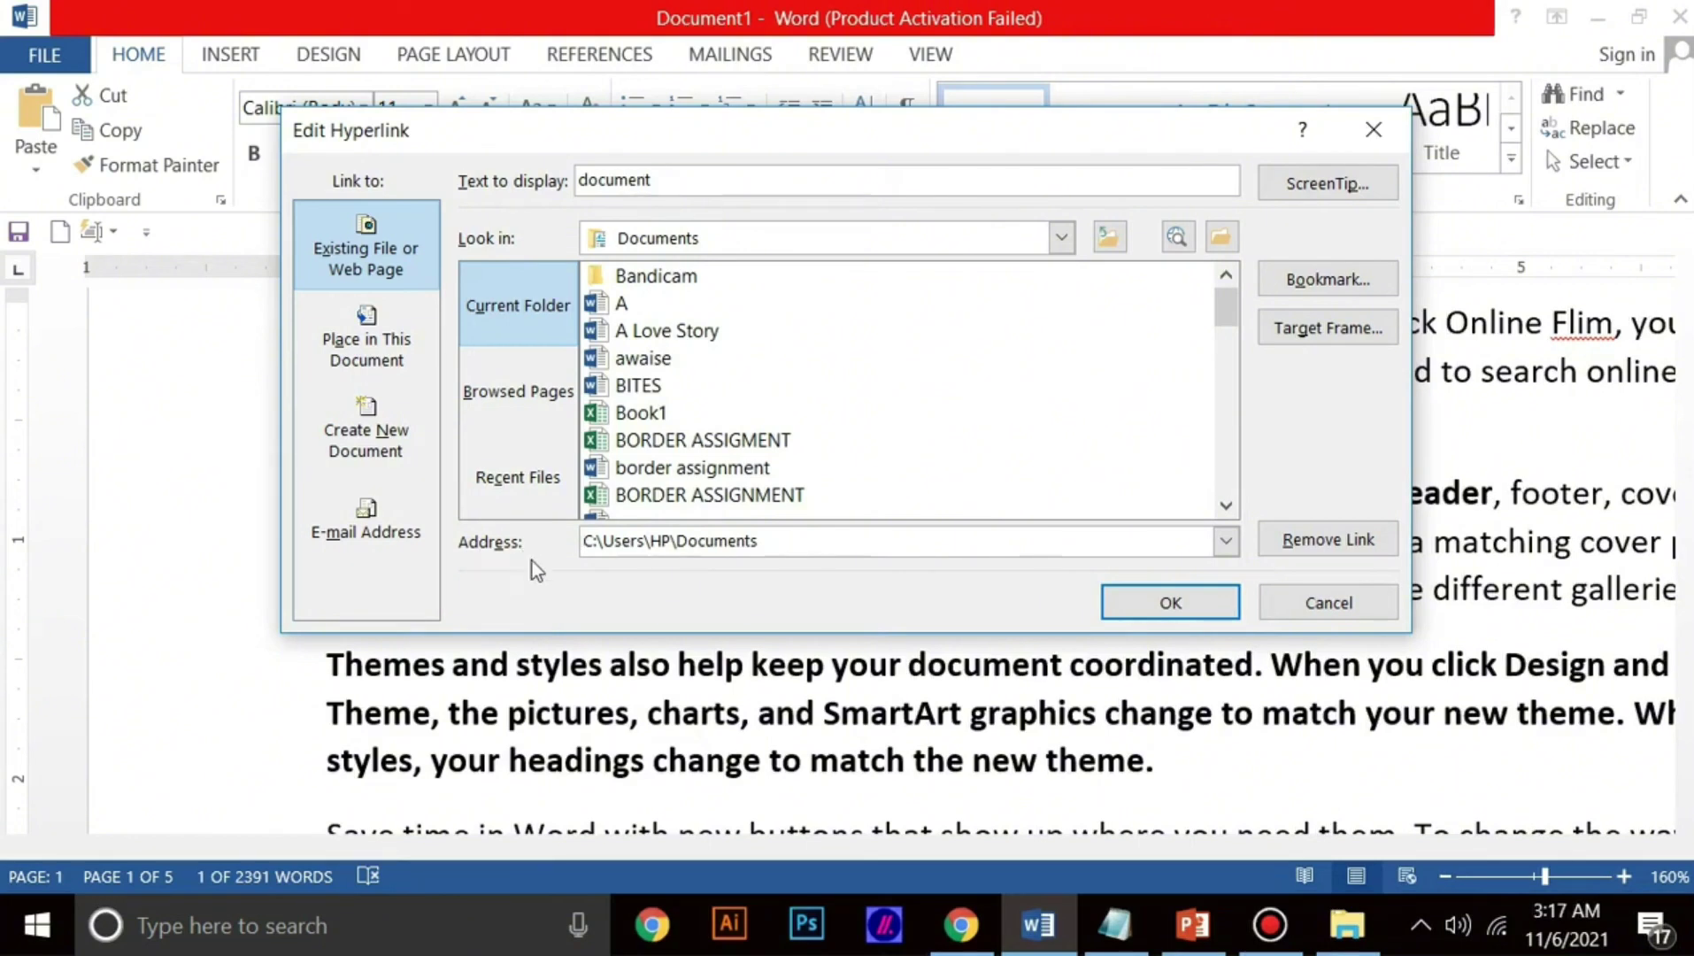
{"action": "left_click", "coordinate": [775, 542]}
{"action": "mouse_move", "coordinate": [775, 542]}
{"action": "left_mouse_down"}
{"action": "mouse_move", "coordinate": [590, 540]}
{"action": "mouse_move", "coordinate": [770, 541]}
{"action": "left_mouse_up"}
{"action": "left_click", "coordinate": [1339, 543]}
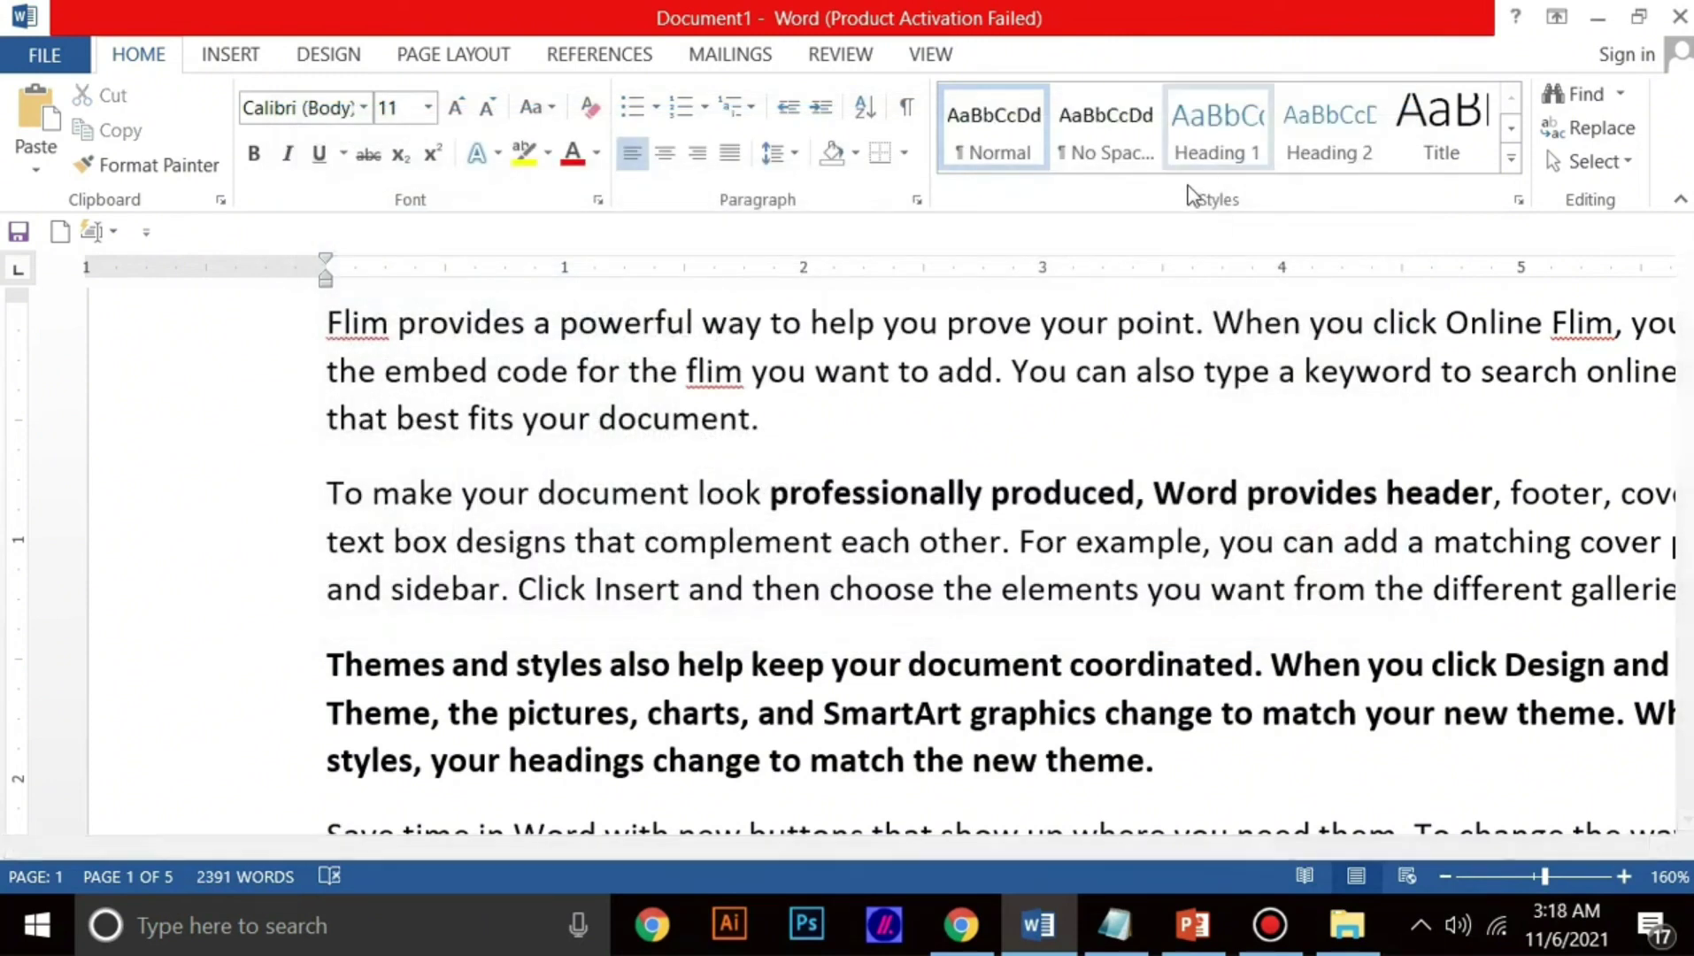
{"action": "left_click", "coordinate": [1598, 19]}
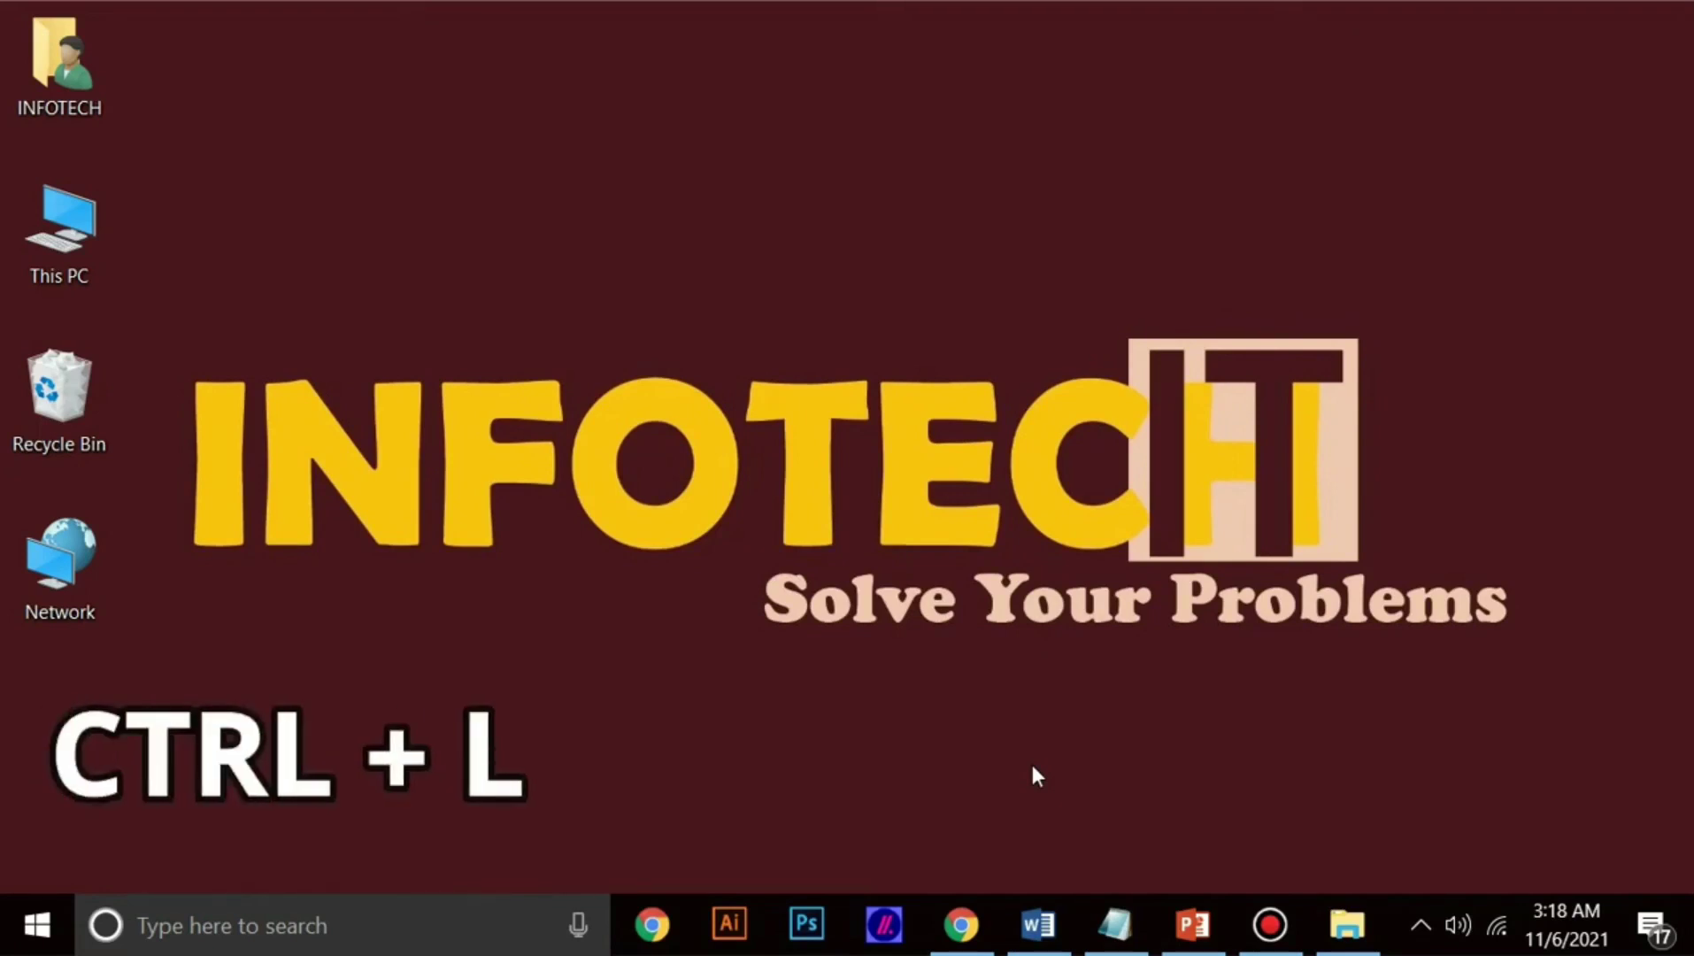
Step: Return to Word and left-align the centered "Infotech" line at the end of page 5
{"action": "left_click", "coordinate": [1038, 925]}
{"action": "scroll", "coordinate": [719, 644], "scroll_direction": "down", "scroll_amount": 3}
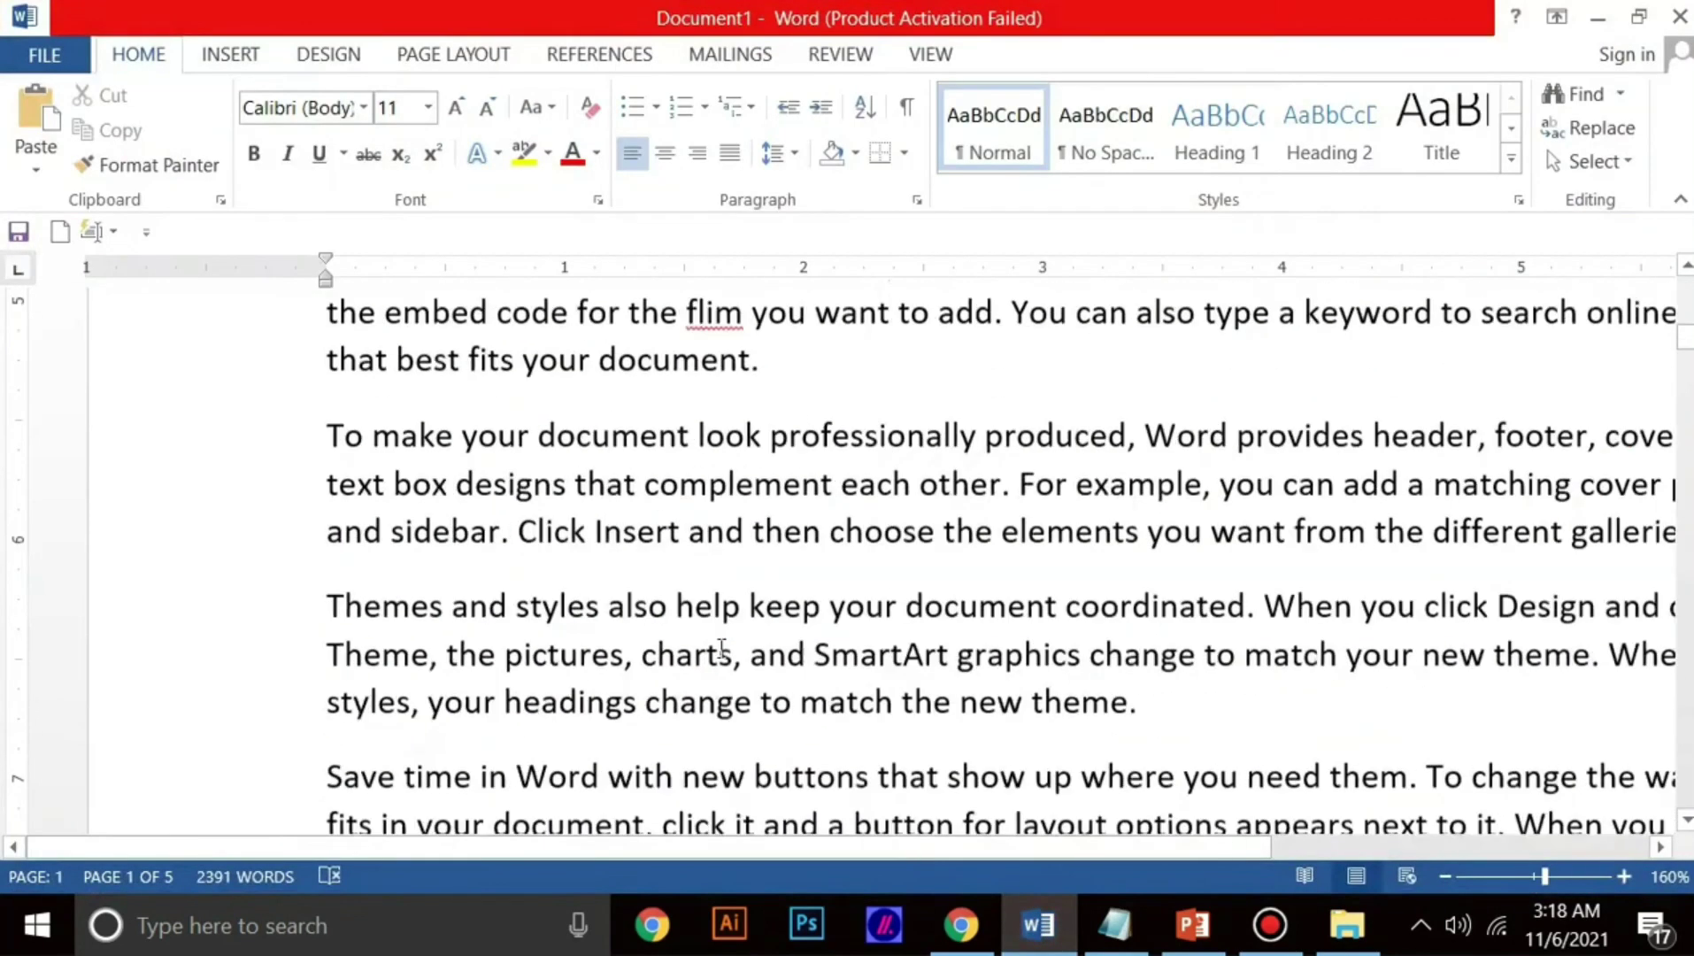
{"action": "scroll", "coordinate": [718, 648], "scroll_direction": "down", "scroll_amount": 3}
{"action": "scroll", "coordinate": [723, 649], "scroll_direction": "down", "scroll_amount": 12}
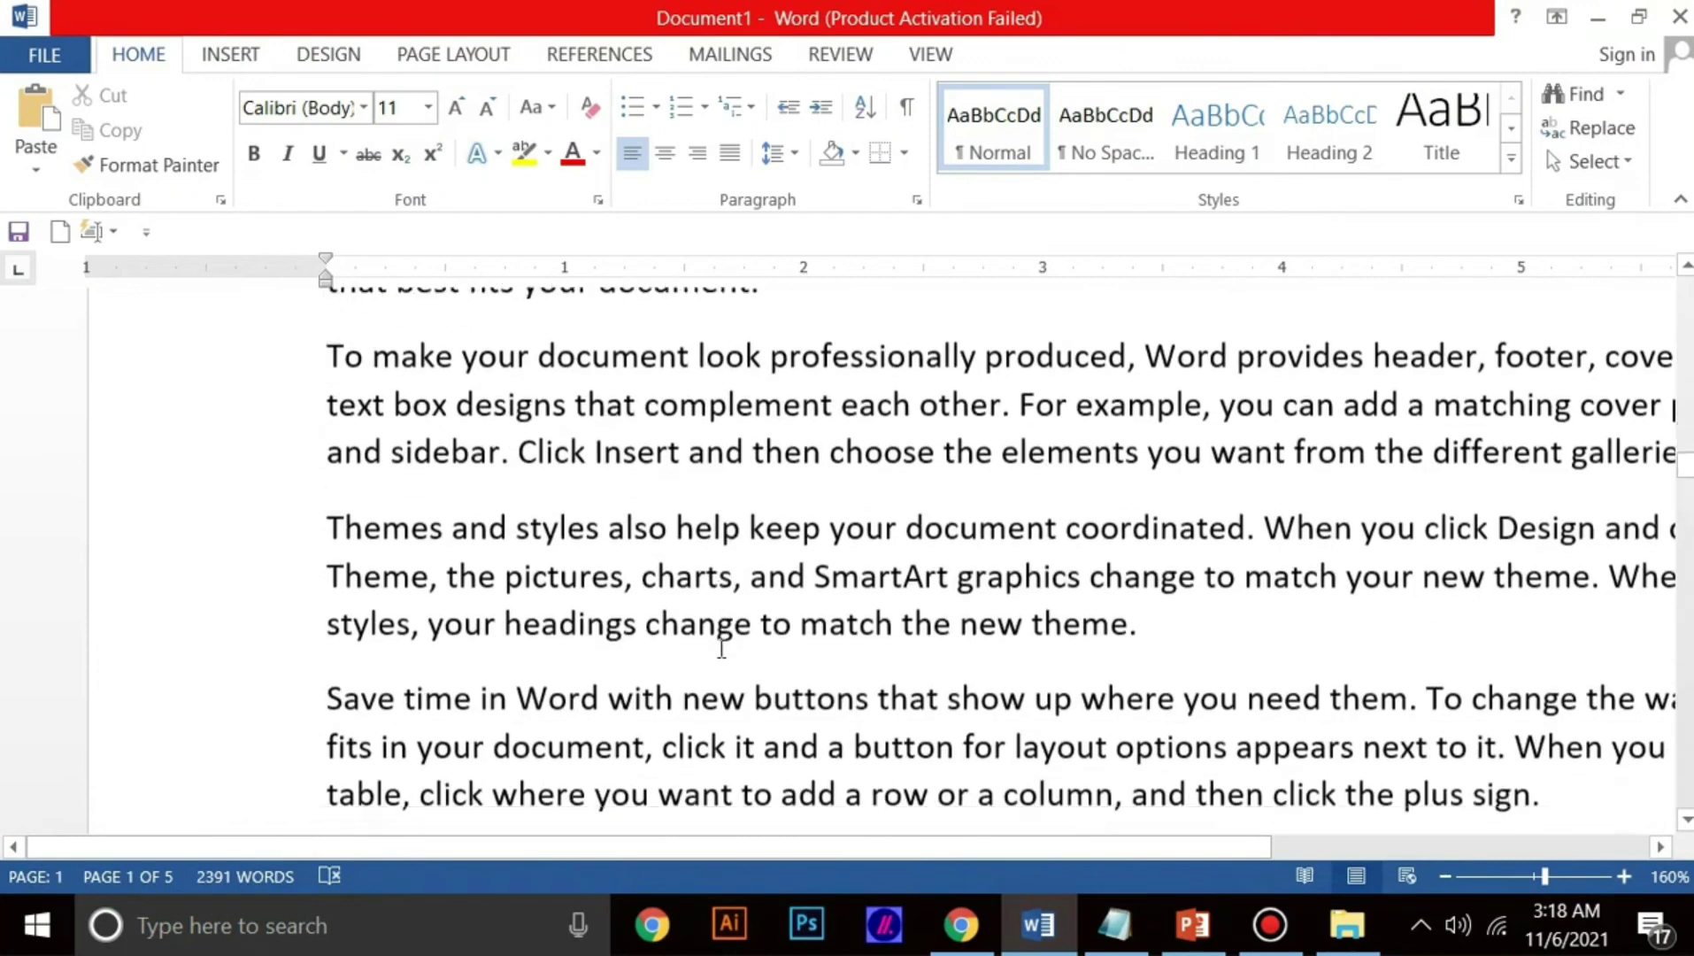
{"action": "scroll", "coordinate": [724, 648], "scroll_direction": "down", "scroll_amount": 10}
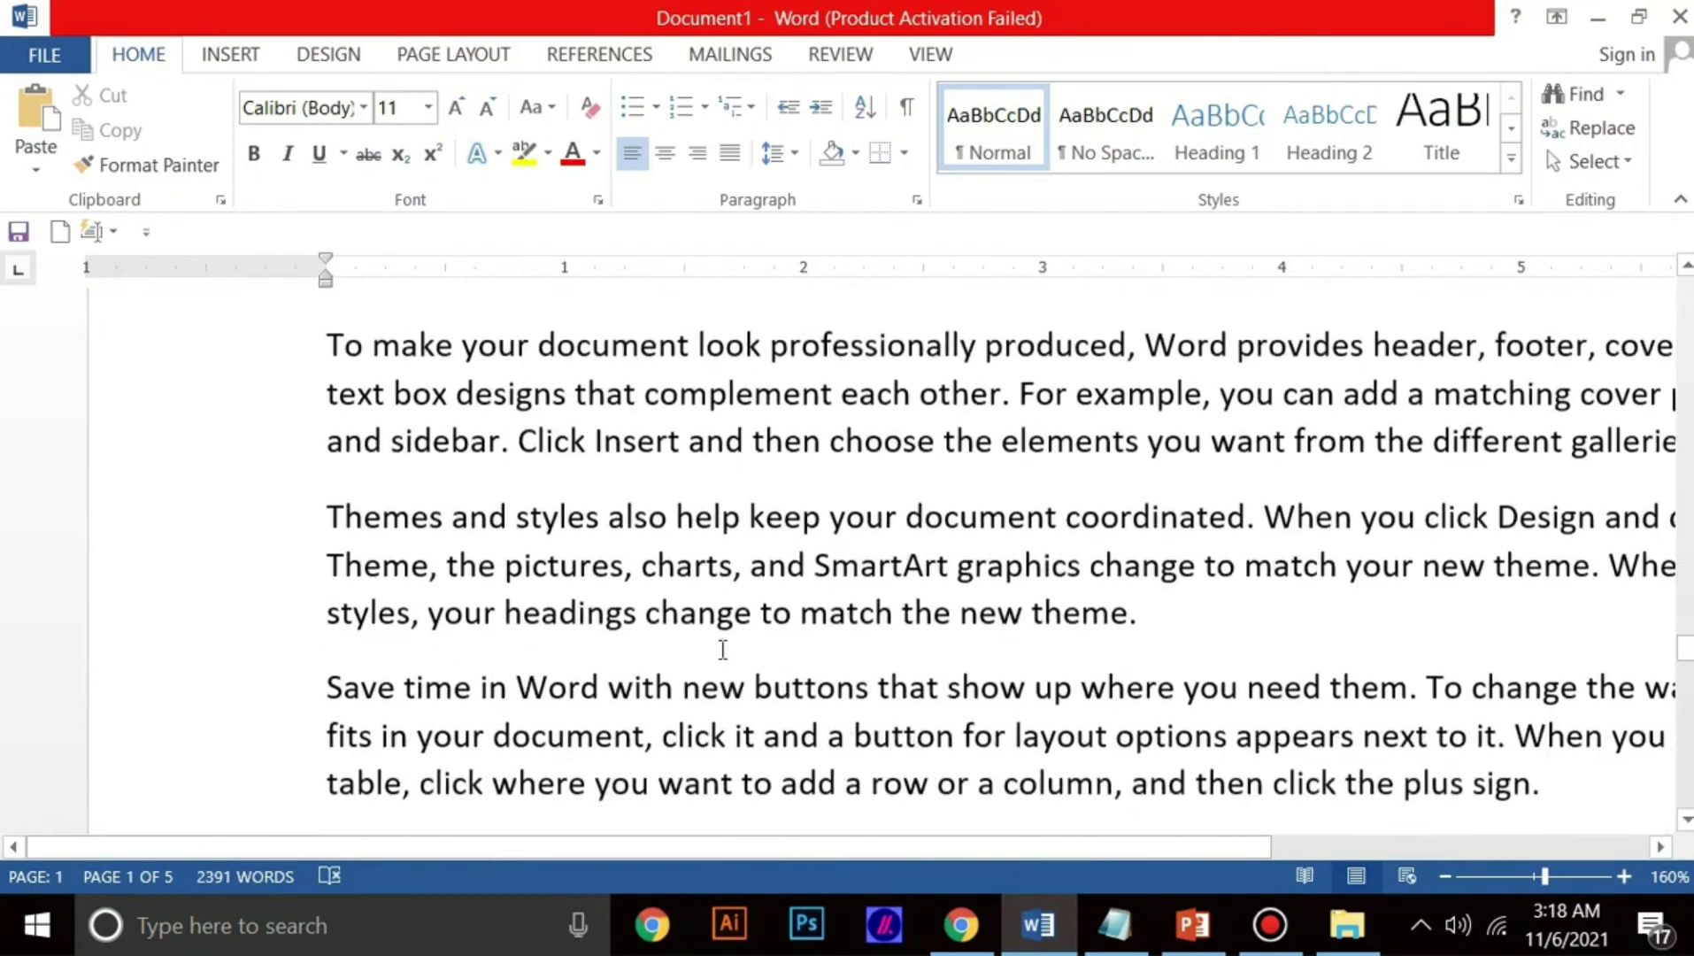
{"action": "scroll", "coordinate": [723, 649], "scroll_direction": "down", "scroll_amount": 5}
{"action": "scroll", "coordinate": [729, 650], "scroll_direction": "up", "scroll_amount": 5}
{"action": "scroll", "coordinate": [729, 650], "scroll_direction": "down", "scroll_amount": 6}
{"action": "left_click_drag", "start_coordinate": [901, 474], "coordinate": [814, 475]}
{"action": "left_click", "coordinate": [901, 483]}
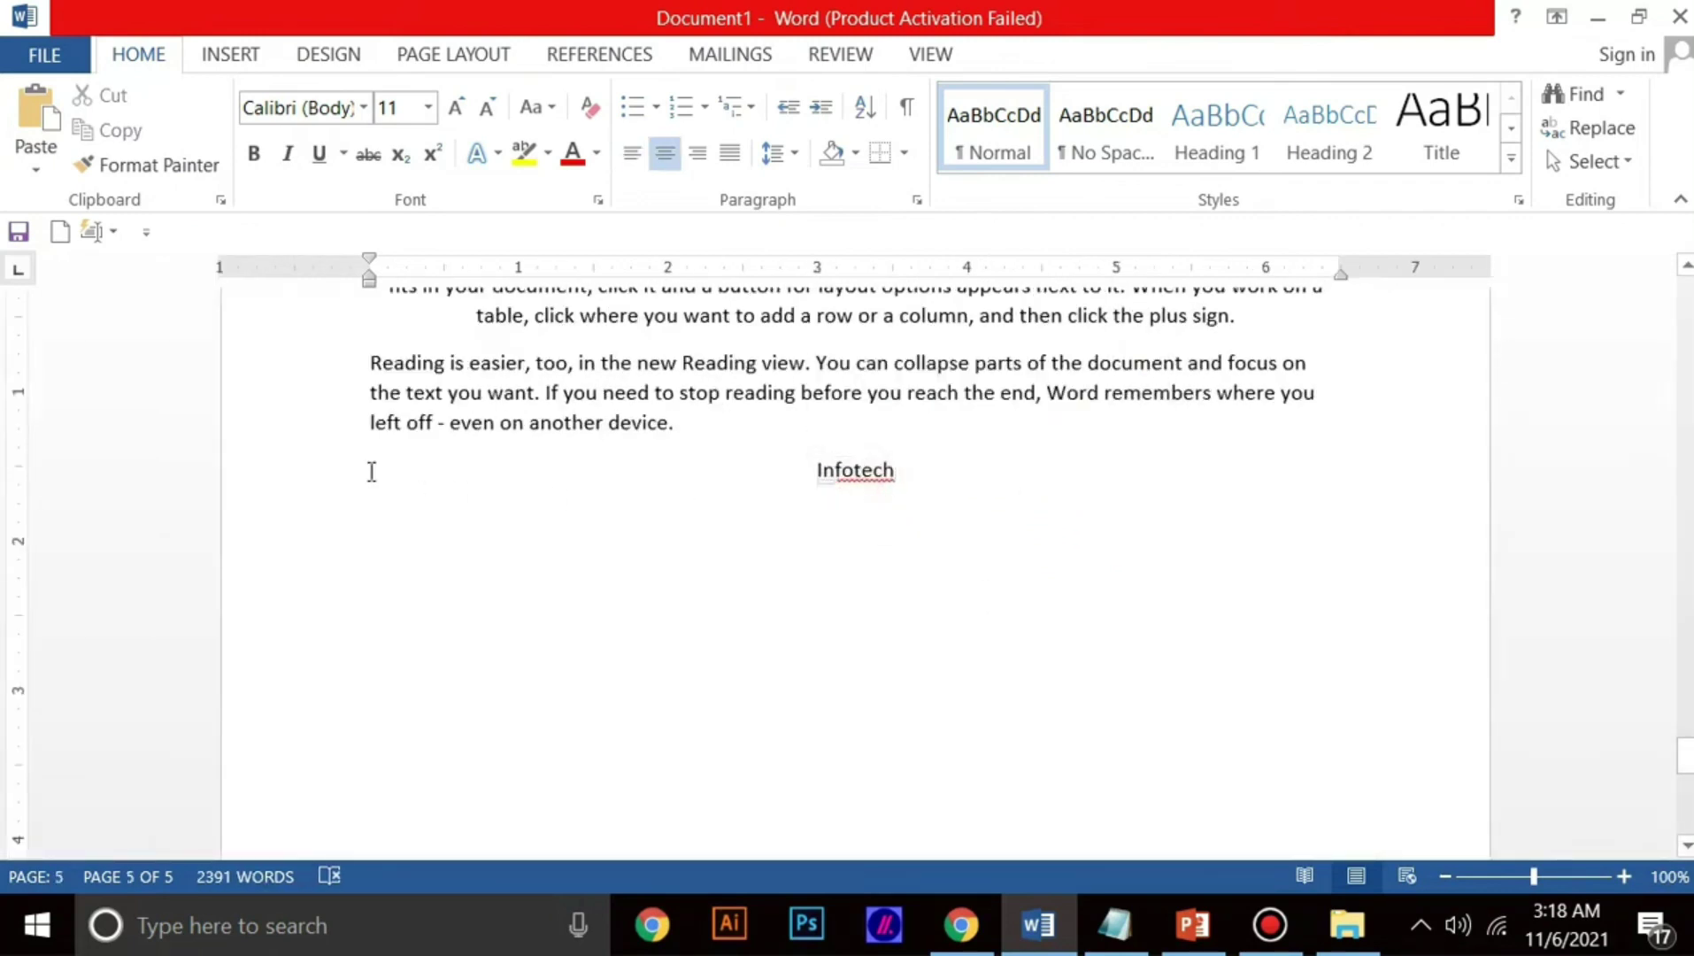
{"action": "left_click_drag", "start_coordinate": [896, 475], "coordinate": [815, 473]}
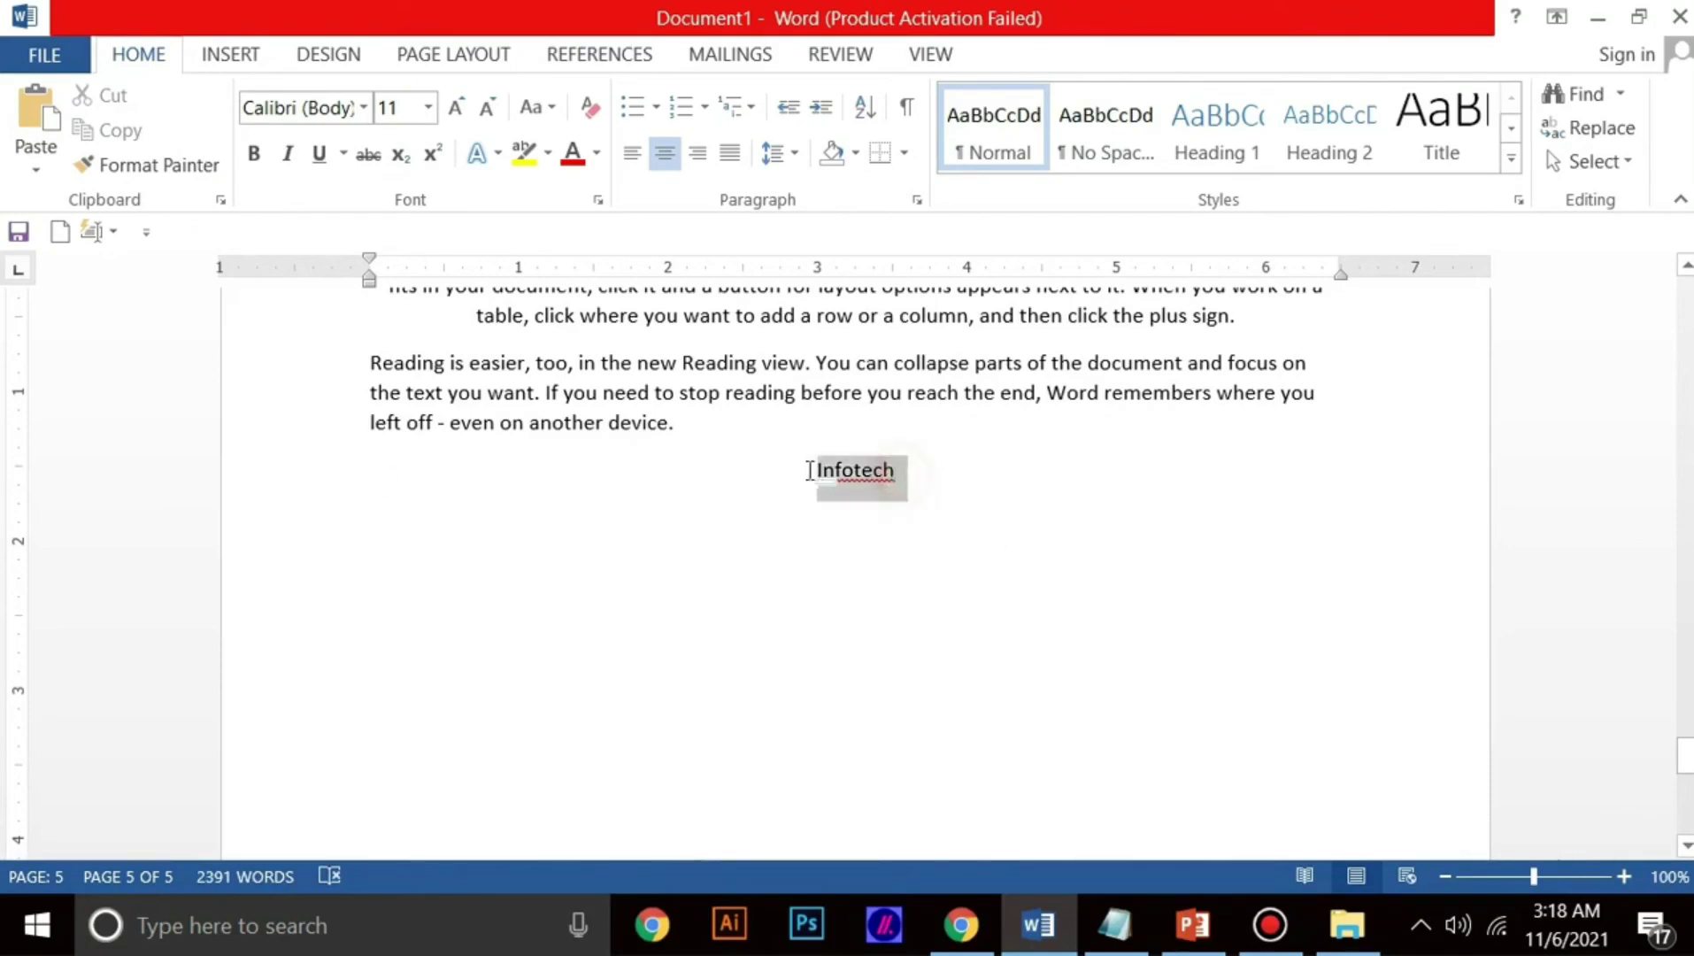
{"action": "key", "text": "ctrl+l"}
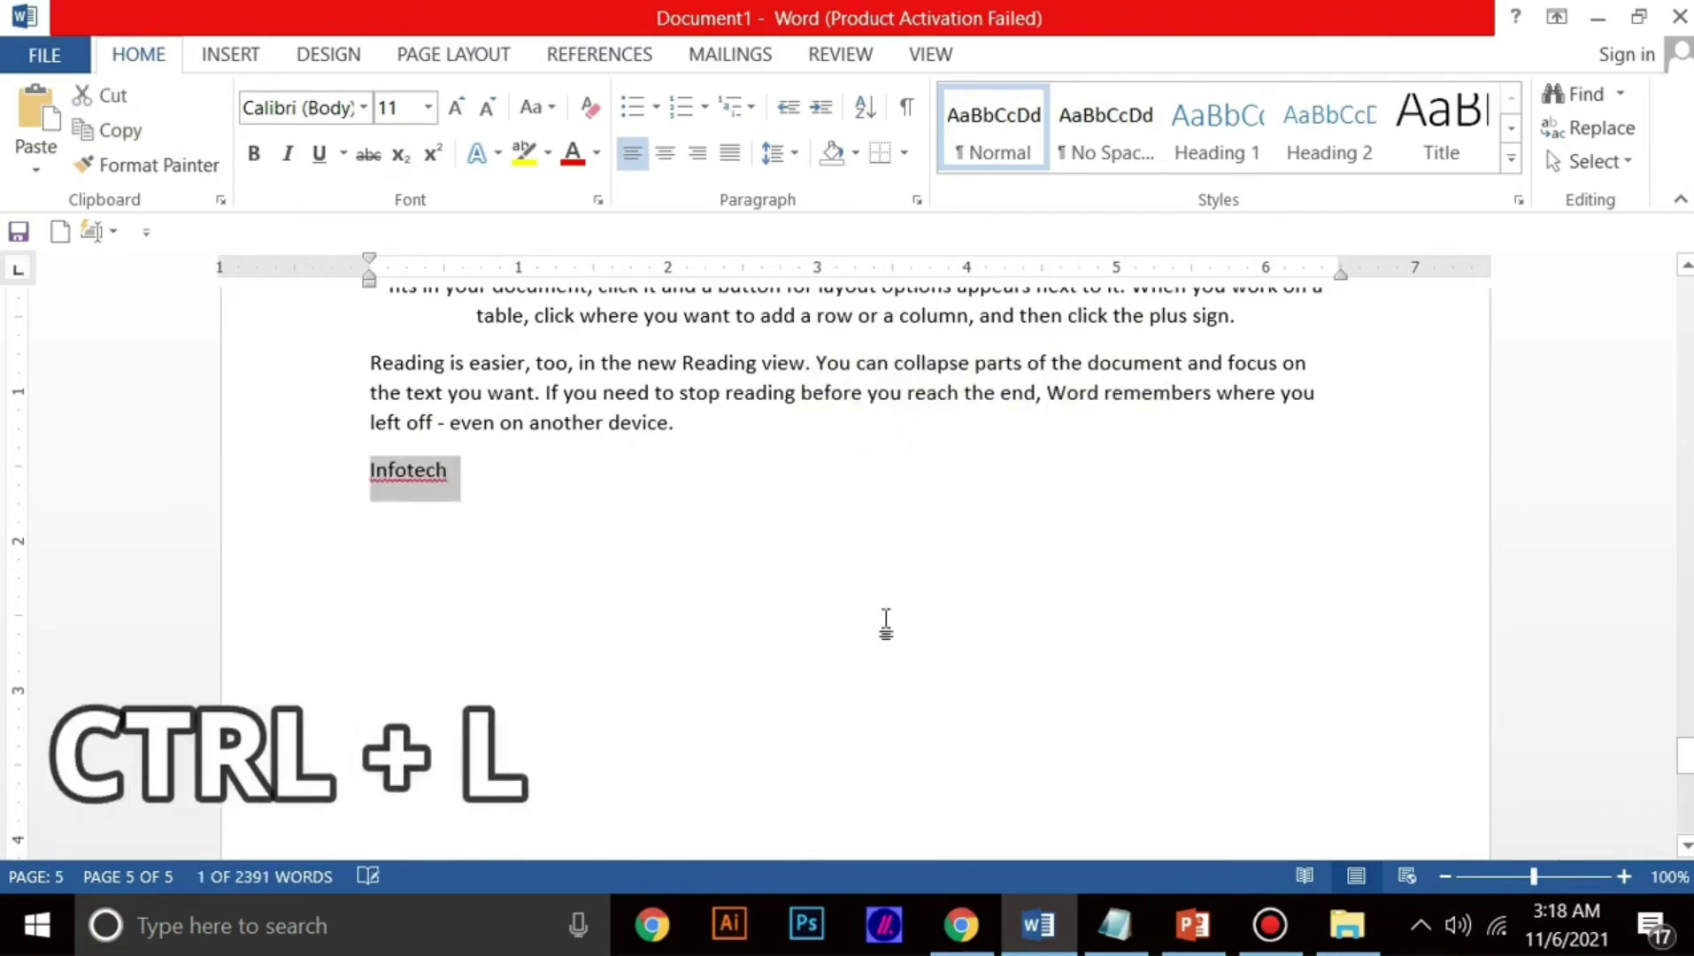
Step: Left-align the centered paragraph starting "Save time in Word with new buttons" on page 5 and minimize Word
{"action": "scroll", "coordinate": [466, 511], "scroll_direction": "up", "scroll_amount": 3}
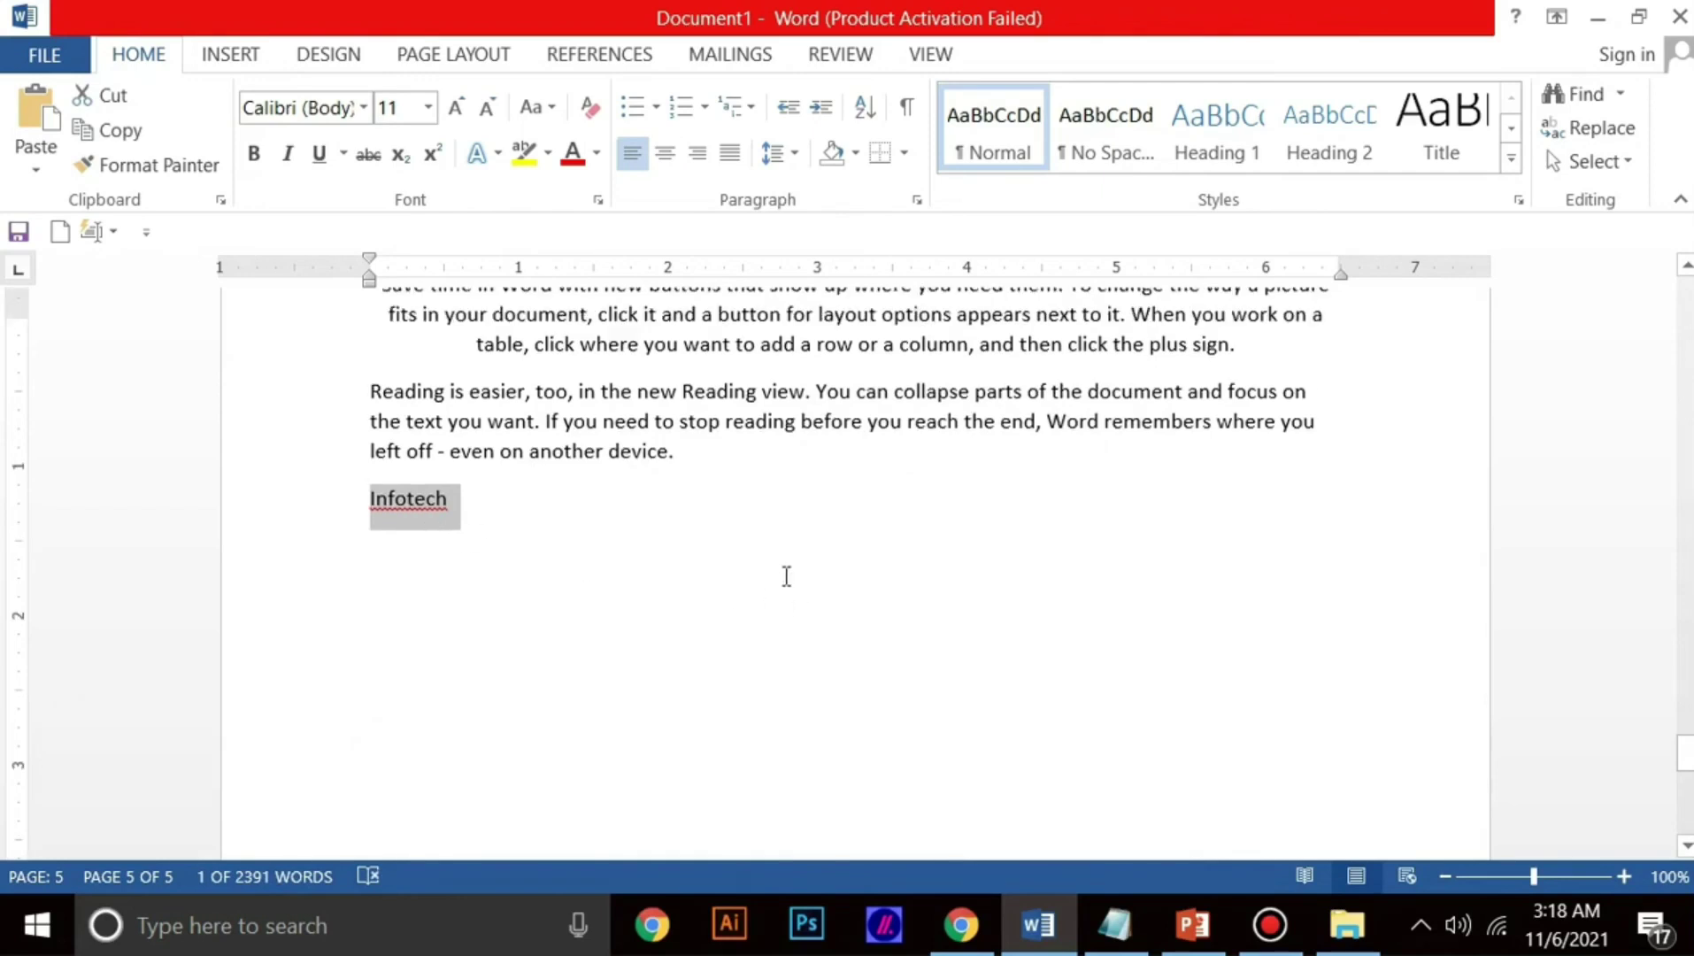
{"action": "left_click", "coordinate": [1225, 466]}
{"action": "left_click_drag", "start_coordinate": [1226, 467], "coordinate": [383, 409]}
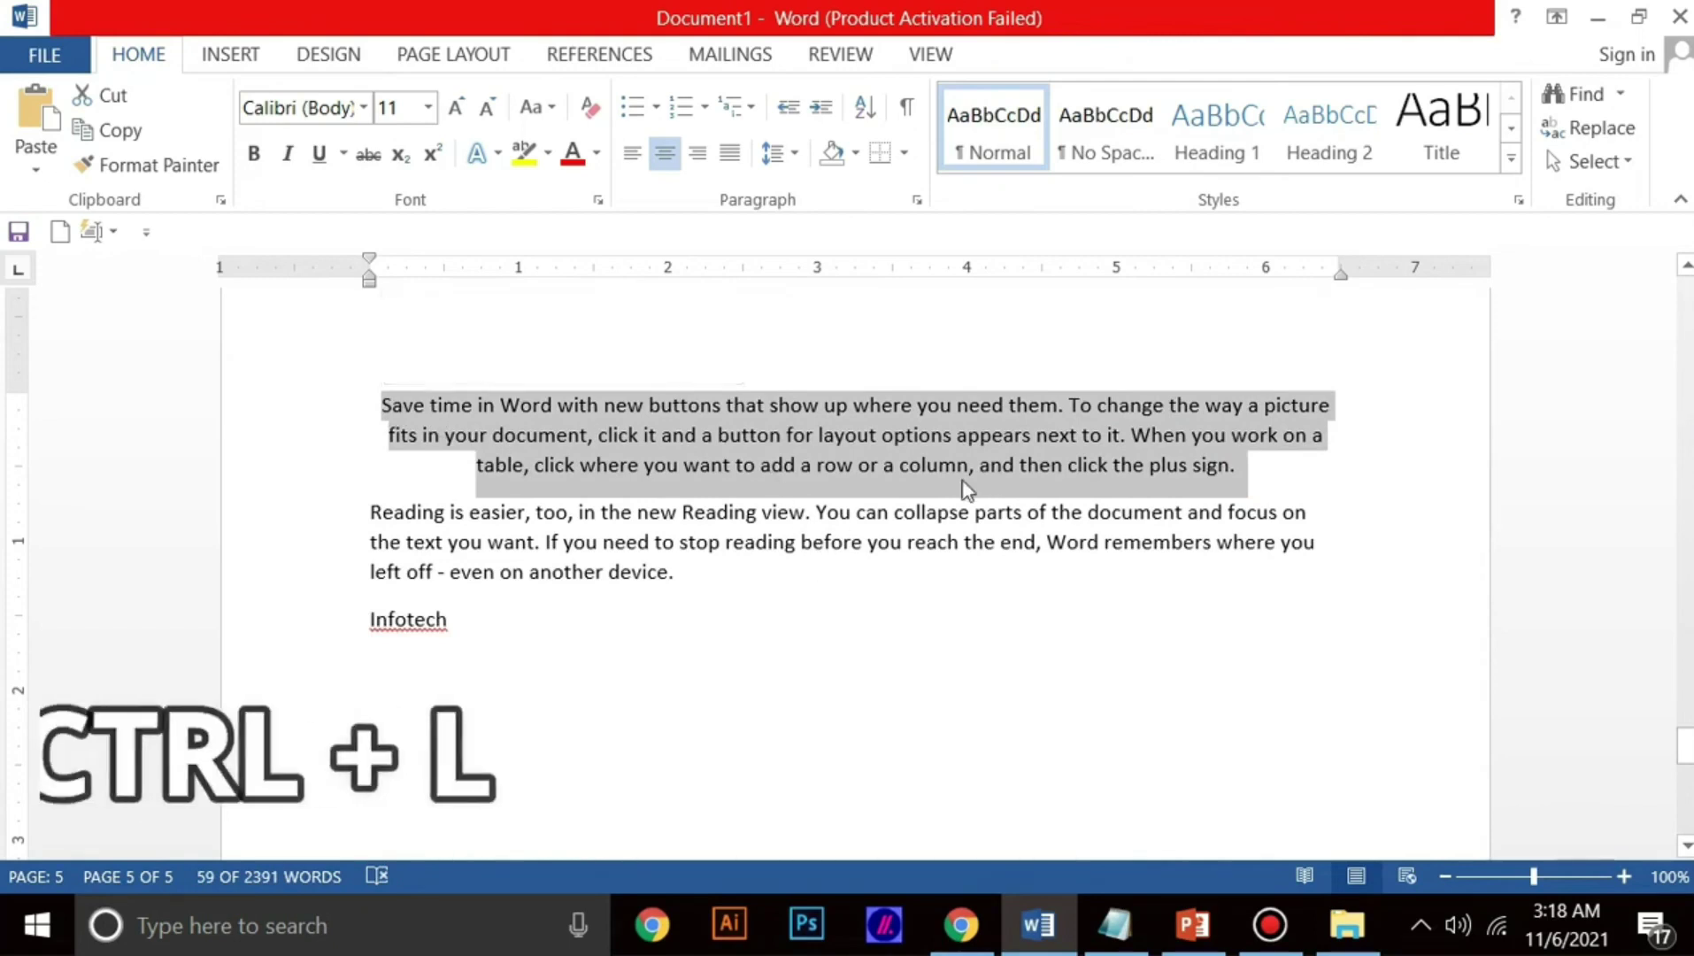
{"action": "key", "text": "ctrl+l"}
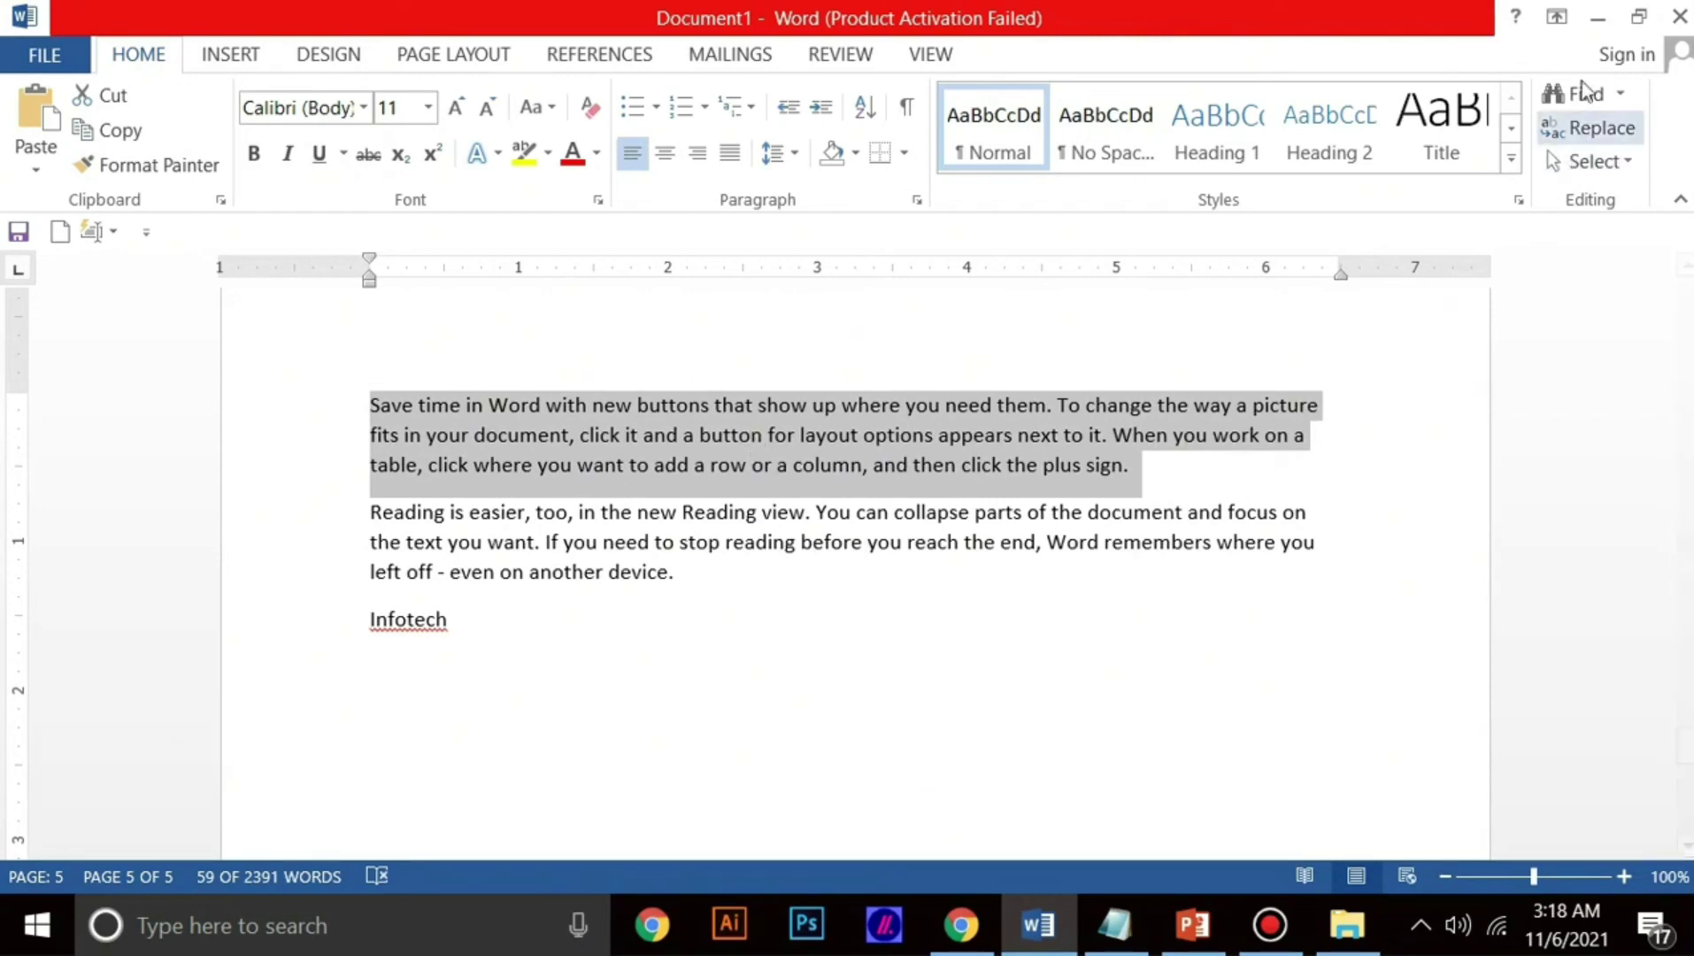
{"action": "left_click", "coordinate": [1596, 18]}
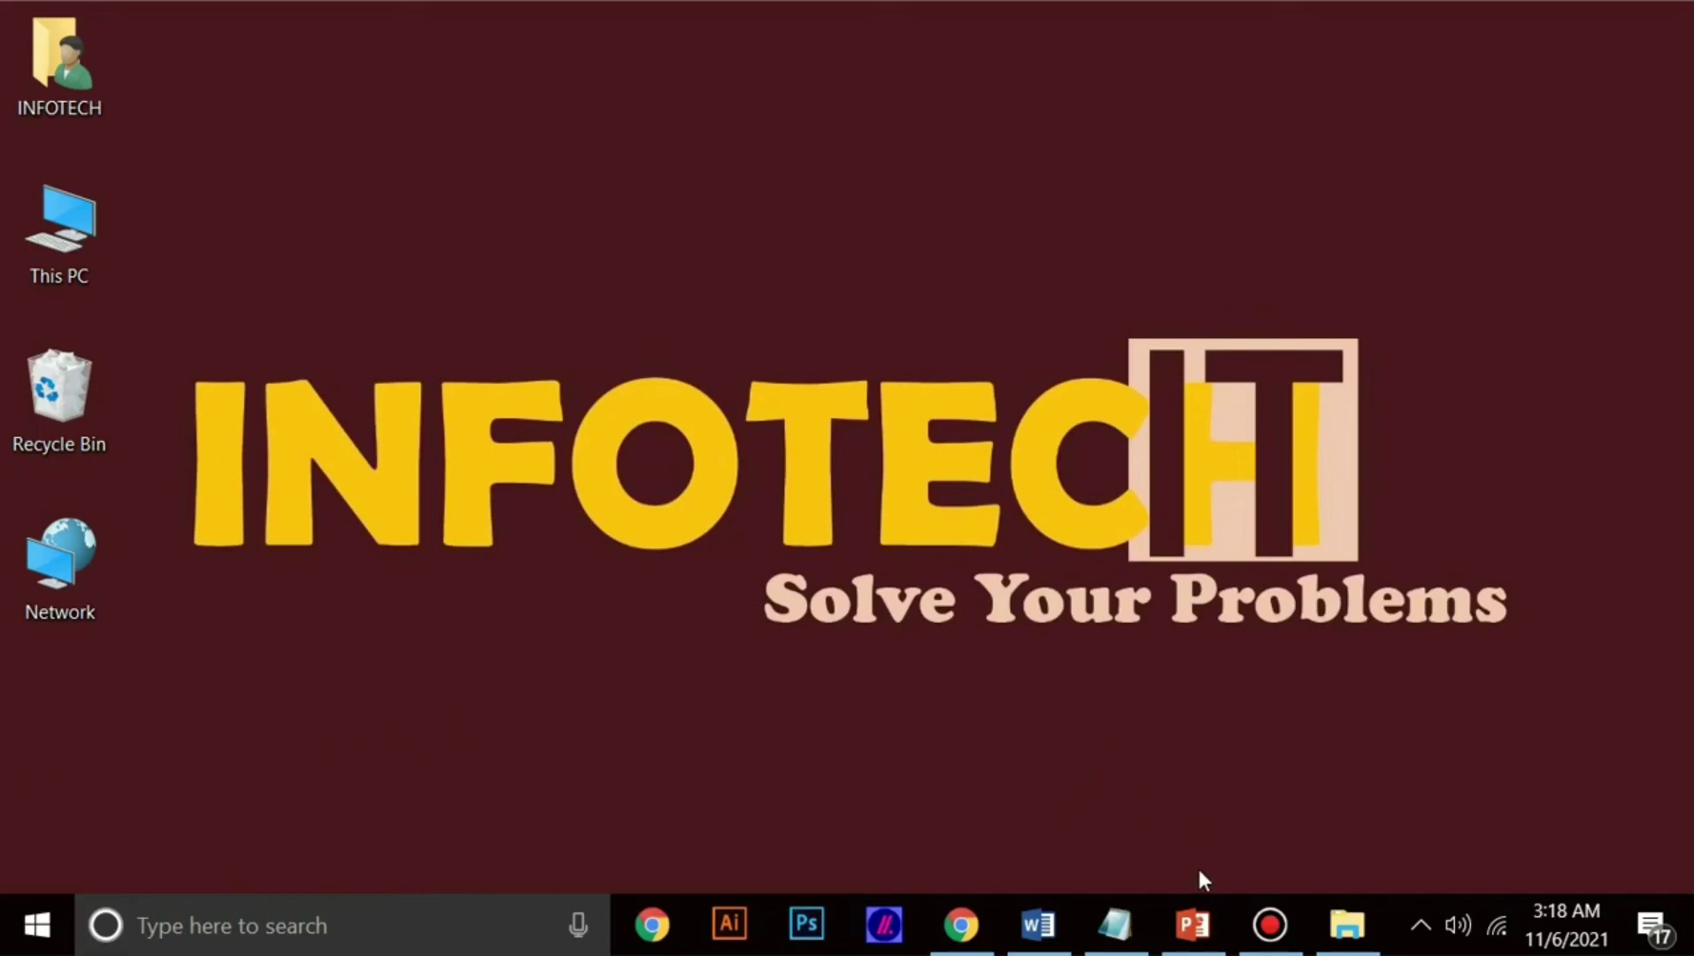
Step: Switch to PowerPoint and insert a new slide after the "Welcome to PowerPoint" title slide, selecting the new slide
{"action": "left_click", "coordinate": [1199, 926]}
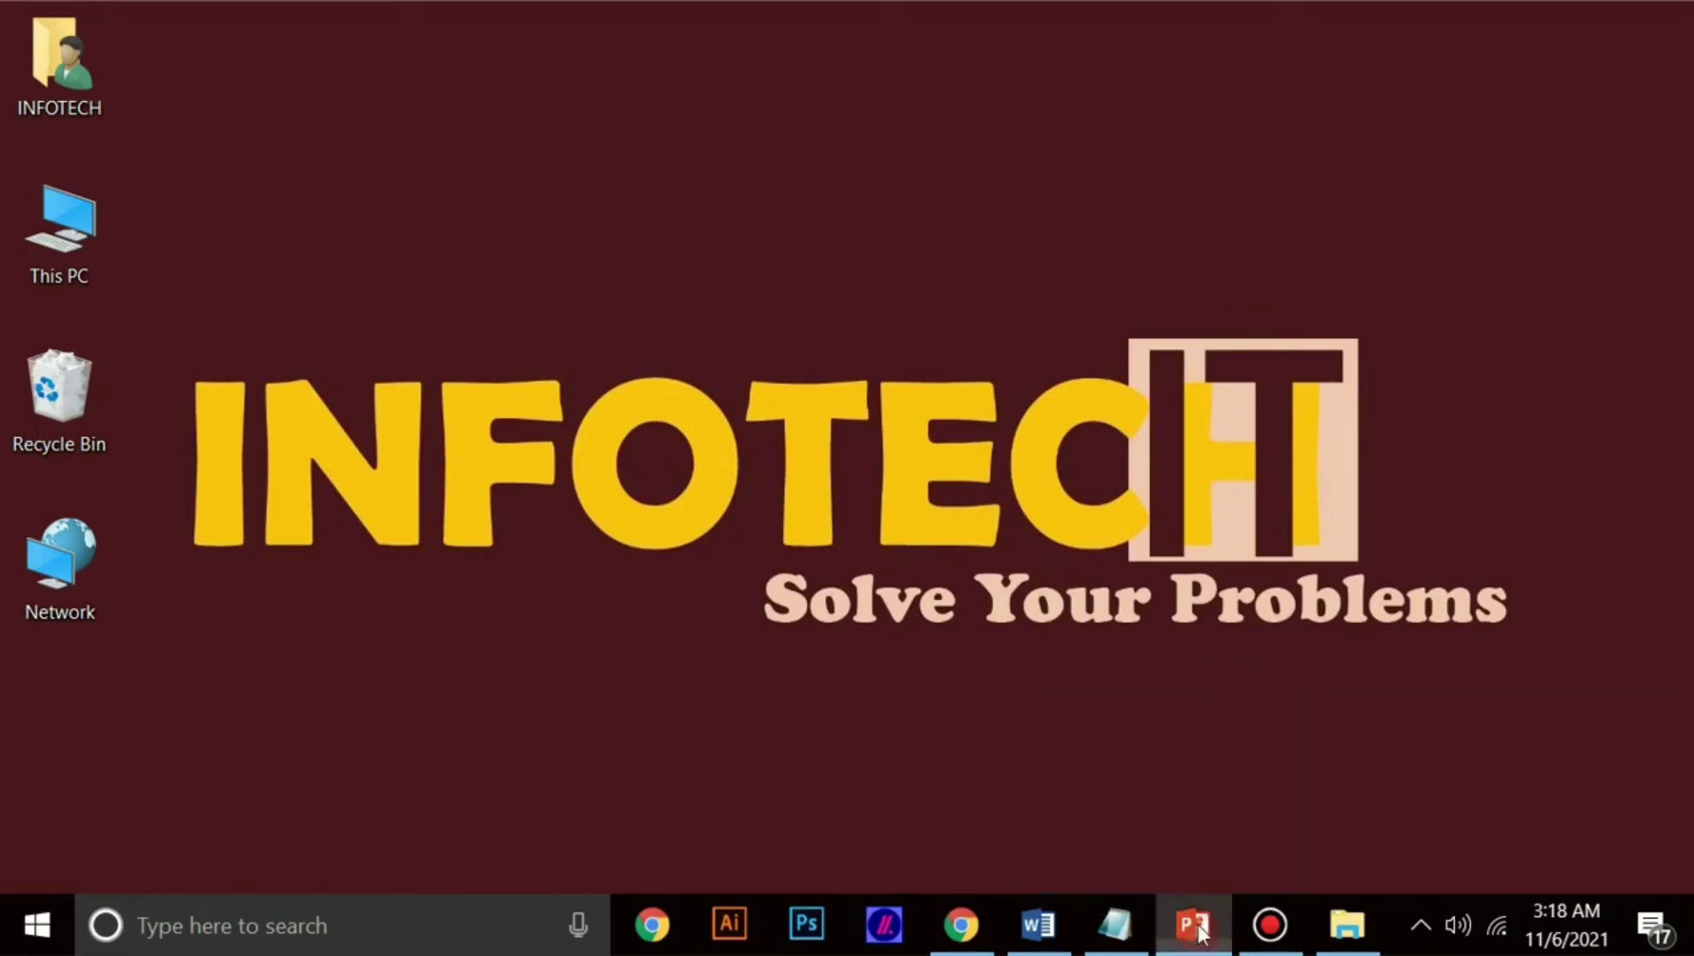
{"action": "mouse_move", "coordinate": [250, 427]}
{"action": "left_mouse_down"}
{"action": "mouse_move", "coordinate": [253, 498]}
{"action": "mouse_move", "coordinate": [255, 408]}
{"action": "left_mouse_up"}
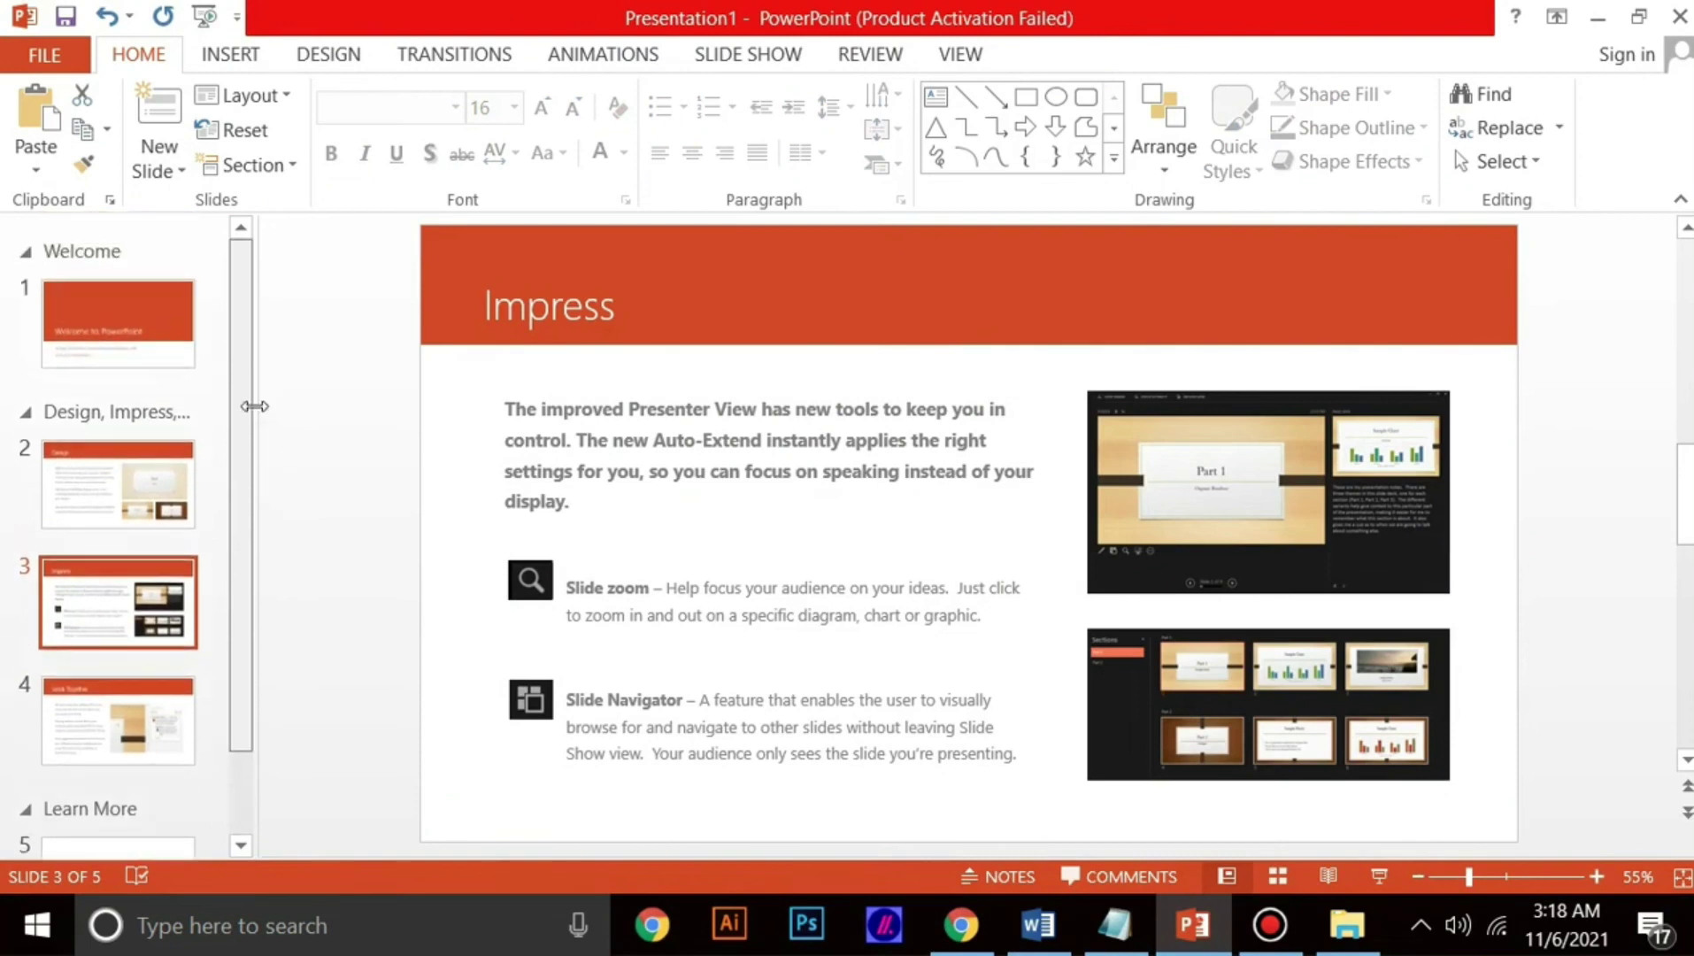
{"action": "left_click", "coordinate": [173, 363]}
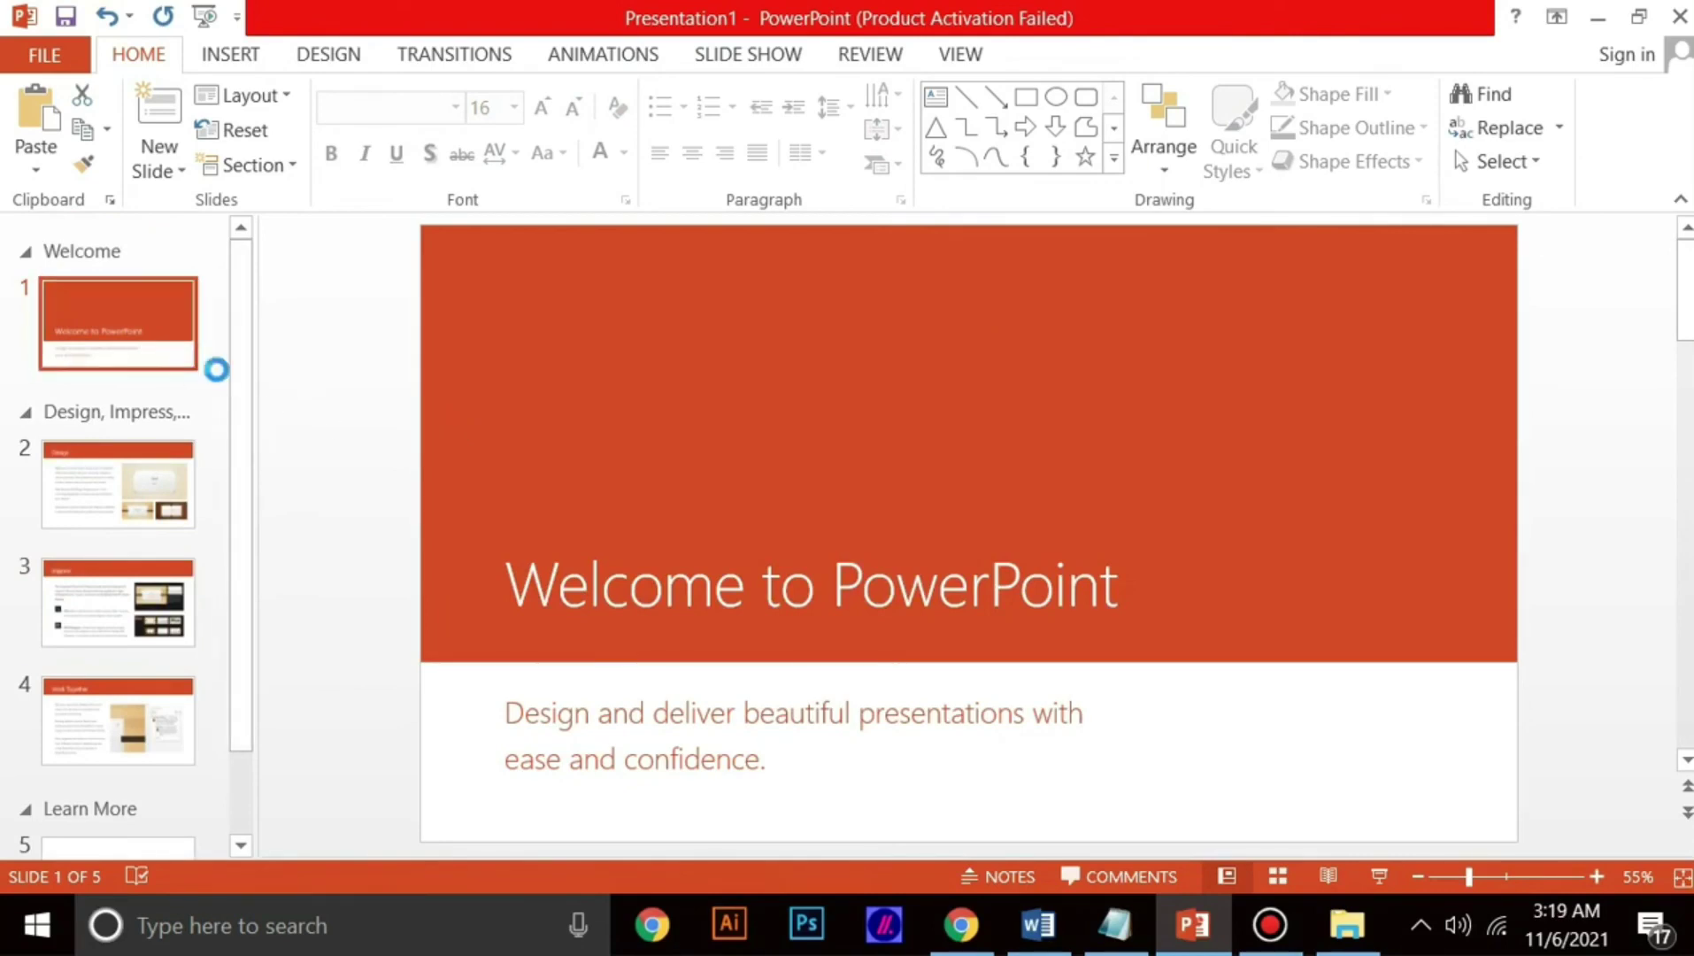
{"action": "key", "text": "ctrl+m"}
{"action": "left_click", "coordinate": [100, 433]}
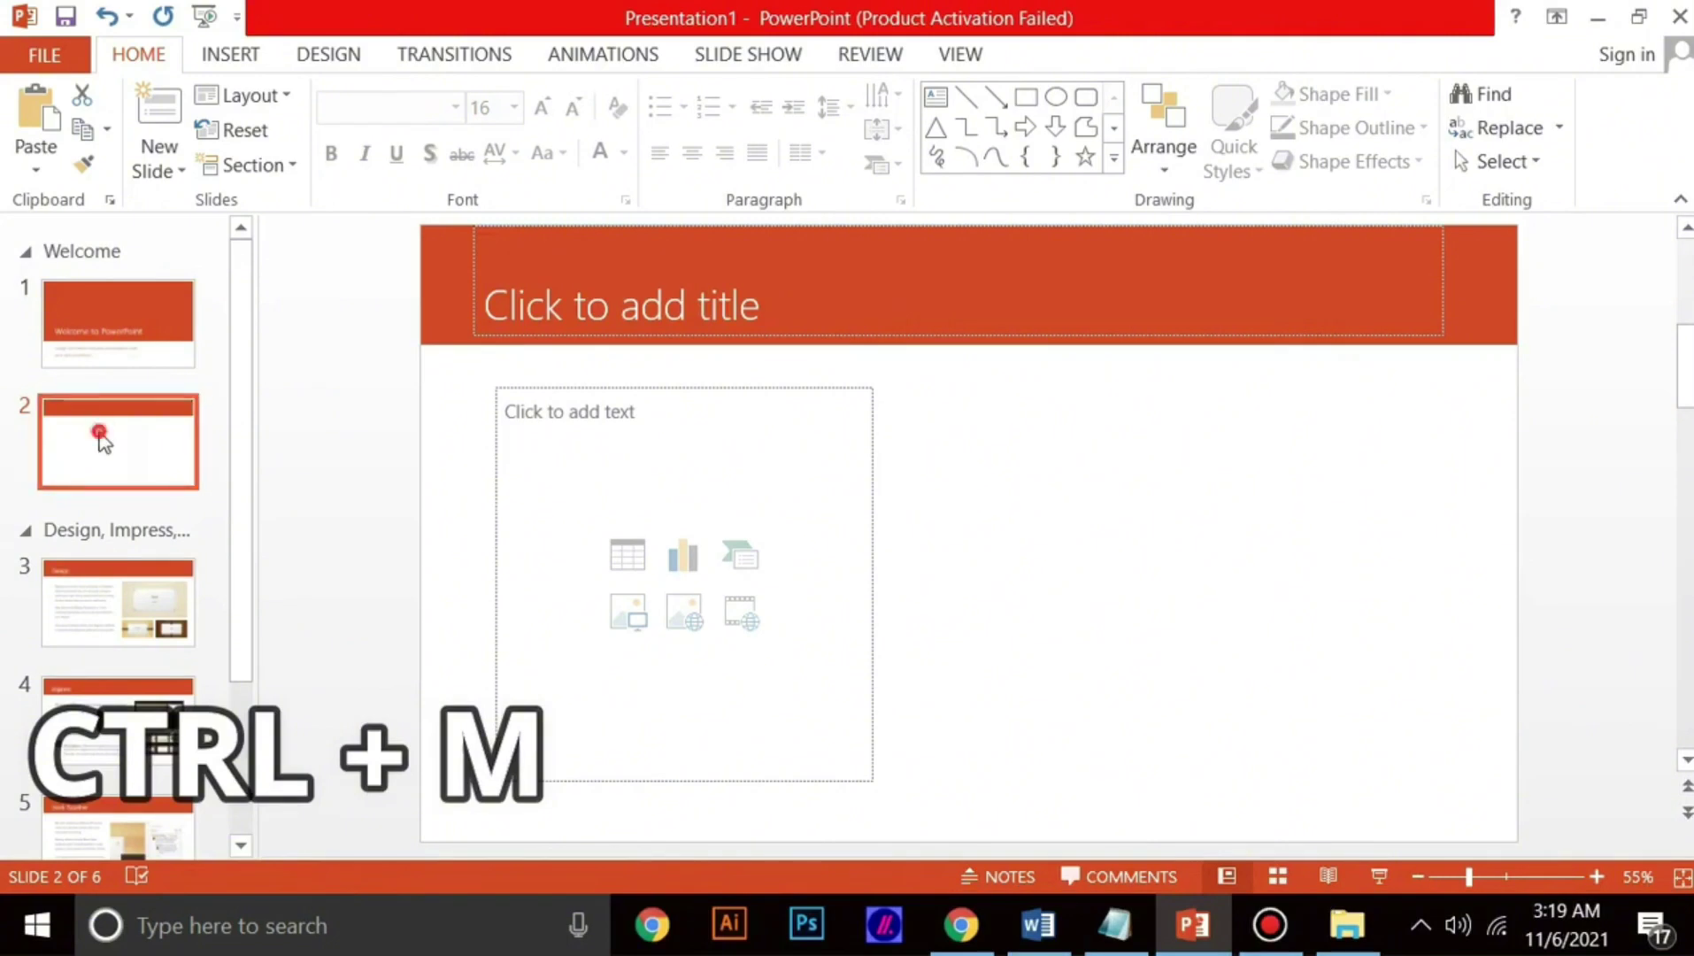
Step: Insert a new slide after the closing "PowerPoint 2013" slide and minimize PowerPoint
{"action": "scroll", "coordinate": [128, 447], "scroll_direction": "down", "scroll_amount": 3}
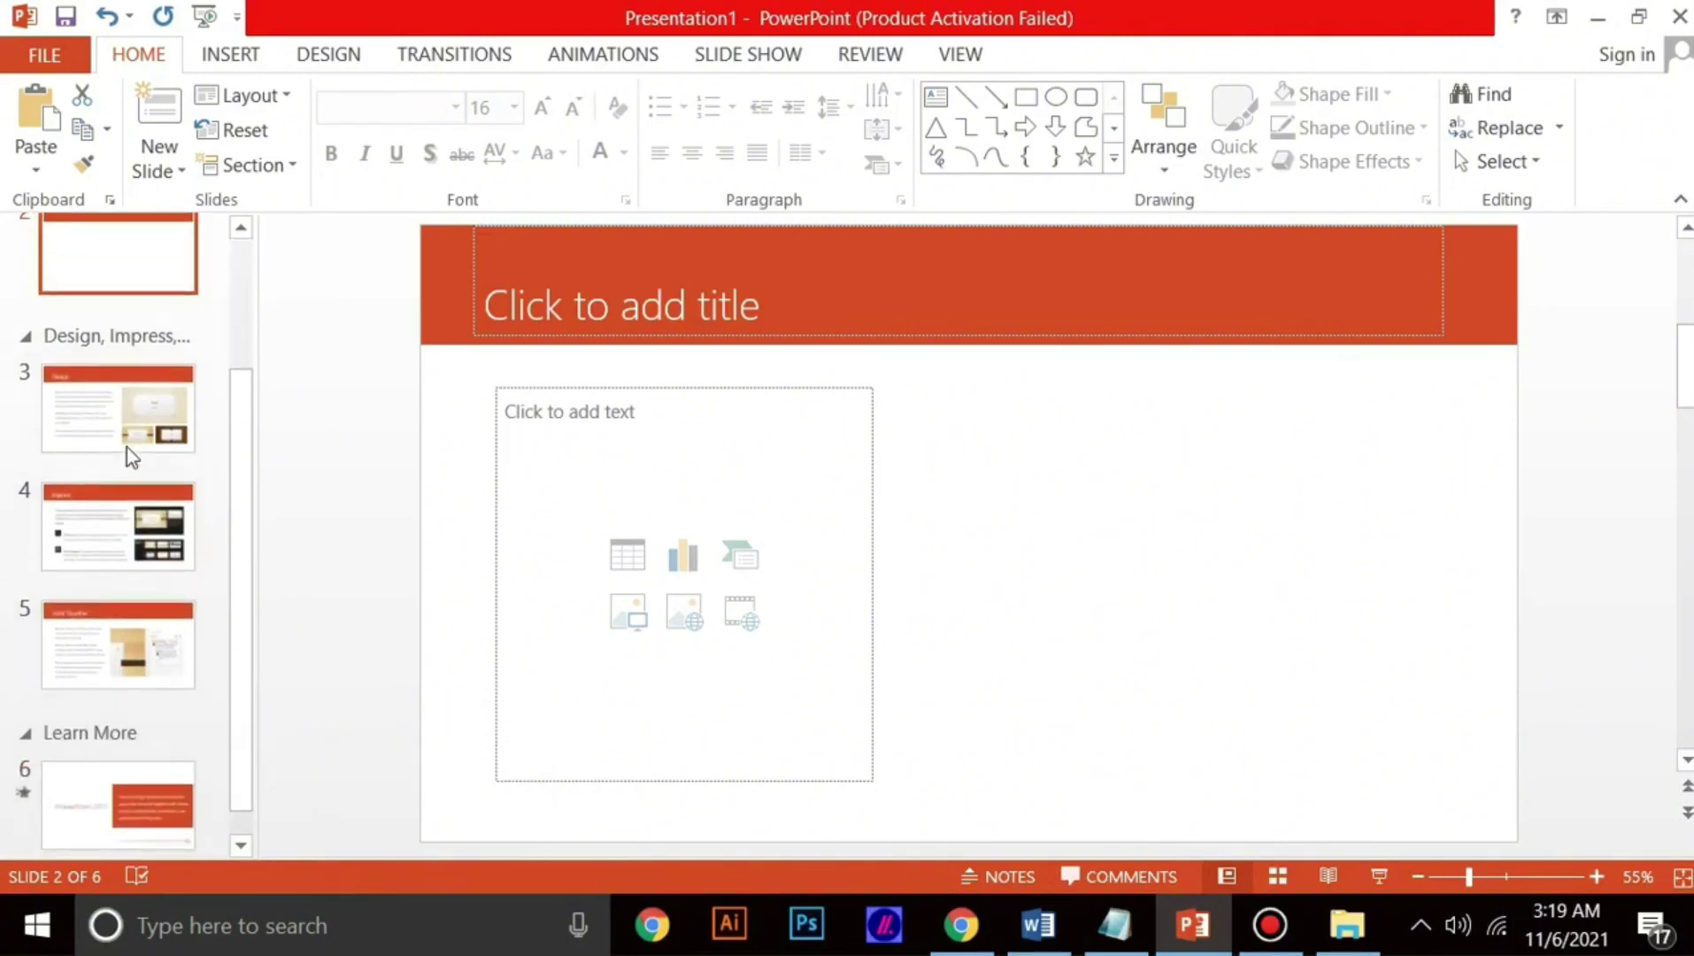
{"action": "left_click", "coordinate": [85, 769]}
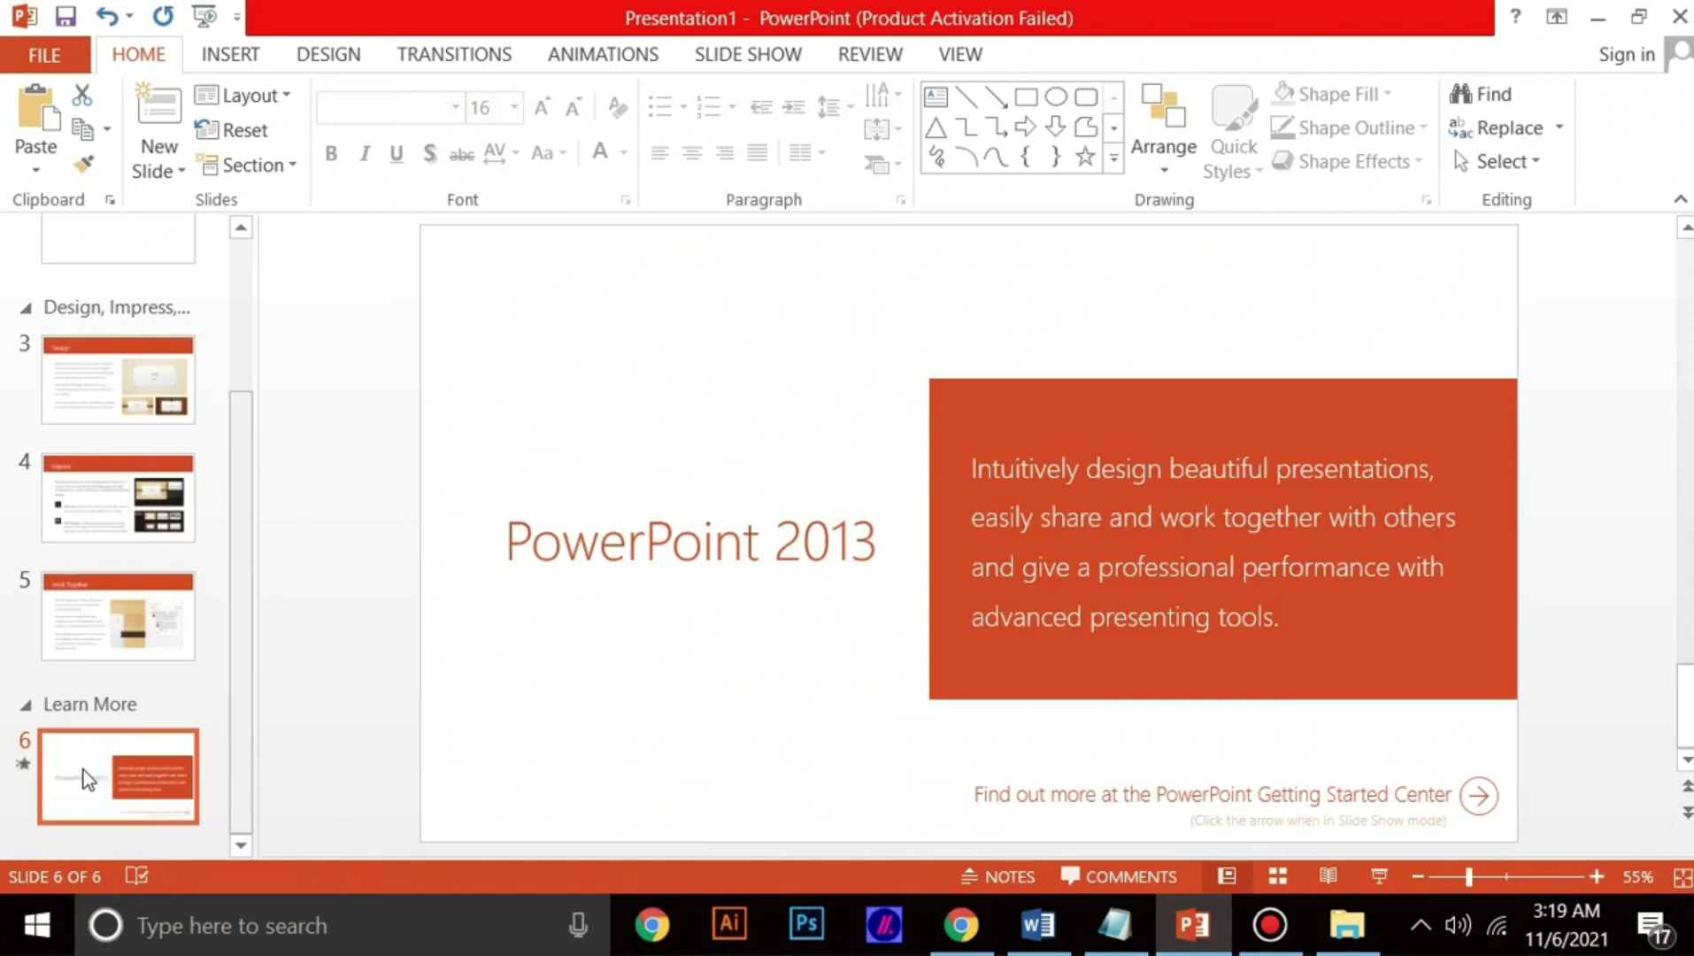
{"action": "key", "text": "ctrl+m"}
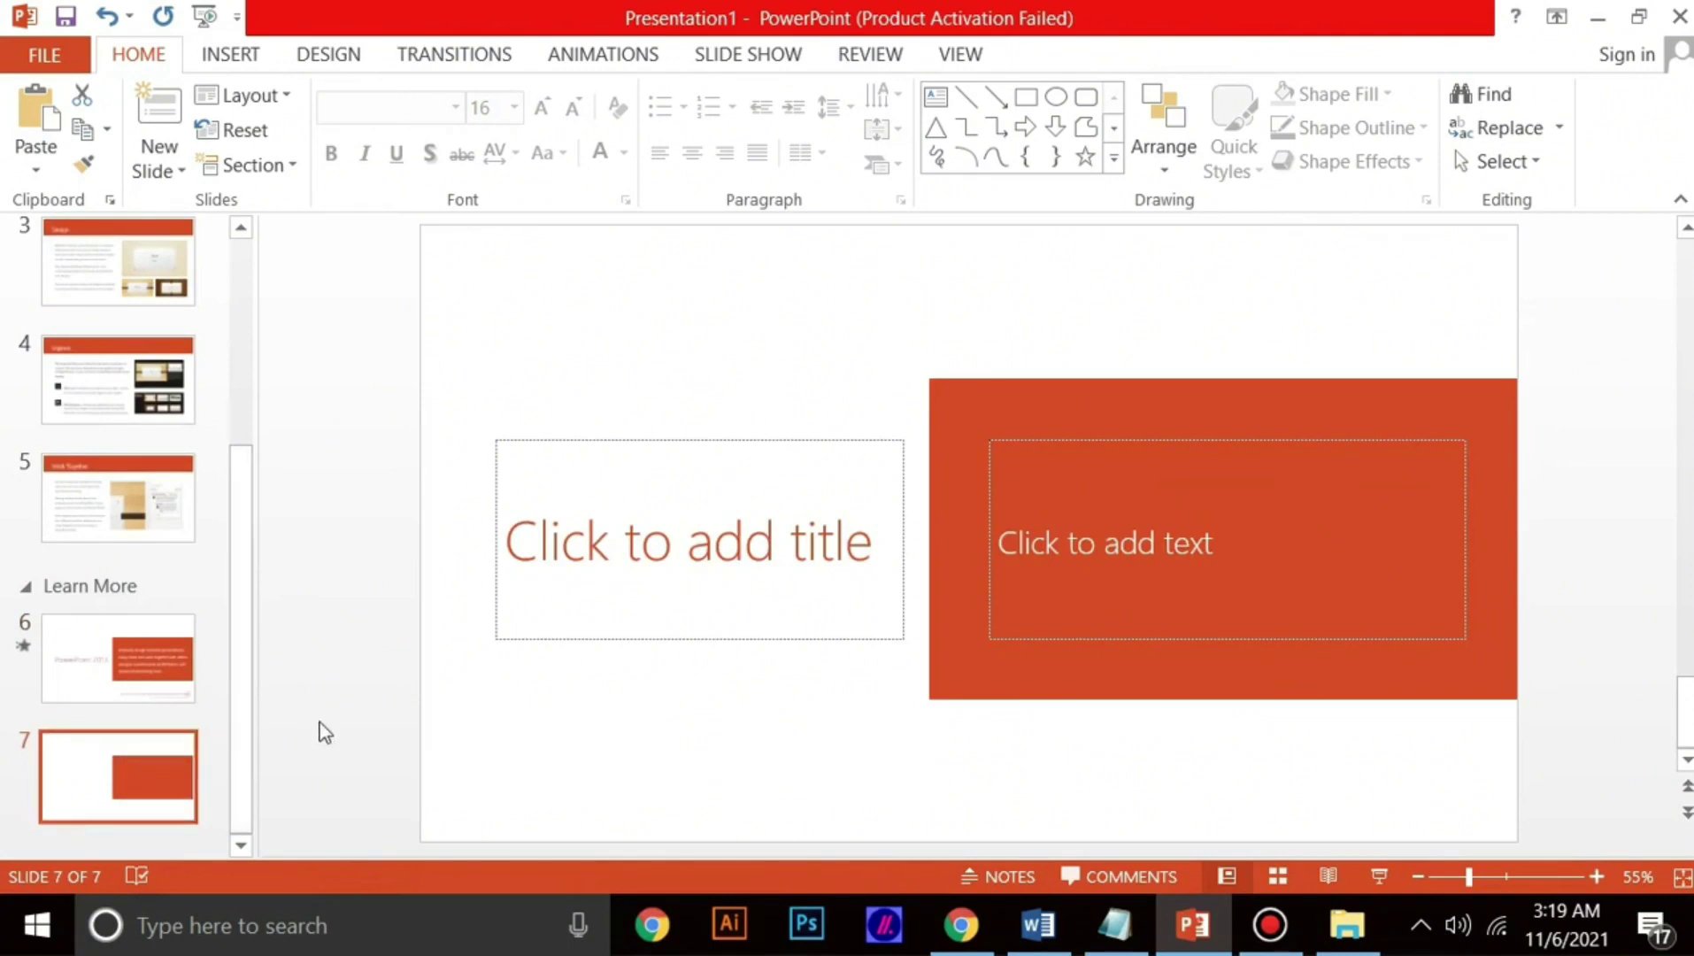
{"action": "left_click", "coordinate": [1603, 25]}
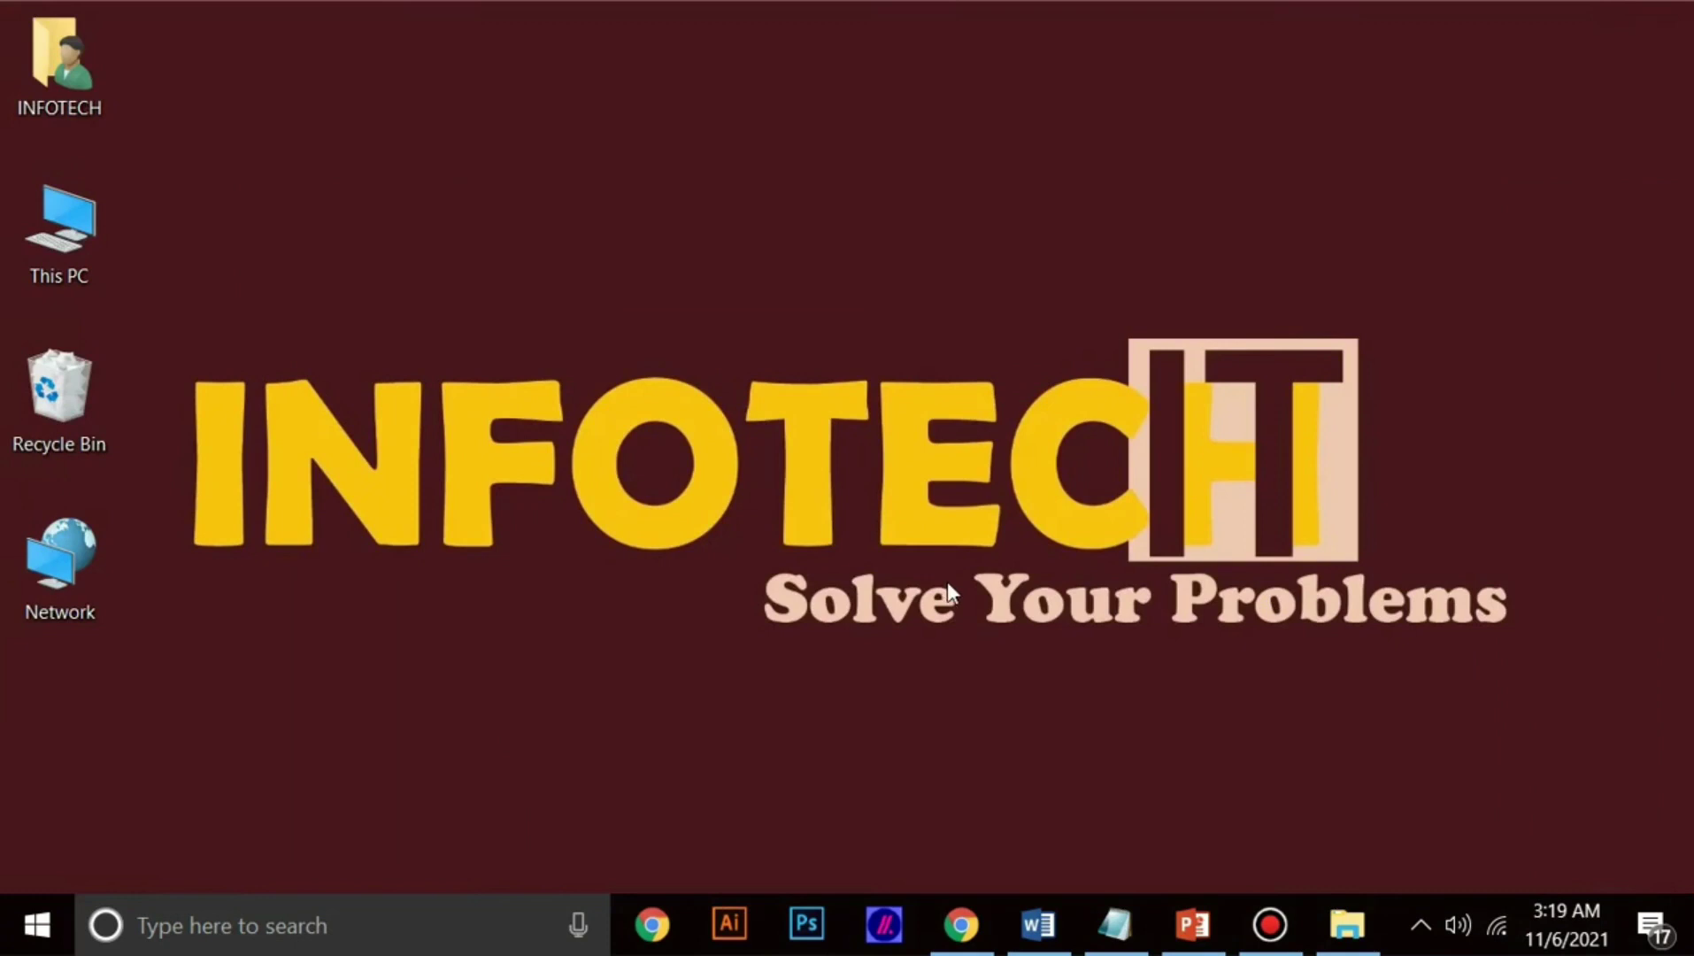
Step: Switch to Word, indent the page 5 paragraph starting "Save time in Word with new buttons" by four levels, and minimize Word
{"action": "left_click", "coordinate": [1043, 929]}
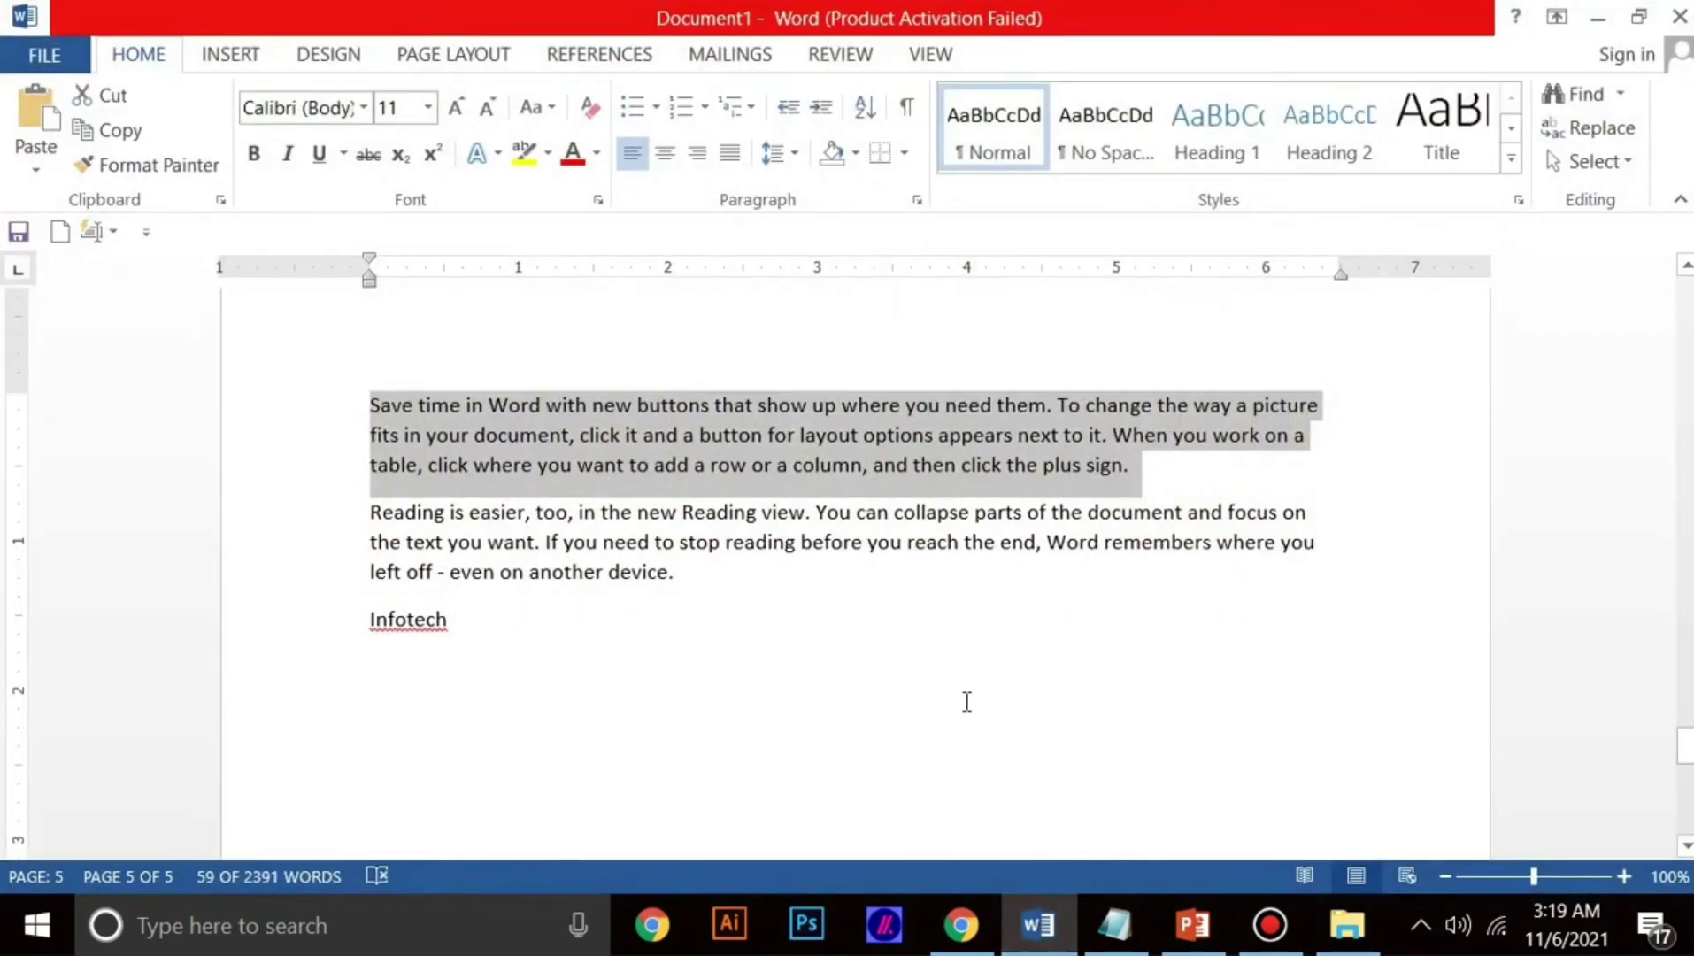
{"action": "left_click", "coordinate": [400, 433]}
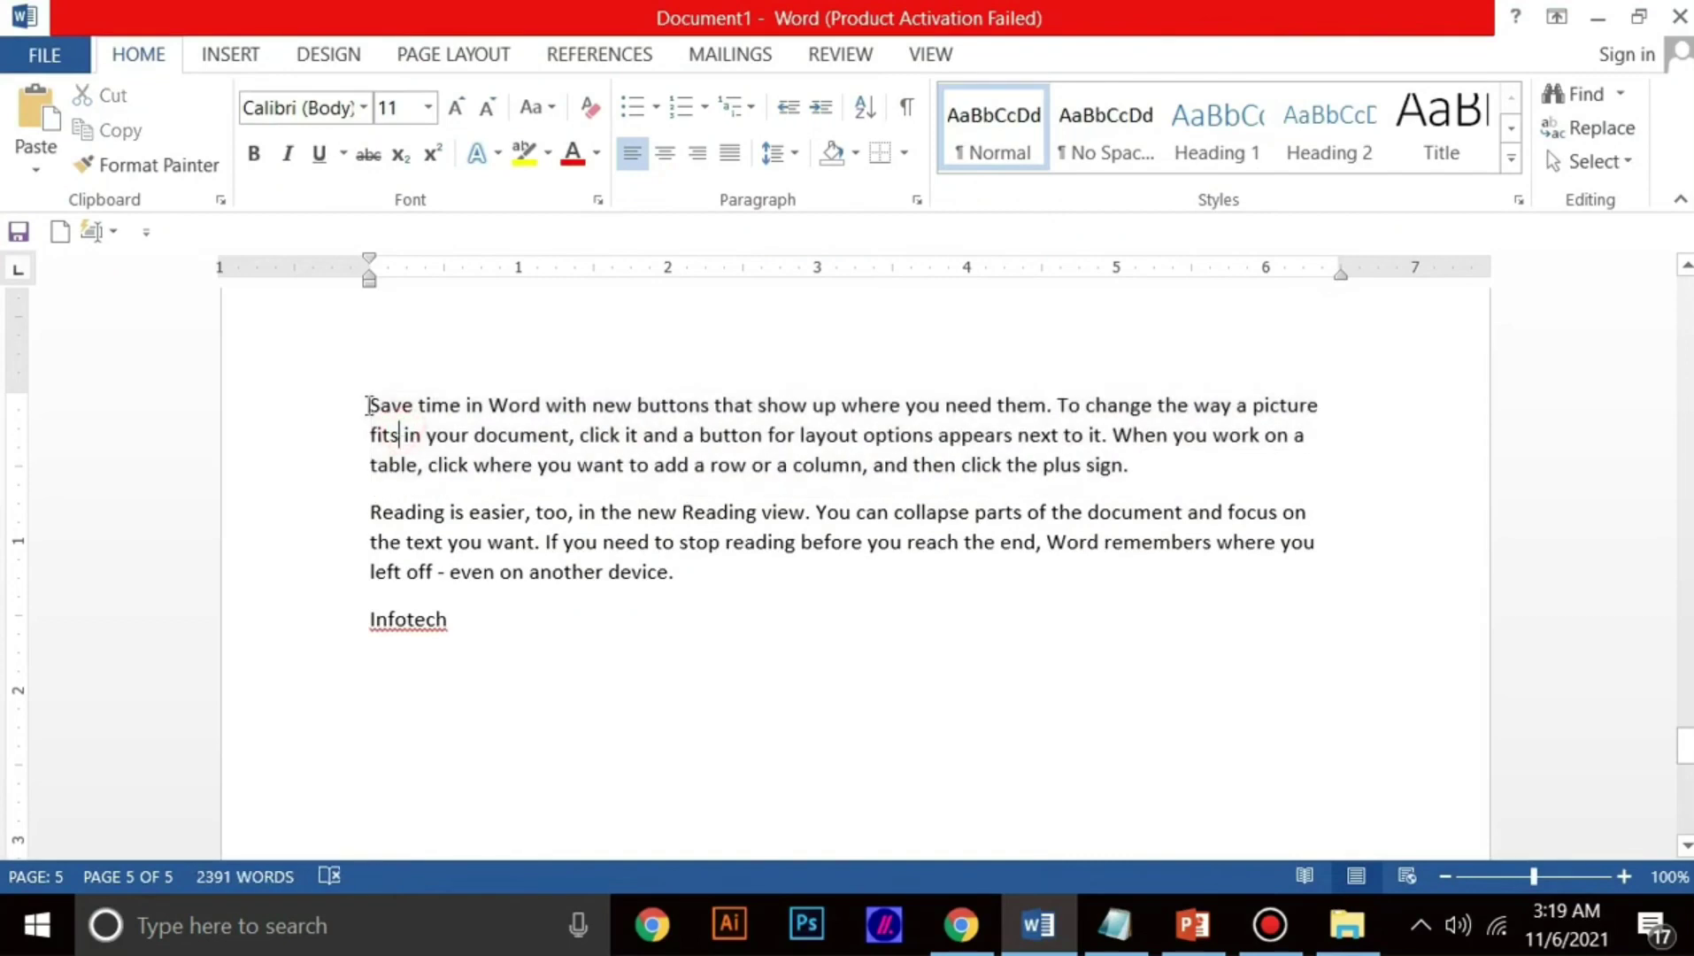
{"action": "left_click", "coordinate": [368, 405]}
{"action": "left_click_drag", "start_coordinate": [1135, 467], "coordinate": [382, 412]}
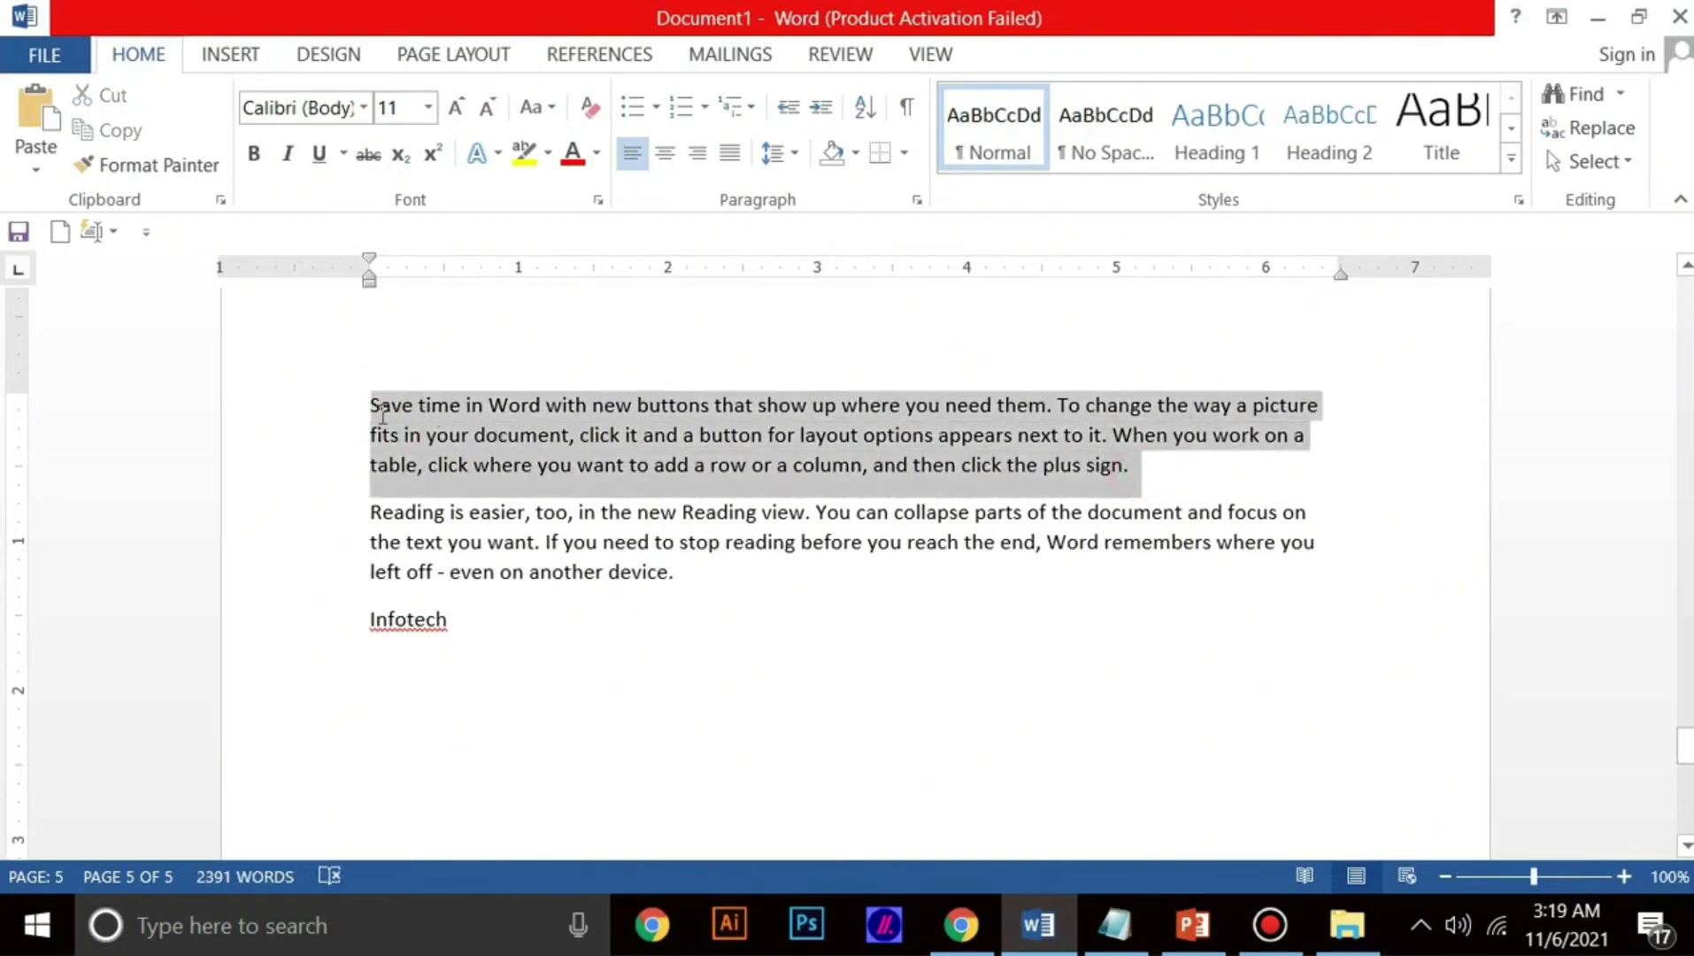
{"action": "left_click", "coordinate": [490, 462]}
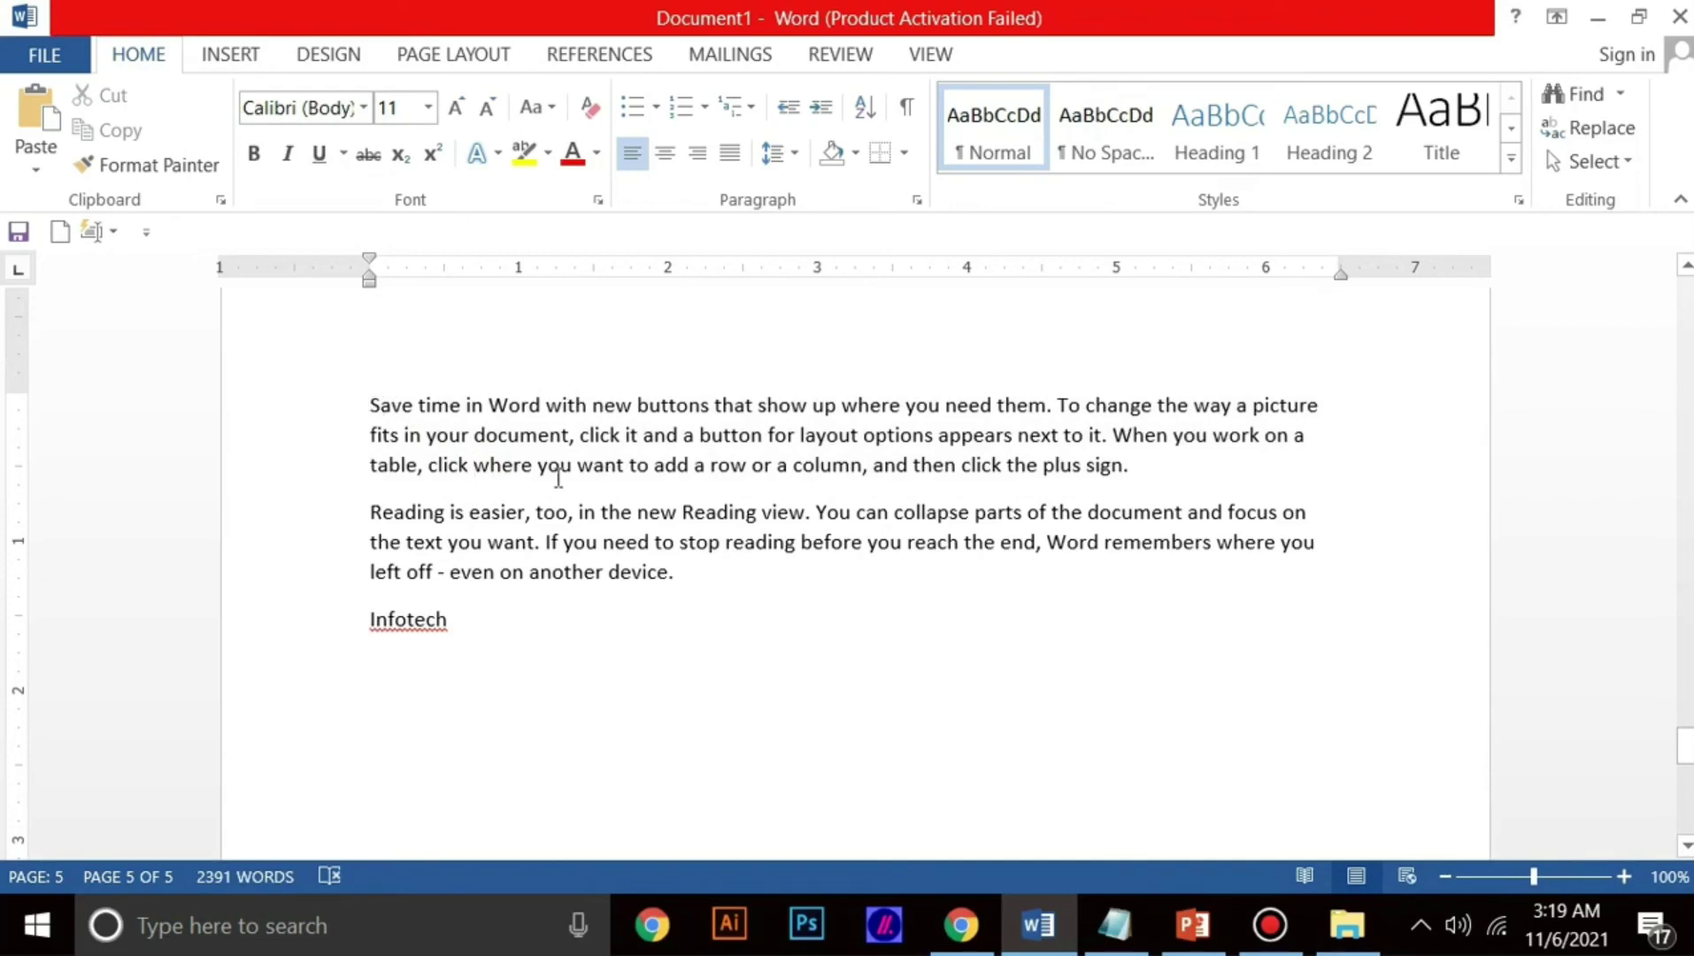
{"action": "mouse_move", "coordinate": [1133, 467]}
{"action": "left_mouse_down"}
{"action": "mouse_move", "coordinate": [430, 445]}
{"action": "mouse_move", "coordinate": [370, 435]}
{"action": "mouse_move", "coordinate": [370, 414]}
{"action": "left_mouse_up"}
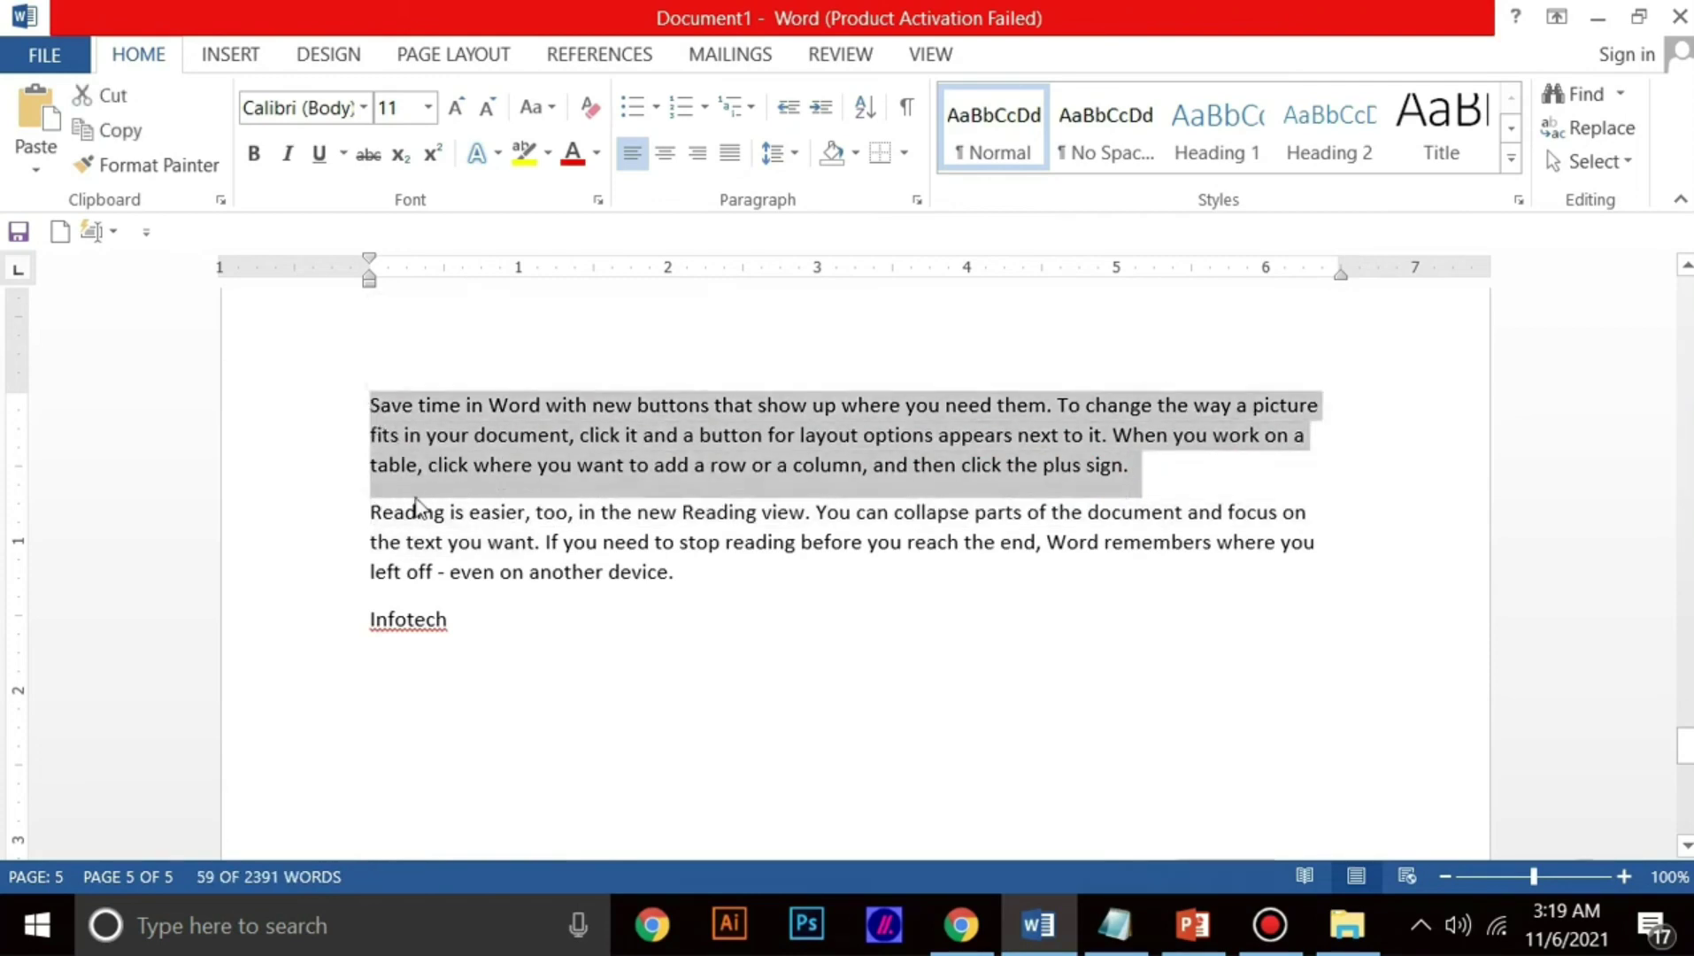
{"action": "key", "text": "ctrl+m"}
{"action": "key", "text": "ctrl+m"}
{"action": "key", "text": "ctrl+m"}
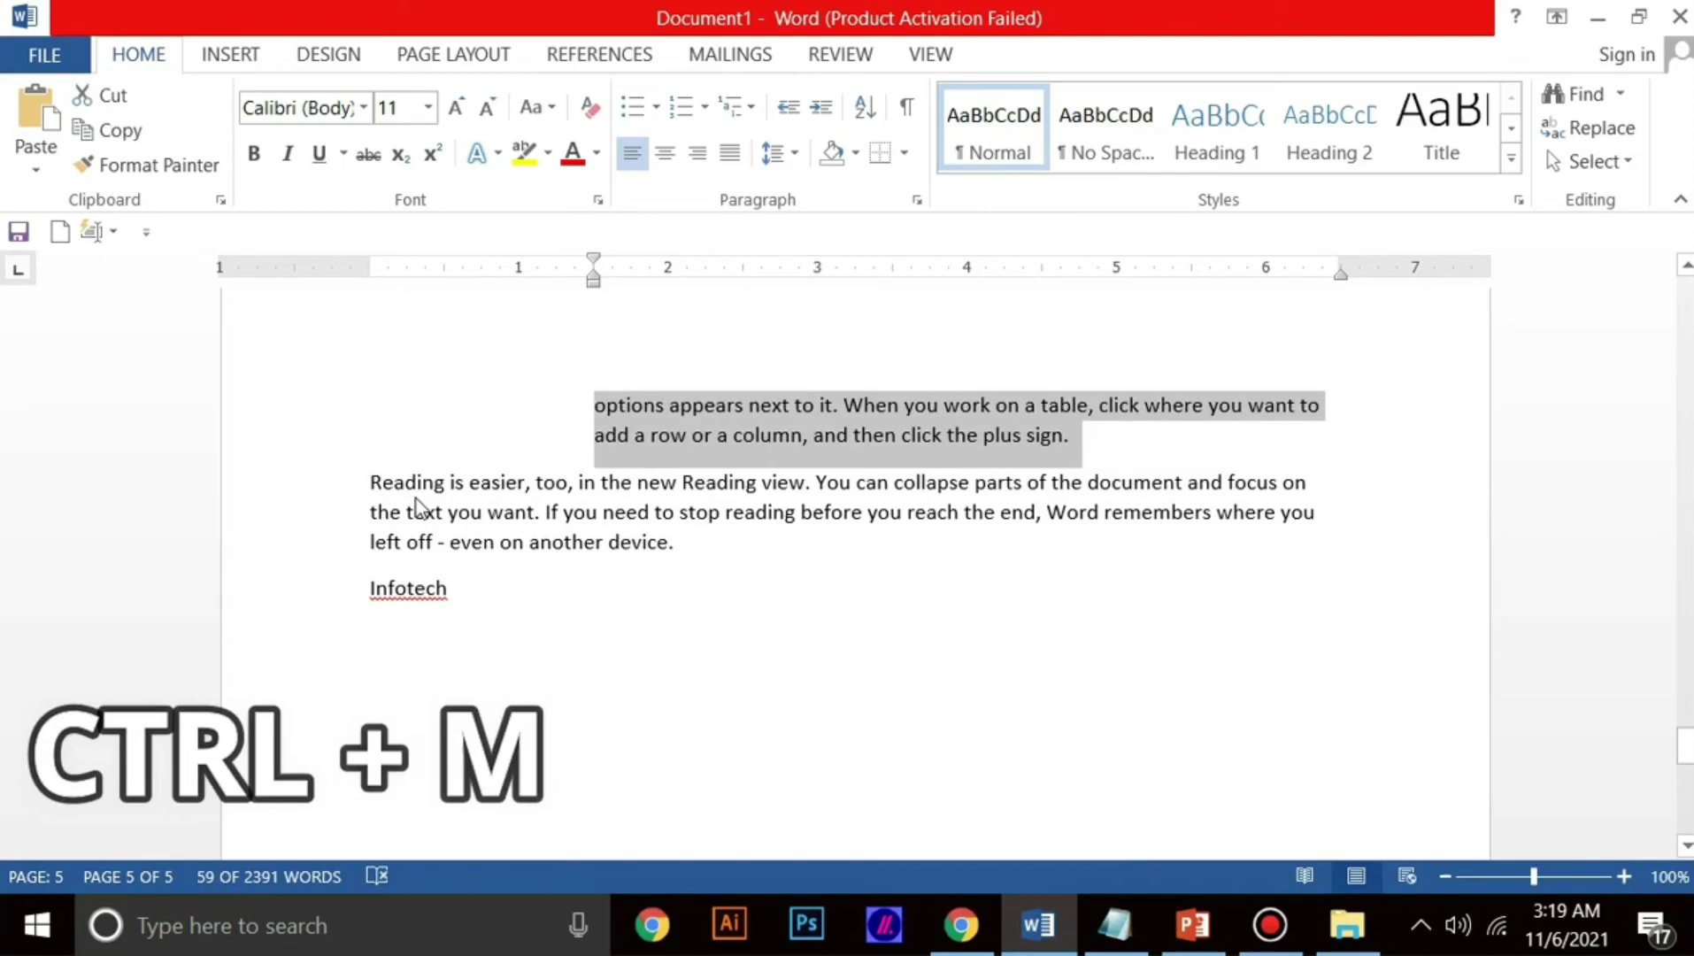
{"action": "key", "text": "ctrl+m"}
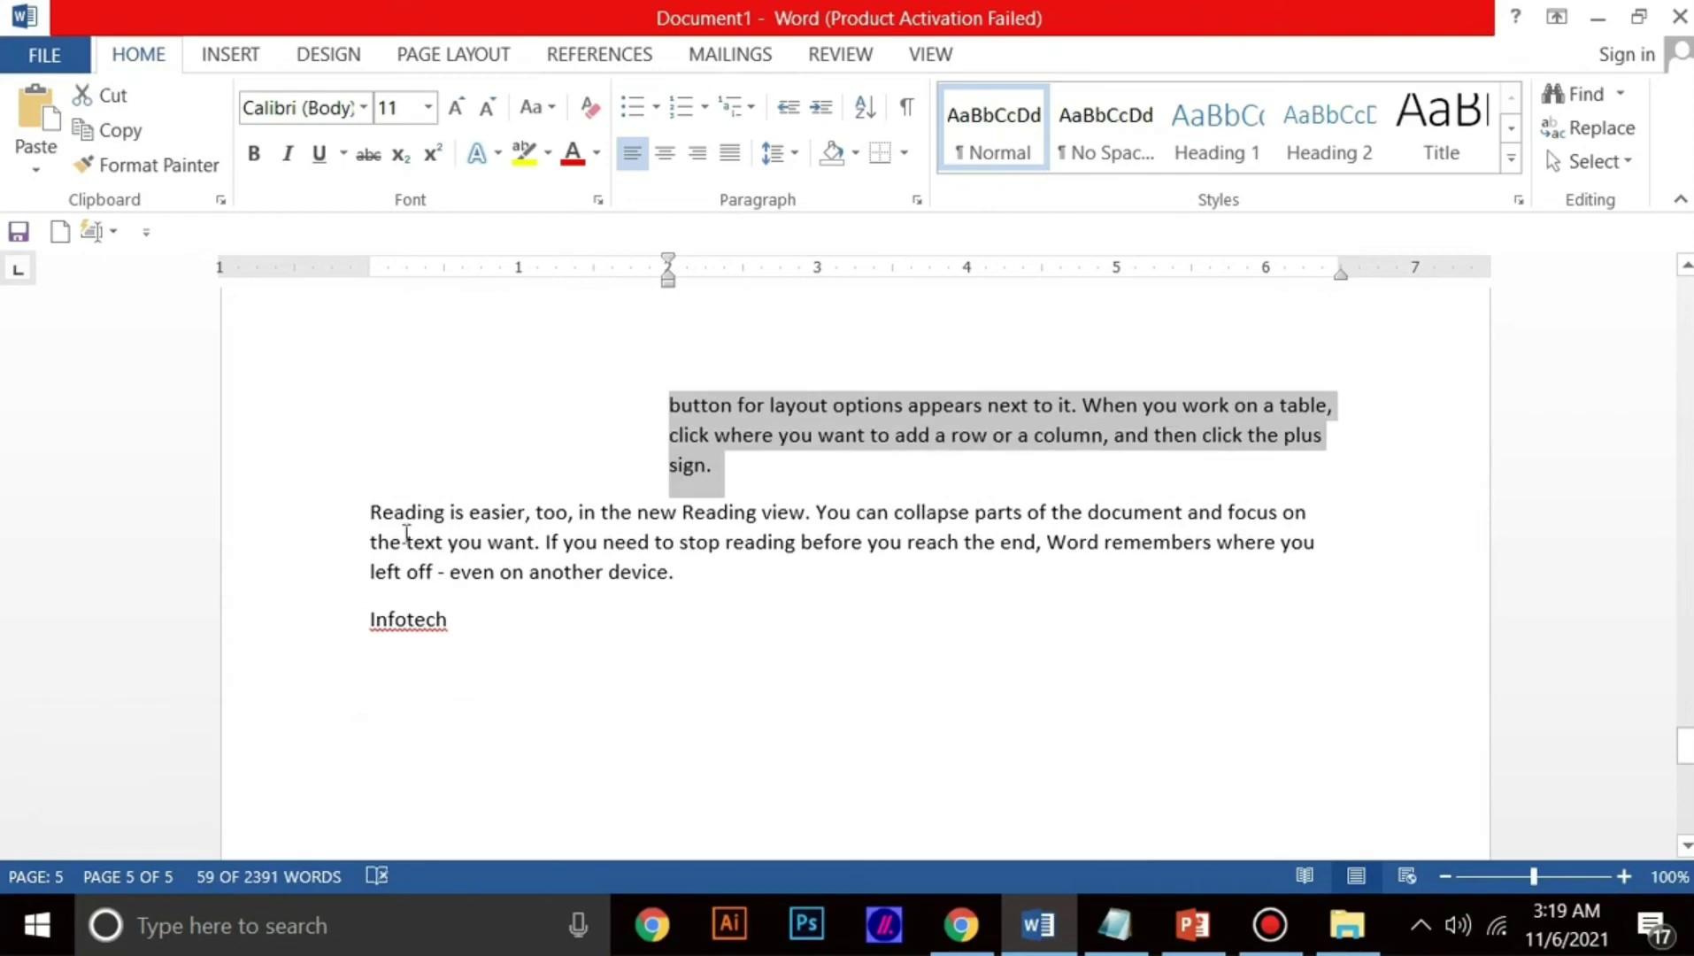
{"action": "left_click", "coordinate": [521, 474]}
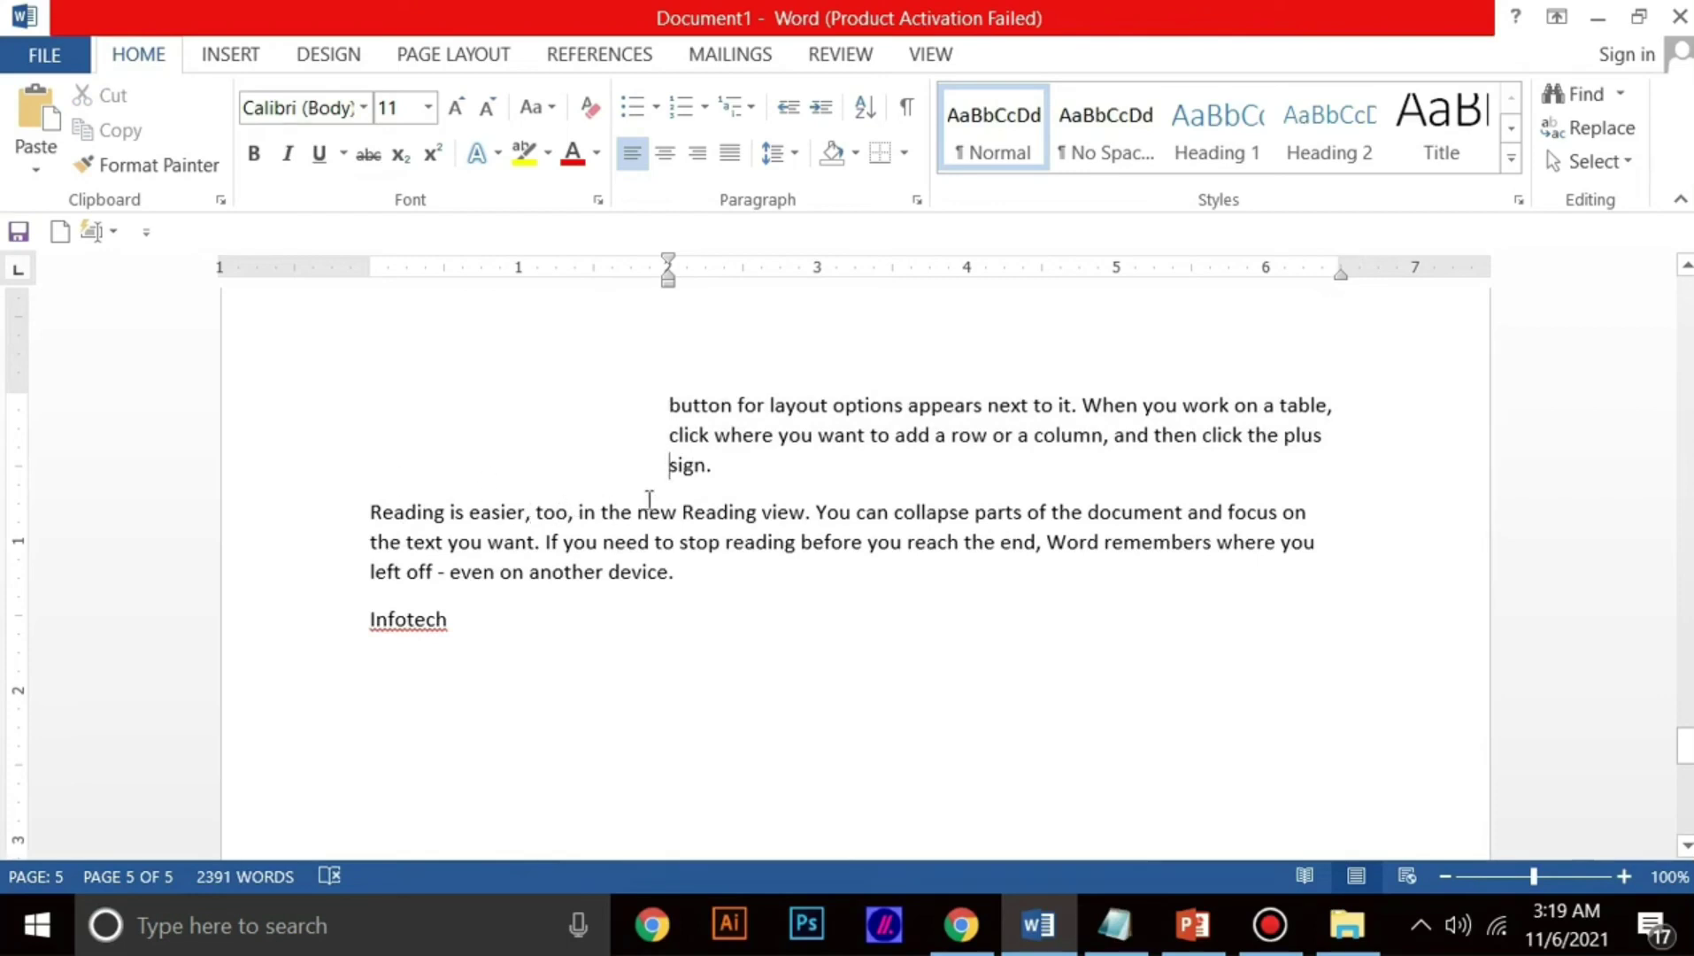
{"action": "left_click", "coordinate": [721, 467]}
{"action": "left_click", "coordinate": [1597, 19]}
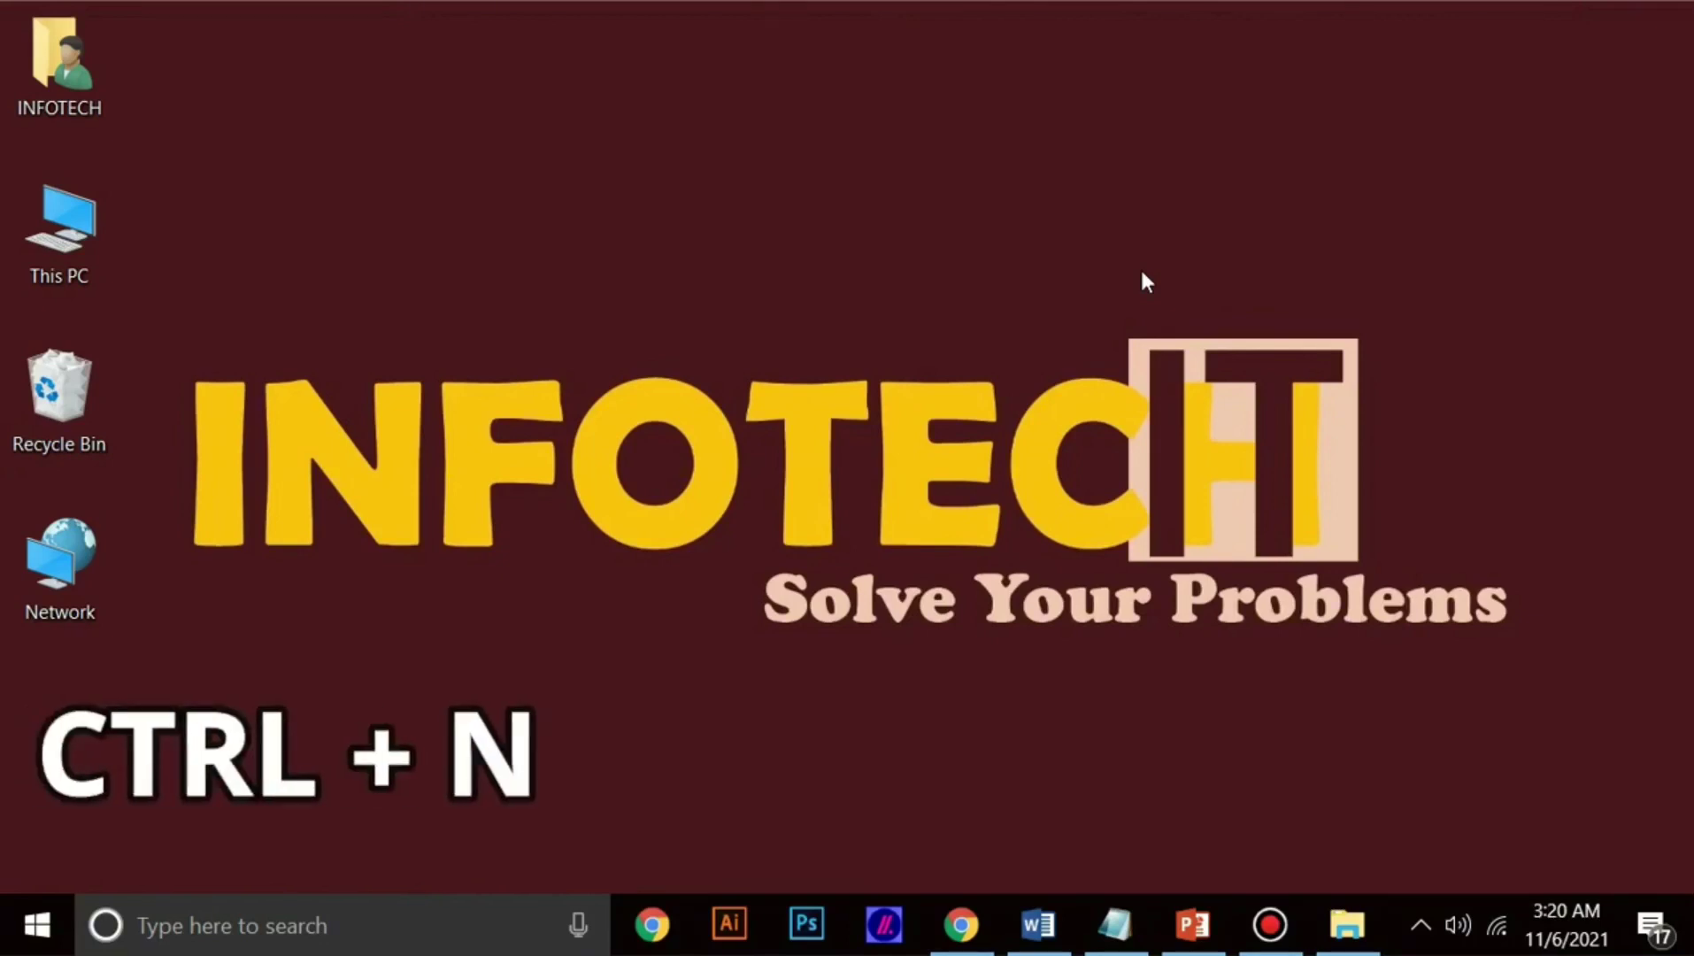
Step: Return to Word and create a new blank document
{"action": "left_click", "coordinate": [1037, 924]}
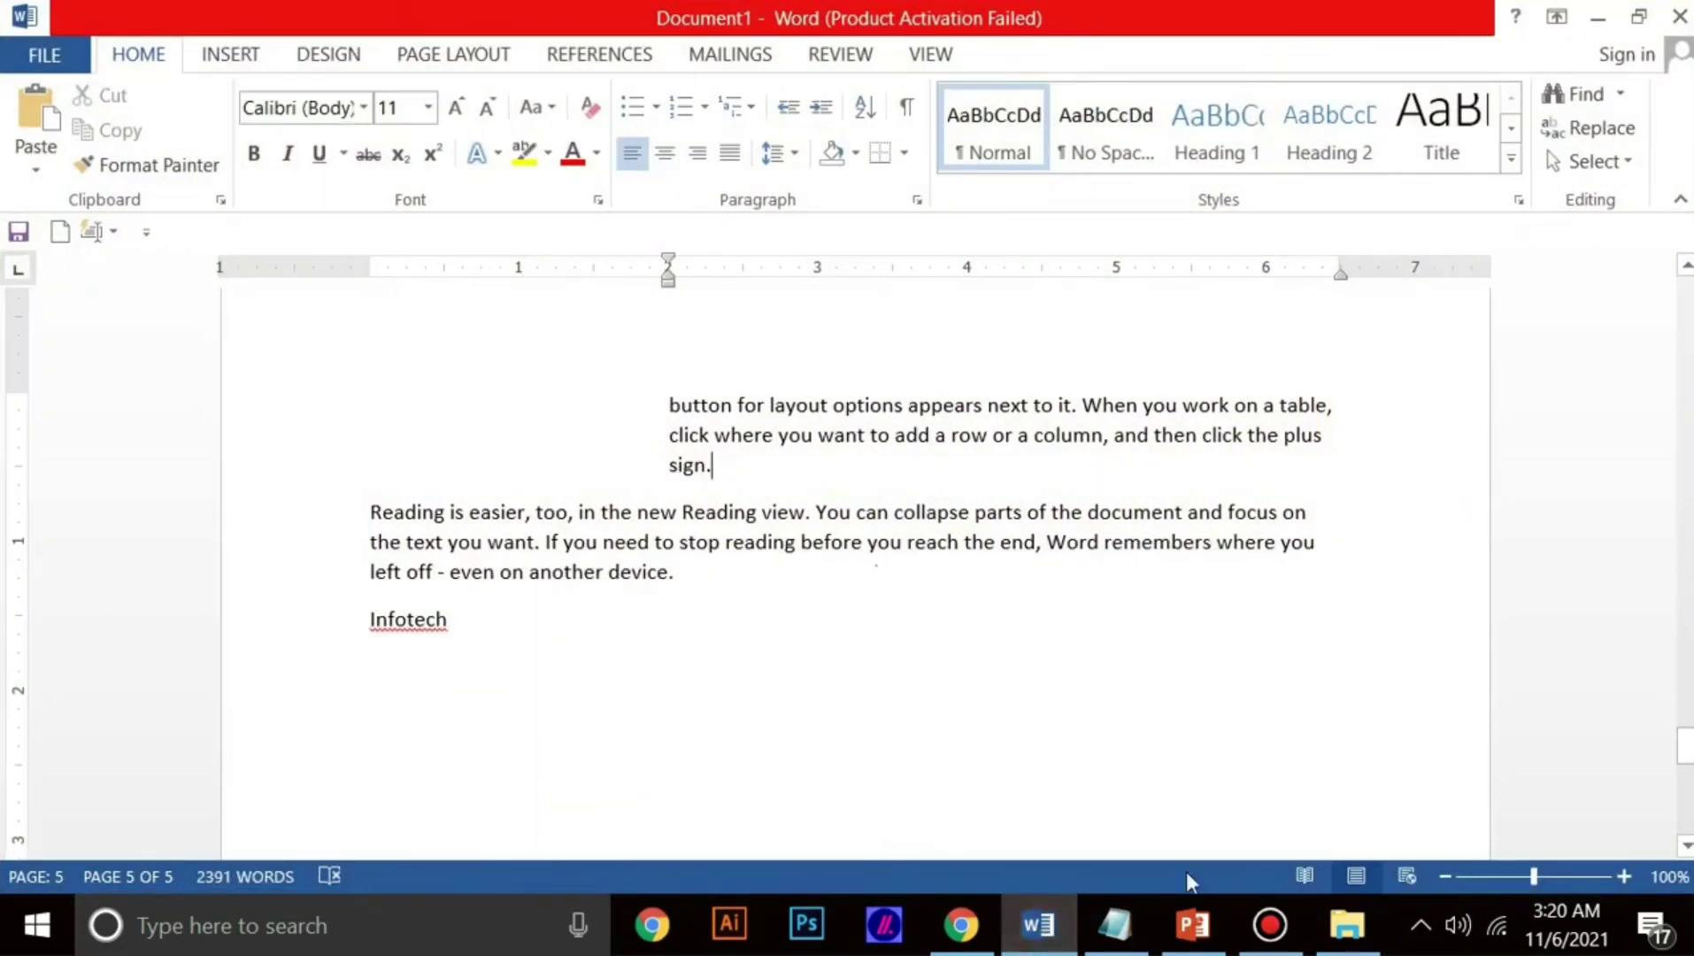
{"action": "mouse_move", "coordinate": [1197, 935]}
{"action": "mouse_move", "coordinate": [1047, 928]}
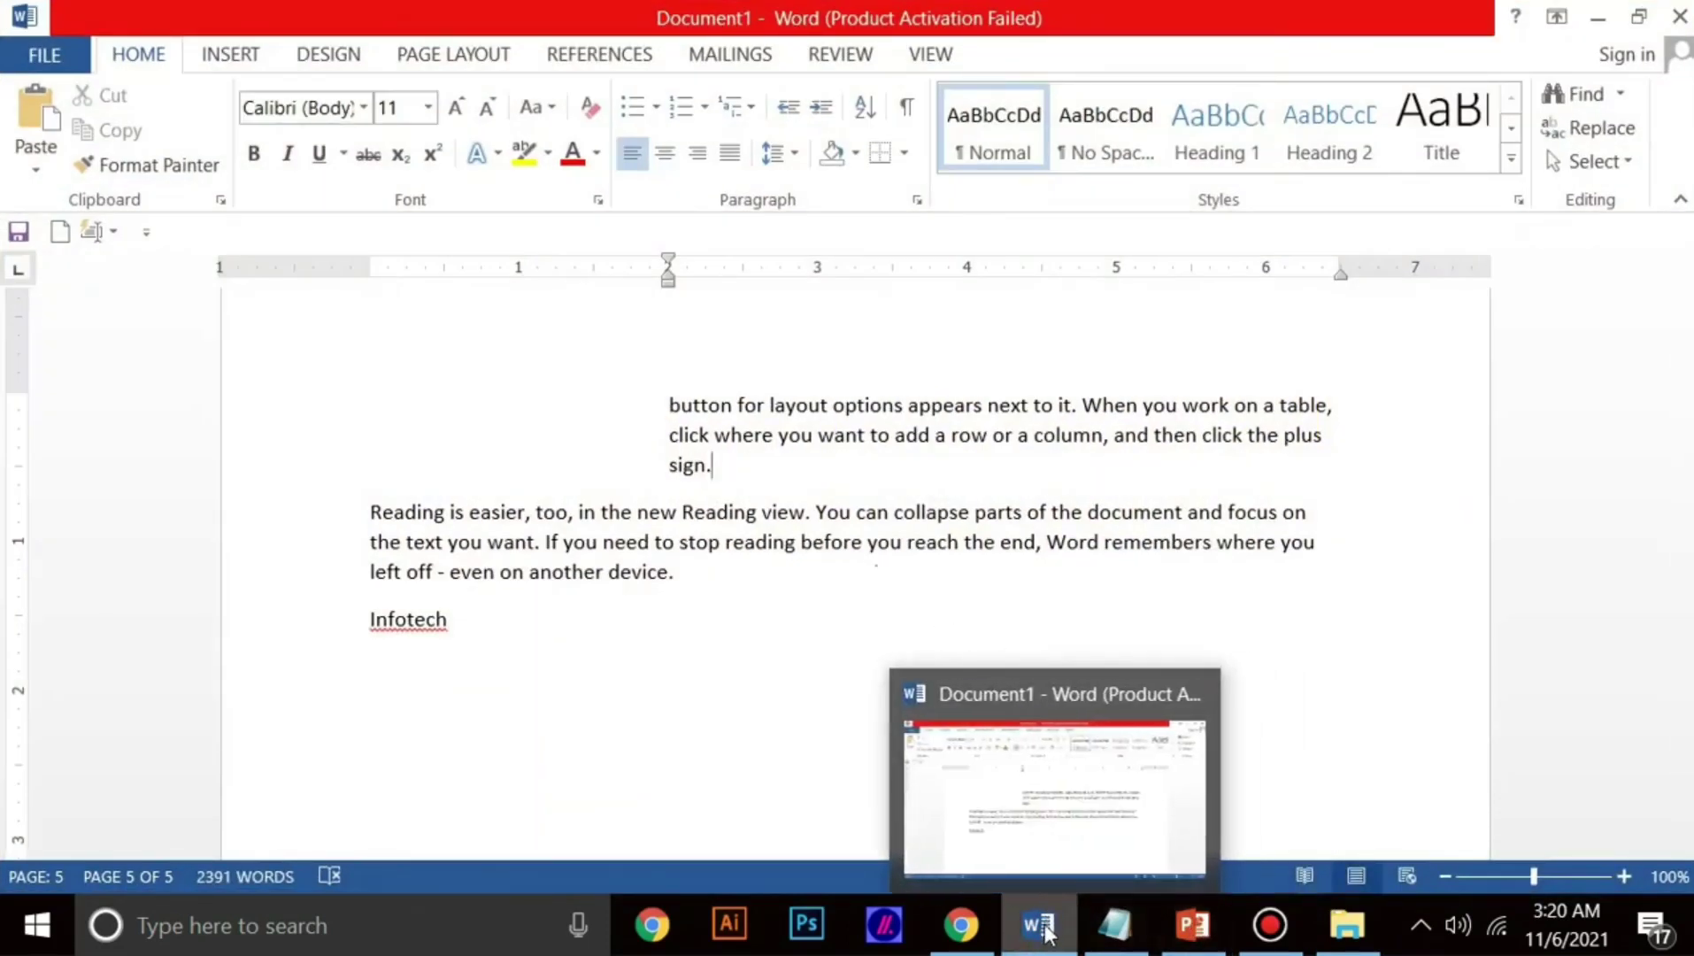
{"action": "mouse_move", "coordinate": [981, 925]}
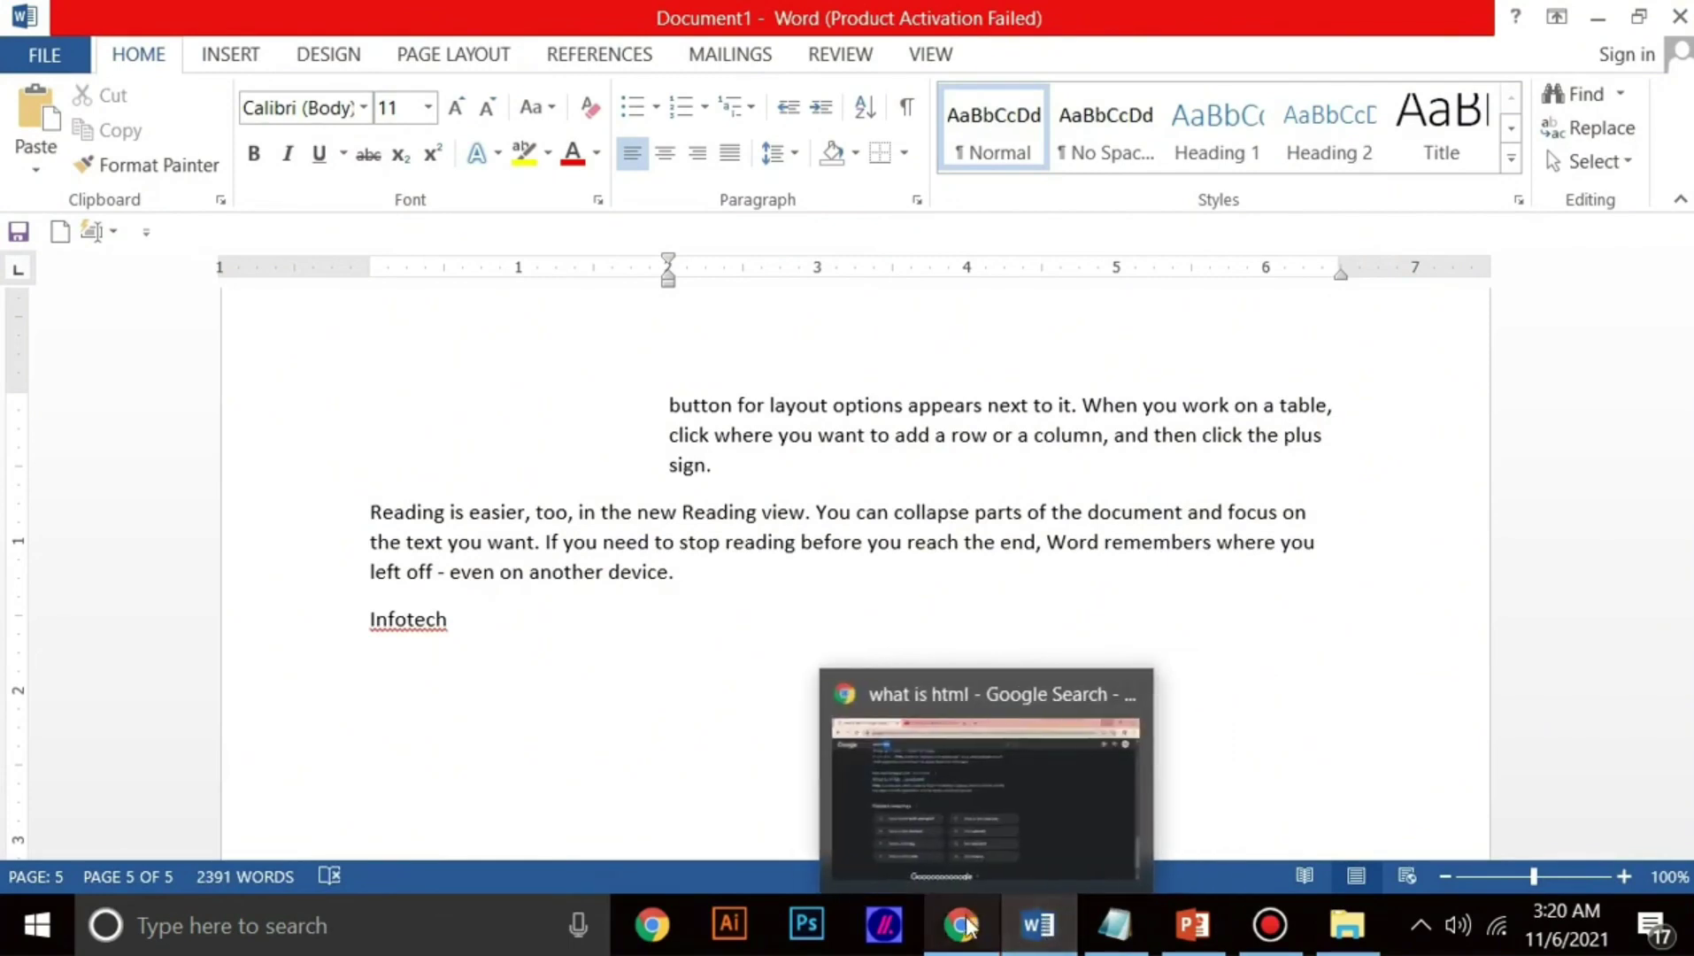
{"action": "left_click", "coordinate": [879, 540]}
{"action": "mouse_move", "coordinate": [1036, 929]}
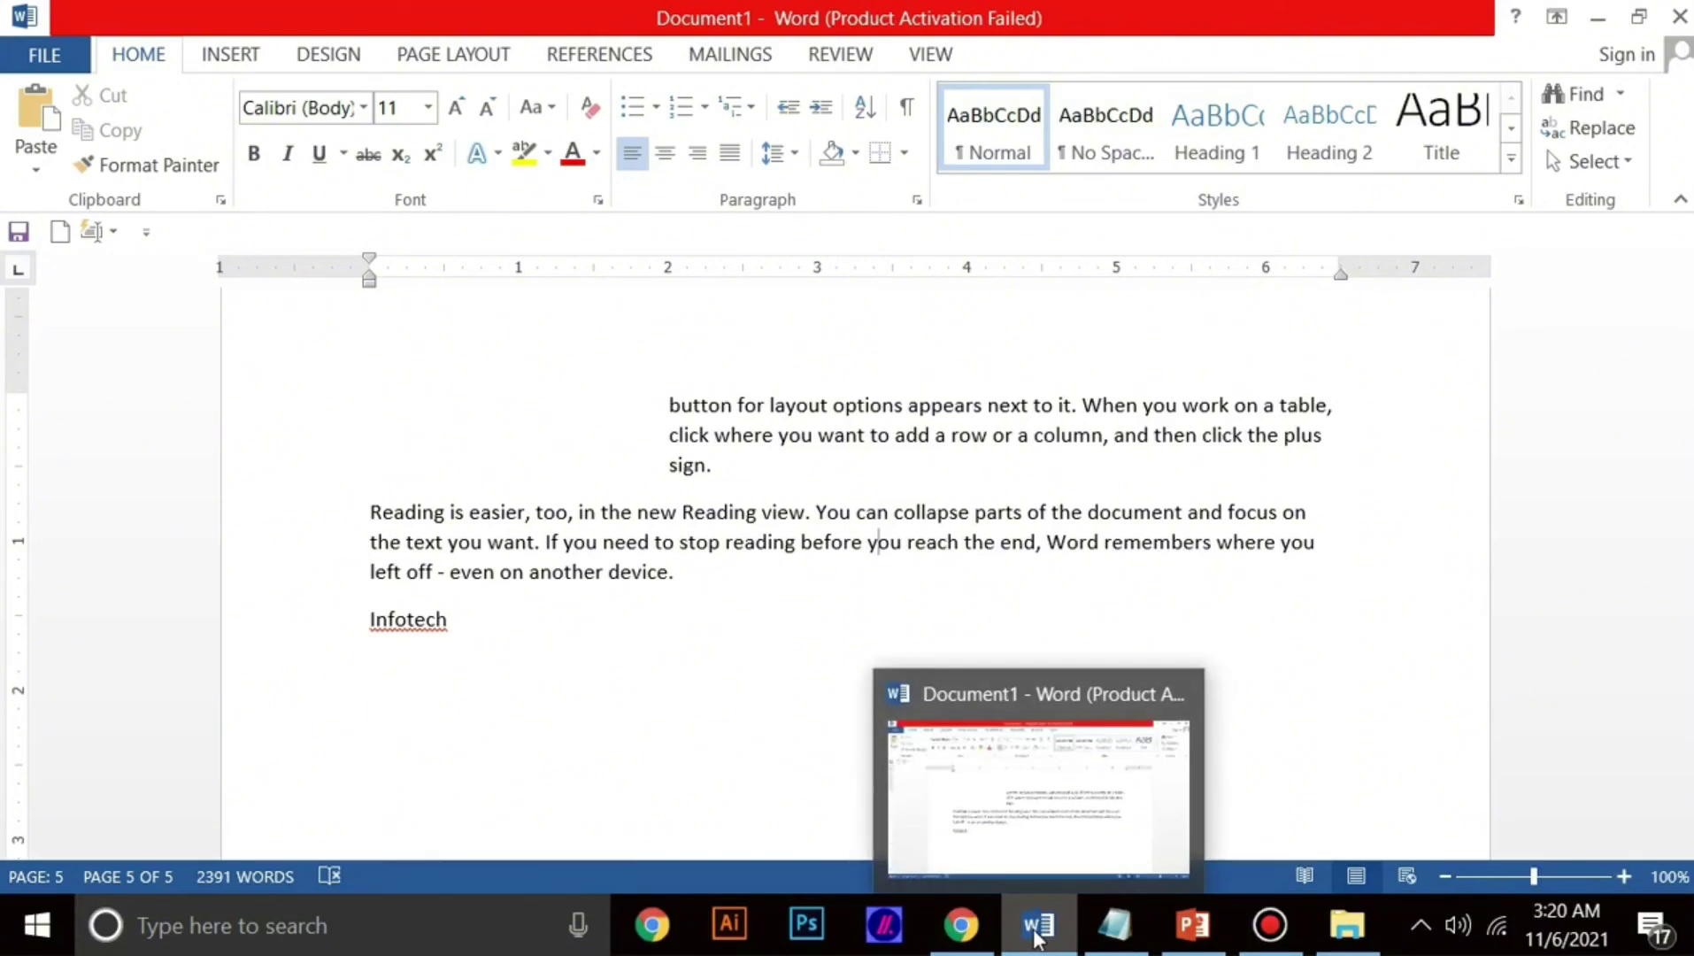
{"action": "left_click", "coordinate": [707, 593]}
{"action": "key", "text": "ctrl+n"}
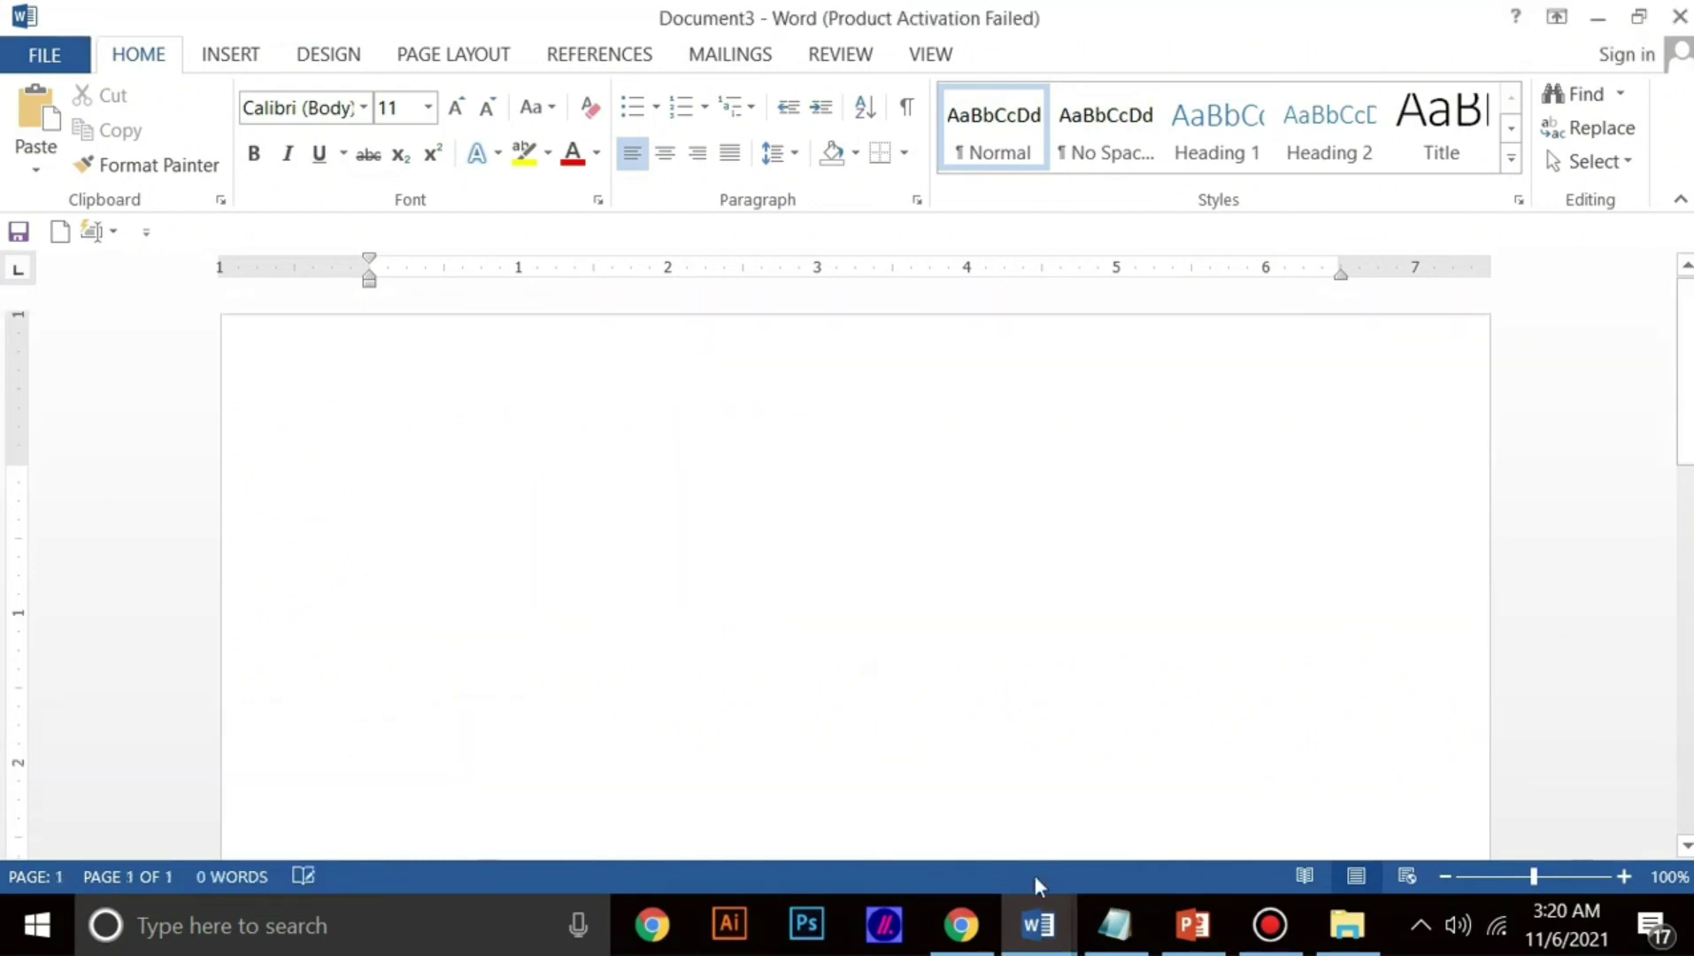
Step: Close the new blank document and switch to PowerPoint
{"action": "mouse_move", "coordinate": [1044, 923]}
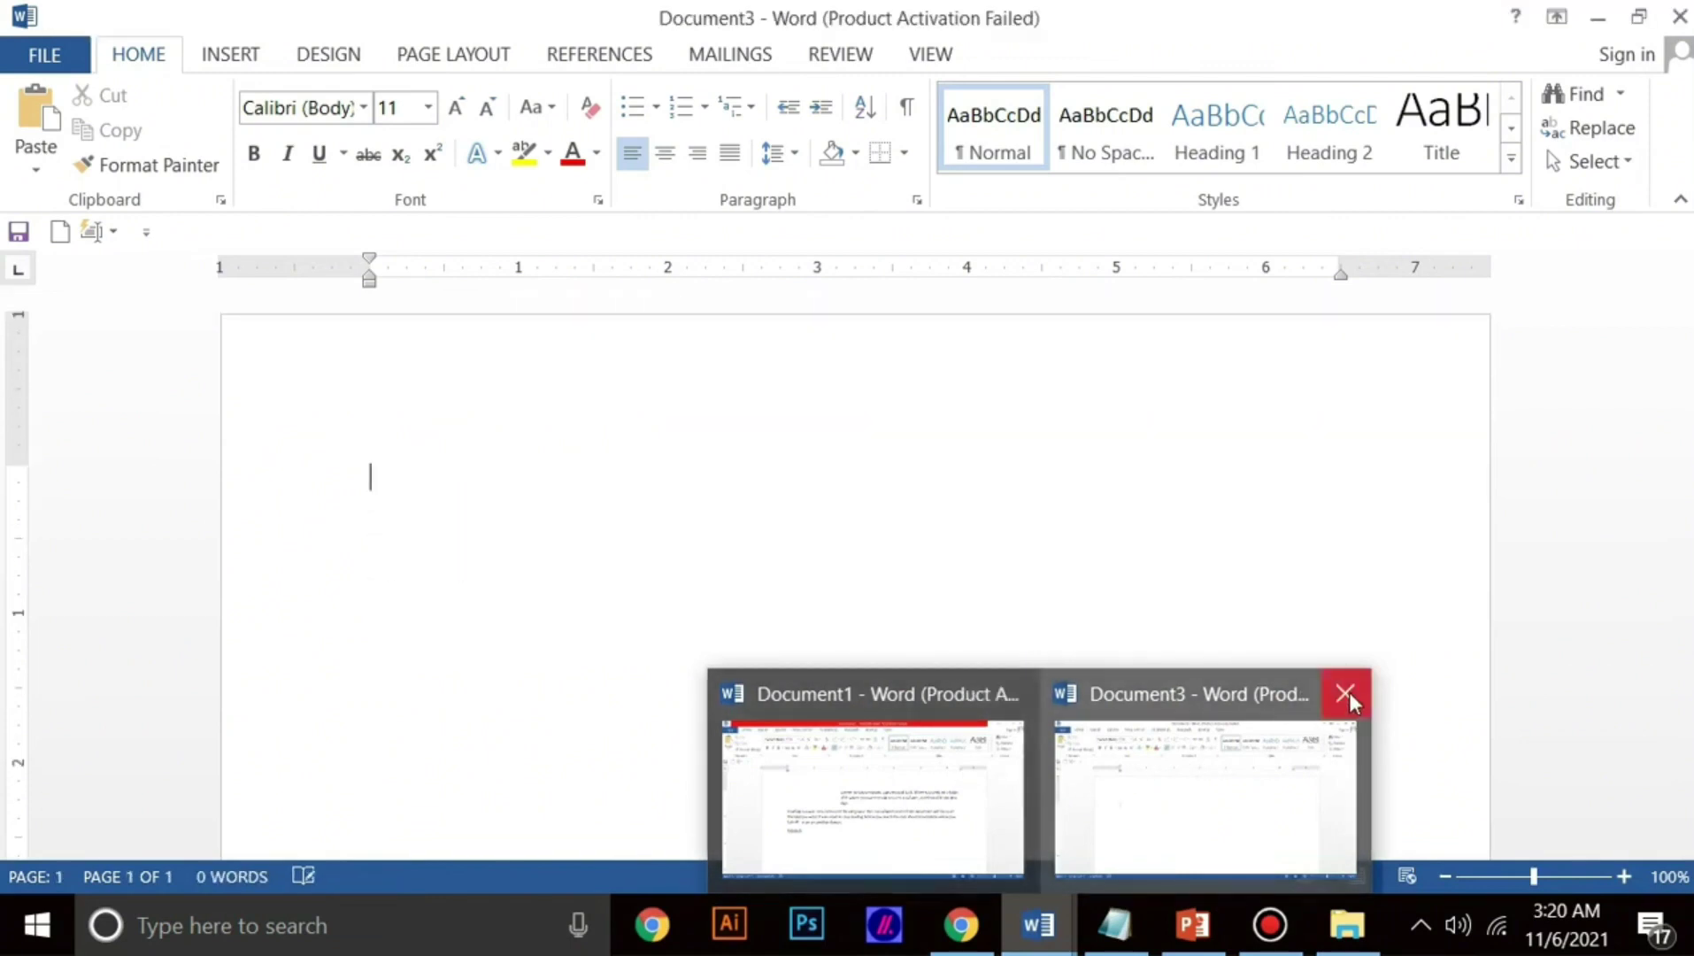
{"action": "left_click", "coordinate": [1345, 693]}
{"action": "left_click", "coordinate": [1202, 928]}
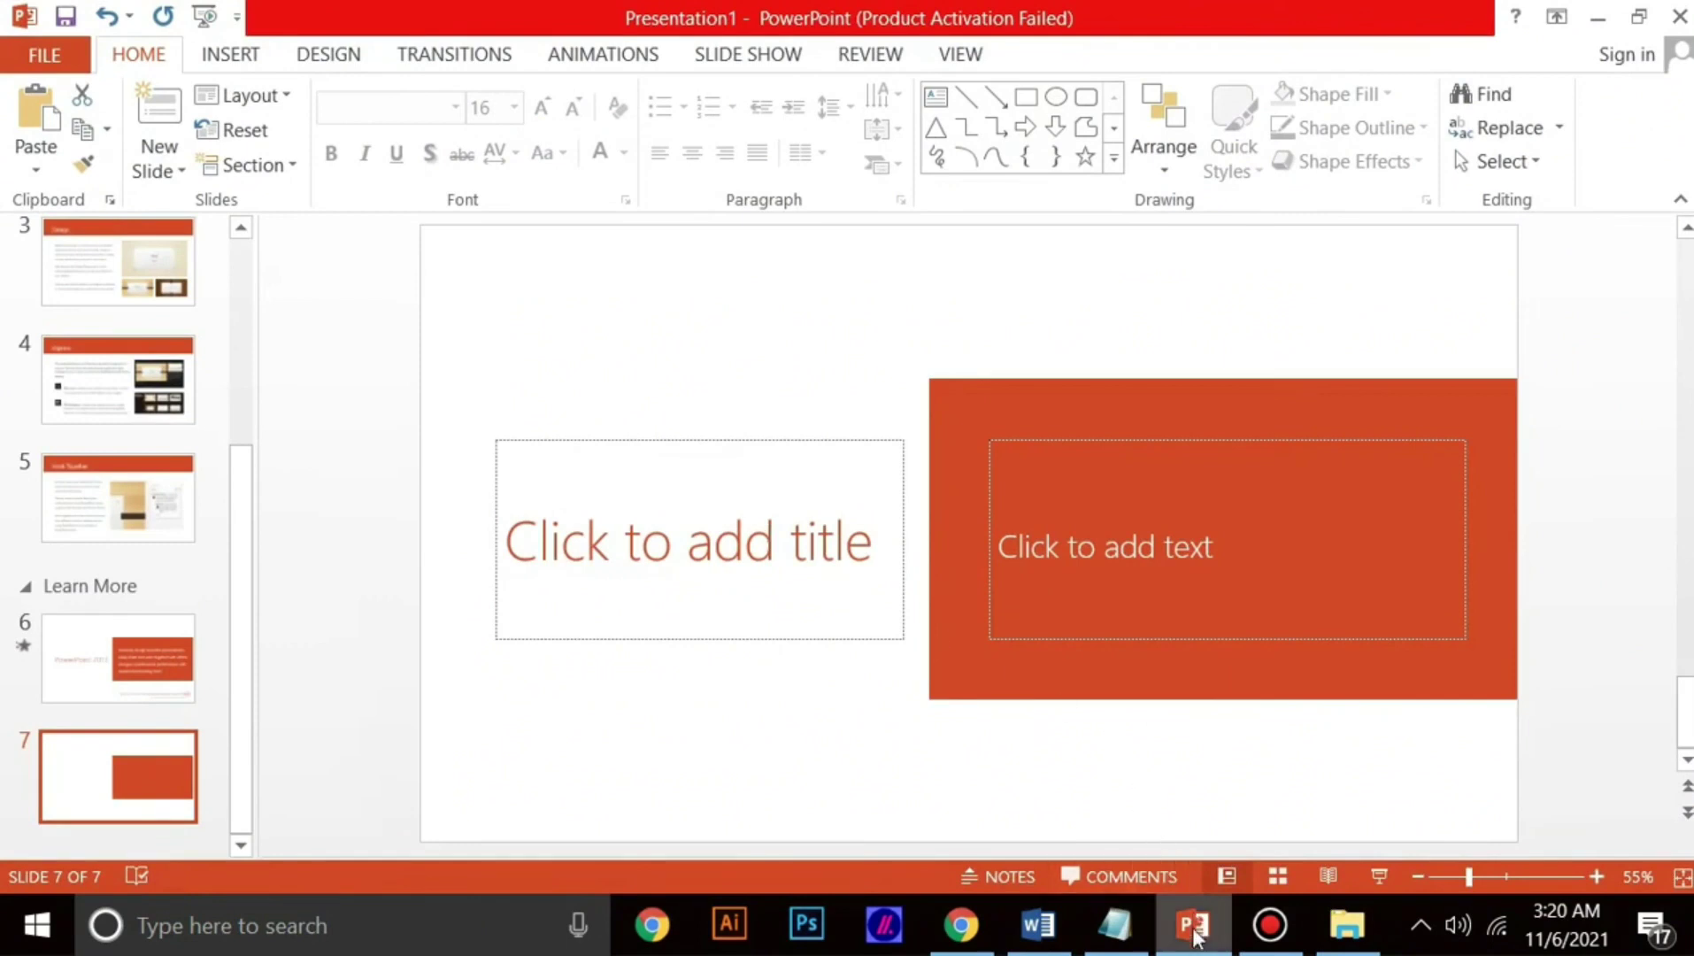
{"action": "mouse_move", "coordinate": [1195, 931]}
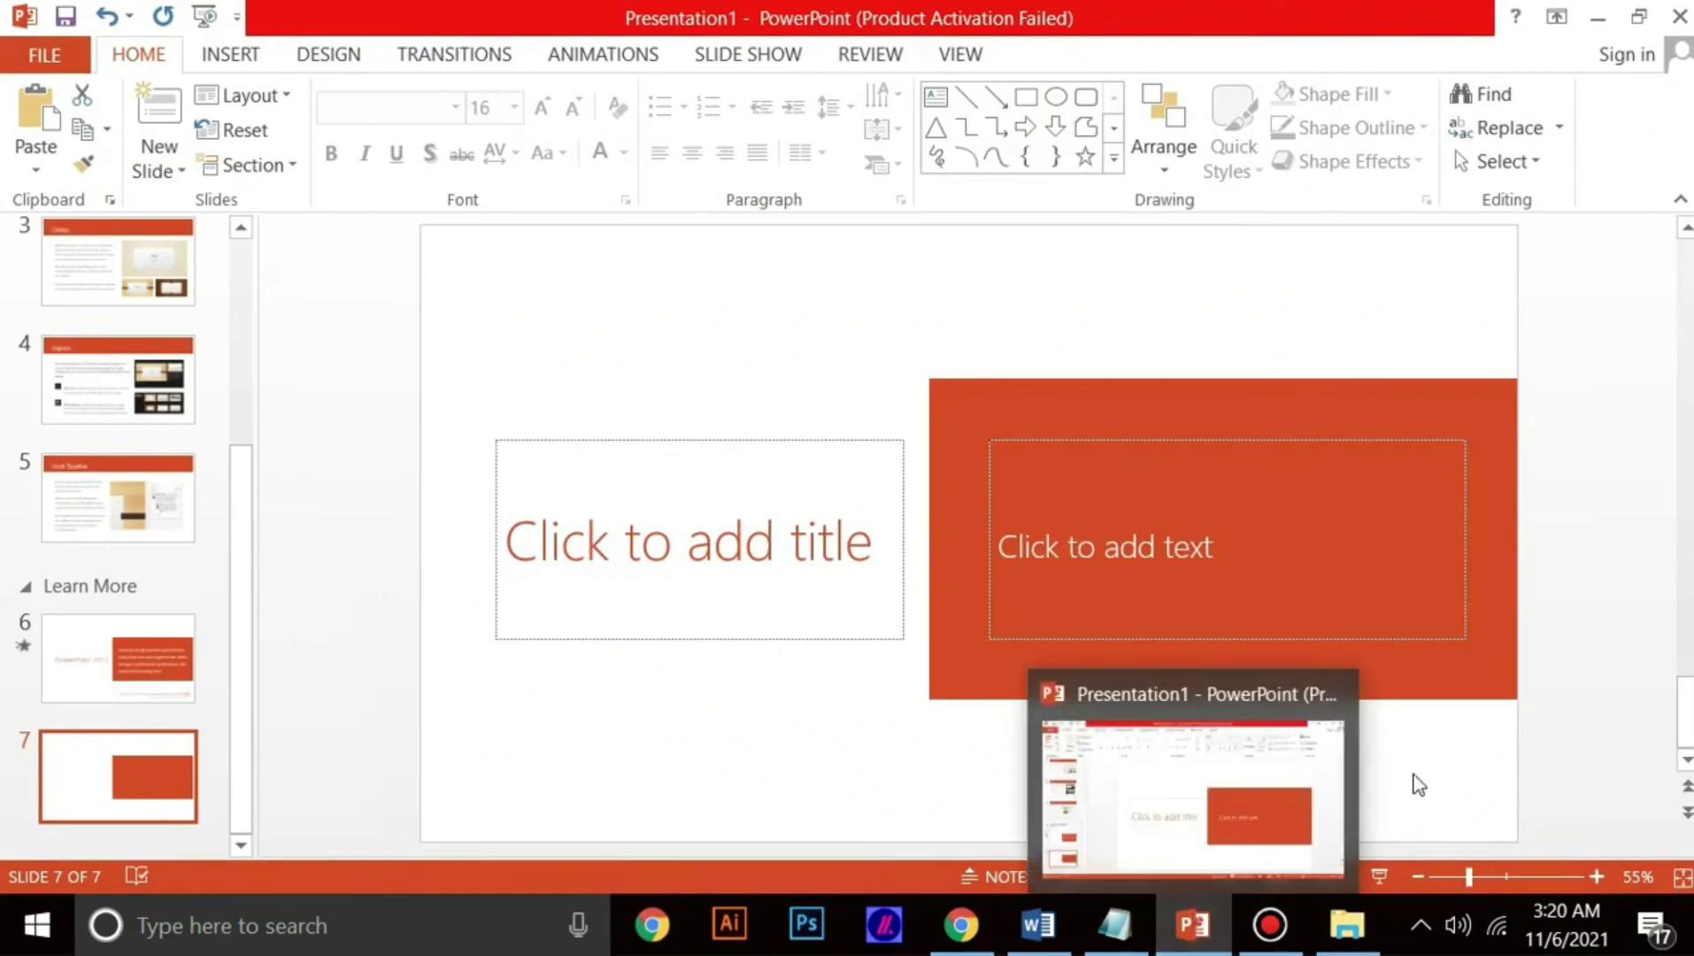
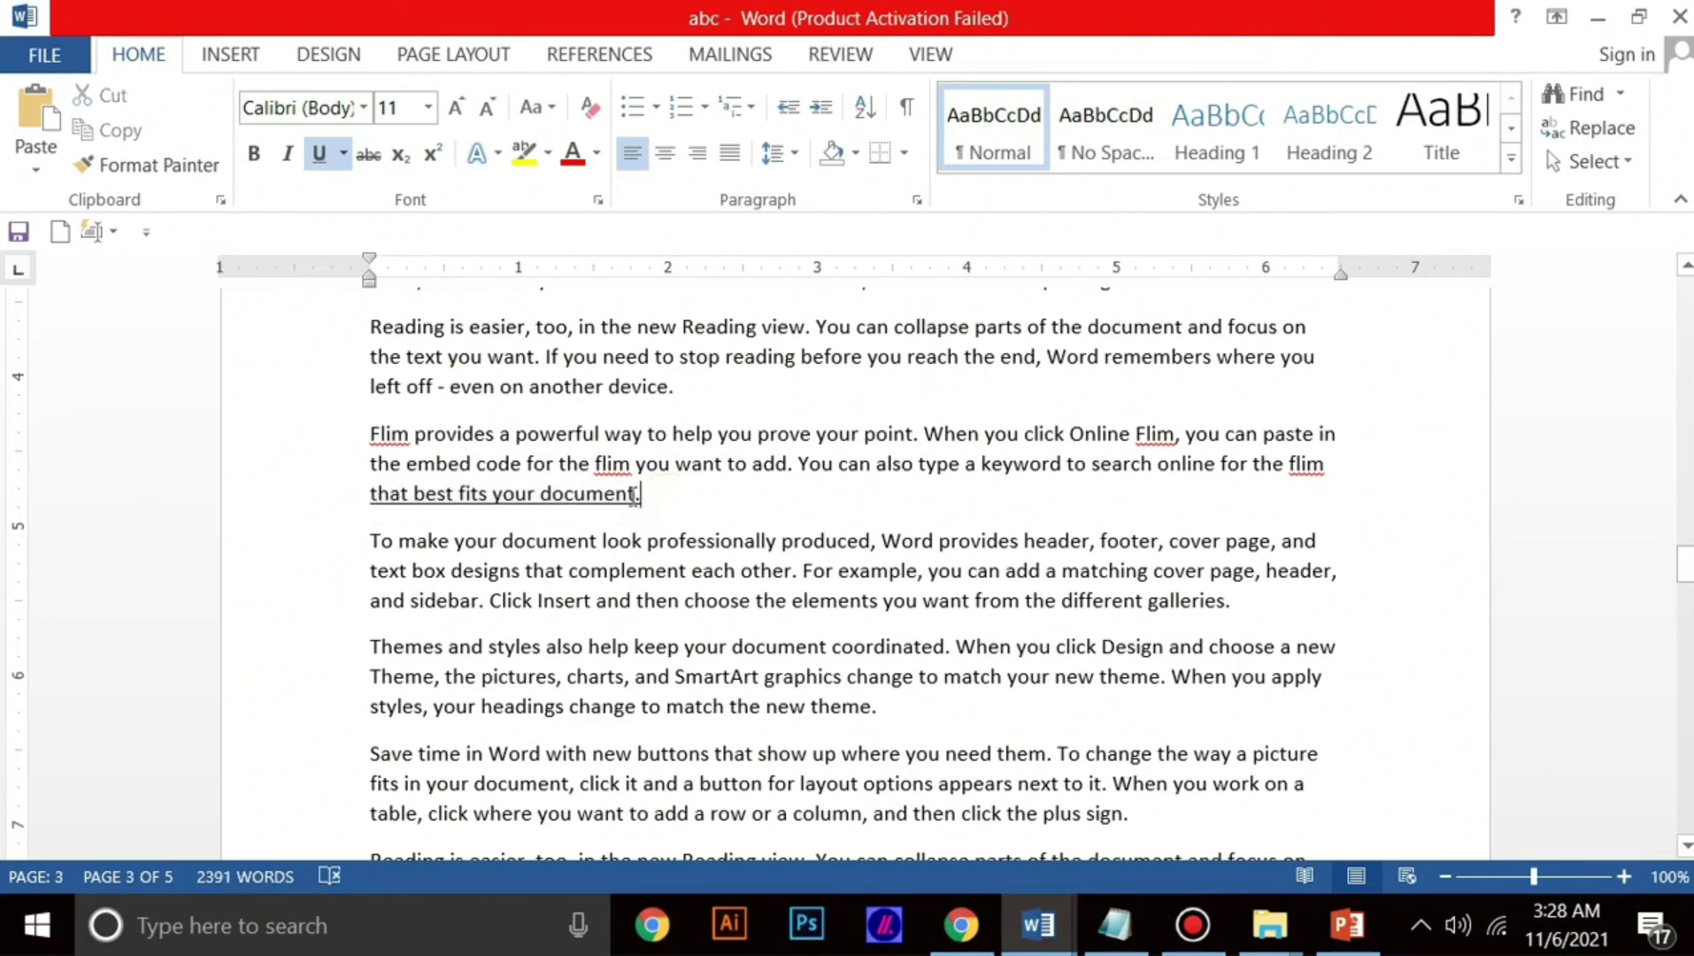
Step: Switch to PowerPoint, underline "on speaking instead of your display." on the "Impress" slide, and minimize PowerPoint
{"action": "left_click", "coordinate": [1346, 927]}
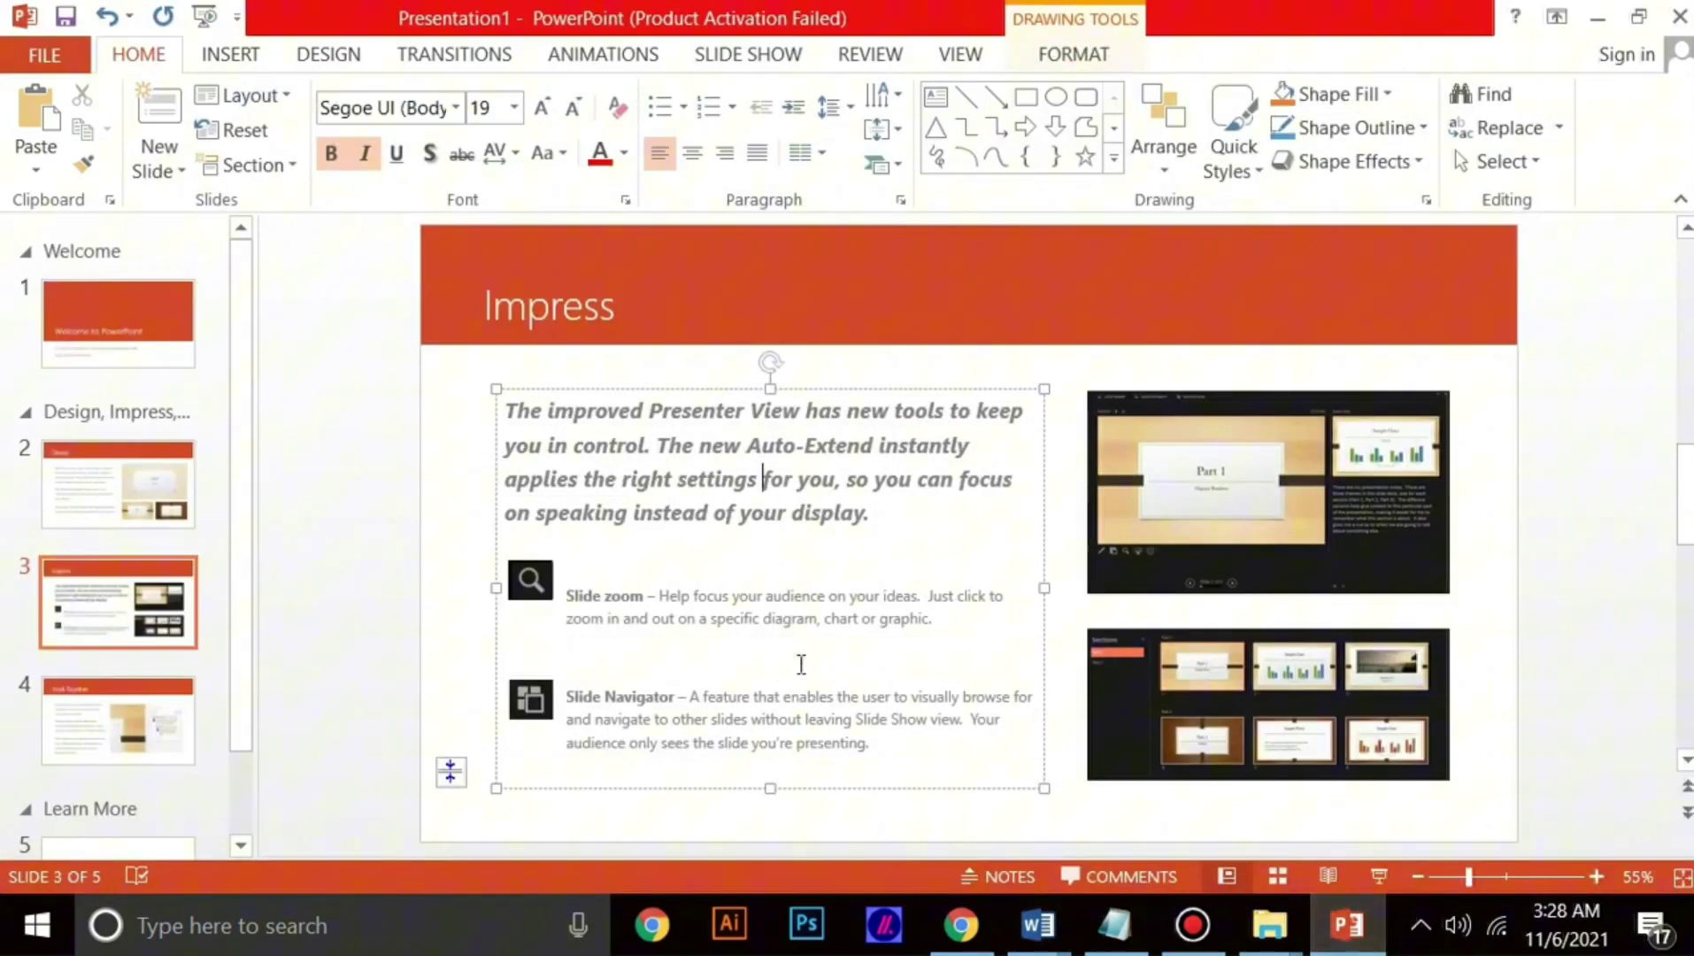
{"action": "left_click_drag", "start_coordinate": [874, 513], "coordinate": [505, 513]}
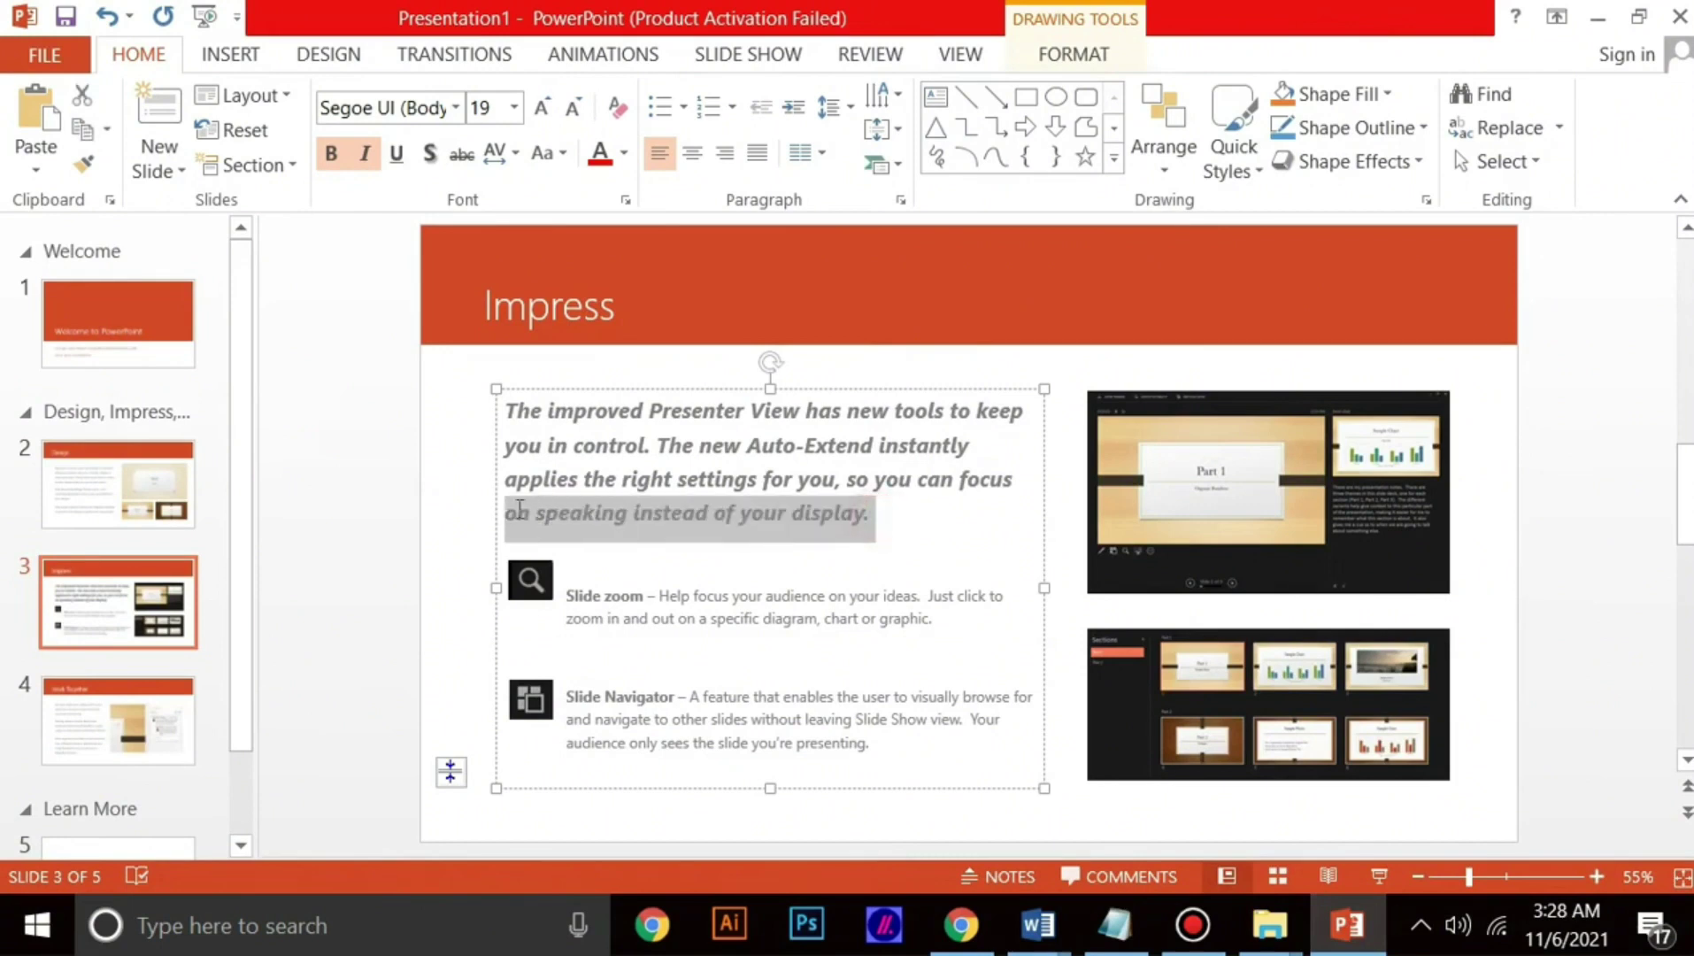
{"action": "key", "text": "ctrl+u"}
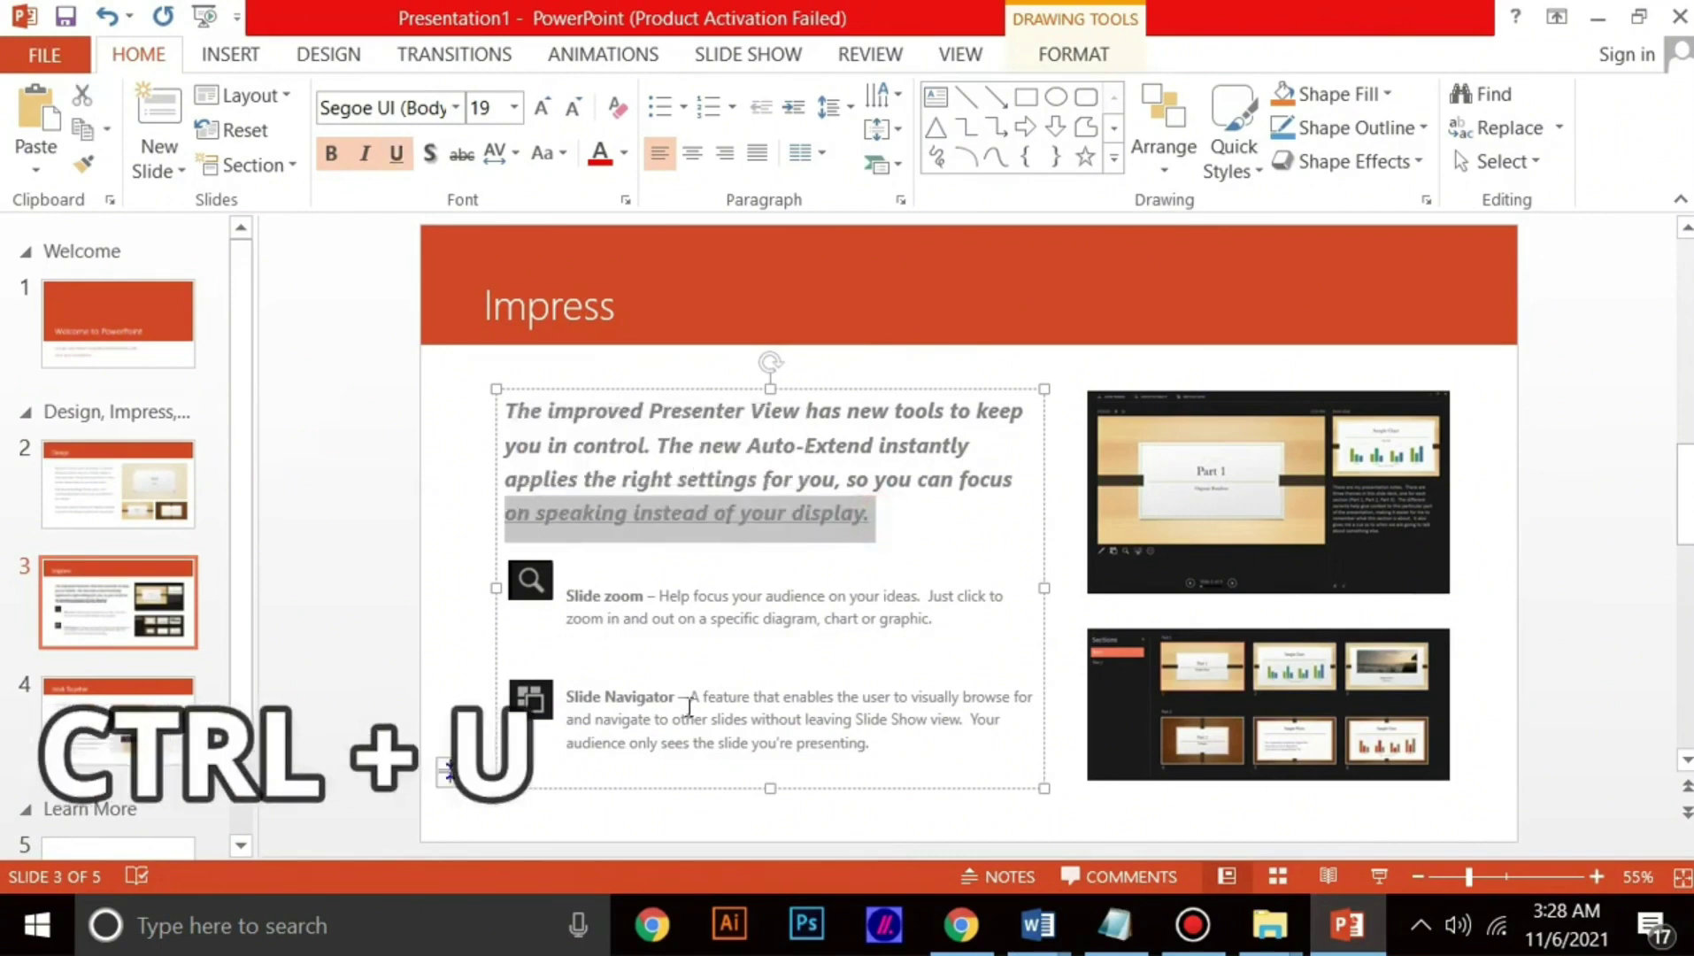
{"action": "left_click", "coordinate": [784, 513]}
{"action": "scroll", "coordinate": [784, 513], "scroll_direction": "up", "scroll_amount": 5}
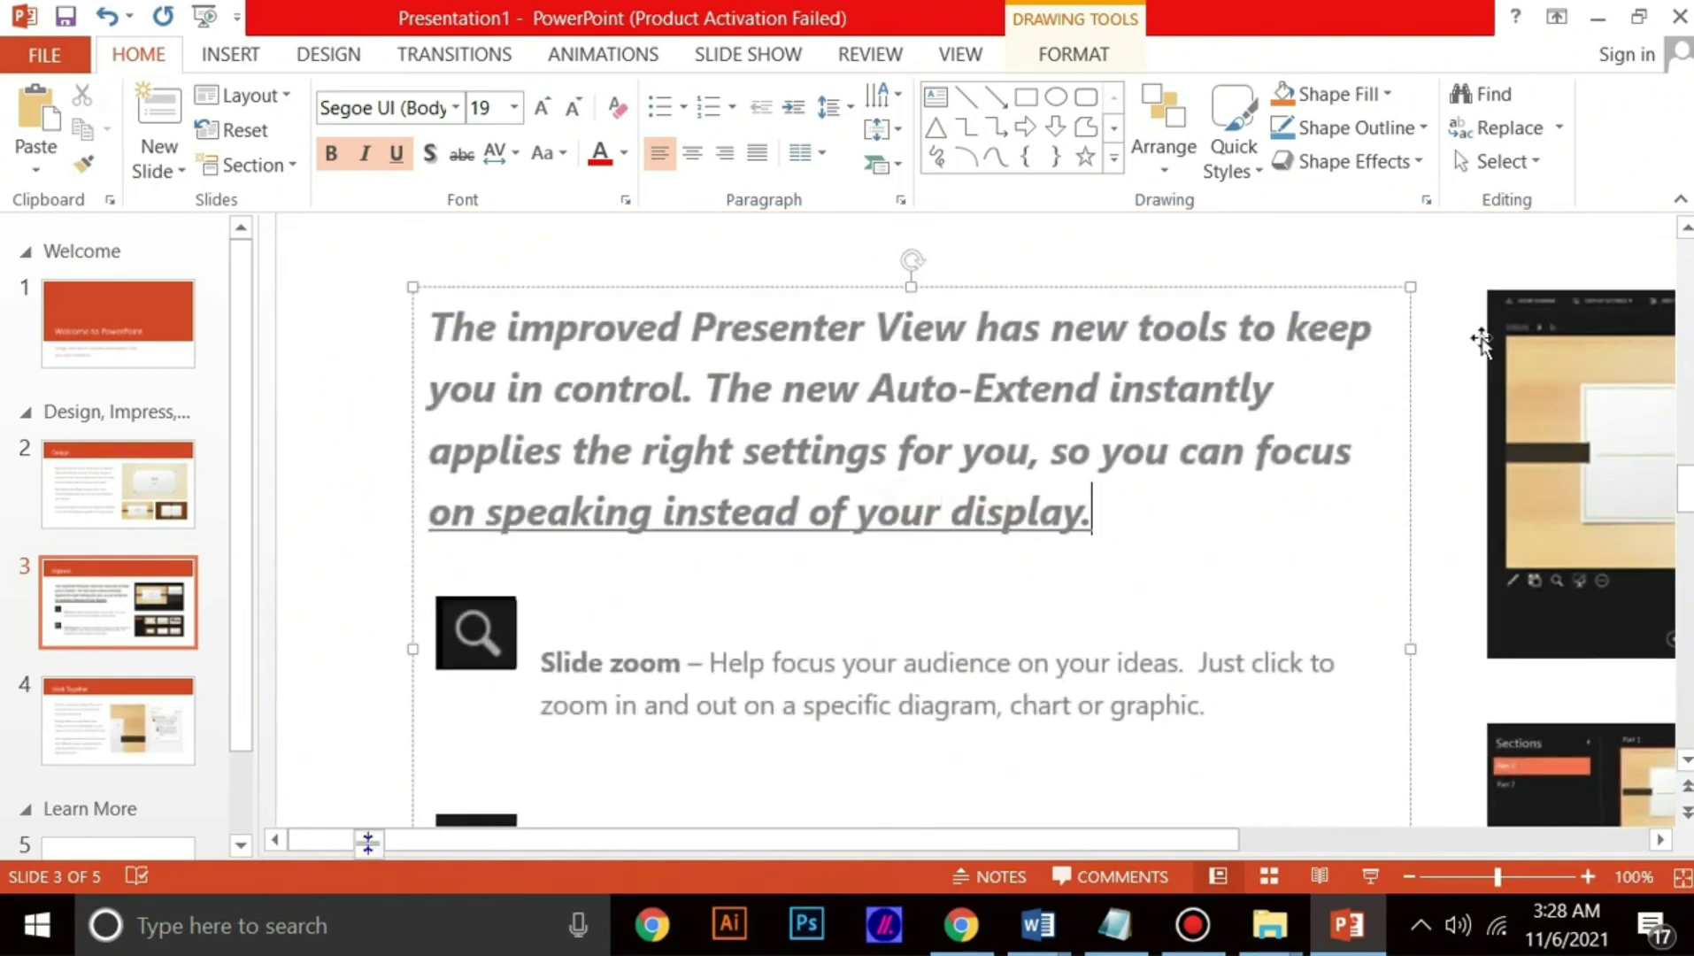
{"action": "left_click", "coordinate": [1604, 26]}
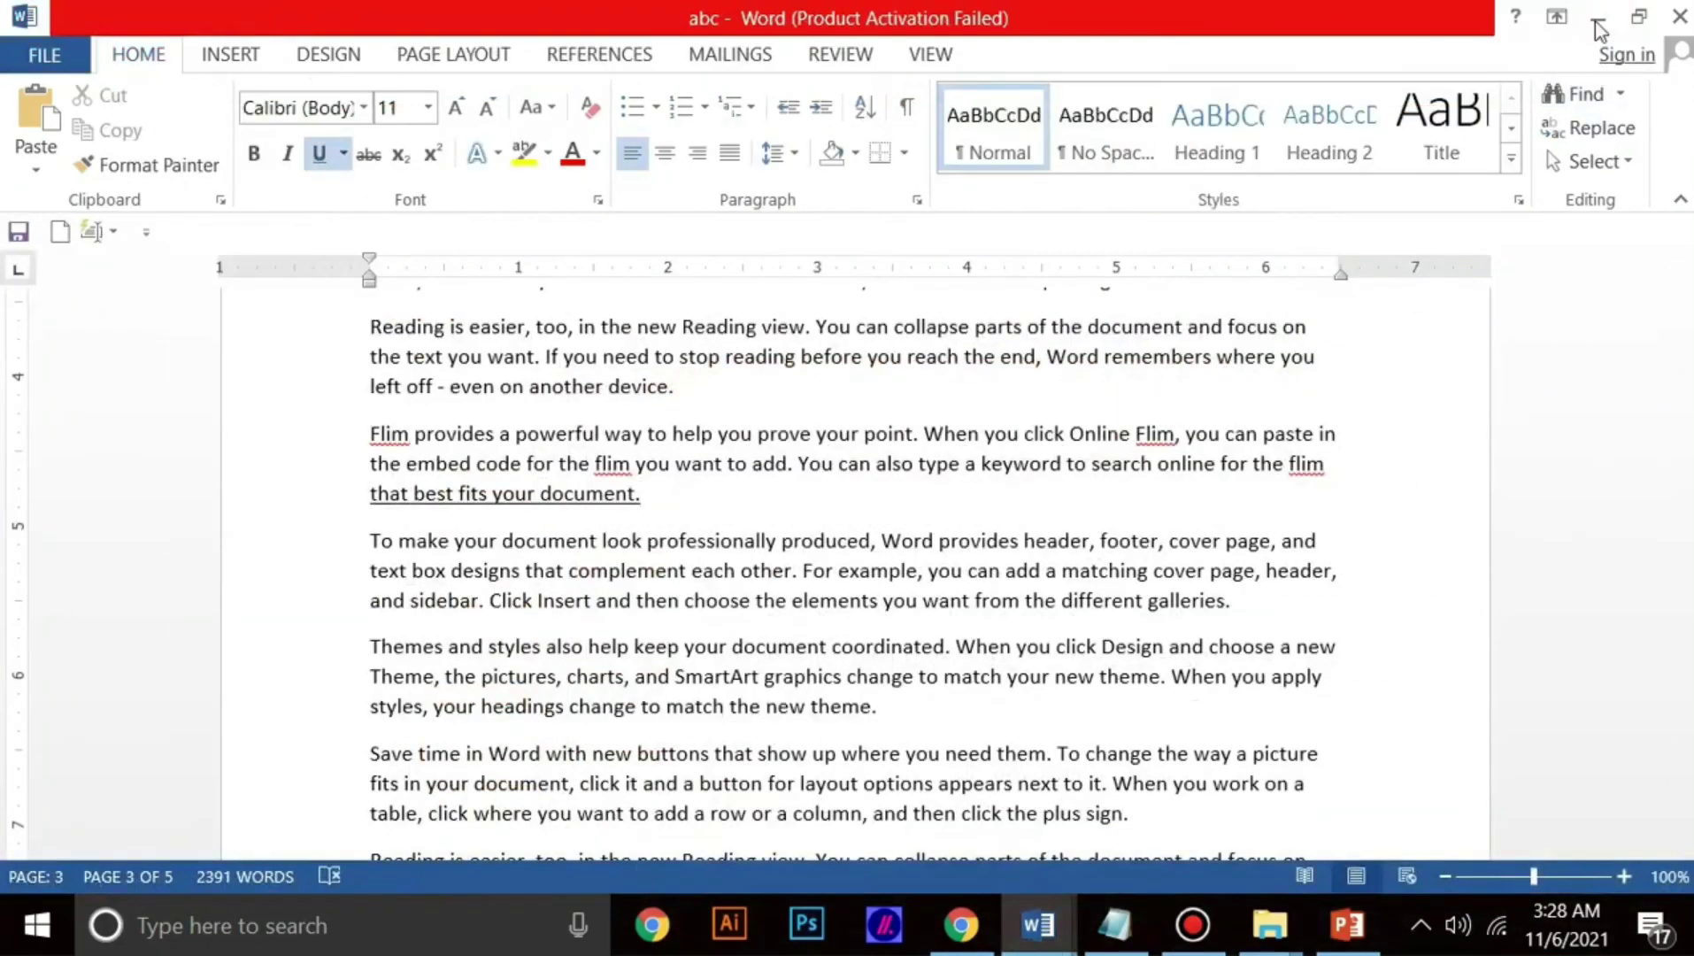
Step: Minimize Word, switch to Chrome, and zoom the new tab page out to 90%
{"action": "left_click", "coordinate": [1598, 16]}
{"action": "left_click", "coordinate": [961, 925]}
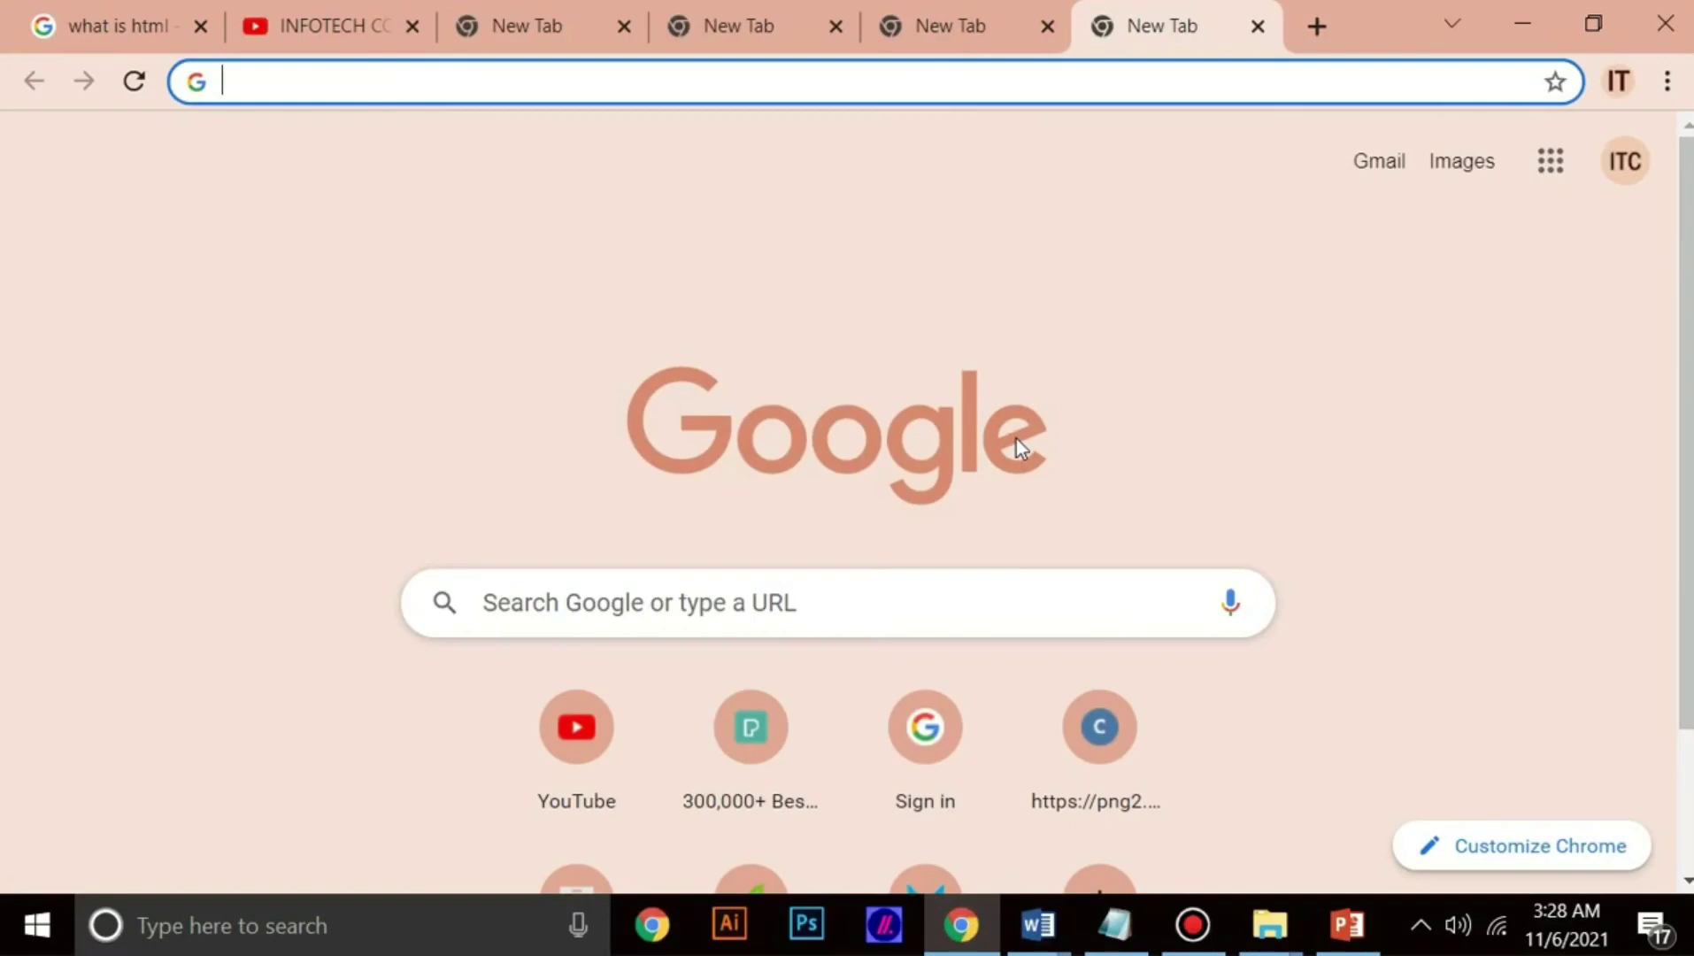
{"action": "key", "text": "ctrl+minus"}
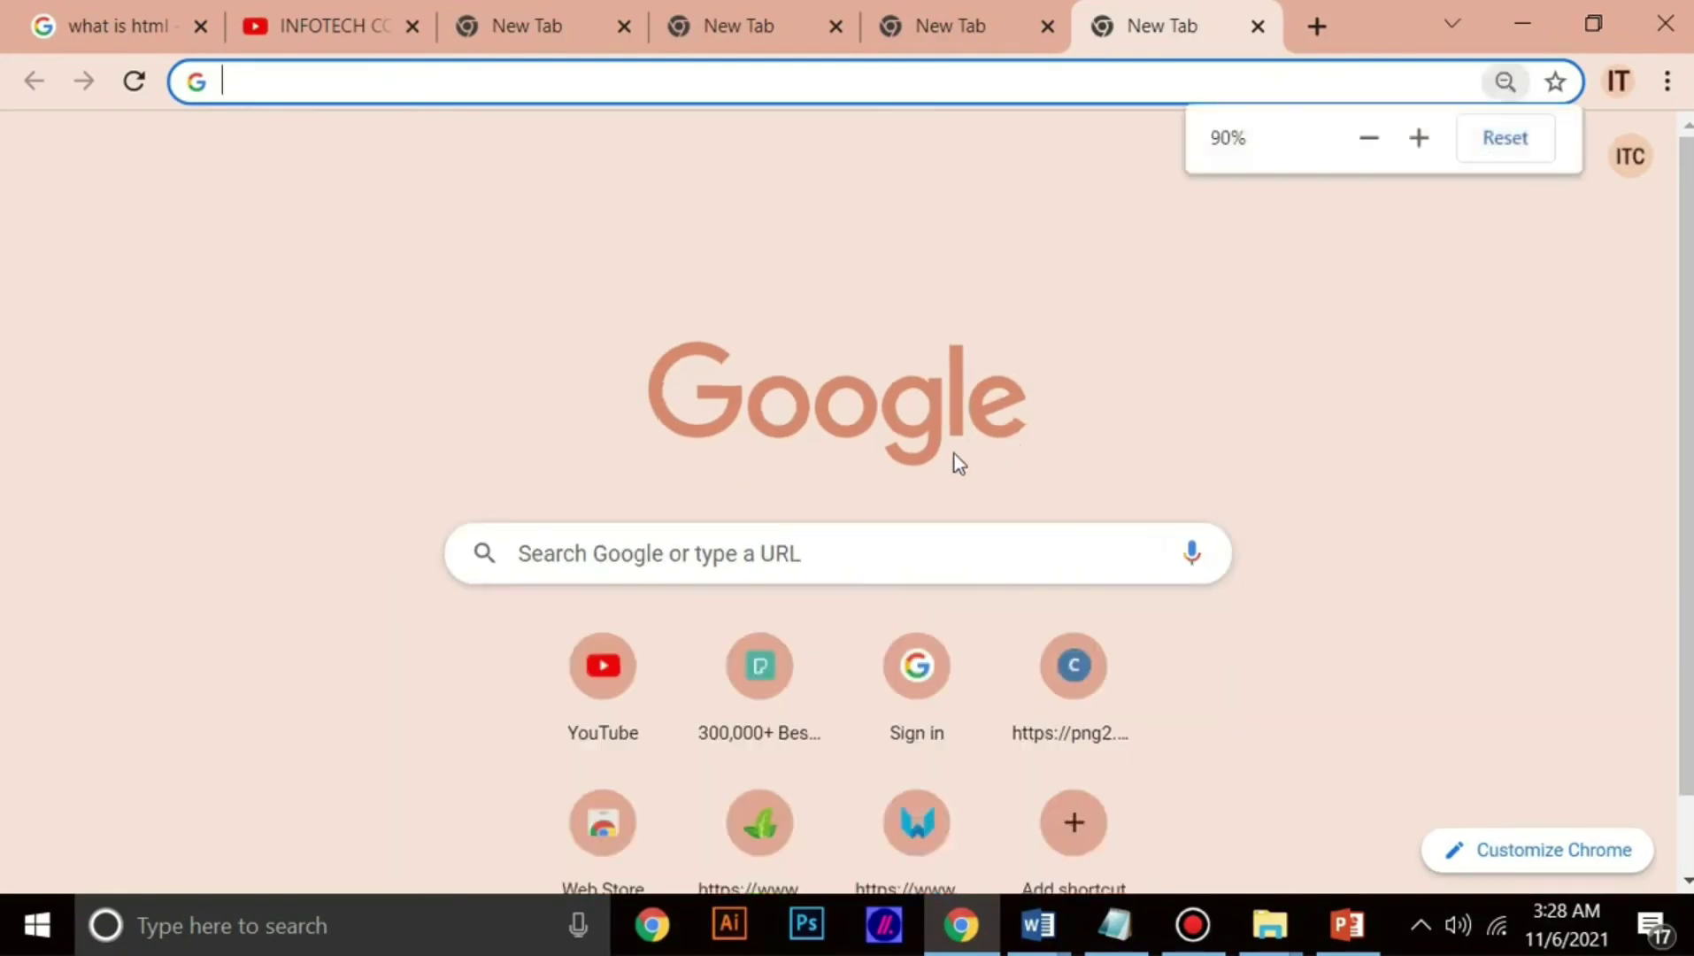
{"action": "left_click", "coordinate": [1297, 668]}
{"action": "scroll", "coordinate": [1297, 502], "scroll_direction": "down", "scroll_amount": 1}
{"action": "scroll", "coordinate": [1297, 502], "scroll_direction": "up", "scroll_amount": 1}
{"action": "scroll", "coordinate": [1294, 499], "scroll_direction": "down", "scroll_amount": 1}
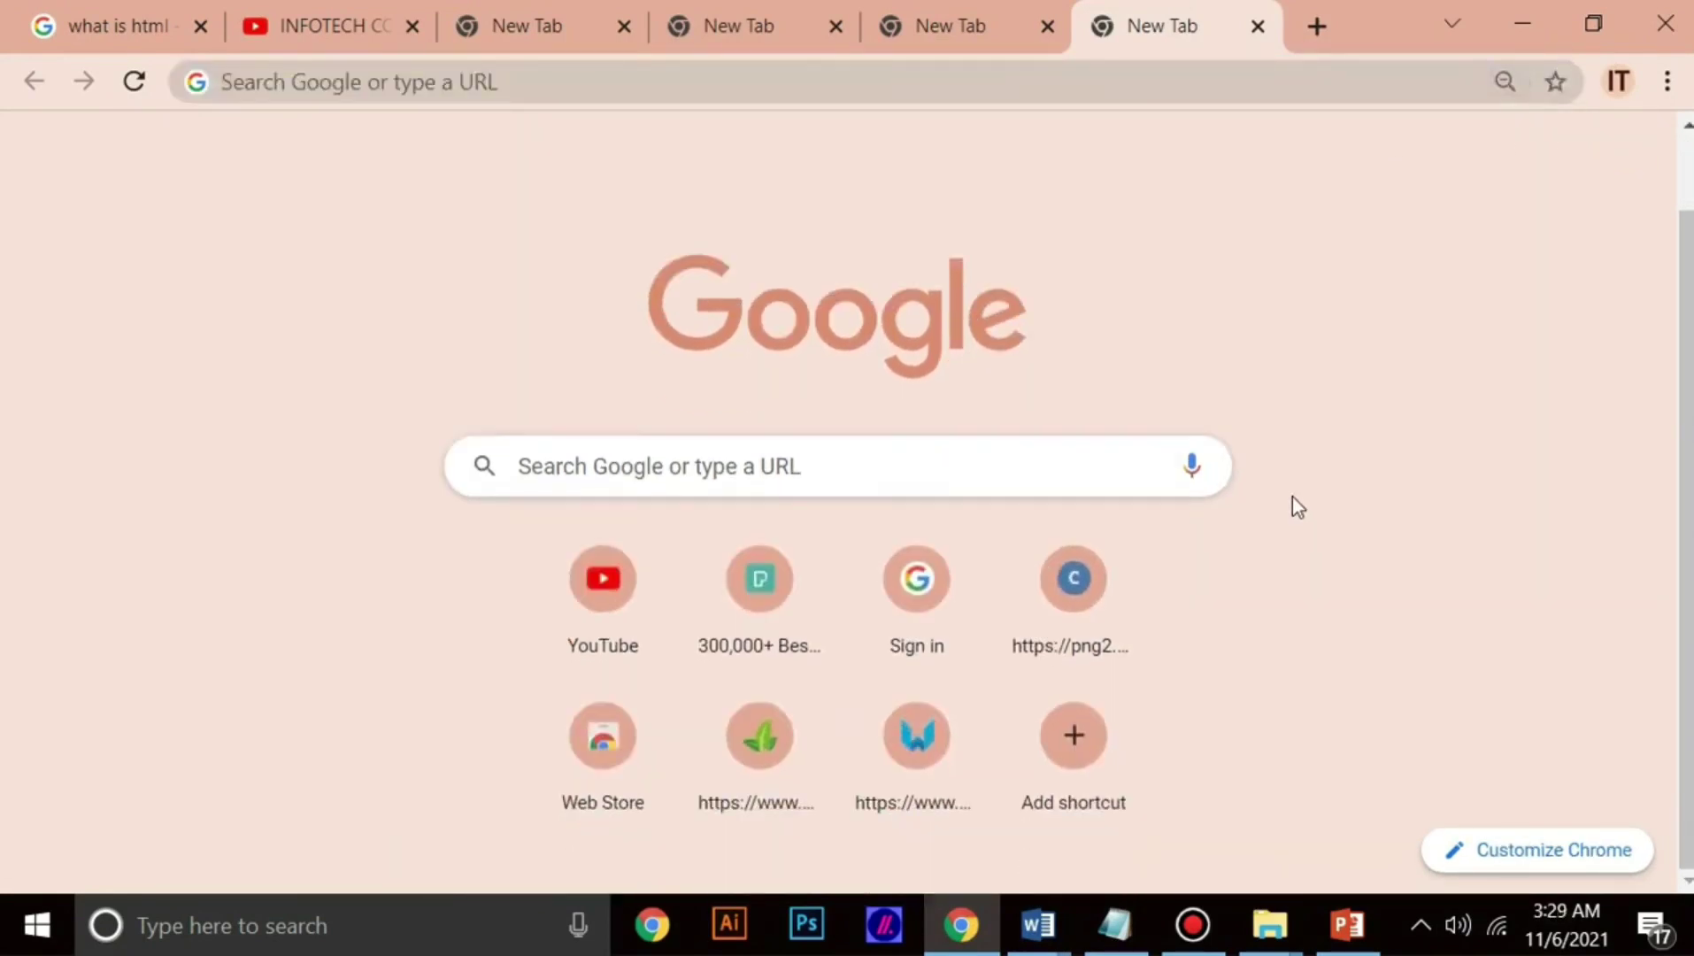
Step: View the new tab page's source code, close the source tab, and minimize Chrome
{"action": "key", "text": "ctrl+u"}
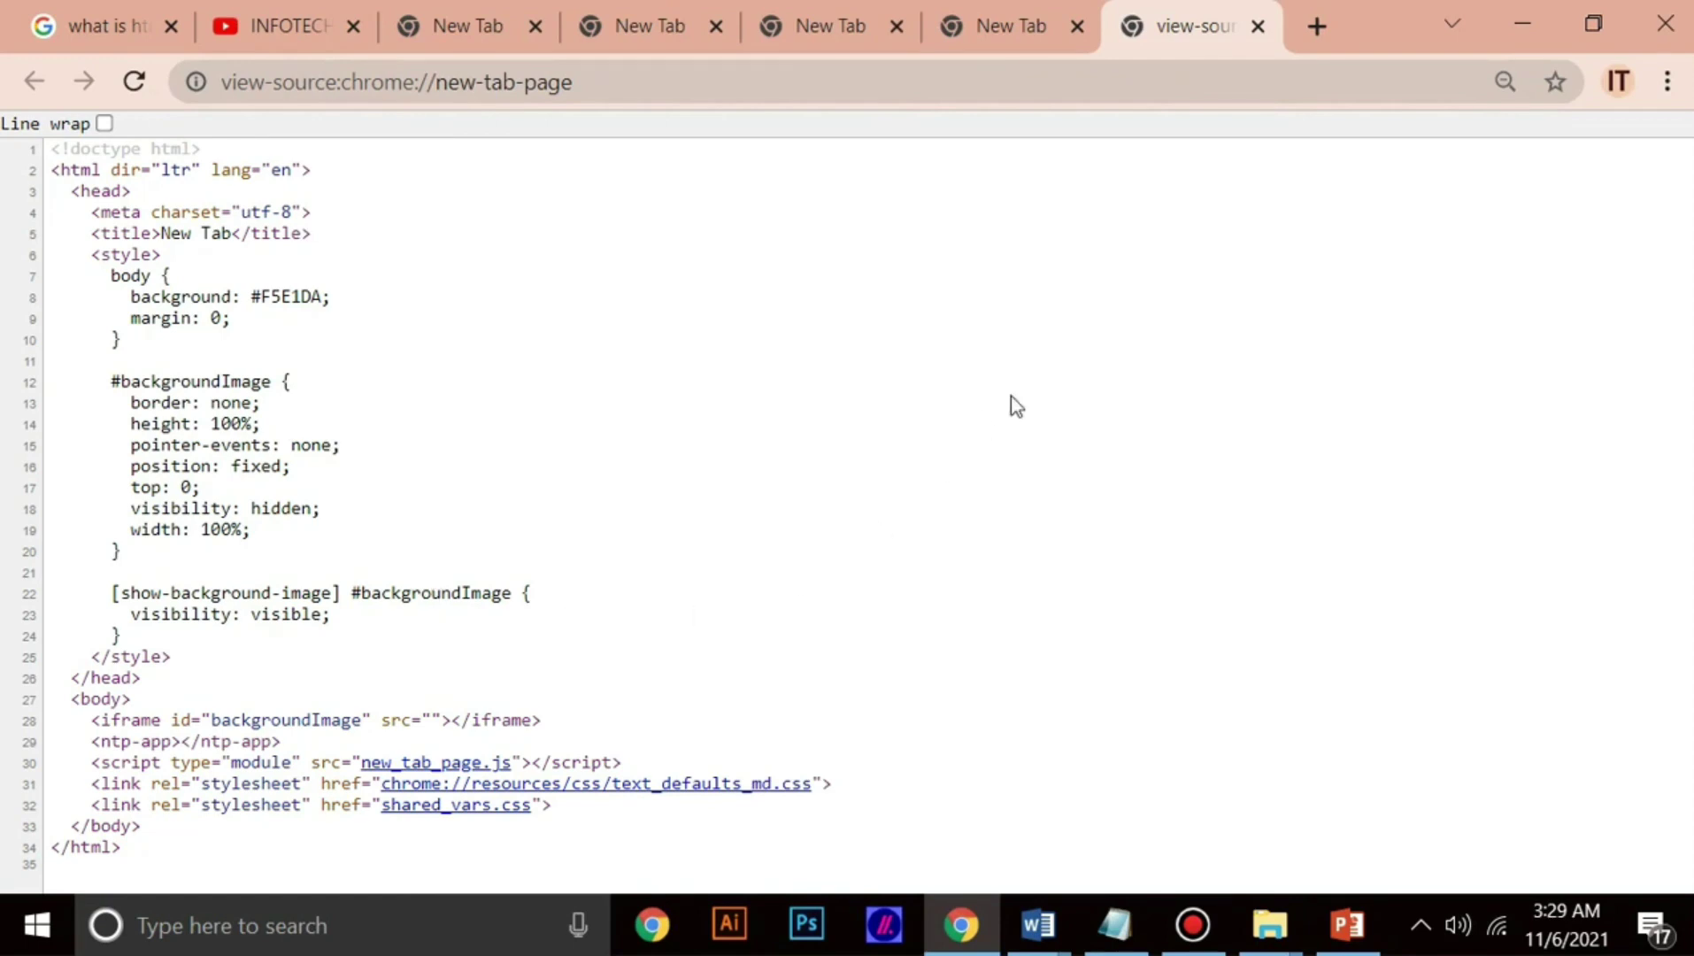
{"action": "left_click", "coordinate": [1257, 26]}
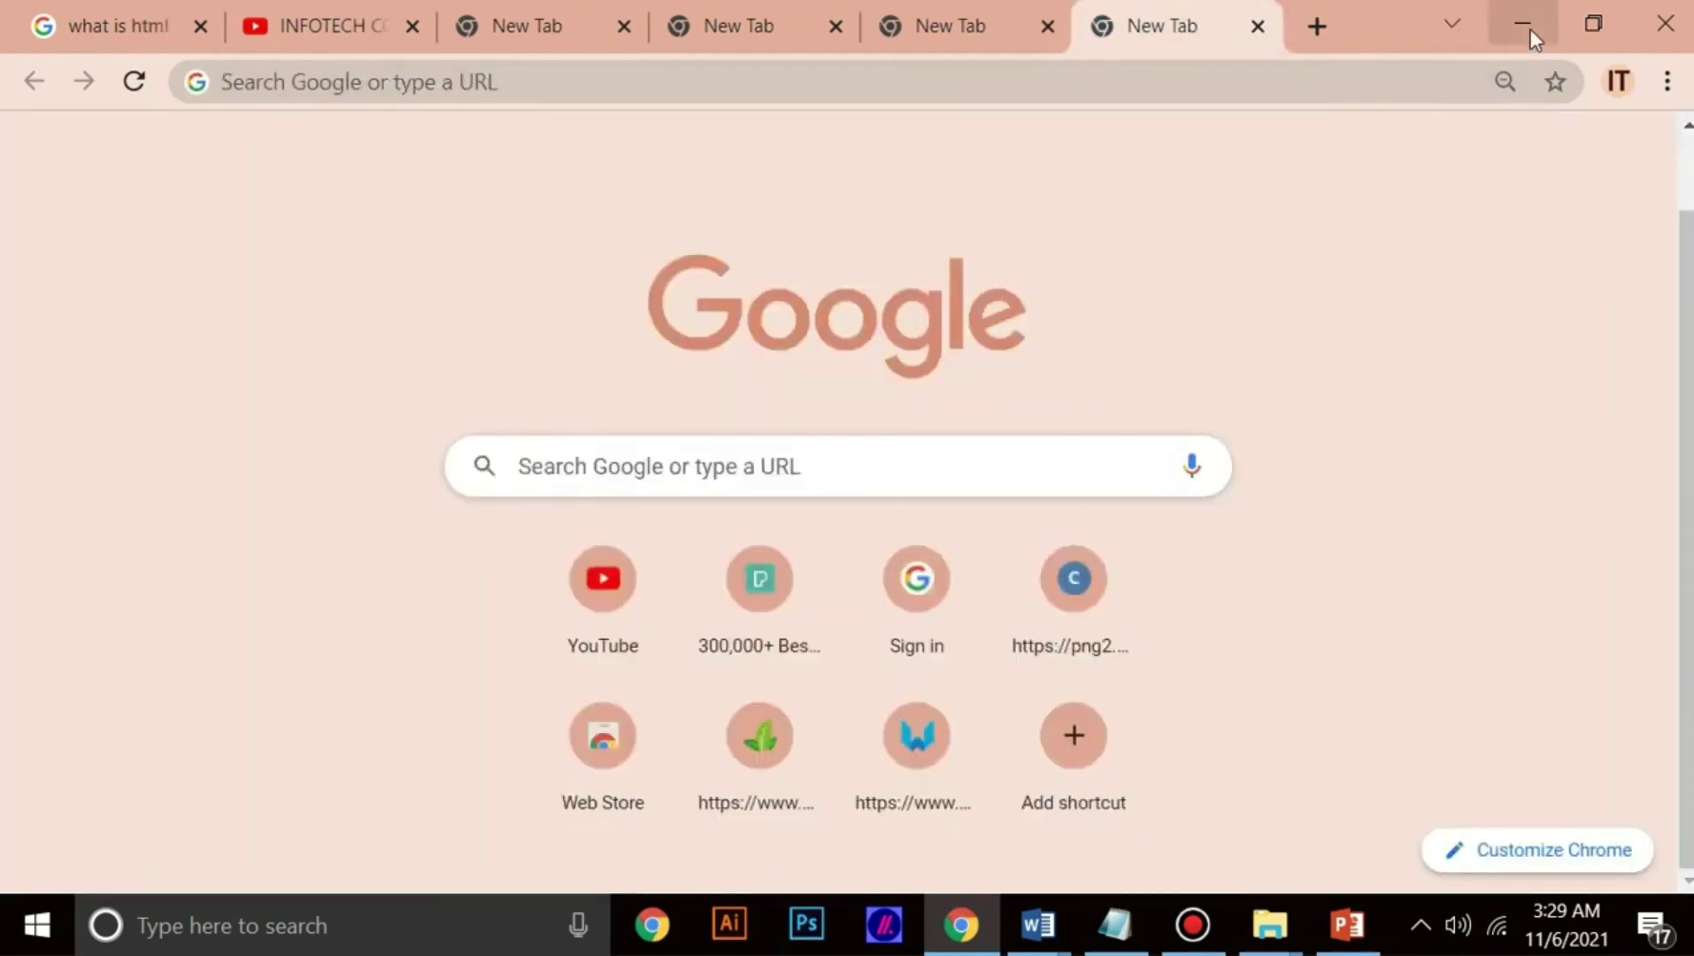
{"action": "left_click", "coordinate": [1522, 26]}
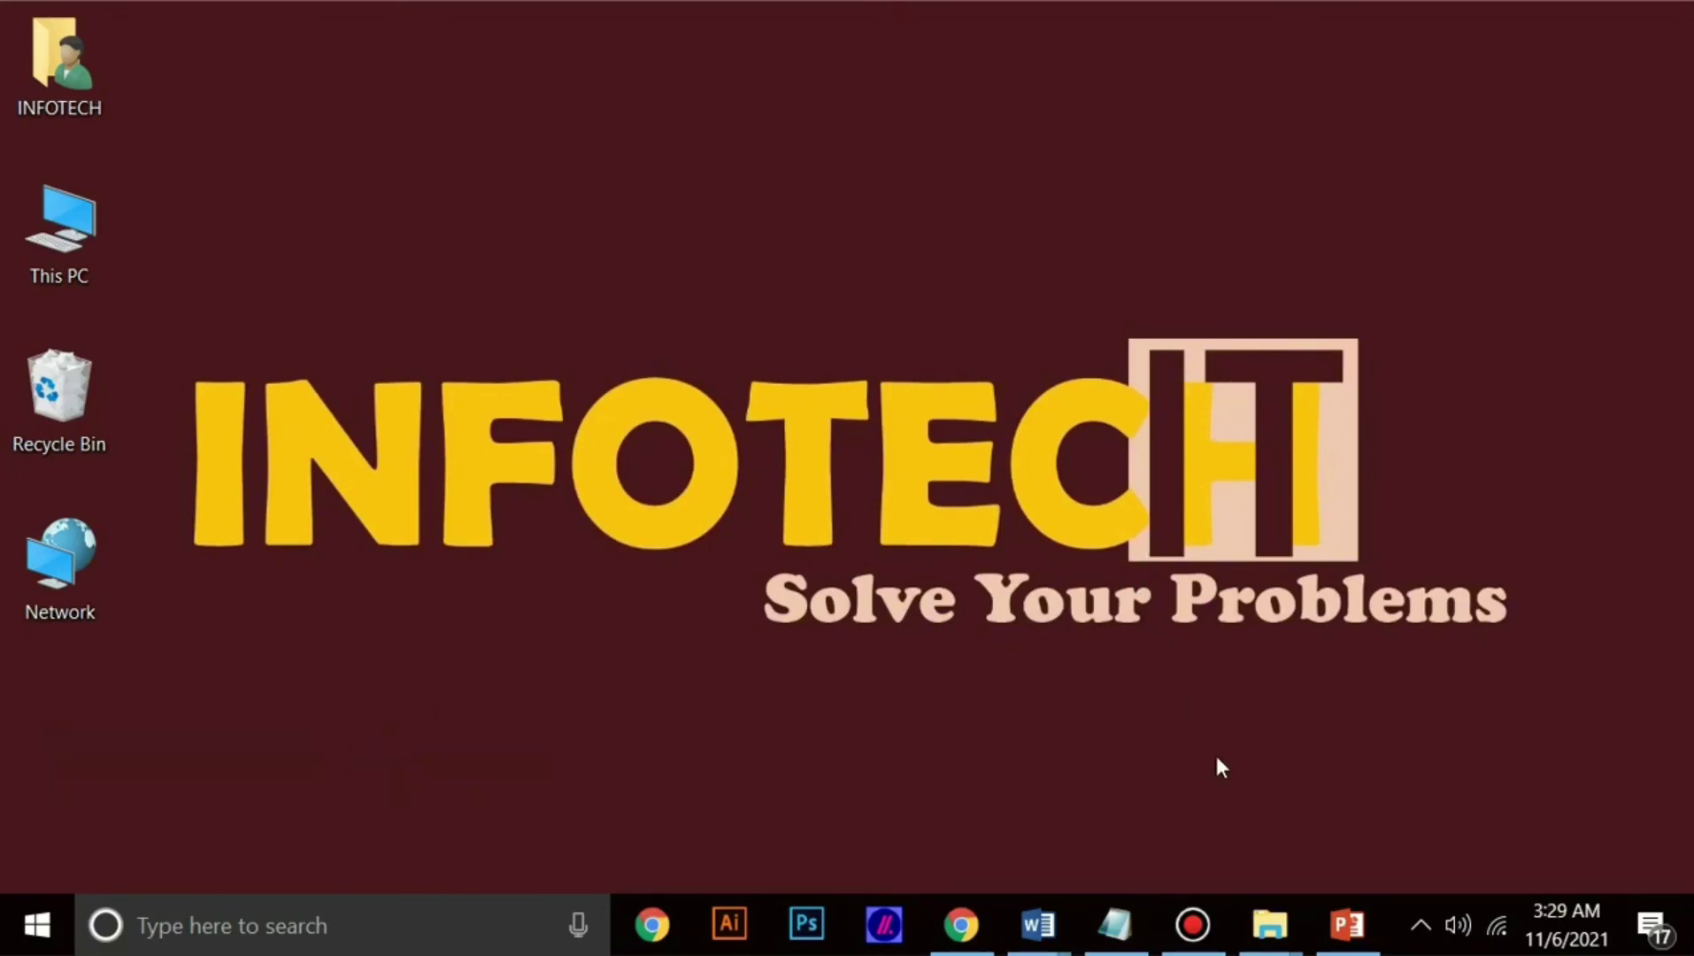
Step: Bring up Notepad, return to the "abc" document in Word, and copy the word "Reading" from the paragraph above the "Flim" paragraph
{"action": "left_click", "coordinate": [1114, 925]}
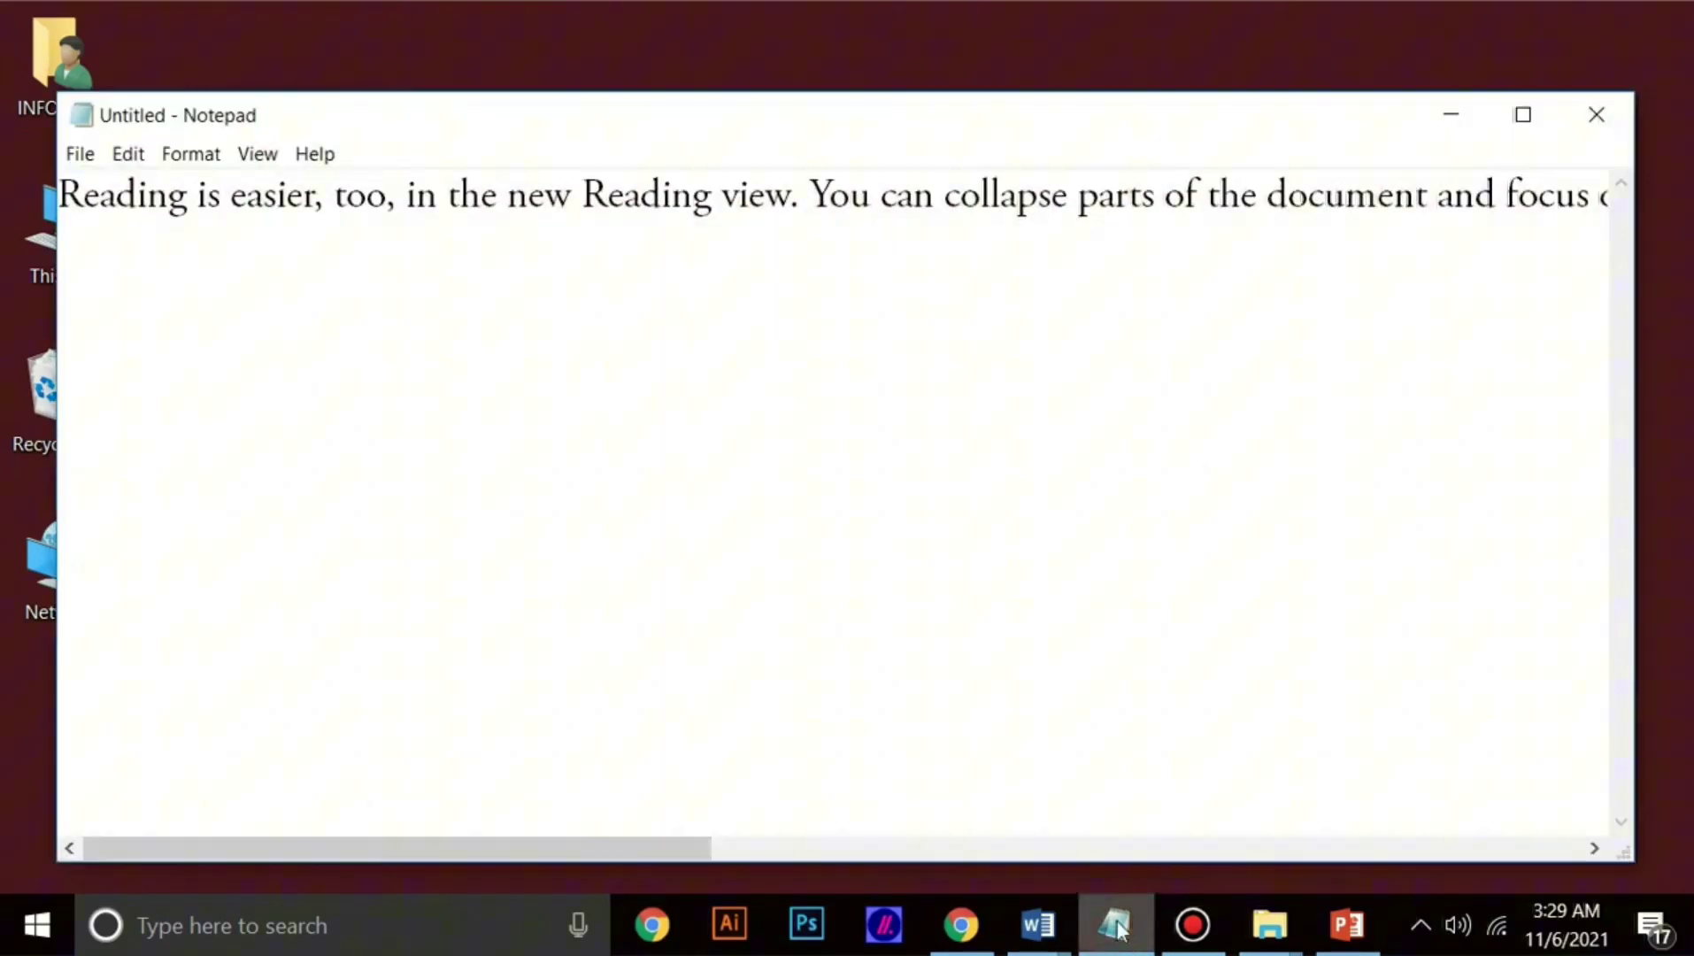
{"action": "left_click", "coordinate": [1037, 925]}
{"action": "left_click", "coordinate": [947, 779]}
{"action": "left_click_drag", "start_coordinate": [370, 328], "coordinate": [444, 330]}
{"action": "key", "text": "ctrl+c"}
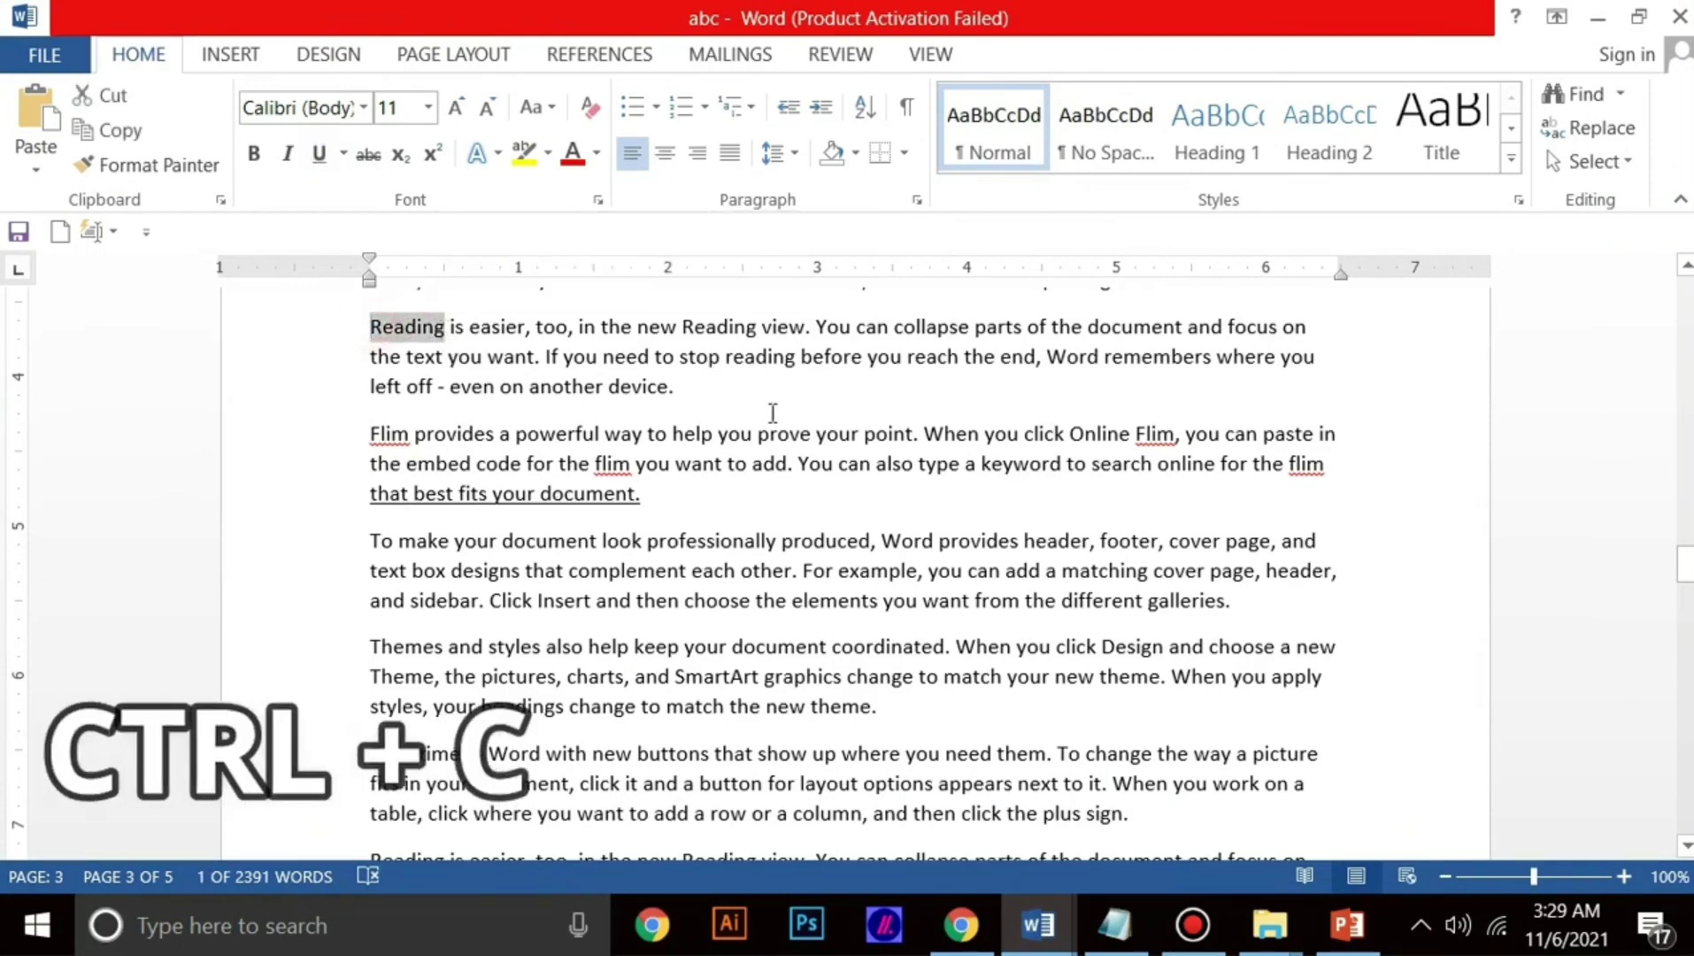
Step: Minimize Word, replace the word "too" in the Notepad text with the copied word "Reading", and minimize Notepad
{"action": "left_click", "coordinate": [1597, 18]}
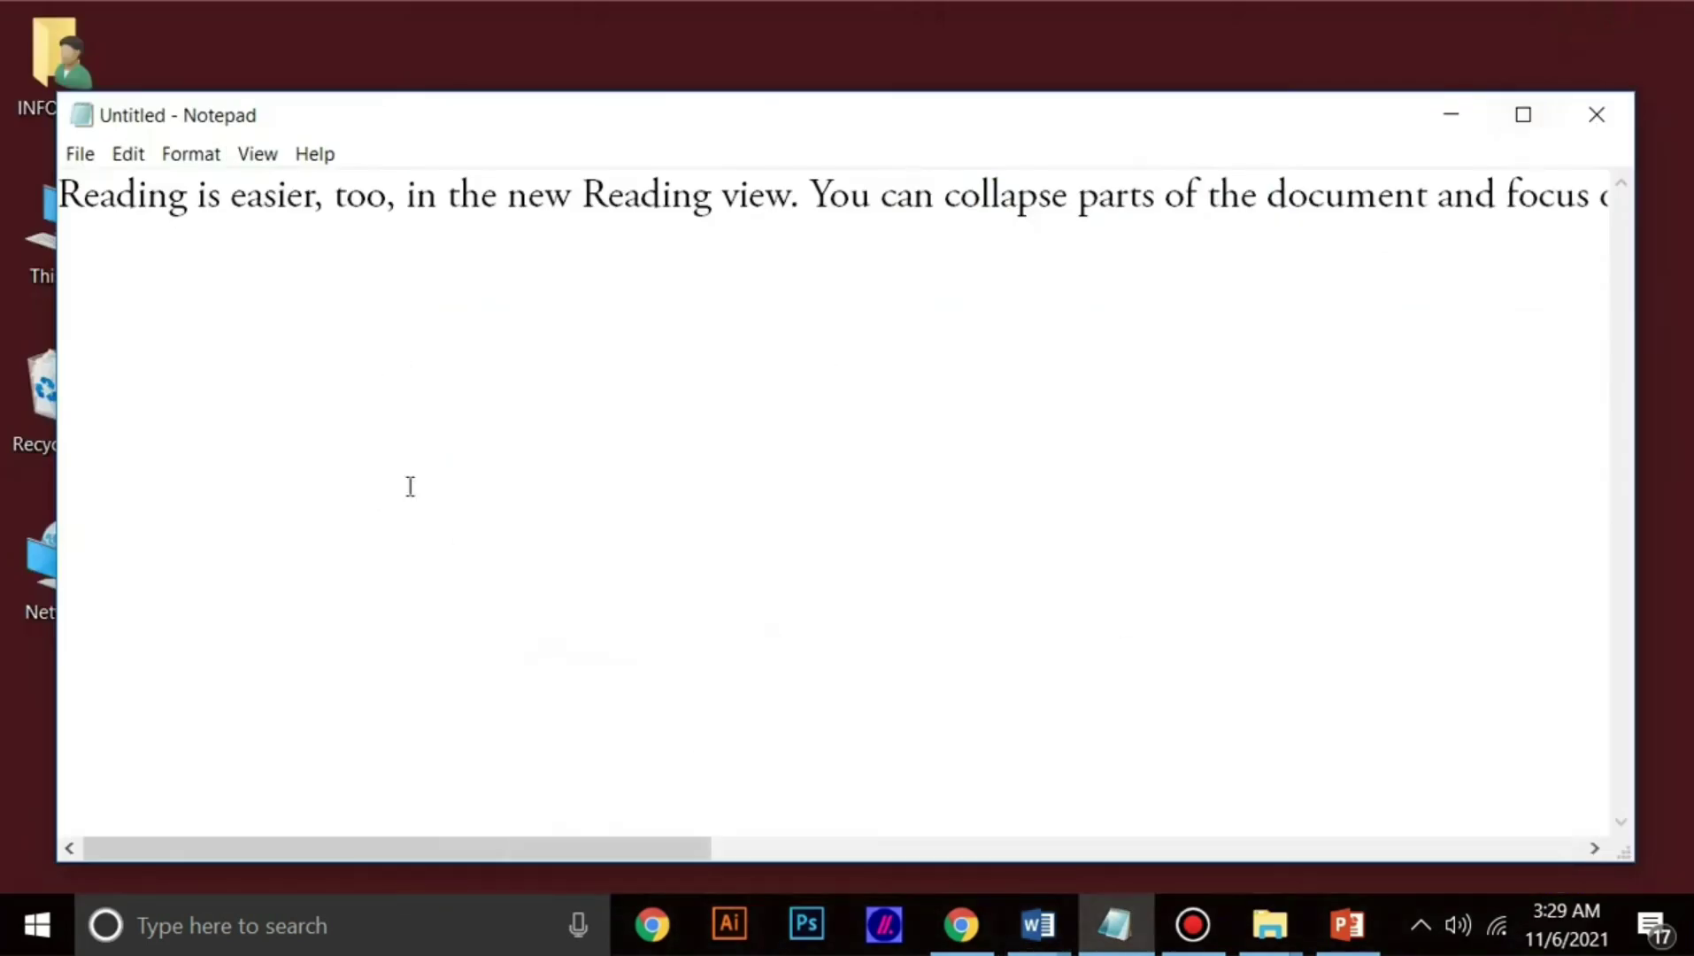
{"action": "left_click", "coordinate": [339, 195]}
{"action": "left_click_drag", "start_coordinate": [347, 195], "coordinate": [383, 195]}
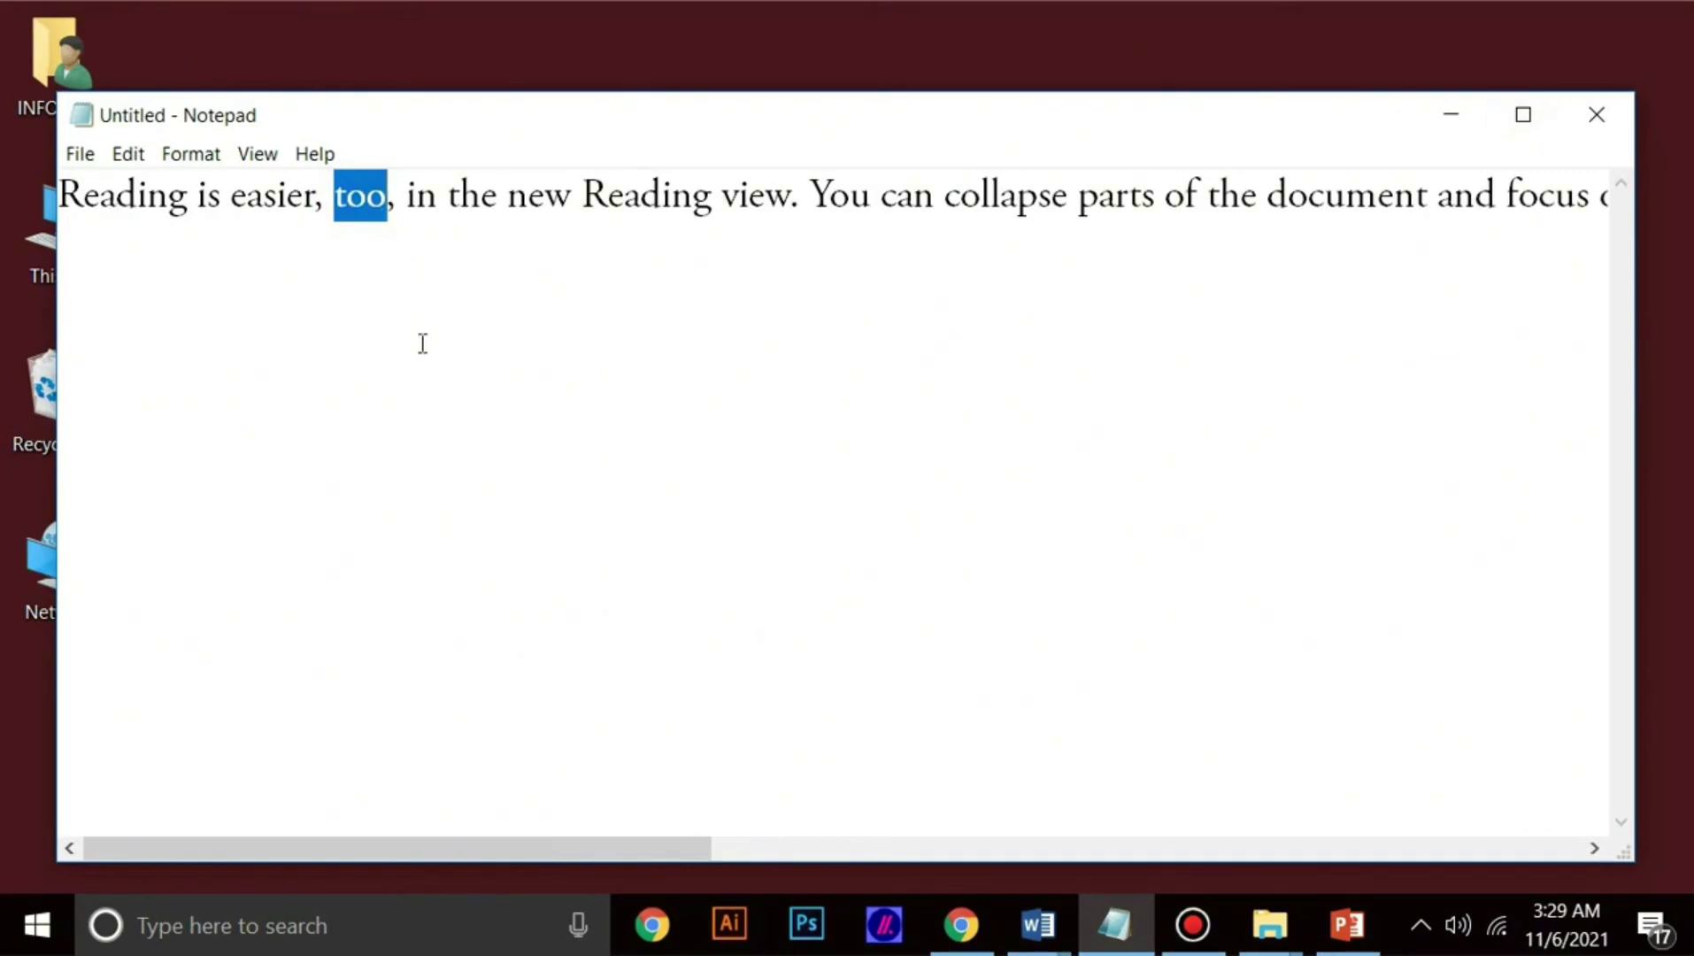
{"action": "key", "text": "ctrl+v"}
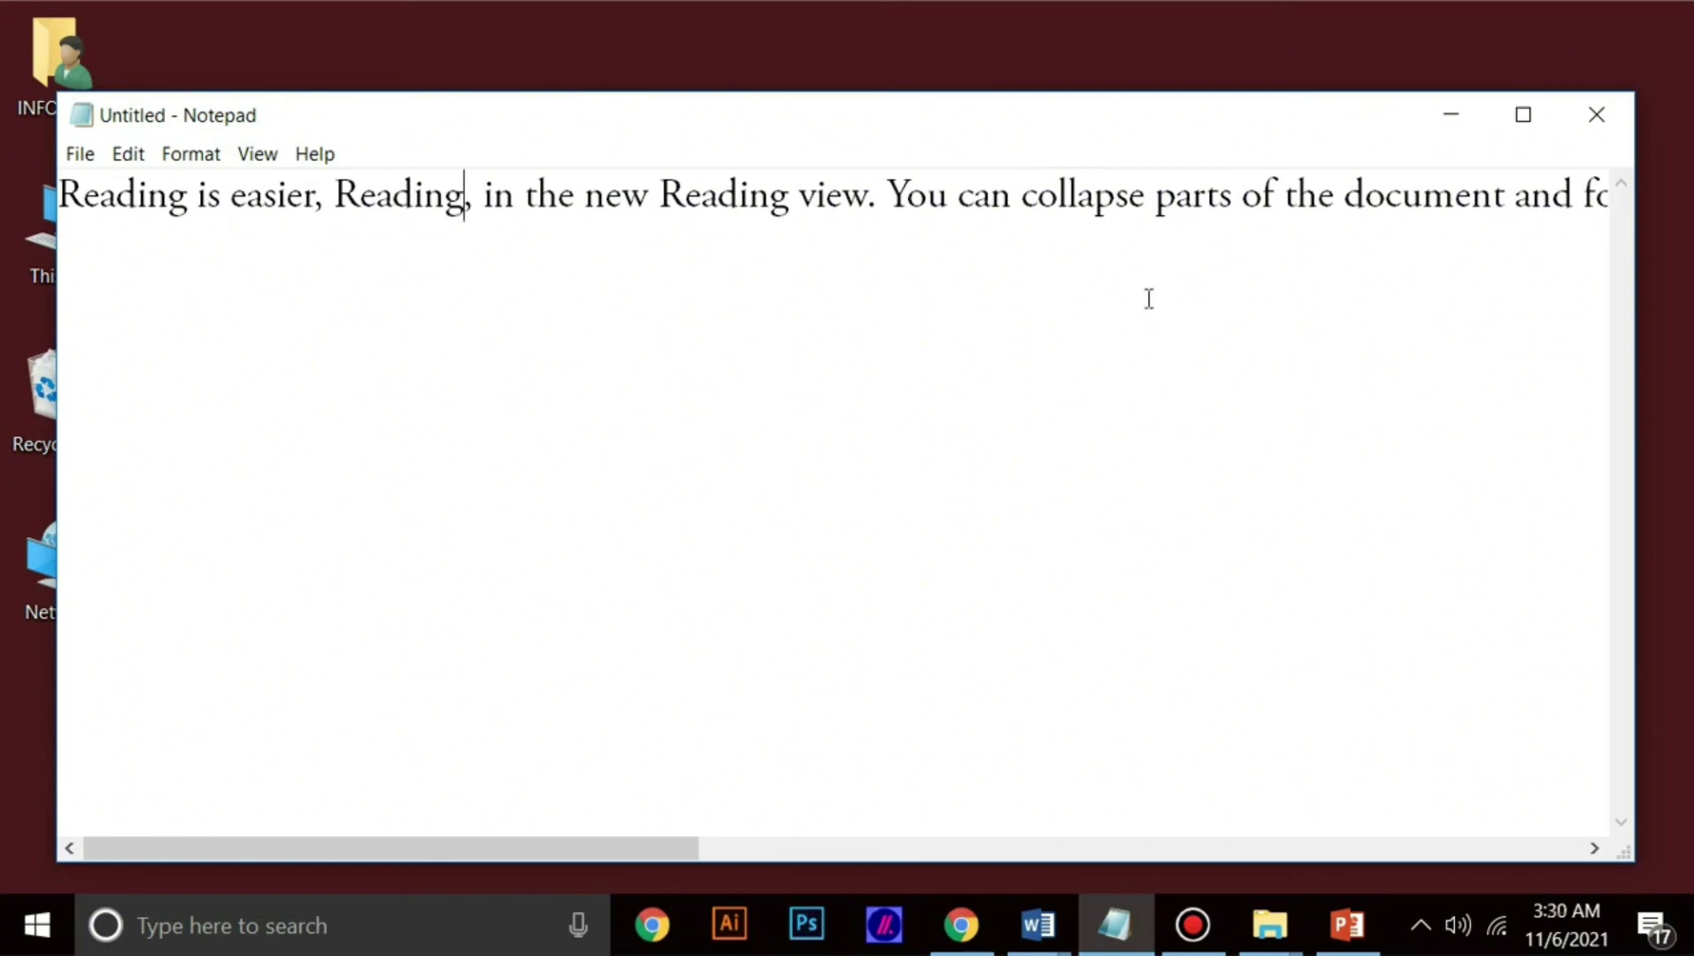
{"action": "left_click", "coordinate": [1462, 118]}
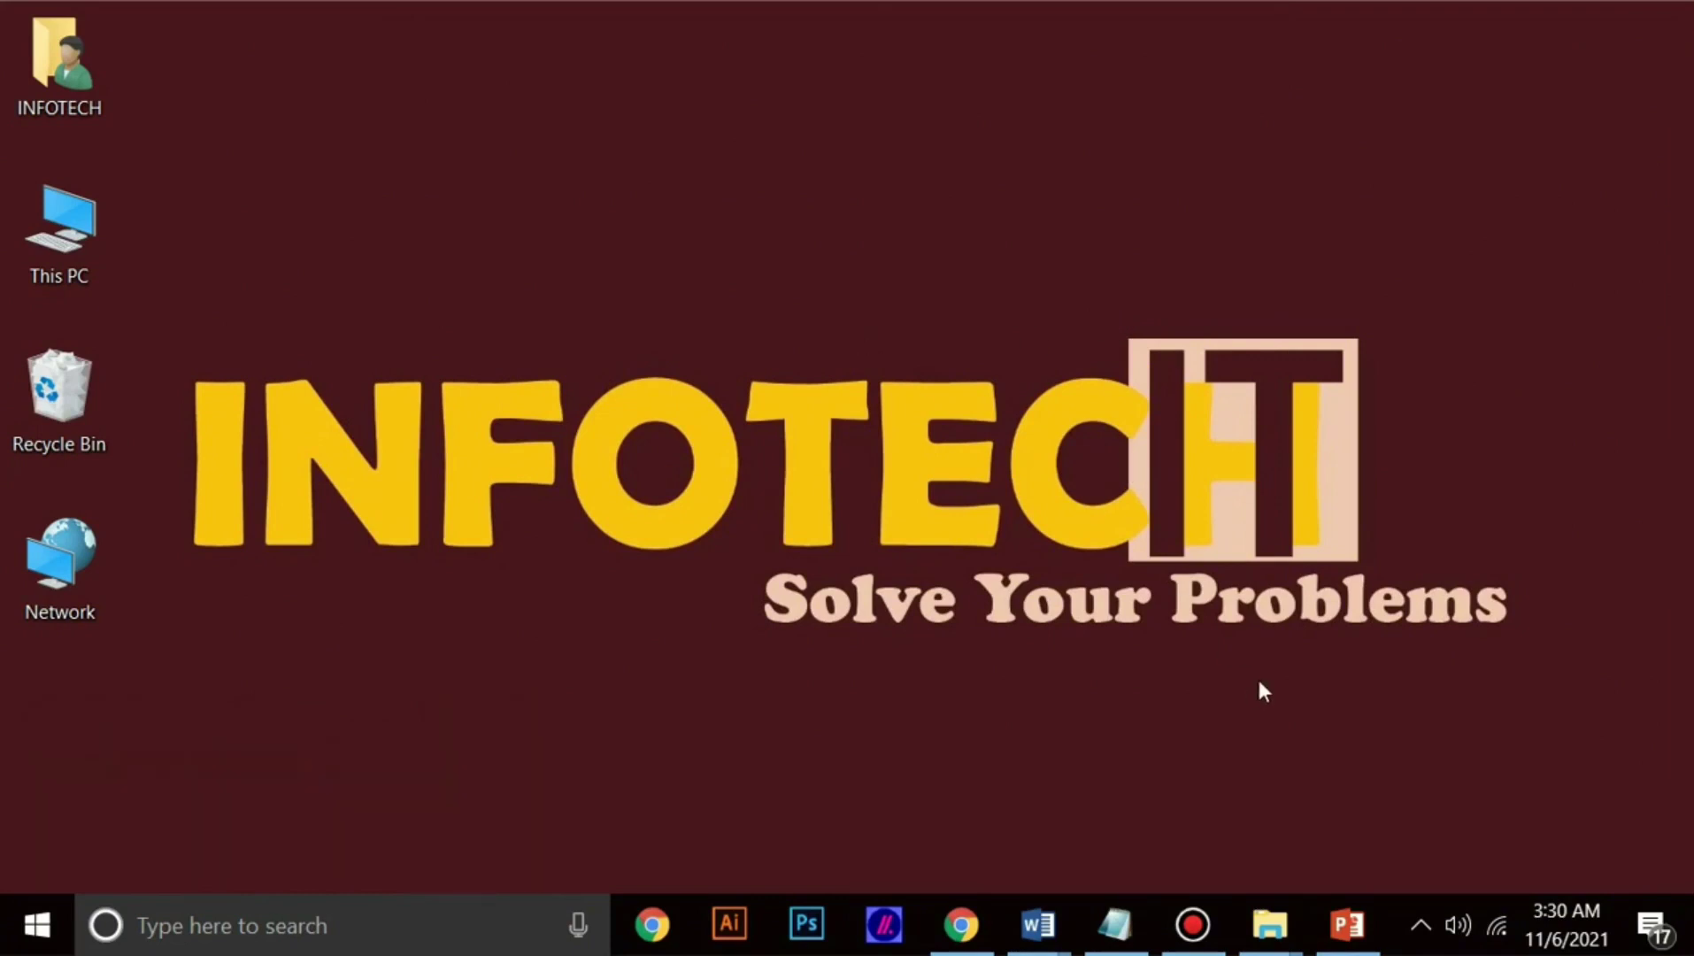
Step: Bring up the Music folder in File Explorer and close its window
{"action": "mouse_move", "coordinate": [1281, 940]}
{"action": "left_click", "coordinate": [1364, 765]}
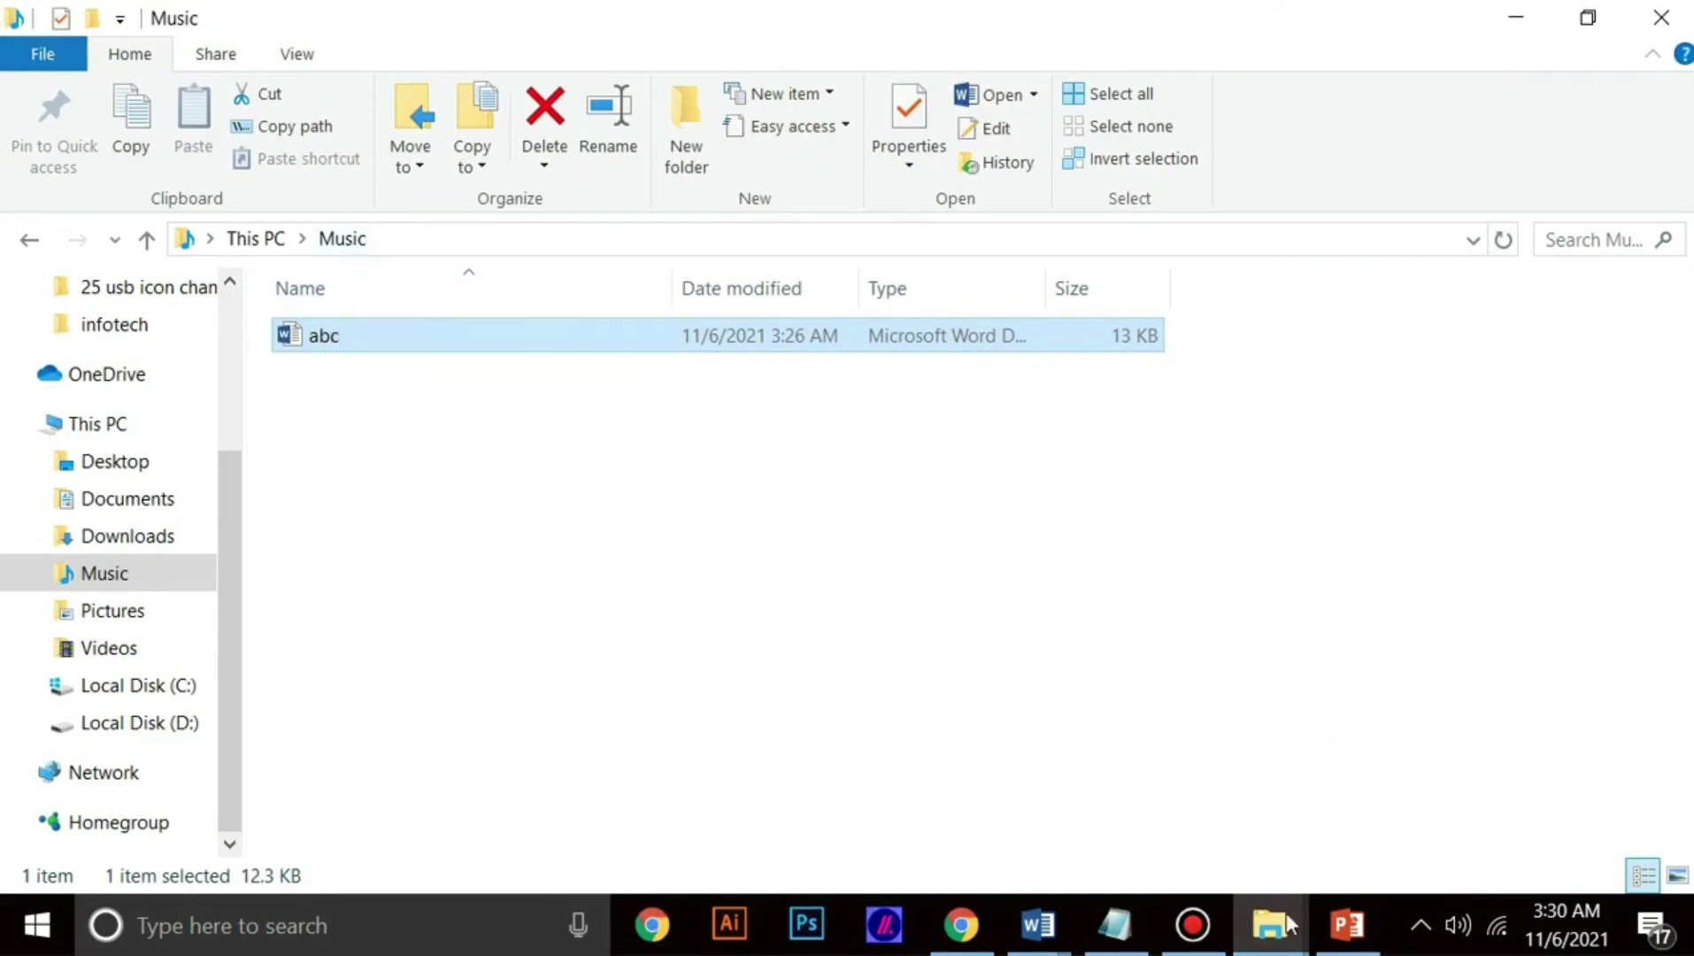
{"action": "mouse_move", "coordinate": [1280, 925]}
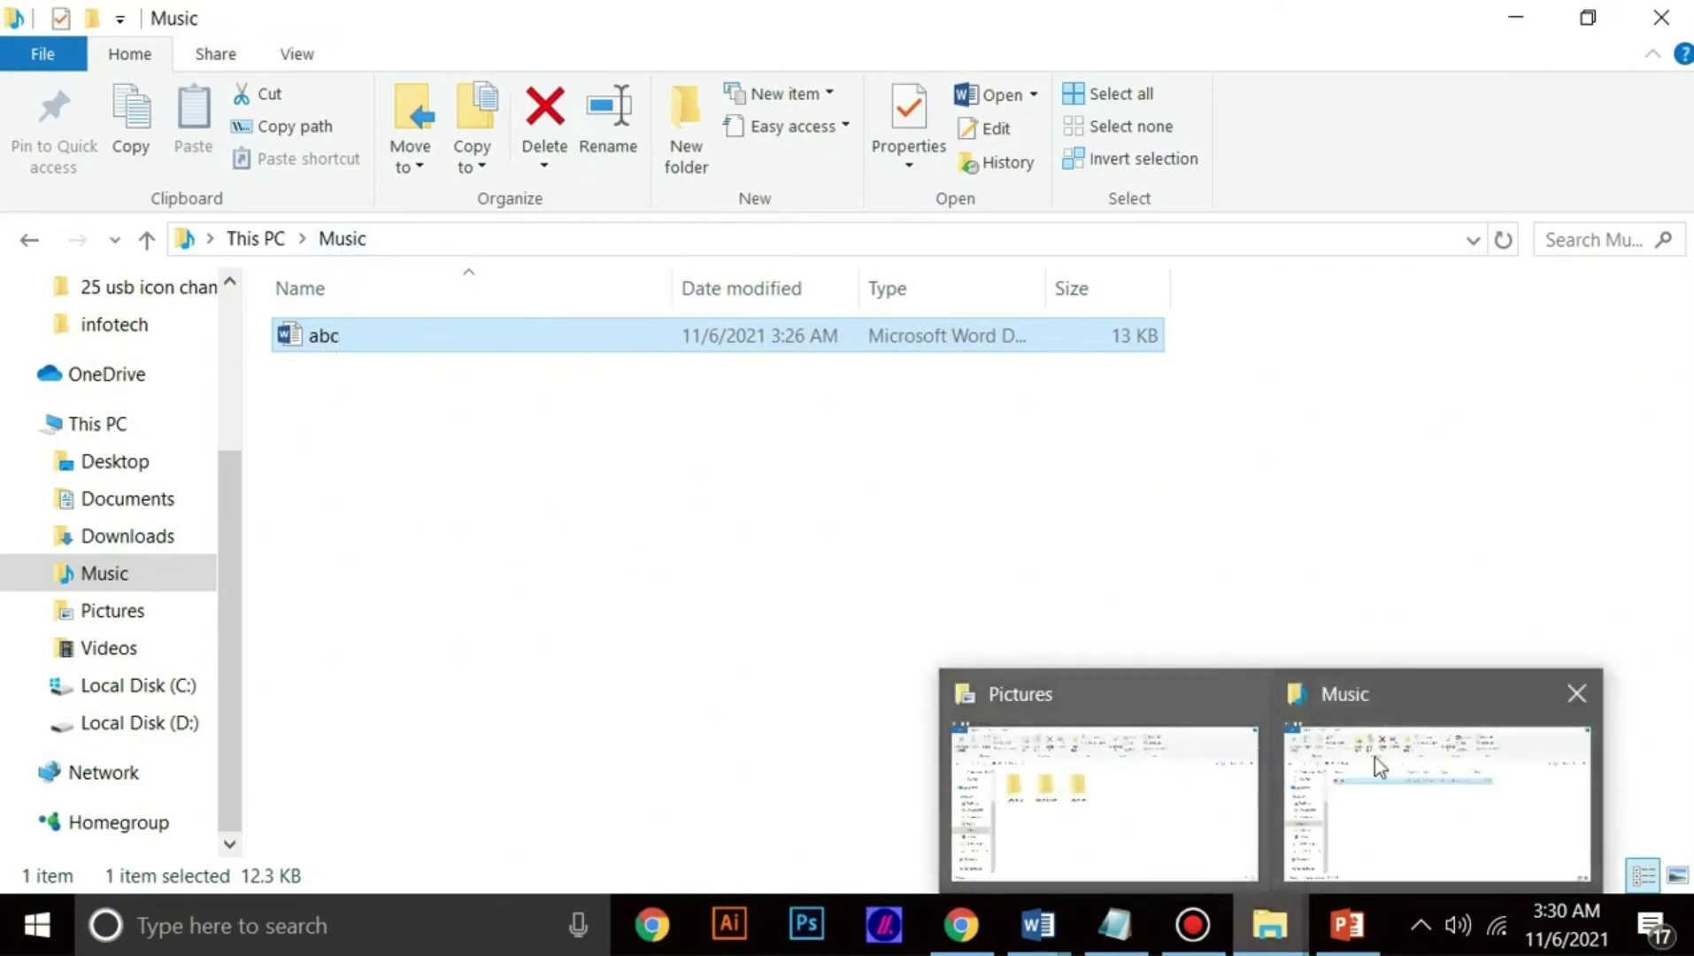
{"action": "left_click", "coordinate": [1091, 575]}
{"action": "left_click", "coordinate": [791, 514]}
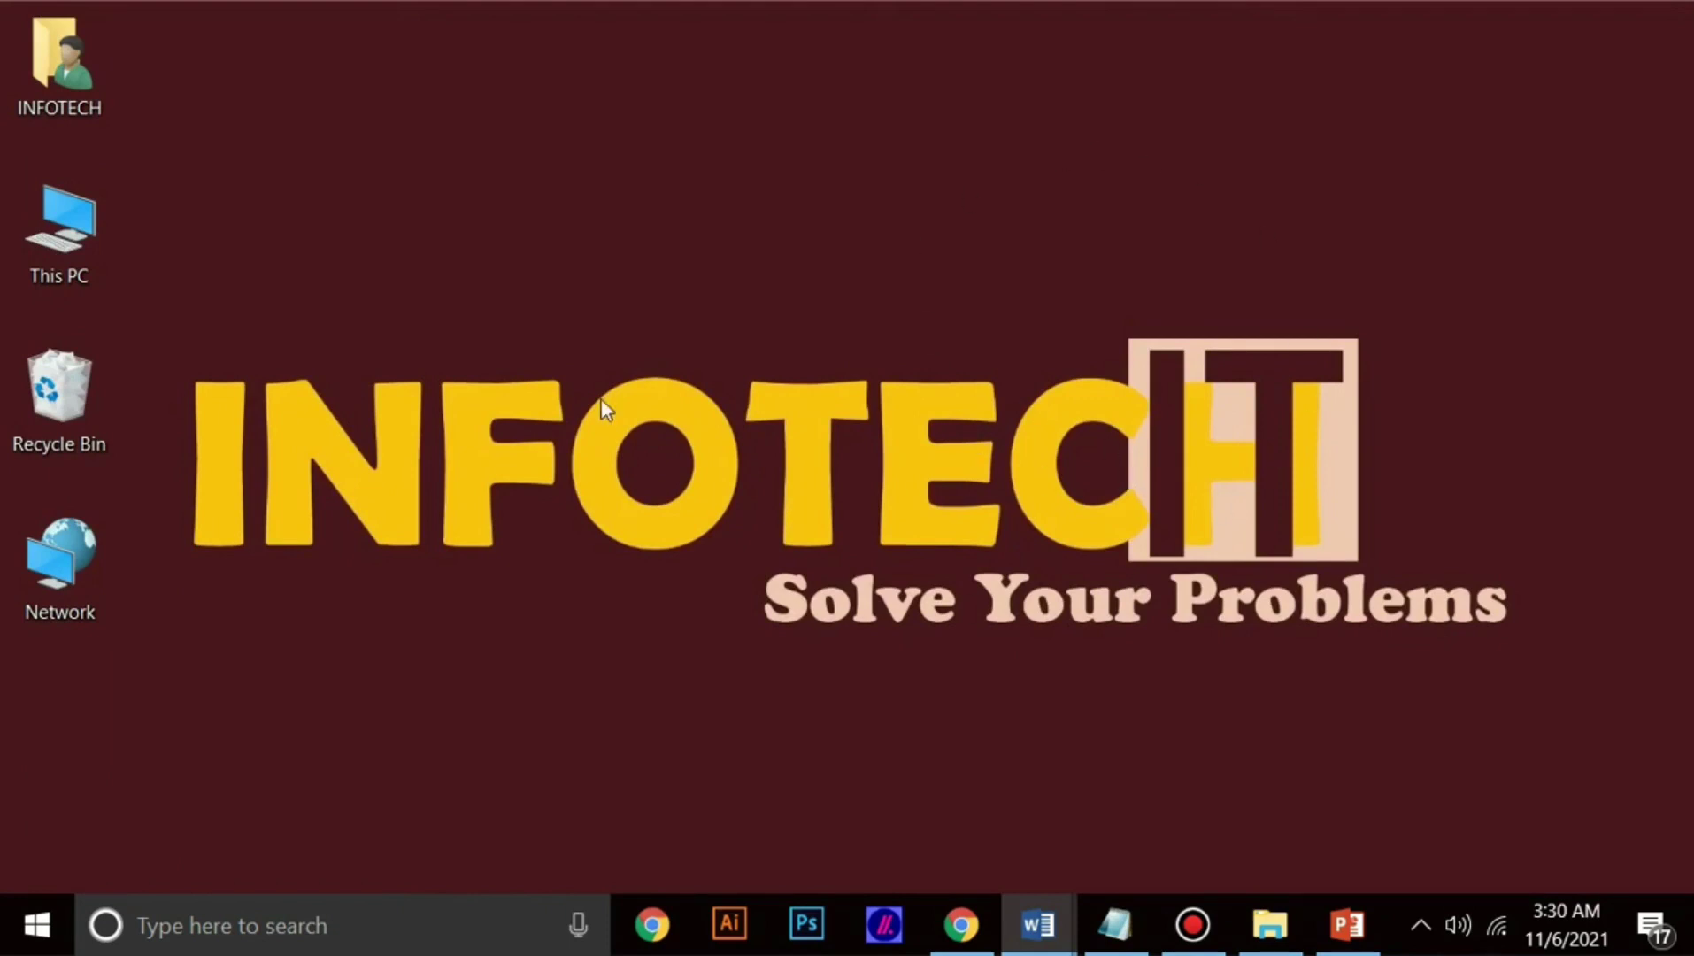
Step: Switch to Chrome, open a new browser window, close the extra new-tab window, and minimize Chrome
{"action": "left_click", "coordinate": [961, 903]}
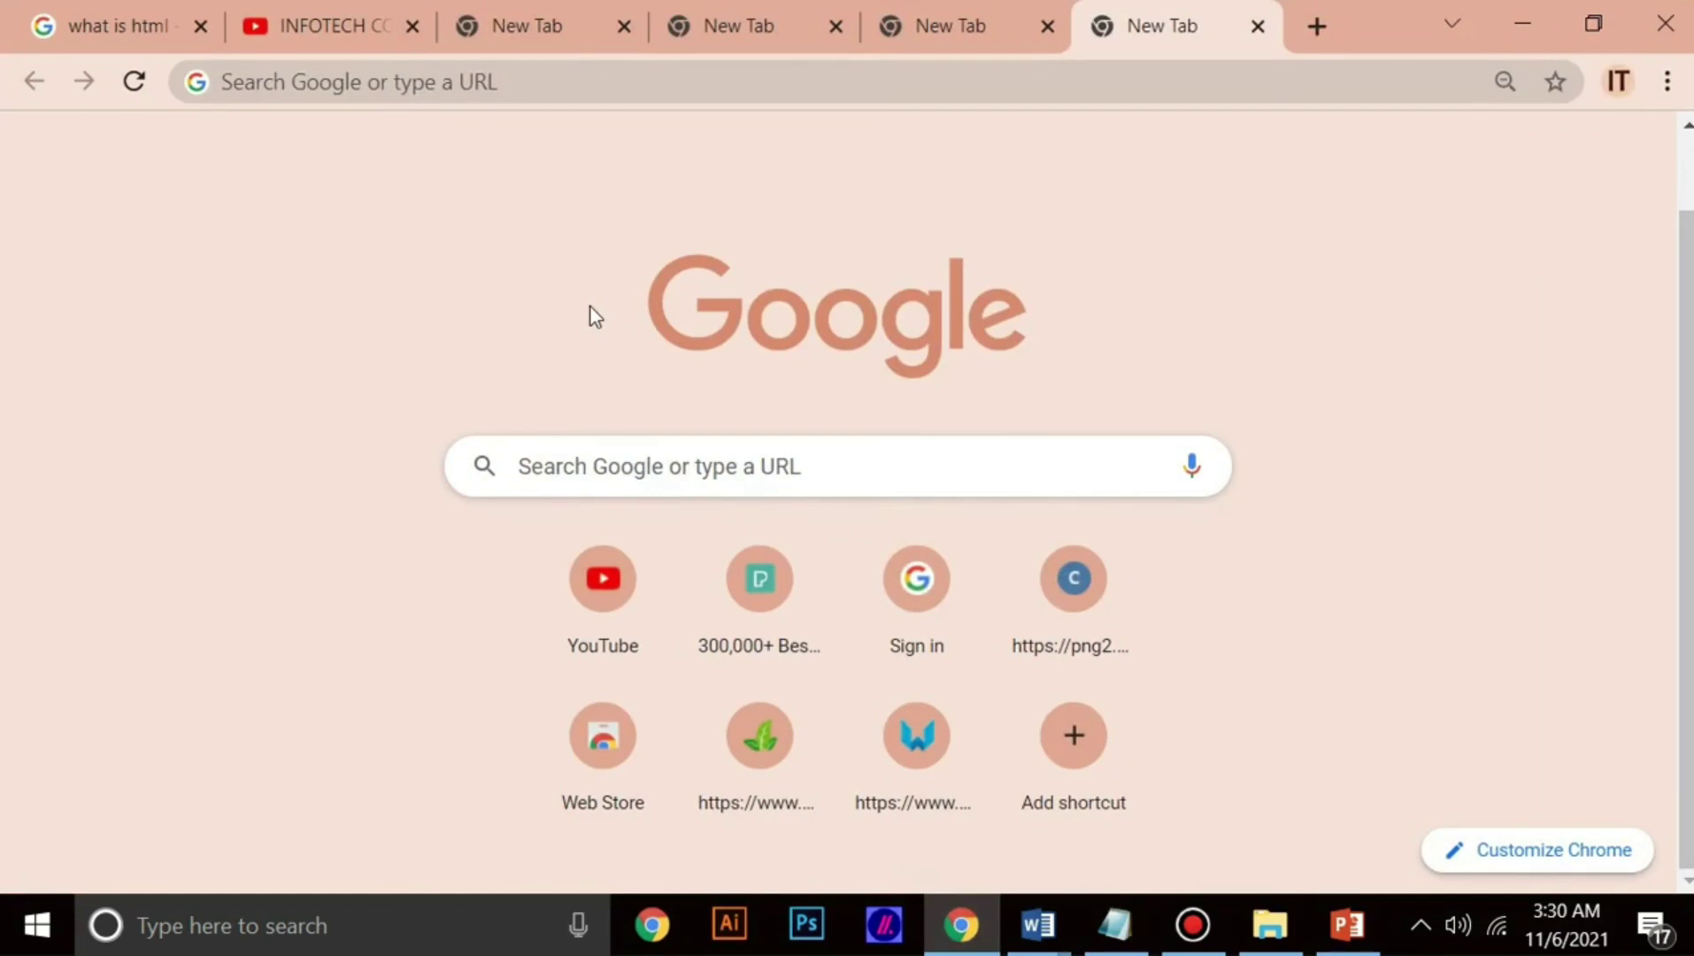
{"action": "key", "text": "ctrl+n"}
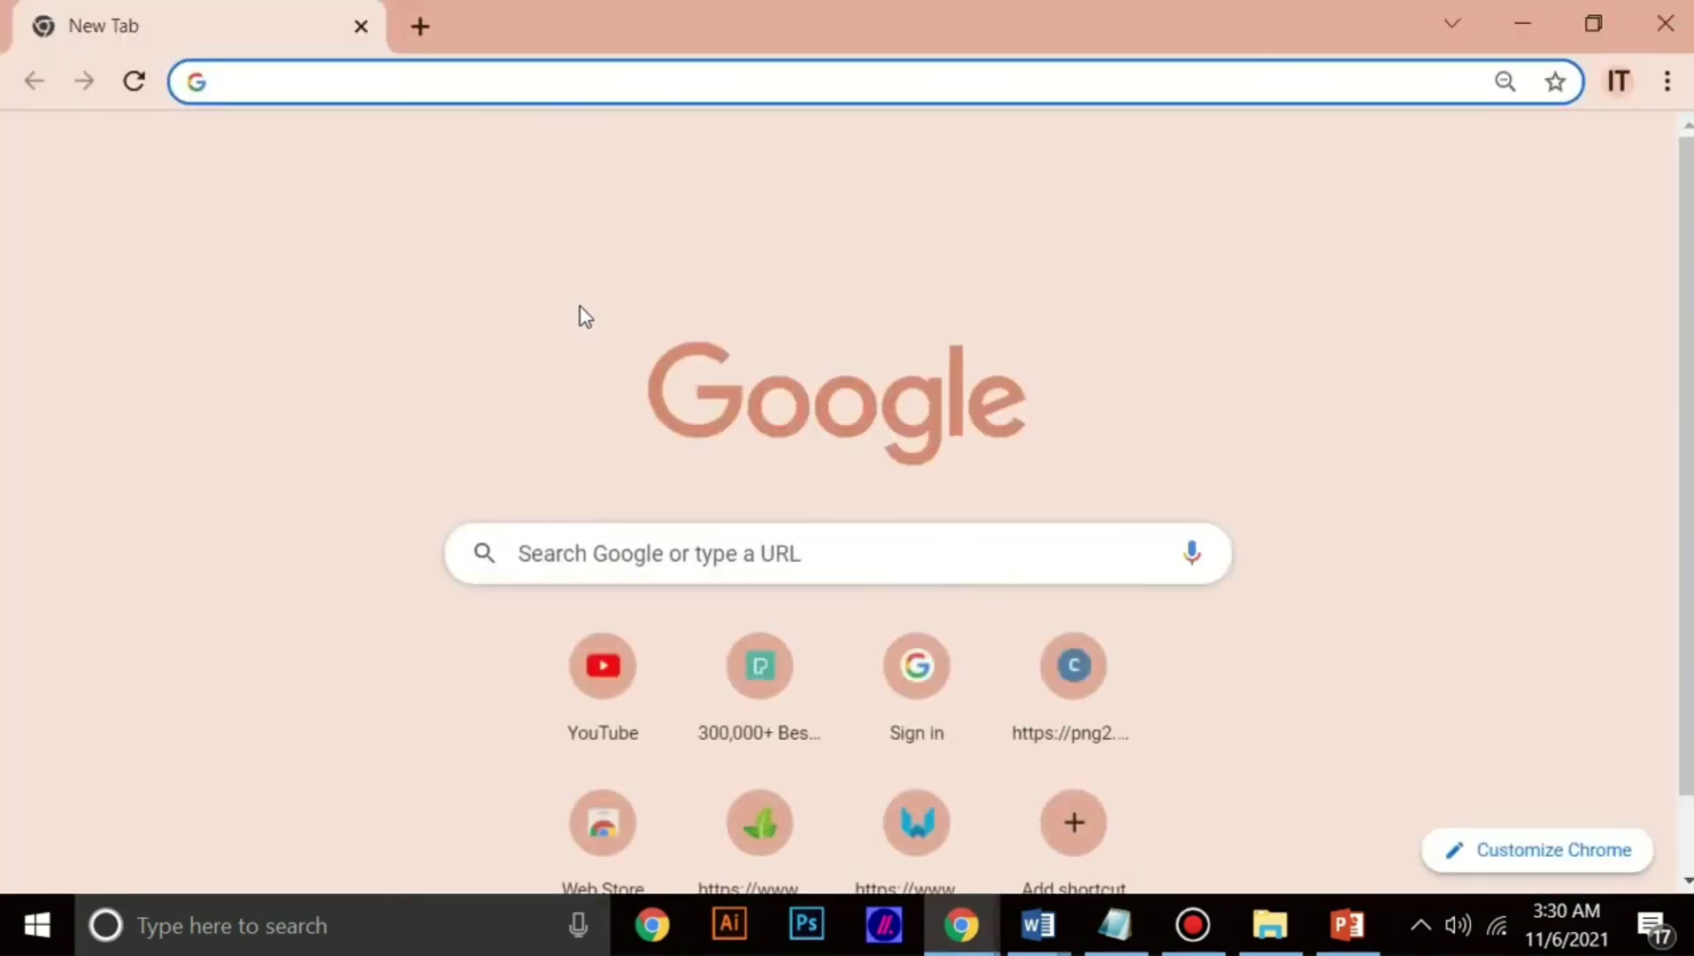
{"action": "mouse_move", "coordinate": [961, 925]}
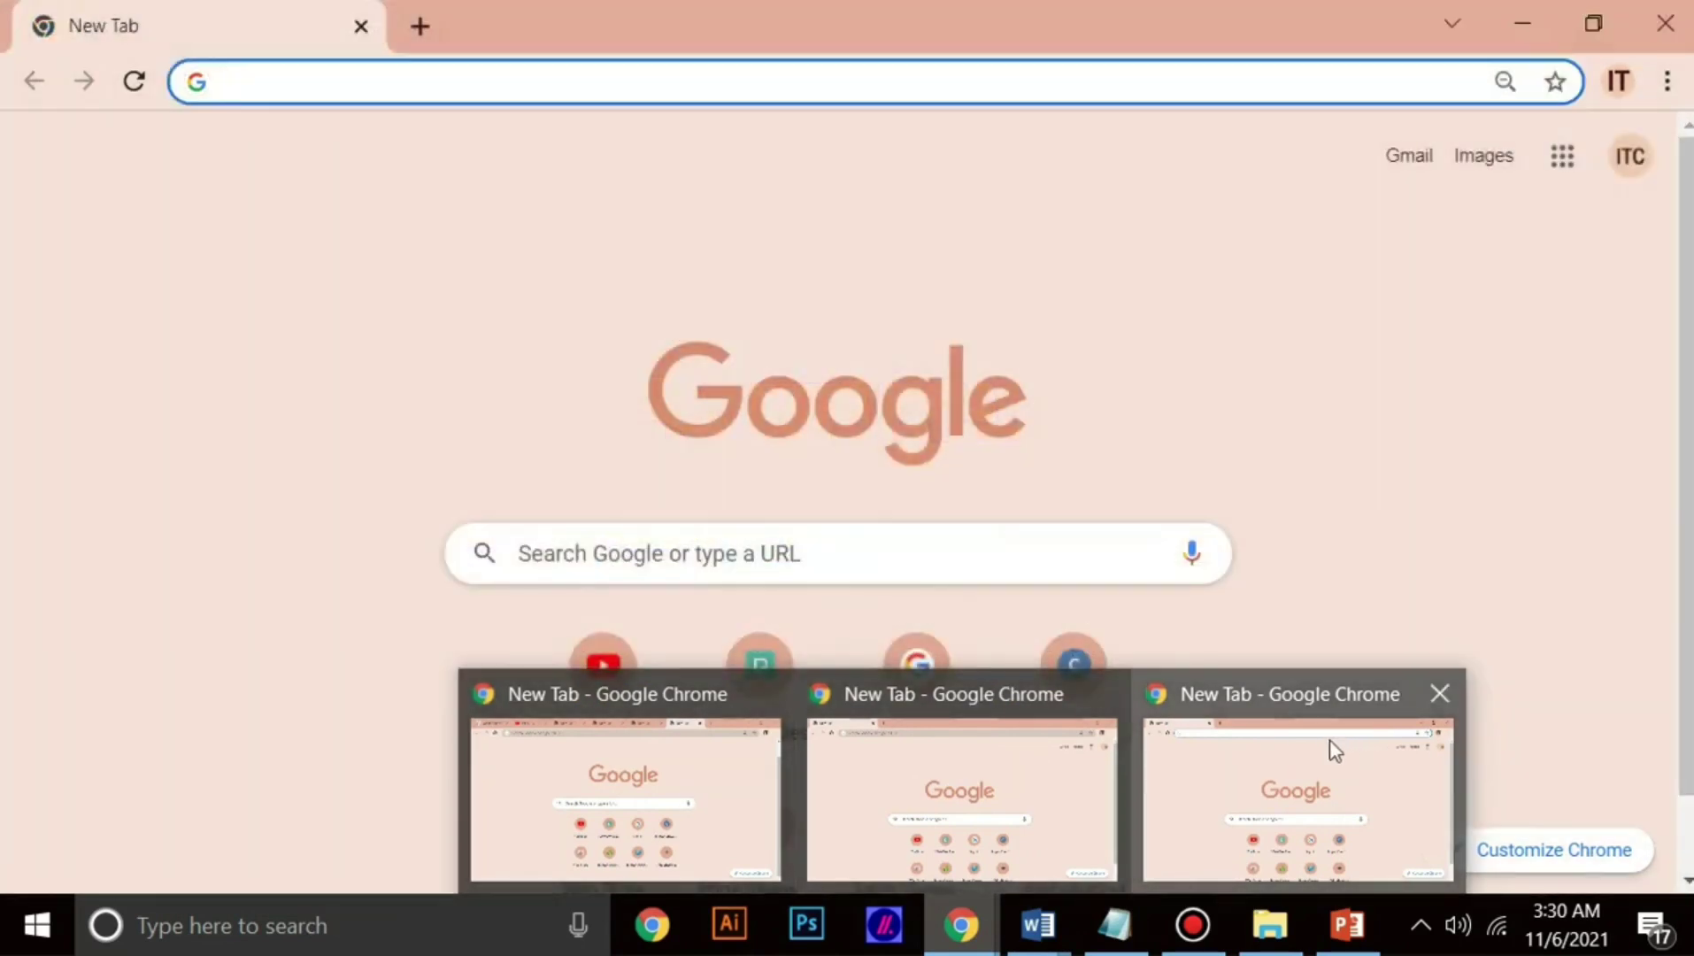
{"action": "left_click", "coordinate": [963, 708]}
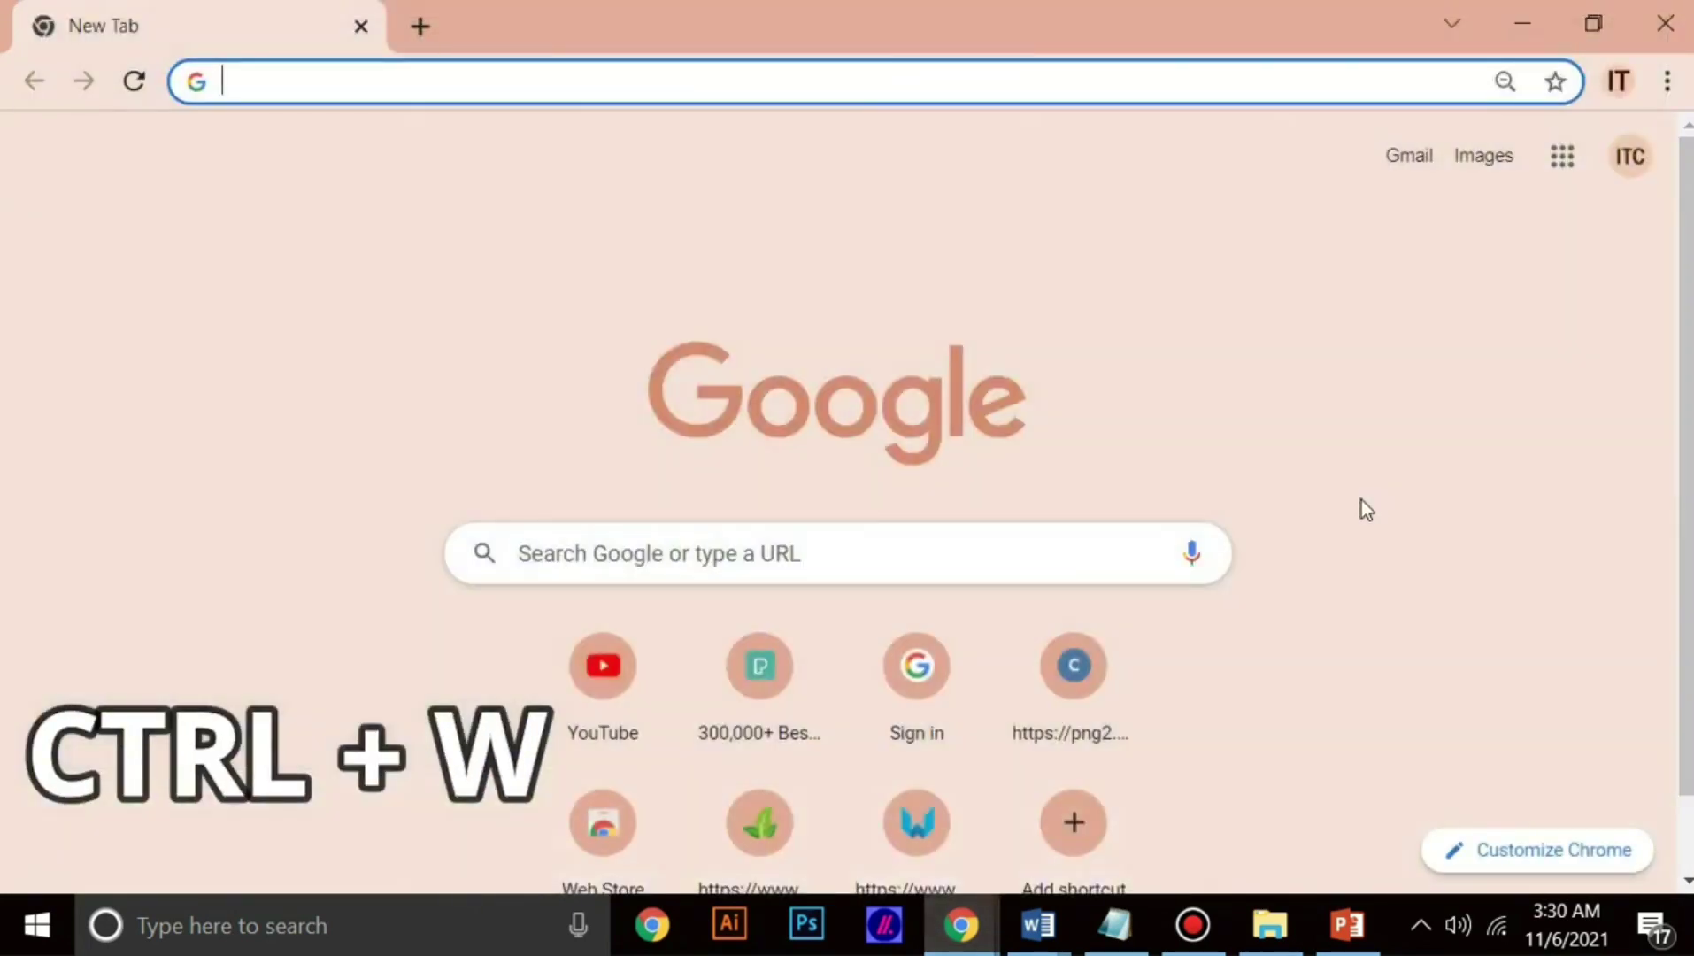
{"action": "key", "text": "ctrl+w"}
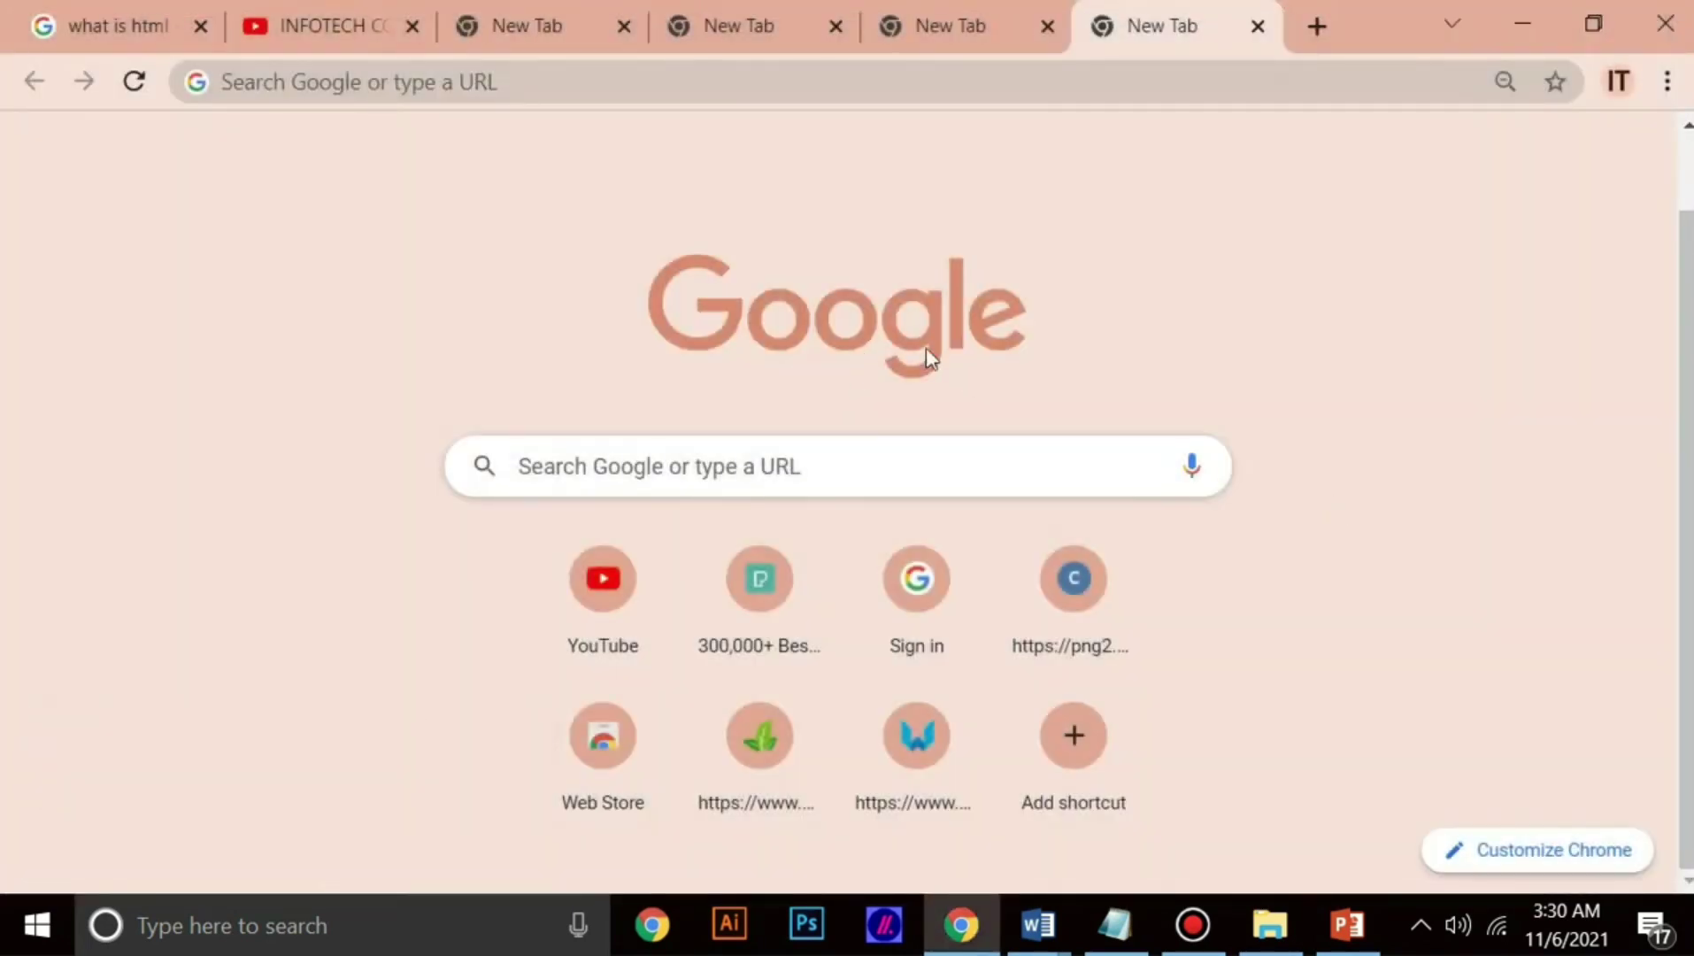
{"action": "mouse_move", "coordinate": [978, 933]}
{"action": "left_click", "coordinate": [1535, 17]}
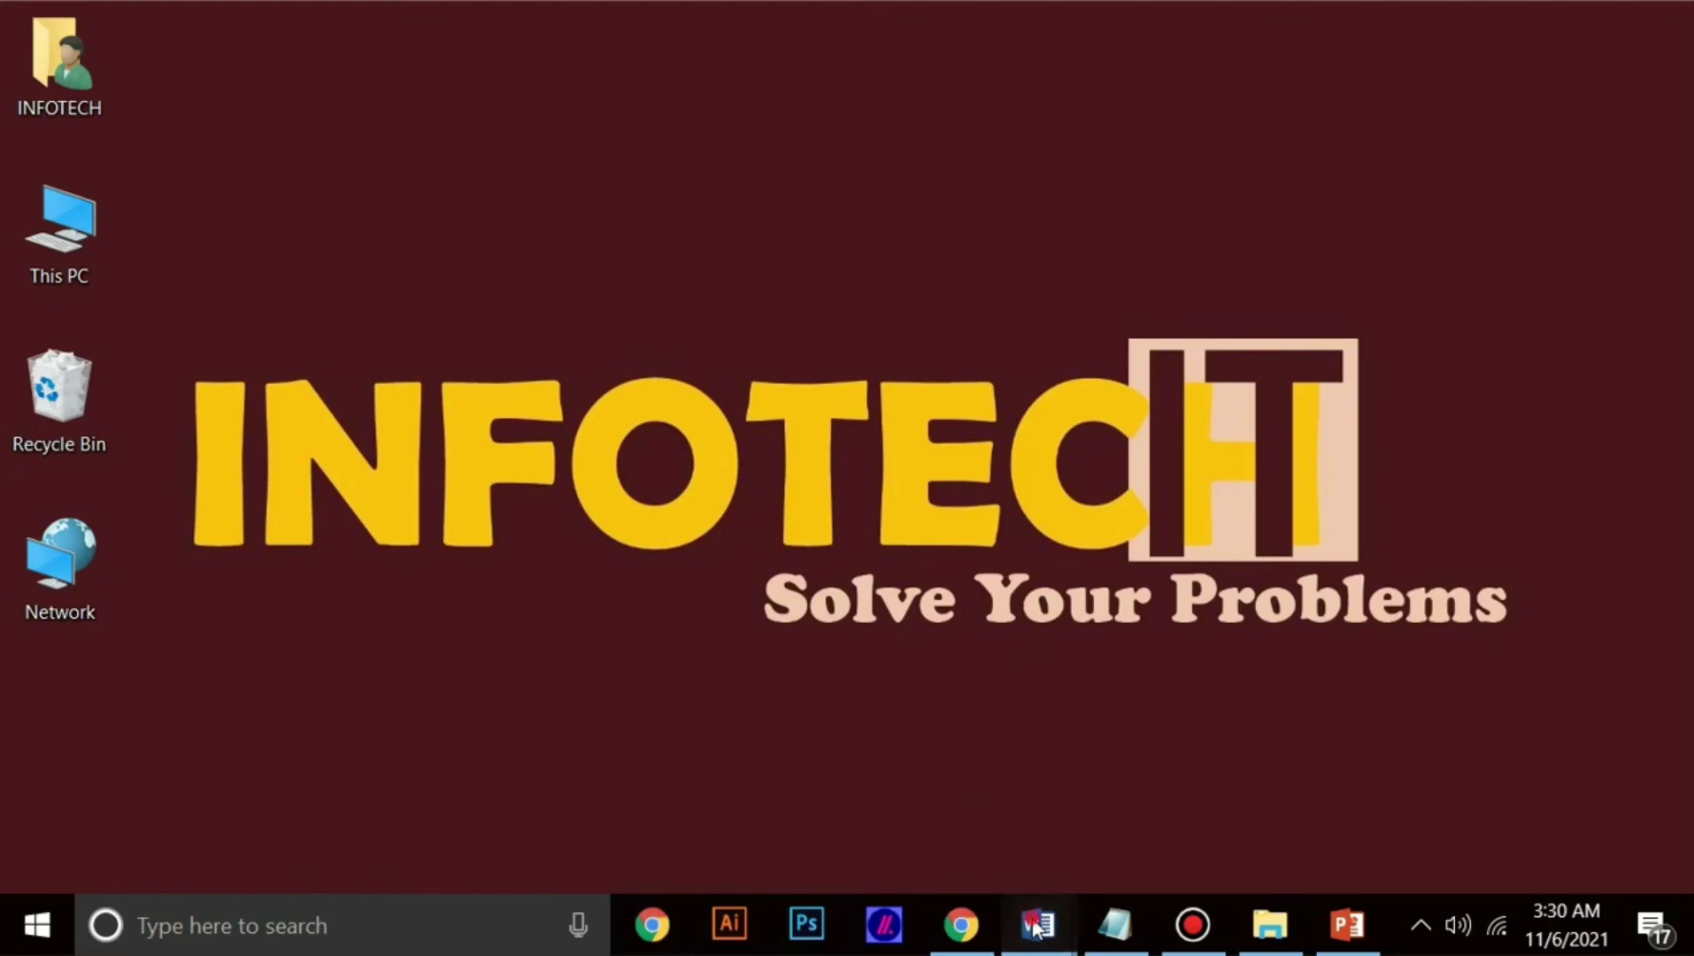
Step: Switch to the "abc" document in Word and cut the opening "Flim provides a powerful way" paragraph on page 1
{"action": "mouse_move", "coordinate": [1034, 923]}
{"action": "left_click", "coordinate": [927, 738]}
{"action": "scroll", "coordinate": [707, 496], "scroll_direction": "up", "scroll_amount": 14}
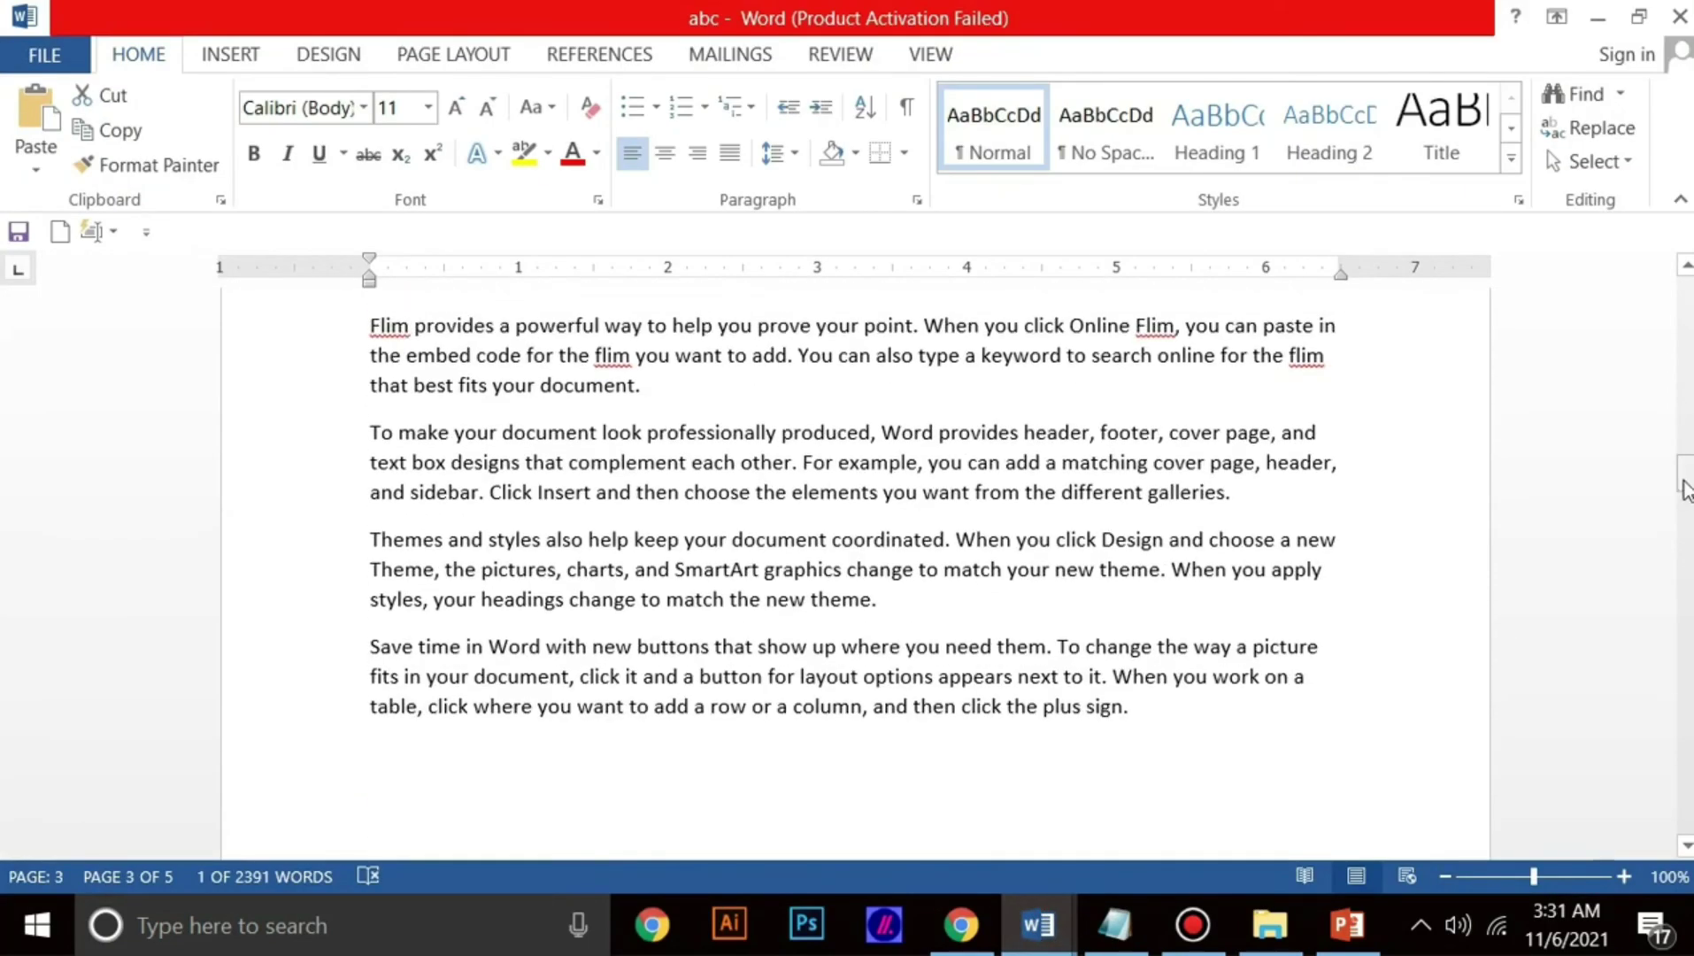
{"action": "scroll", "coordinate": [648, 543], "scroll_direction": "up", "scroll_amount": 20}
{"action": "left_click_drag", "start_coordinate": [651, 540], "coordinate": [365, 485]}
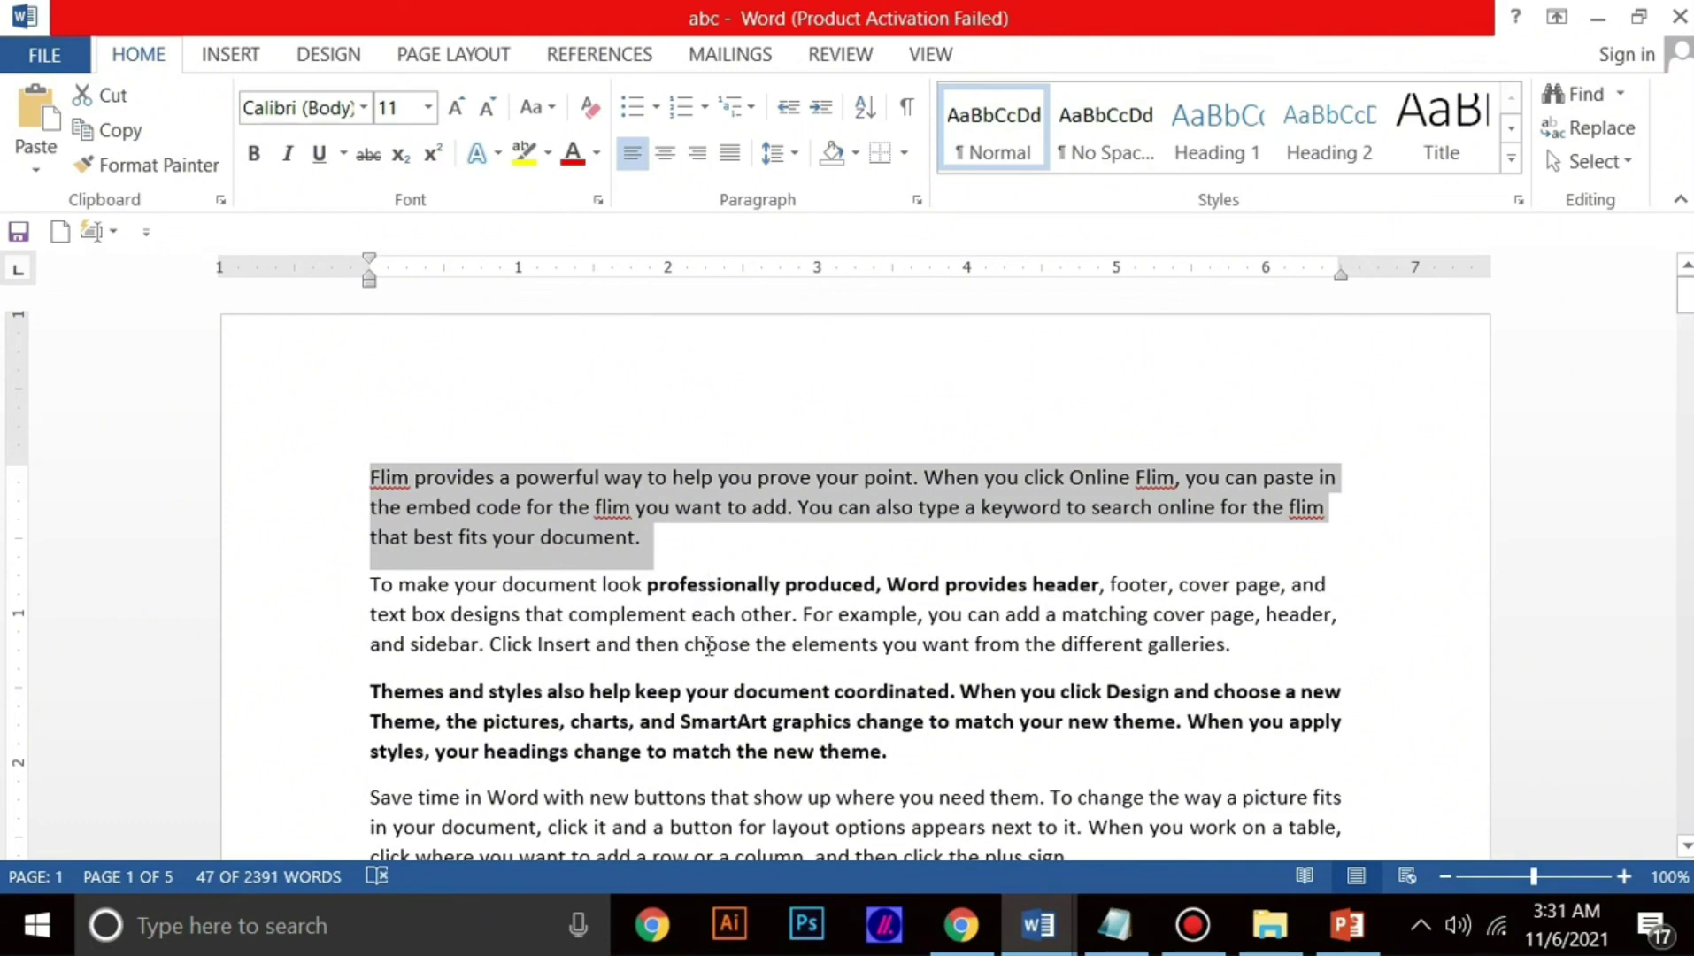
{"action": "key", "text": "ctrl+x"}
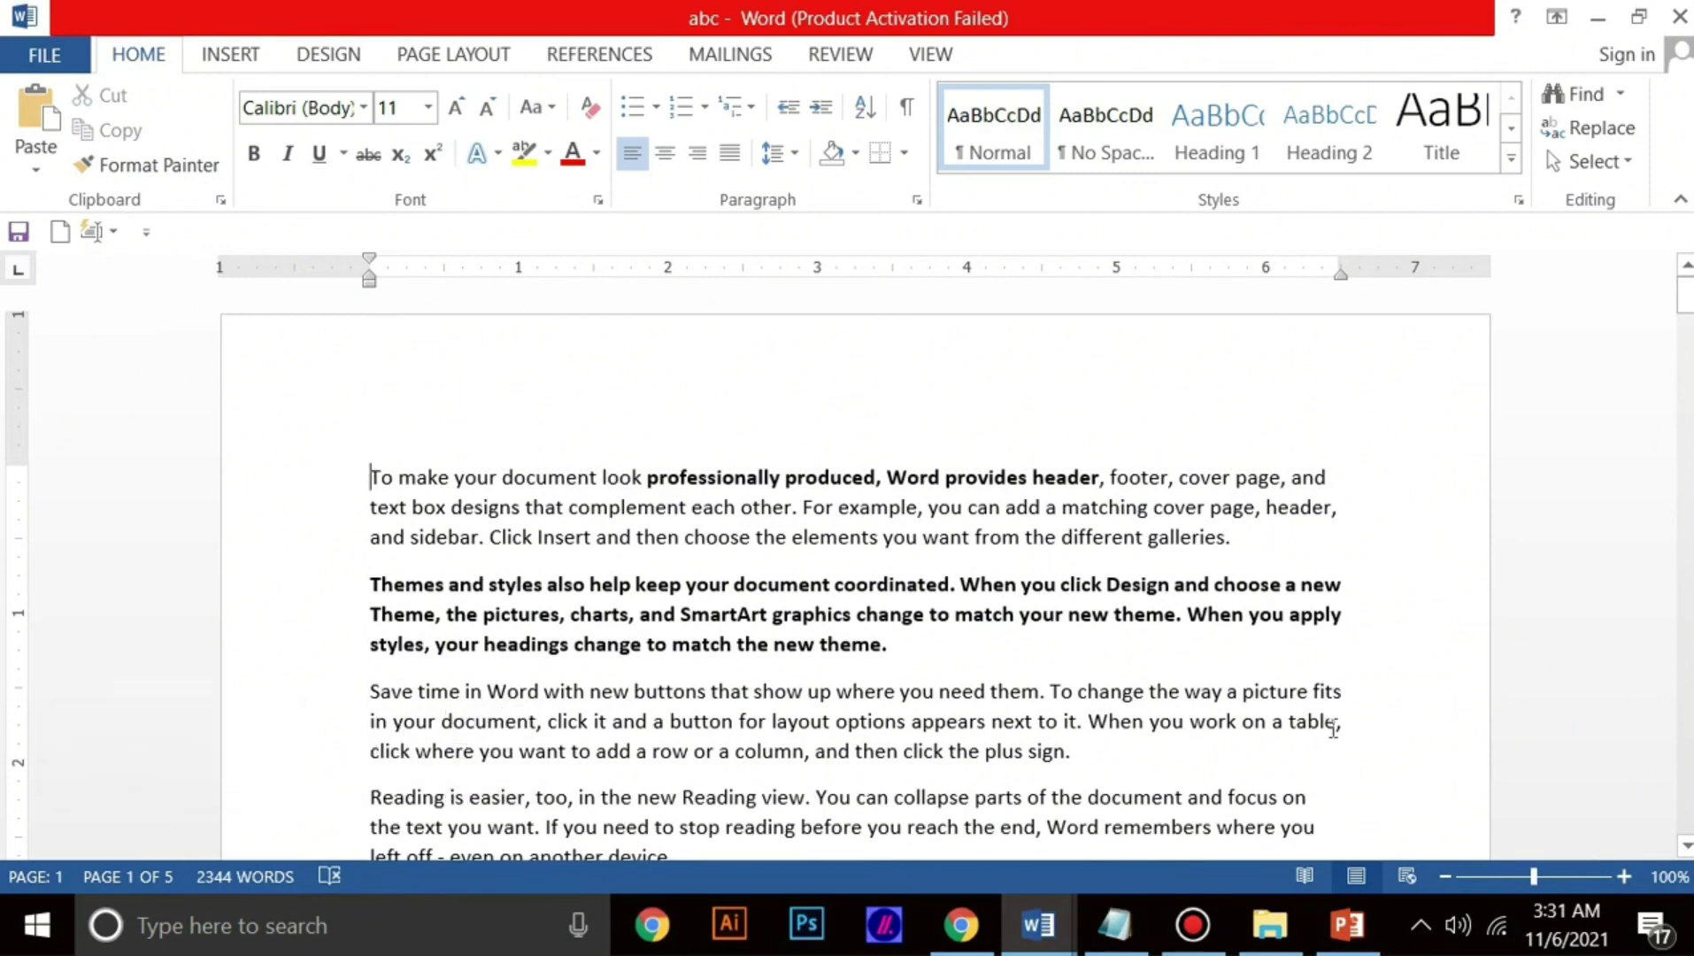
Step: Paste the cut paragraph into the blank Document4 and move its window aside so the "abc" document shows behind it
{"action": "mouse_move", "coordinate": [1058, 920]}
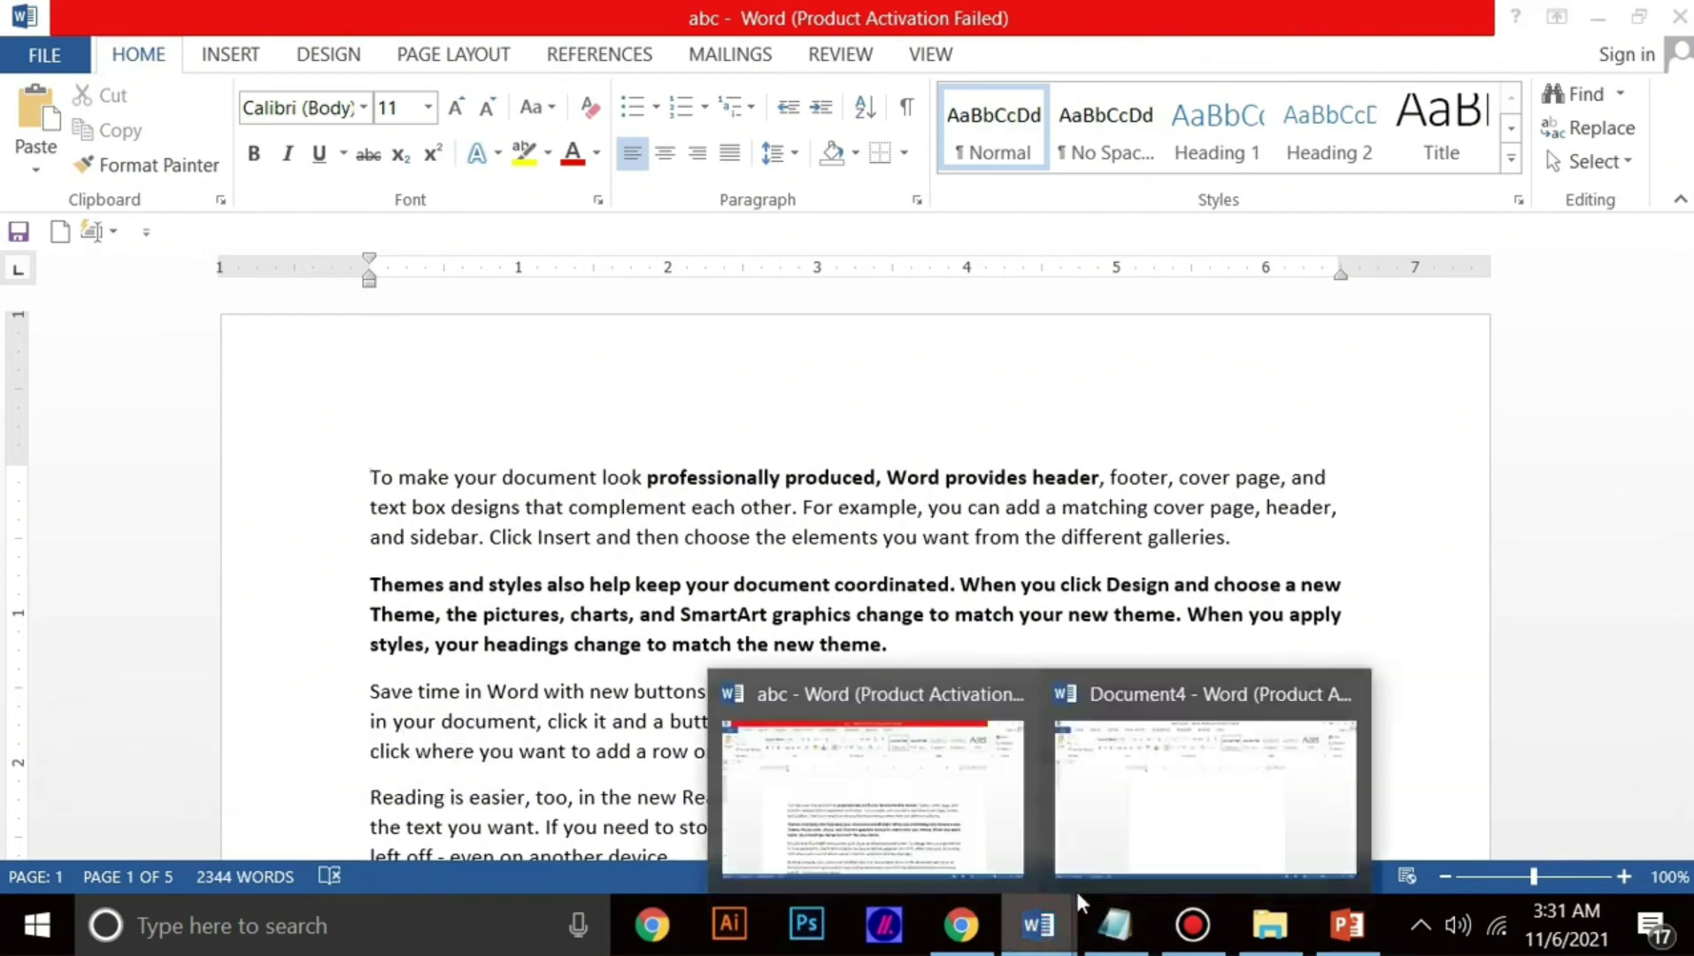
{"action": "left_click", "coordinate": [1172, 776]}
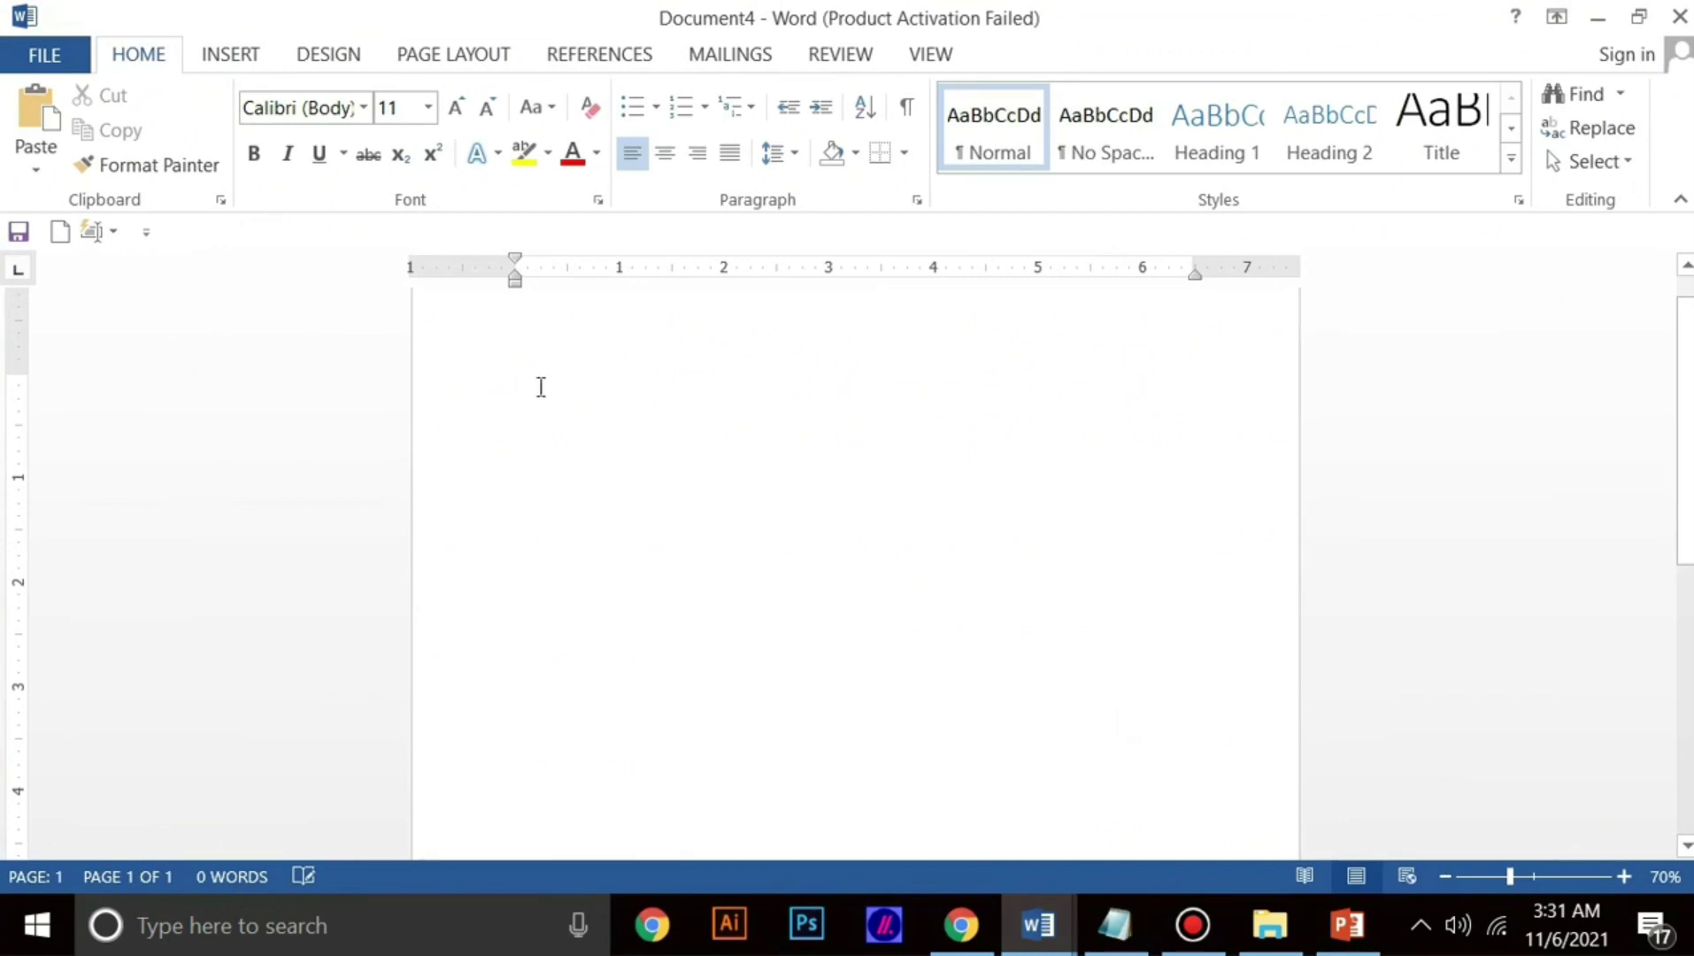
{"action": "key", "text": "ctrl+v"}
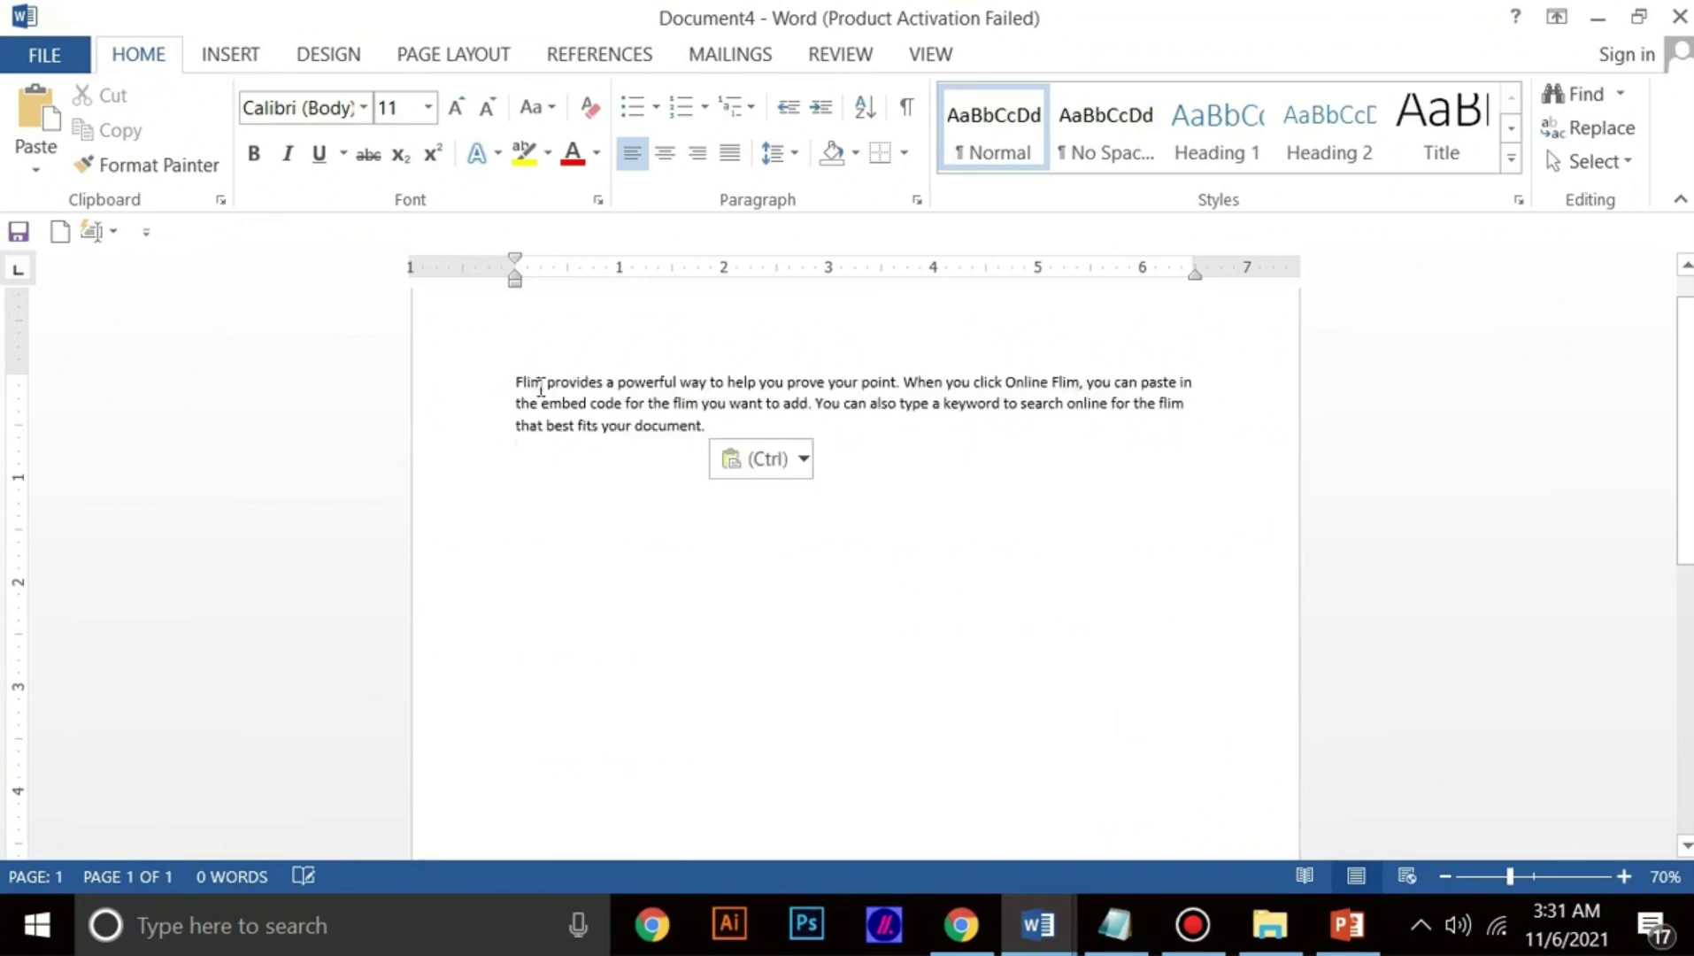
{"action": "left_click_drag", "start_coordinate": [757, 11], "coordinate": [1292, 379]}
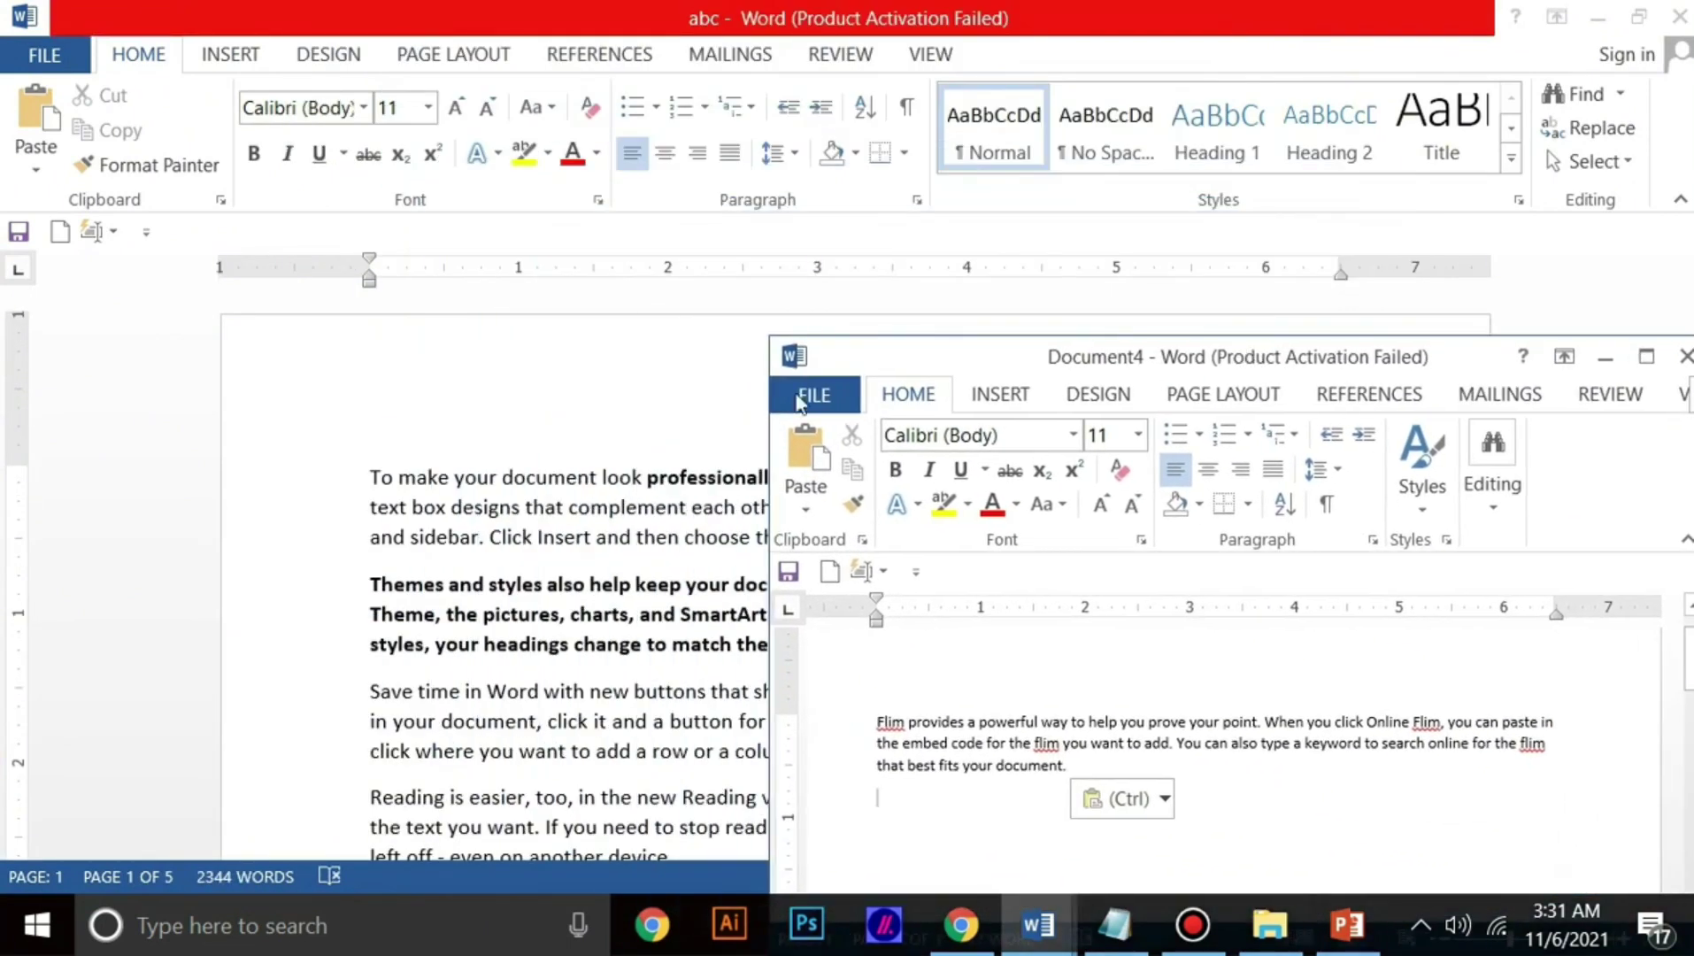
Step: Bring Document4 back to the front, close it without saving, and minimize the "abc" document
{"action": "left_click", "coordinate": [372, 477]}
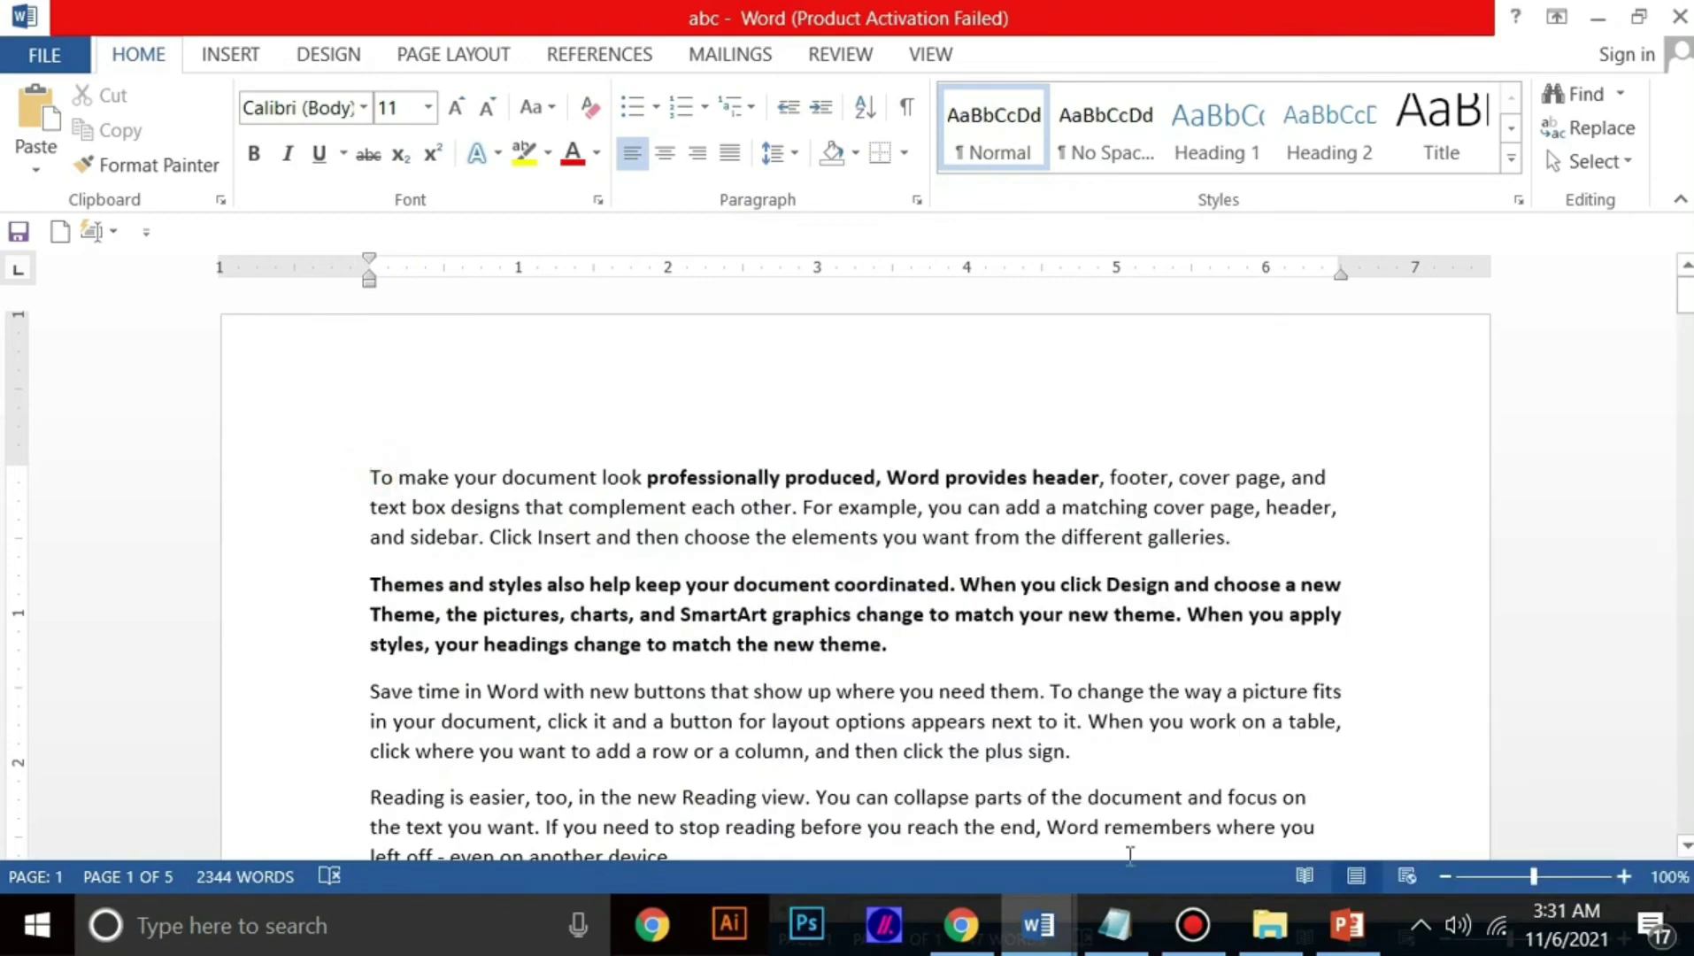
{"action": "mouse_move", "coordinate": [1038, 925]}
{"action": "left_click", "coordinate": [1170, 828]}
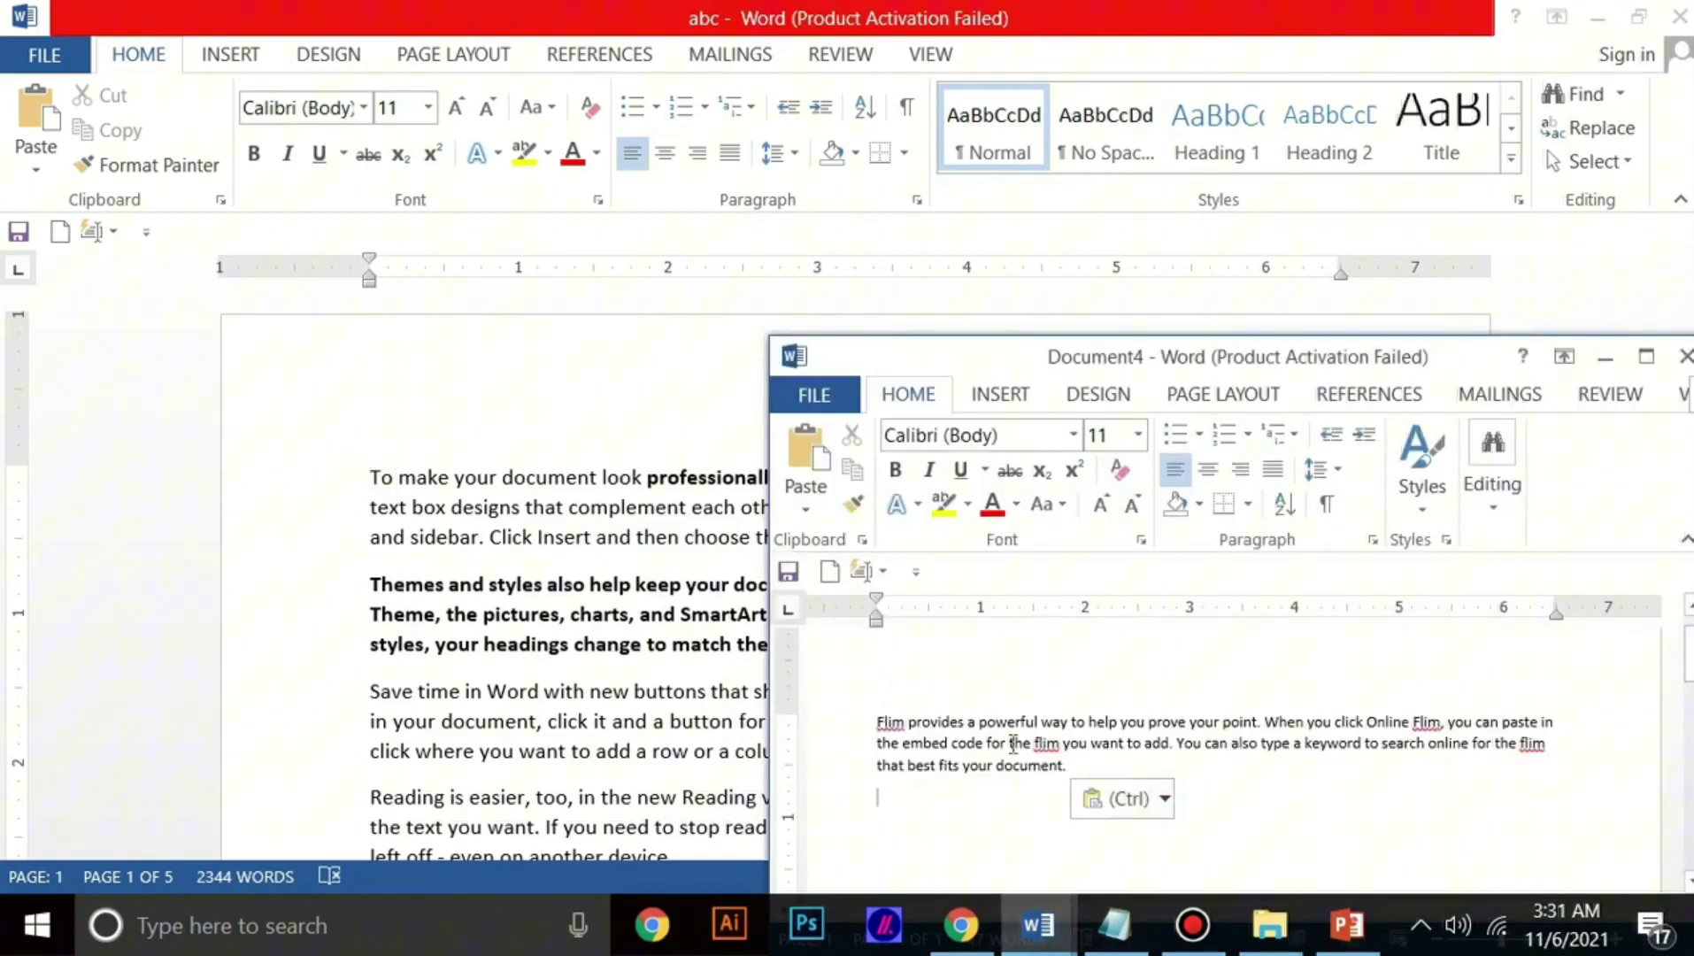
{"action": "left_click", "coordinate": [1685, 356]}
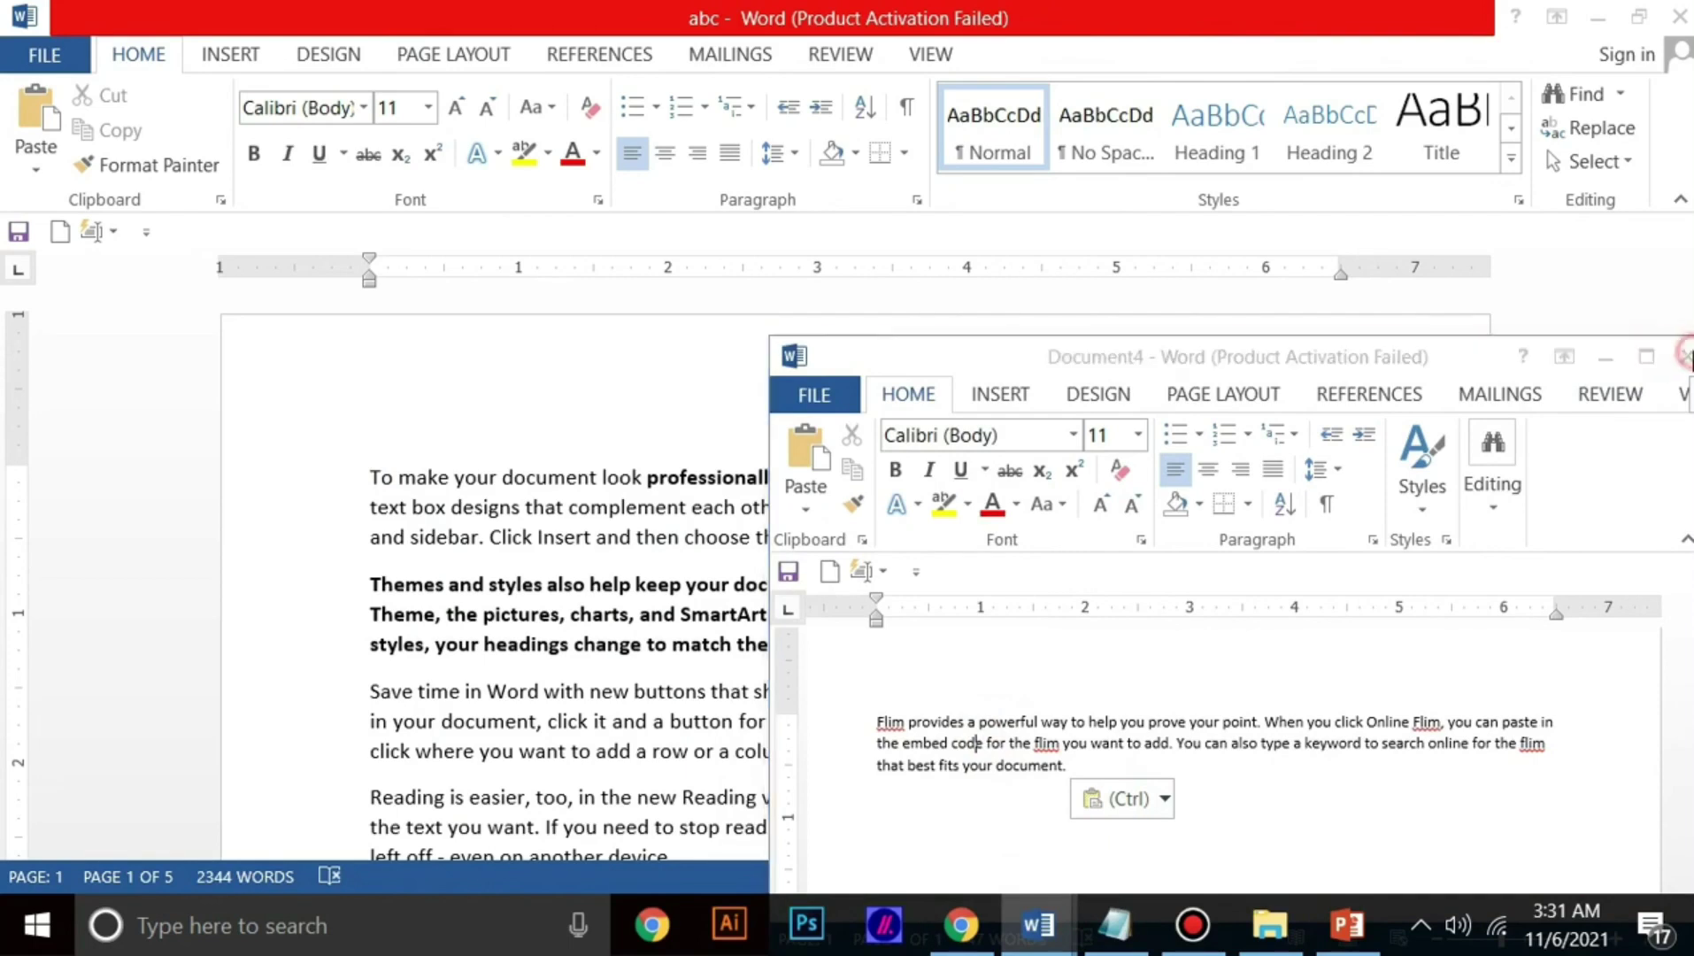
{"action": "left_click", "coordinate": [872, 525]}
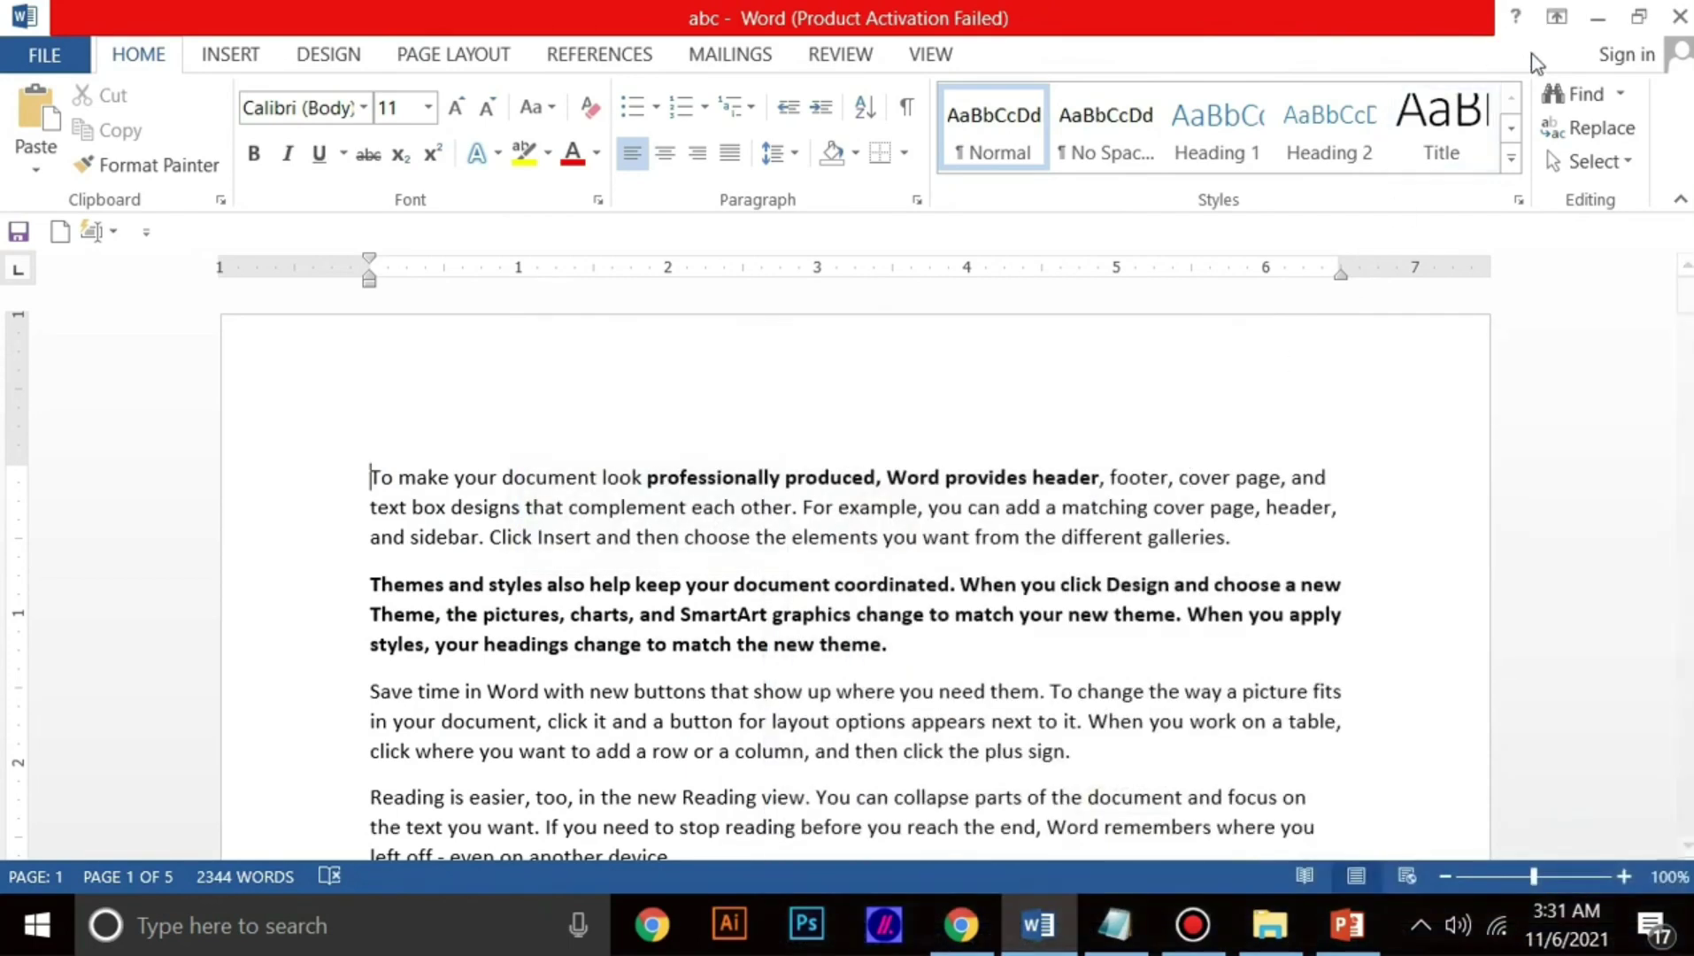
{"action": "left_click", "coordinate": [1598, 18]}
Step: Open the Documents folder from This PC and cut the Word file "unit 8"
{"action": "double_click", "coordinate": [60, 229]}
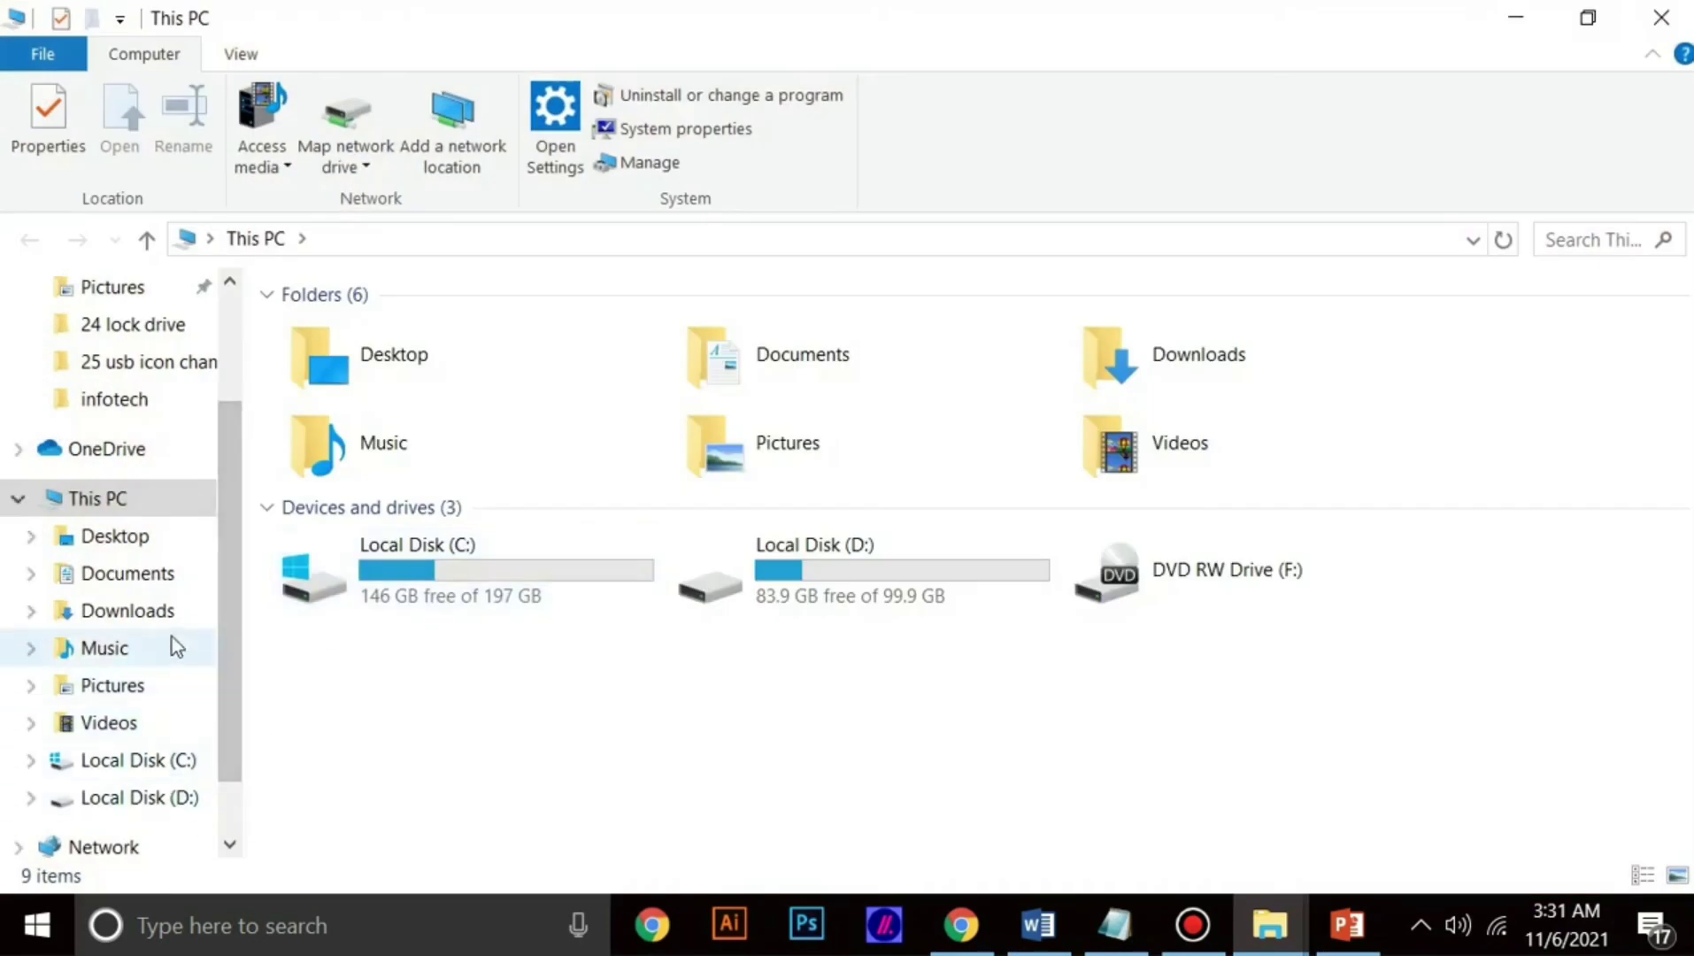
{"action": "left_click", "coordinate": [156, 577]}
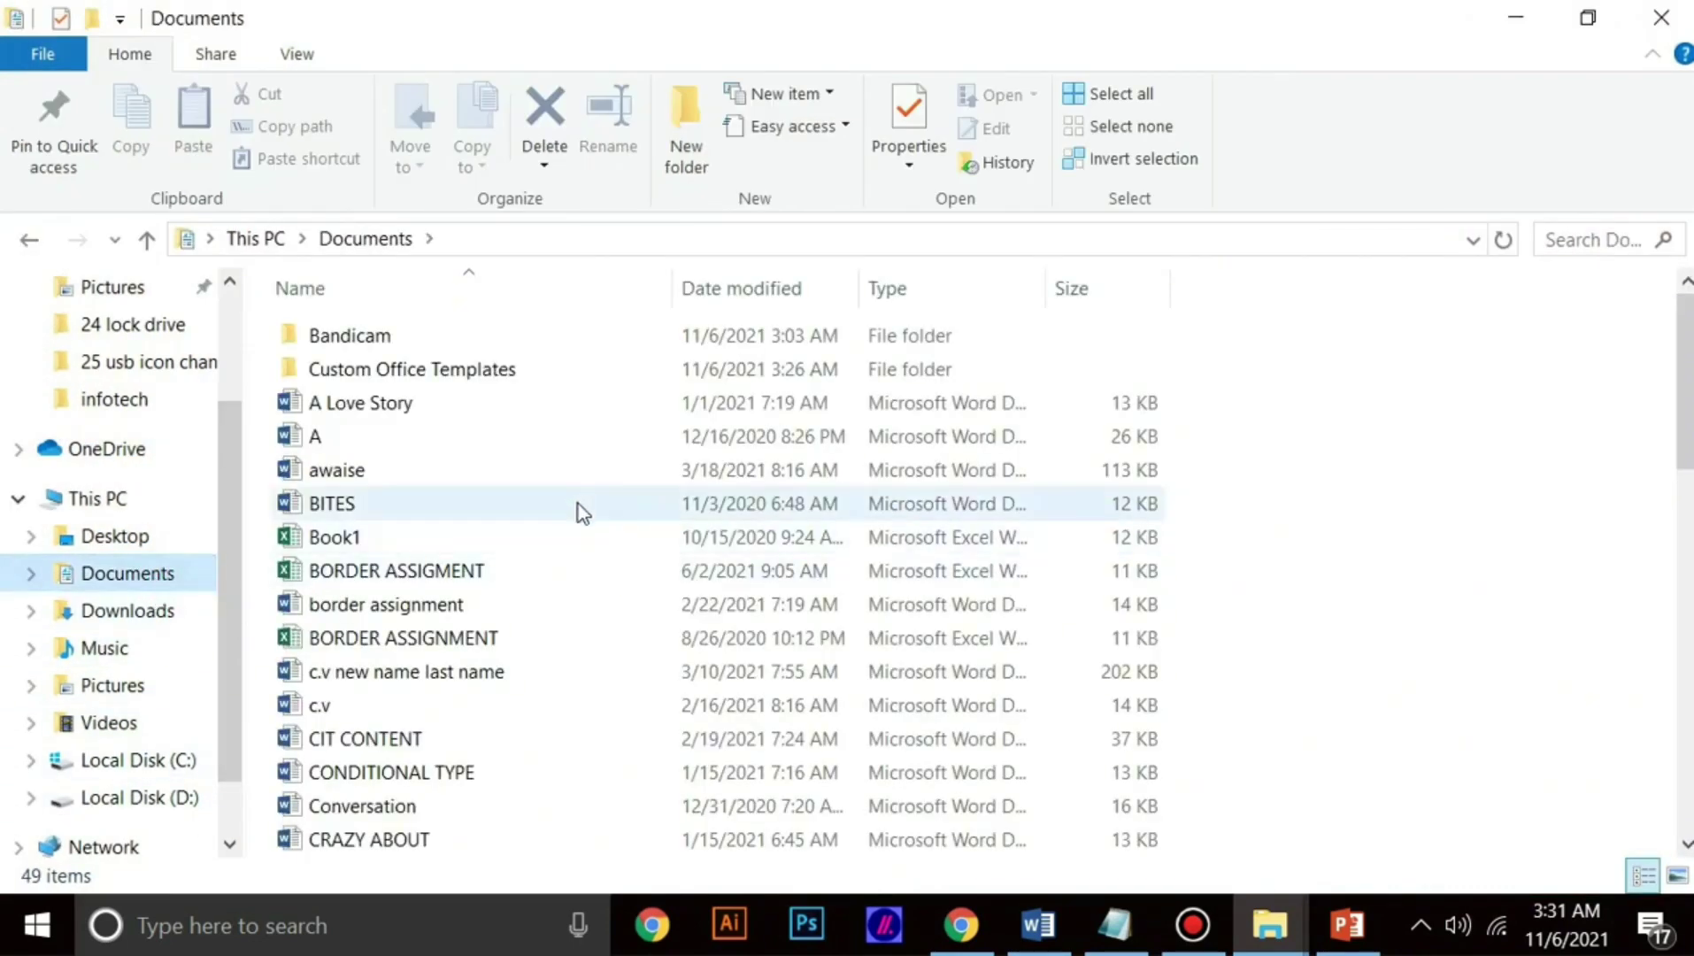
{"action": "scroll", "coordinate": [531, 496], "scroll_direction": "down", "scroll_amount": 11}
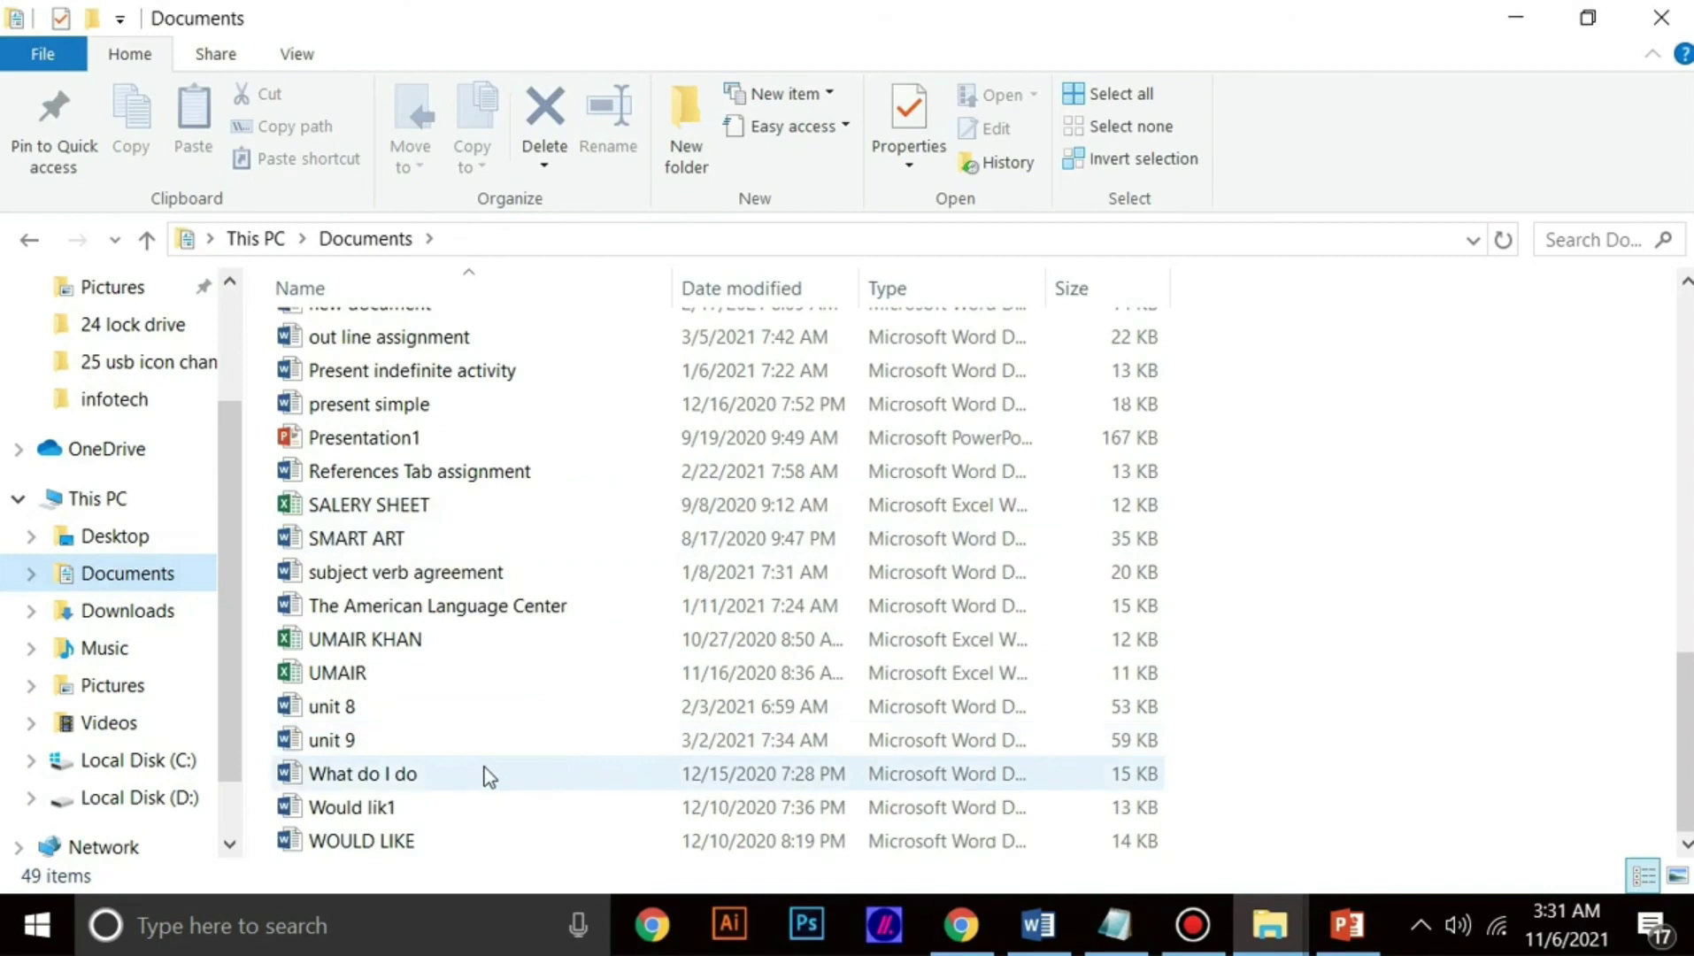
{"action": "left_click", "coordinate": [347, 713]}
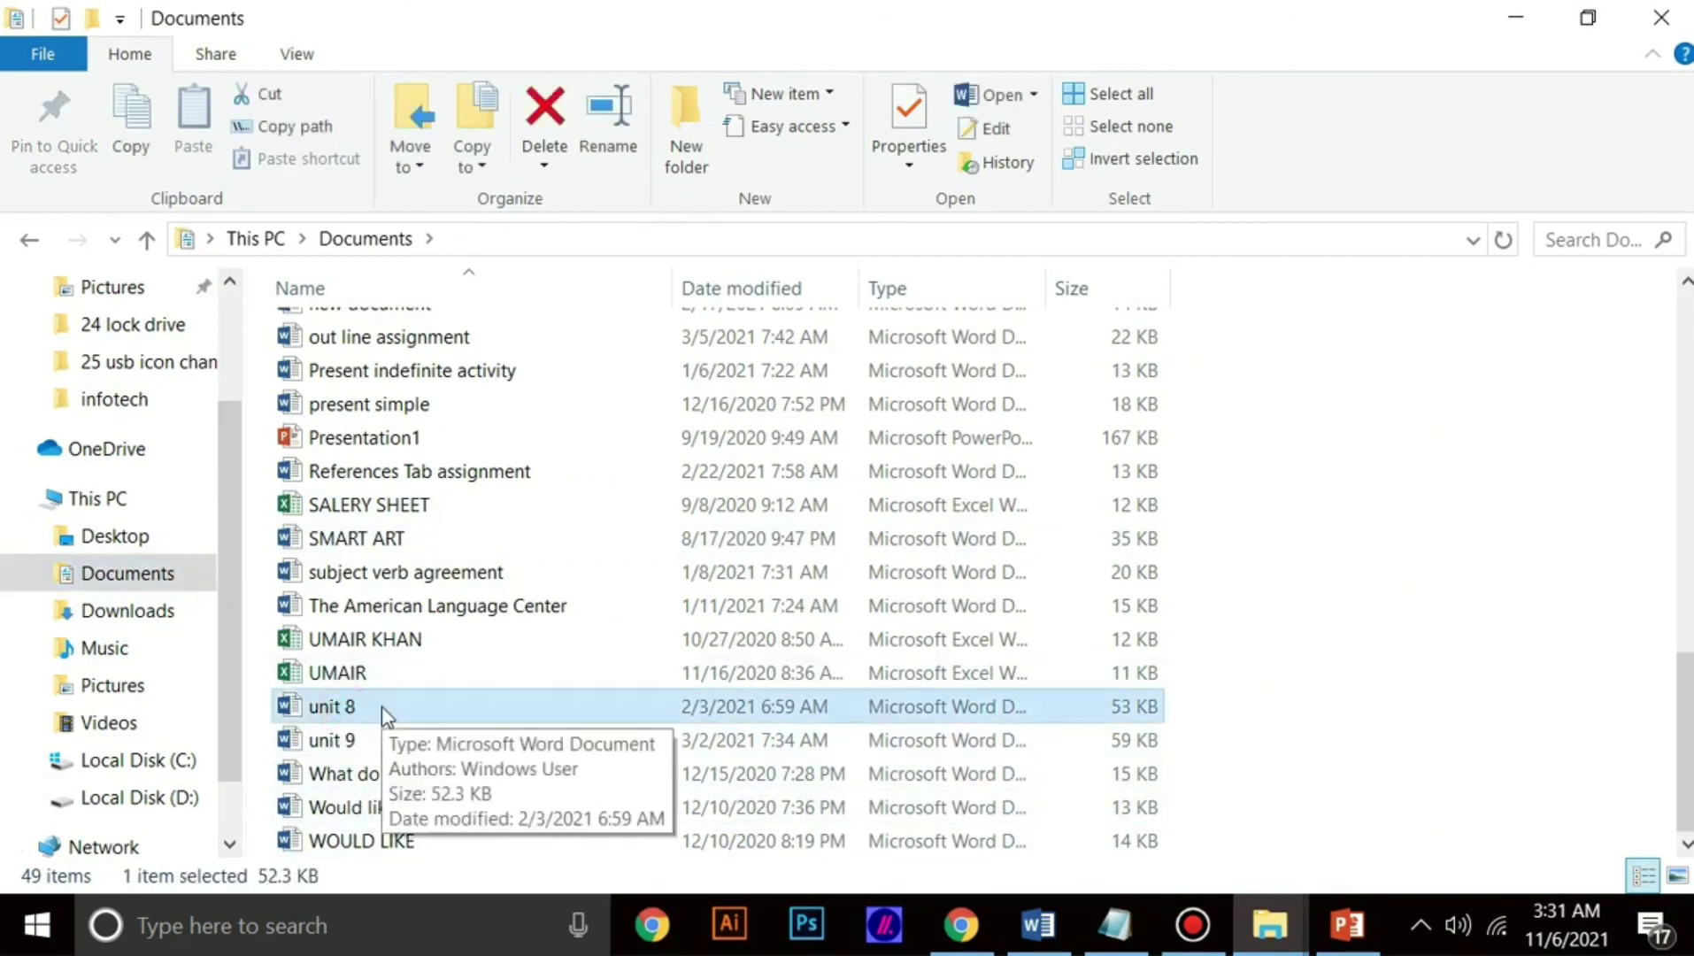
{"action": "key", "text": "ctrl+x"}
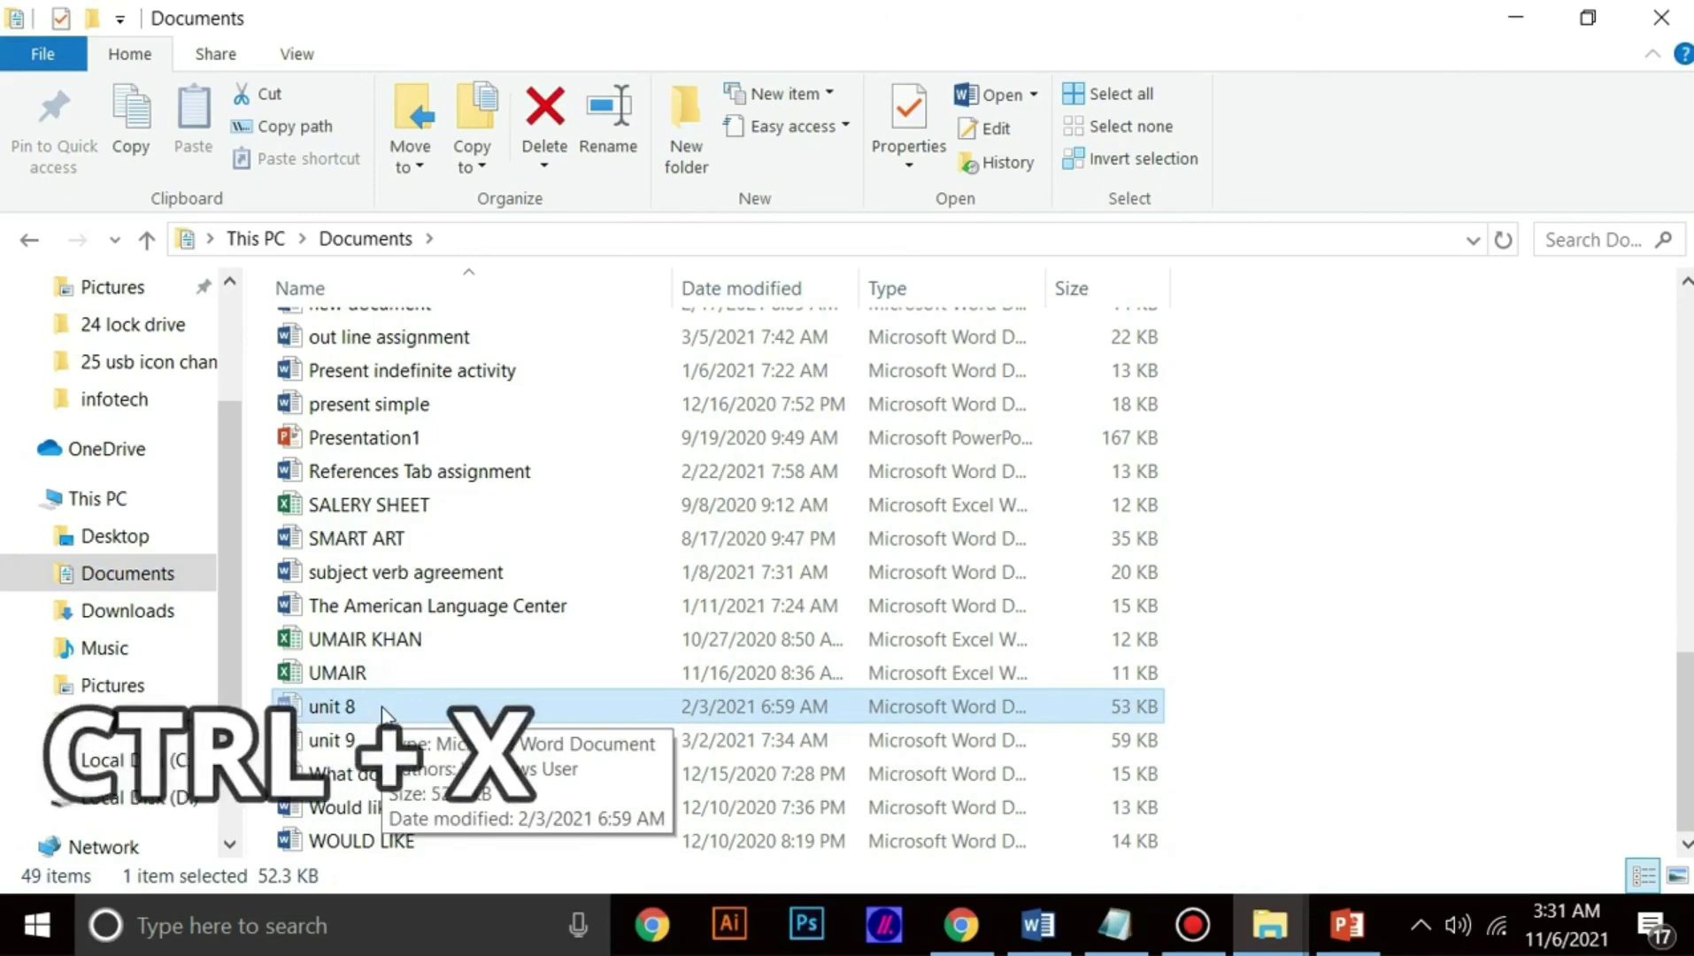
{"action": "left_click", "coordinate": [390, 740]}
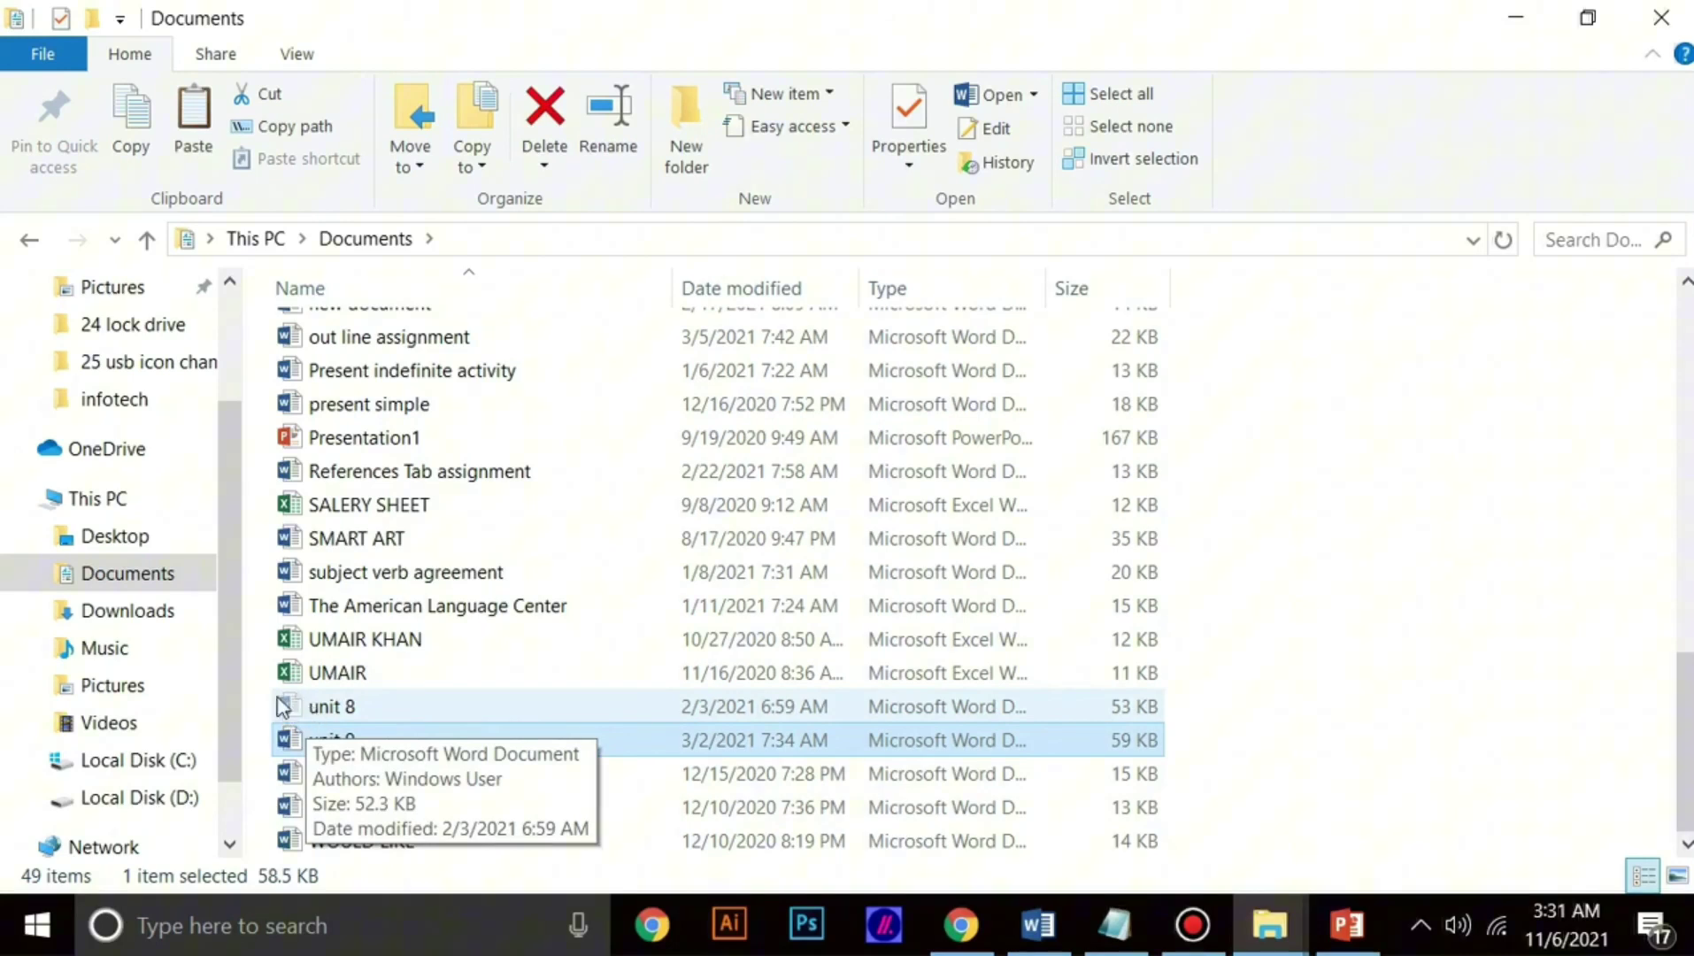
{"action": "left_click", "coordinate": [368, 712]}
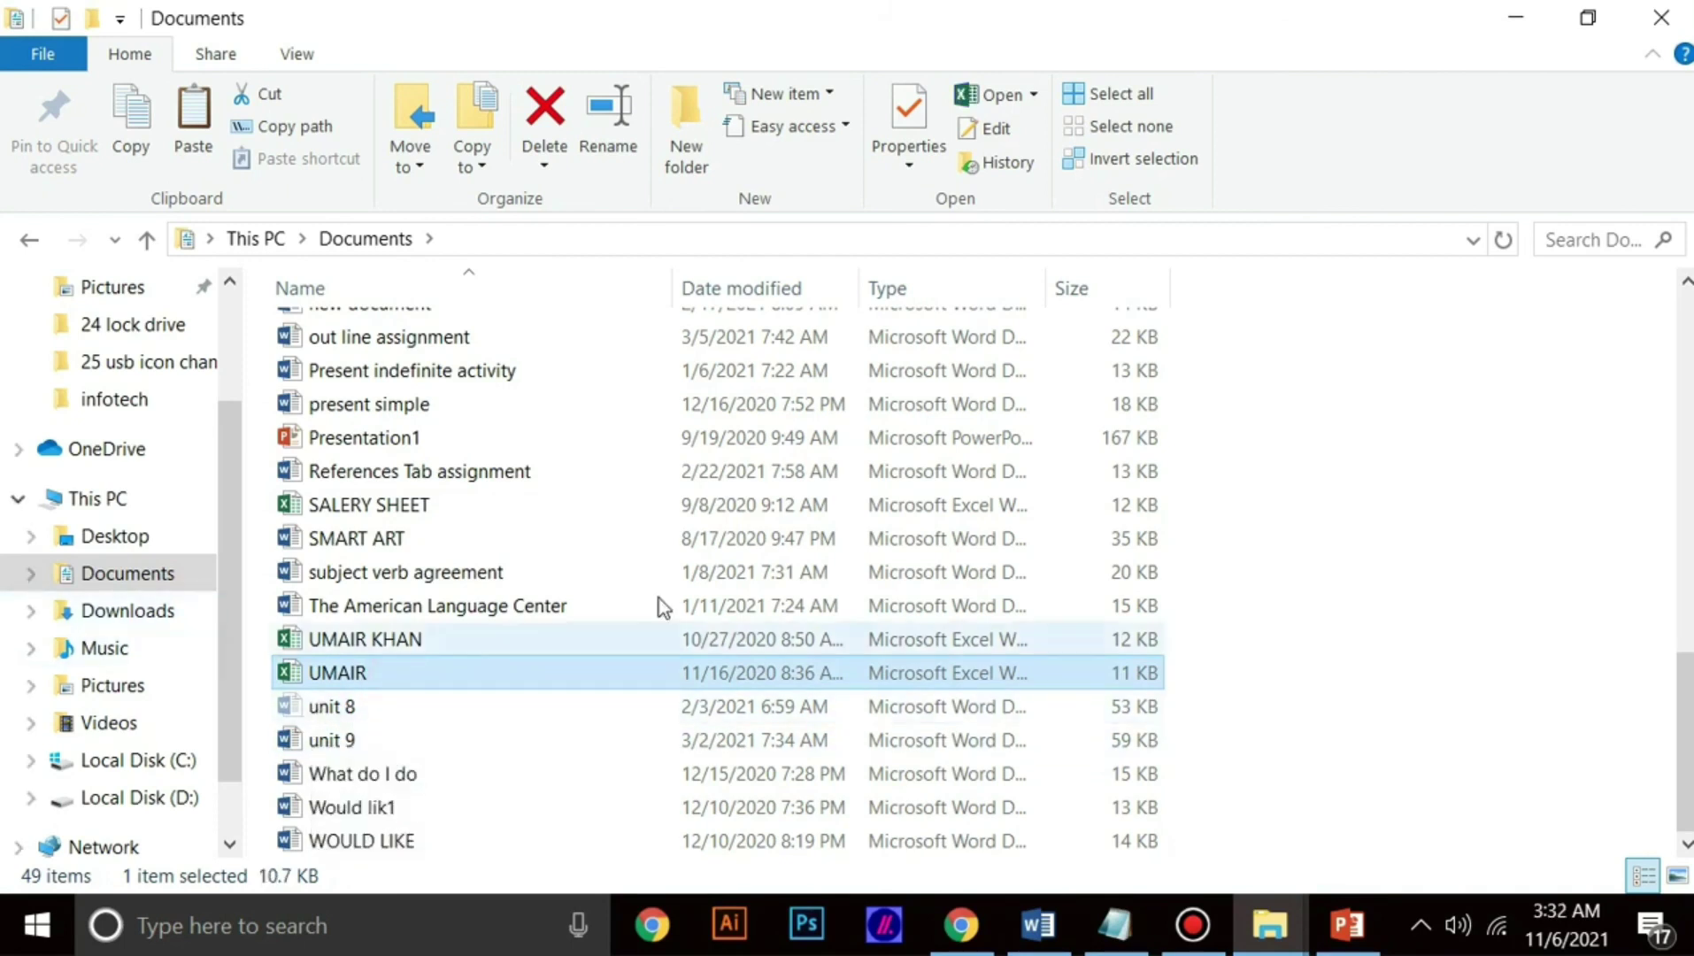
Step: Bring the Pictures folder window up beside Documents and paste the cut "unit 8" file into it
{"action": "left_click", "coordinate": [1270, 925]}
{"action": "left_click", "coordinate": [1133, 795]}
{"action": "left_click_drag", "start_coordinate": [699, 13], "coordinate": [1280, 210]}
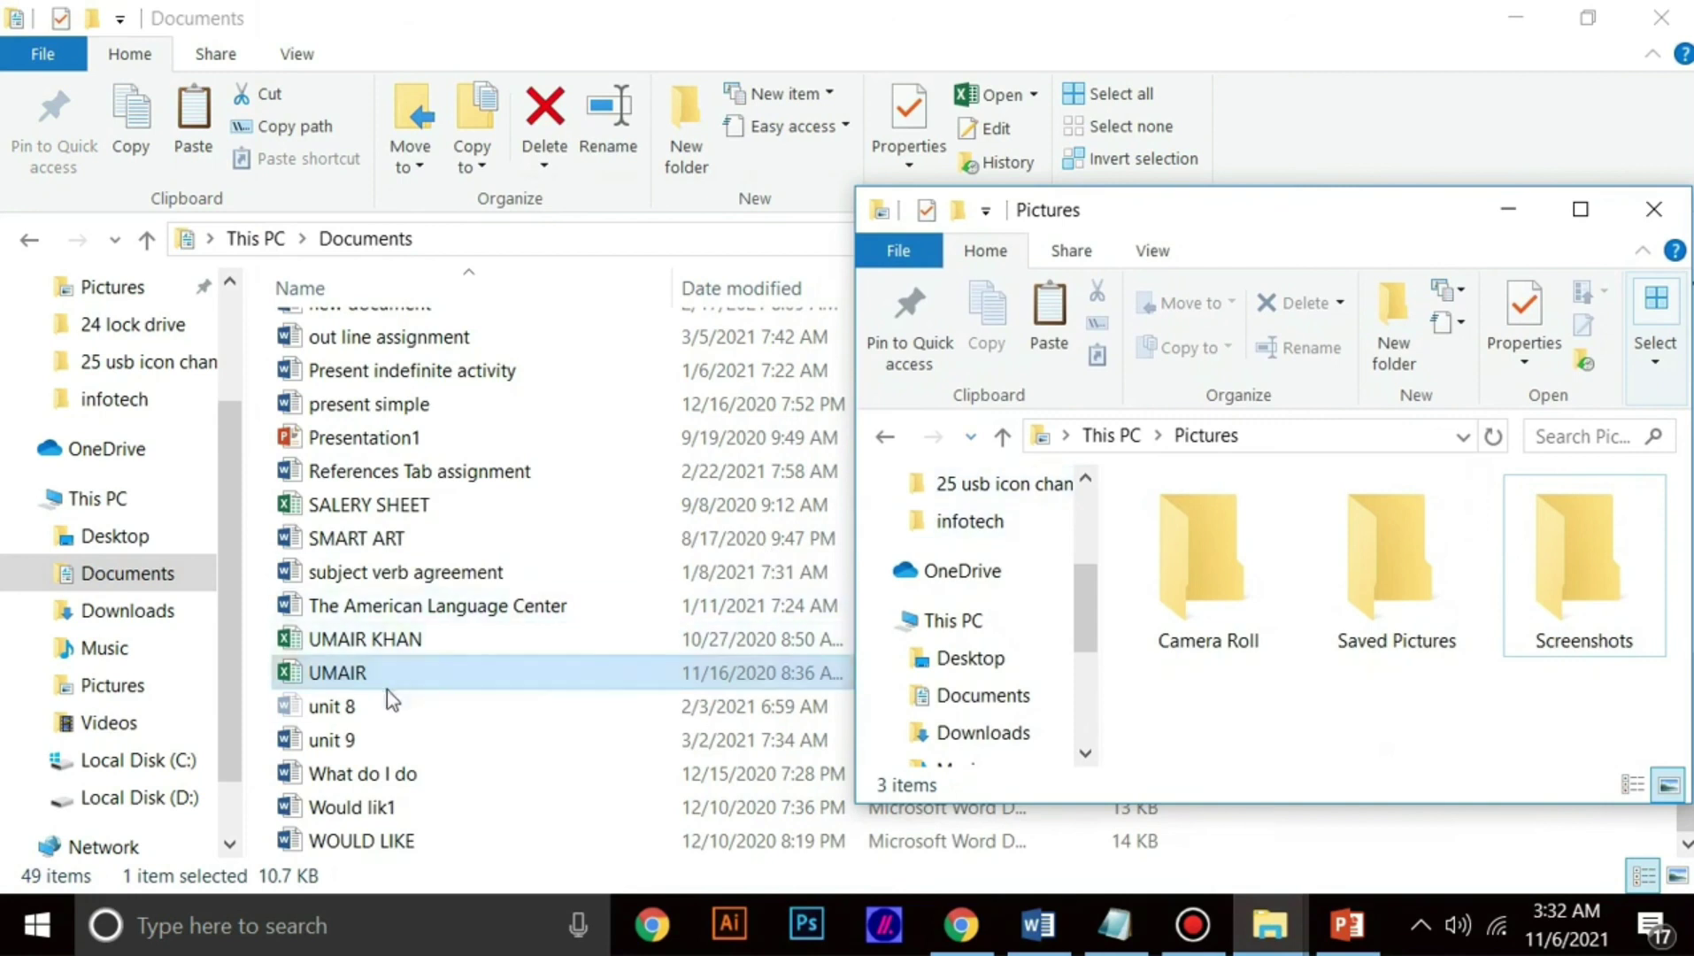
{"action": "left_click", "coordinate": [1233, 703]}
{"action": "left_click", "coordinate": [1231, 704]}
{"action": "key", "text": "ctrl+v"}
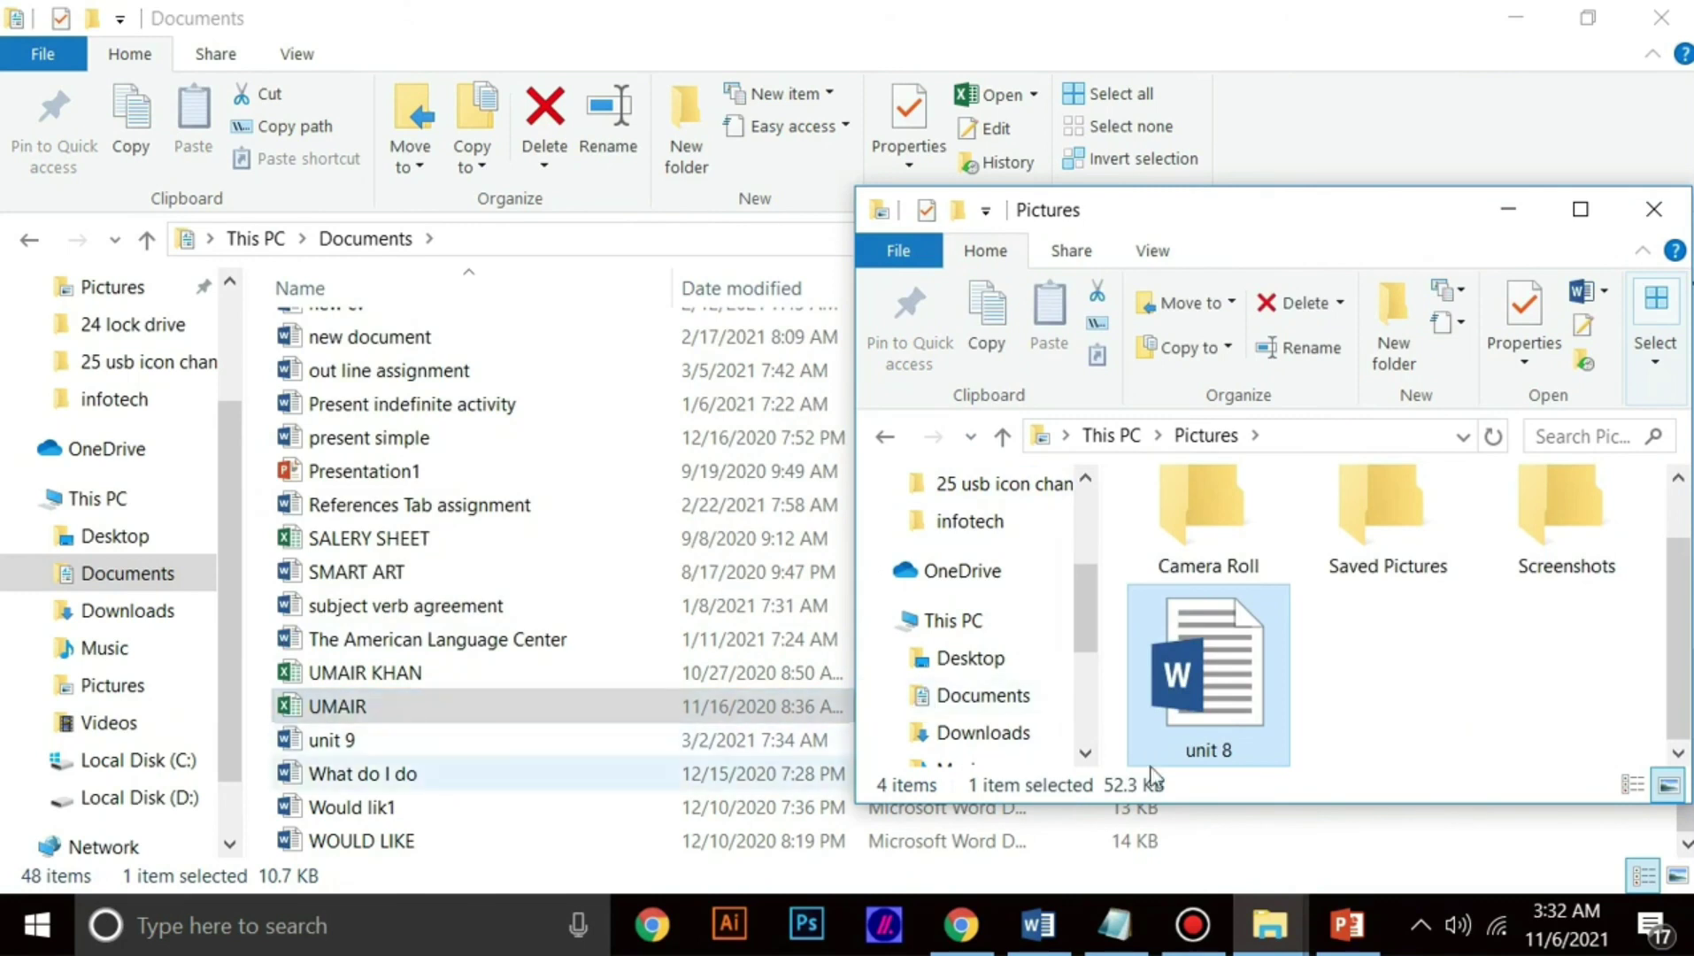
Step: Close the Pictures window and minimize the Documents window
{"action": "left_click", "coordinate": [1320, 660]}
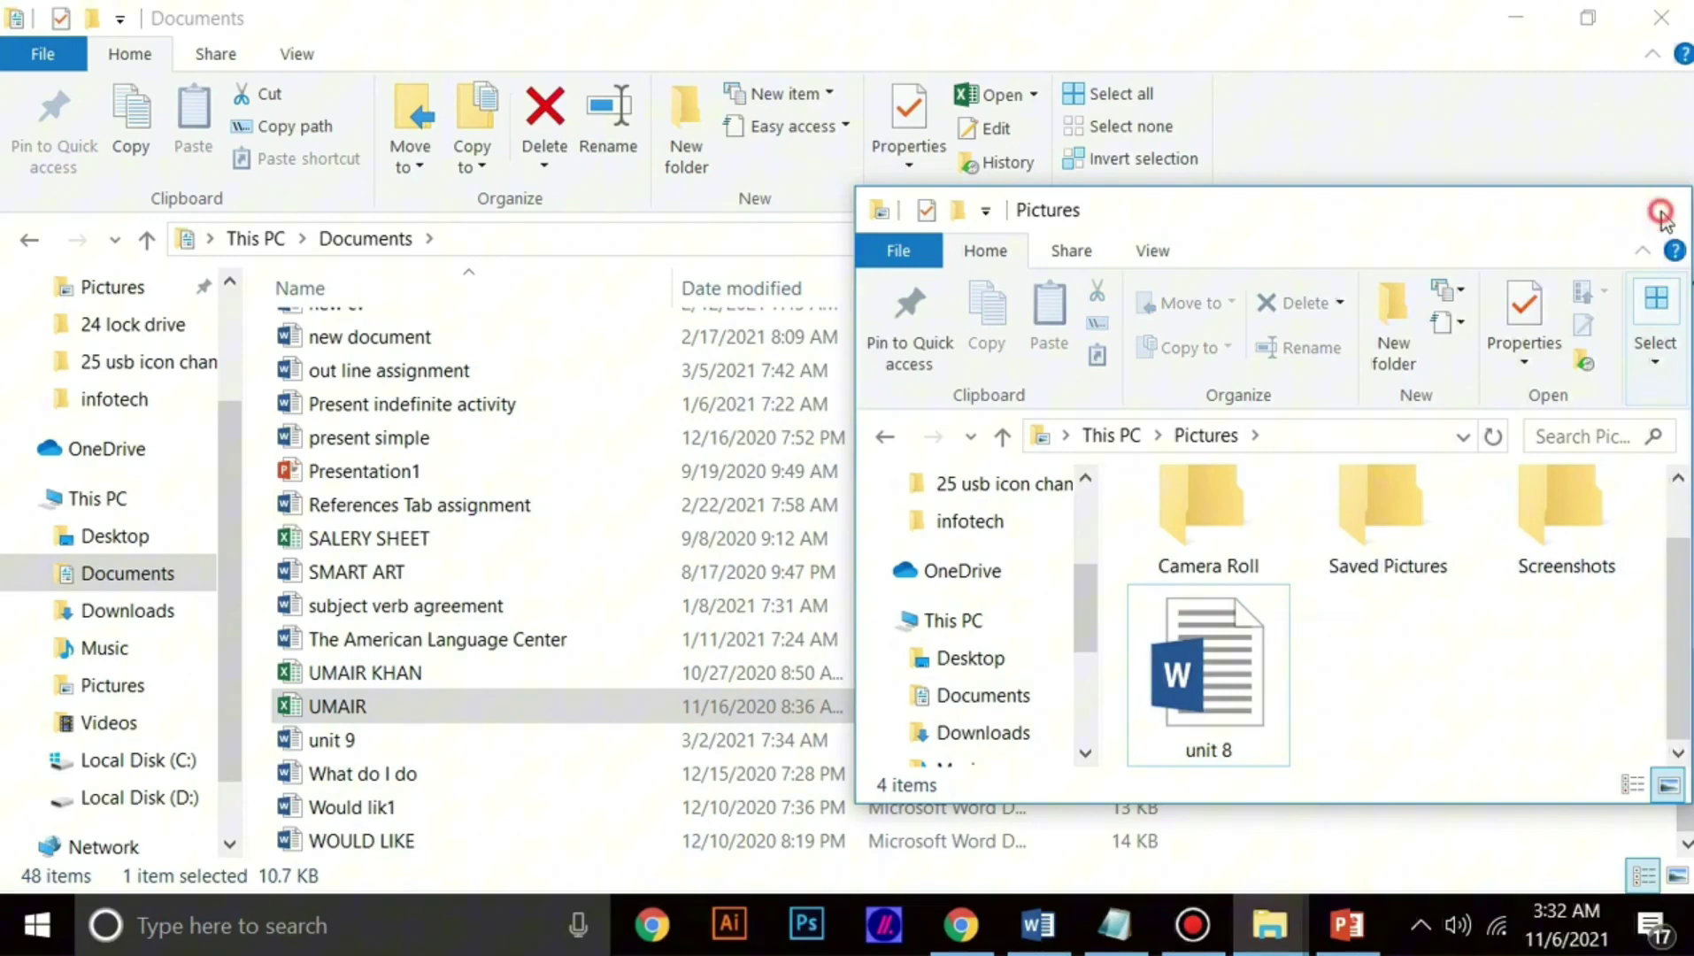
{"action": "left_click", "coordinate": [1653, 209]}
{"action": "left_click", "coordinate": [1516, 18]}
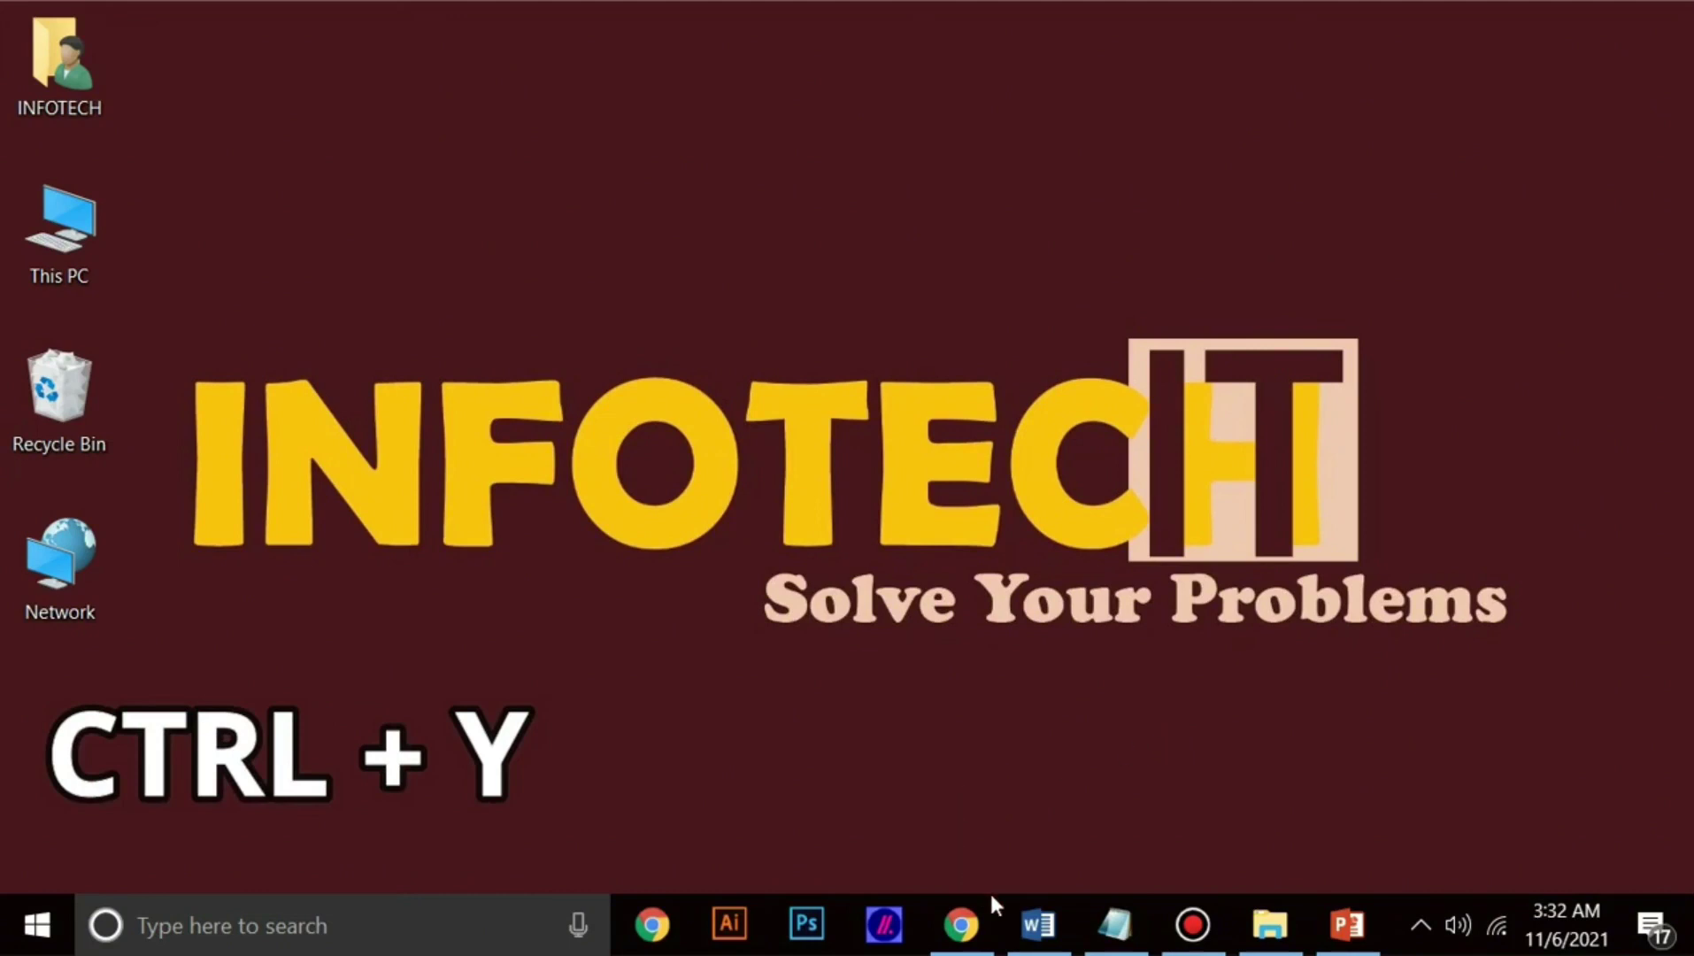
Step: In the Word document "abc", delete the text from "embed code for the flim" through "that best fits your document."
{"action": "left_click", "coordinate": [1115, 925]}
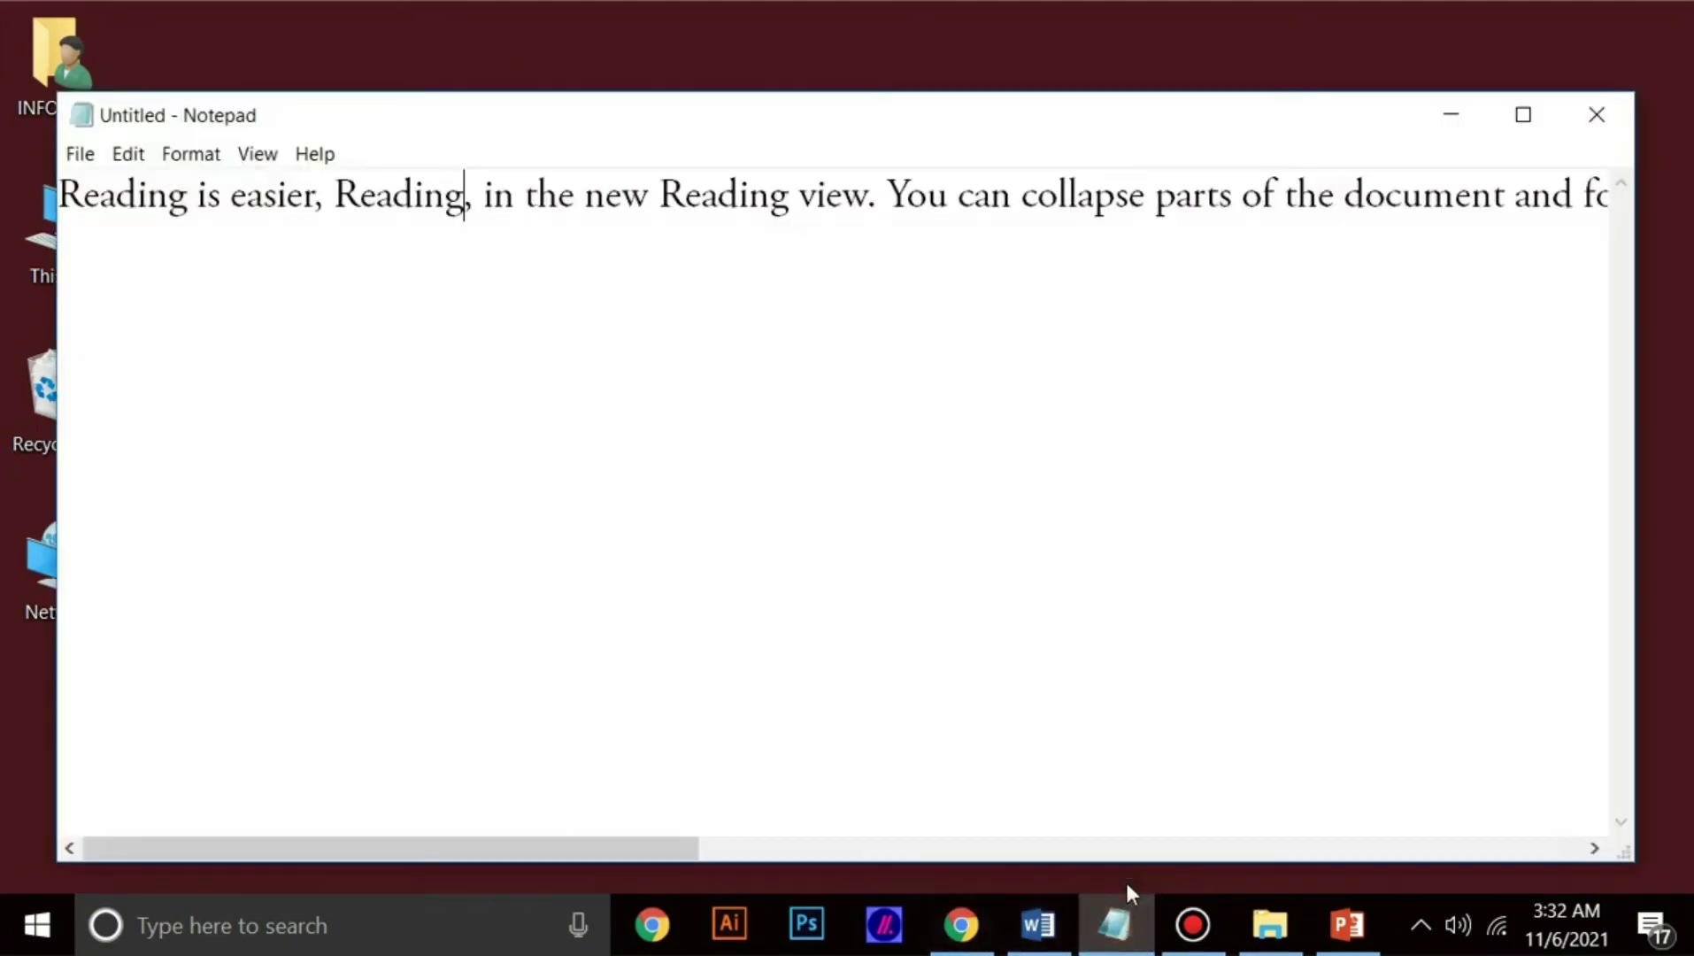
{"action": "left_click", "coordinate": [1038, 925]}
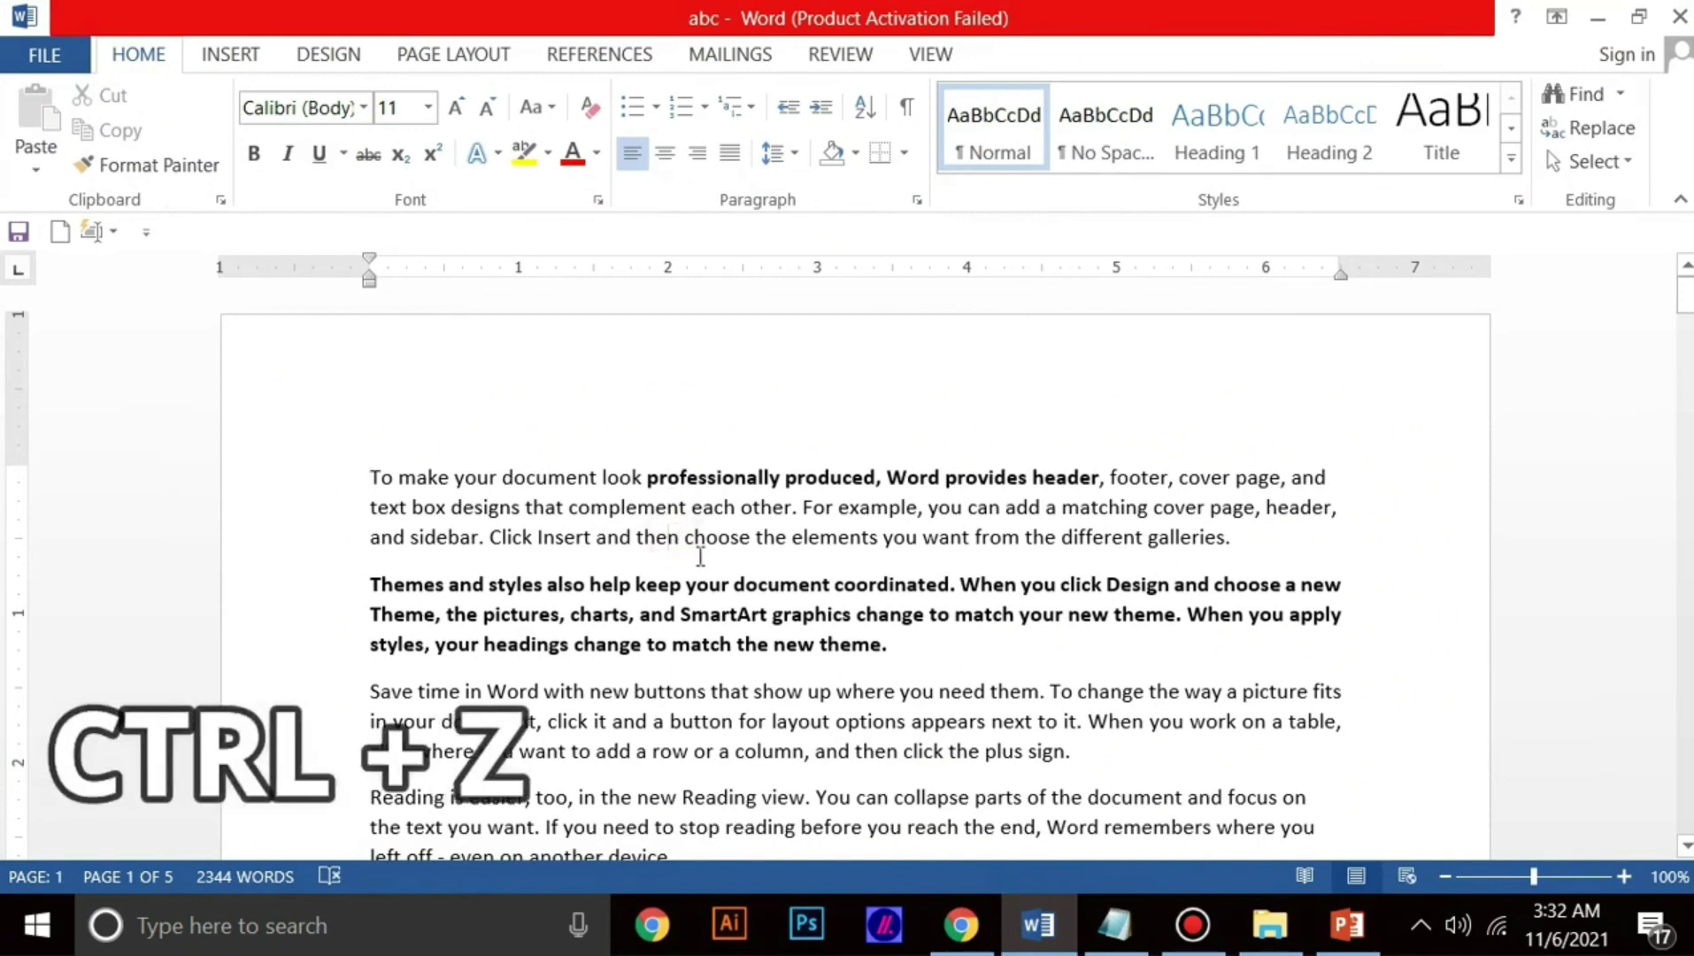
{"action": "scroll", "coordinate": [700, 556], "scroll_direction": "down", "scroll_amount": 3}
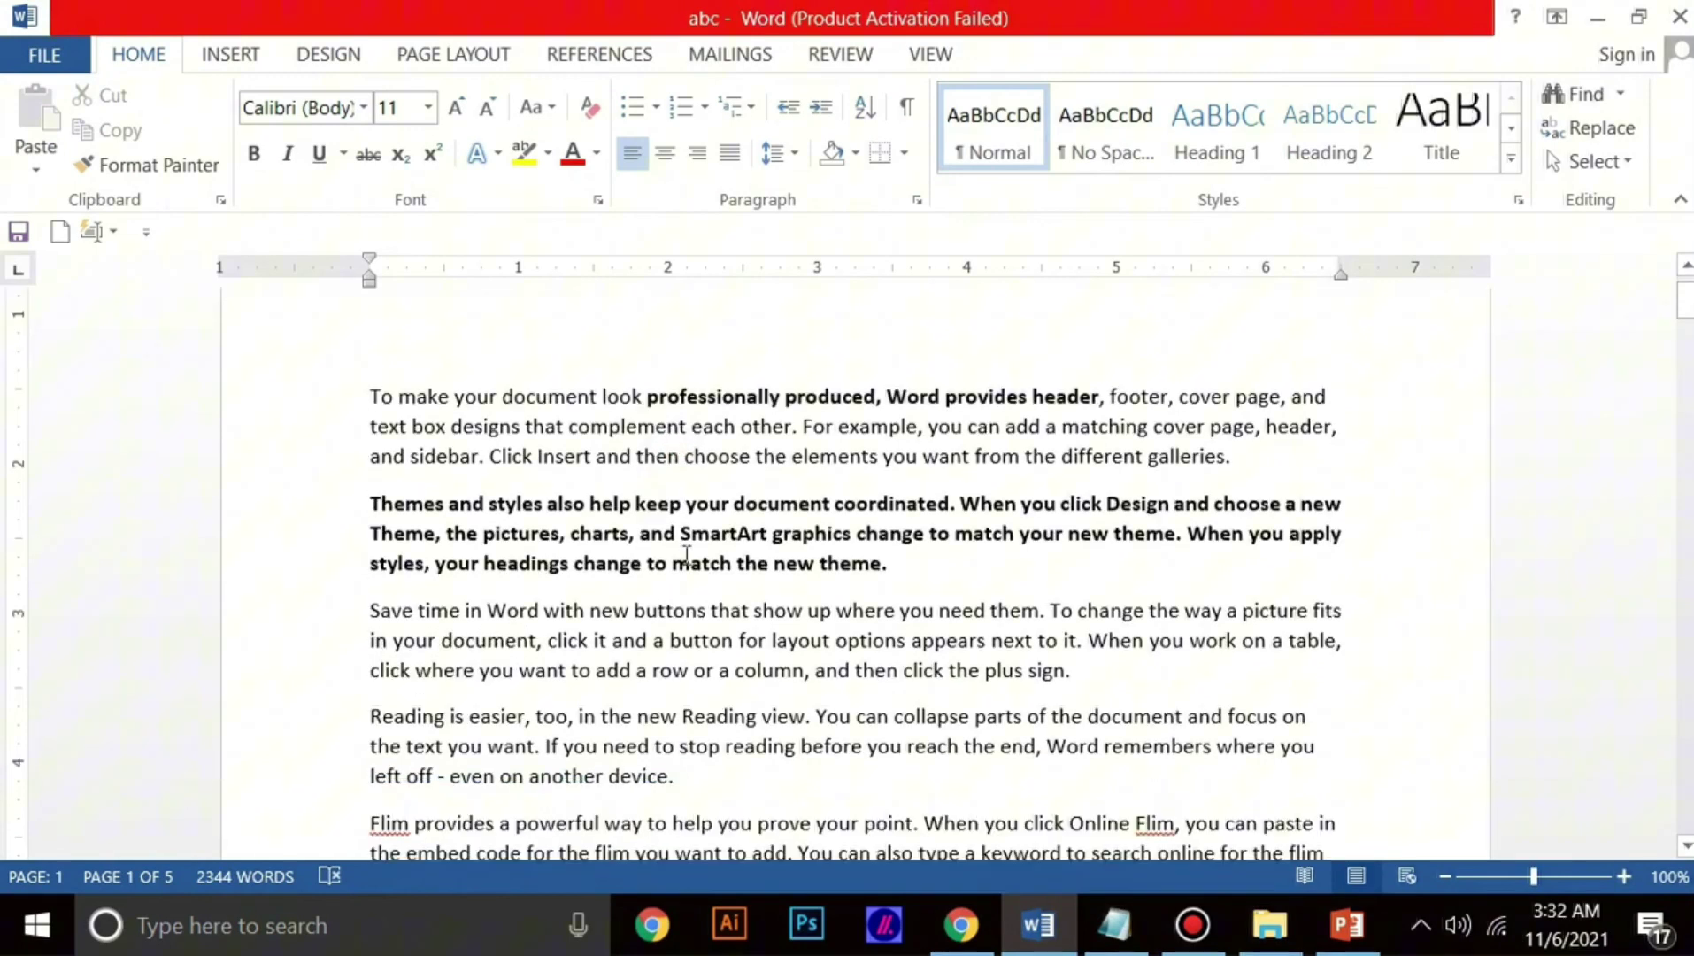
{"action": "left_click", "coordinate": [658, 675]}
{"action": "left_click_drag", "start_coordinate": [658, 675], "coordinate": [394, 630]}
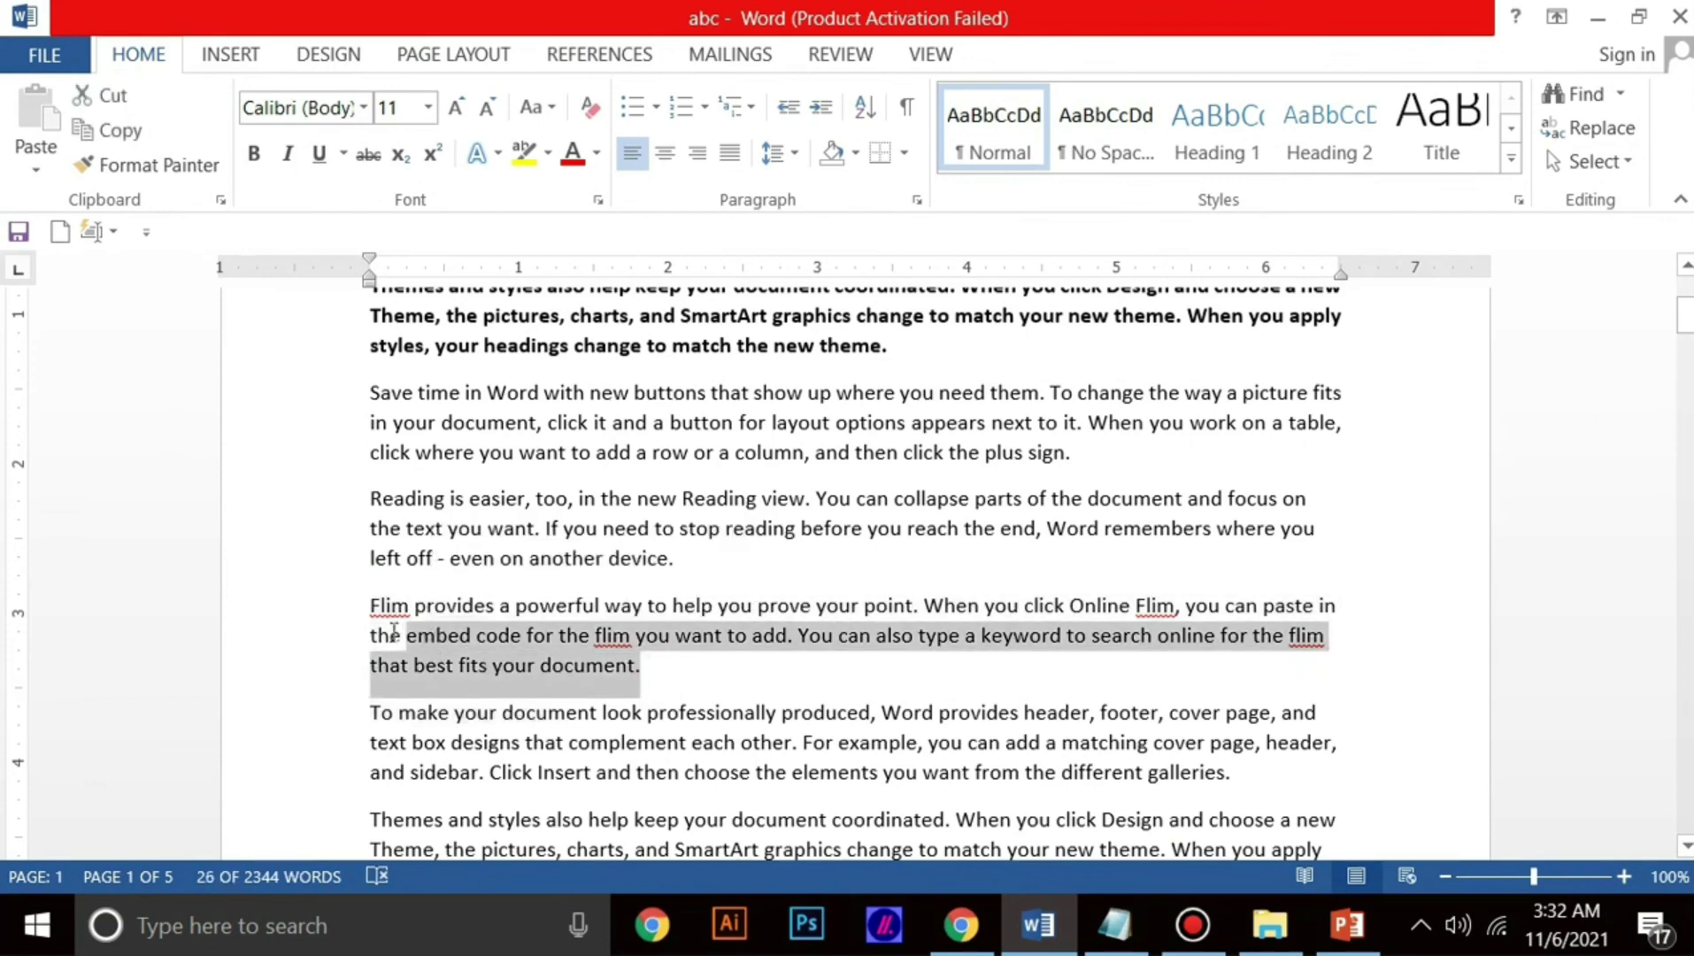
{"action": "key", "text": "Delete"}
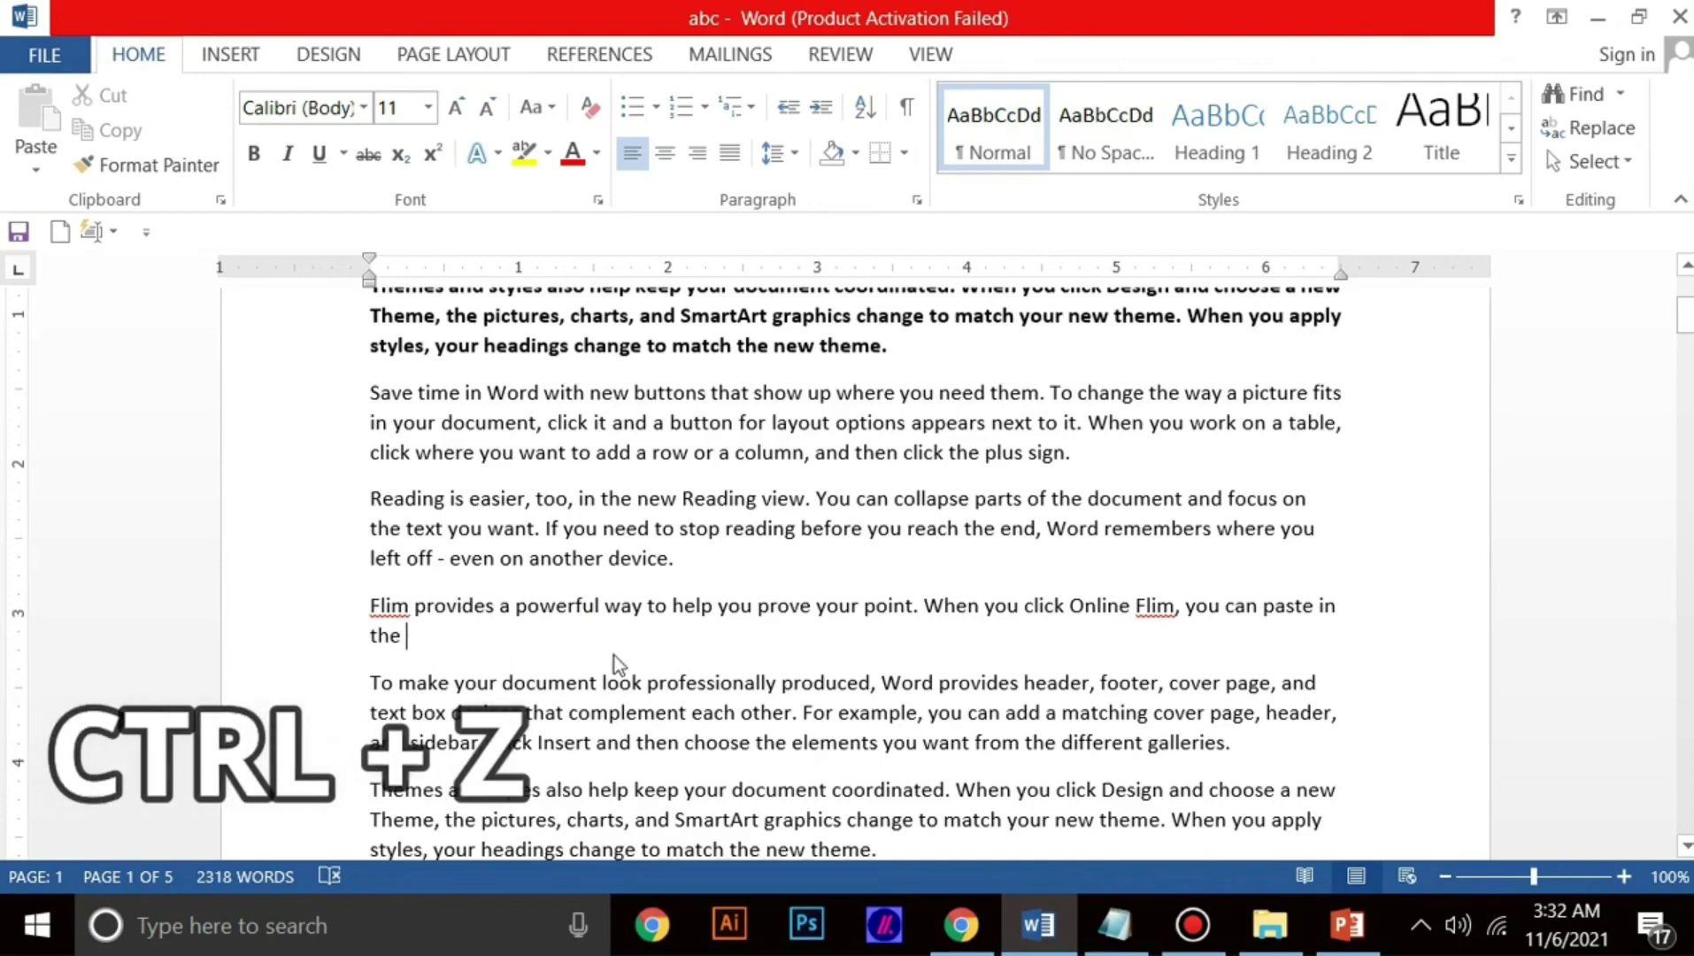
Step: Undo the deletion at the end of the "Flim provides a powerful way" paragraph and redo it
{"action": "key", "text": "ctrl+z"}
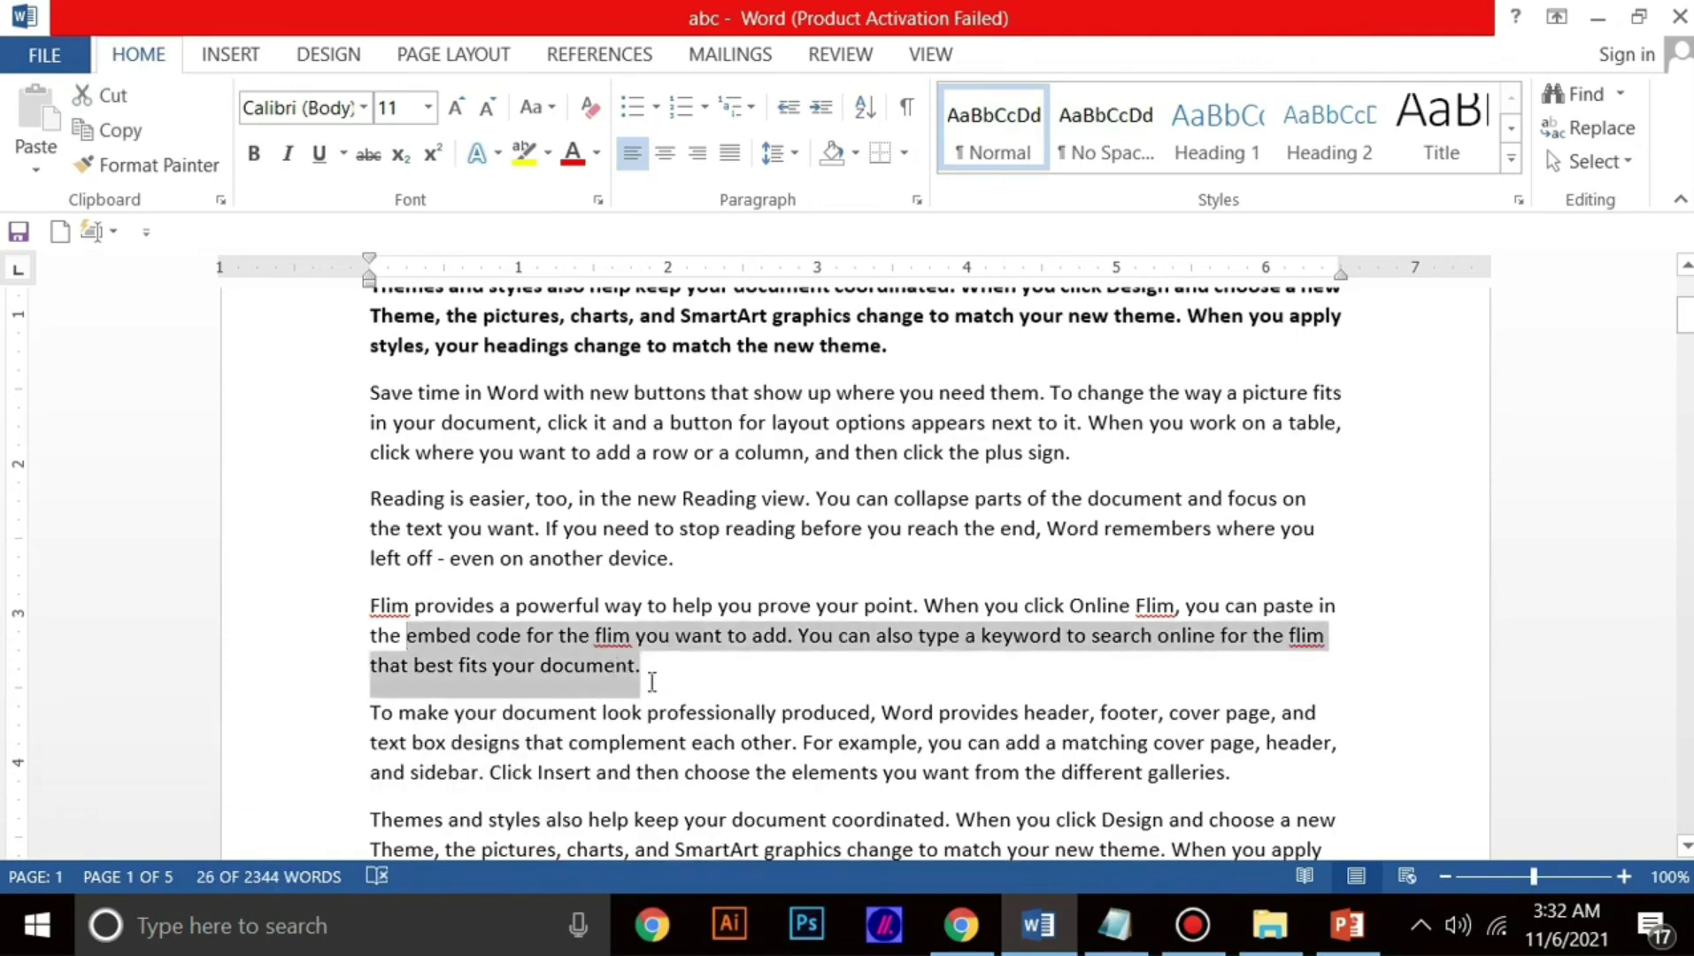
{"action": "left_click_drag", "start_coordinate": [654, 675], "coordinate": [407, 637]}
{"action": "key", "text": "ctrl+y"}
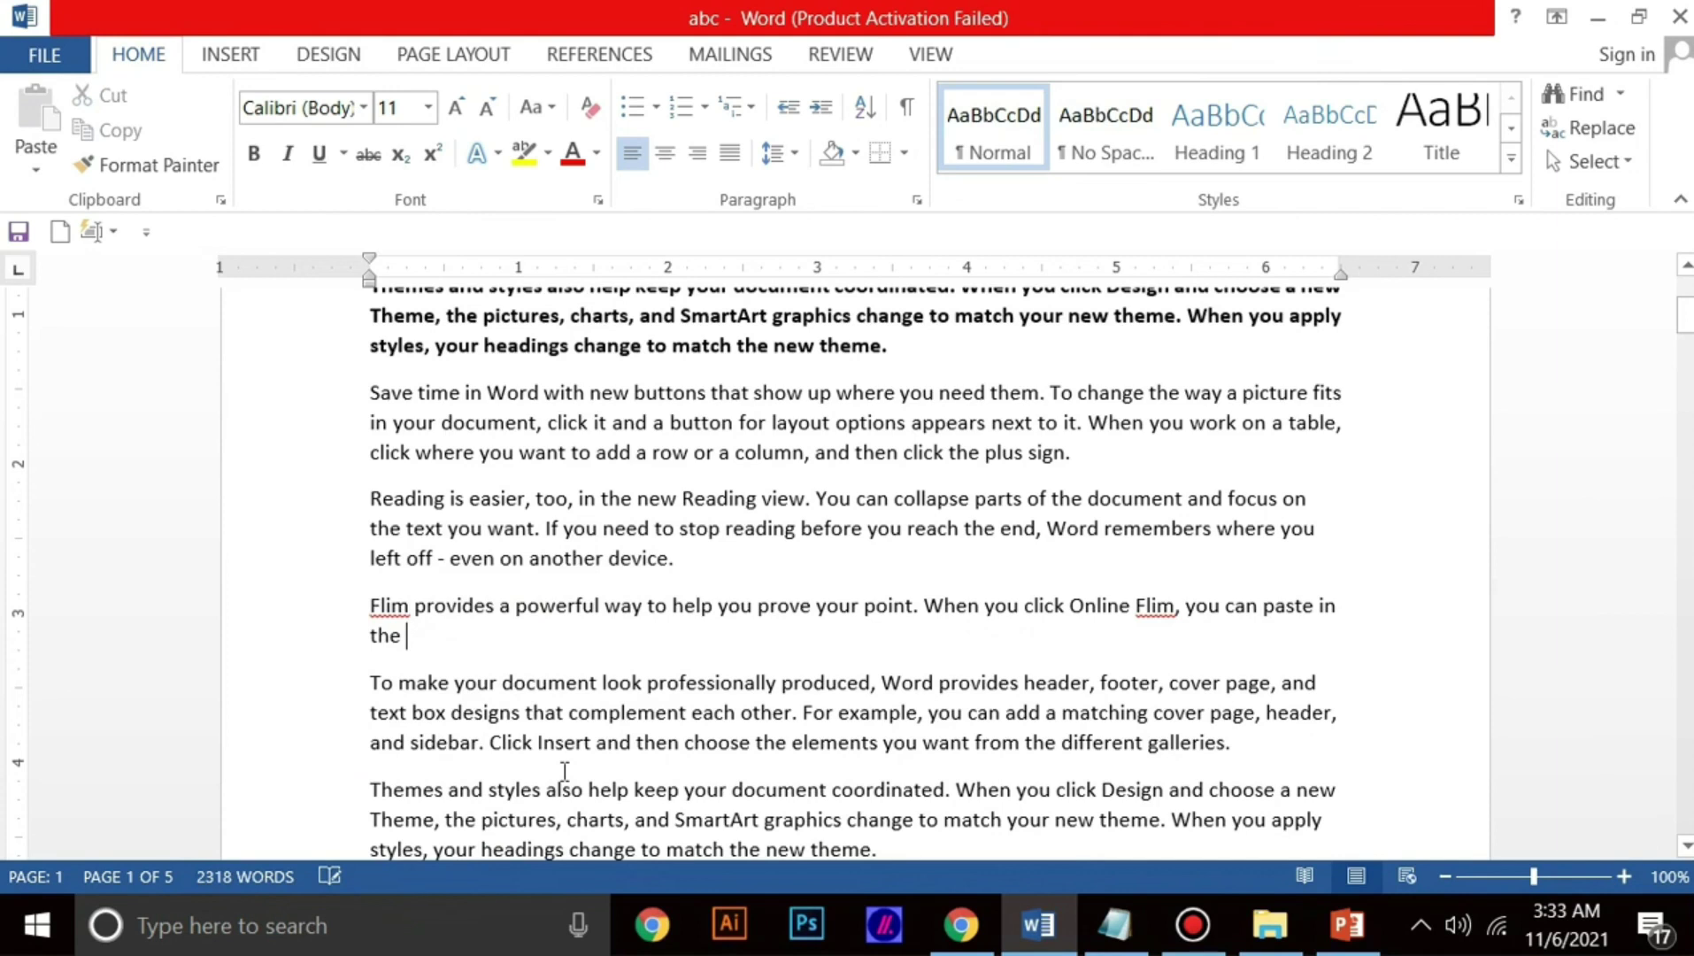
Step: Undo and redo the same text deletion once more, finishing with an undo and clearing the text selection
{"action": "key", "text": "ctrl+z"}
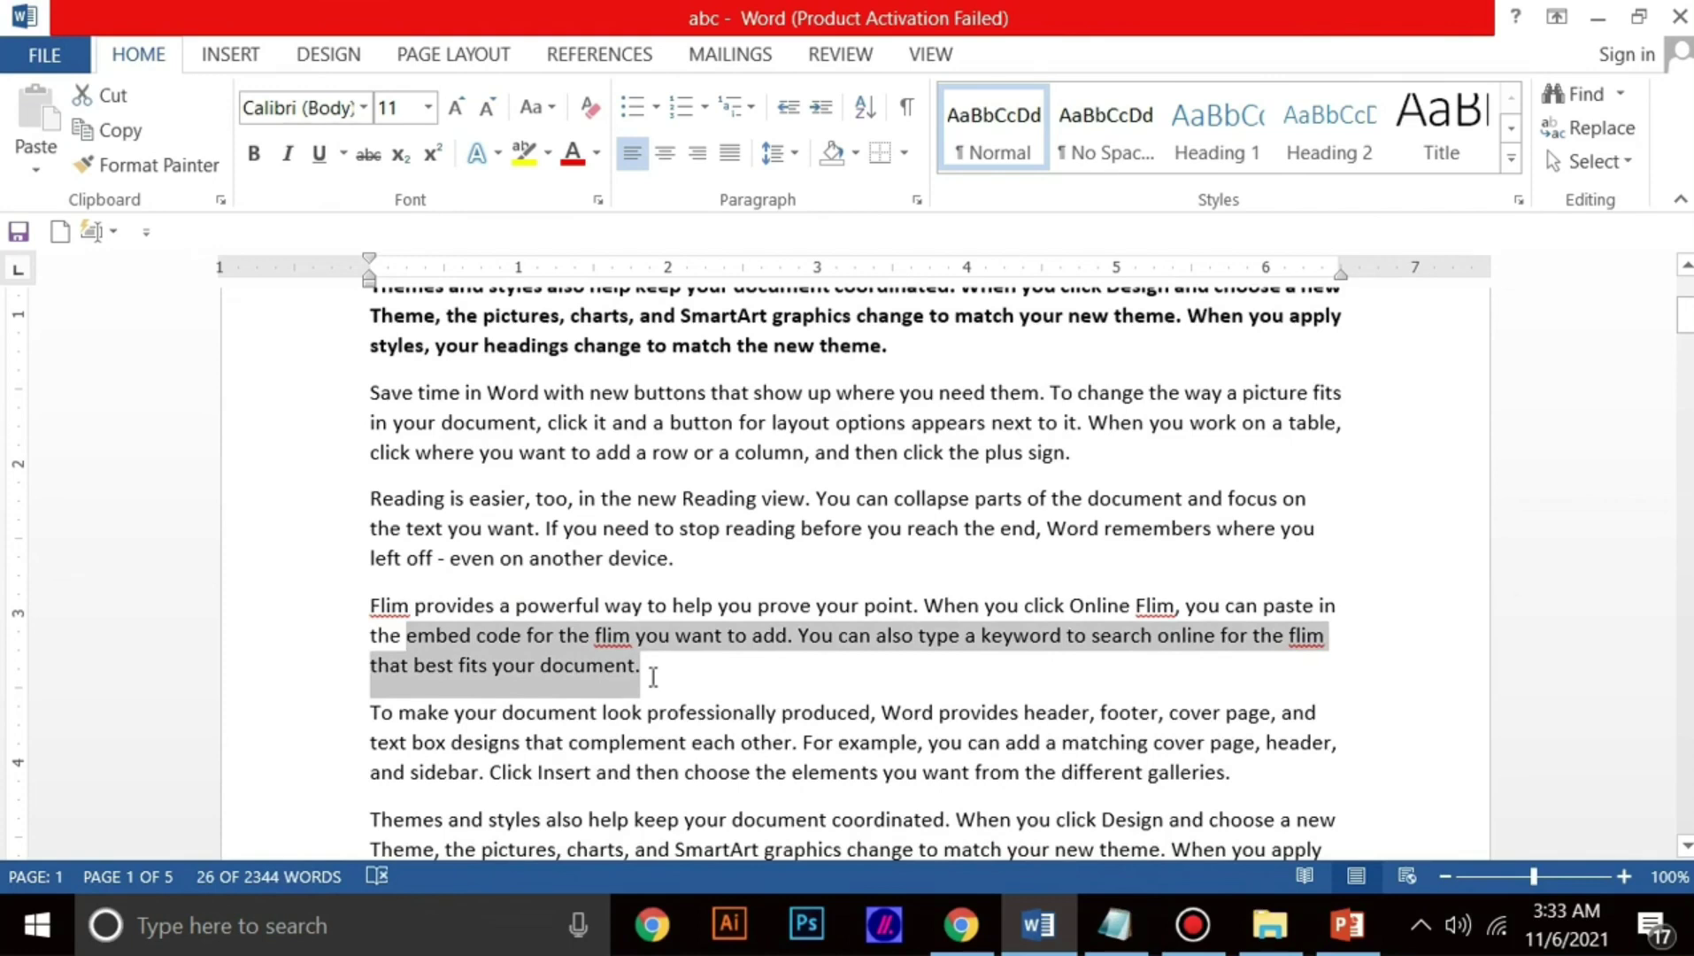
{"action": "key", "text": "ctrl+y"}
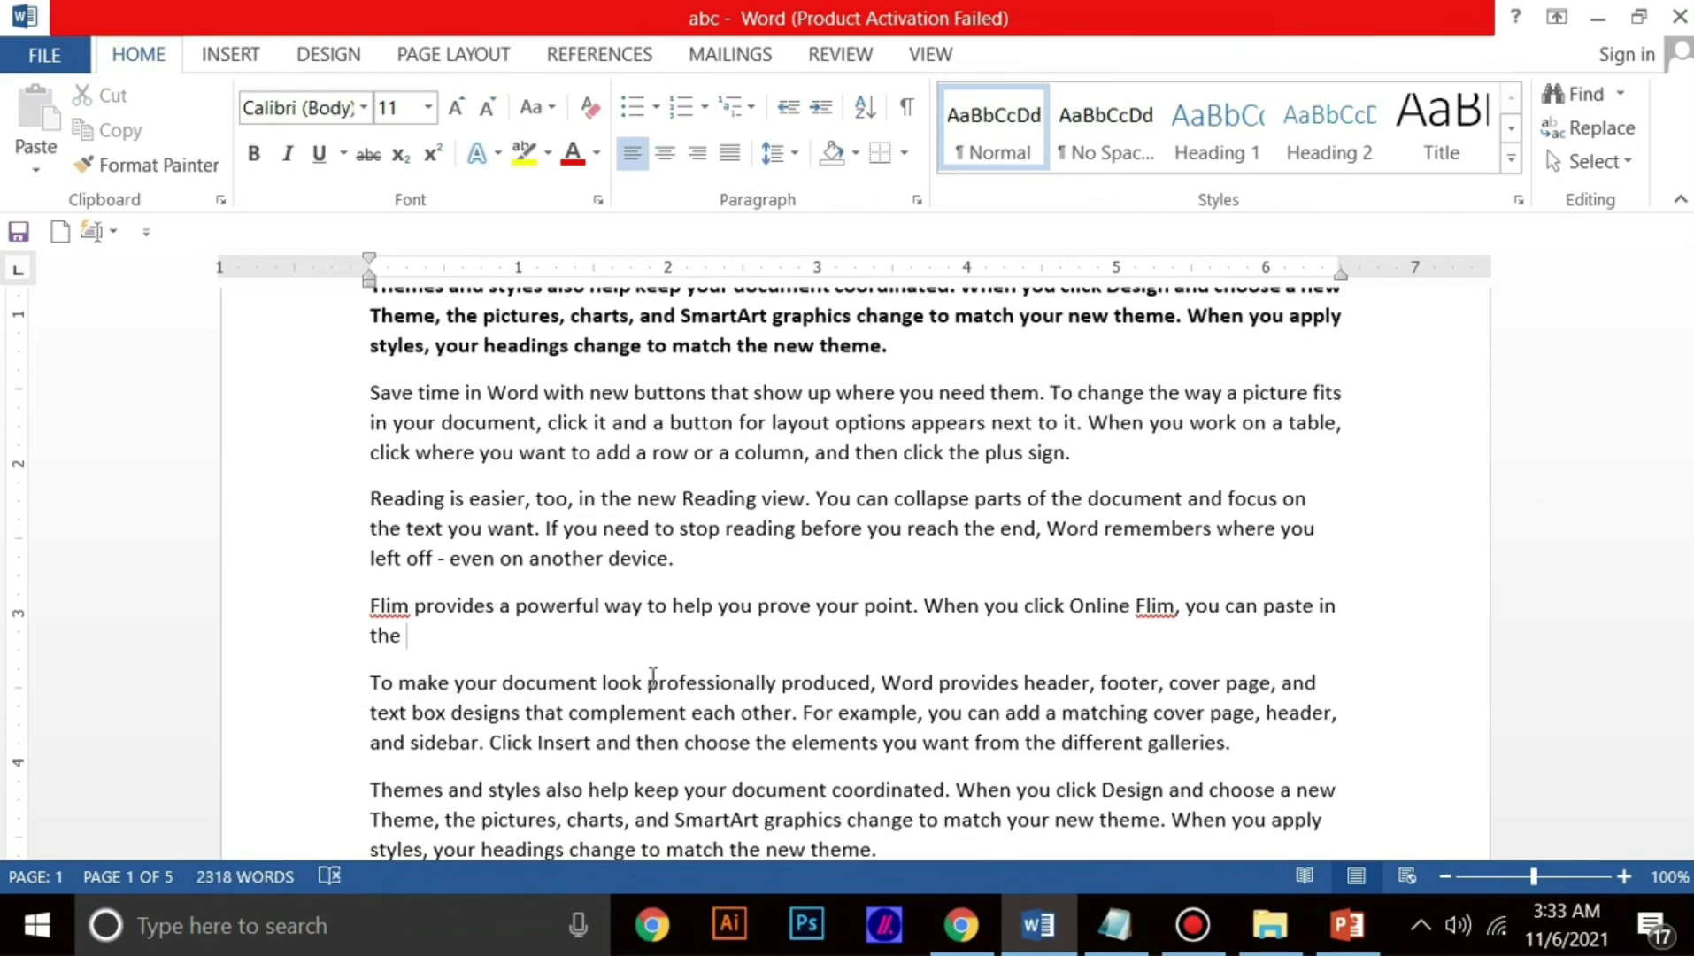
{"action": "key", "text": "ctrl+z"}
{"action": "left_click", "coordinate": [946, 527]}
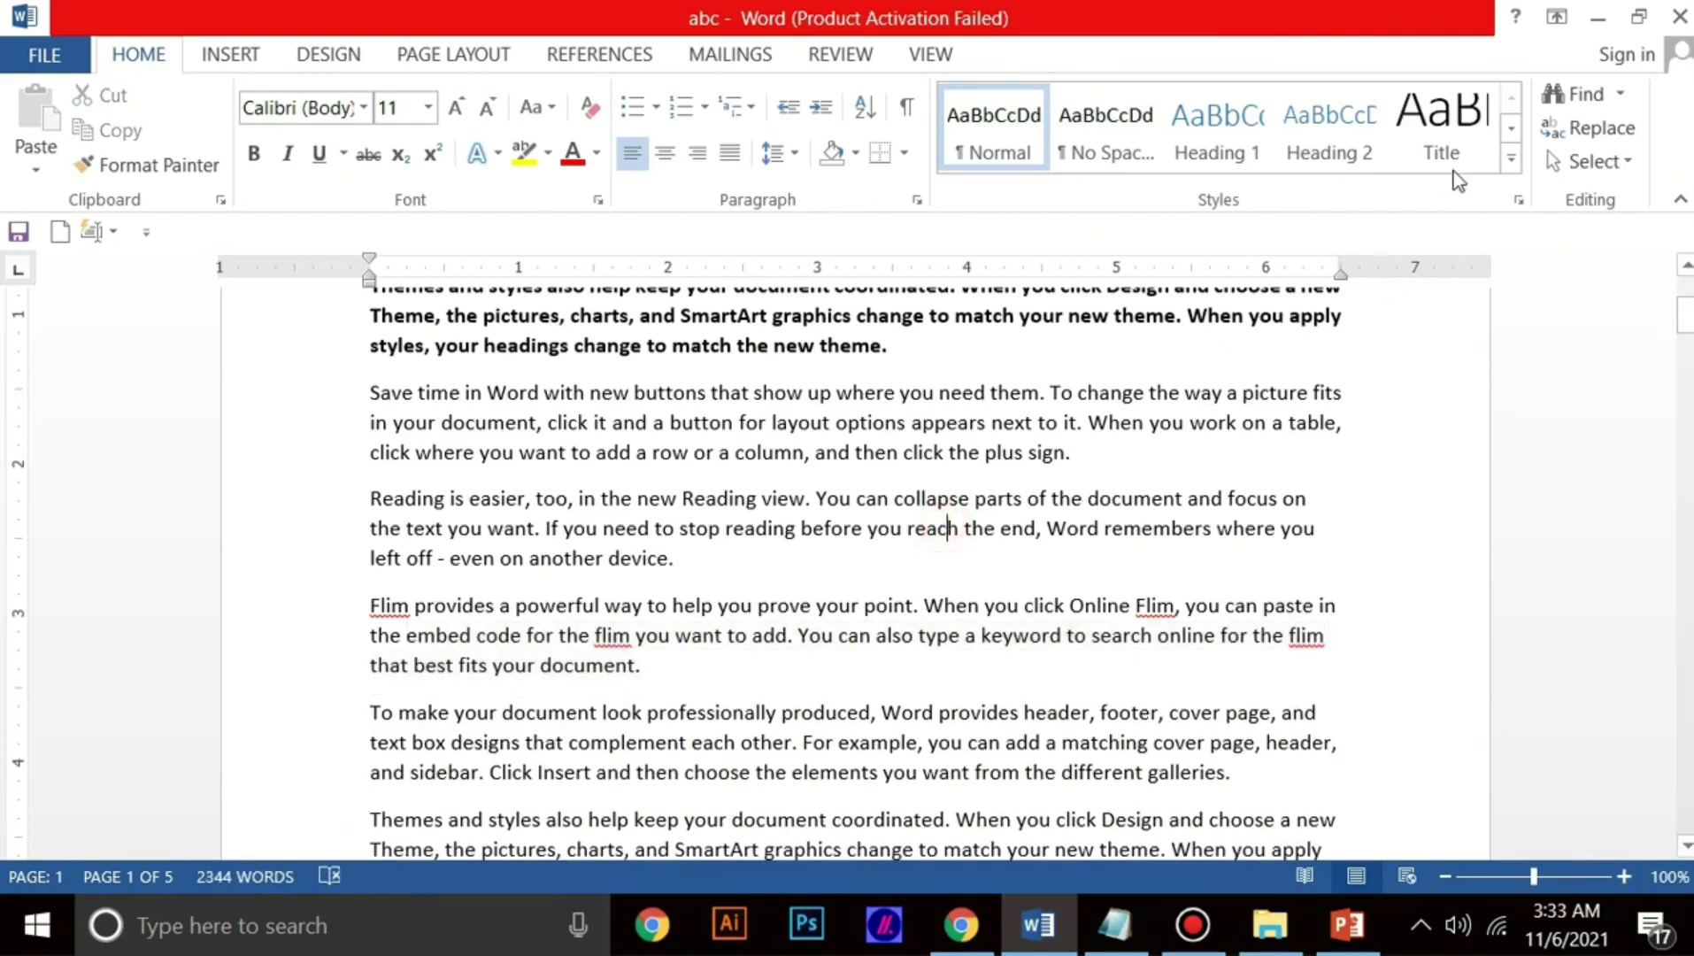
Step: Minimize the "abc" document and the untitled Notepad window to return to the desktop
{"action": "left_click", "coordinate": [1597, 18]}
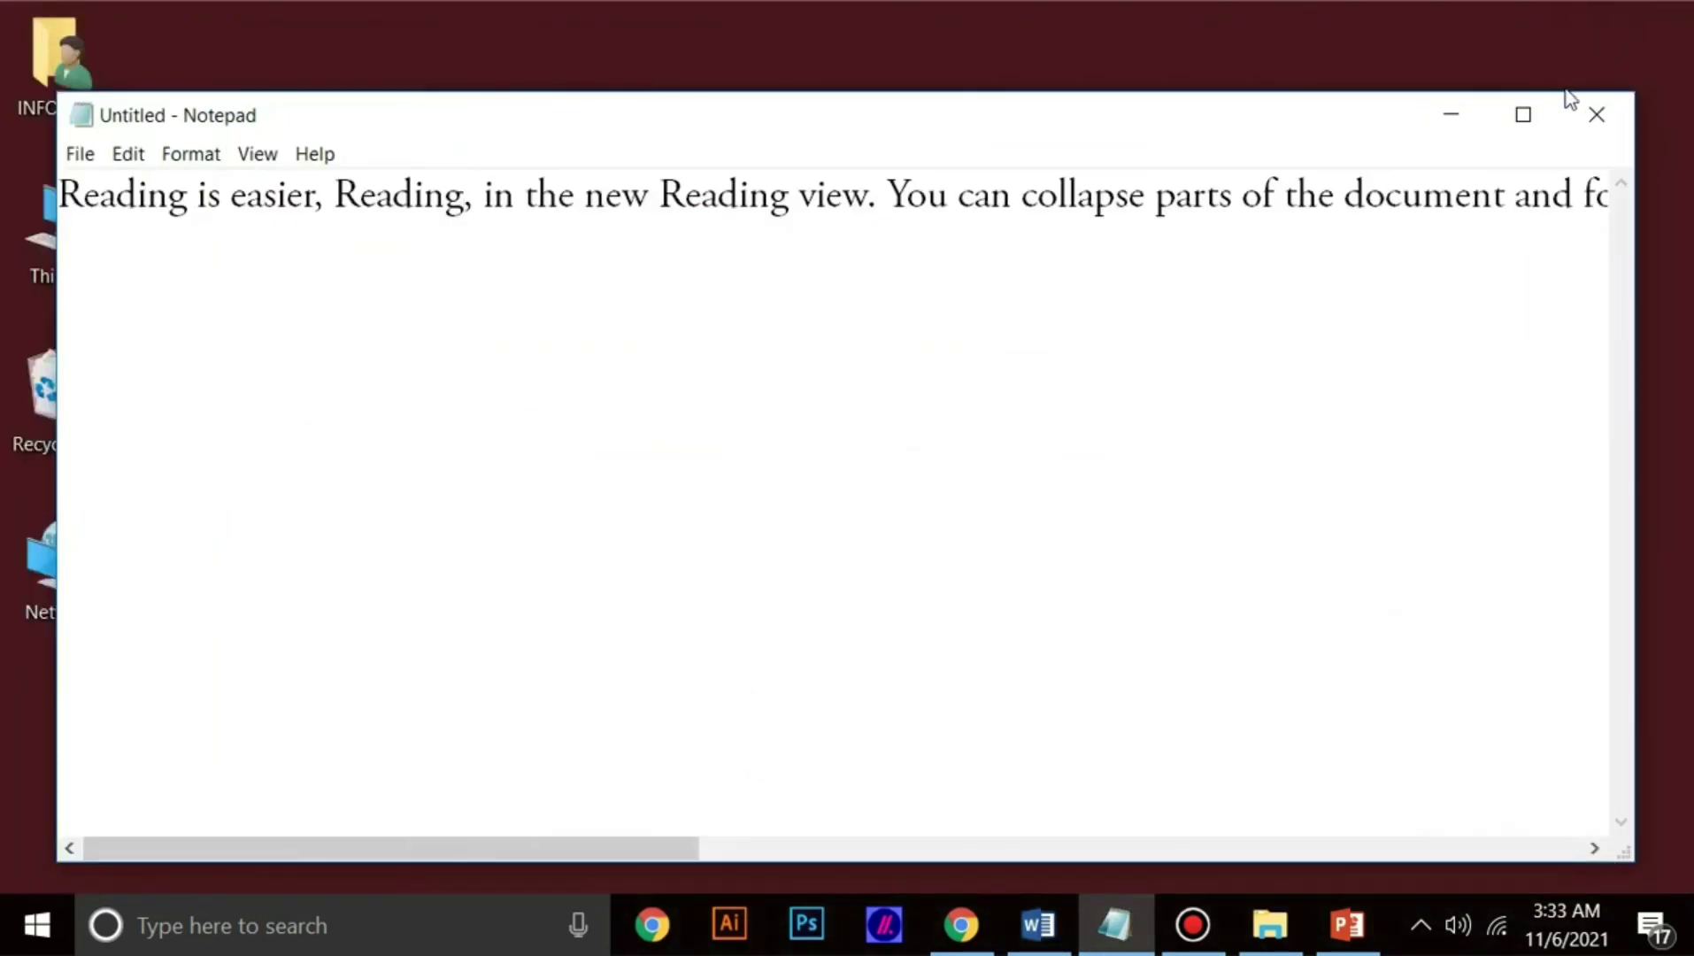
{"action": "left_click", "coordinate": [1448, 119]}
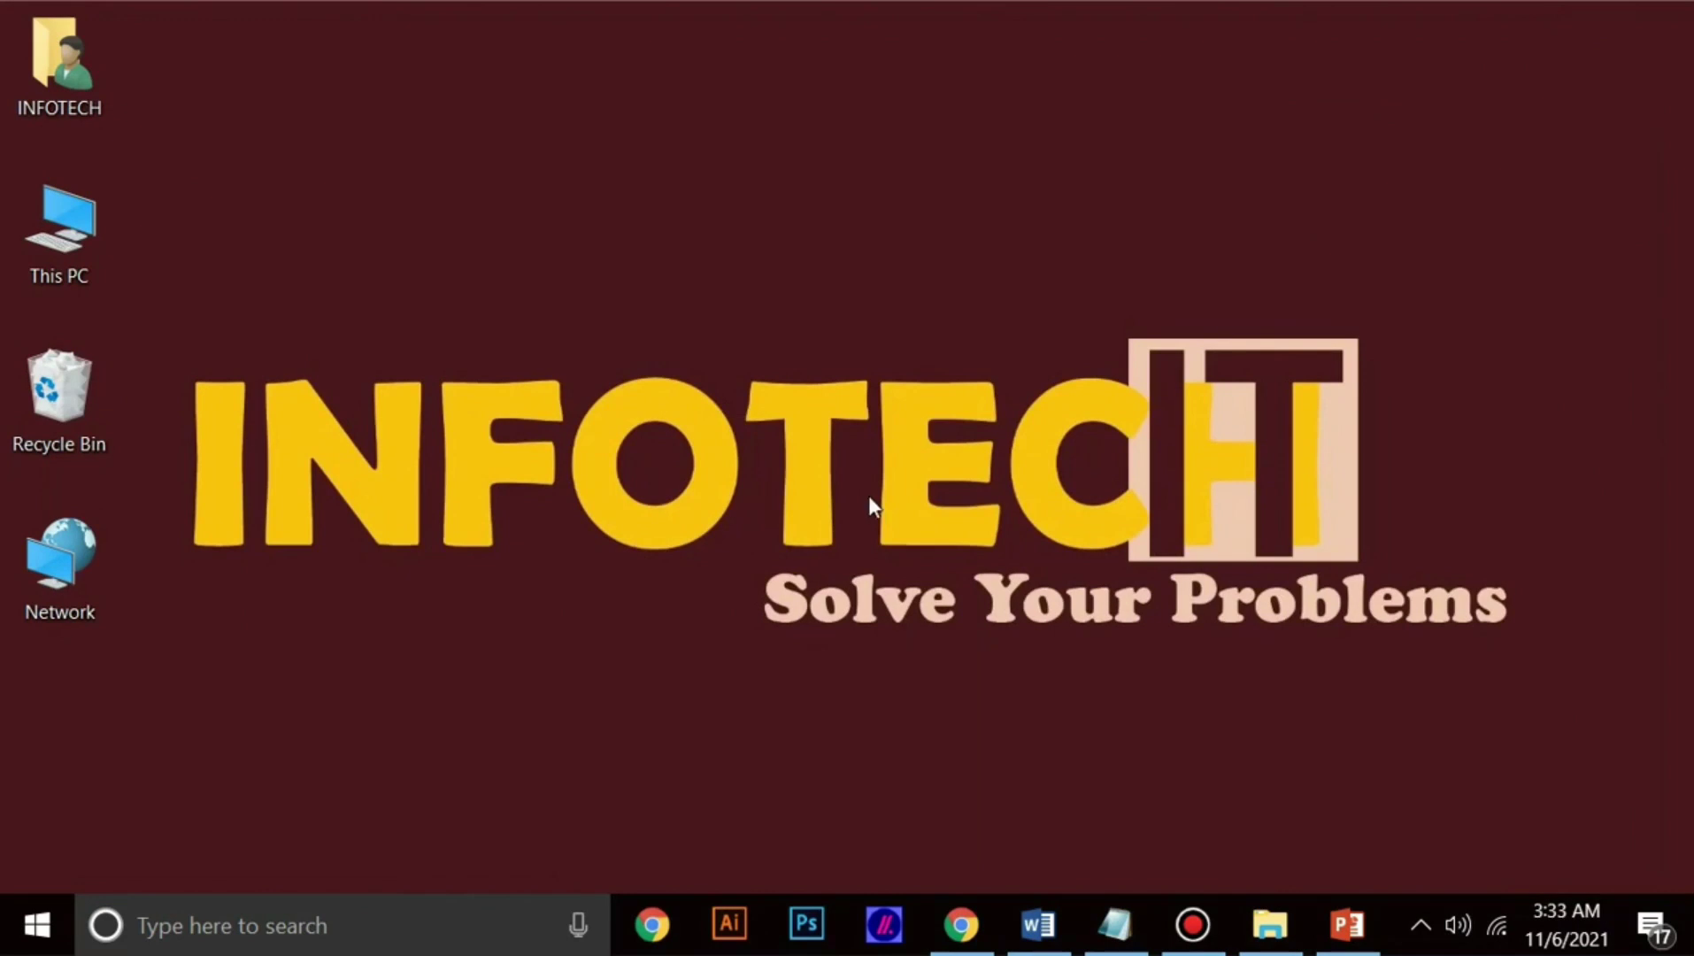